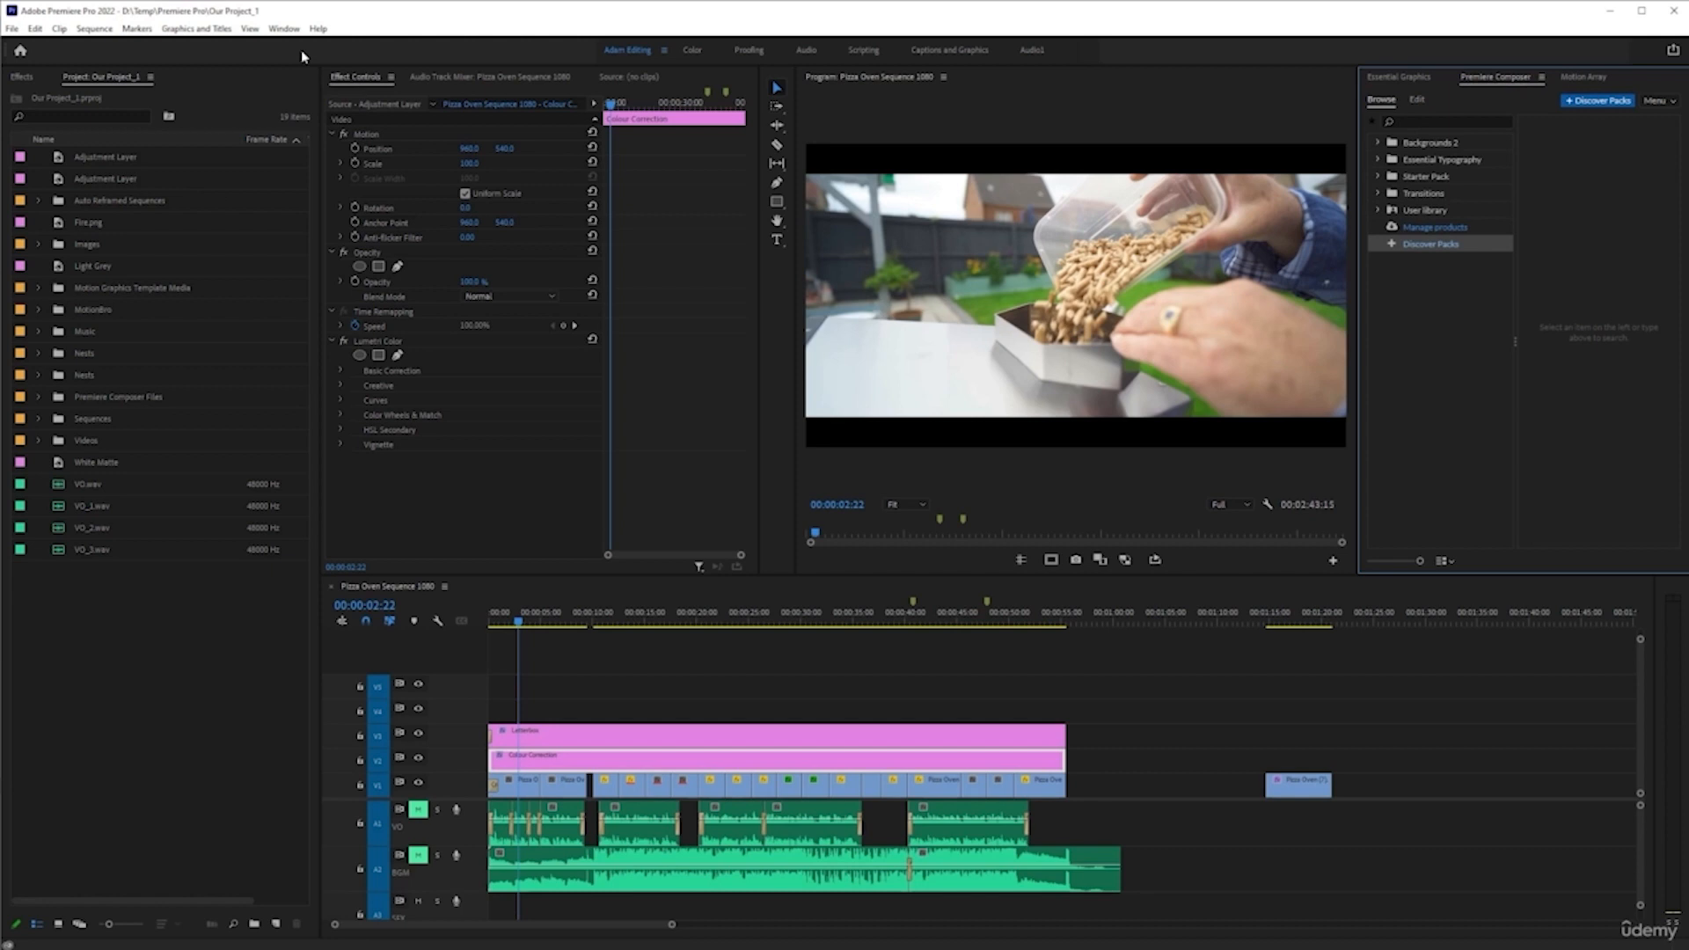
- Set up the Premiere Composer extension panel docked beside Essential Graphics and save the layout to the current workspace
{"action": "left_click", "coordinate": [287, 29]}
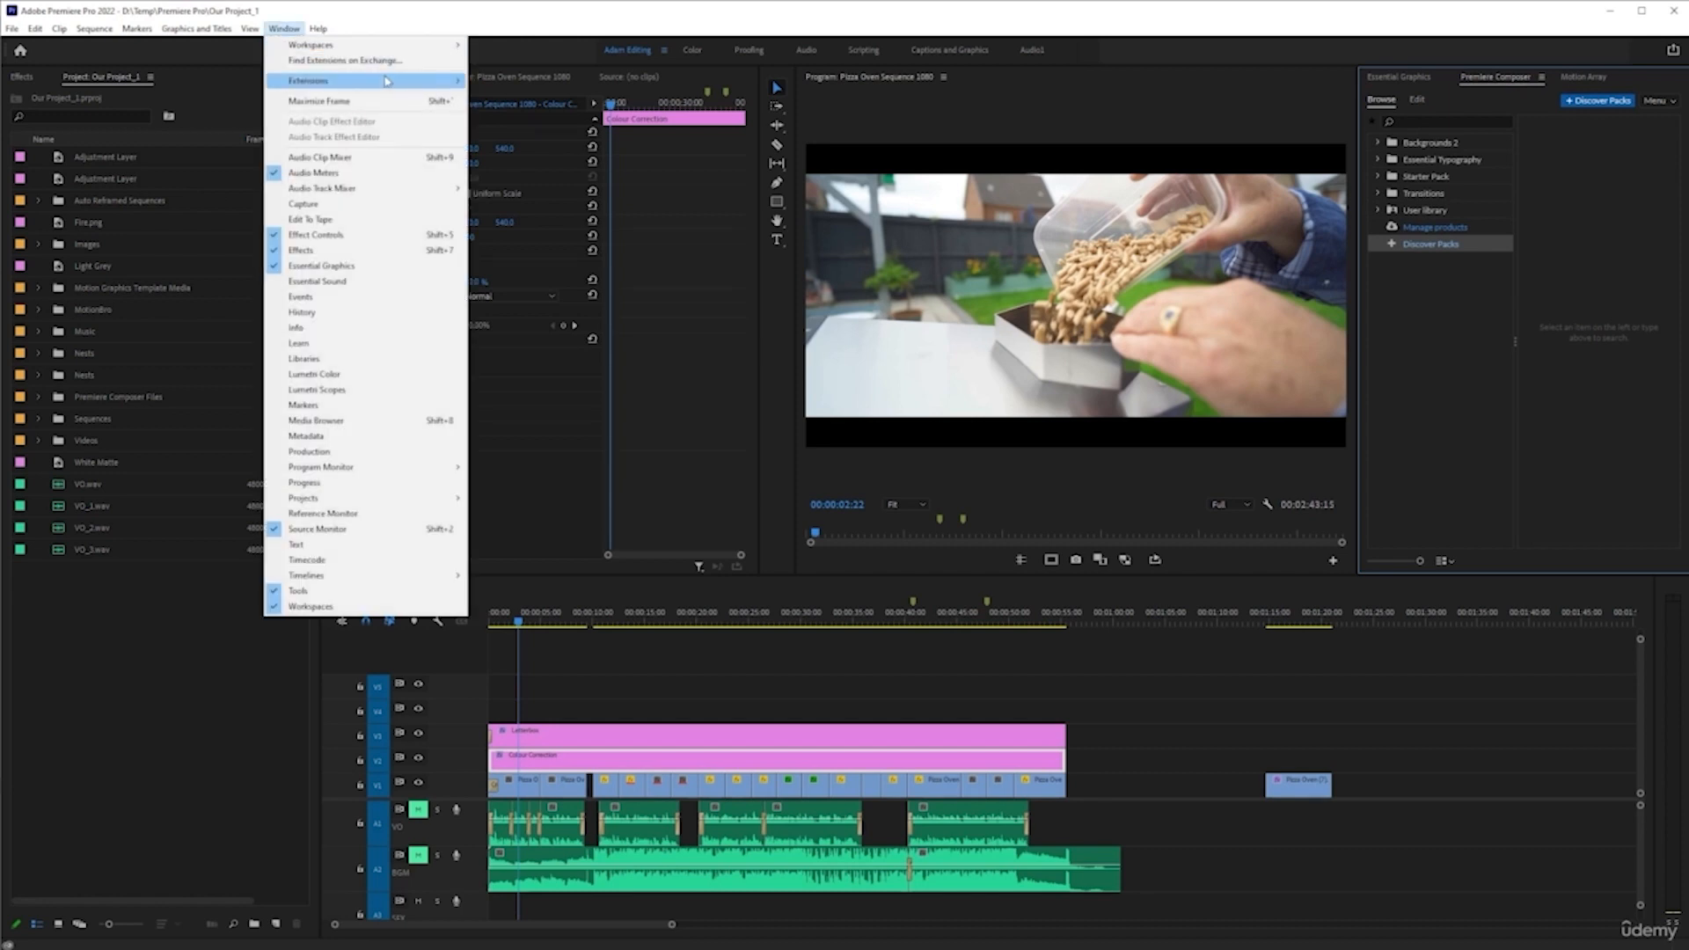
{"action": "mouse_move", "coordinate": [429, 82]}
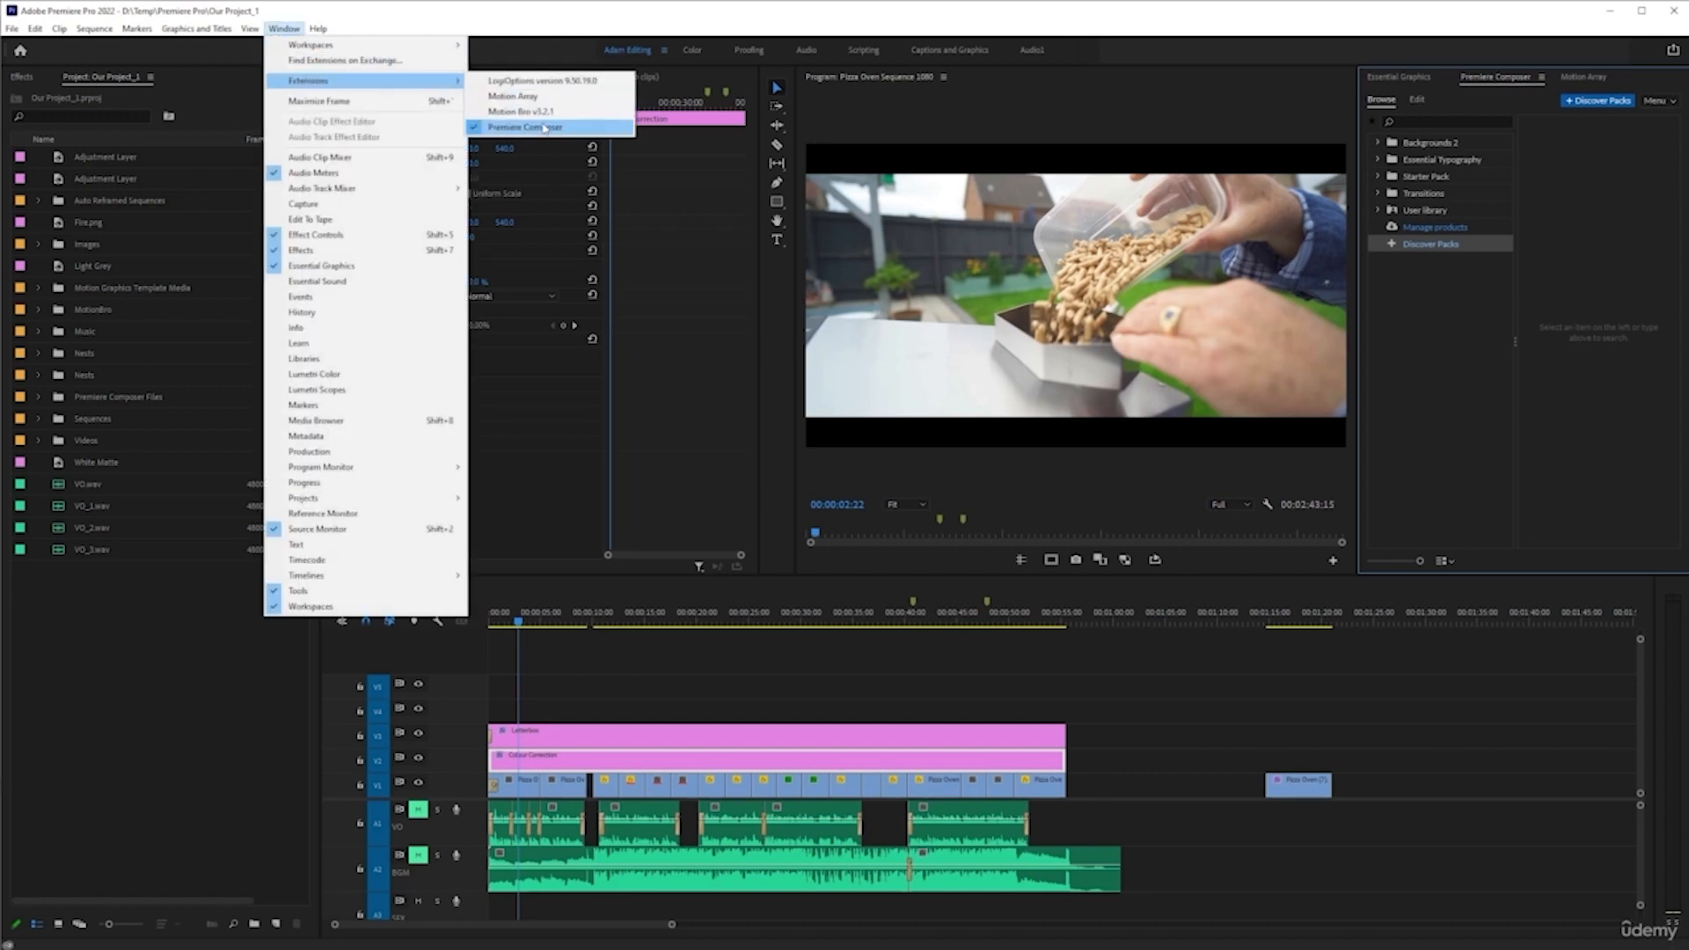
{"action": "left_click", "coordinate": [680, 10]}
{"action": "left_click_drag", "start_coordinate": [1510, 87], "coordinate": [1063, 205]}
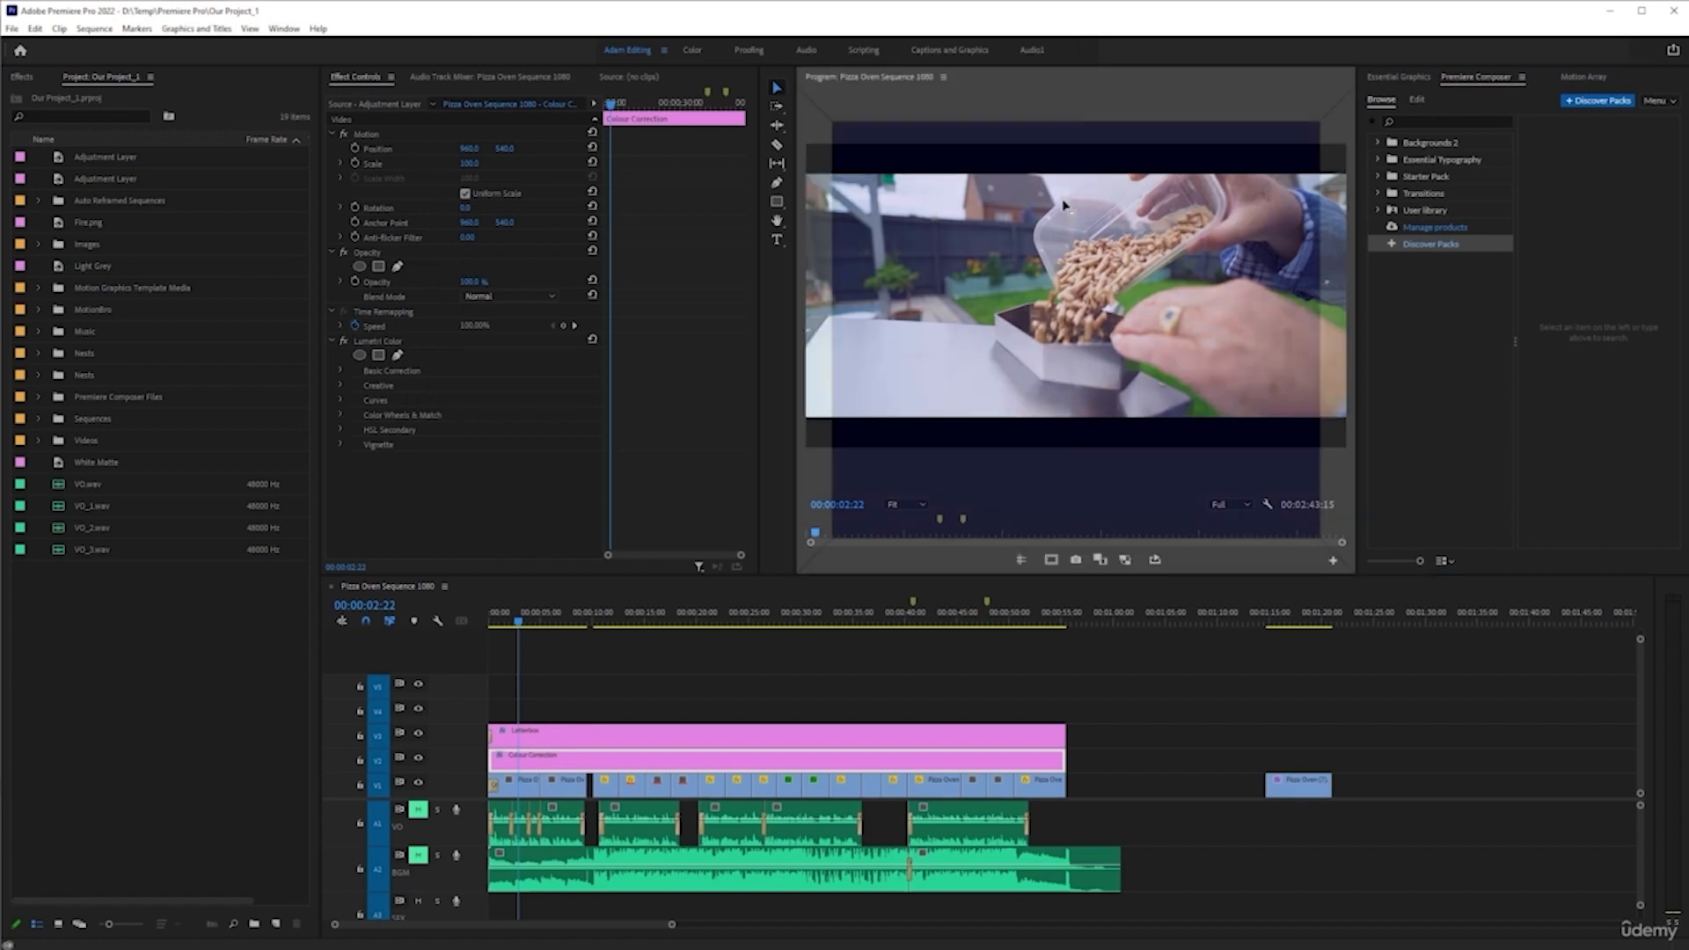
{"action": "left_click_drag", "start_coordinate": [959, 253], "coordinate": [1500, 82]}
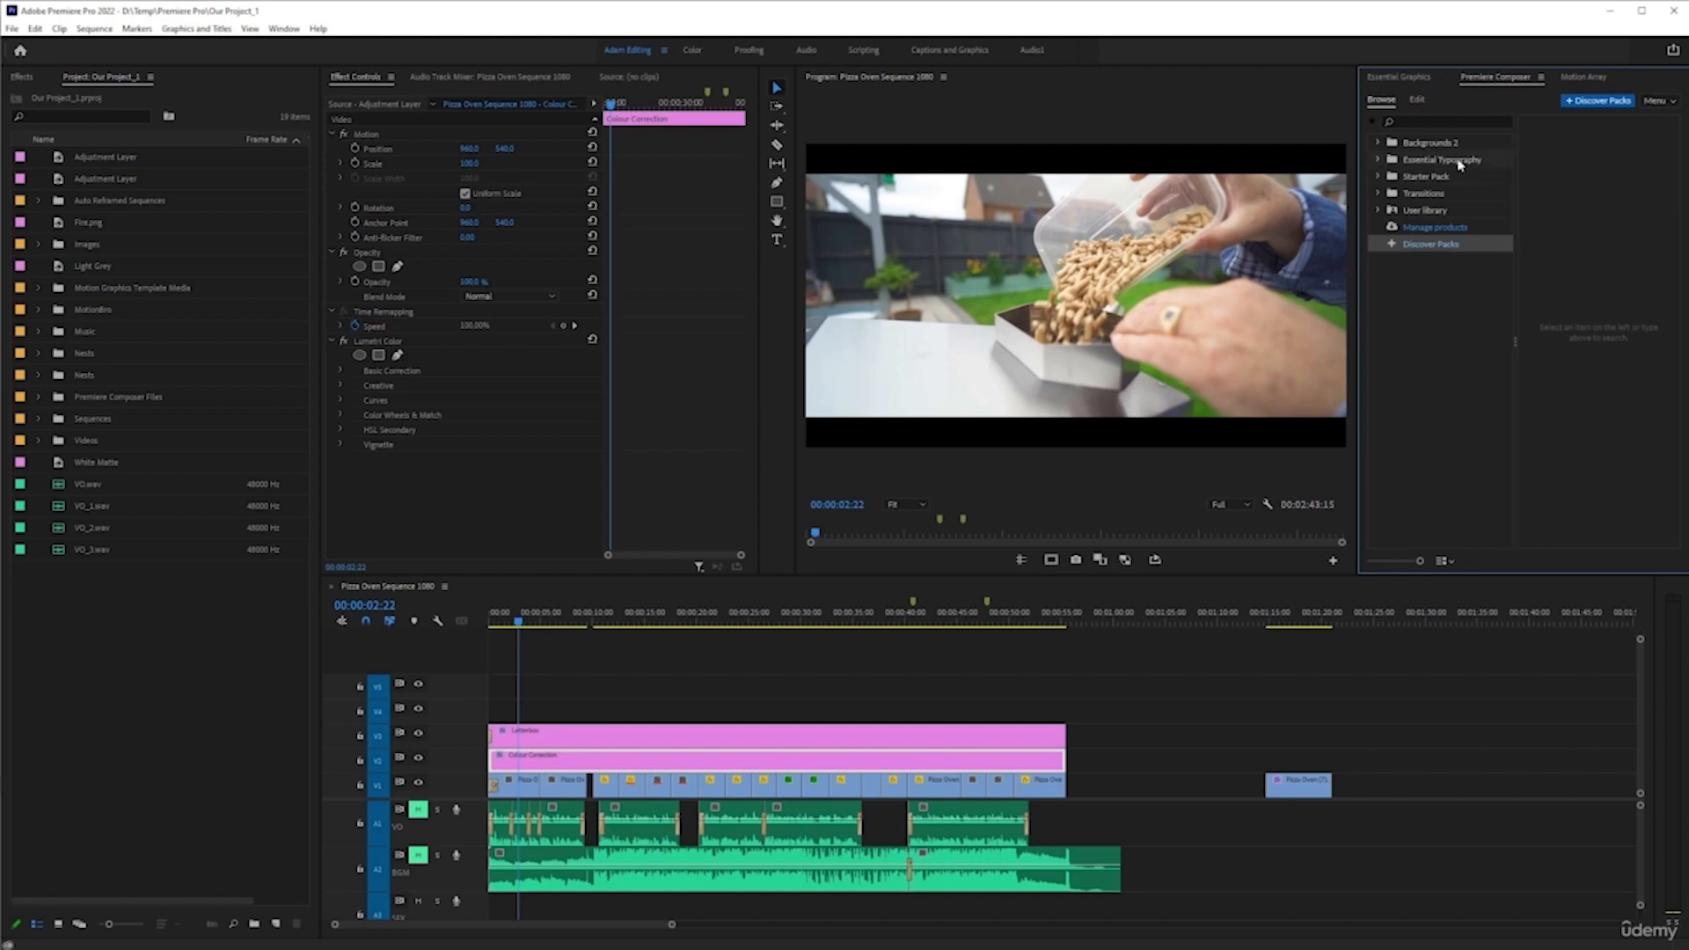
{"action": "right_click", "coordinate": [611, 52]}
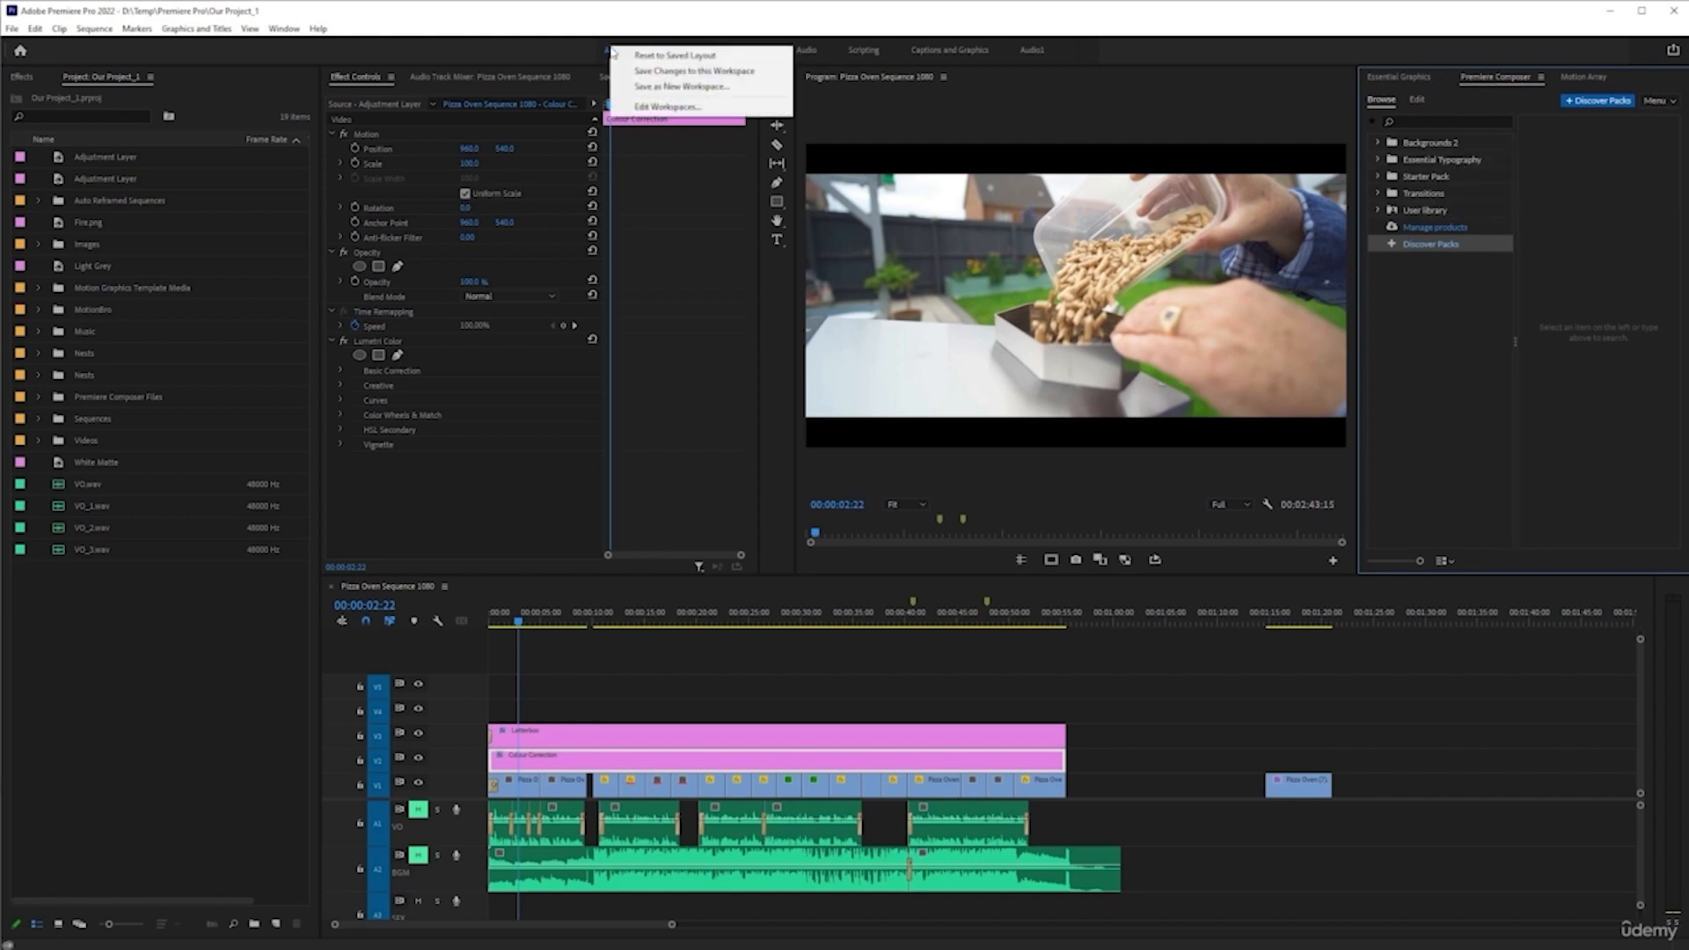
{"action": "left_click", "coordinate": [713, 71]}
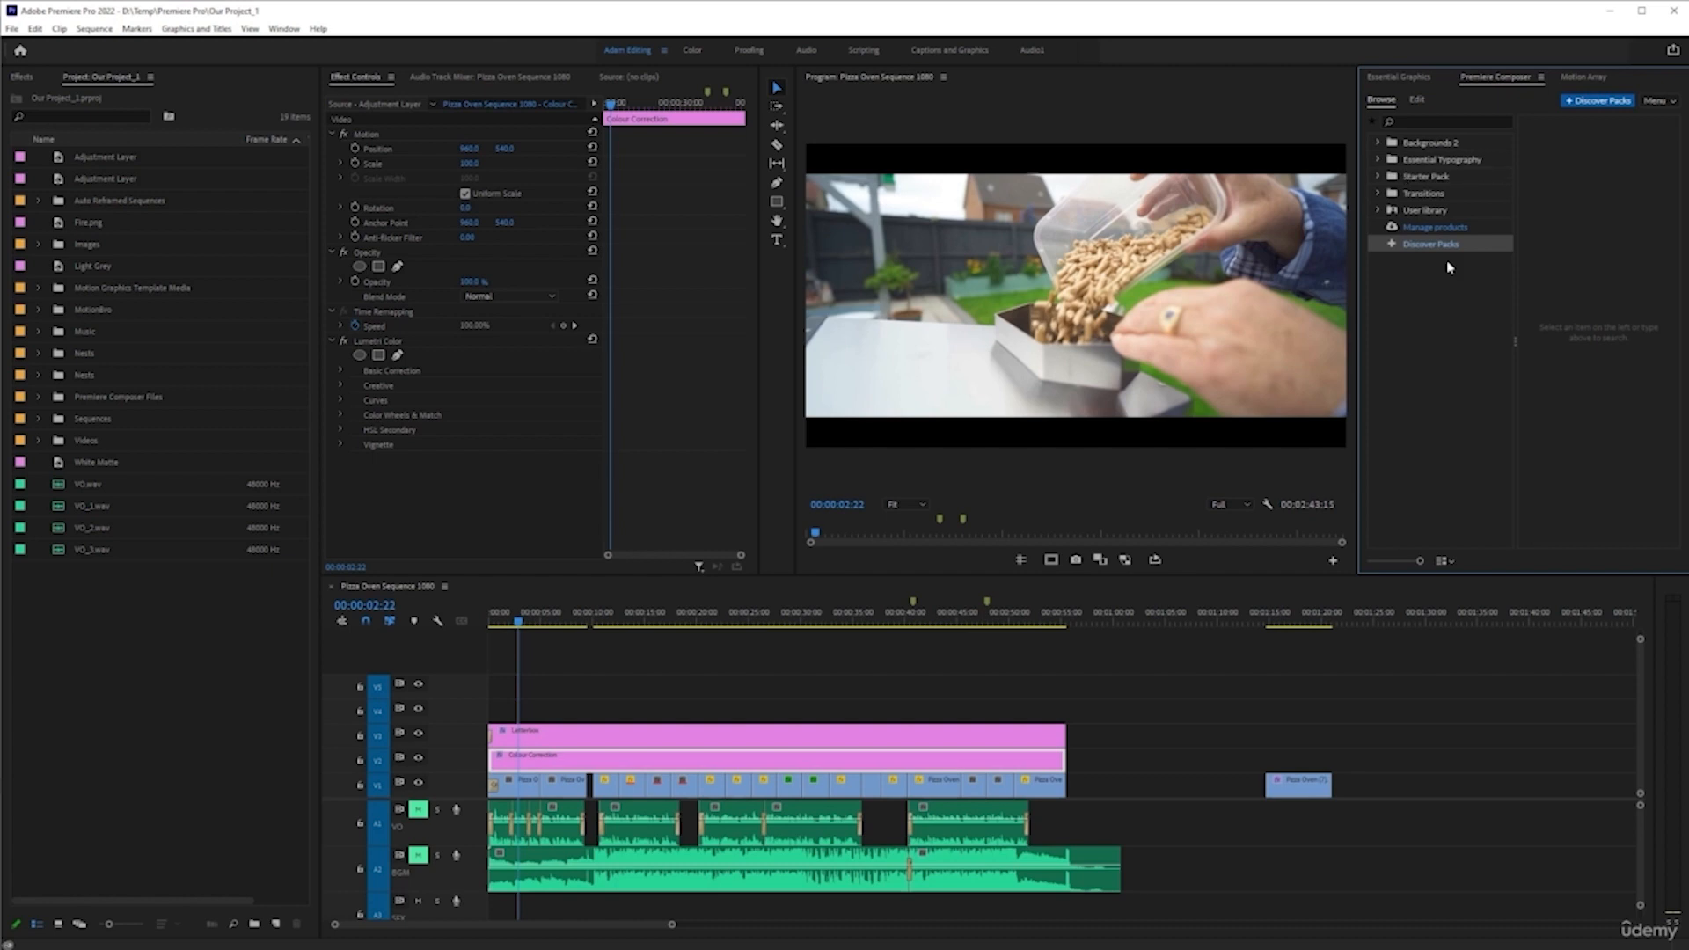
- Maximize the Premiere Composer panel and look through the Starter Pack's text boxes, text presets, transitions, social media elements and sounds
{"action": "key", "text": "grave"}
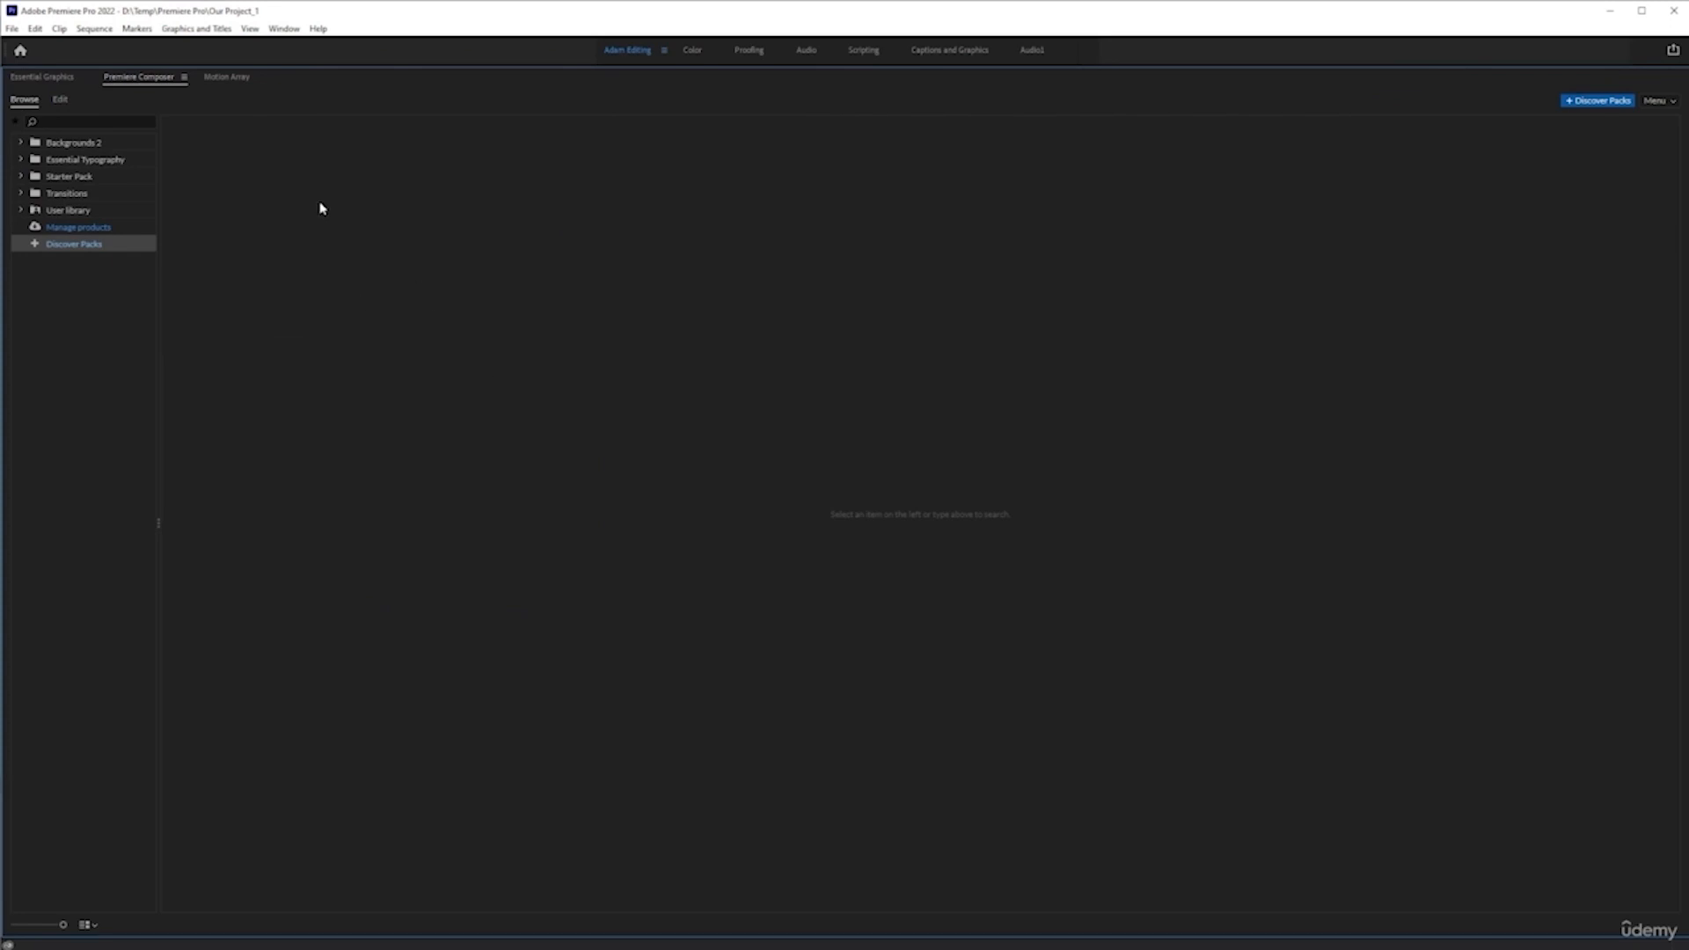
{"action": "left_click", "coordinate": [34, 179]}
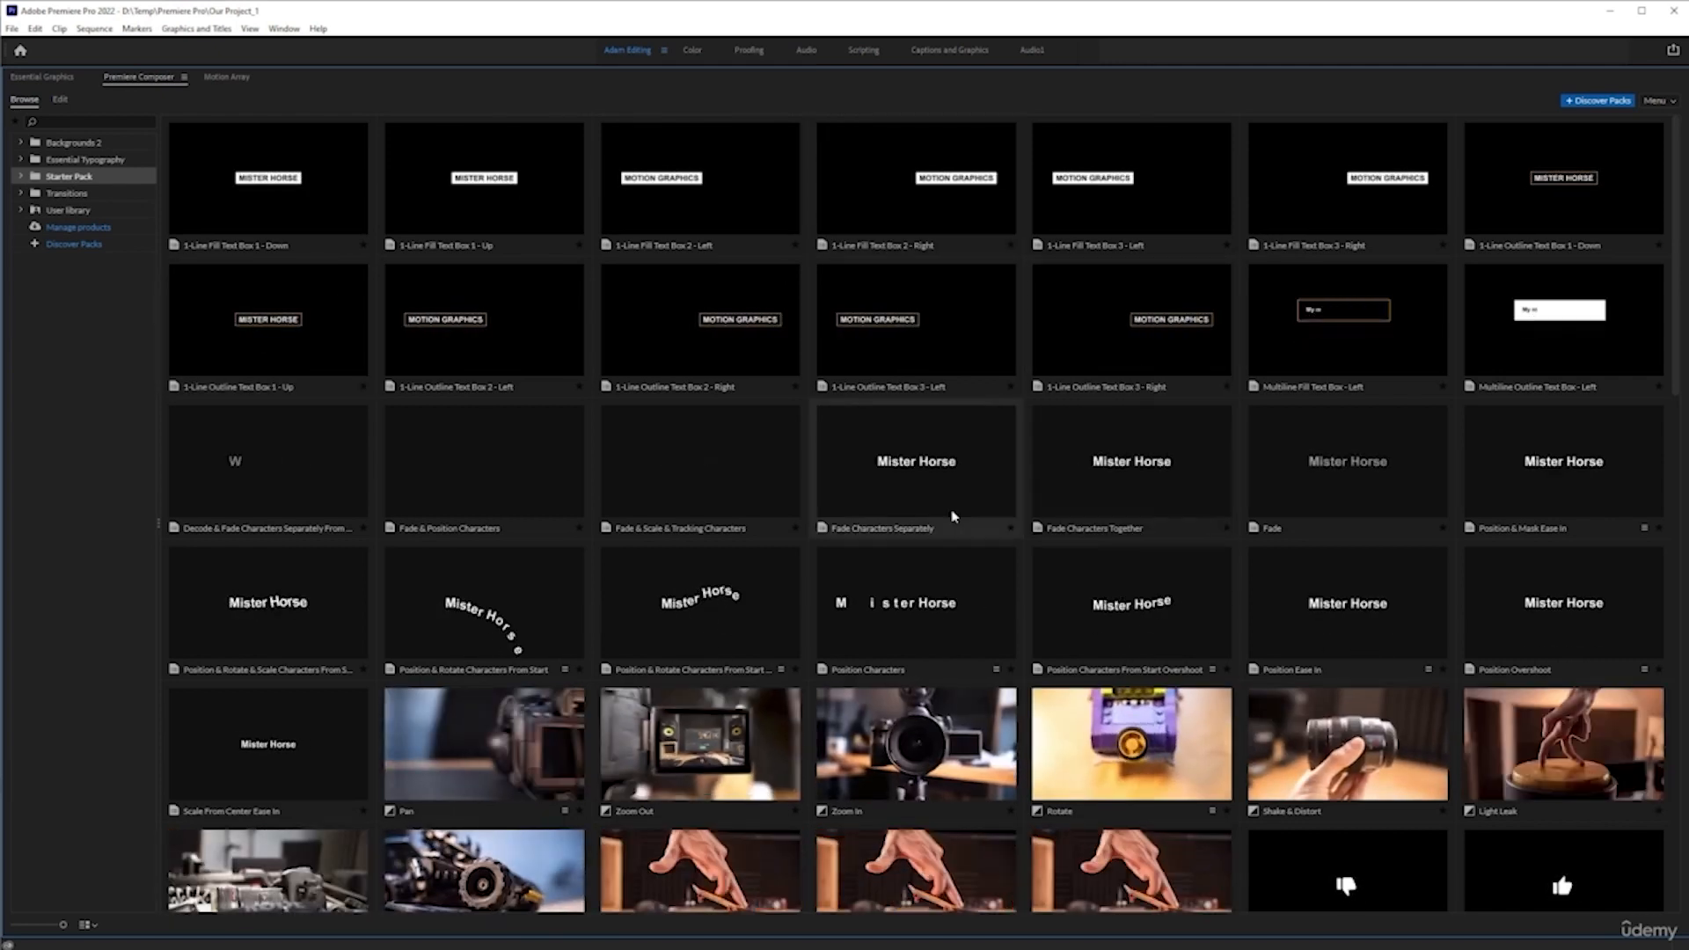
{"action": "scroll", "coordinate": [616, 457], "scroll_direction": "down", "scroll_amount": 5}
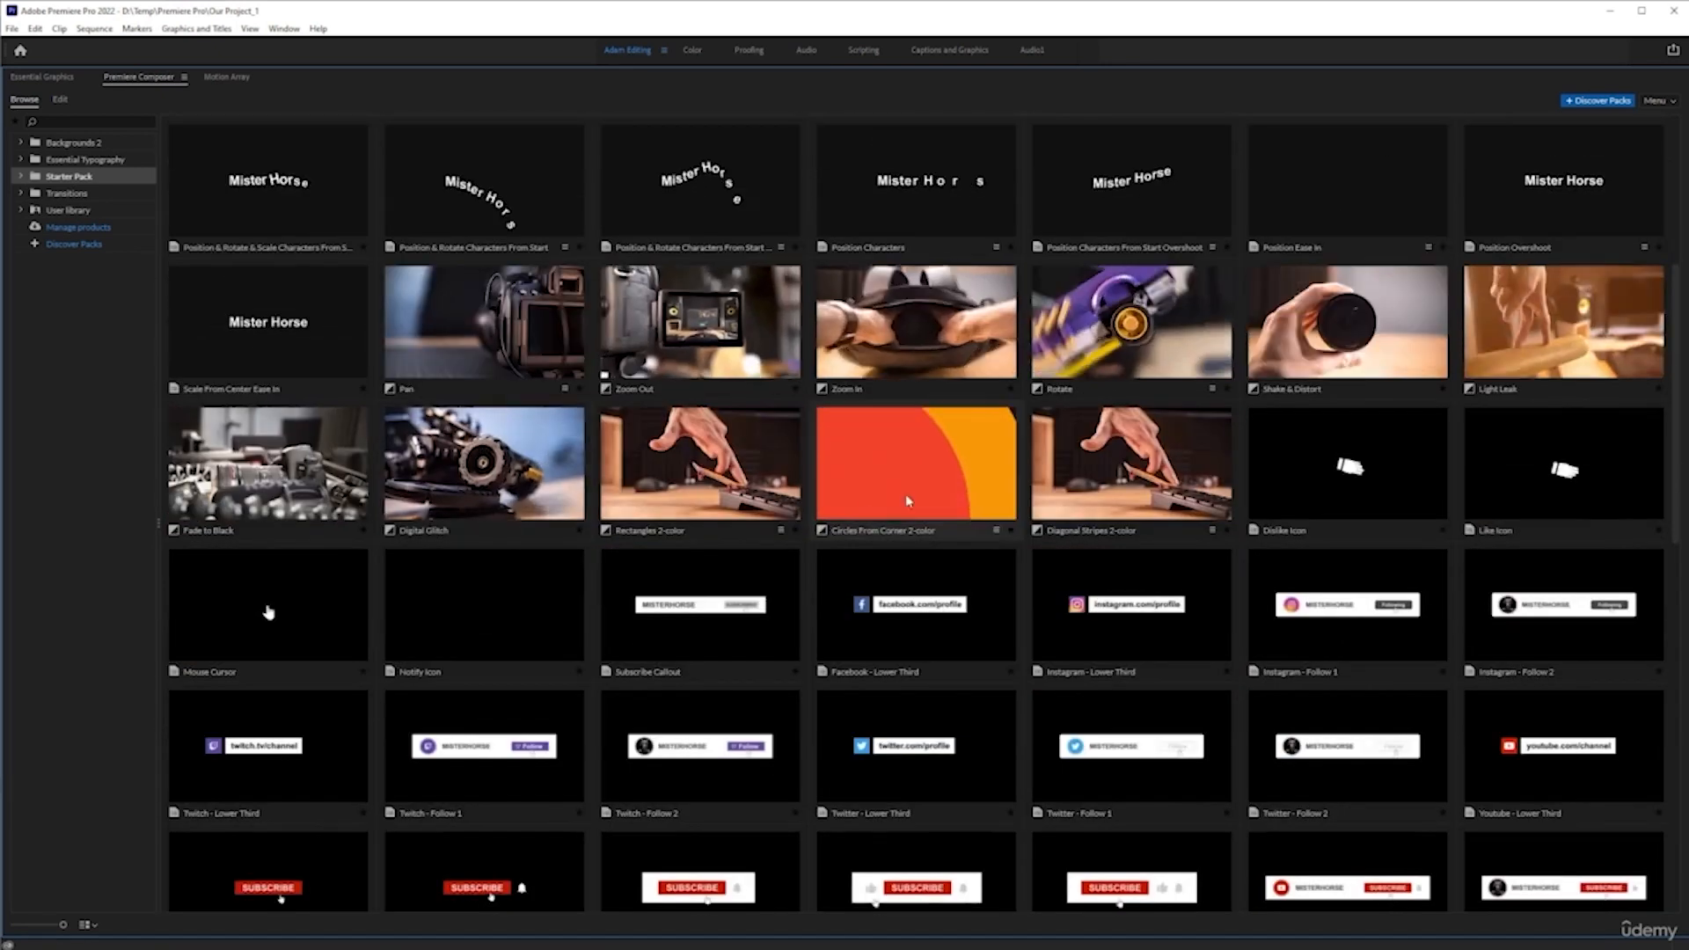
{"action": "scroll", "coordinate": [660, 488], "scroll_direction": "down", "scroll_amount": 3}
{"action": "scroll", "coordinate": [723, 513], "scroll_direction": "down", "scroll_amount": 8}
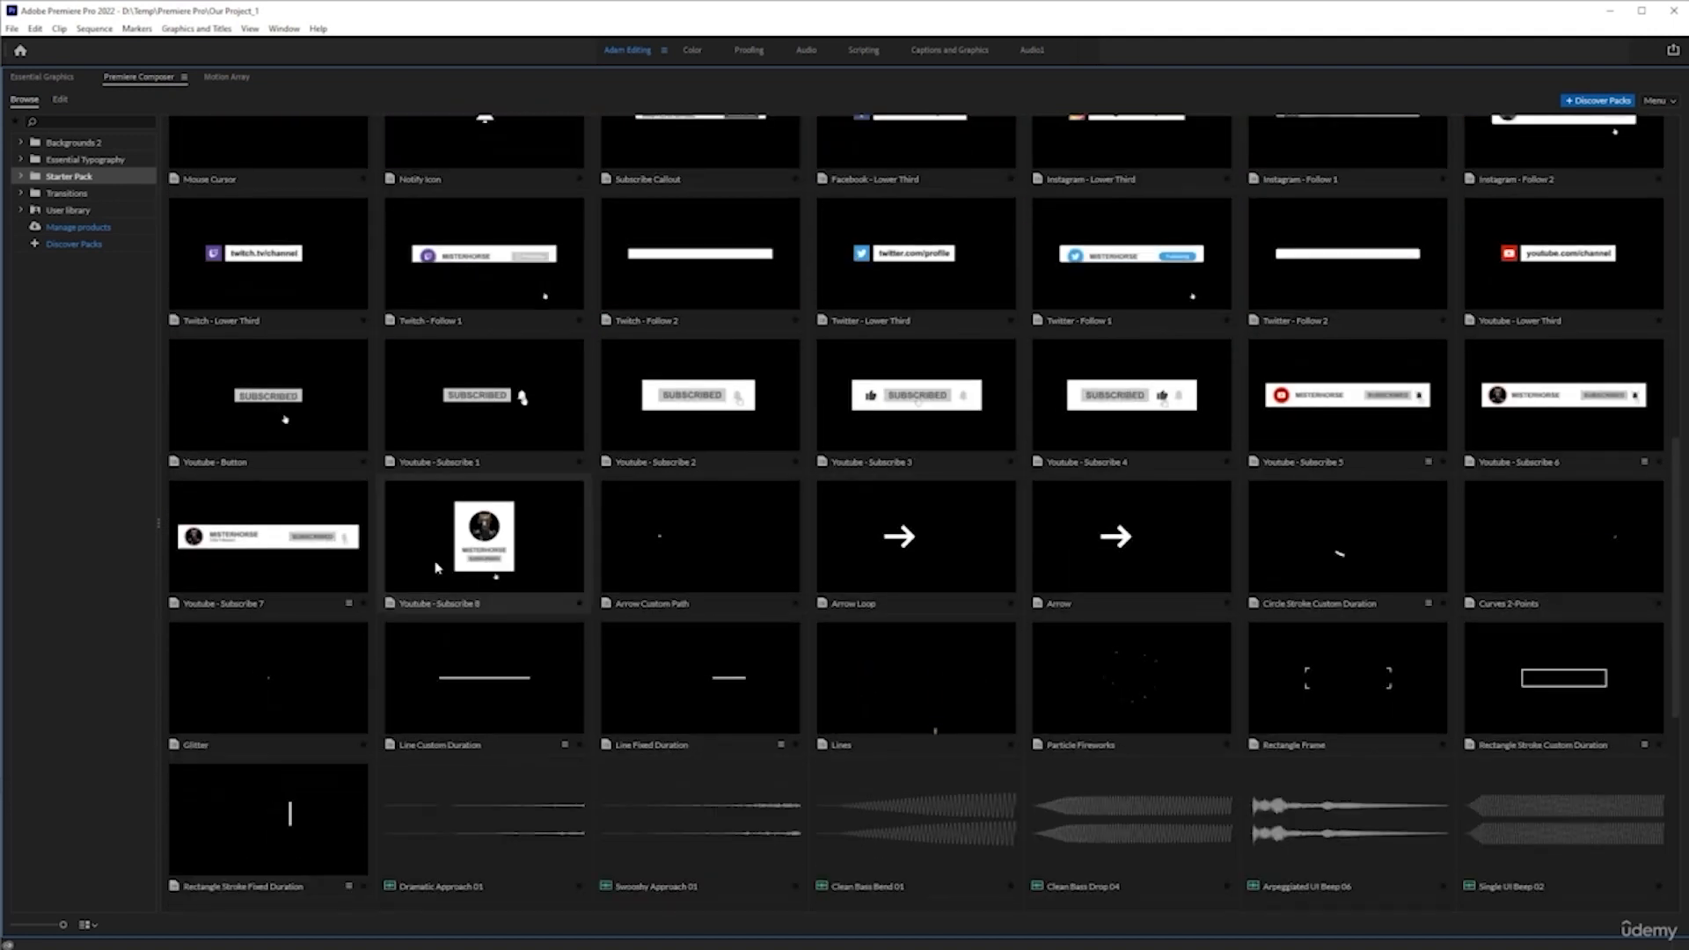
{"action": "scroll", "coordinate": [647, 607], "scroll_direction": "up", "scroll_amount": 20}
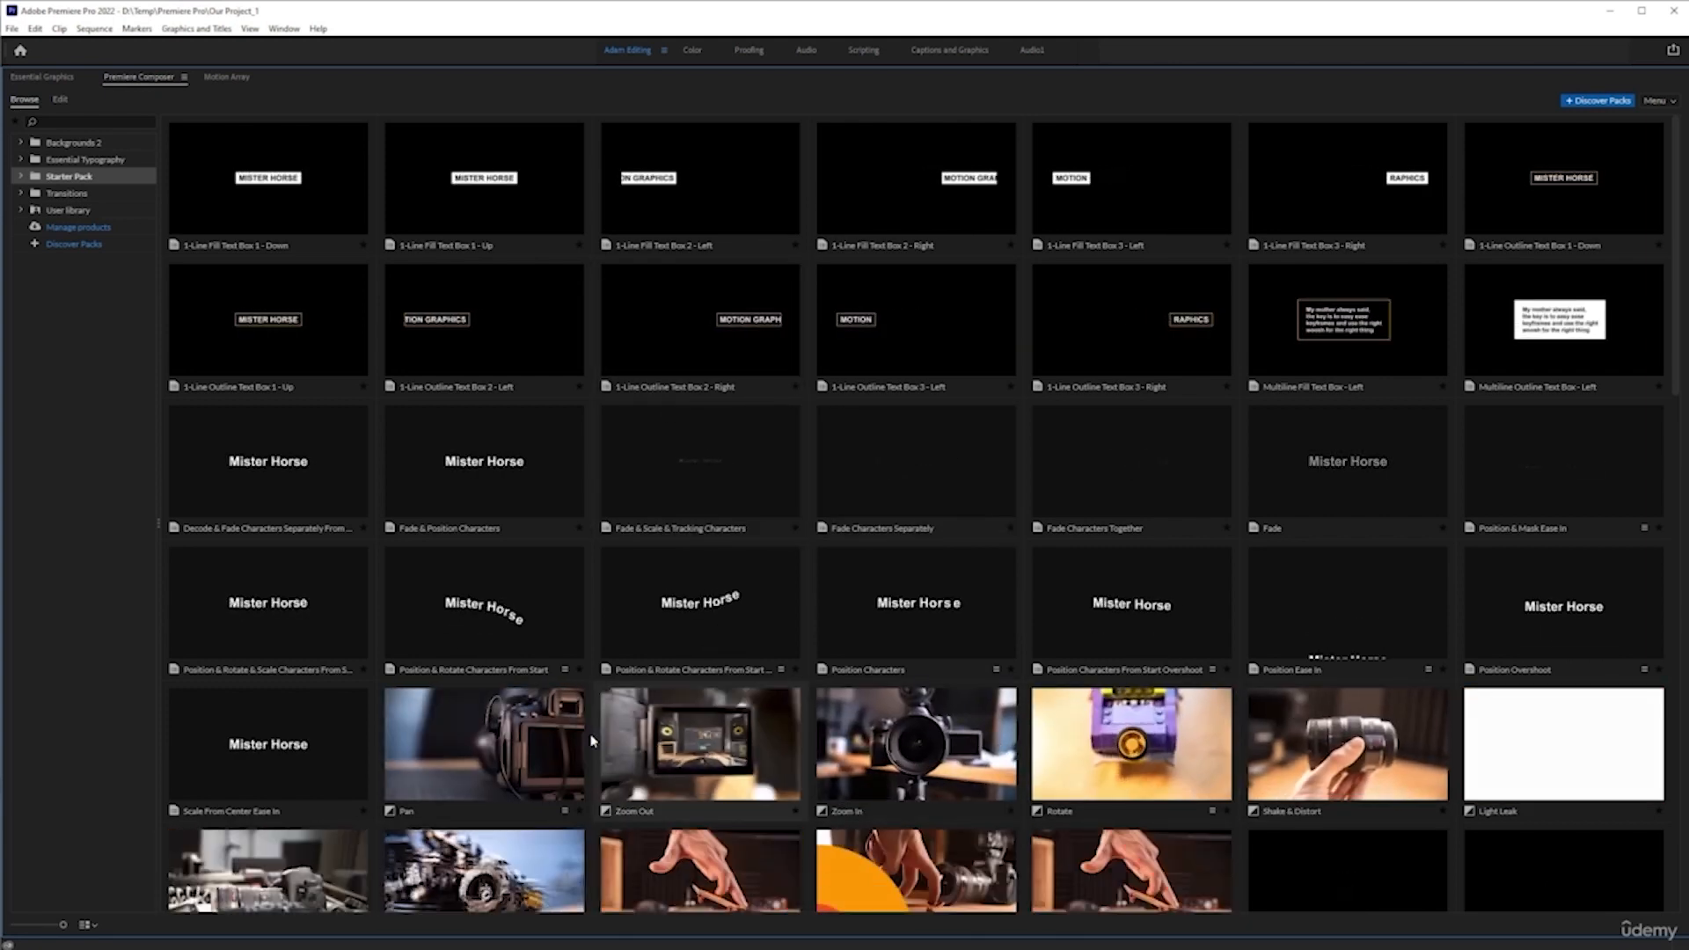
{"action": "scroll", "coordinate": [1088, 671], "scroll_direction": "down", "scroll_amount": 2}
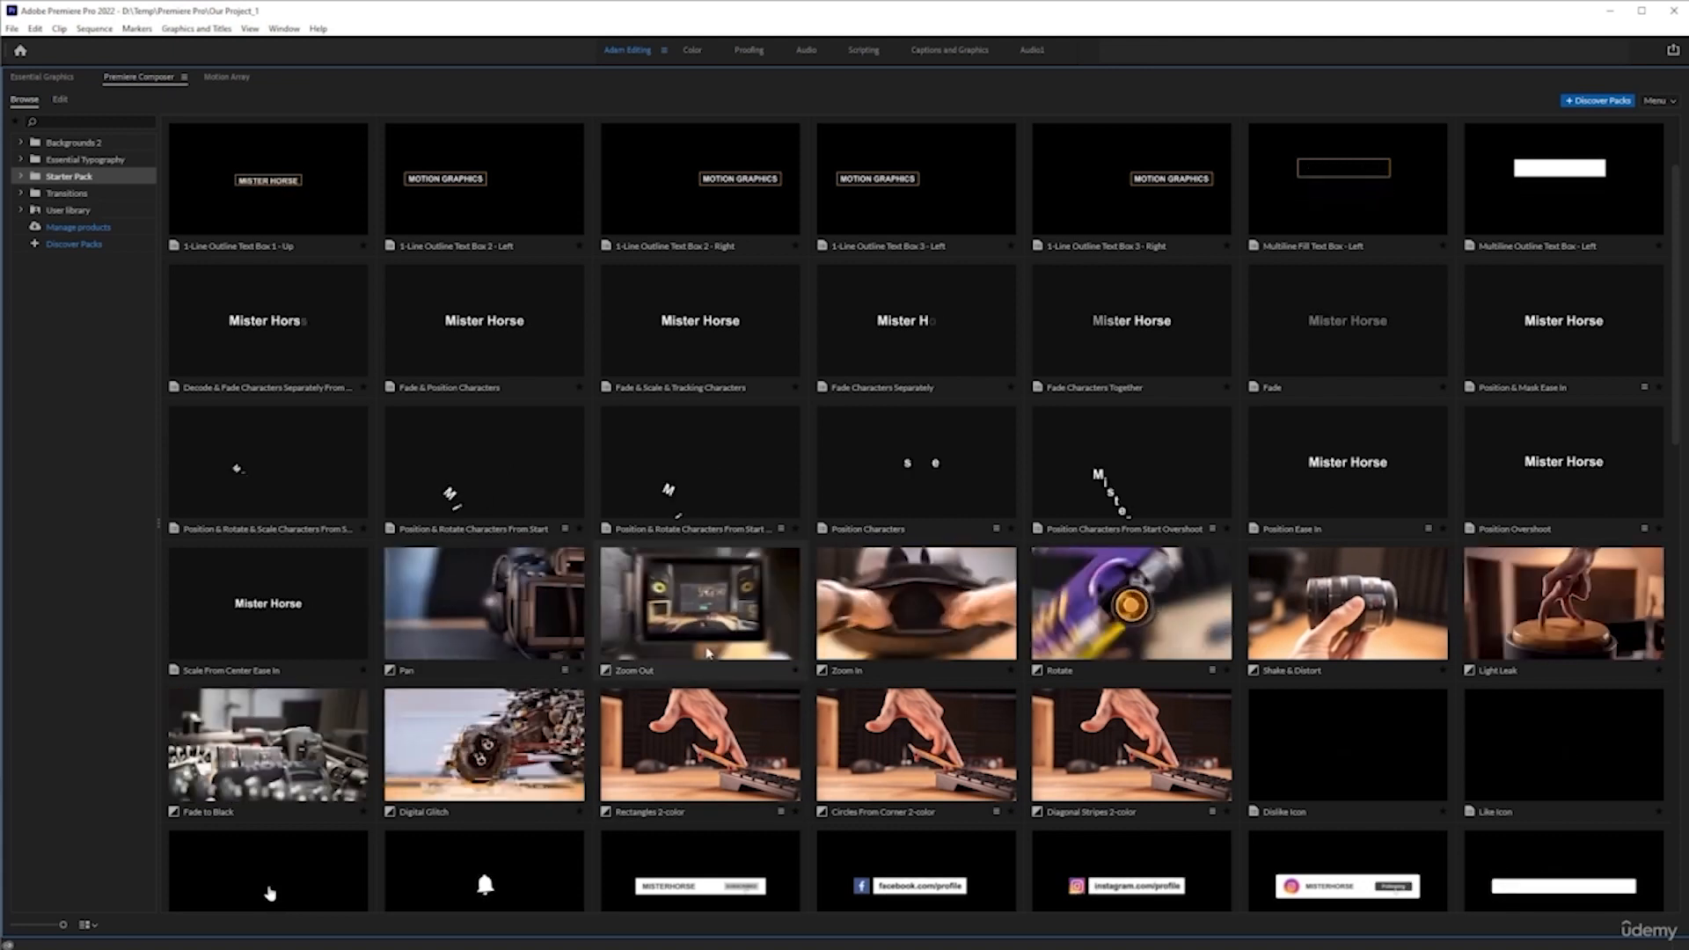
{"action": "scroll", "coordinate": [622, 574], "scroll_direction": "up", "scroll_amount": 2}
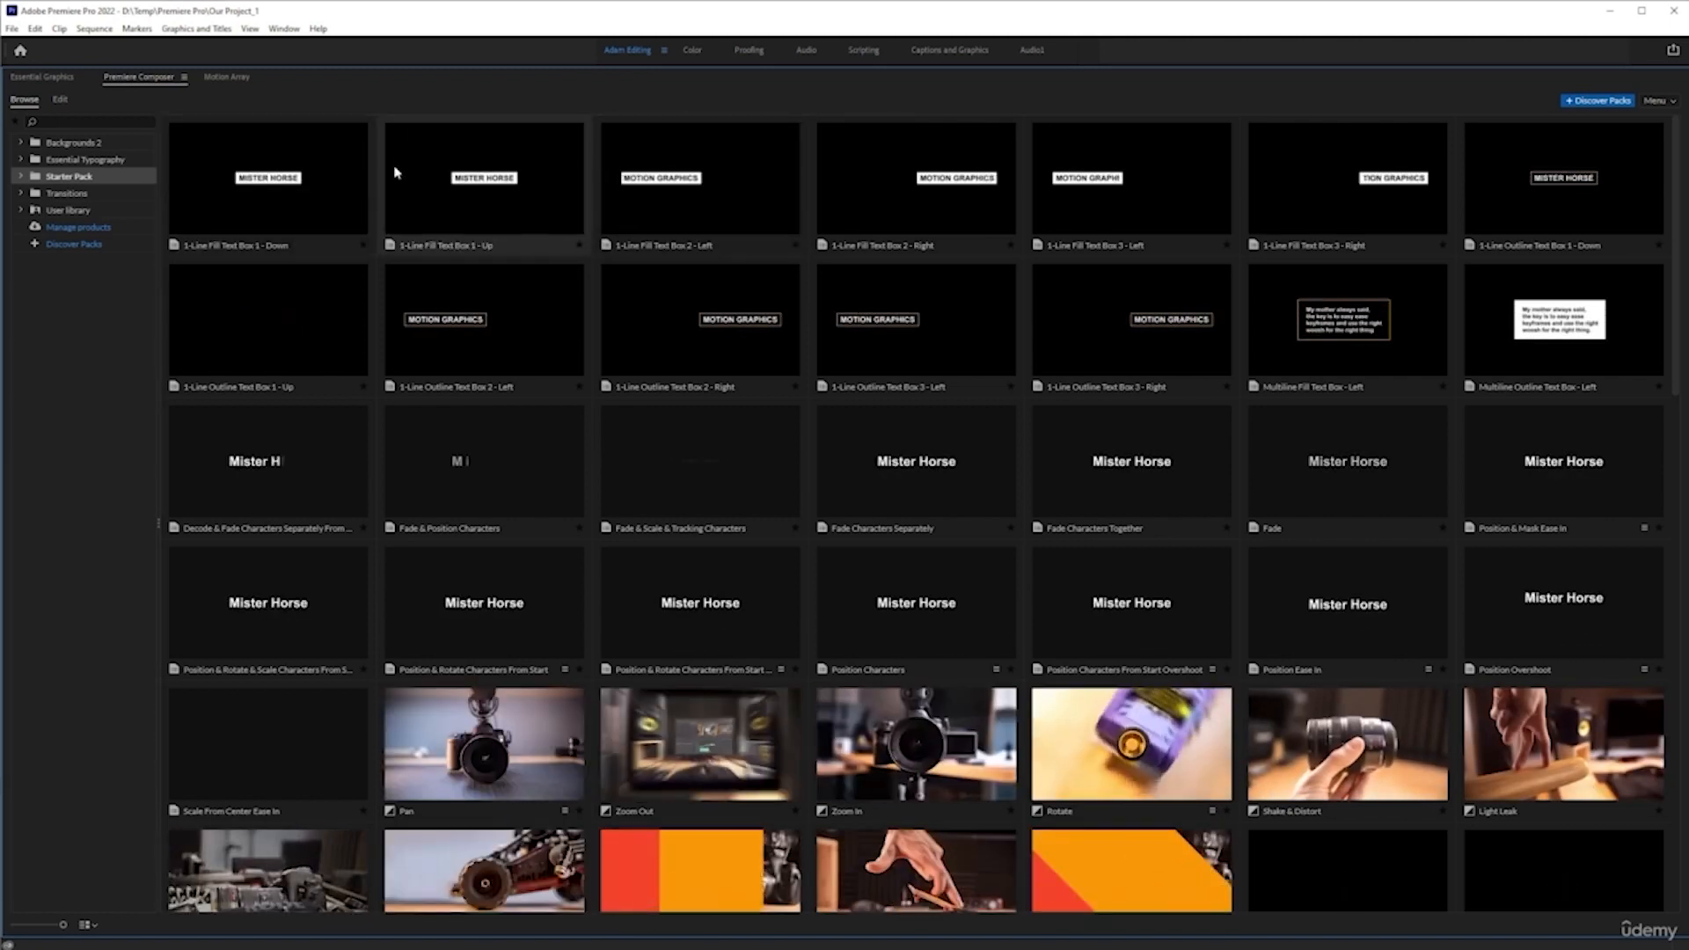
- Examine the Text Boxes and Text Presets categories inside the Starter Pack, leaving the pack's folder collapsed
{"action": "left_click", "coordinate": [20, 176]}
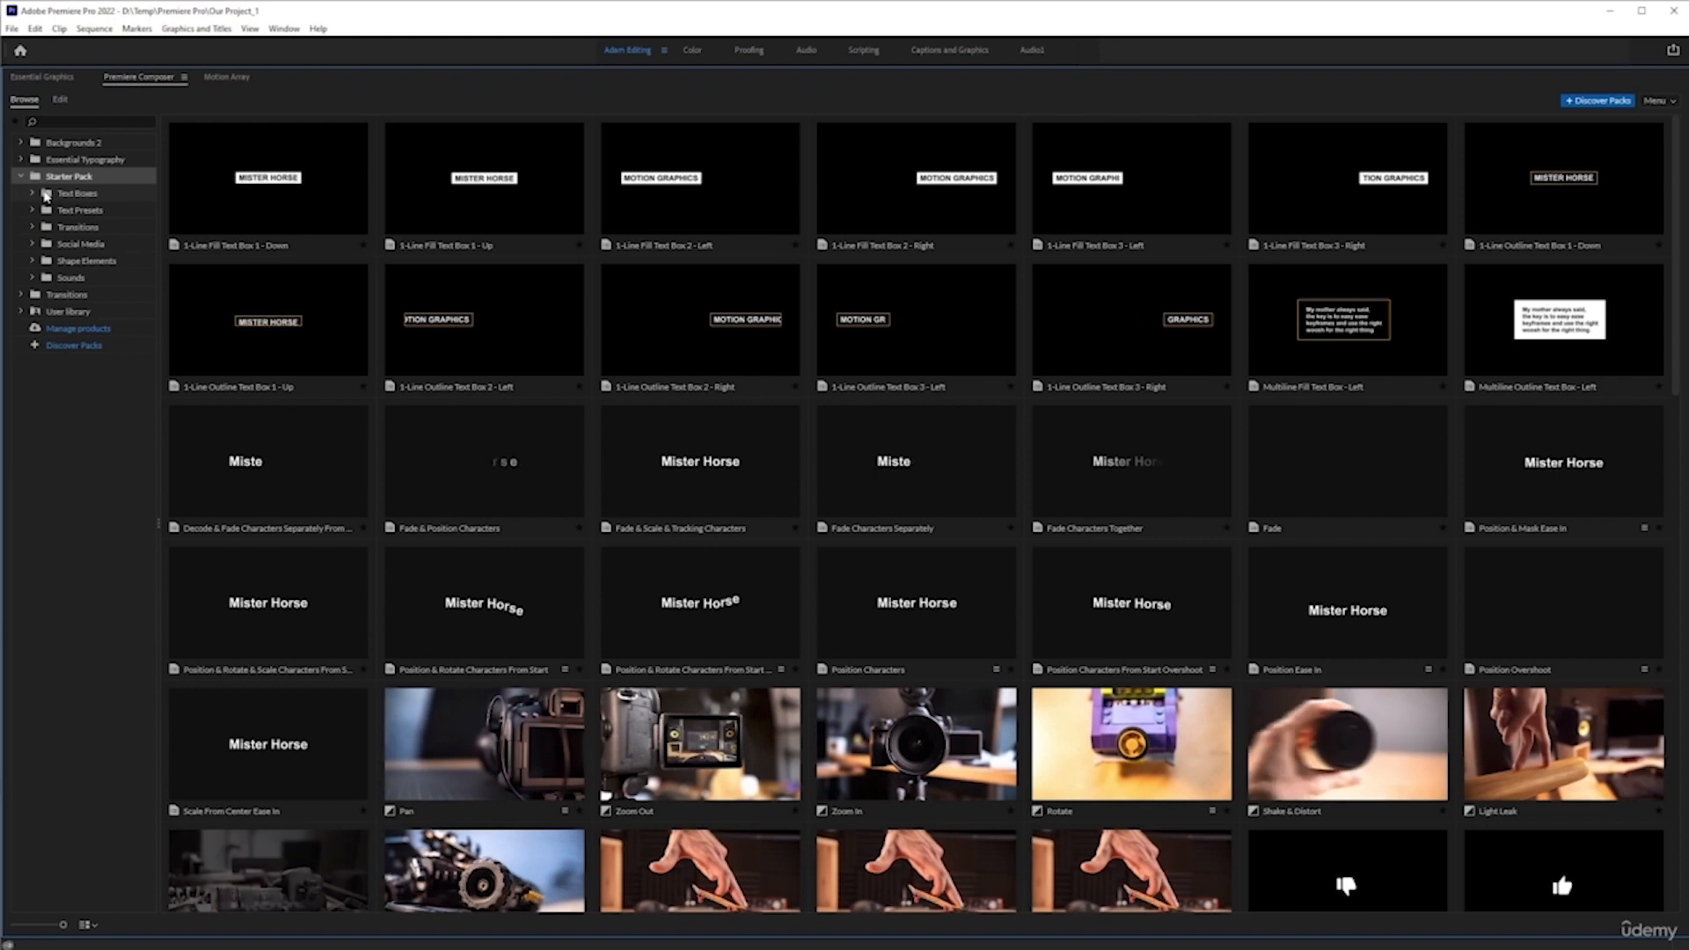
{"action": "left_click", "coordinate": [35, 194]}
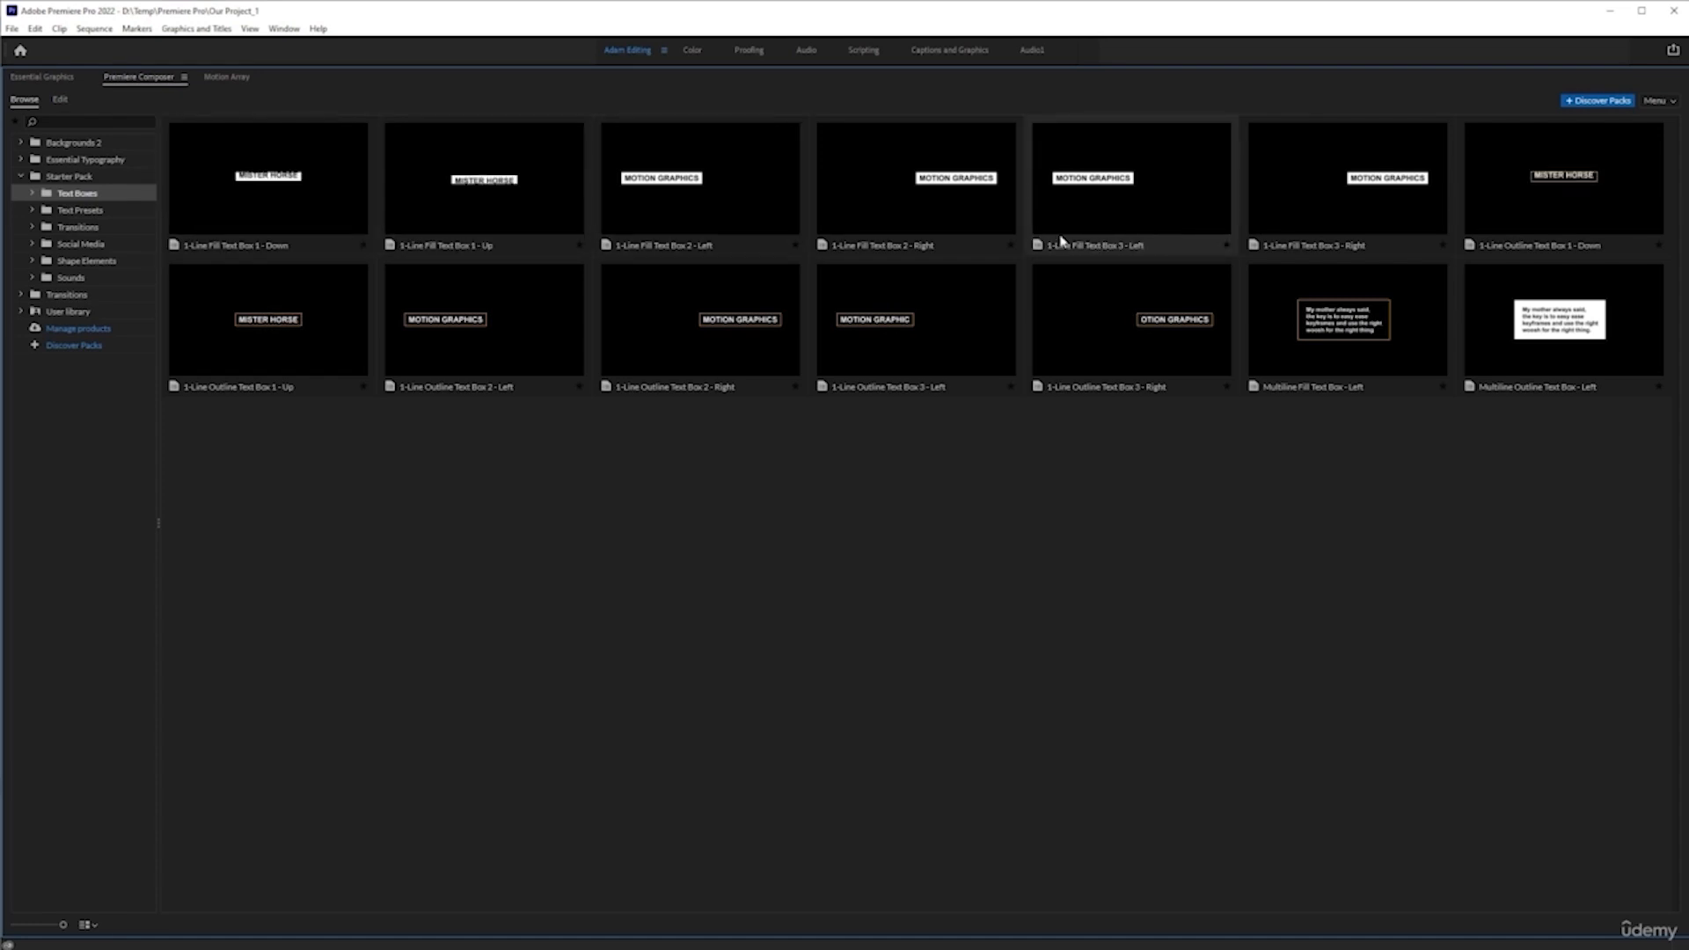
{"action": "left_click", "coordinate": [85, 212]}
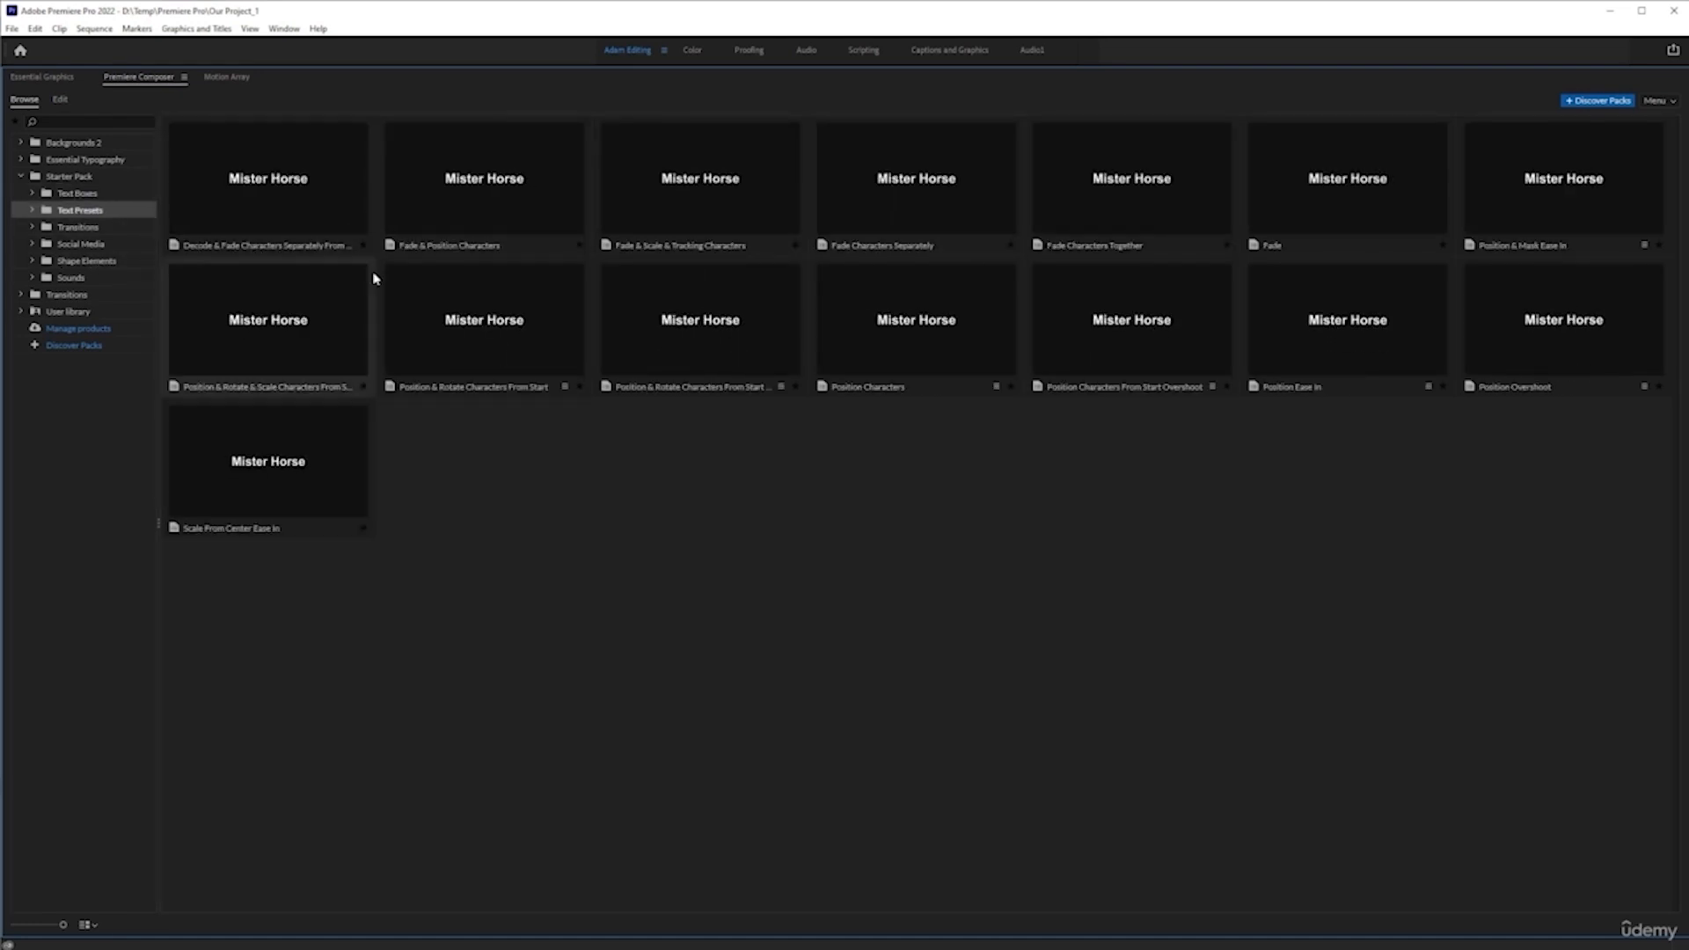
{"action": "left_click", "coordinate": [22, 176]}
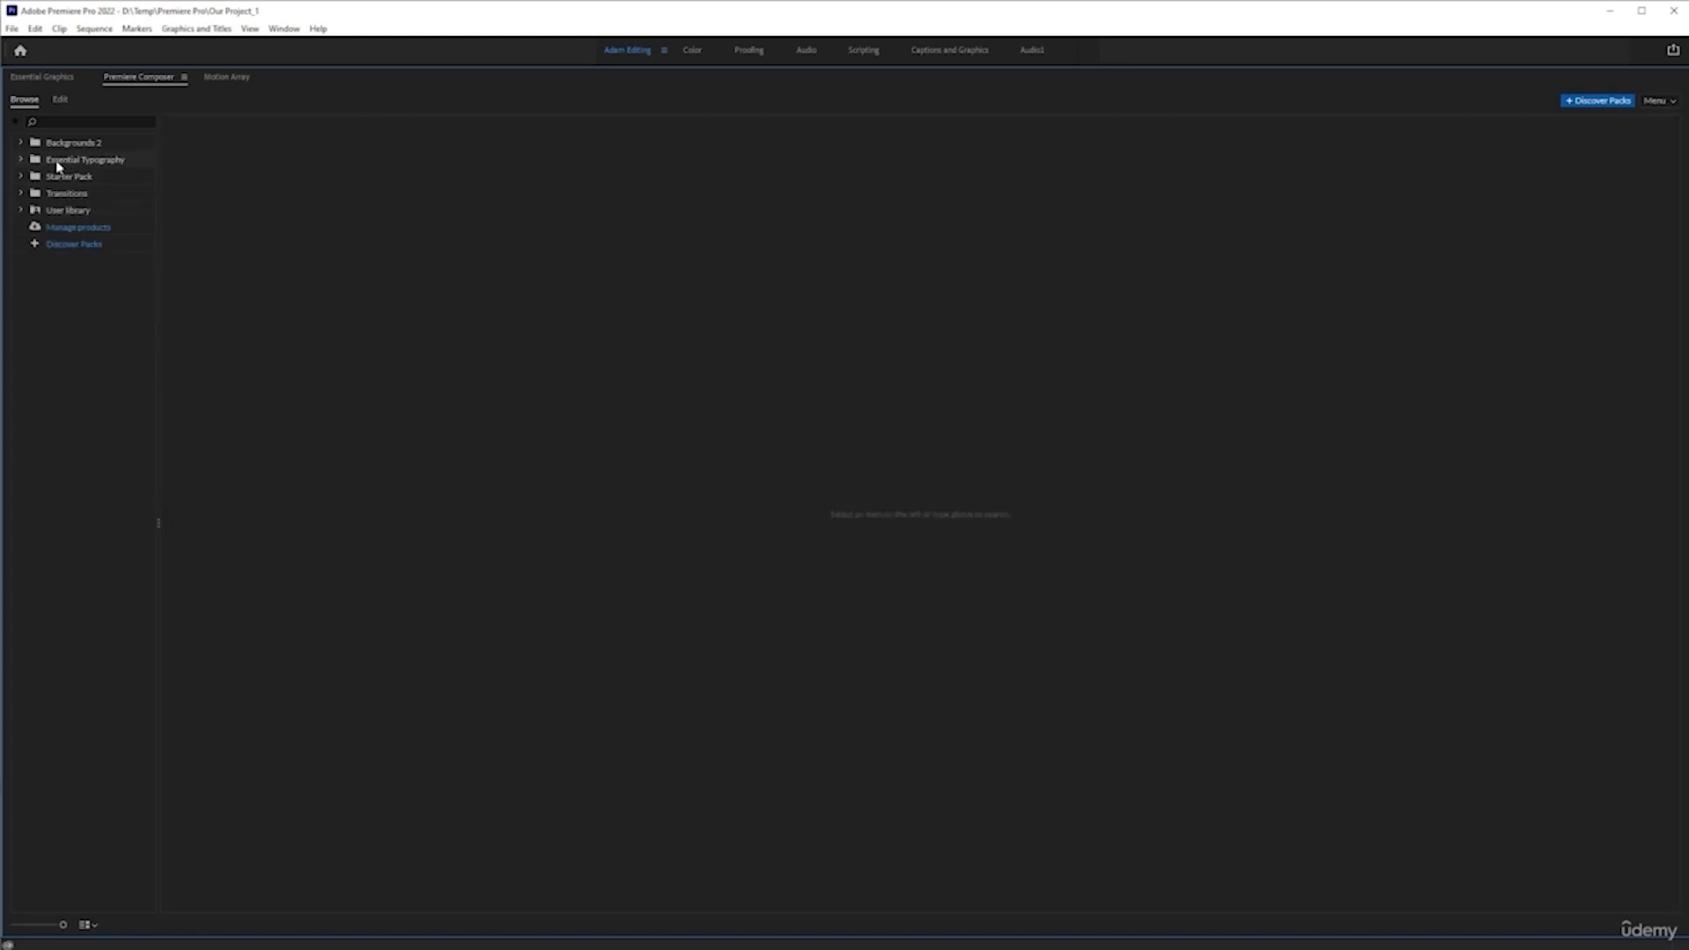
- Browse the Essential Typography pack to examine its basic, creative, callout, long text, lower third, quote and social titles
{"action": "left_click", "coordinate": [33, 161]}
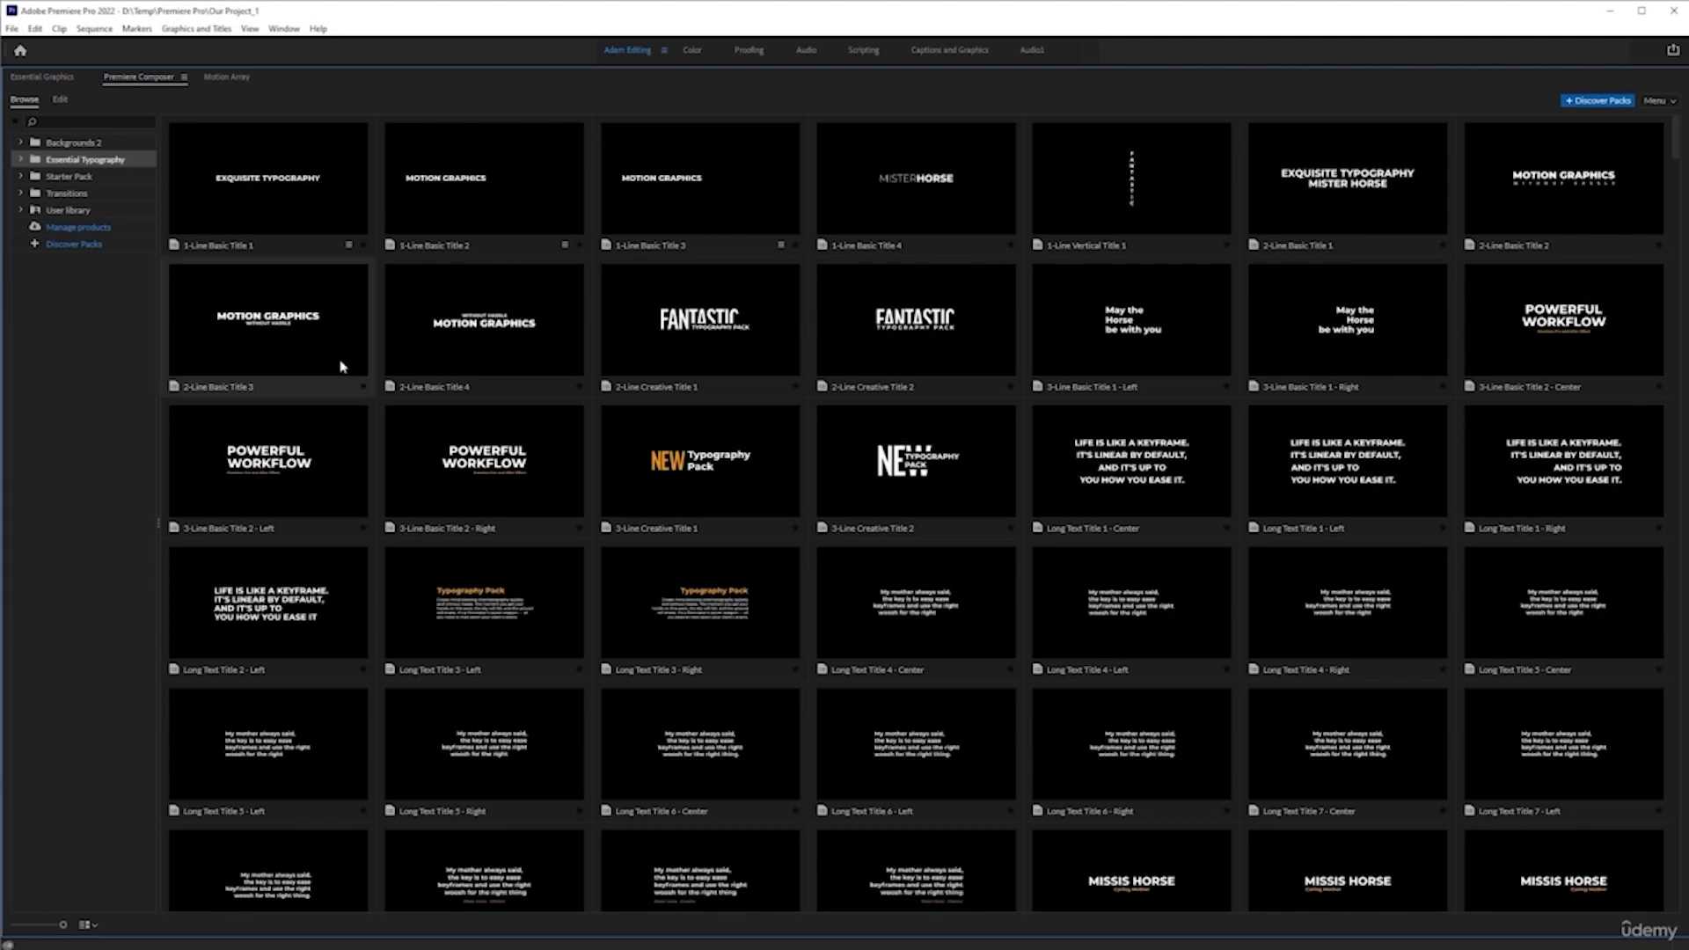
{"action": "scroll", "coordinate": [608, 458], "scroll_direction": "down", "scroll_amount": 1}
{"action": "scroll", "coordinate": [608, 458], "scroll_direction": "down", "scroll_amount": 10}
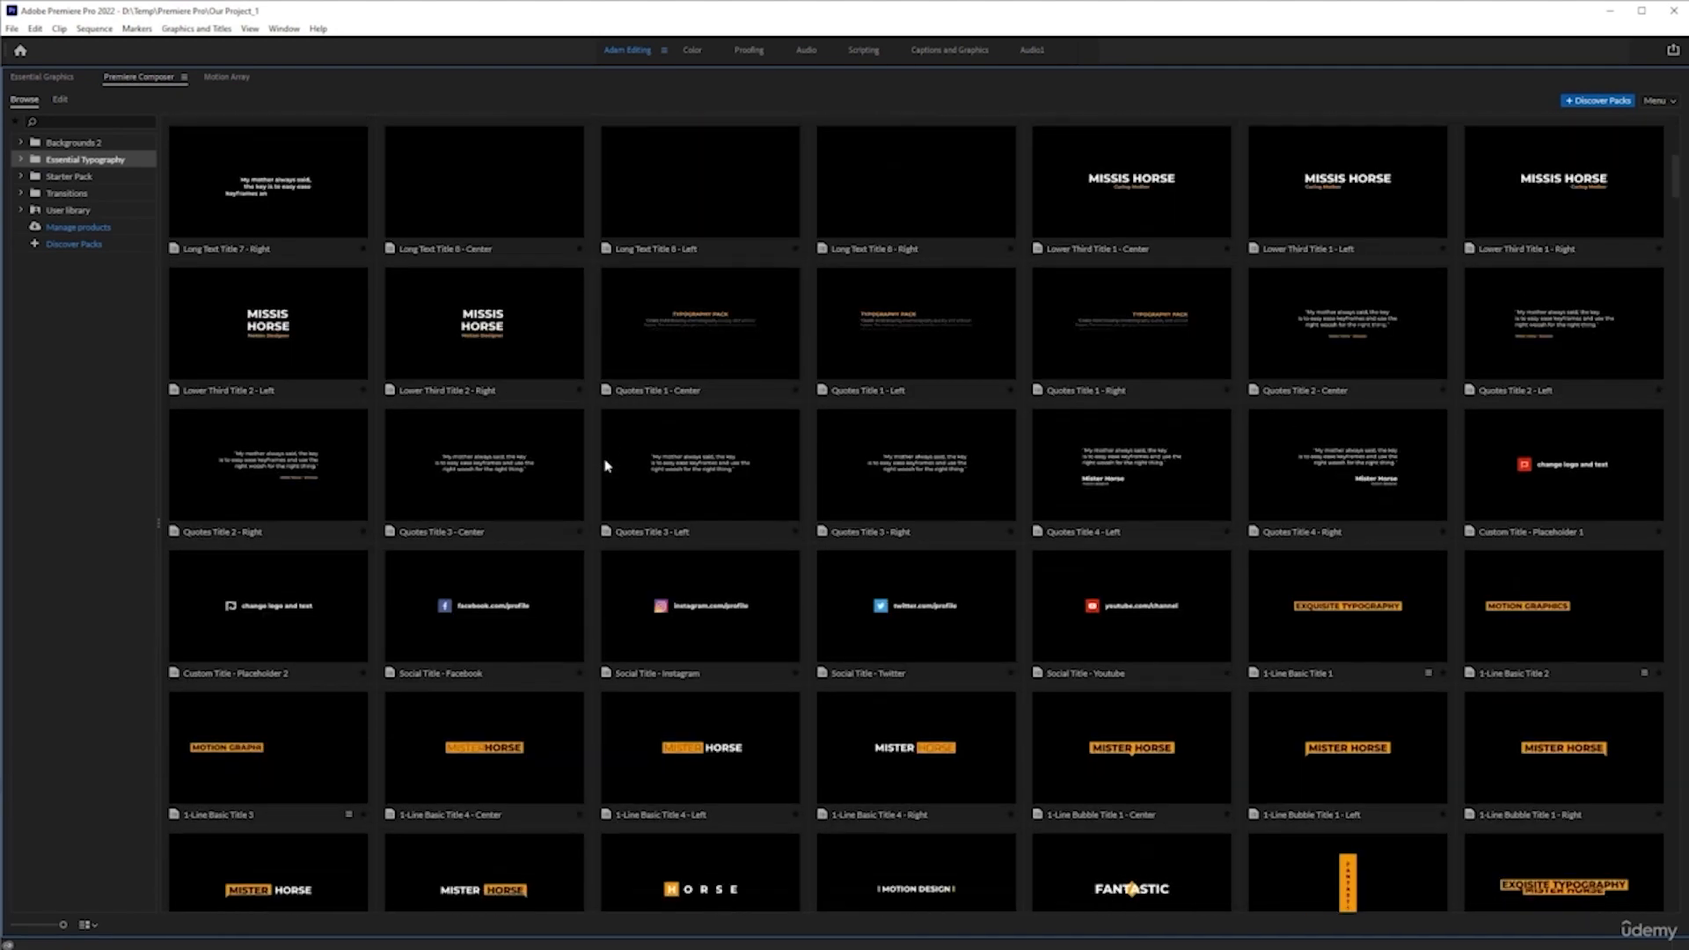
{"action": "scroll", "coordinate": [603, 465], "scroll_direction": "down", "scroll_amount": 11}
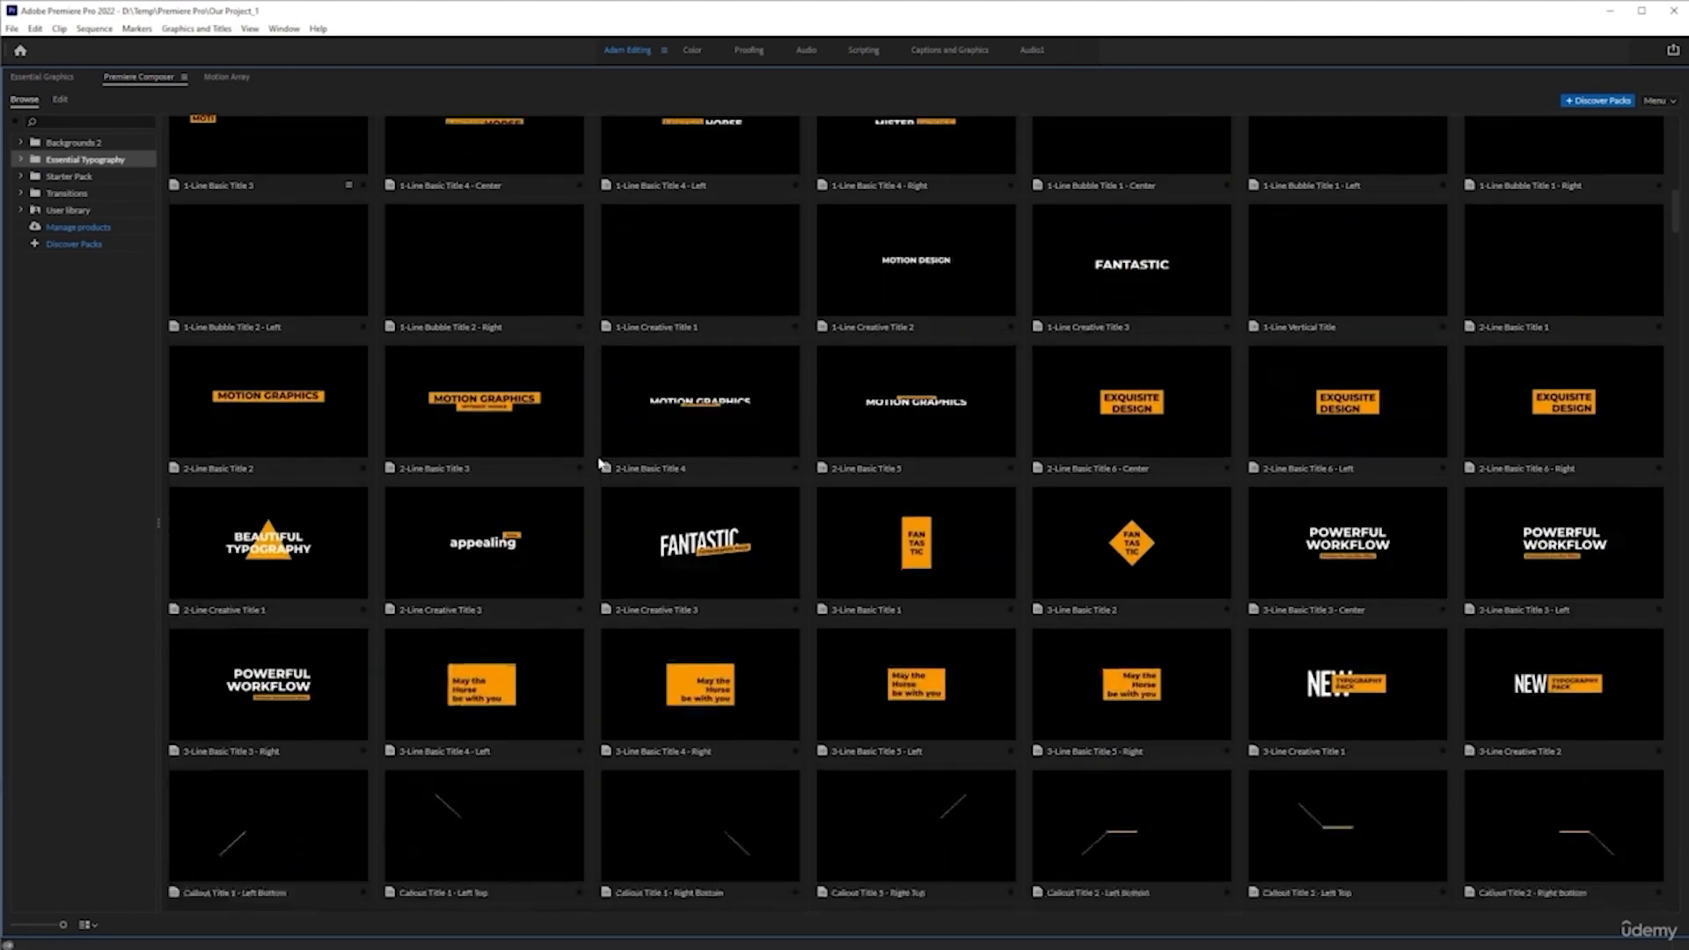
{"action": "scroll", "coordinate": [598, 464], "scroll_direction": "down", "scroll_amount": 12}
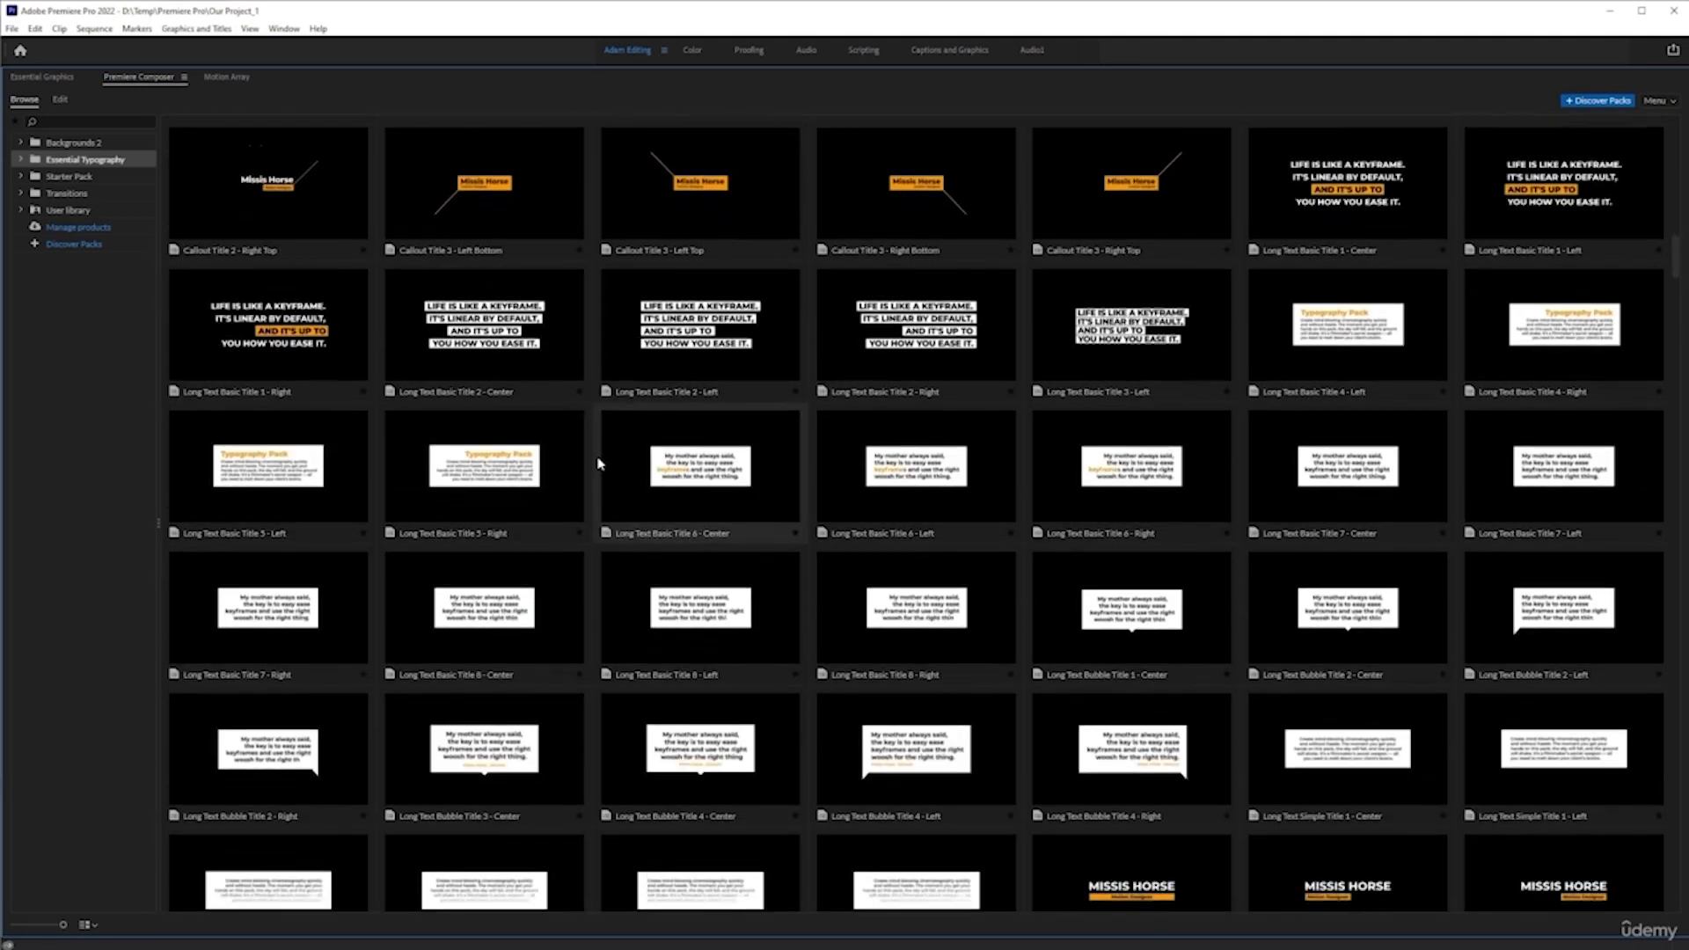
{"action": "scroll", "coordinate": [598, 463], "scroll_direction": "down", "scroll_amount": 12}
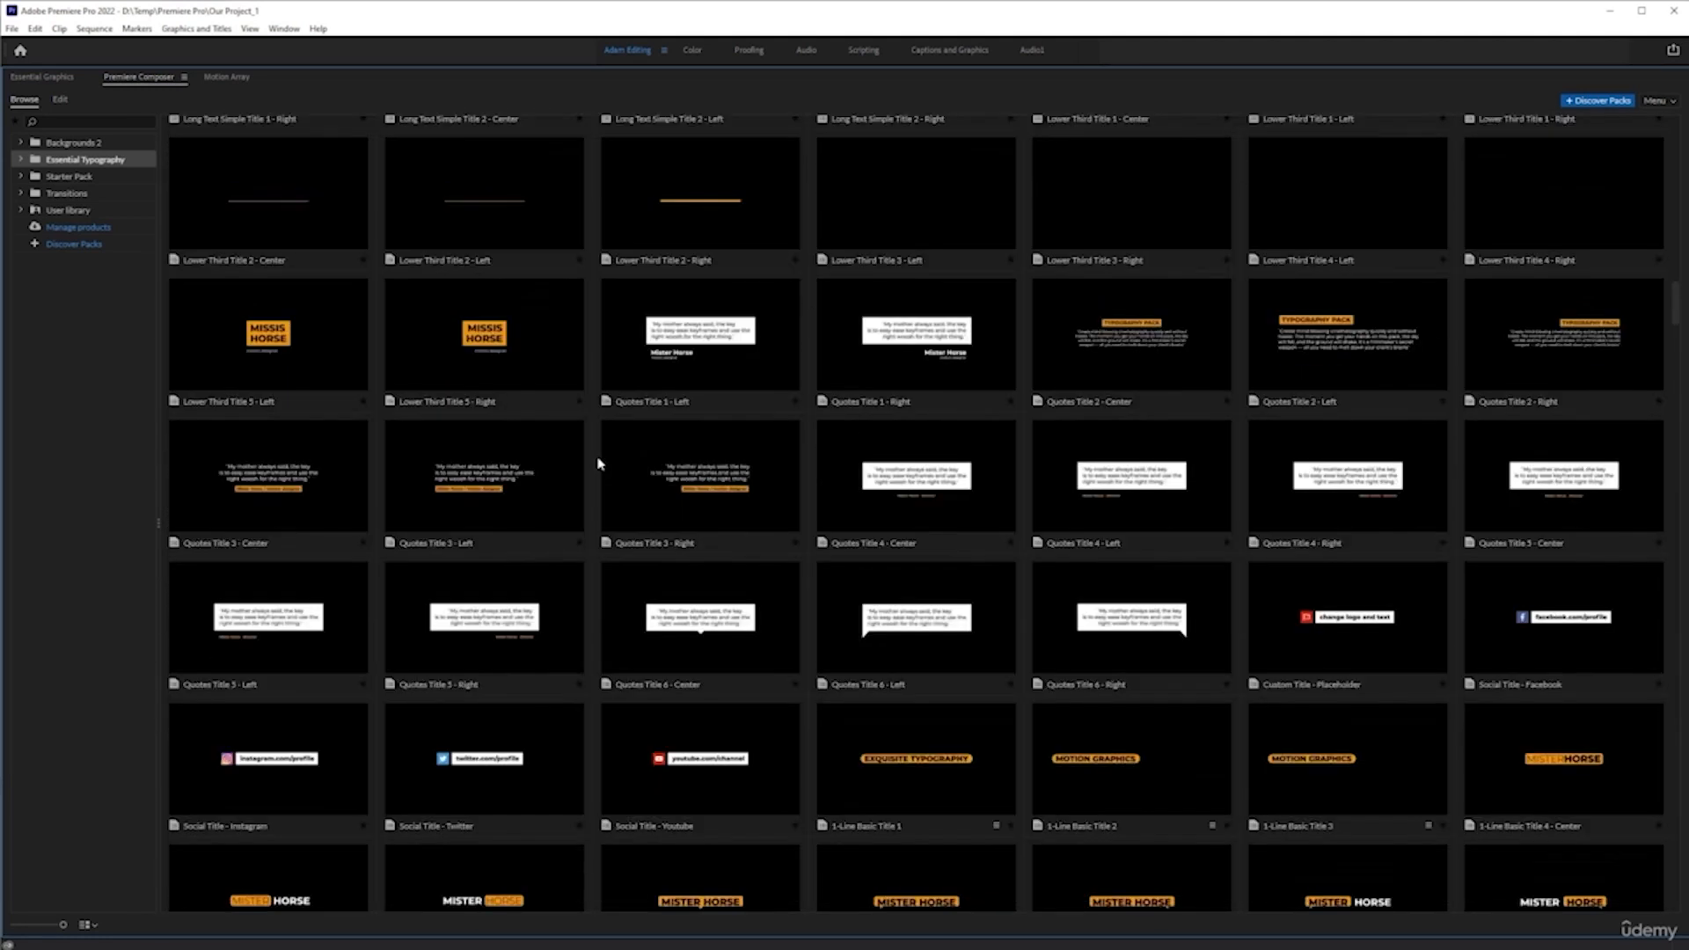
{"action": "scroll", "coordinate": [598, 464], "scroll_direction": "down", "scroll_amount": 12}
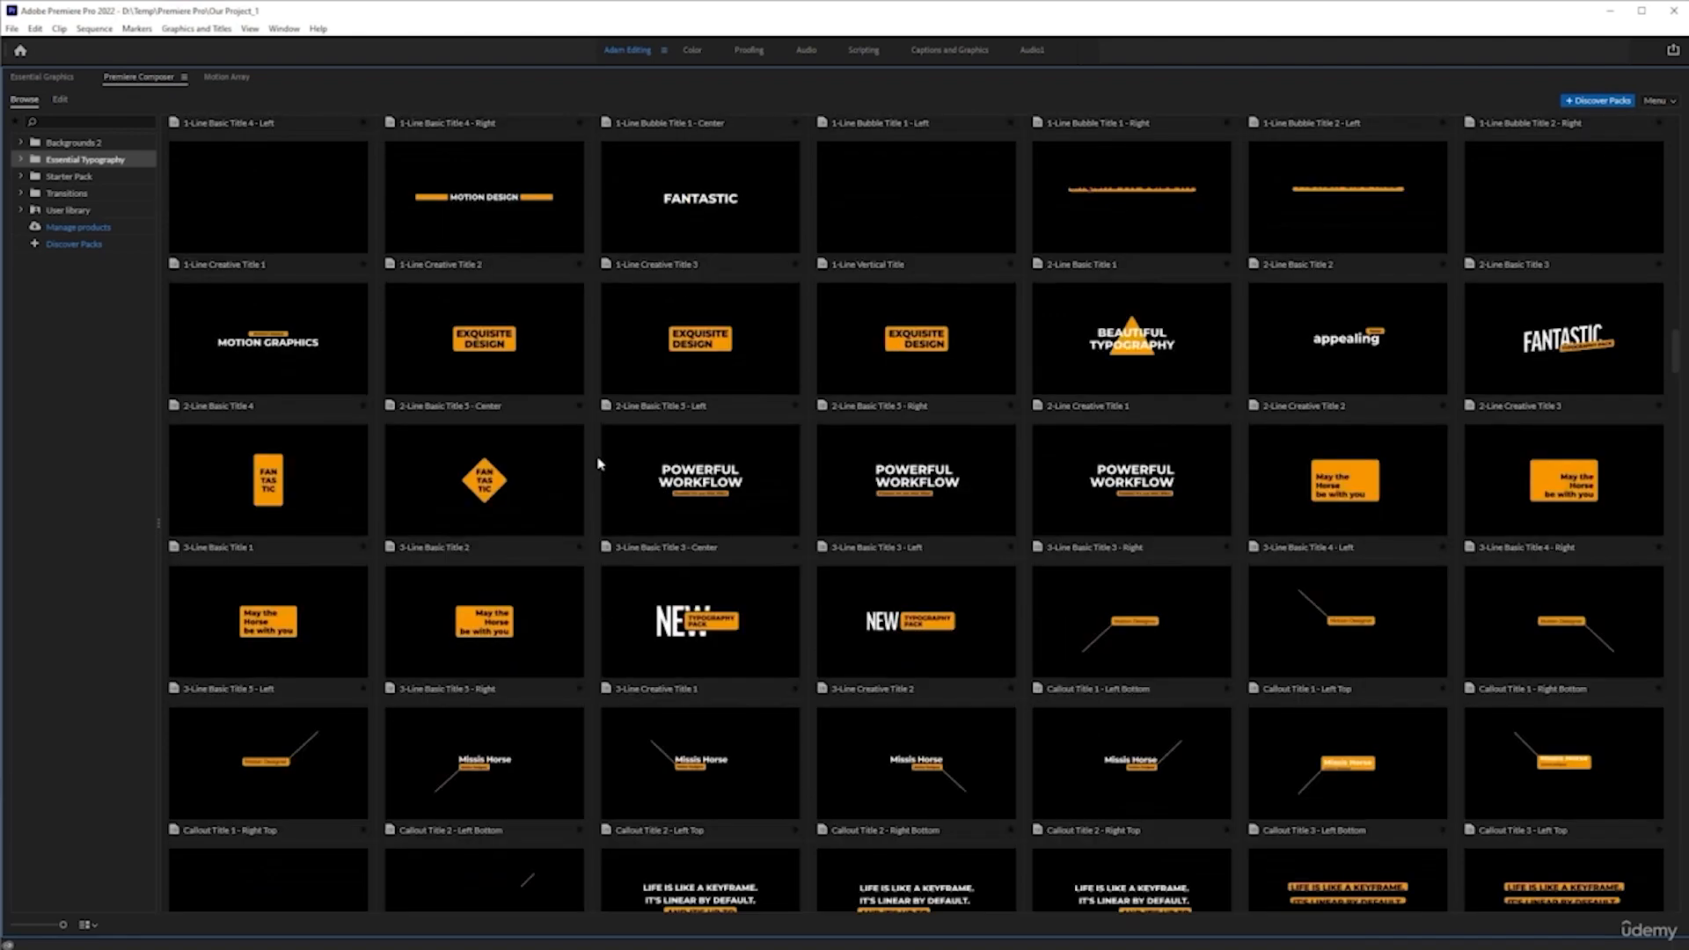
{"action": "scroll", "coordinate": [598, 463], "scroll_direction": "down", "scroll_amount": 12}
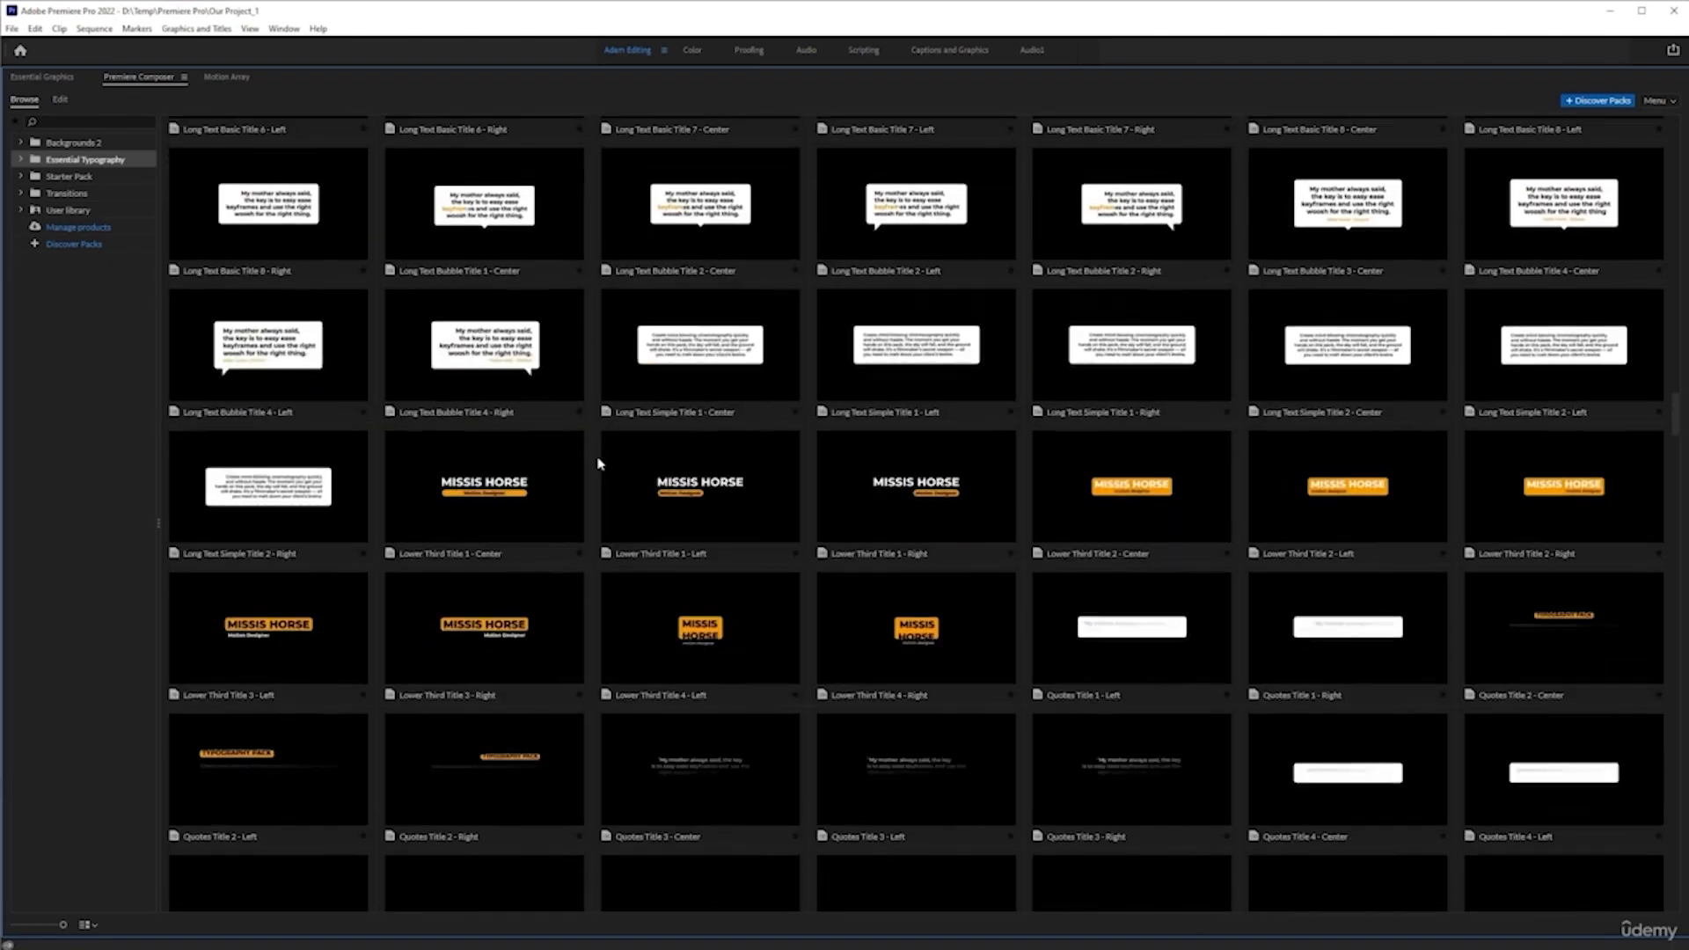
{"action": "scroll", "coordinate": [598, 464], "scroll_direction": "down", "scroll_amount": 12}
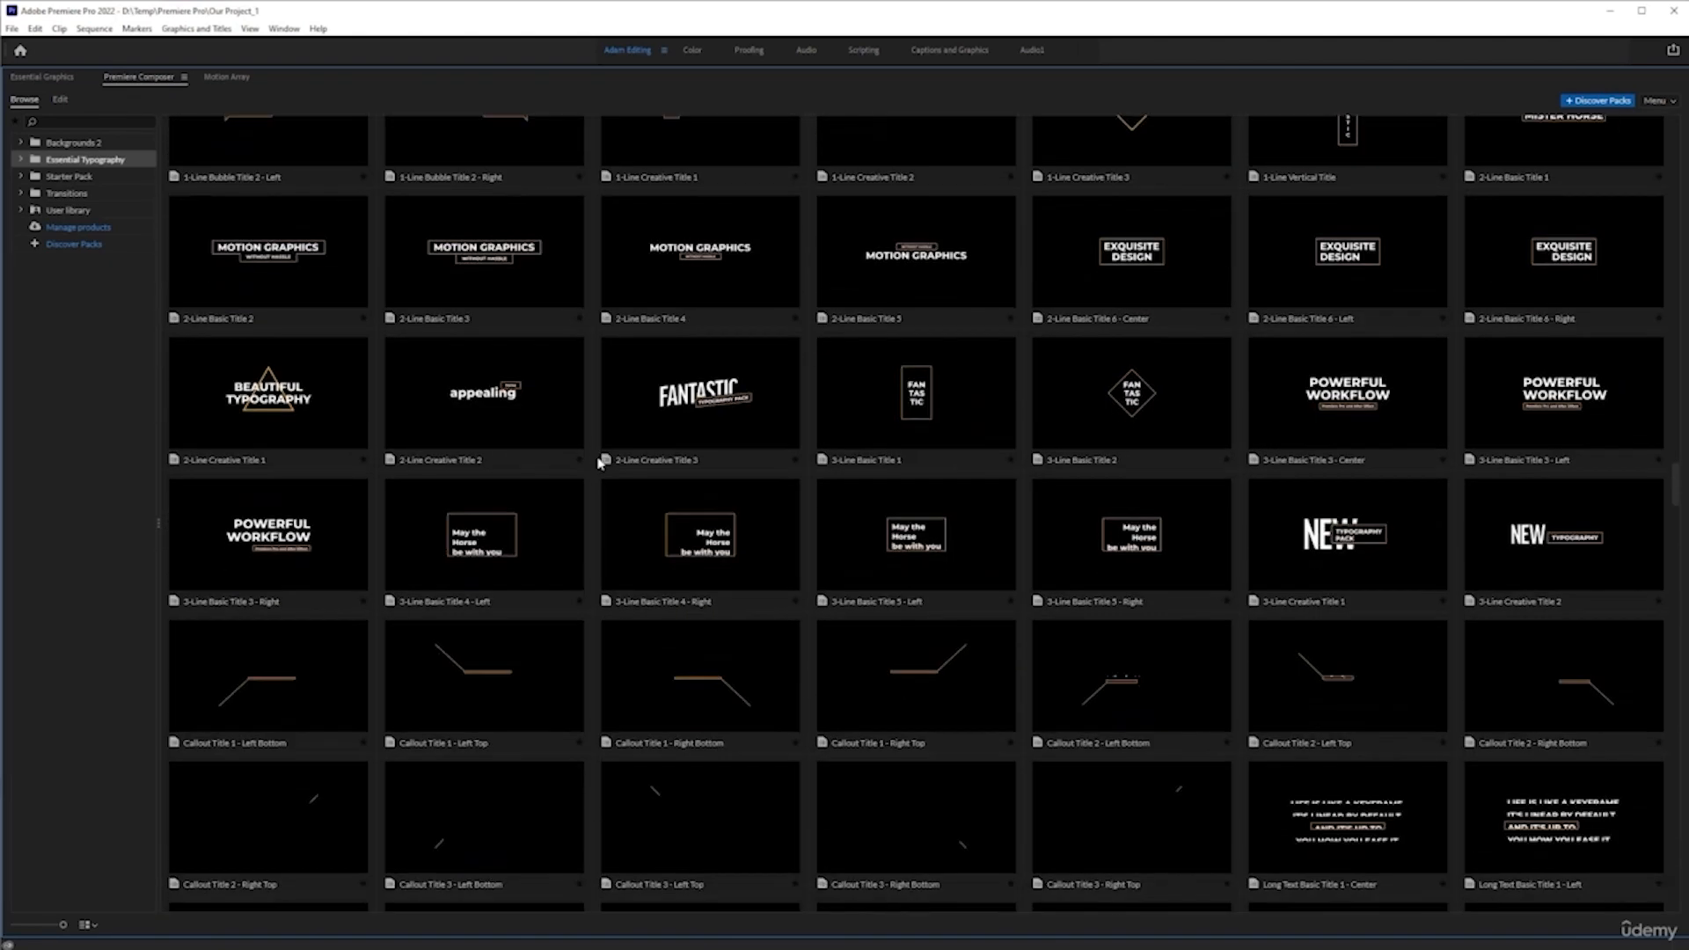
{"action": "scroll", "coordinate": [598, 461], "scroll_direction": "down", "scroll_amount": 10}
{"action": "scroll", "coordinate": [604, 460], "scroll_direction": "up", "scroll_amount": 8}
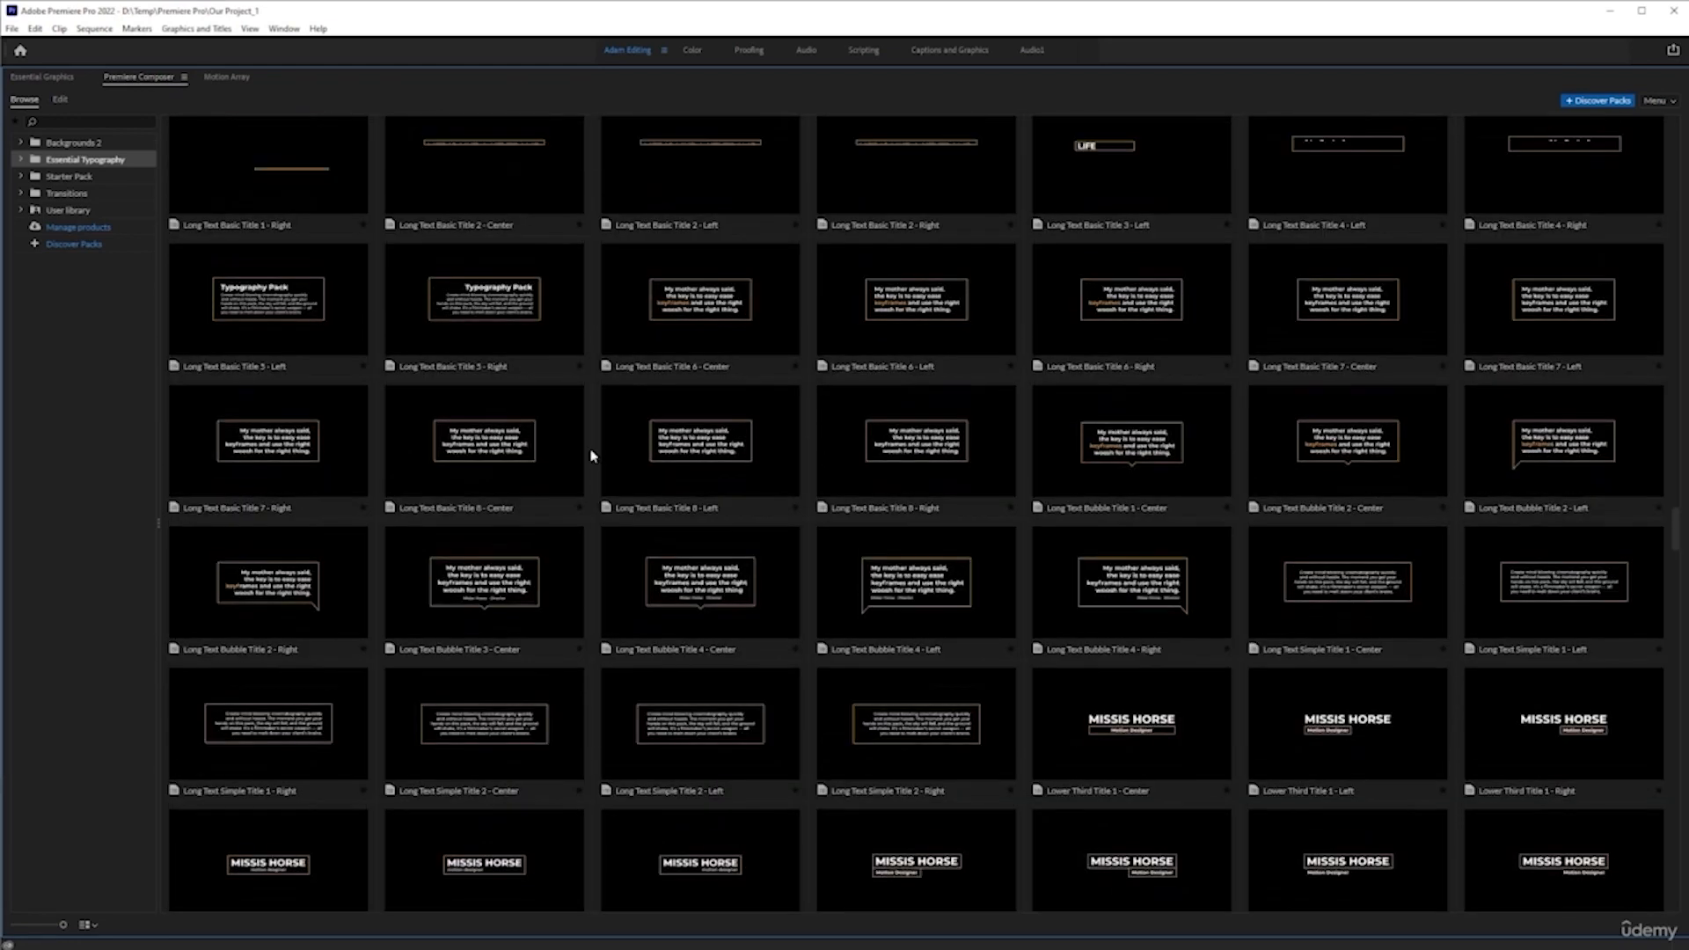
{"action": "scroll", "coordinate": [634, 440], "scroll_direction": "down", "scroll_amount": 18}
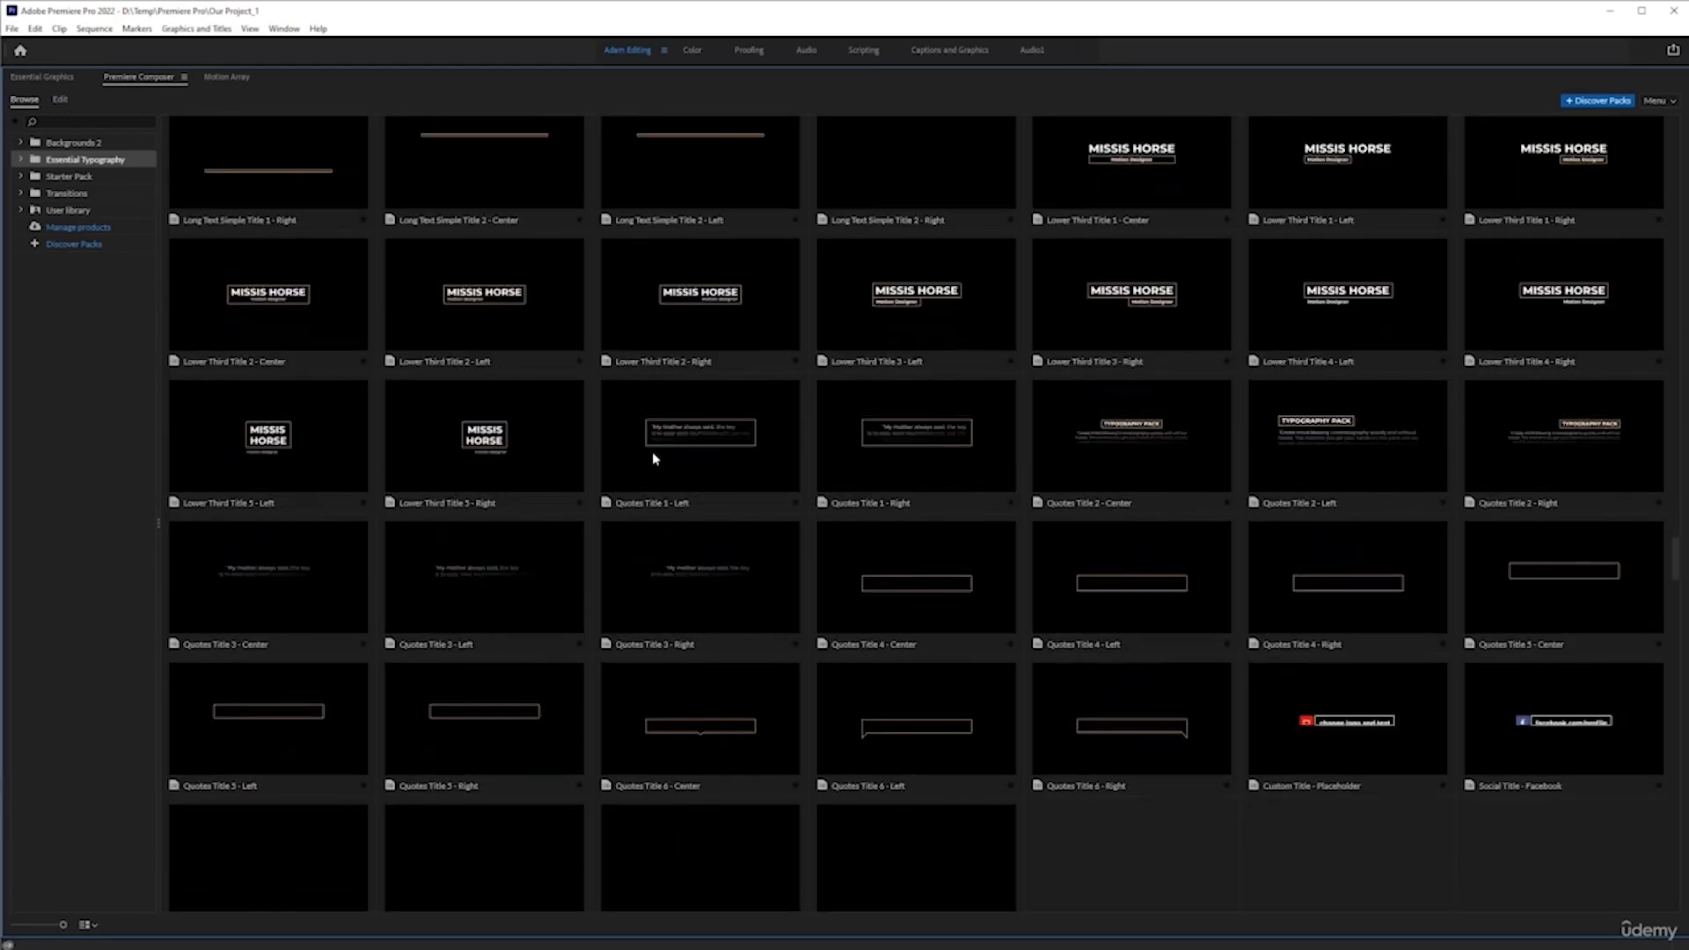
{"action": "scroll", "coordinate": [633, 474], "scroll_direction": "down", "scroll_amount": 14}
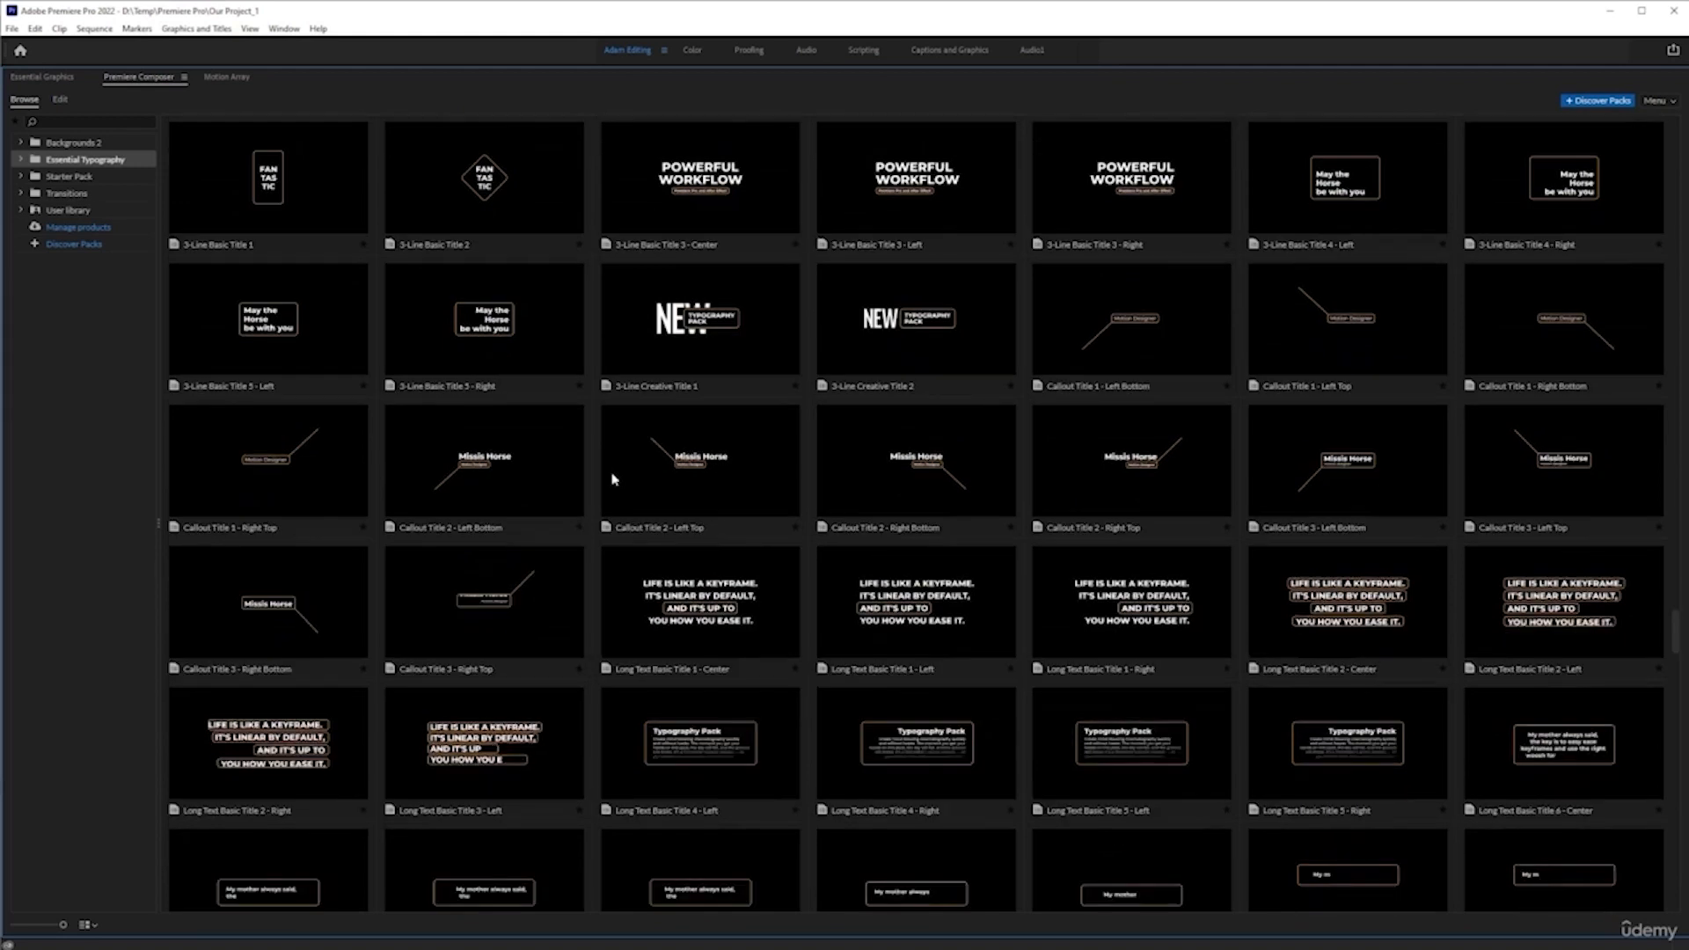
{"action": "scroll", "coordinate": [598, 476], "scroll_direction": "down", "scroll_amount": 14}
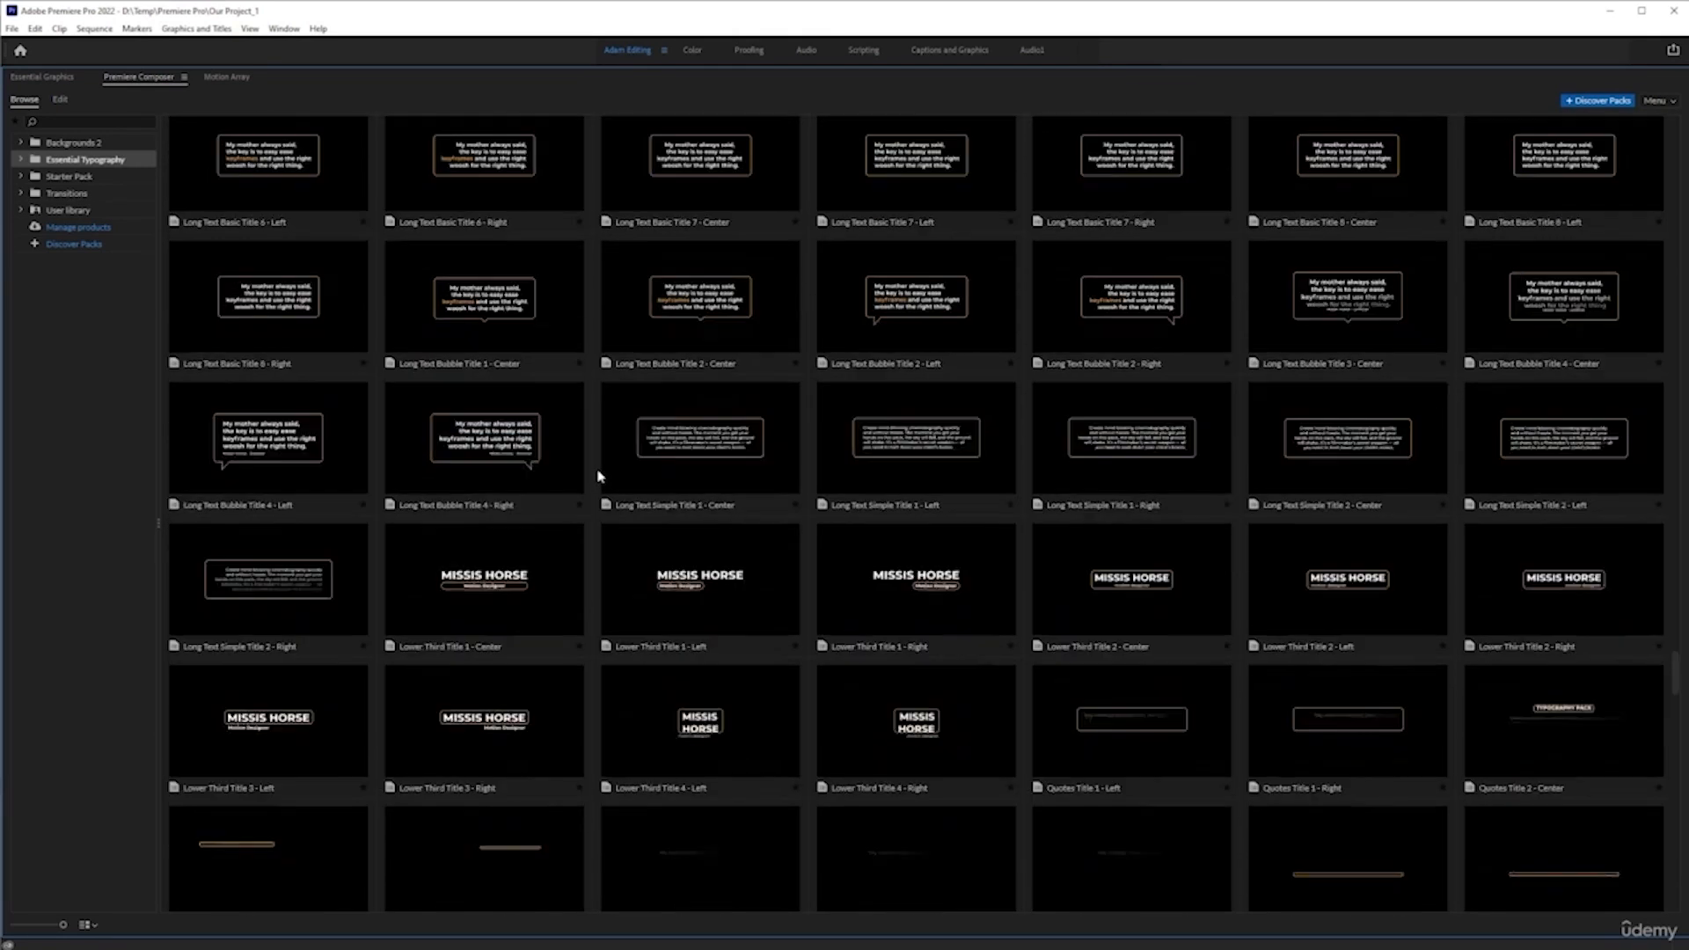
{"action": "scroll", "coordinate": [598, 476], "scroll_direction": "down", "scroll_amount": 10}
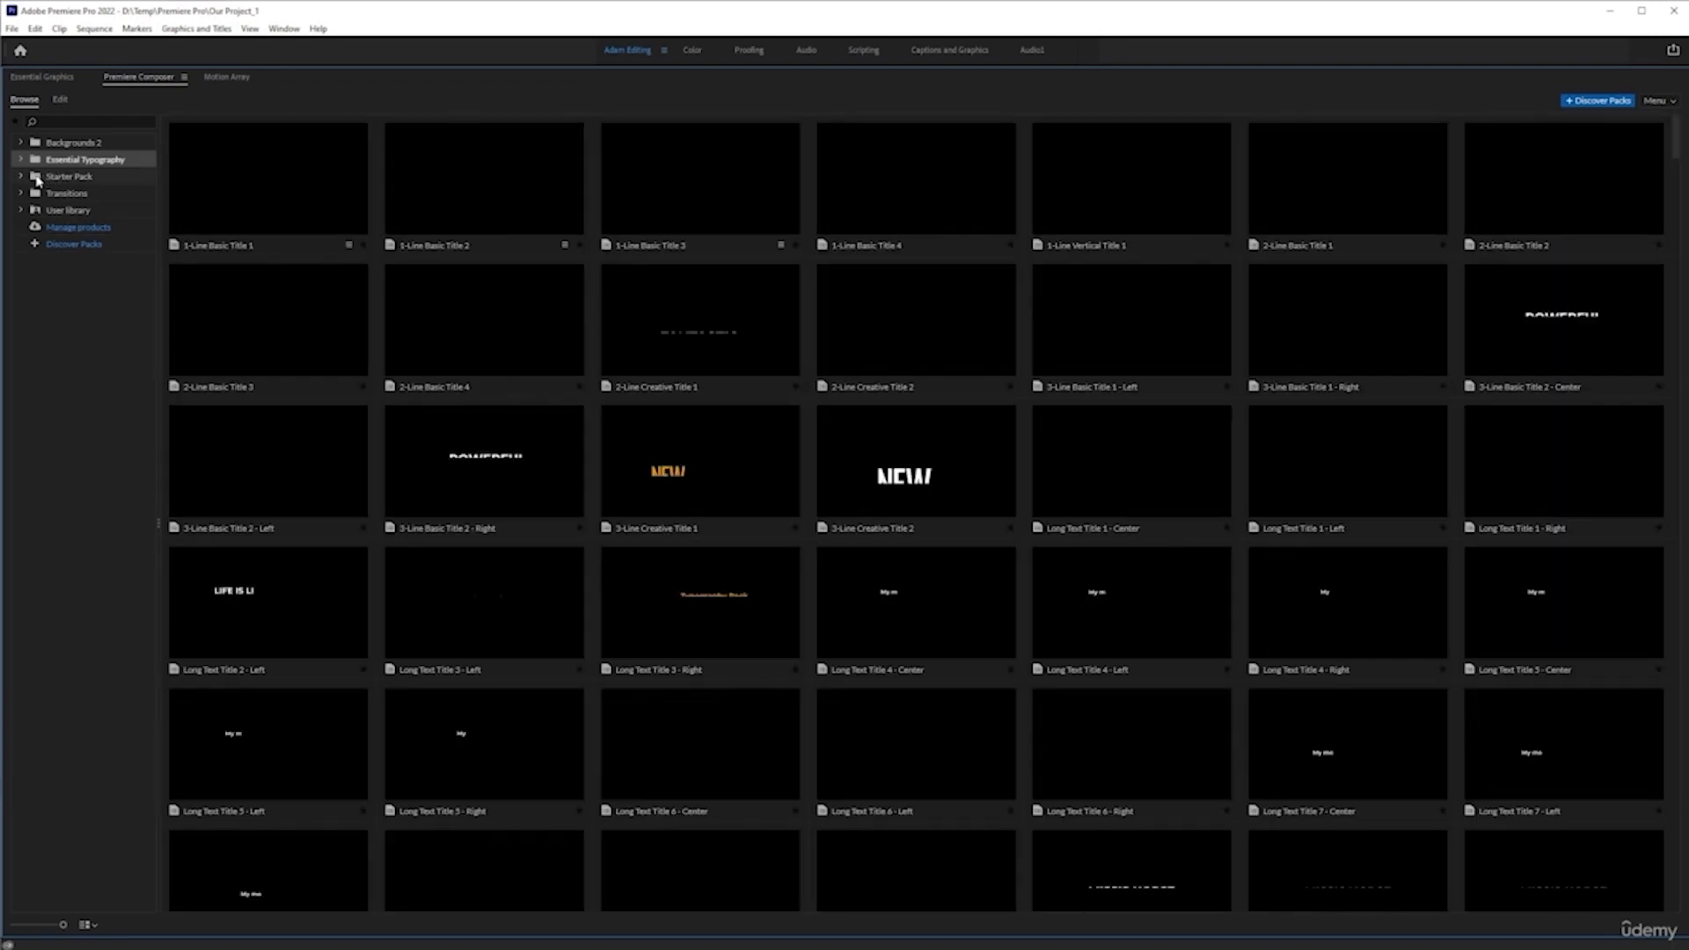
- Add the Starter Pack's "1-Line Fill Text Box 1 - Down" to the sequence at 00:00:02:22, restoring the normal panel layout
{"action": "left_click", "coordinate": [40, 179]}
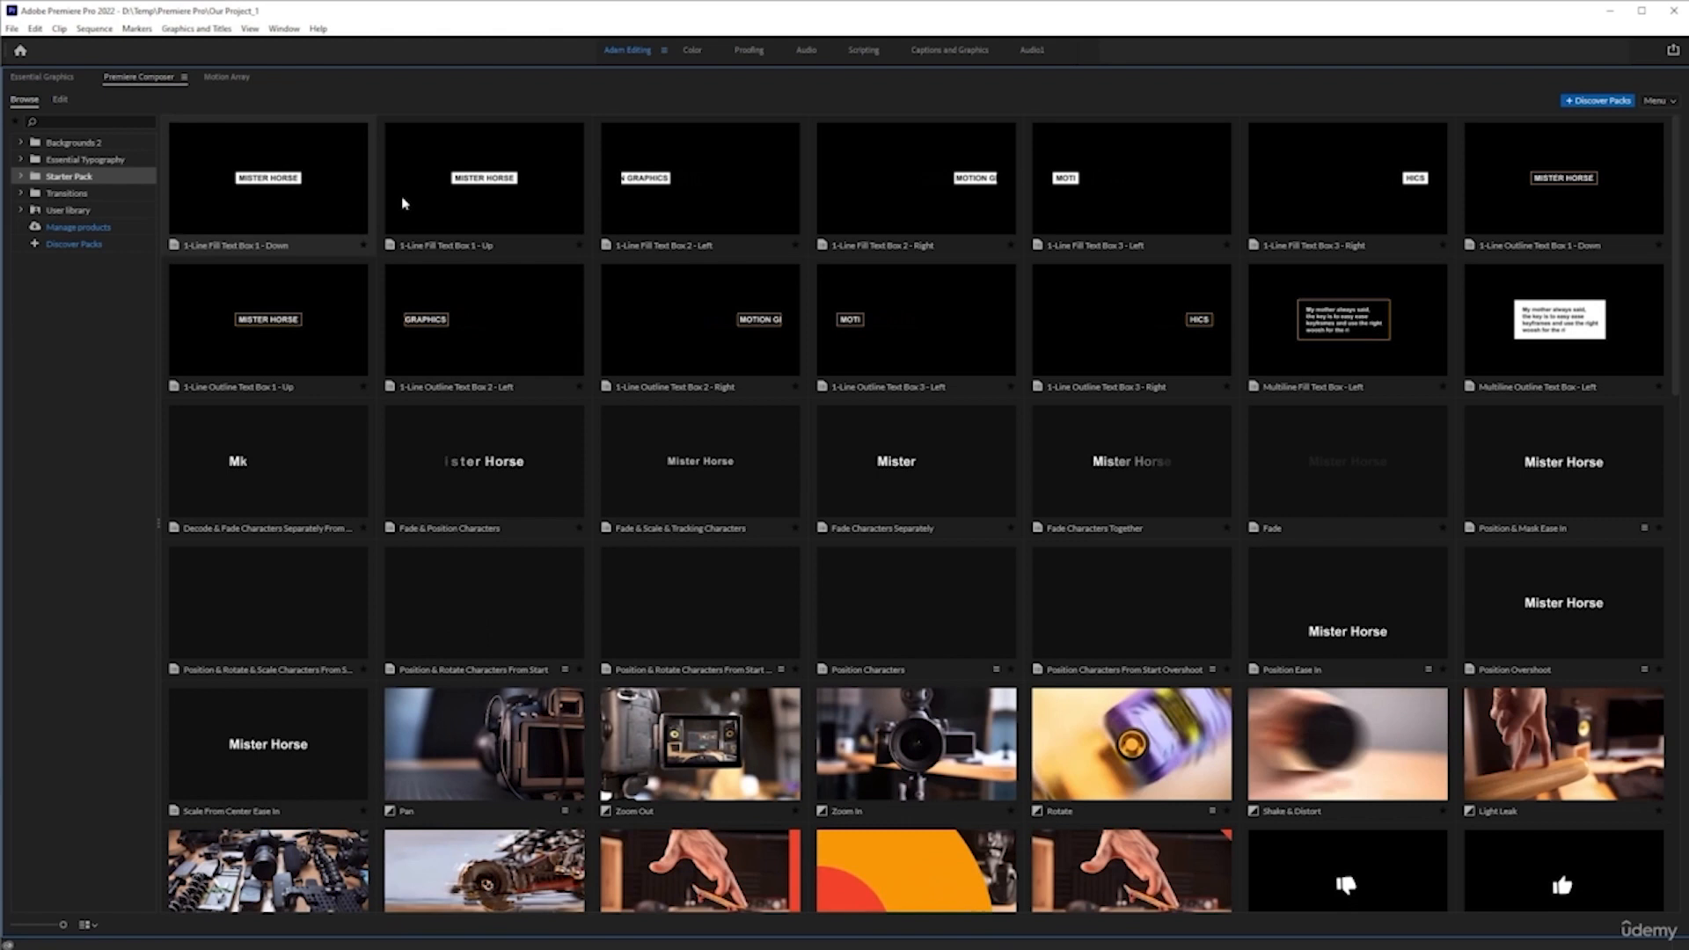
{"action": "left_click", "coordinate": [264, 172]}
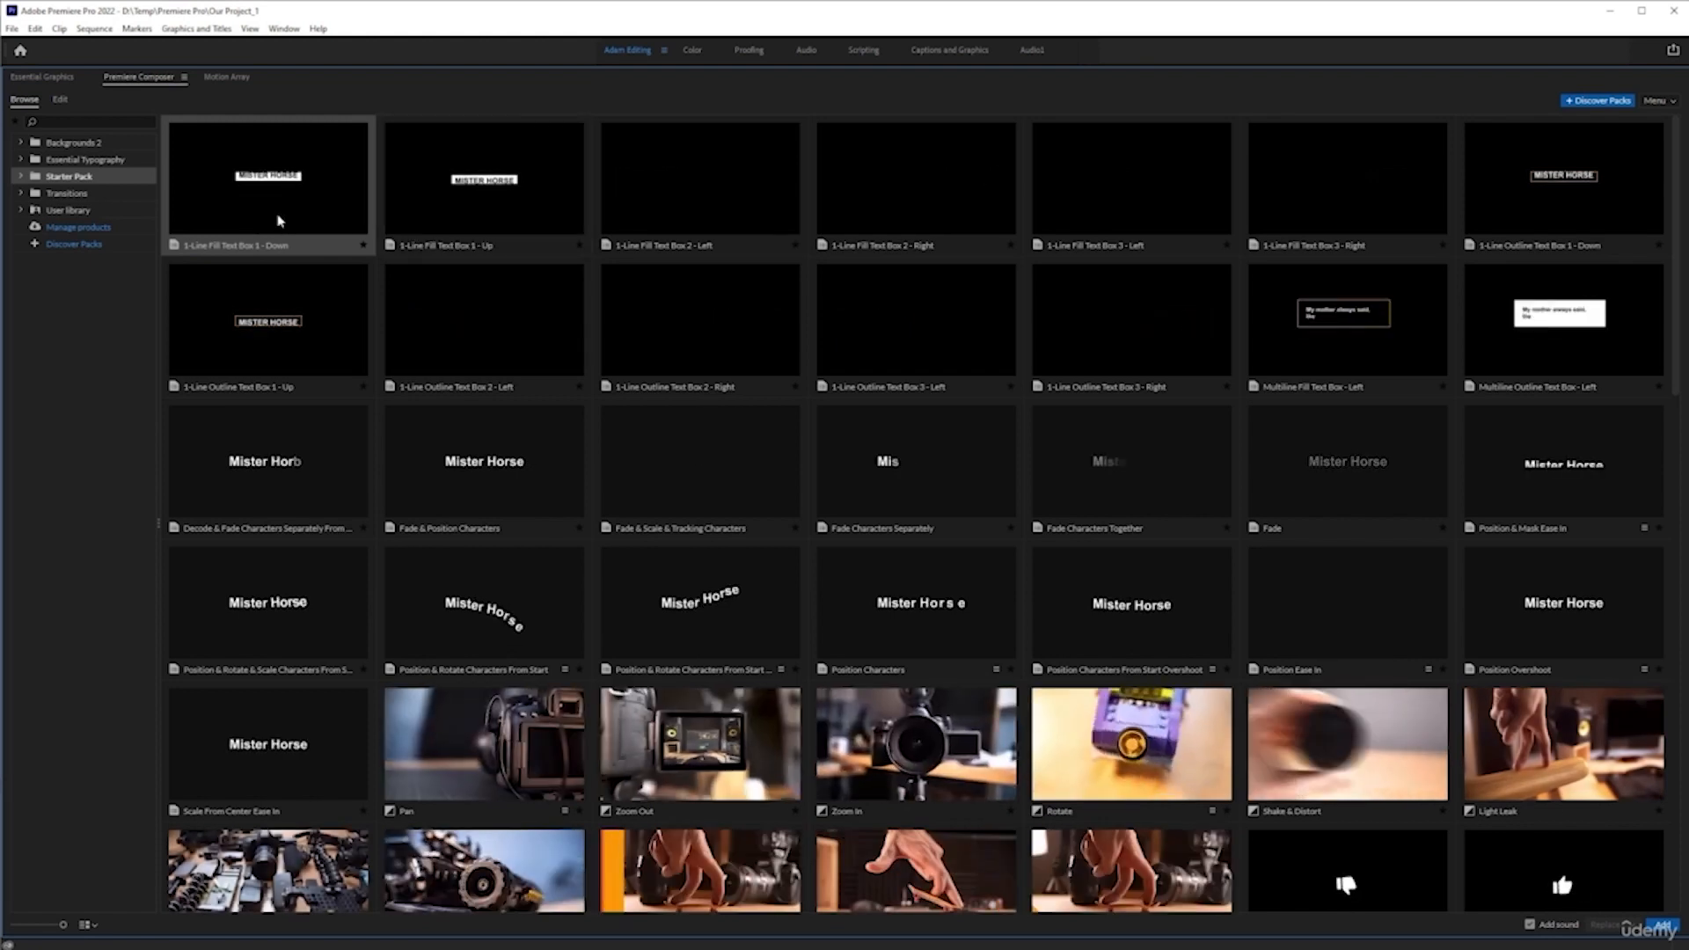
{"action": "key", "text": "grave"}
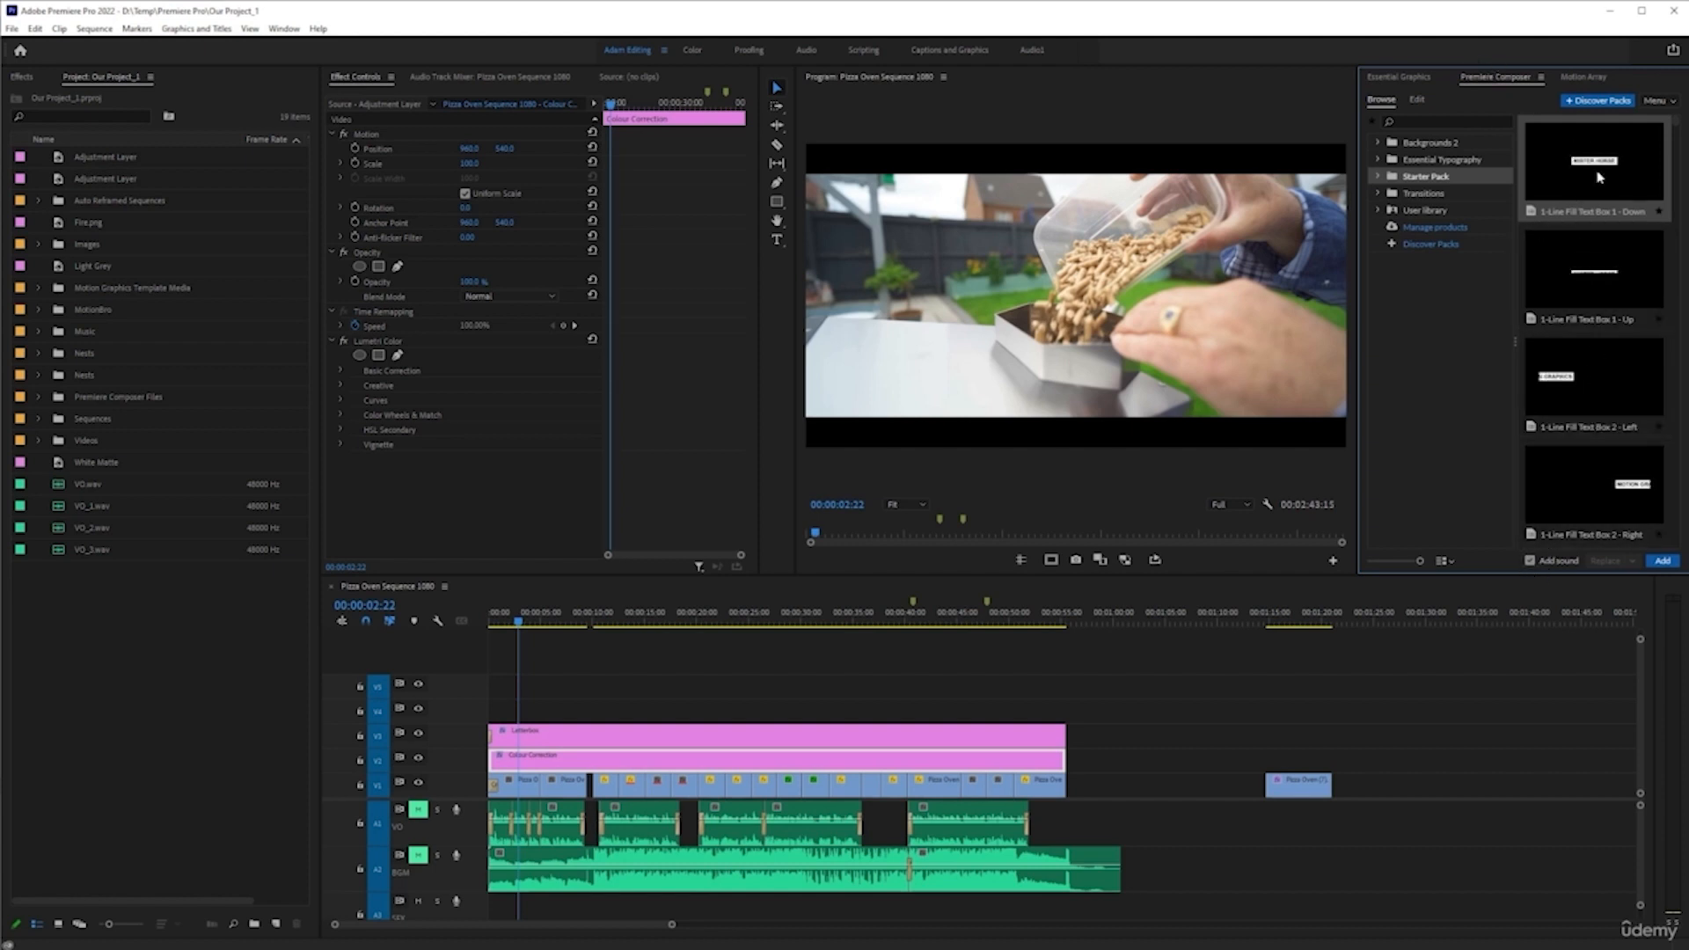
{"action": "left_click", "coordinate": [1662, 561]}
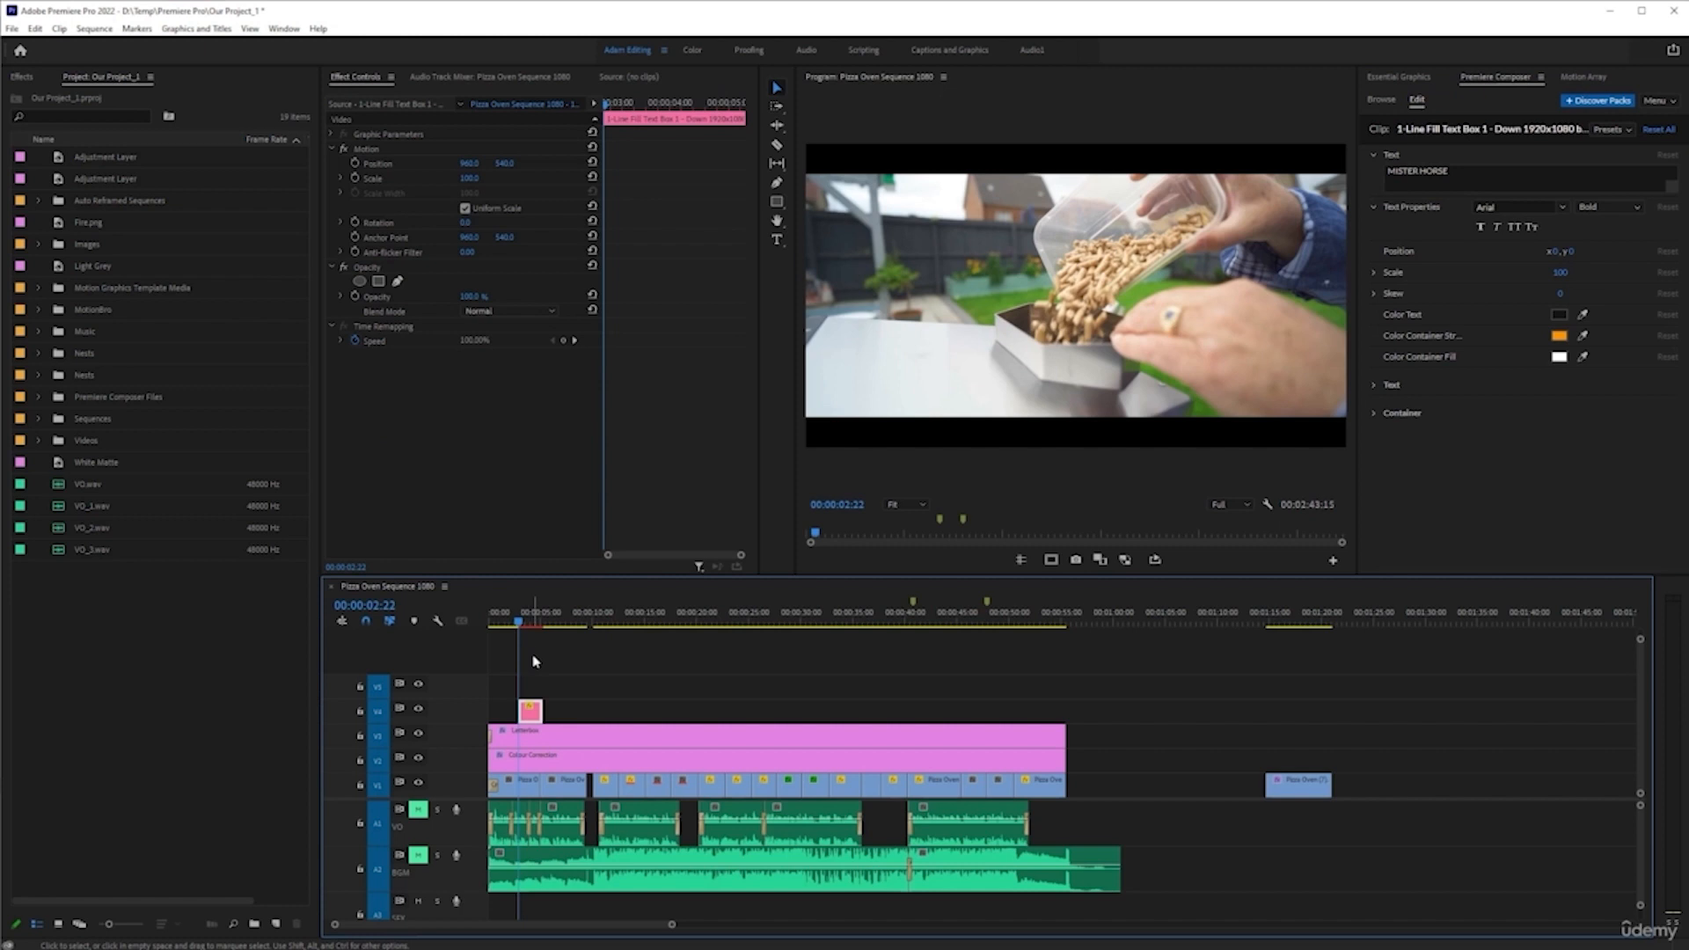
{"action": "scroll", "coordinate": [520, 676], "scroll_direction": "up", "scroll_amount": 5}
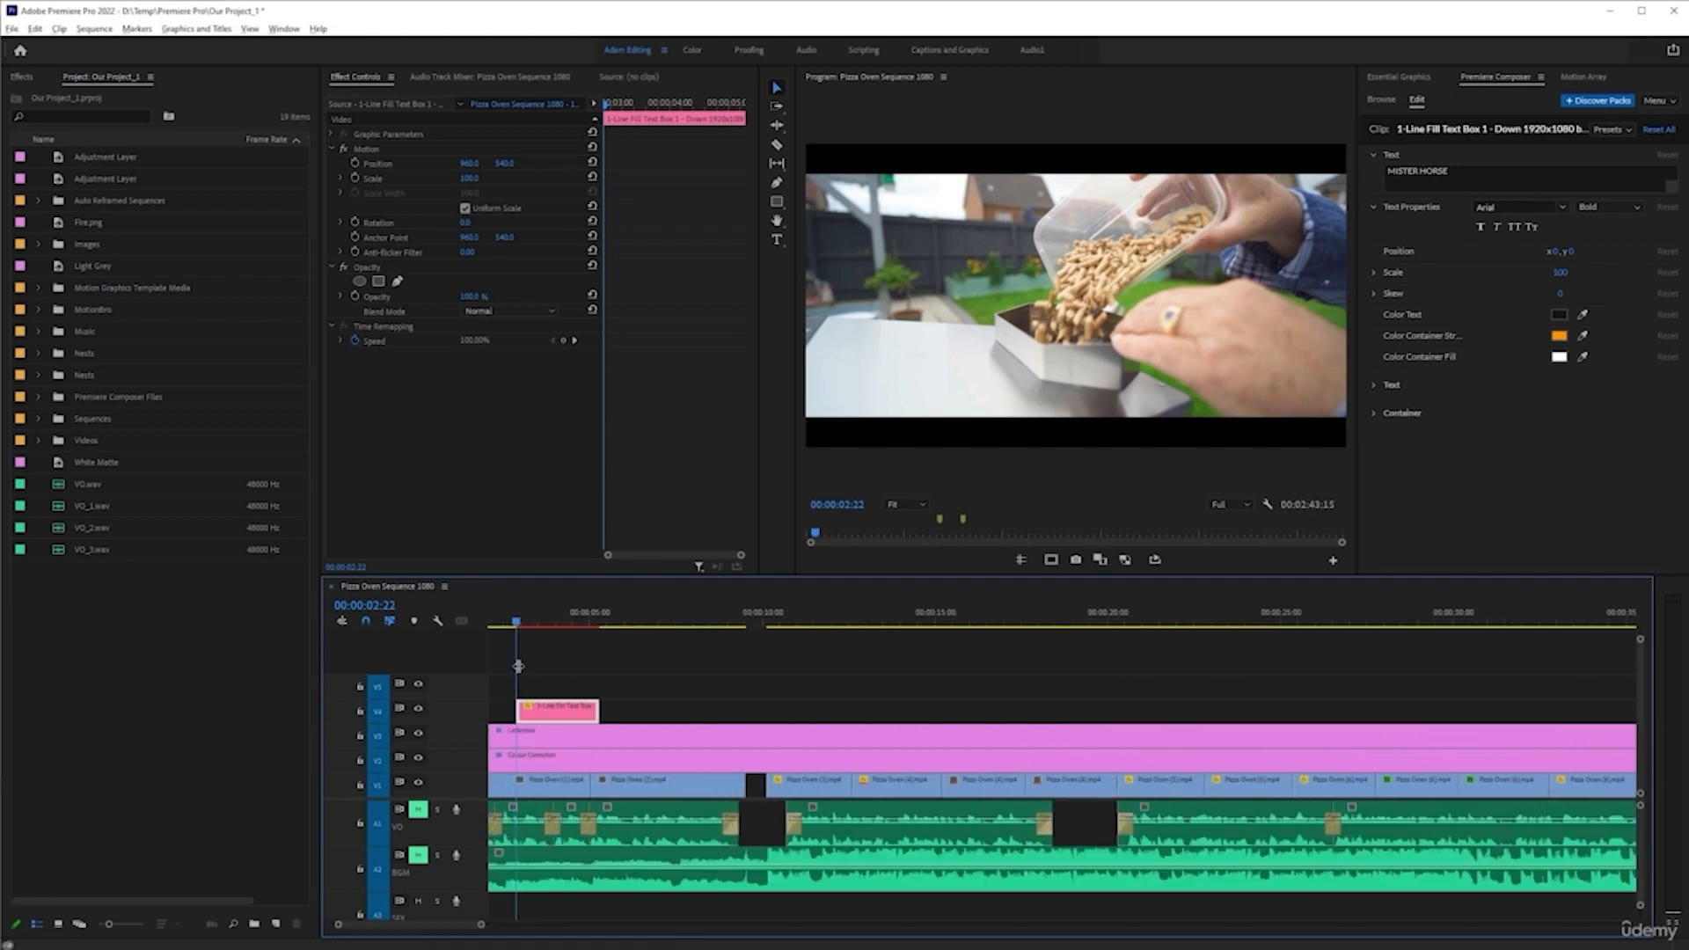
- Insert an empty text graphic at 00:00:06:04 and delete it again from the timeline
{"action": "scroll", "coordinate": [520, 665], "scroll_direction": "left", "scroll_amount": 1}
{"action": "scroll", "coordinate": [522, 666], "scroll_direction": "left", "scroll_amount": 1}
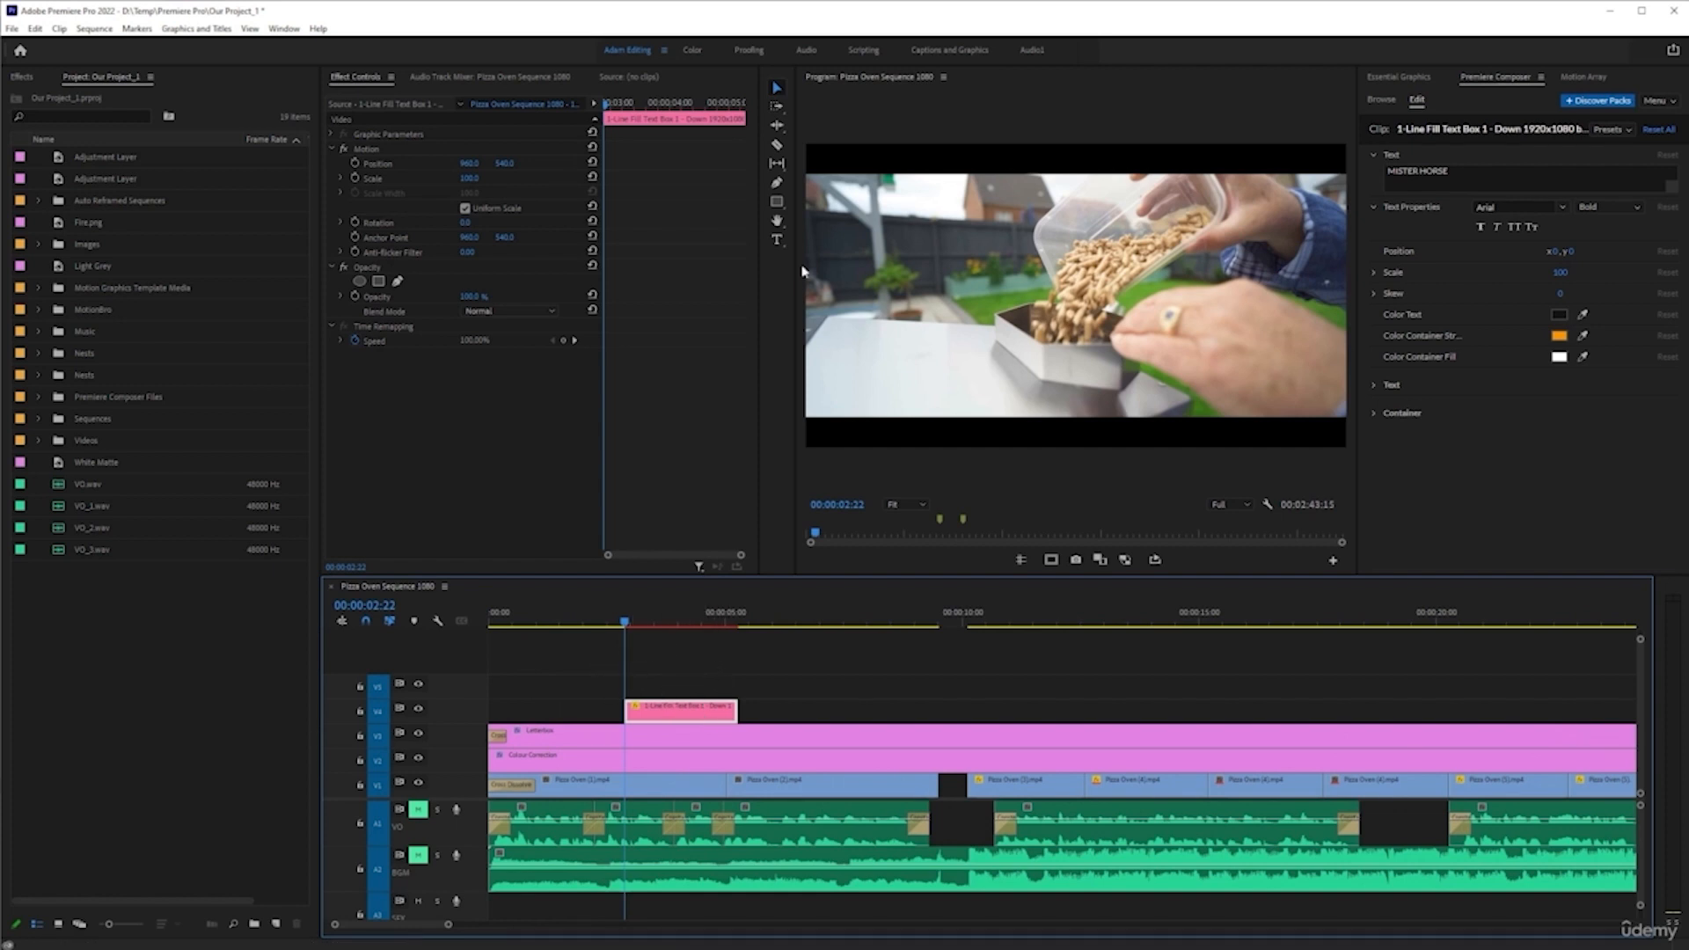
{"action": "left_click", "coordinate": [780, 615]}
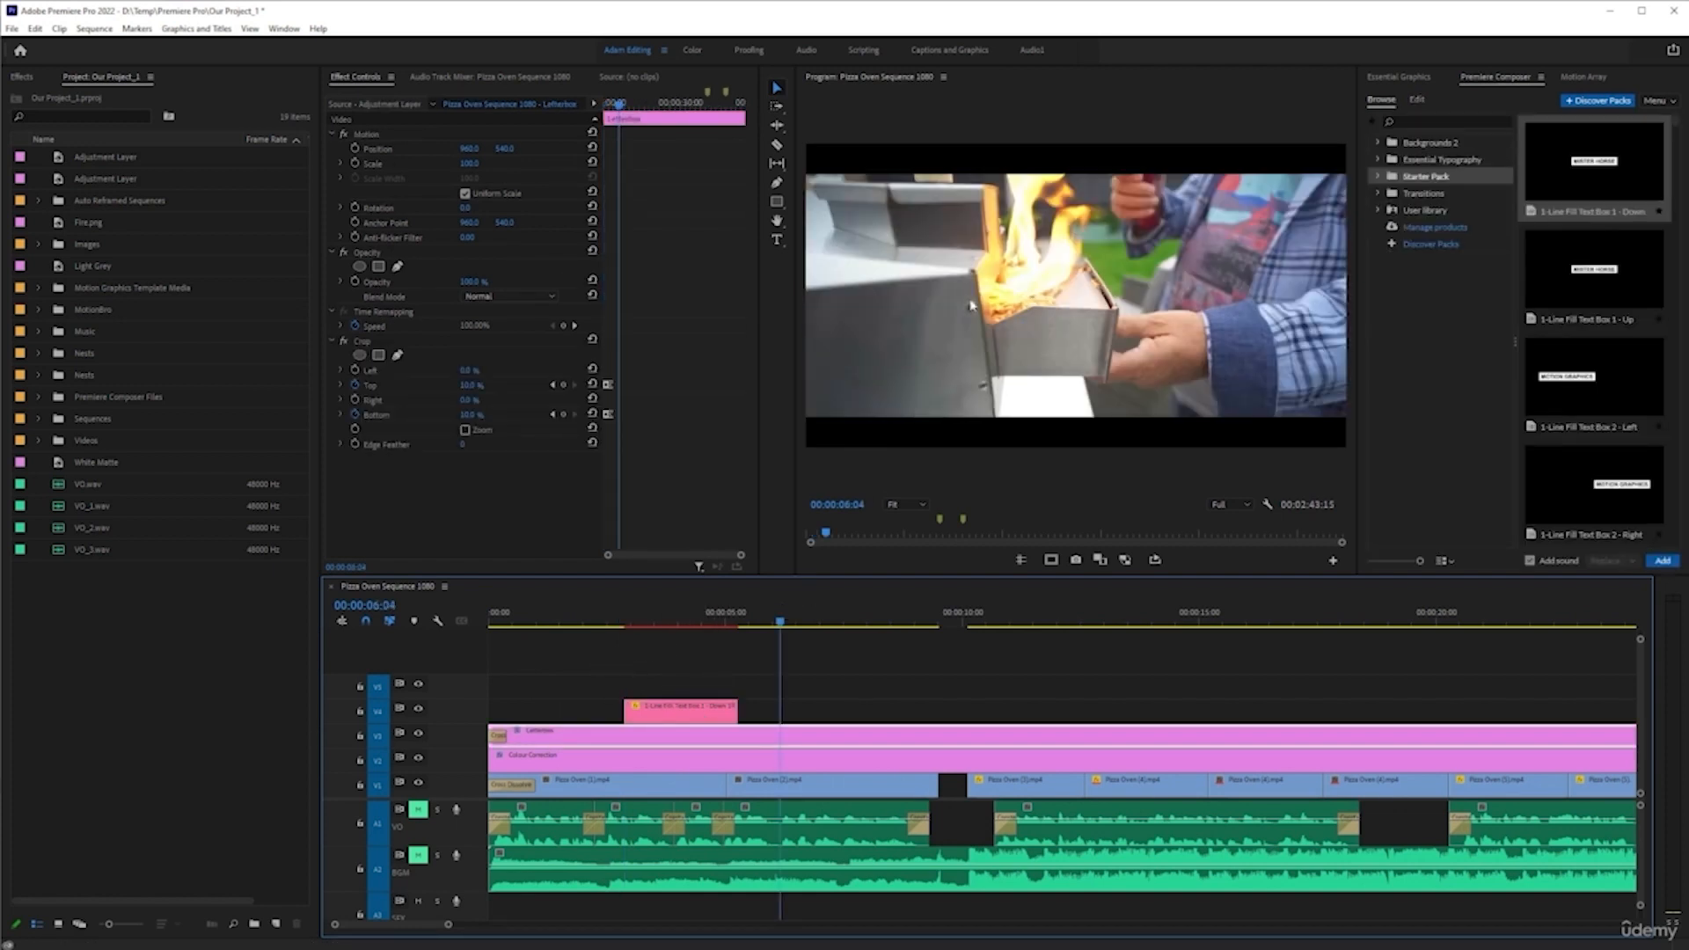
{"action": "left_click", "coordinate": [776, 237]}
{"action": "left_click", "coordinate": [944, 242]}
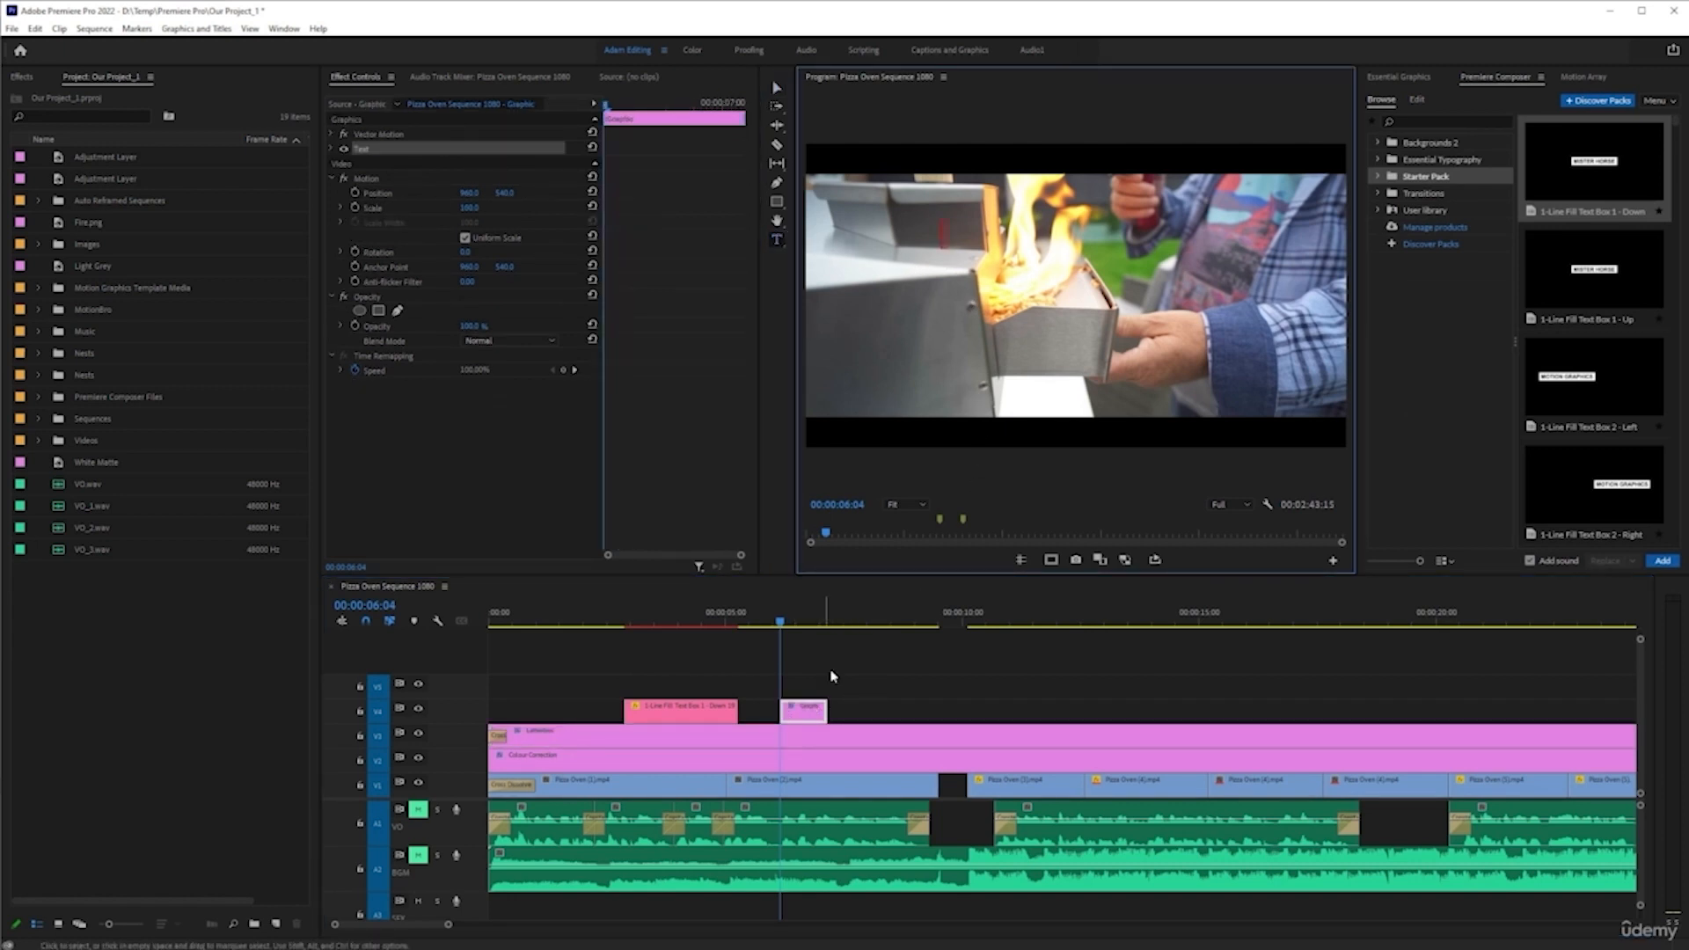
{"action": "left_click", "coordinate": [776, 87]}
{"action": "left_click_drag", "start_coordinate": [865, 689], "coordinate": [810, 713]}
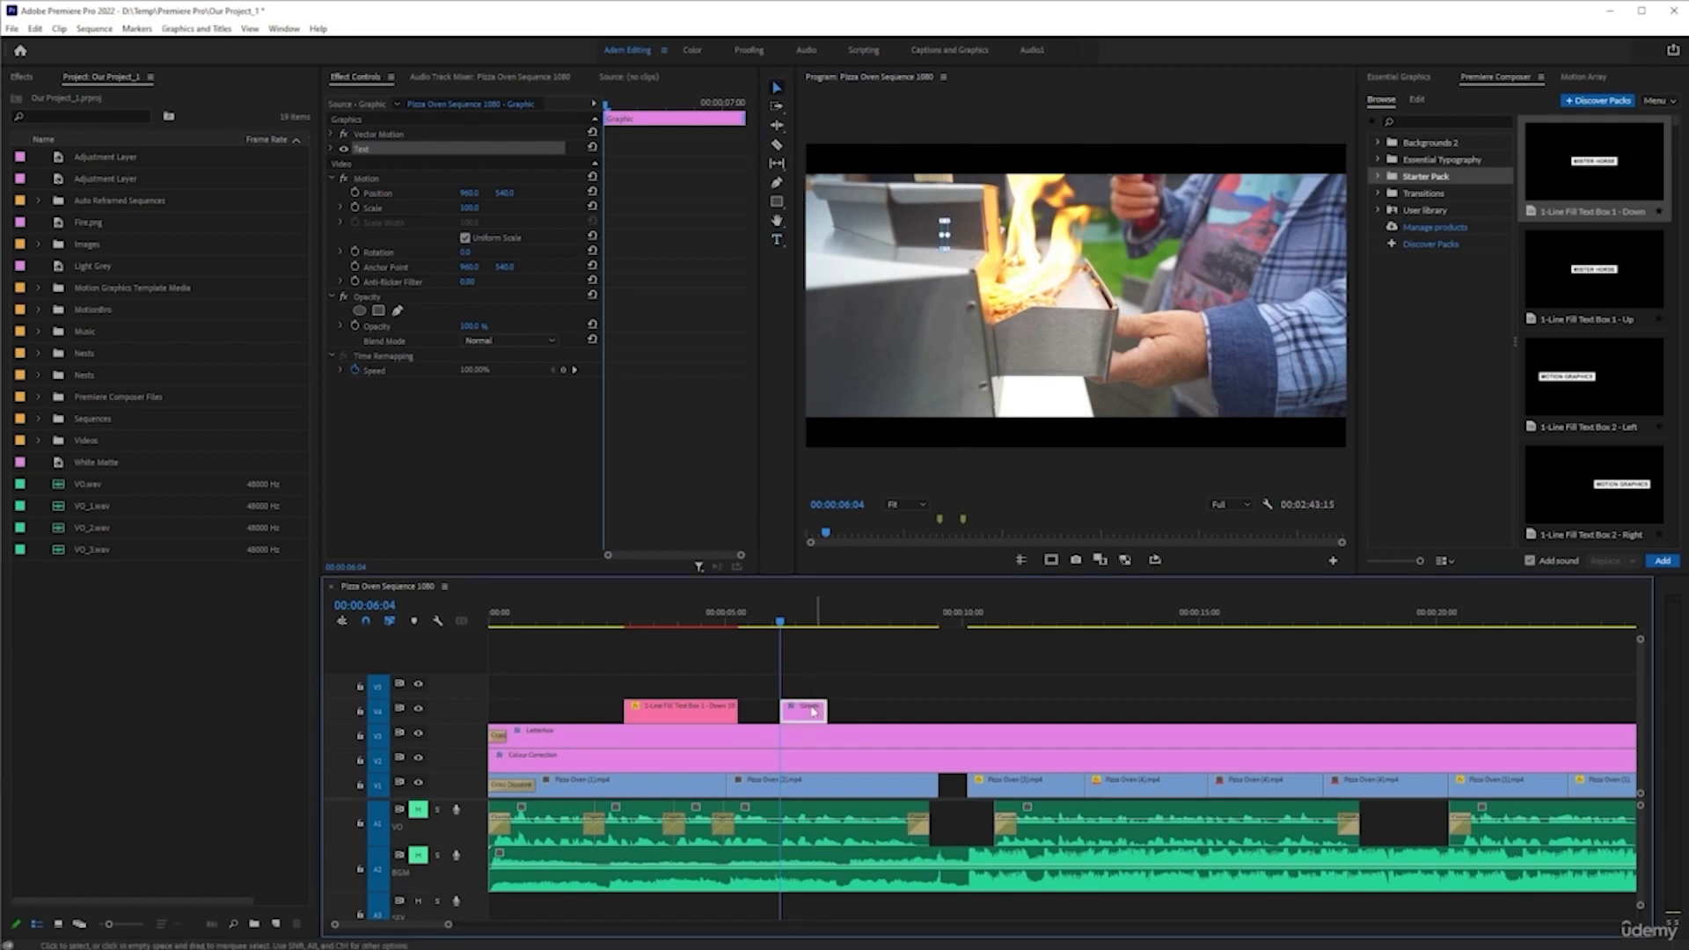
{"action": "key", "text": "Delete"}
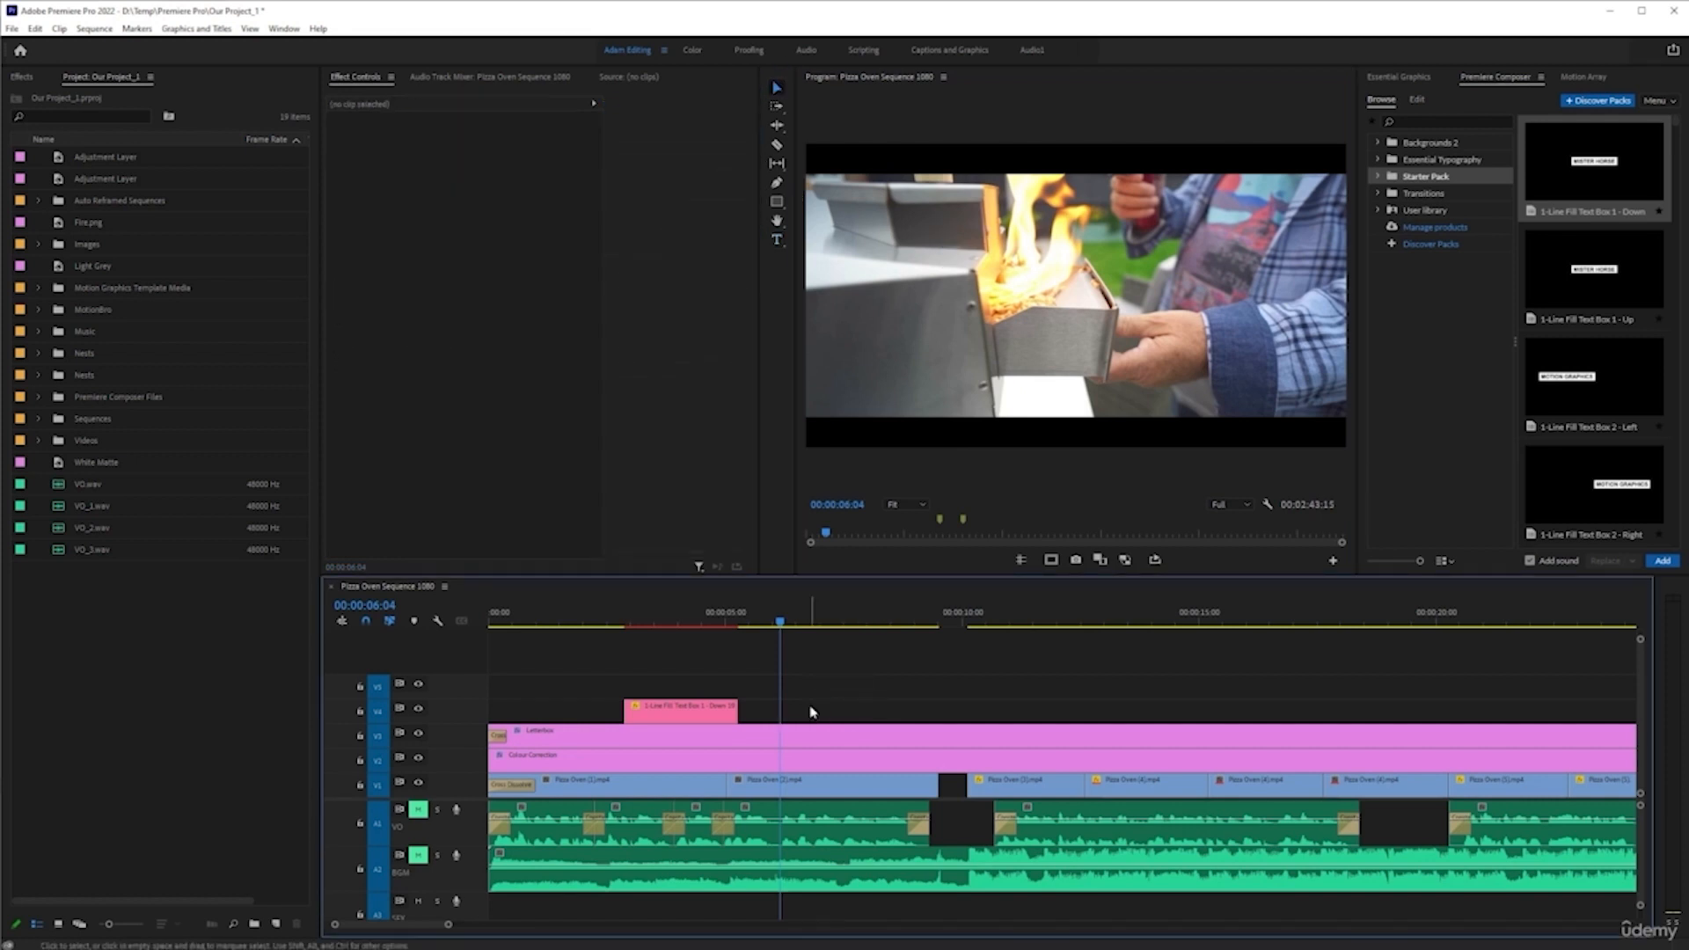
- Play the text box's animation from the start of its clip and park the playhead at 00:00:04:04
{"action": "left_click", "coordinate": [663, 623]}
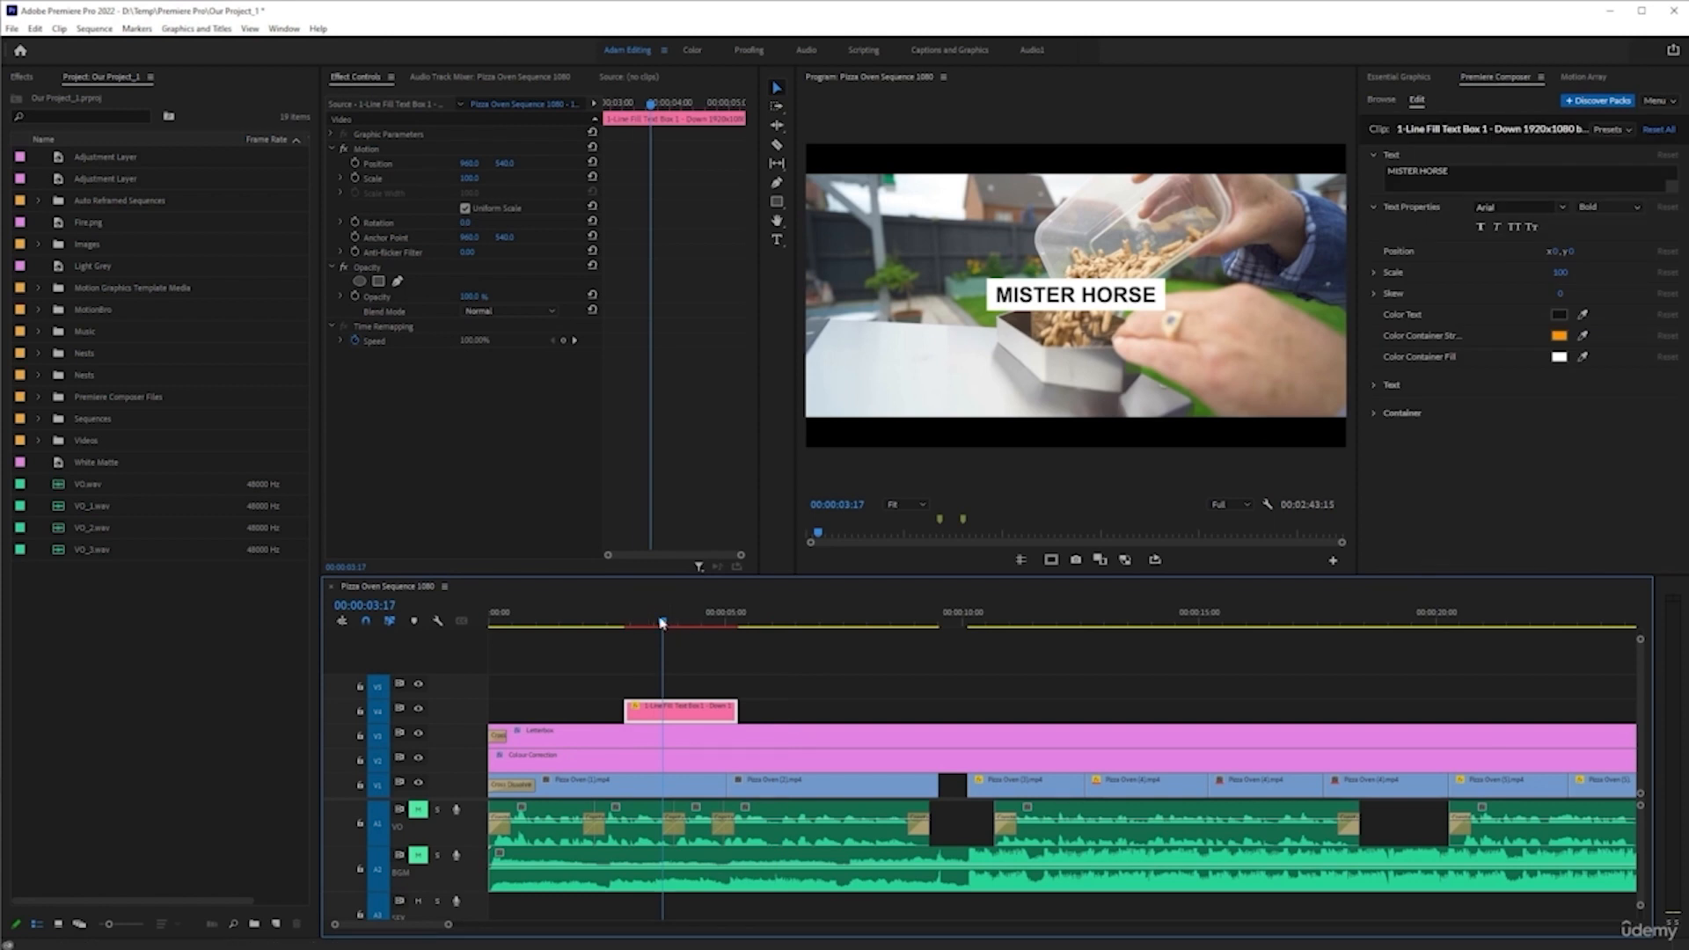
{"action": "left_click", "coordinate": [625, 622]}
{"action": "key", "text": "space"}
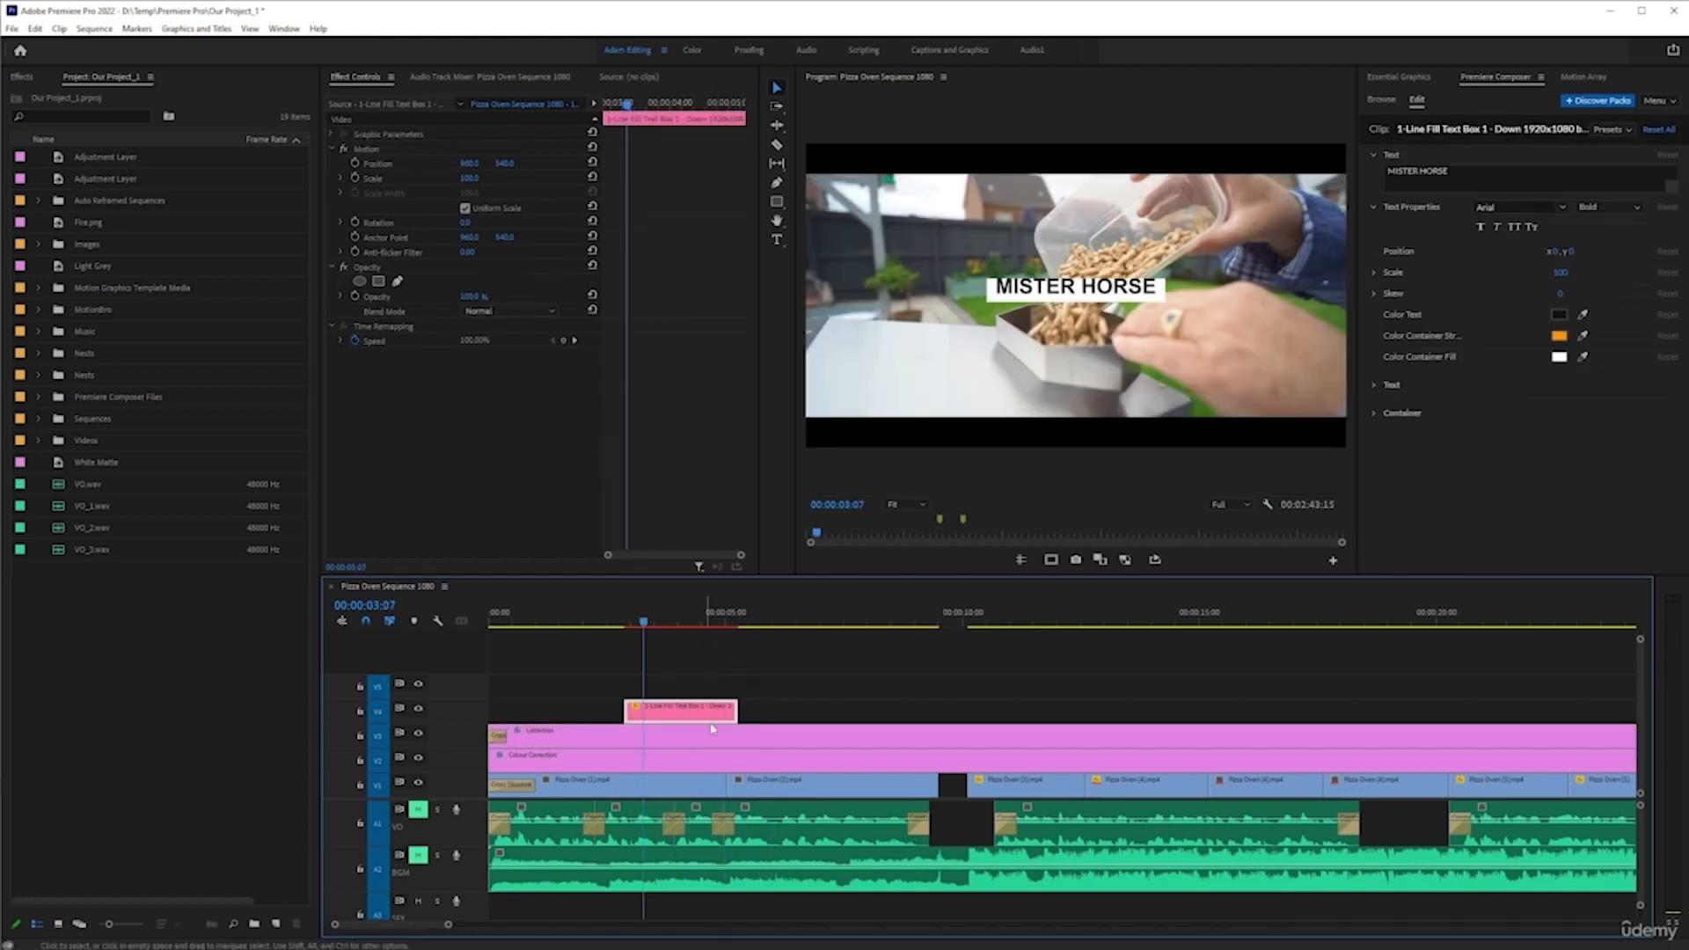
{"action": "left_click", "coordinate": [648, 624]}
{"action": "left_click_drag", "start_coordinate": [648, 623], "coordinate": [685, 623]}
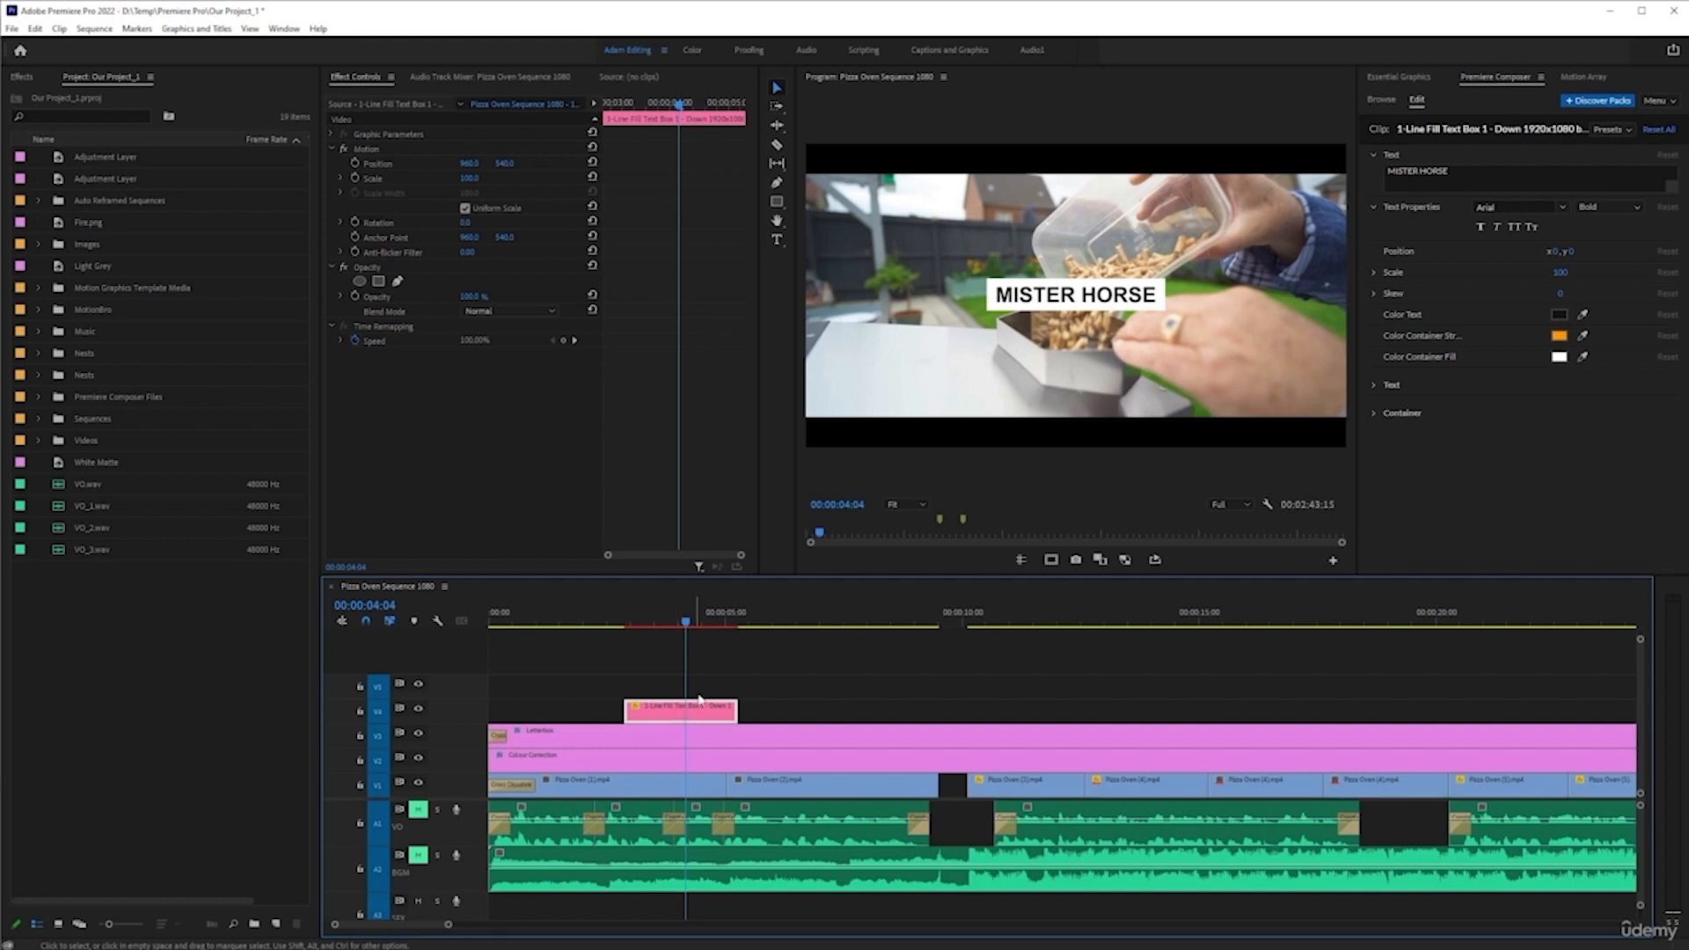
- Replace the text box's wording with "Pizza Time"
{"action": "left_click", "coordinate": [1386, 99]}
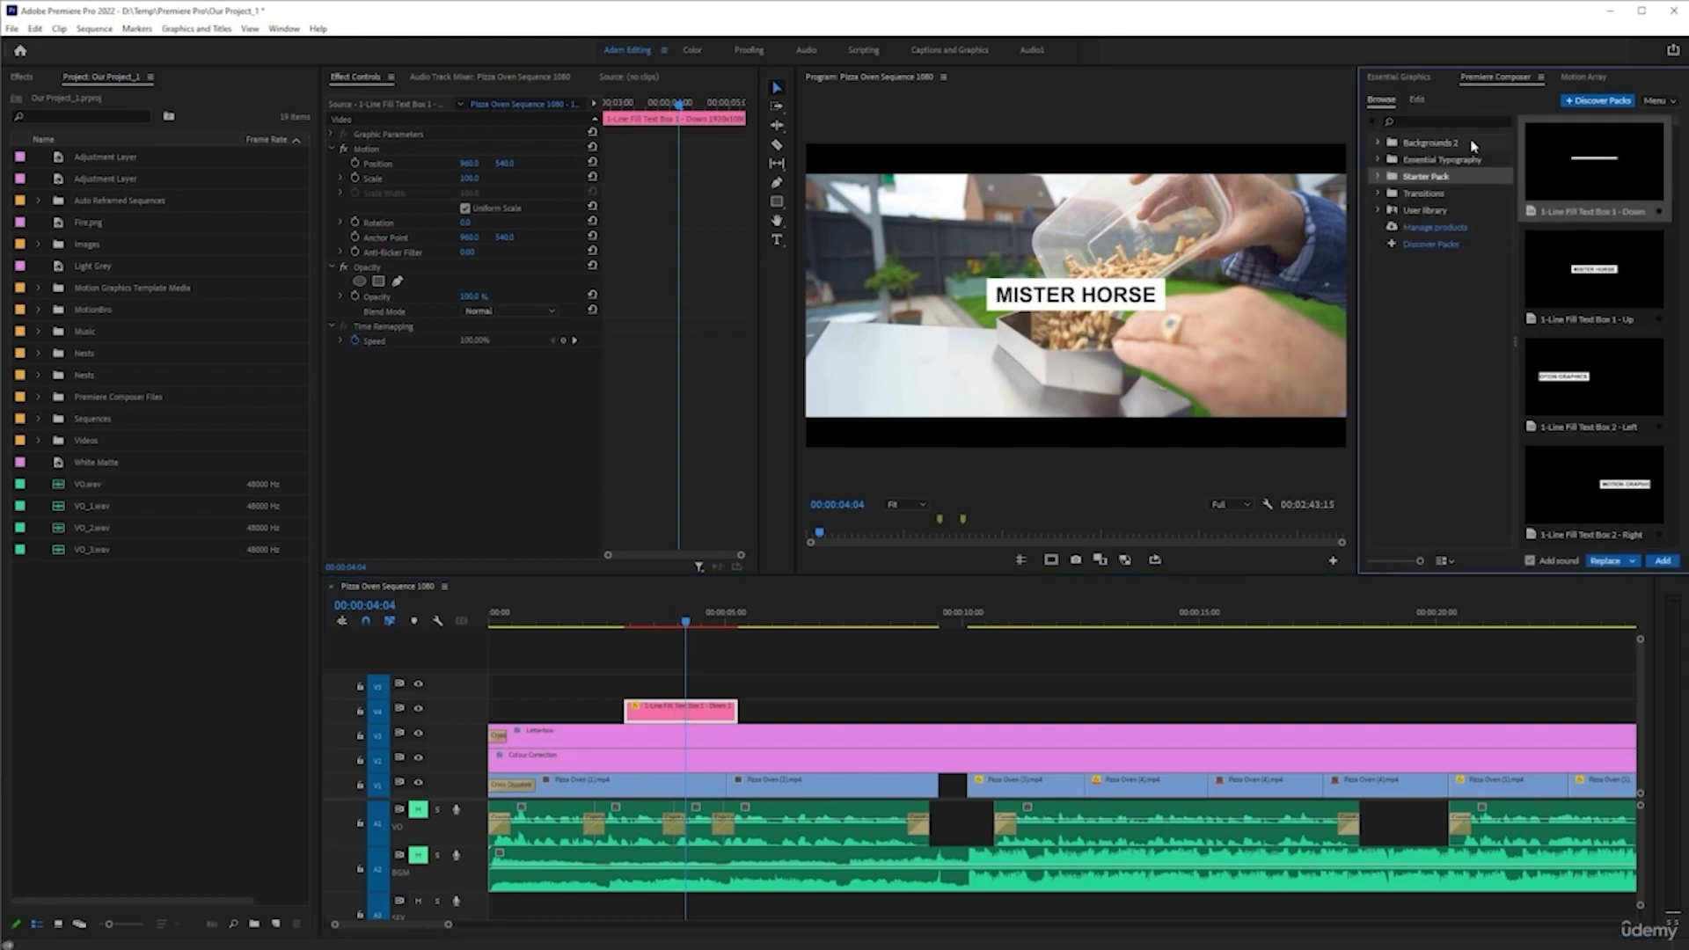
{"action": "left_click", "coordinate": [1416, 100]}
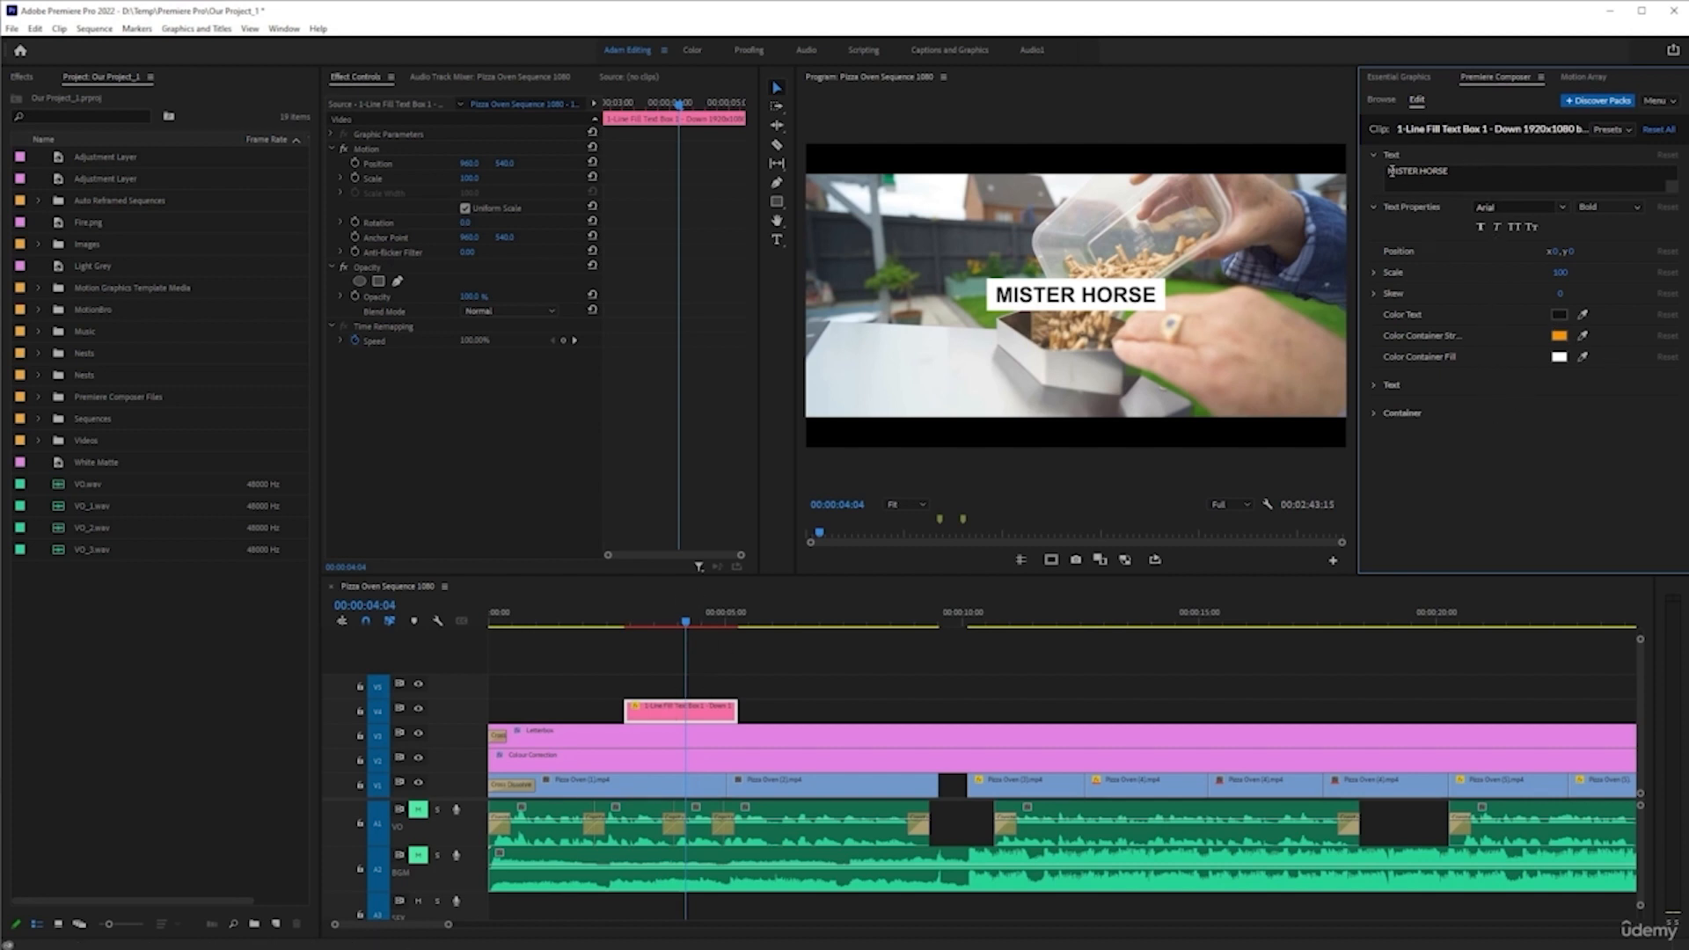
{"action": "left_click_drag", "start_coordinate": [1491, 171], "coordinate": [1375, 175]}
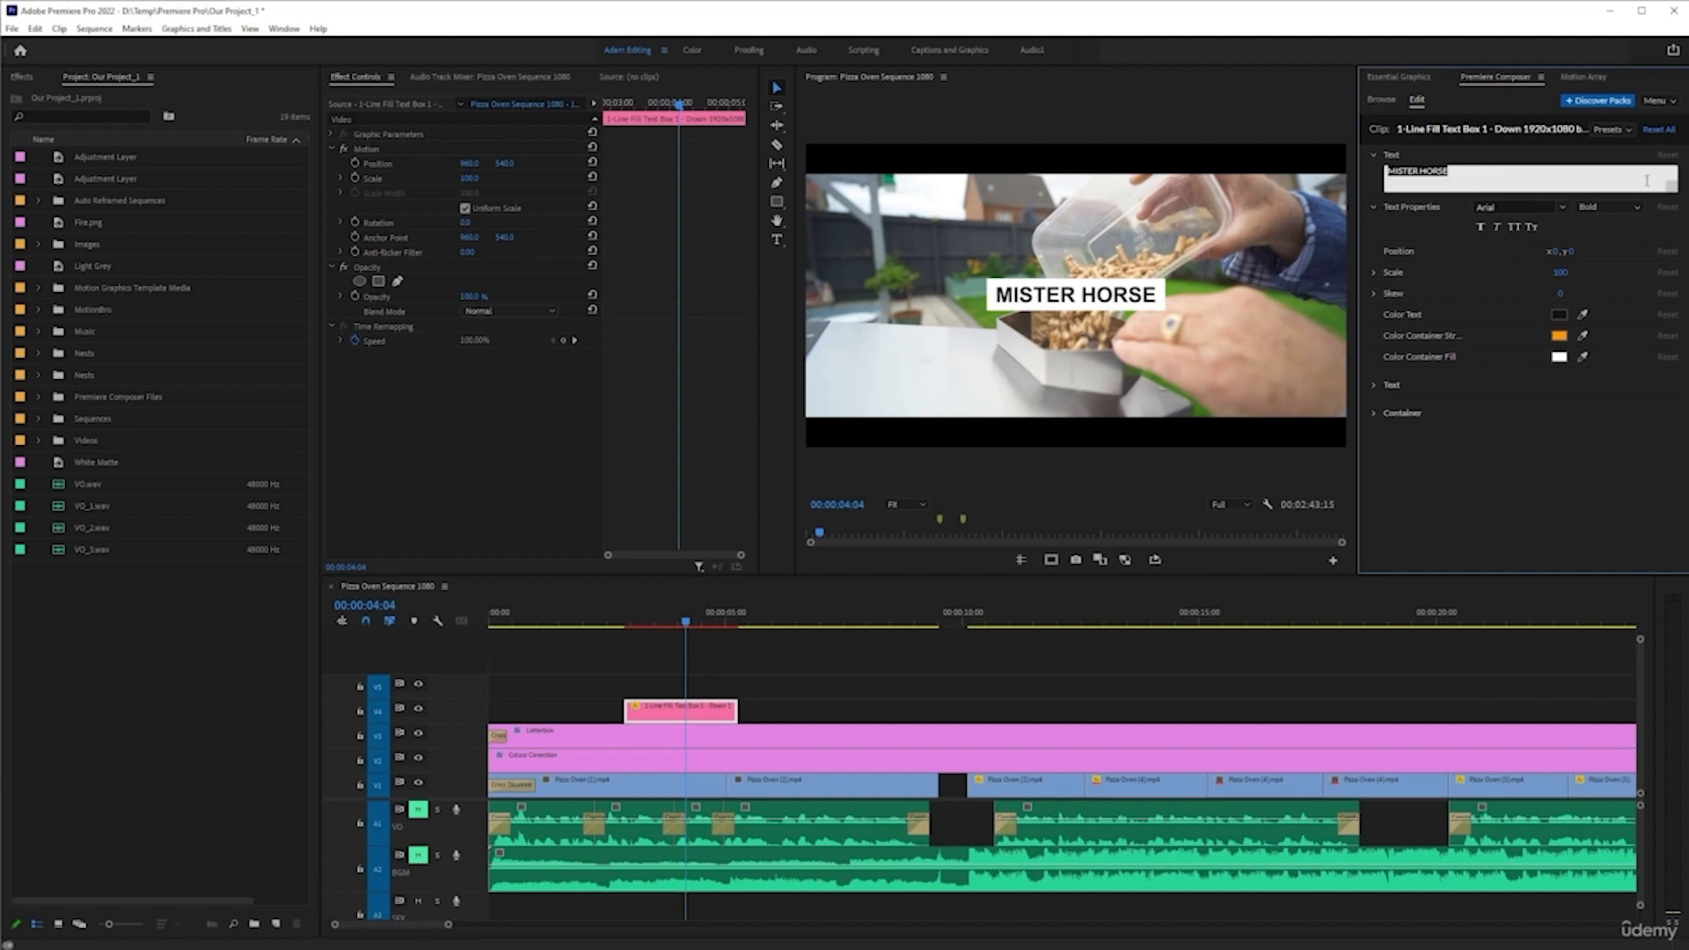
{"action": "type", "text": "Pizza Time"}
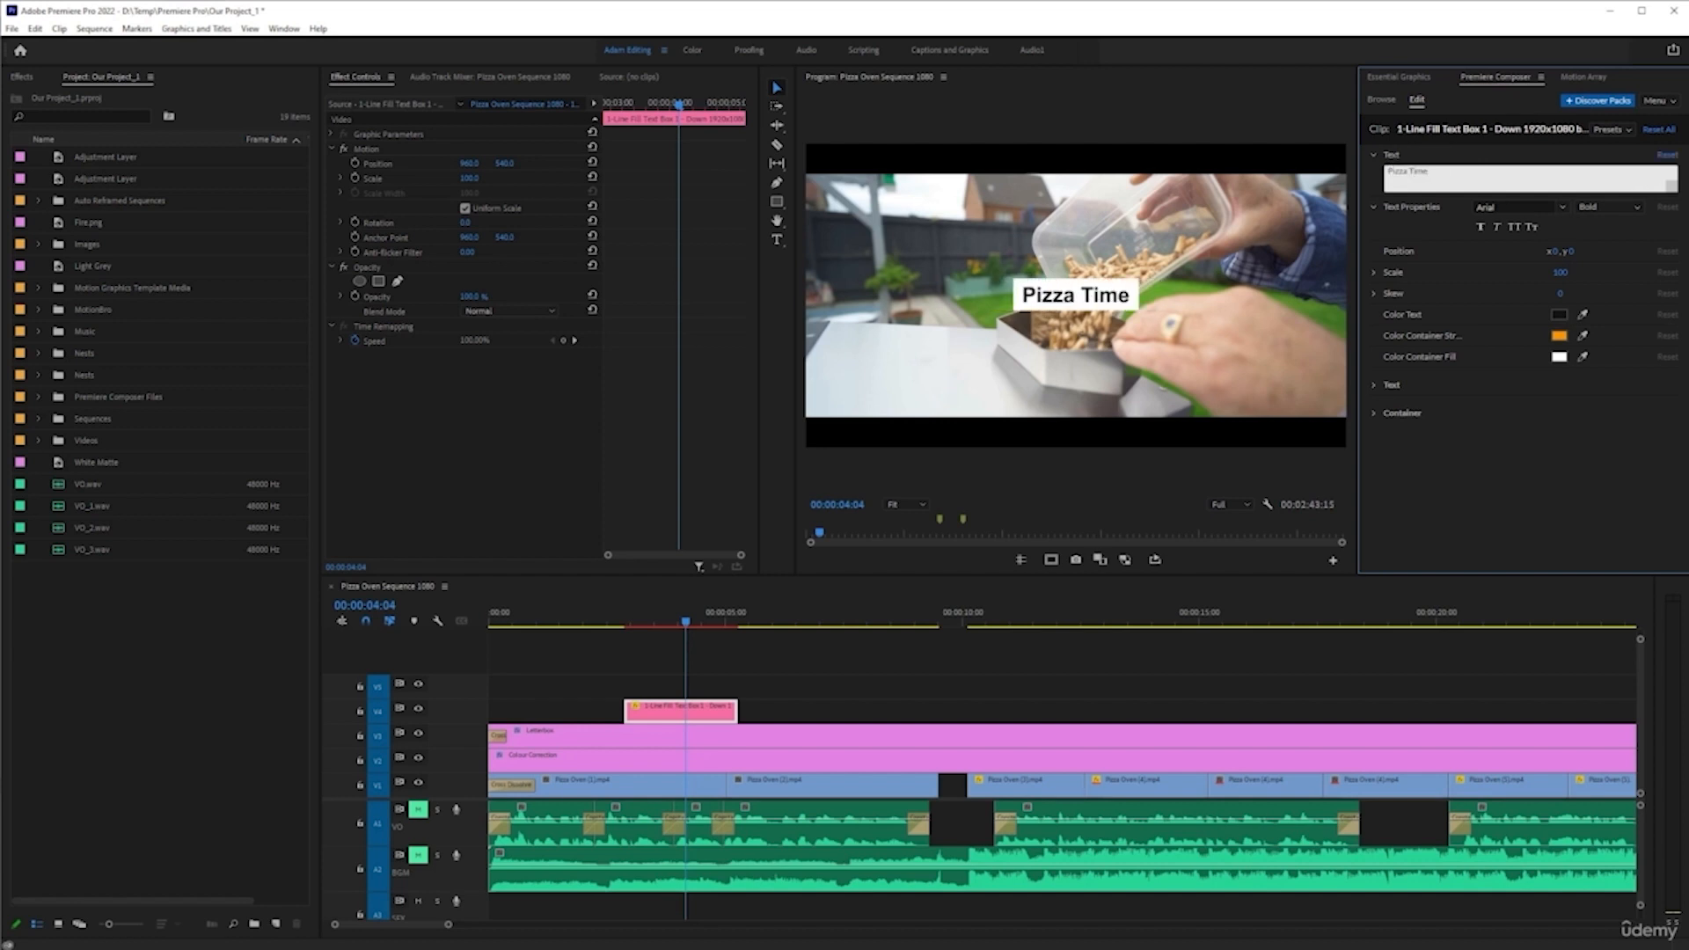
{"action": "left_click", "coordinate": [1577, 505]}
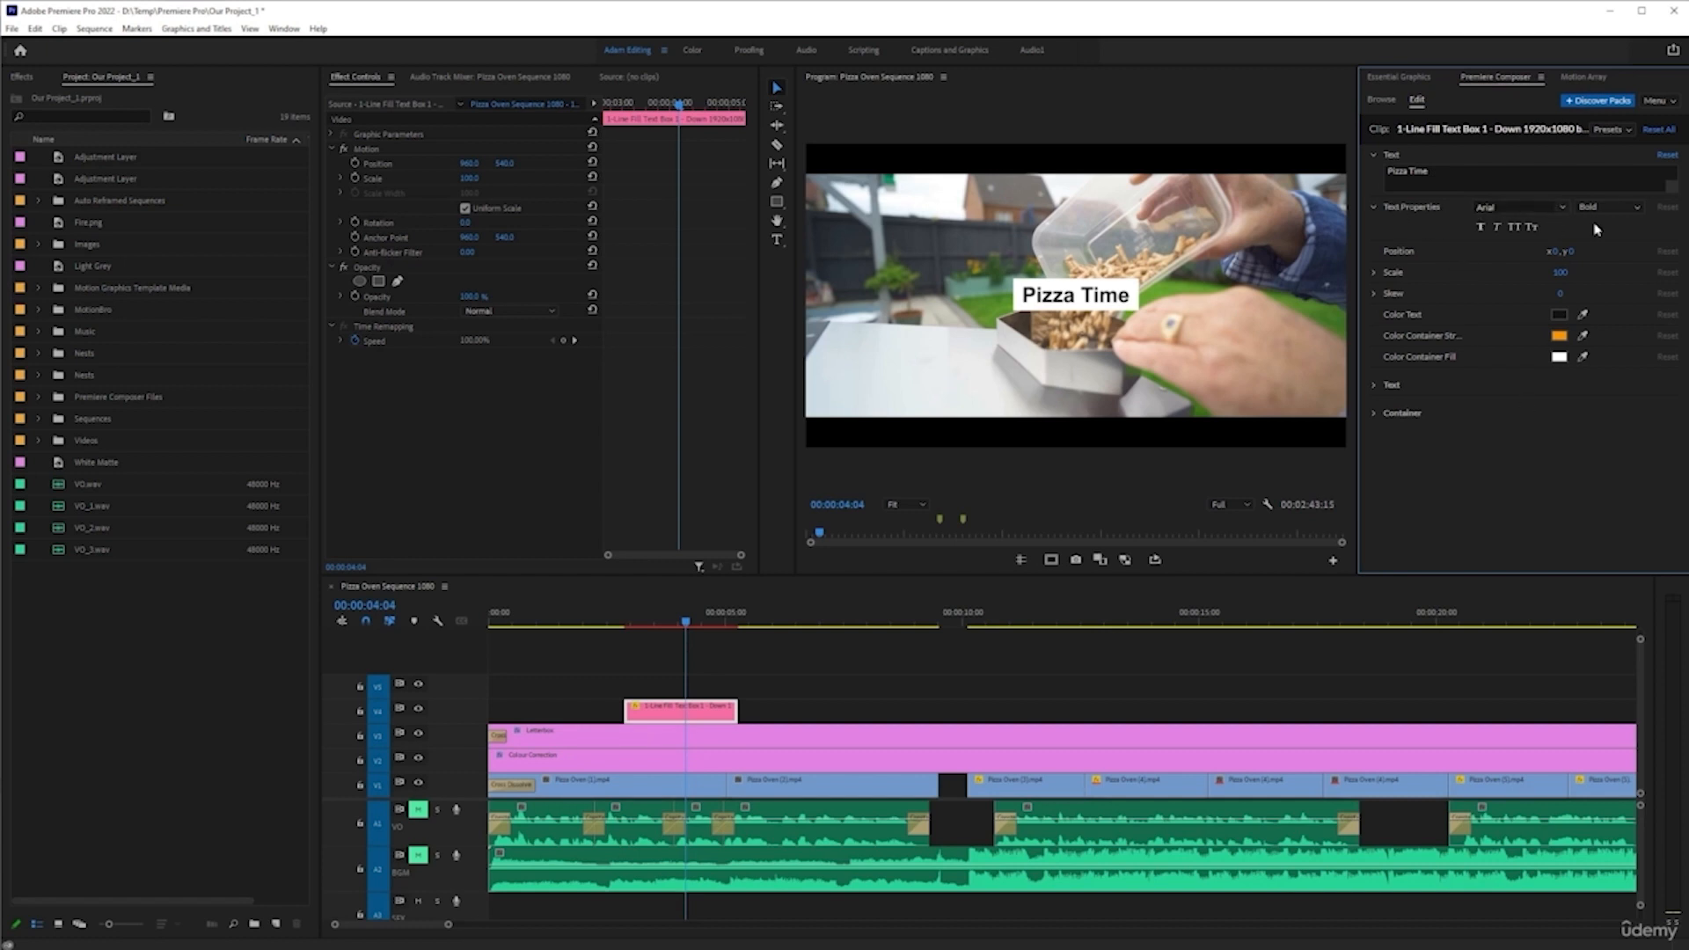
- Set the "Pizza Time" text box's font to Norwester
{"action": "left_click", "coordinate": [1531, 208]}
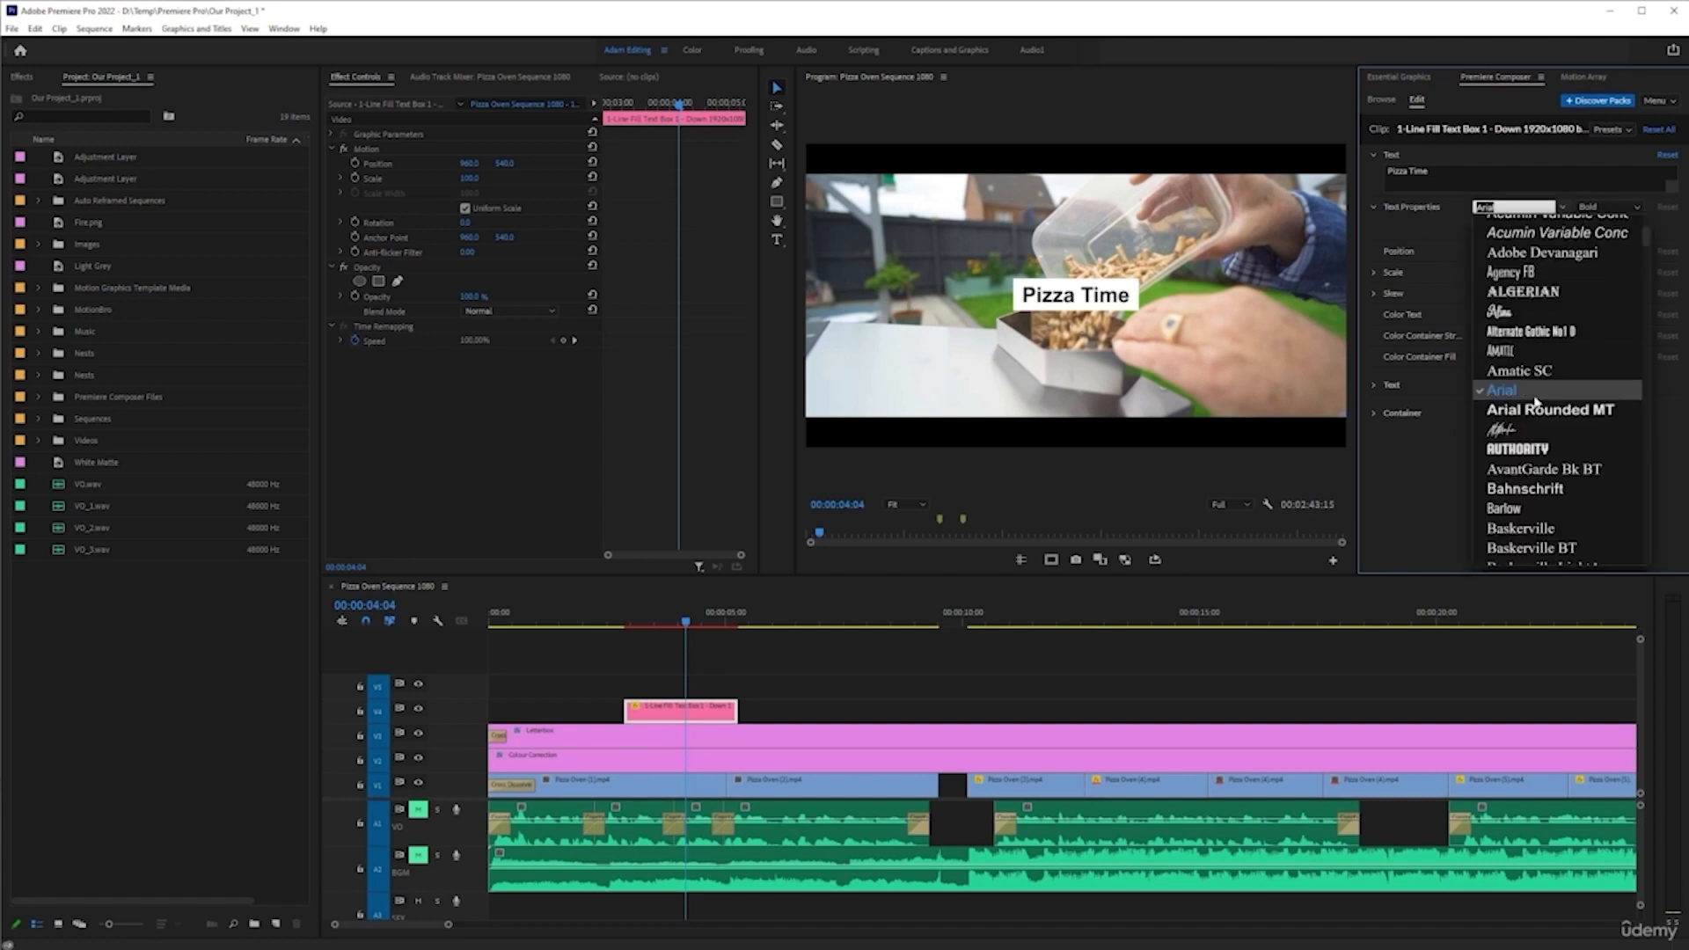
{"action": "scroll", "coordinate": [1534, 400], "scroll_direction": "down", "scroll_amount": 20}
{"action": "scroll", "coordinate": [1539, 396], "scroll_direction": "up", "scroll_amount": 2}
{"action": "scroll", "coordinate": [1539, 395], "scroll_direction": "down", "scroll_amount": 2}
{"action": "scroll", "coordinate": [1540, 431], "scroll_direction": "down", "scroll_amount": 5}
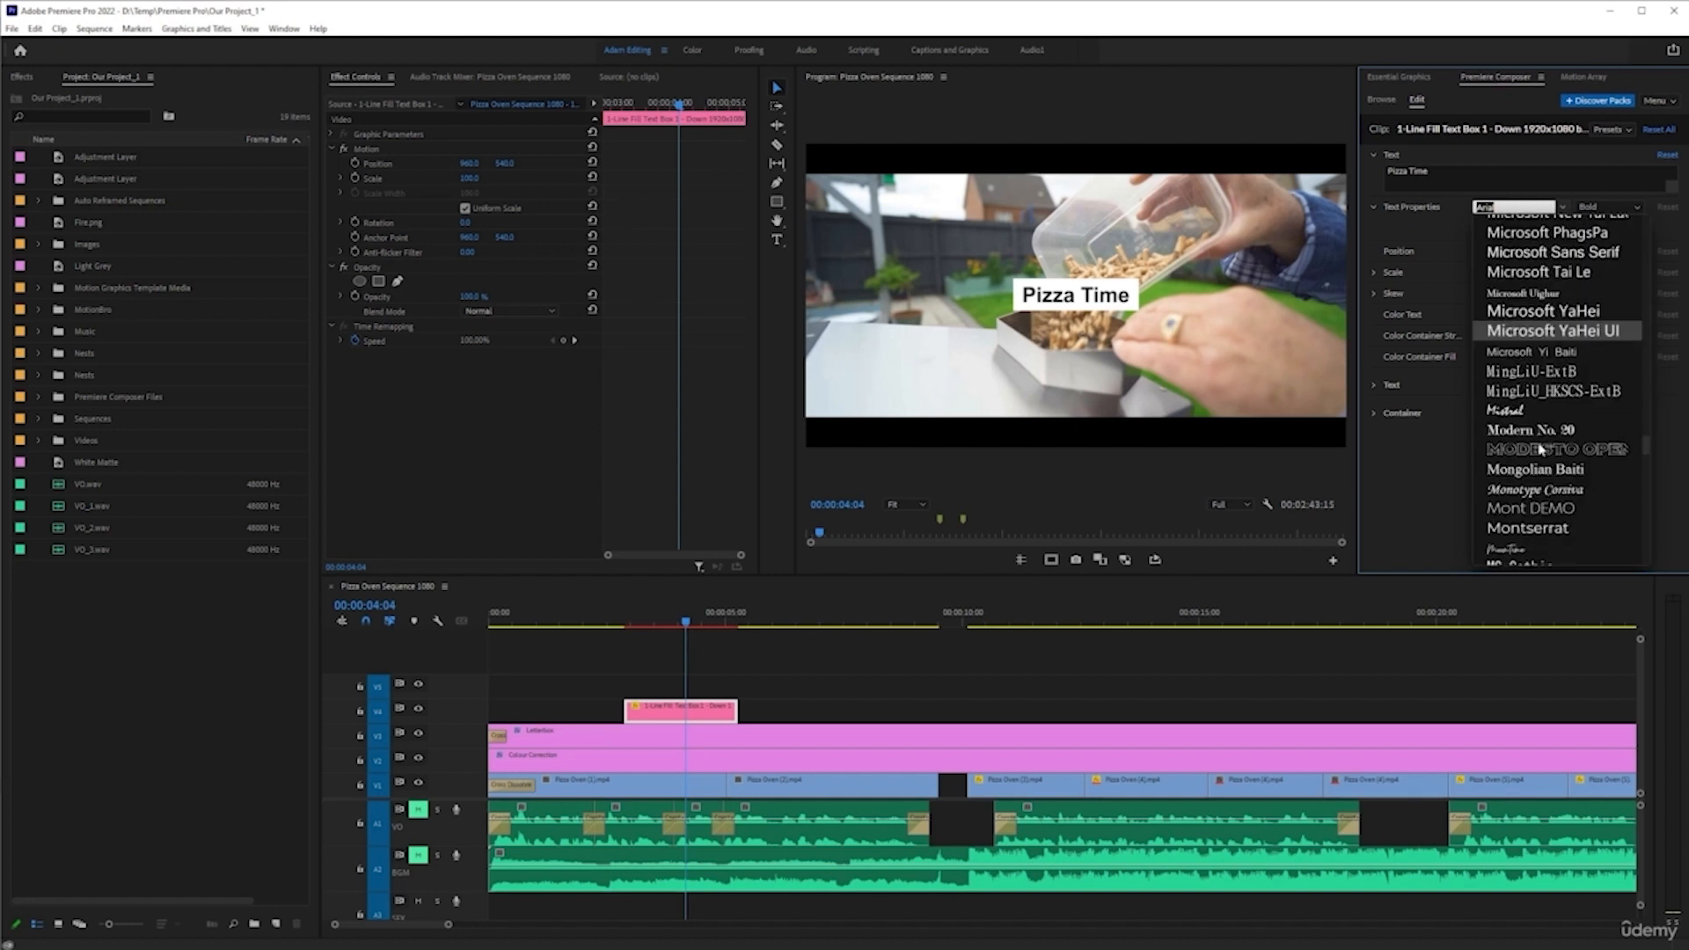
{"action": "scroll", "coordinate": [1539, 444], "scroll_direction": "down", "scroll_amount": 7}
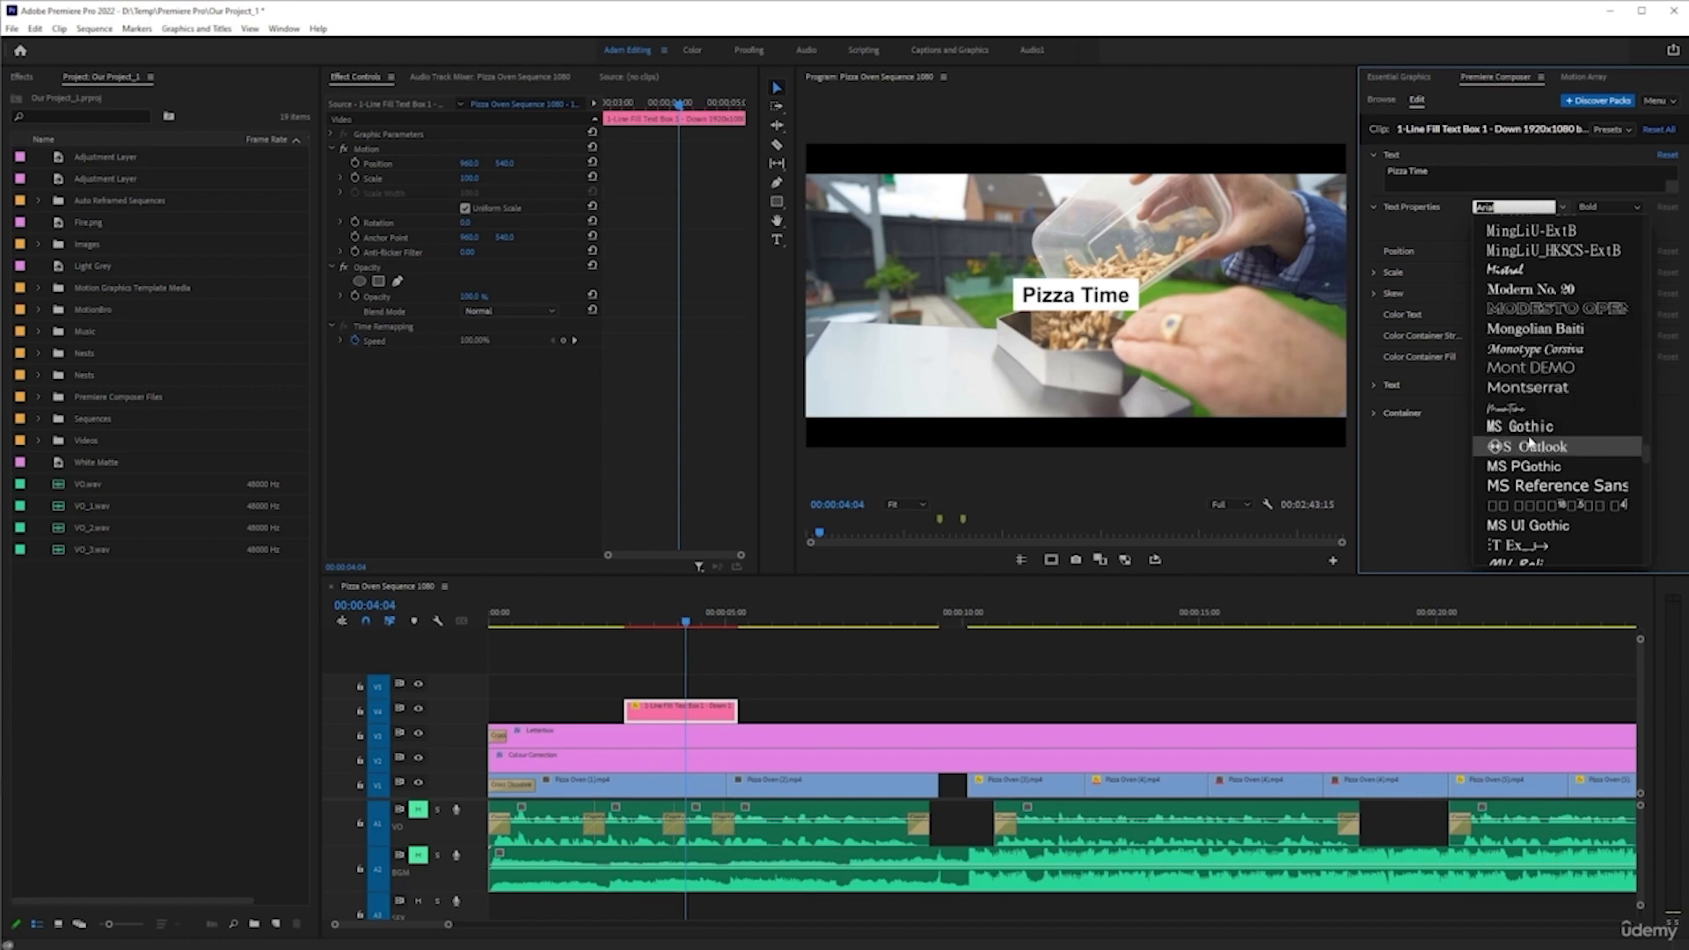
{"action": "scroll", "coordinate": [1532, 440], "scroll_direction": "down", "scroll_amount": 5}
{"action": "scroll", "coordinate": [1533, 437], "scroll_direction": "down", "scroll_amount": 3}
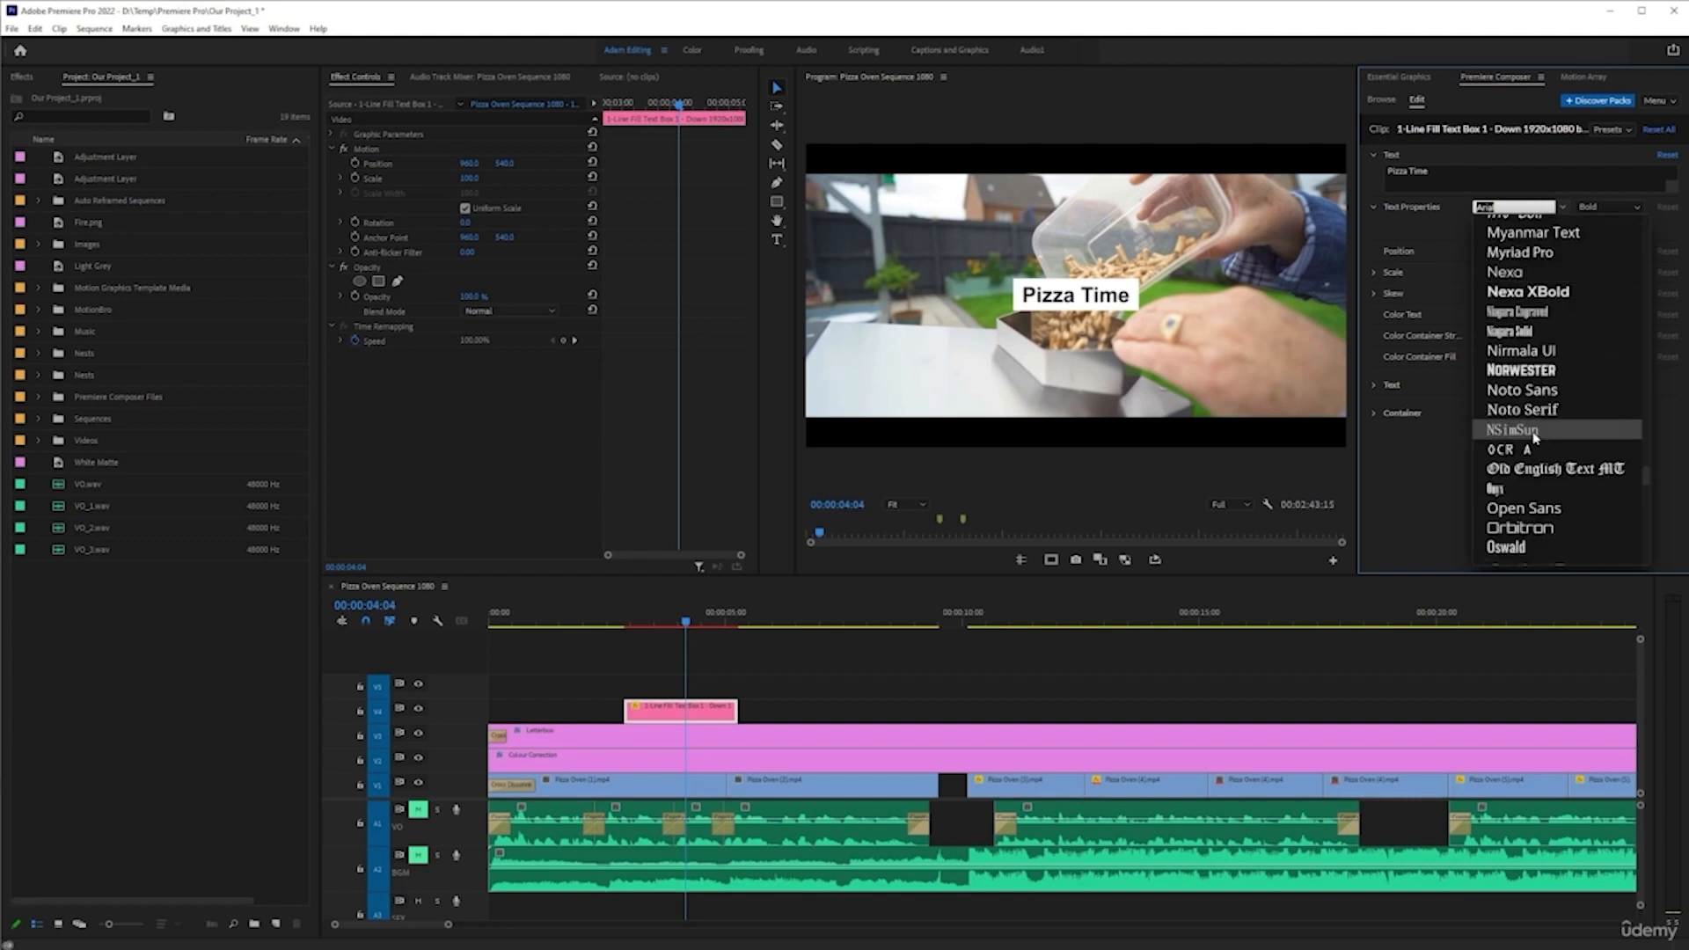
{"action": "left_click", "coordinate": [1522, 371]}
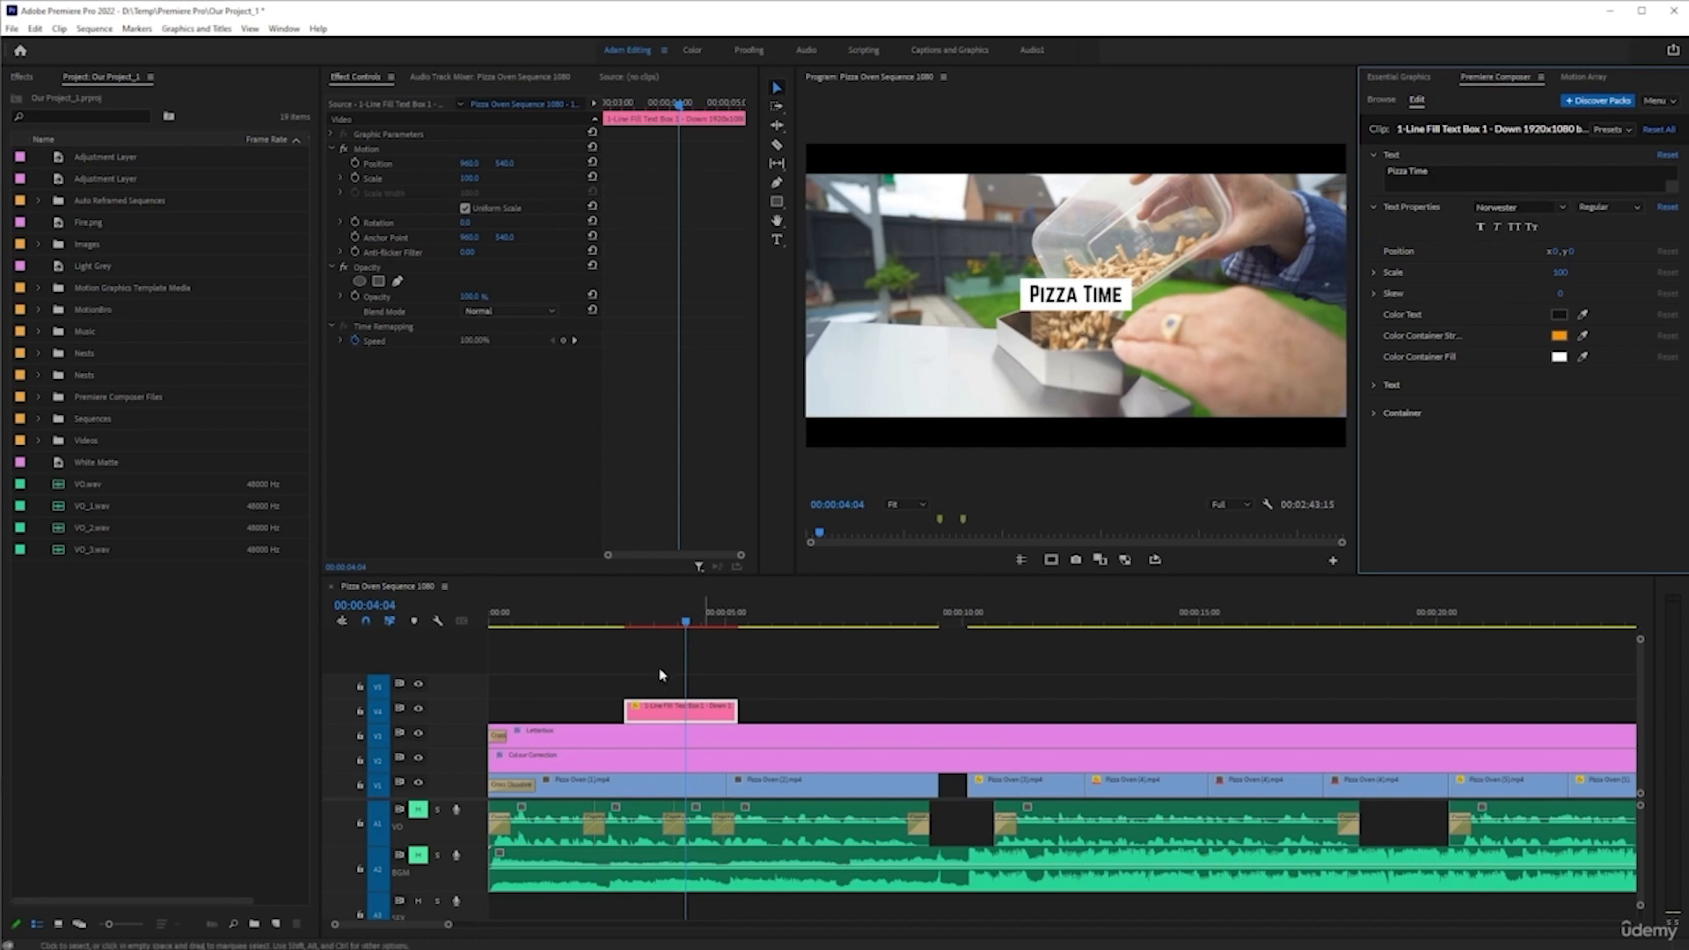
- Play back the restyled text box animation from just before its clip and reselect the clip
{"action": "left_click", "coordinate": [619, 622]}
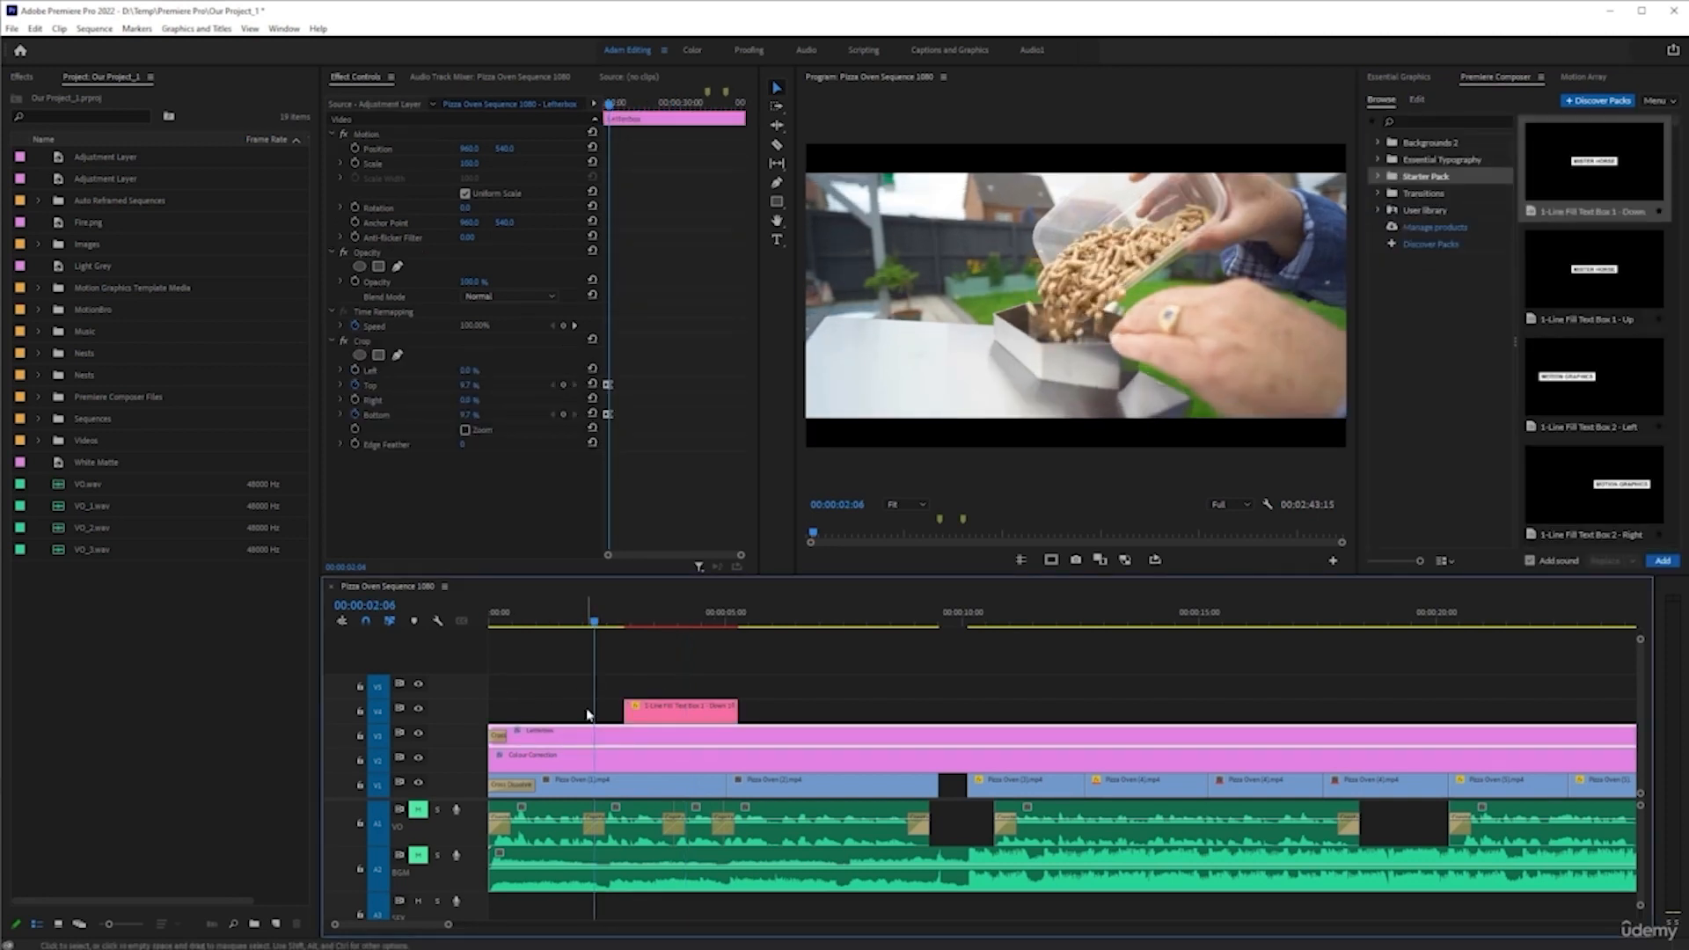
{"action": "key", "text": "space"}
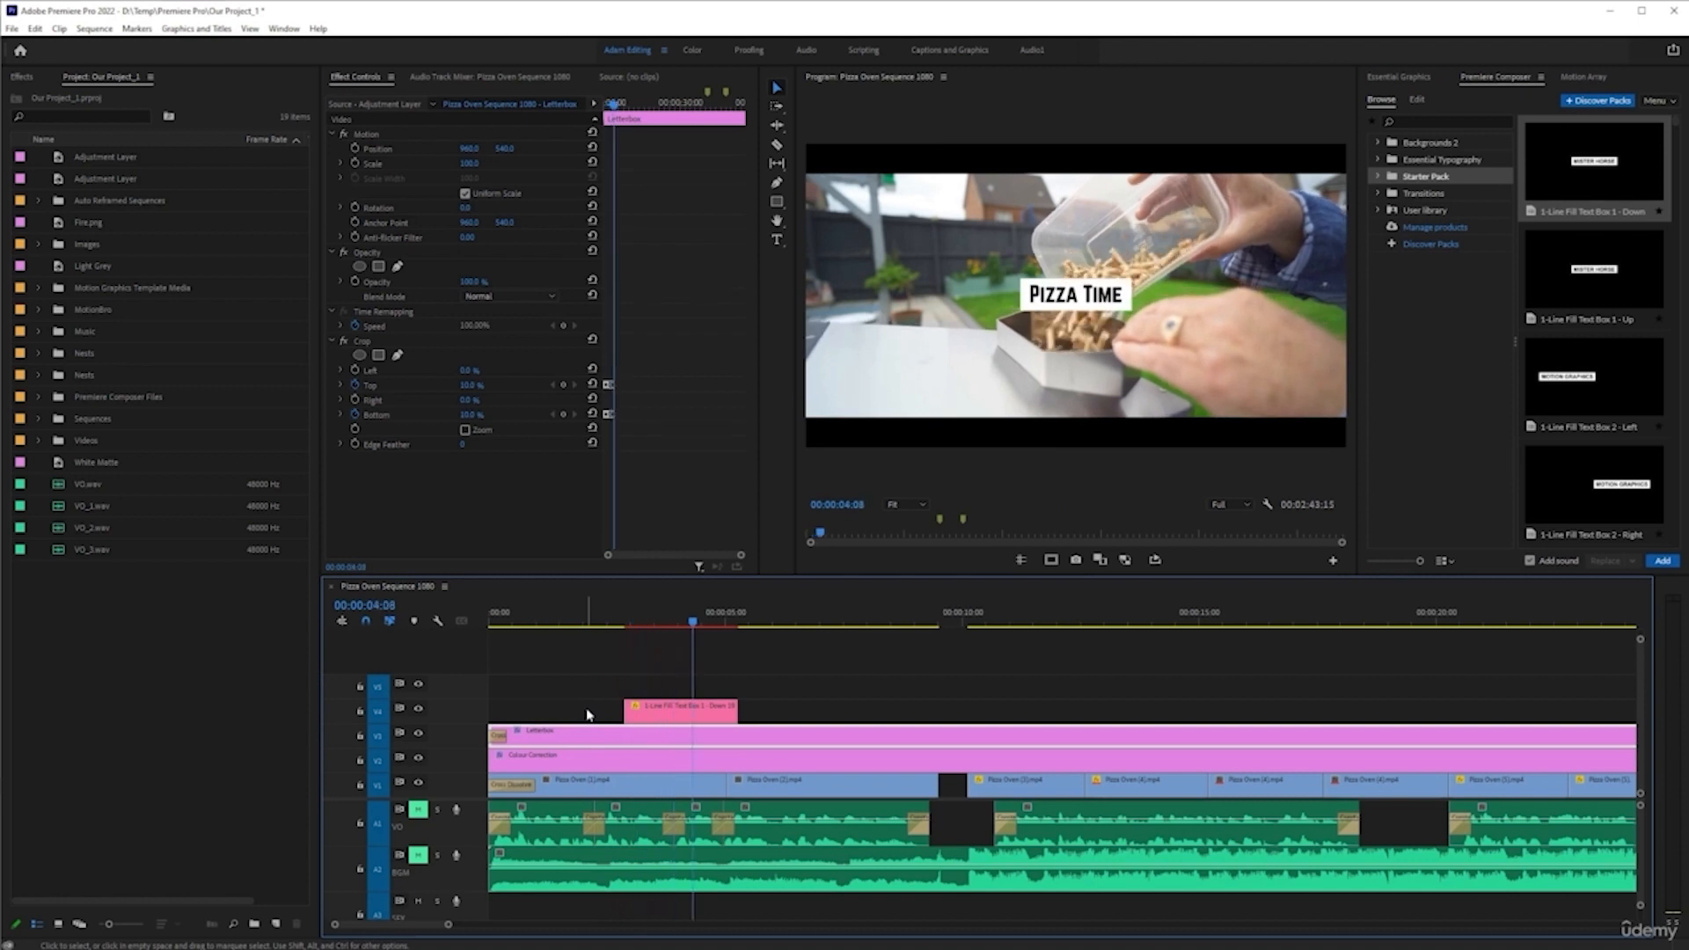
{"action": "left_click", "coordinate": [687, 714]}
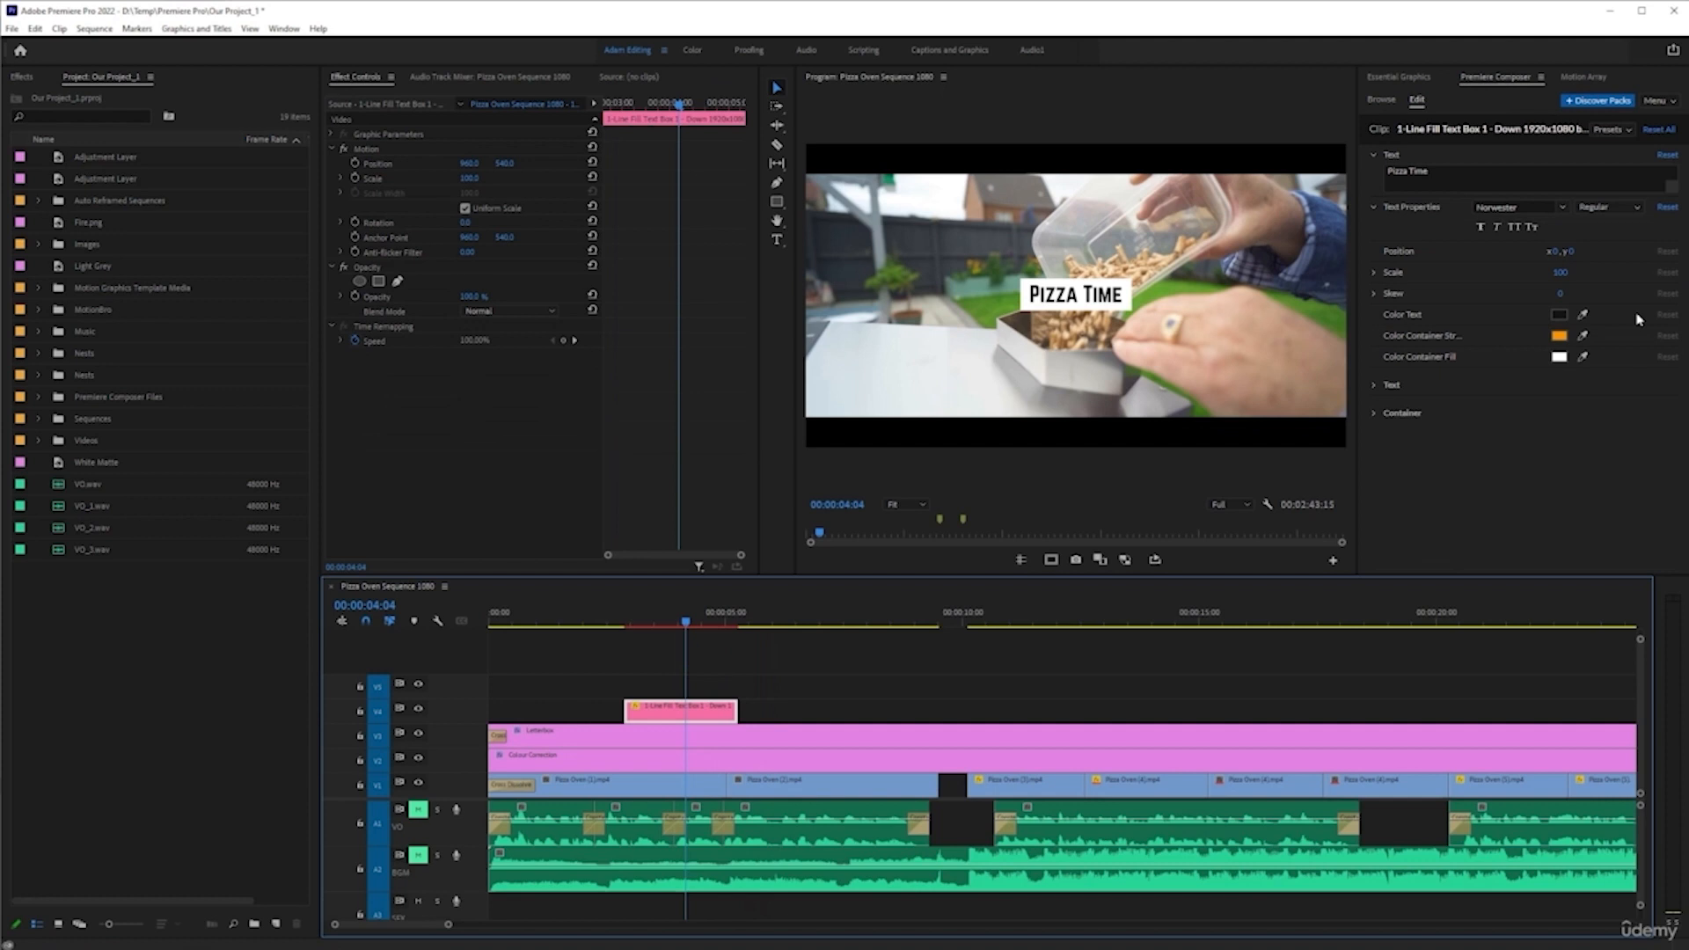
{"action": "left_click", "coordinate": [1560, 317]}
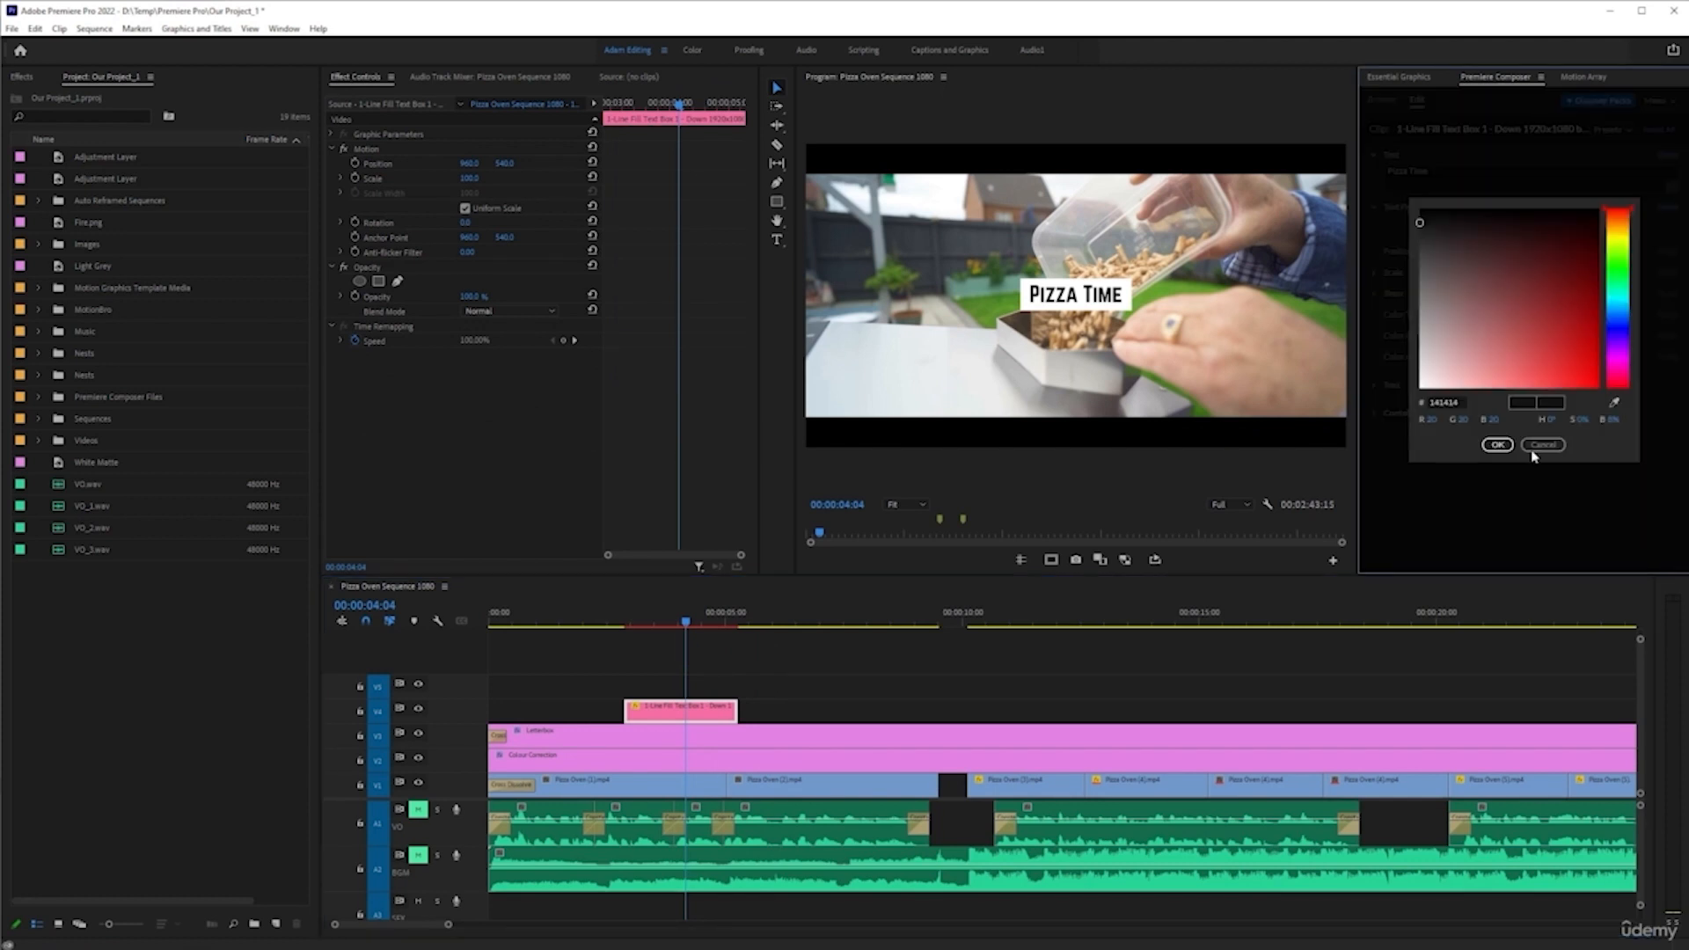
{"action": "left_click", "coordinate": [1542, 450]}
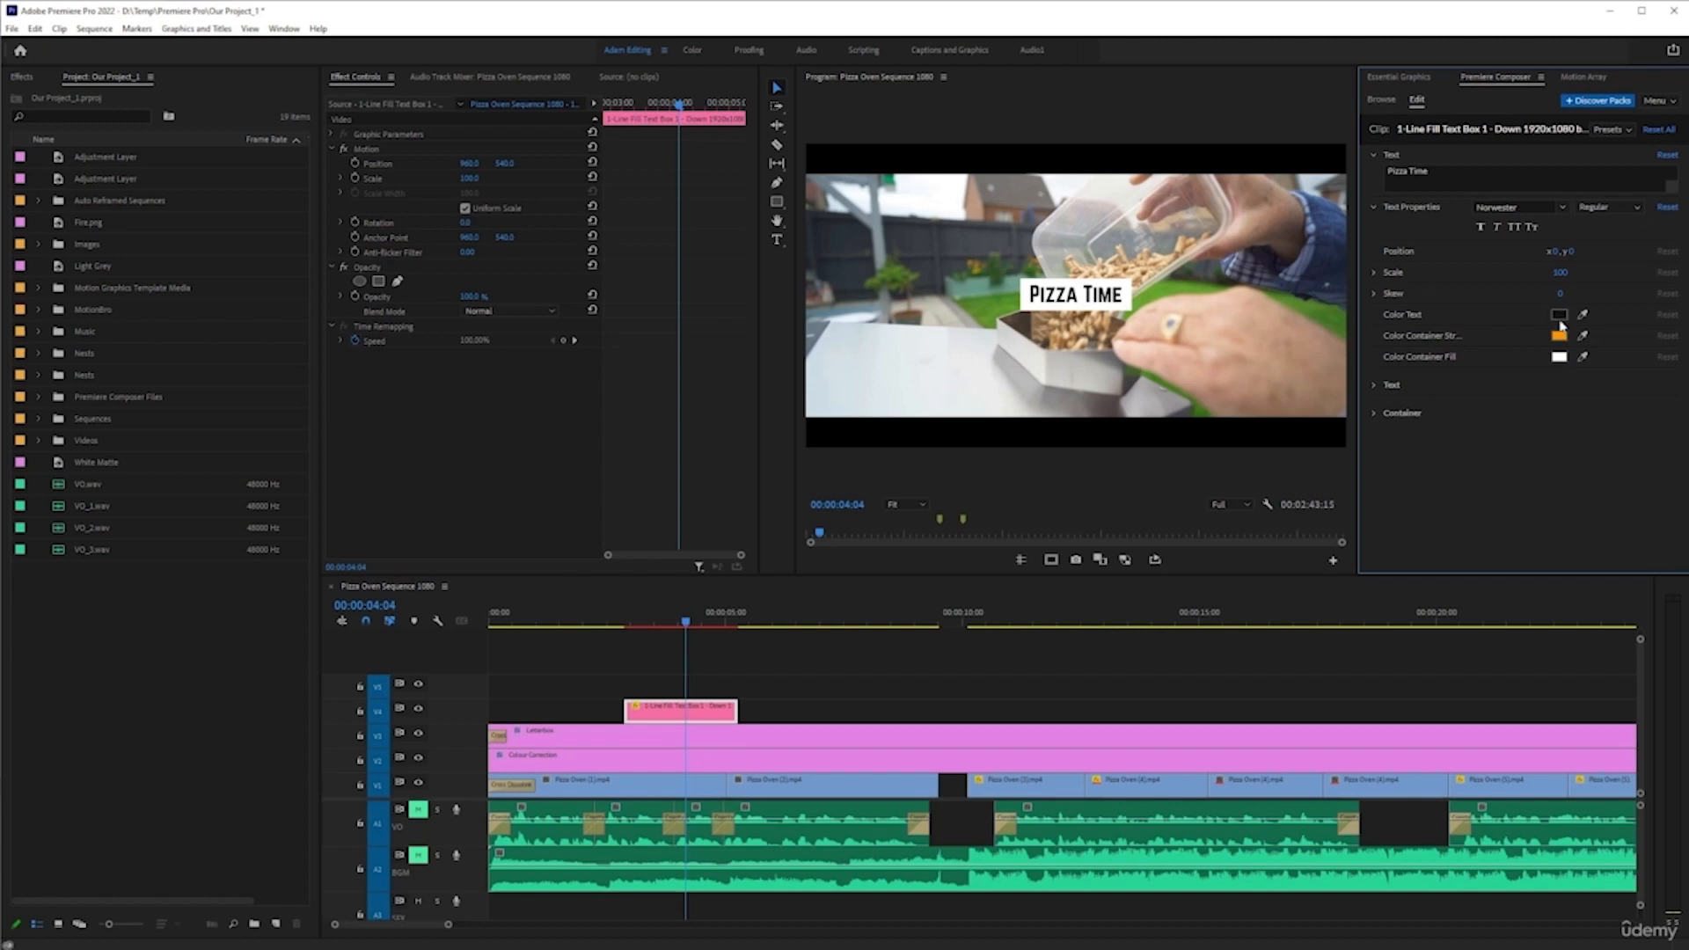
{"action": "left_click", "coordinate": [1559, 316]}
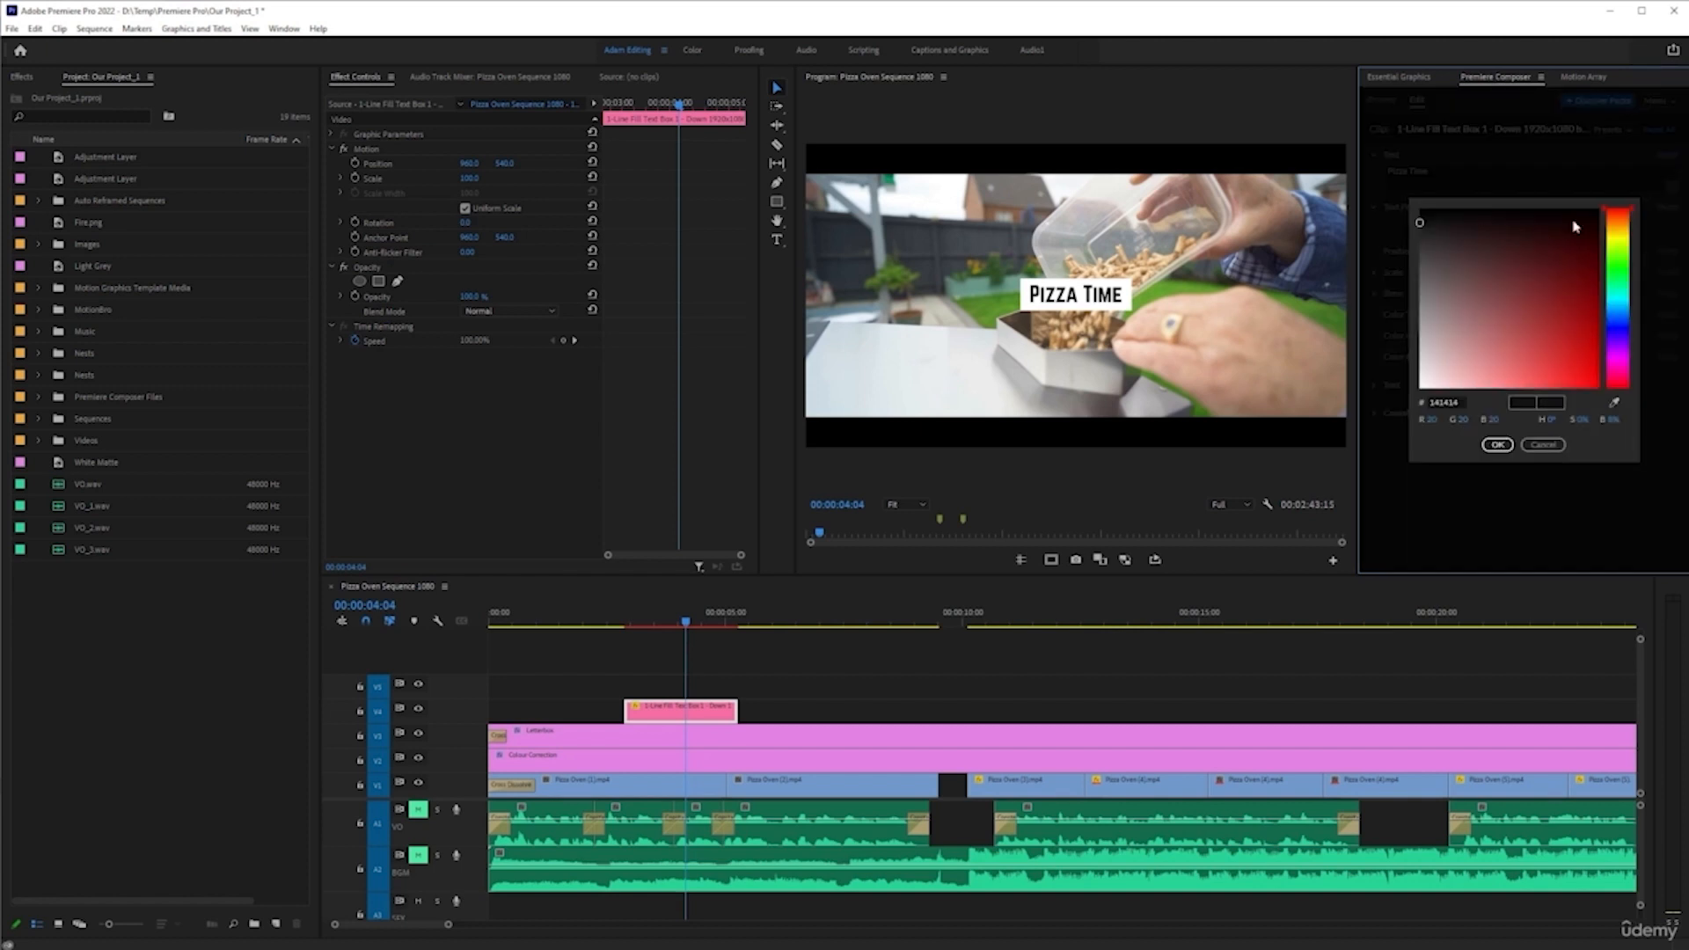
{"action": "left_click", "coordinate": [1615, 258]}
{"action": "left_click_drag", "start_coordinate": [1547, 310], "coordinate": [1579, 372]}
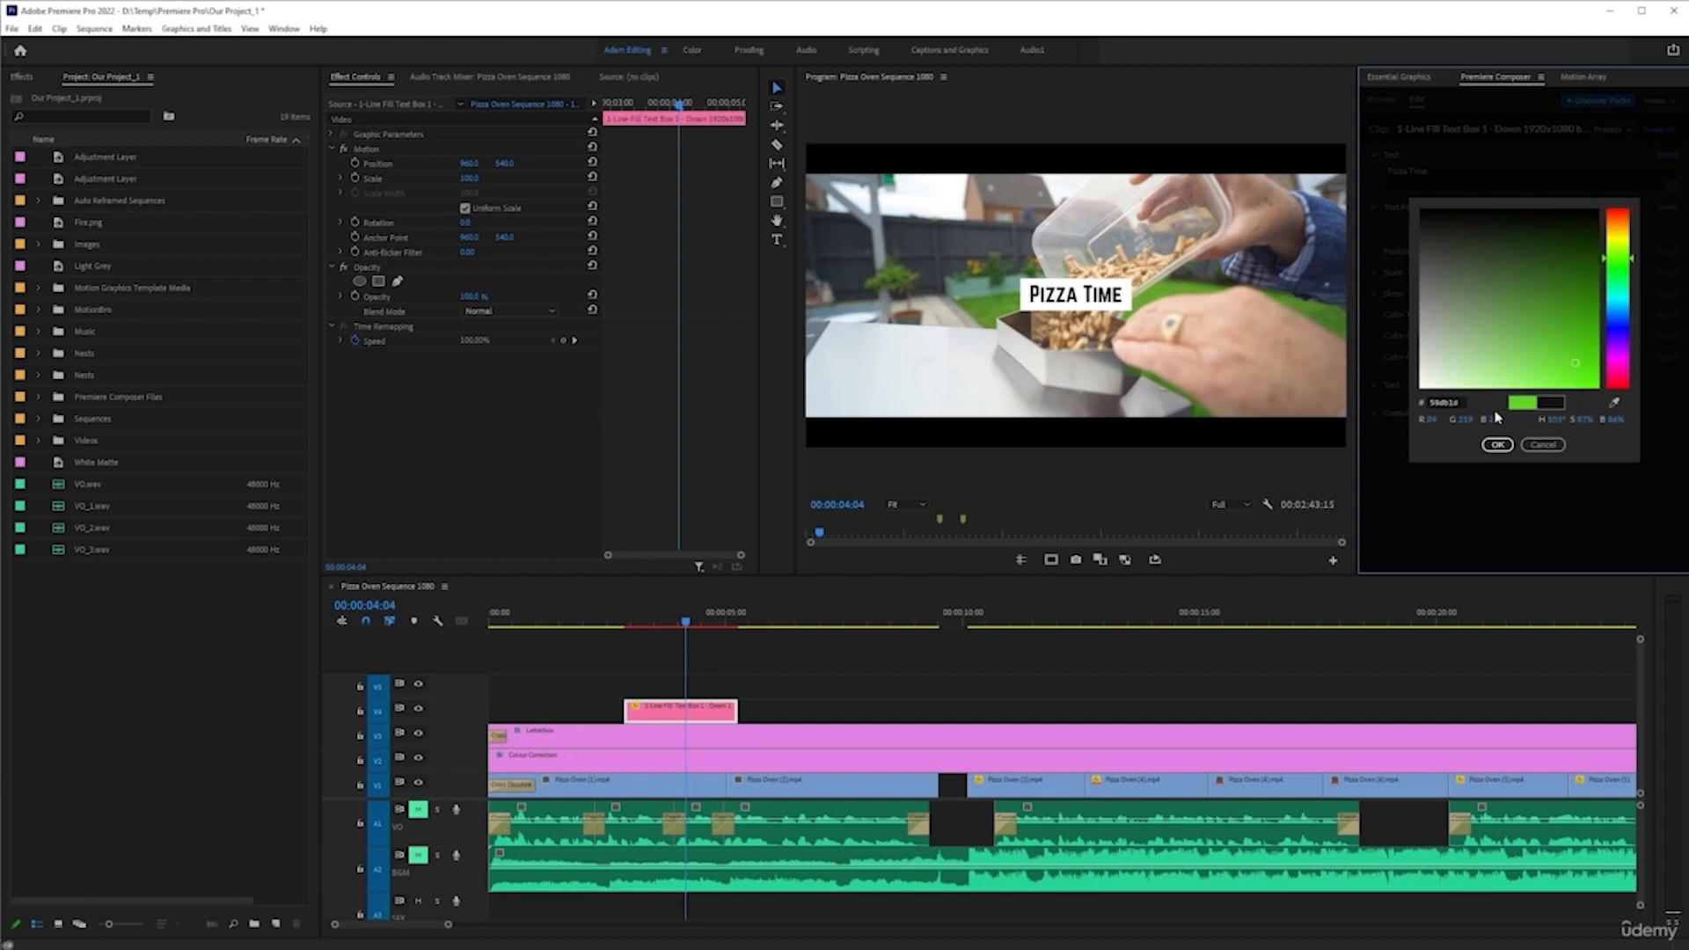
{"action": "left_click", "coordinate": [1534, 448]}
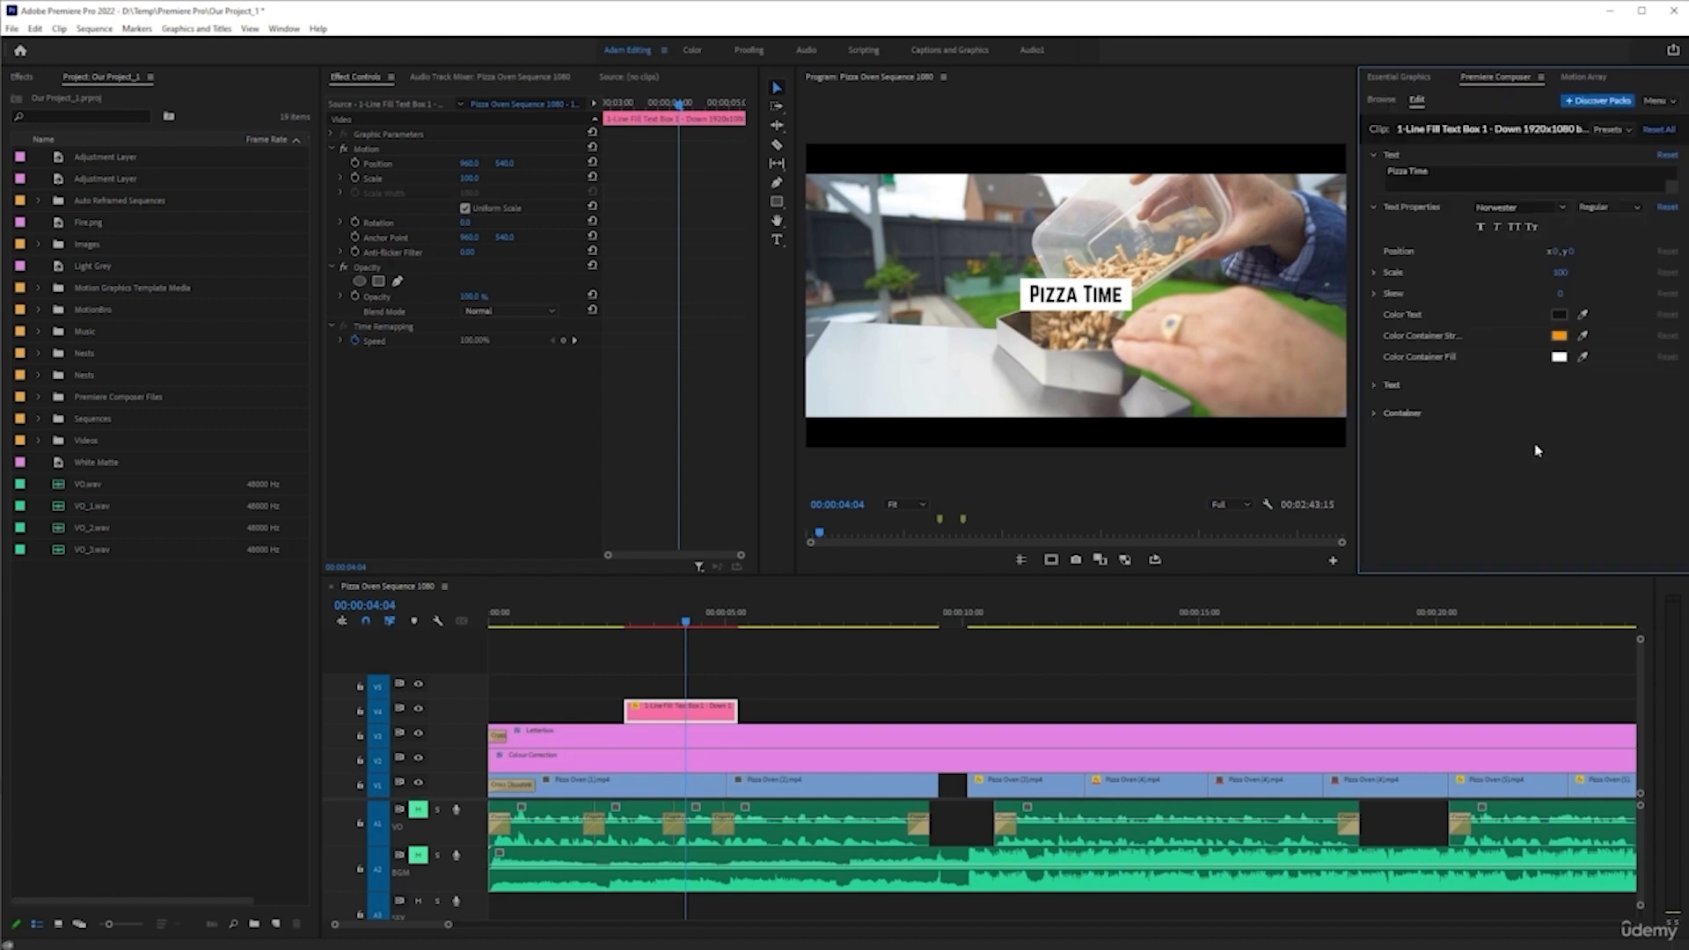
- Set the text color to a green sampled from the grass in the video frame
{"action": "left_click", "coordinate": [1582, 315]}
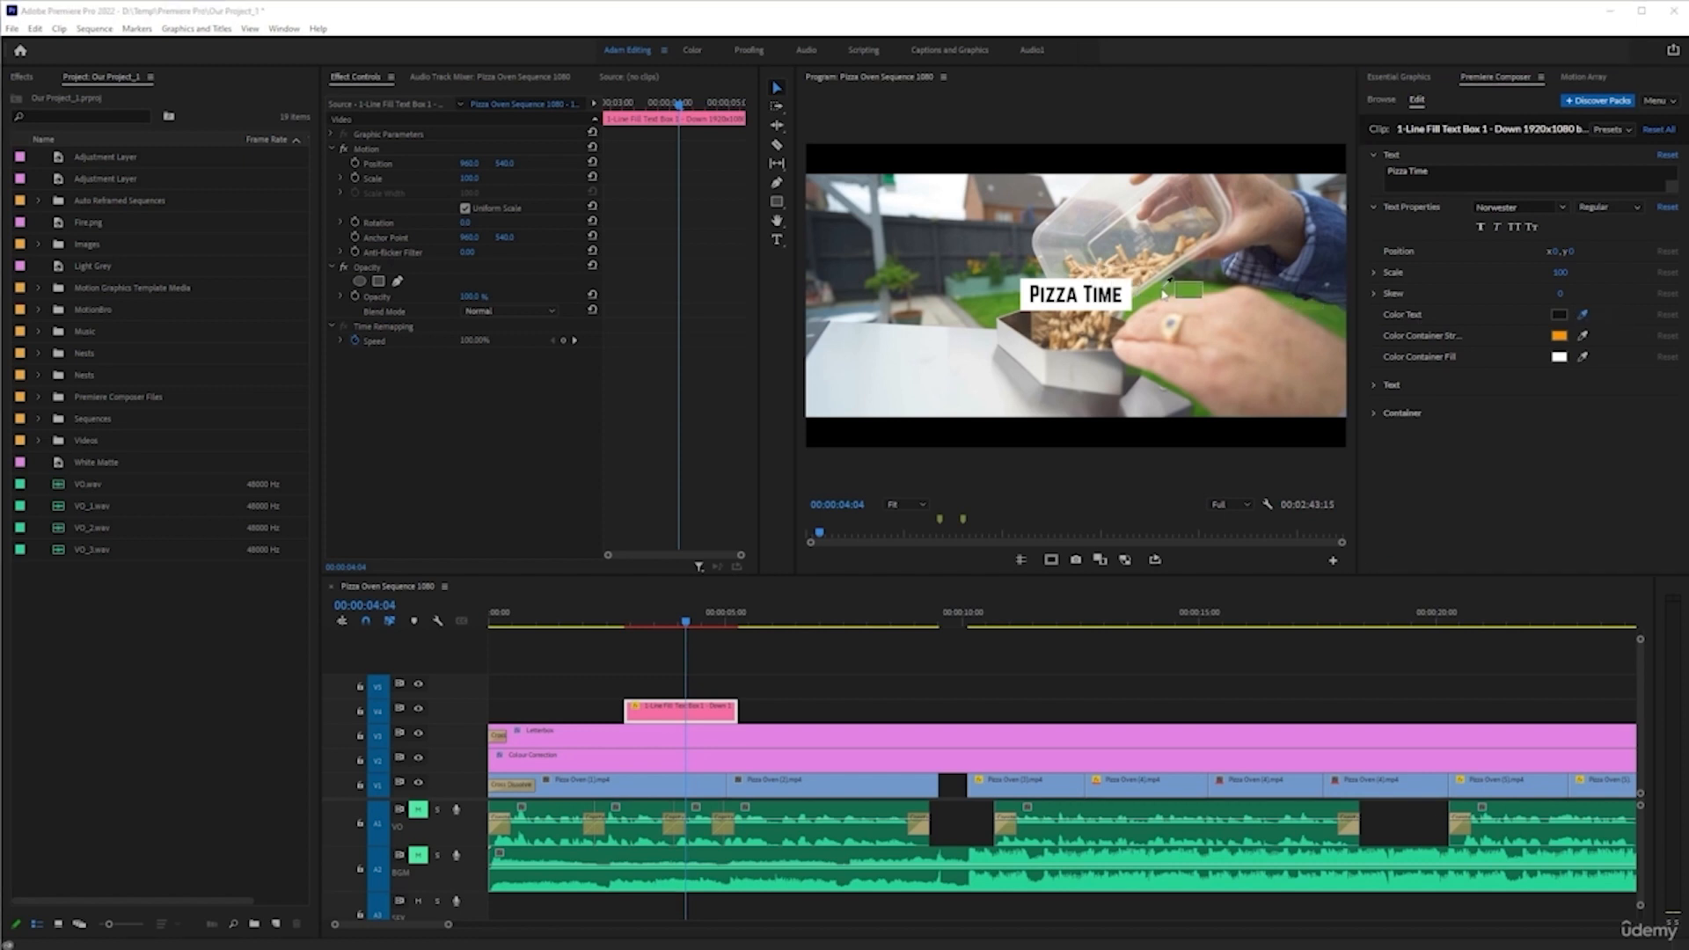
{"action": "left_click", "coordinate": [1170, 290]}
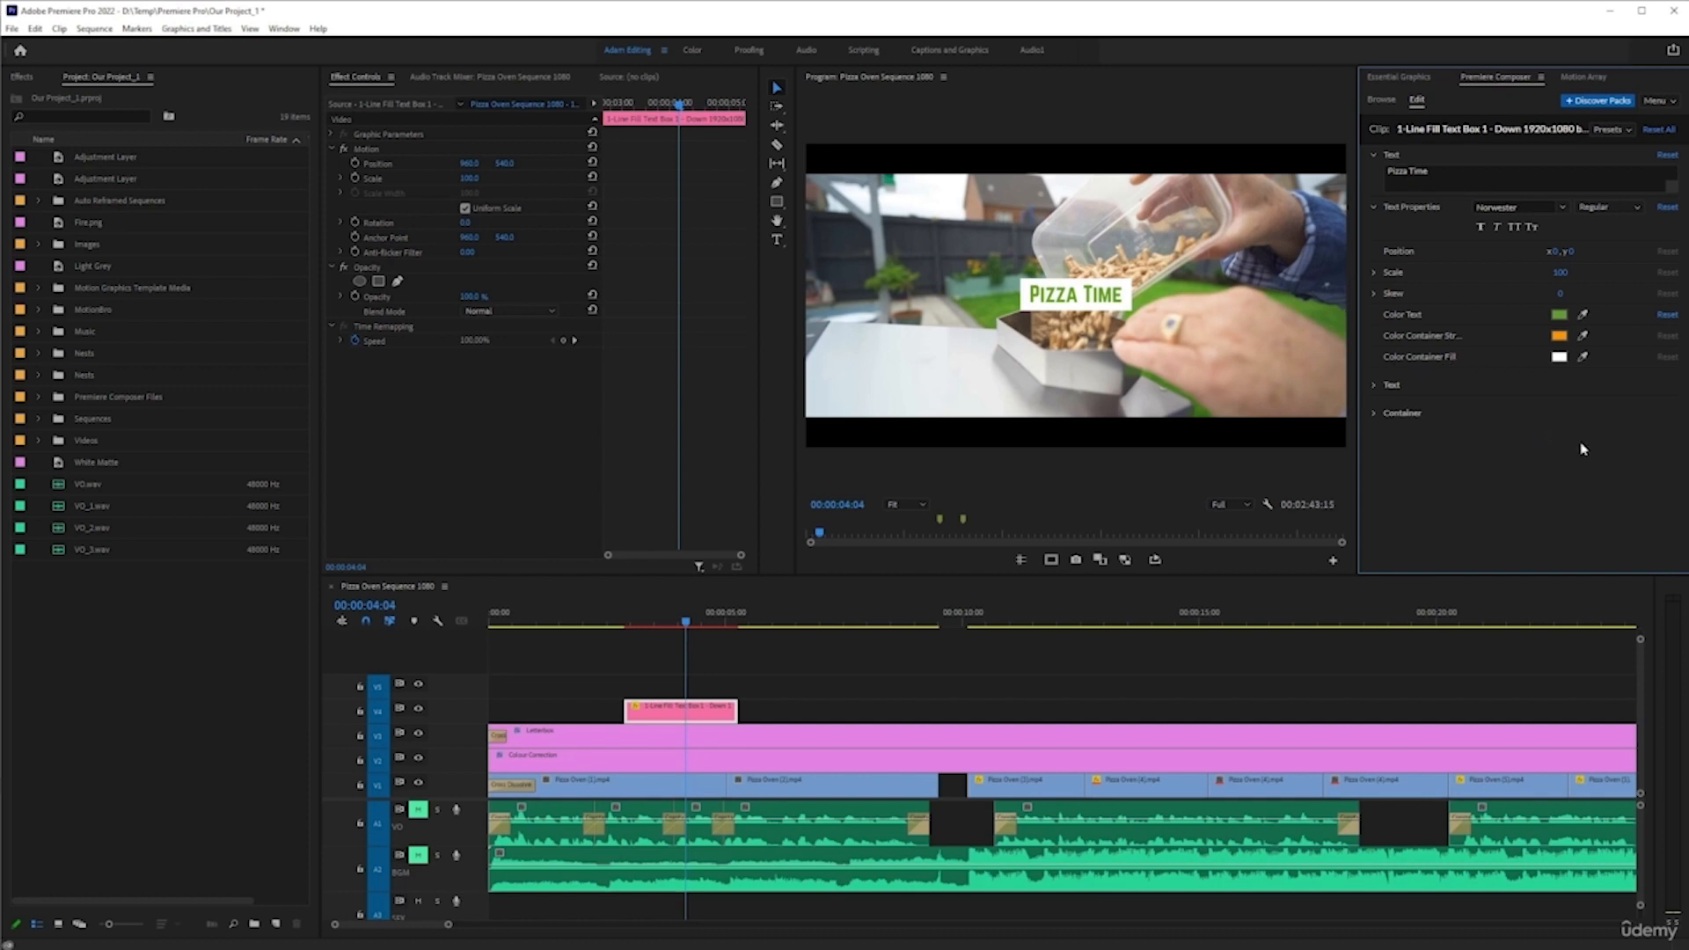
- Set the container fill color to the blue-grey 5a6783 sampled from the sleeve in the video frame
{"action": "left_click", "coordinate": [1559, 357]}
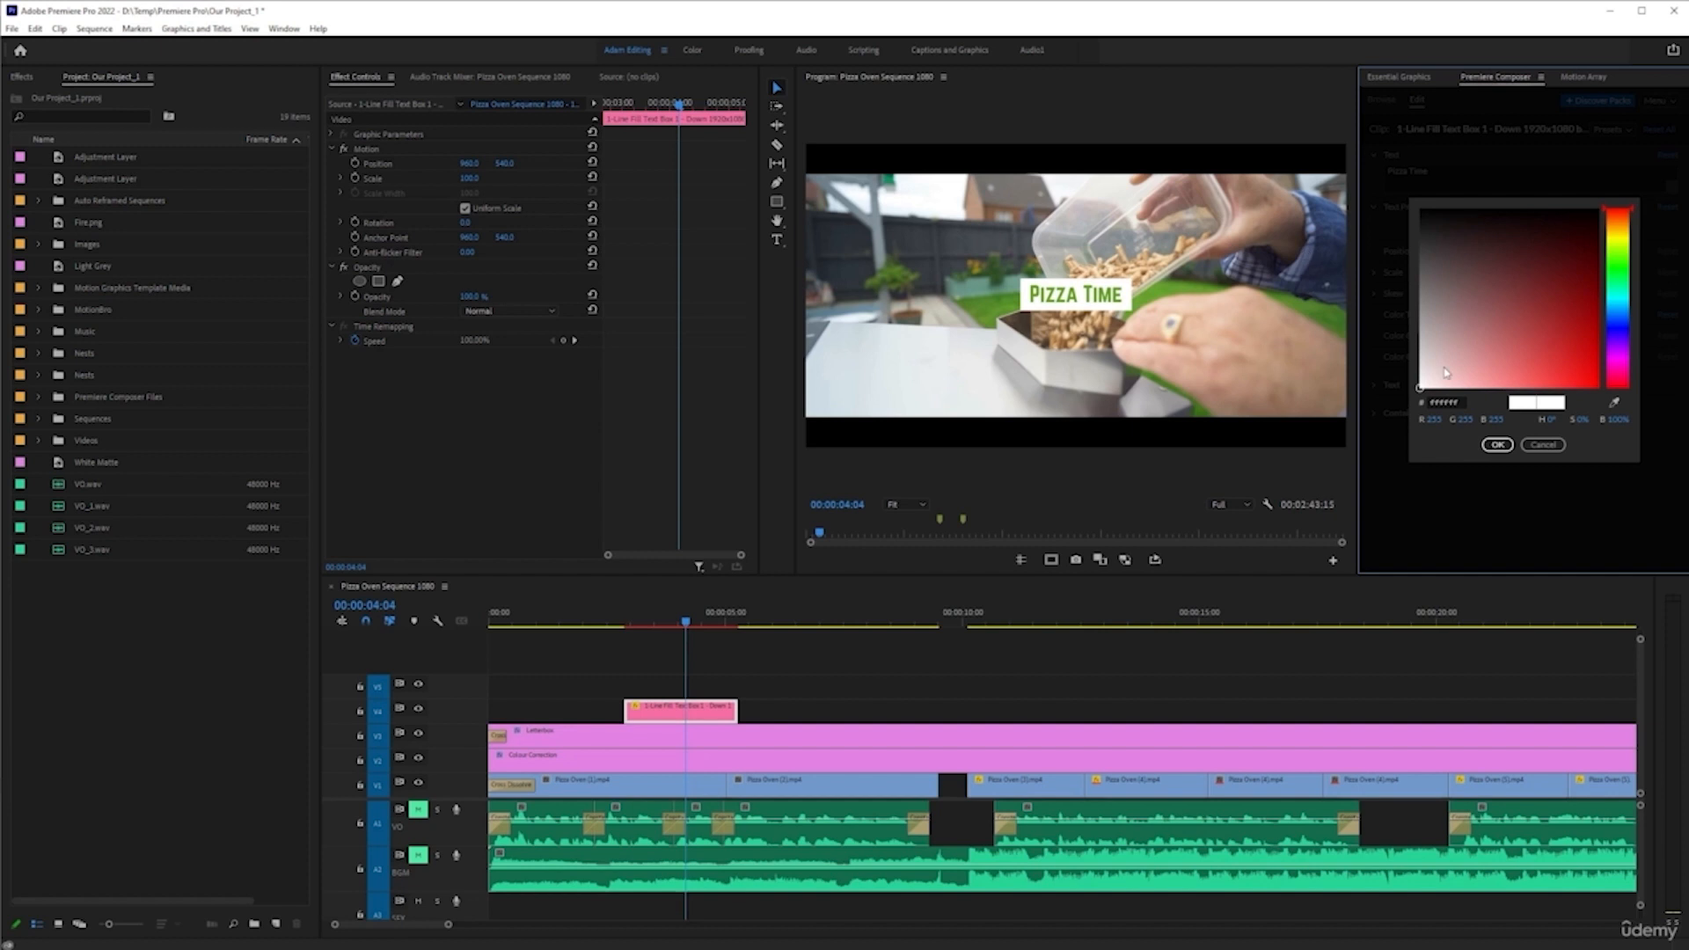
{"action": "left_click", "coordinate": [1615, 404]}
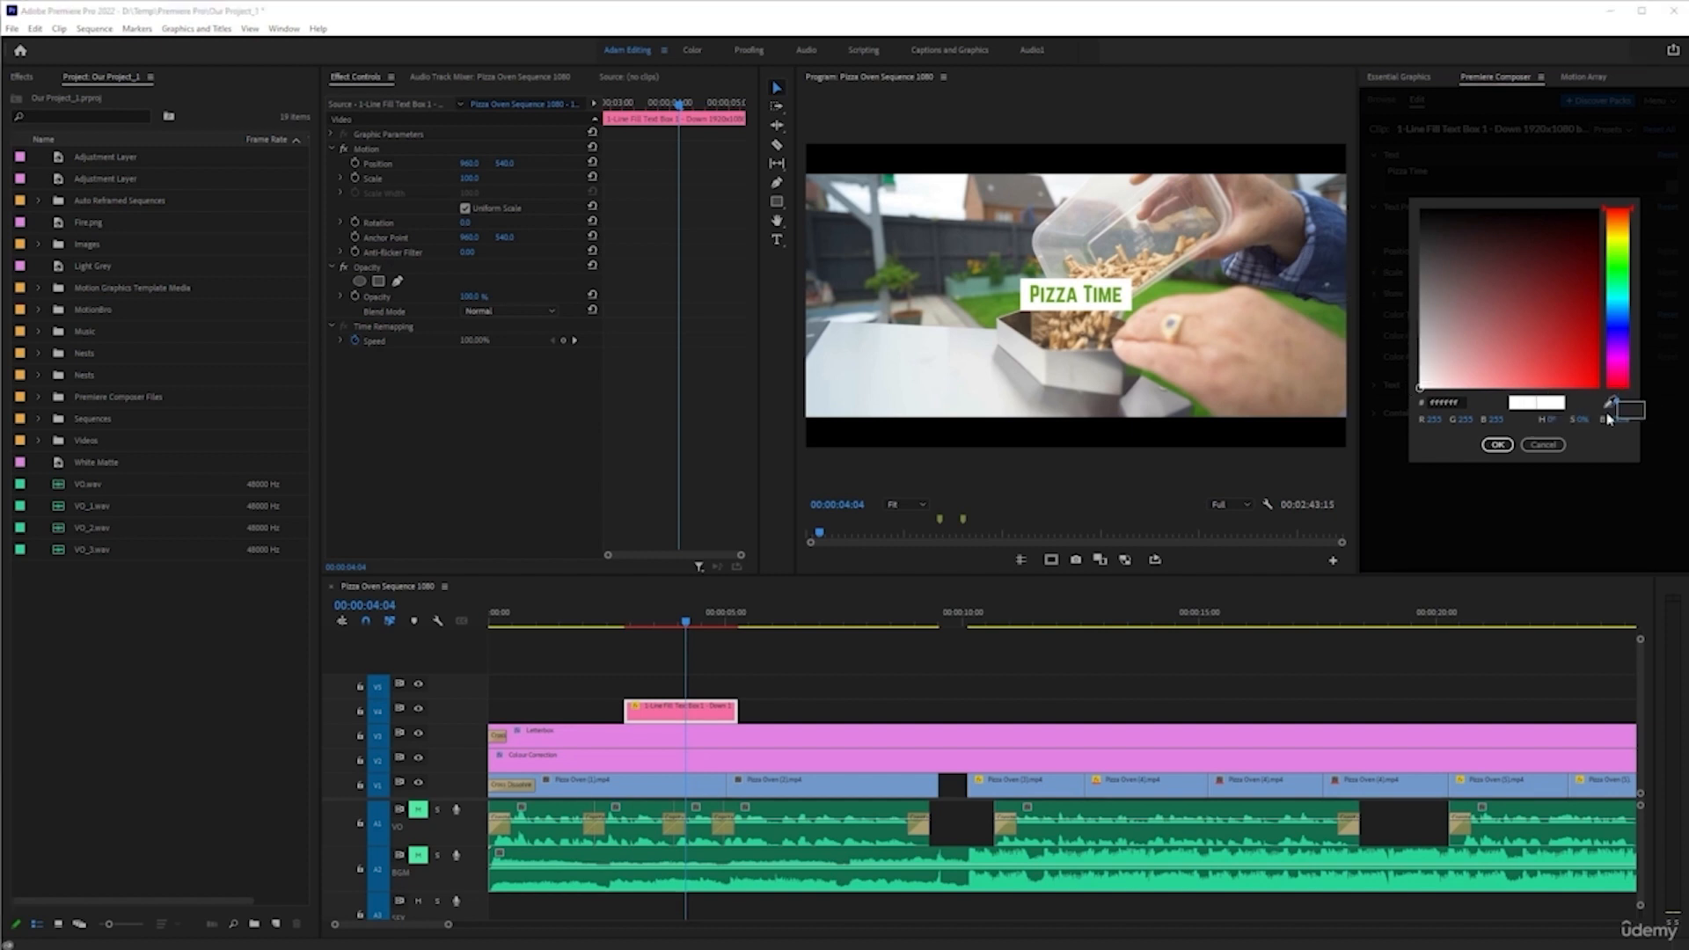
{"action": "left_click", "coordinate": [1293, 274]}
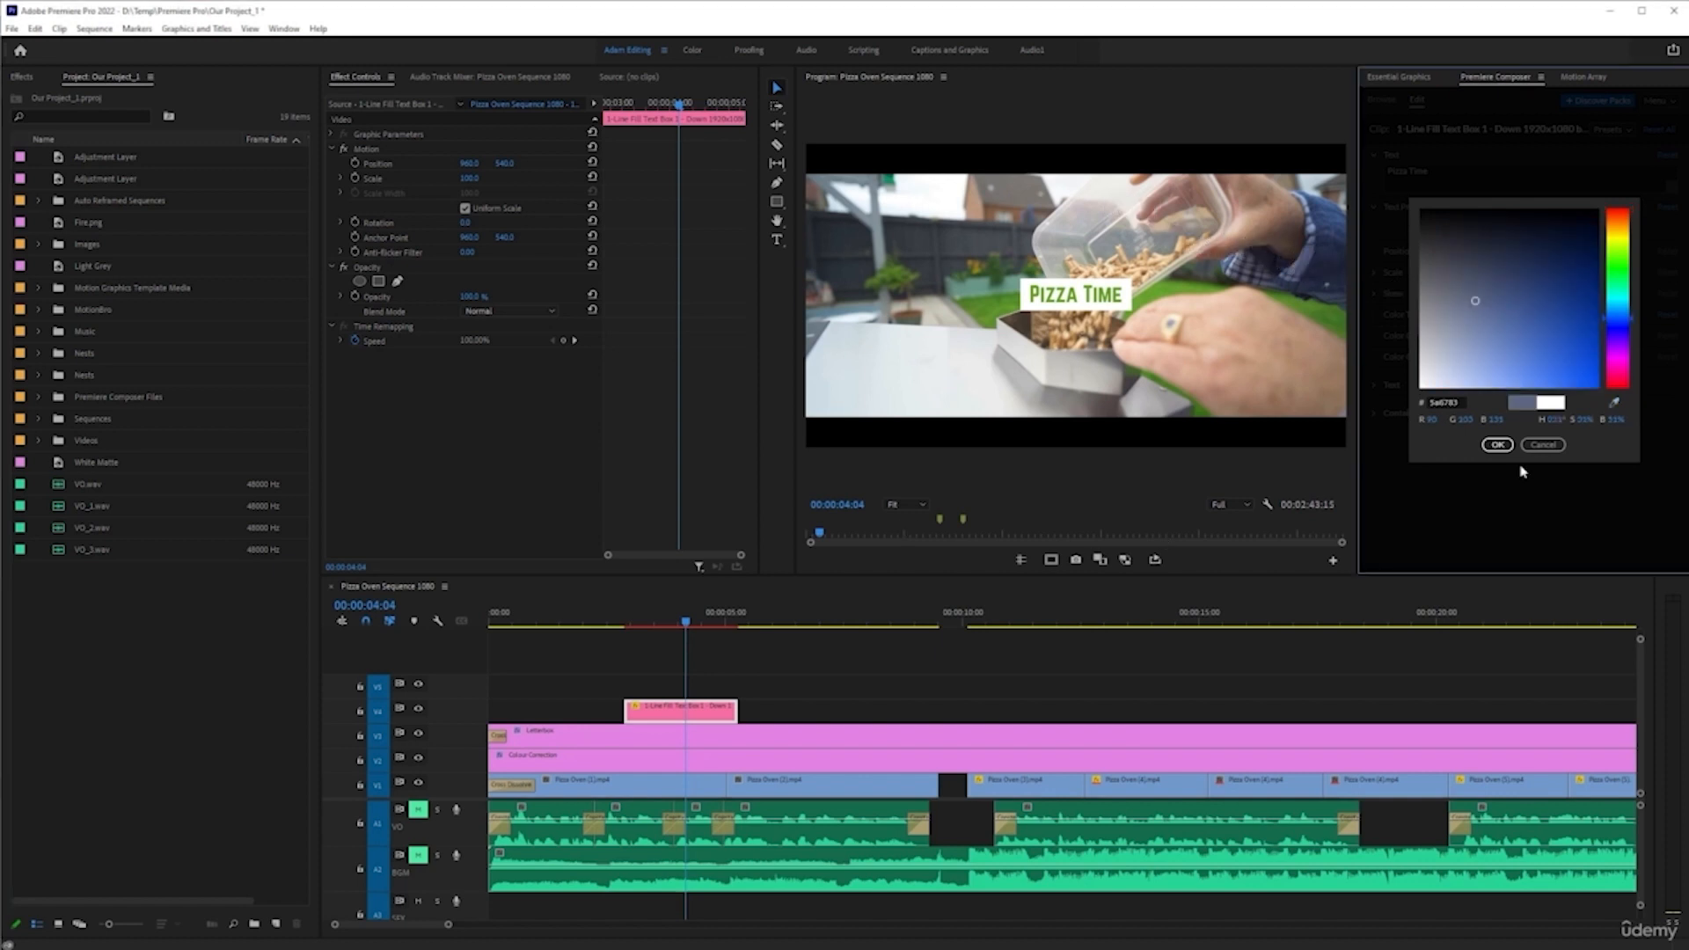
{"action": "left_click", "coordinate": [1497, 444]}
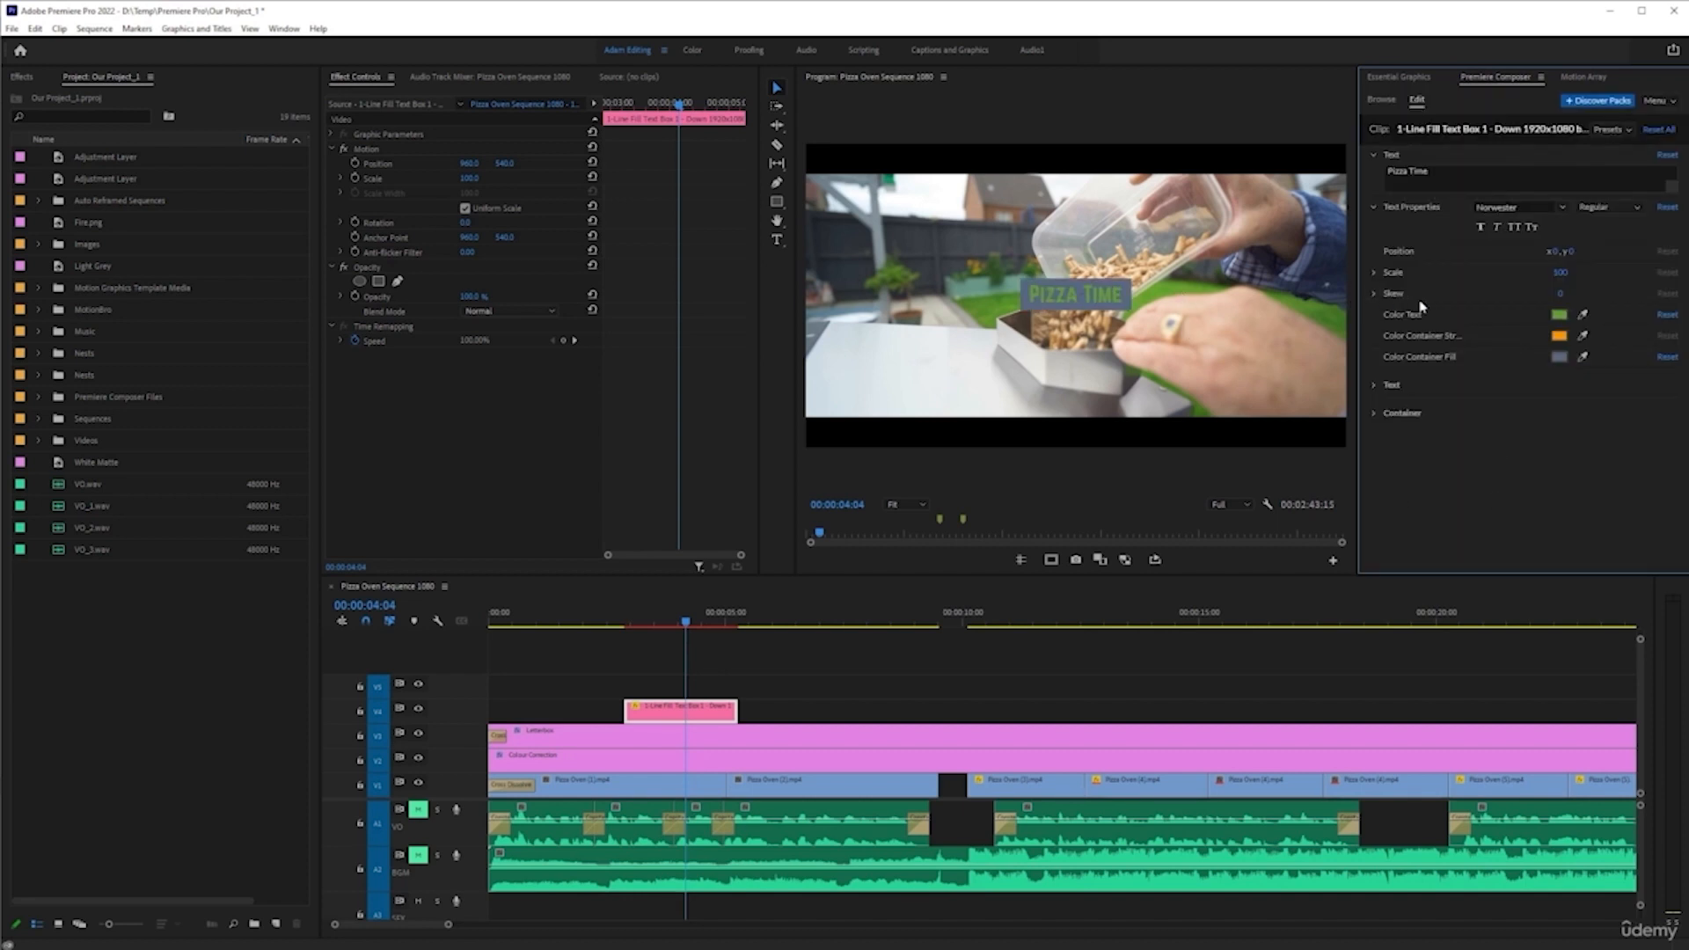
- Set the text color to white (ffffff)
{"action": "left_click", "coordinate": [1558, 314]}
{"action": "left_click", "coordinate": [1441, 367]}
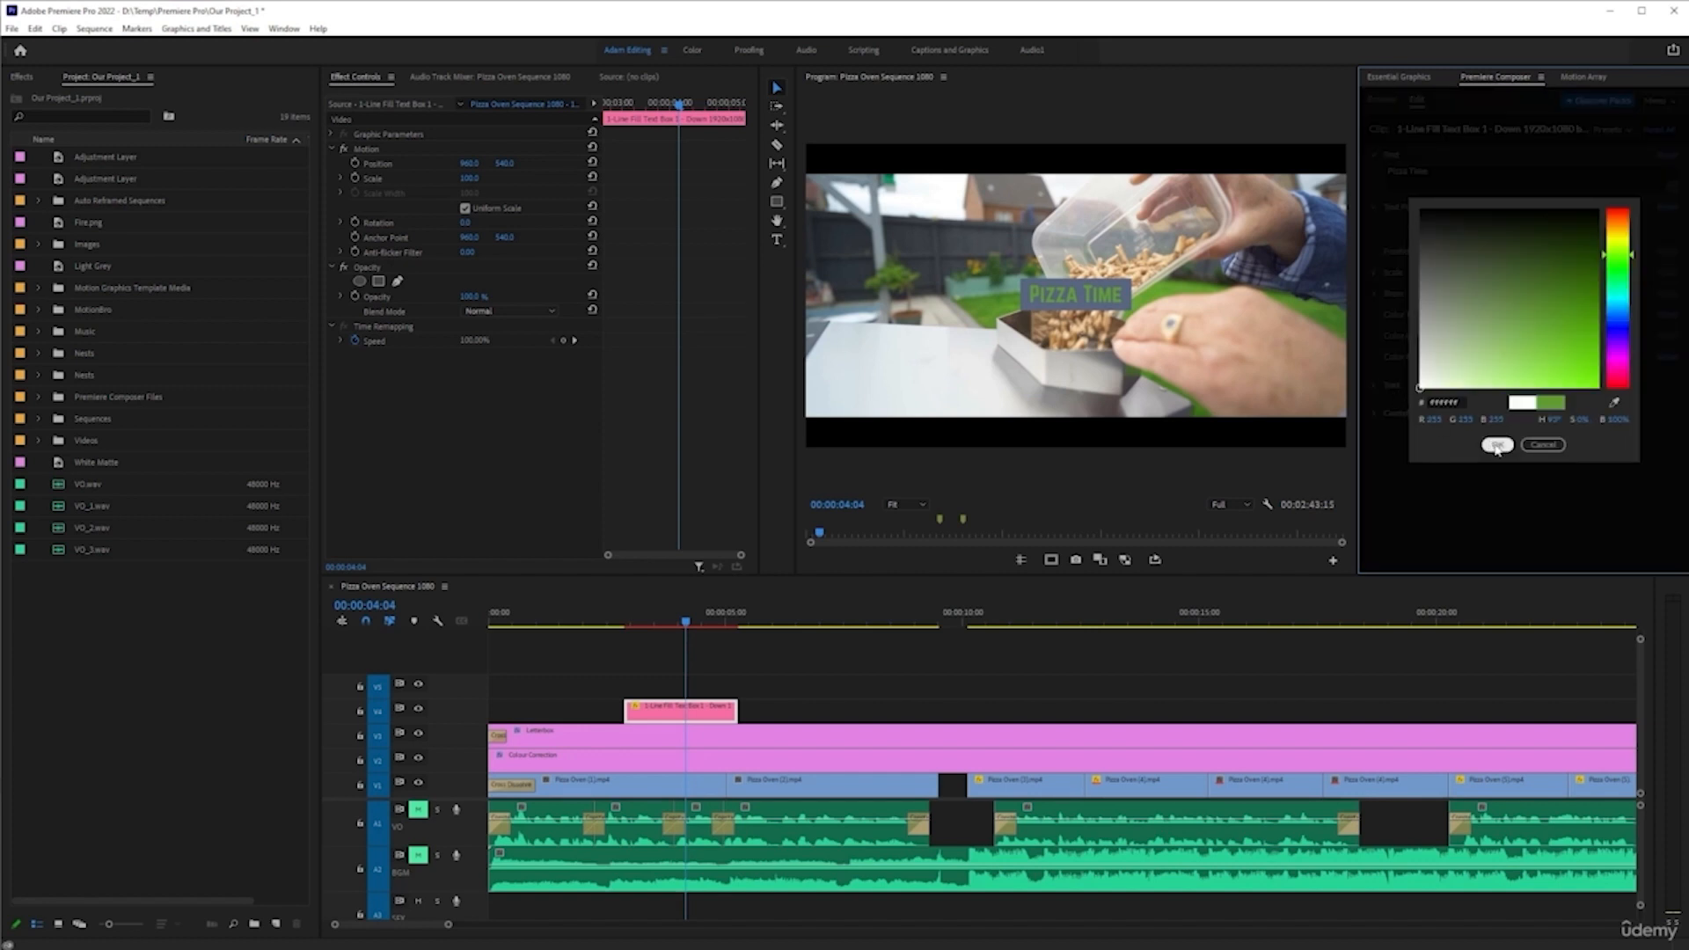
{"action": "left_click", "coordinate": [1496, 444]}
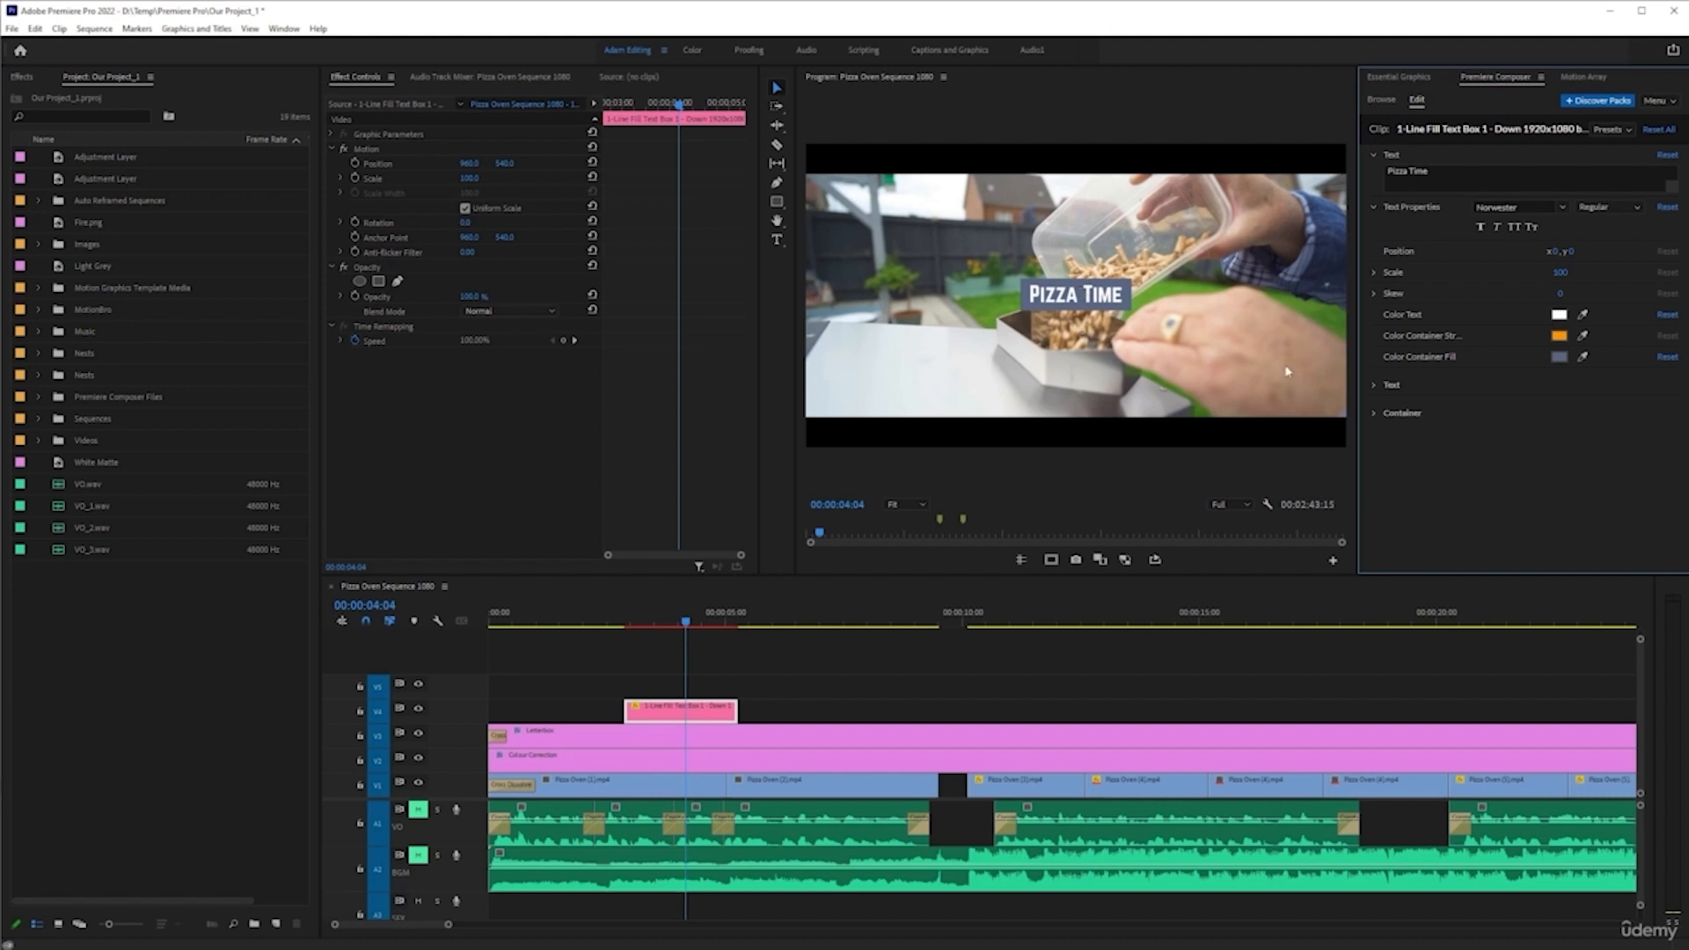
- Expand the Text and Container property groups to examine the tracking, corner, stroke, opacity and padding options
{"action": "left_click", "coordinate": [1374, 387]}
{"action": "left_click", "coordinate": [1374, 459]}
{"action": "scroll", "coordinate": [1473, 435], "scroll_direction": "down", "scroll_amount": 1}
{"action": "scroll", "coordinate": [1476, 444], "scroll_direction": "up", "scroll_amount": 1}
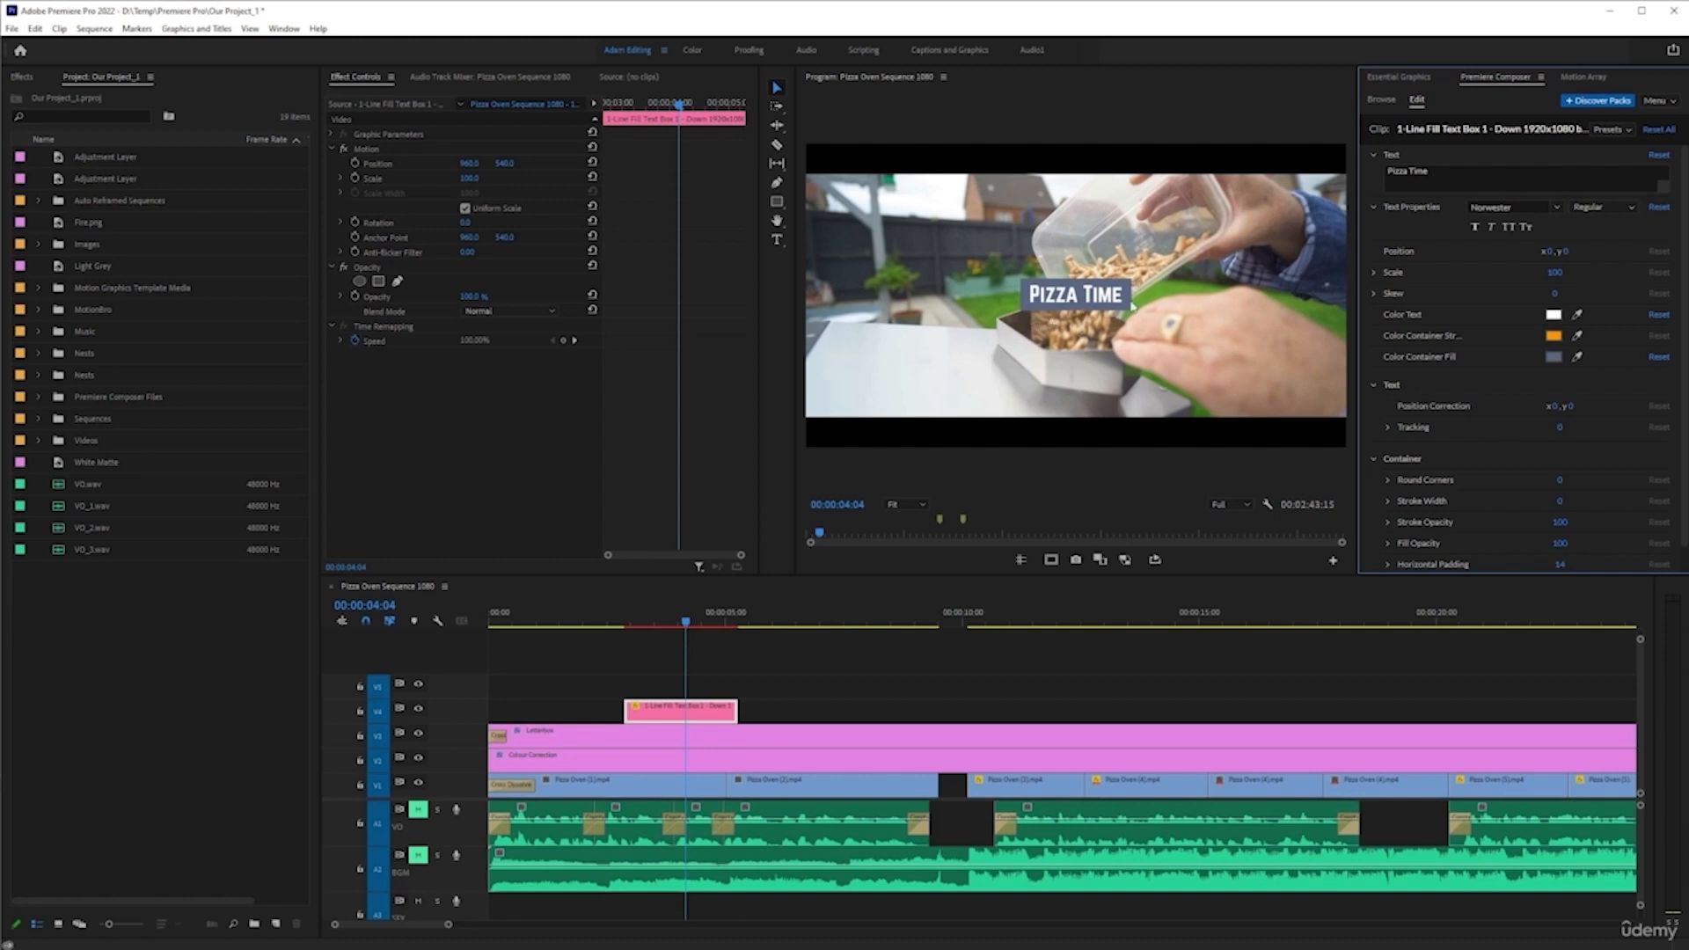
- Find the Drop Shadow effect in the effects library and apply it to the Pizza Time text box clip
{"action": "left_click", "coordinate": [24, 78]}
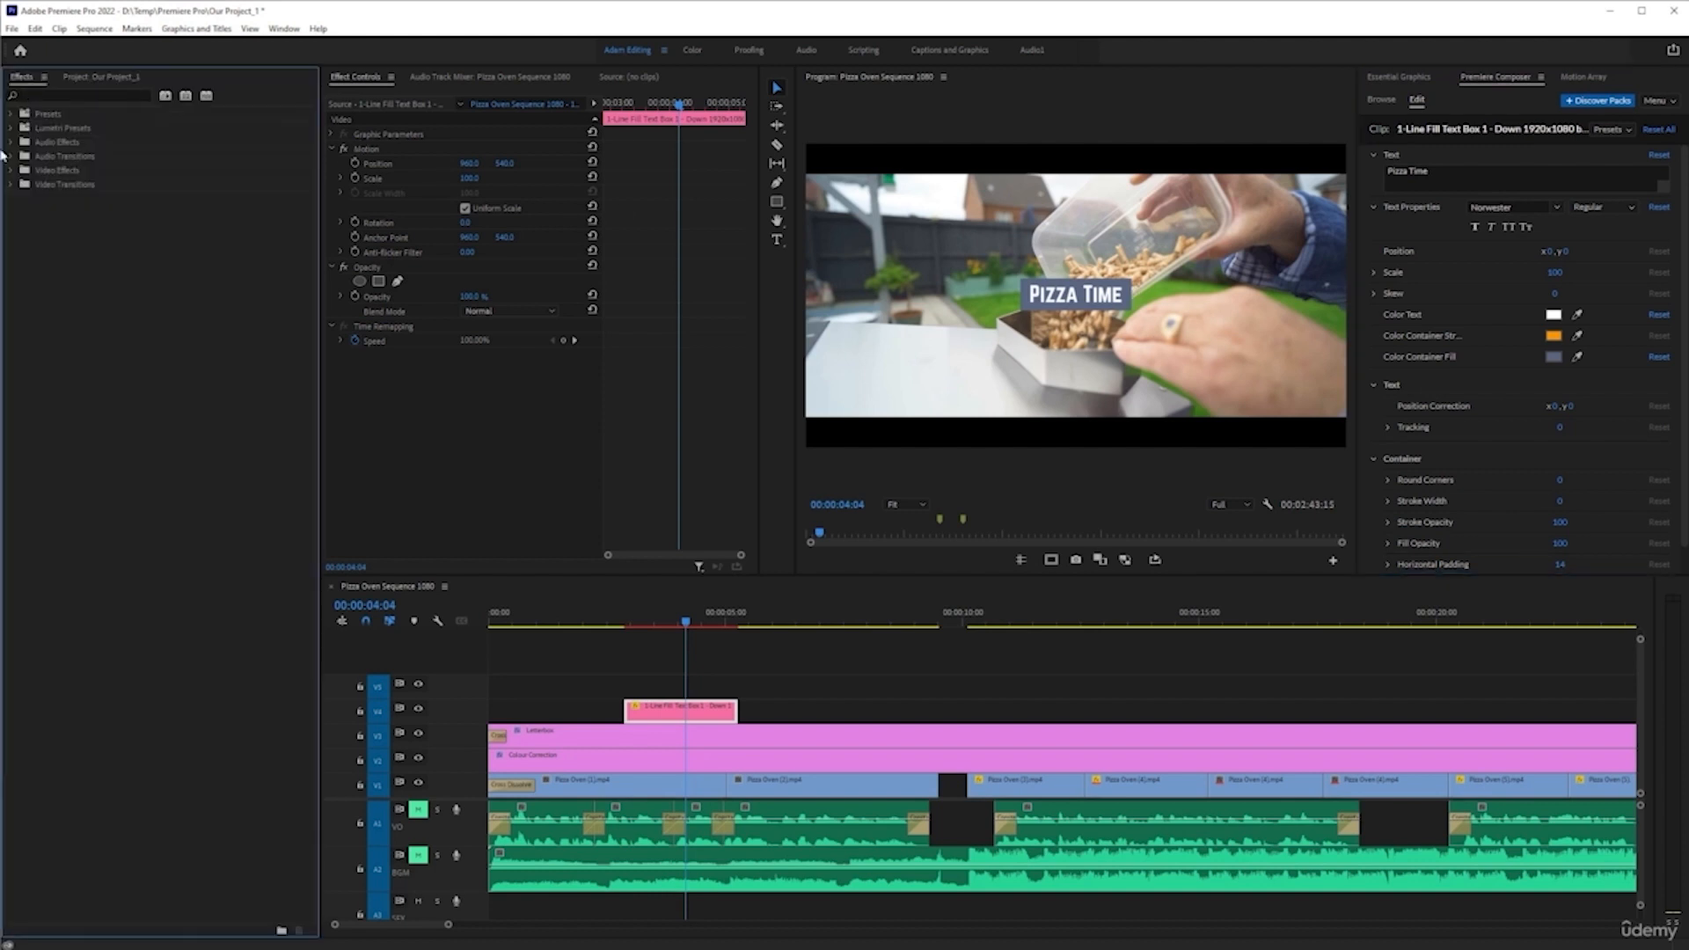
{"action": "left_click", "coordinate": [116, 93]}
{"action": "type", "text": "drop"}
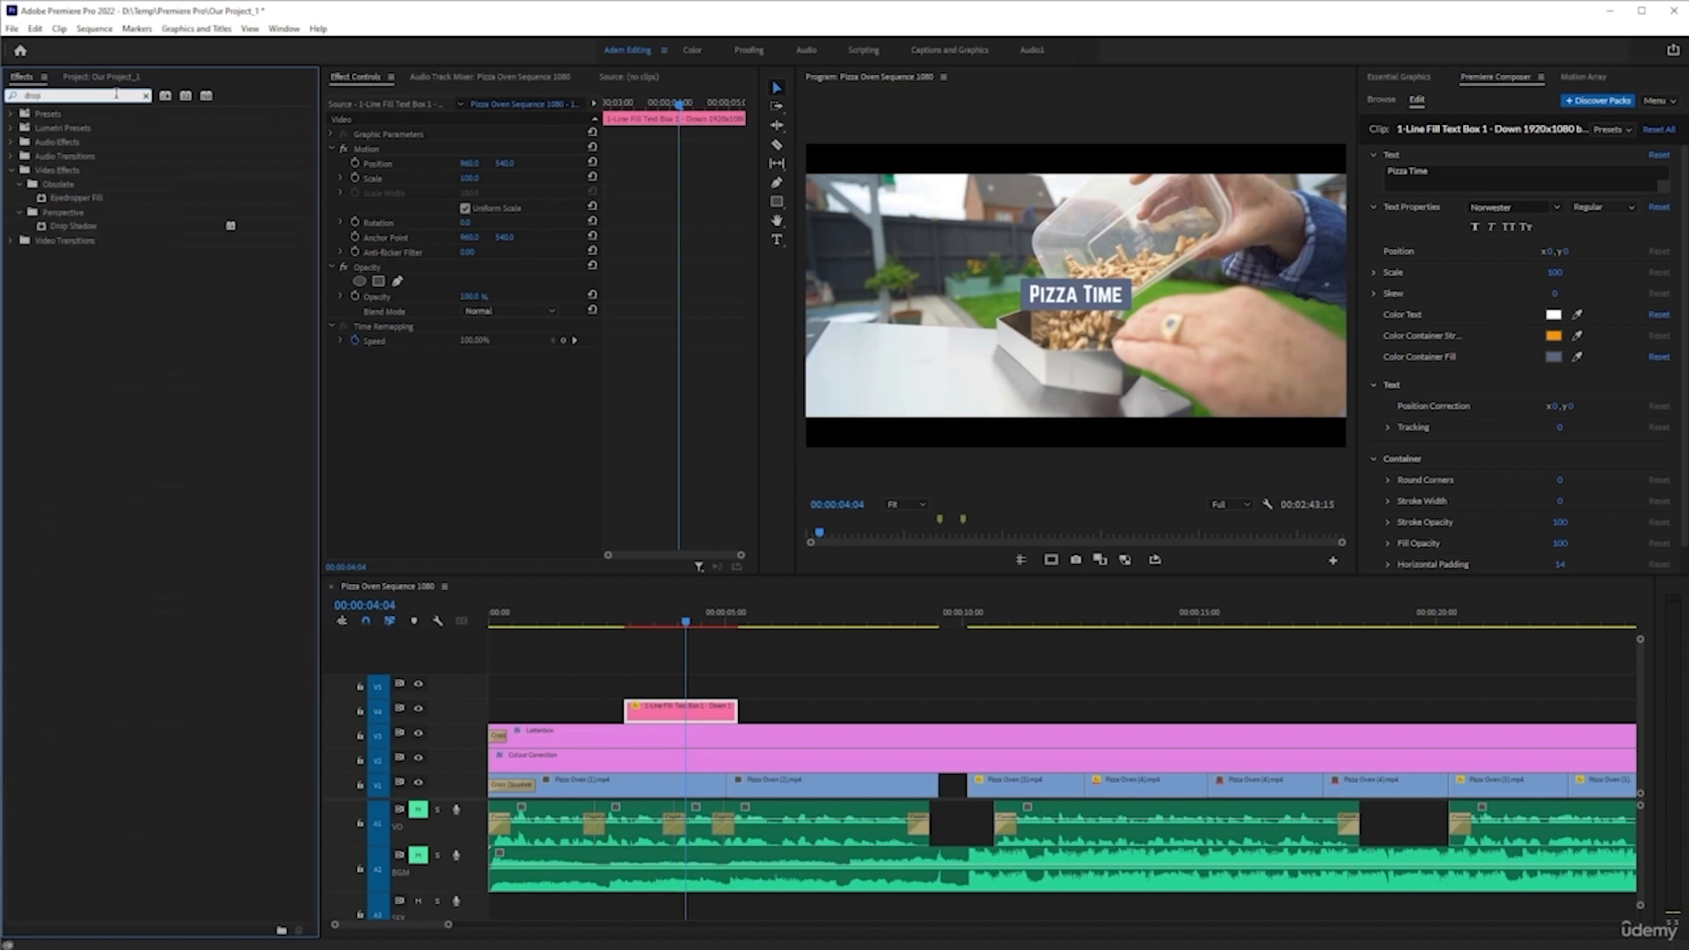
{"action": "left_click_drag", "start_coordinate": [51, 232], "coordinate": [672, 709]}
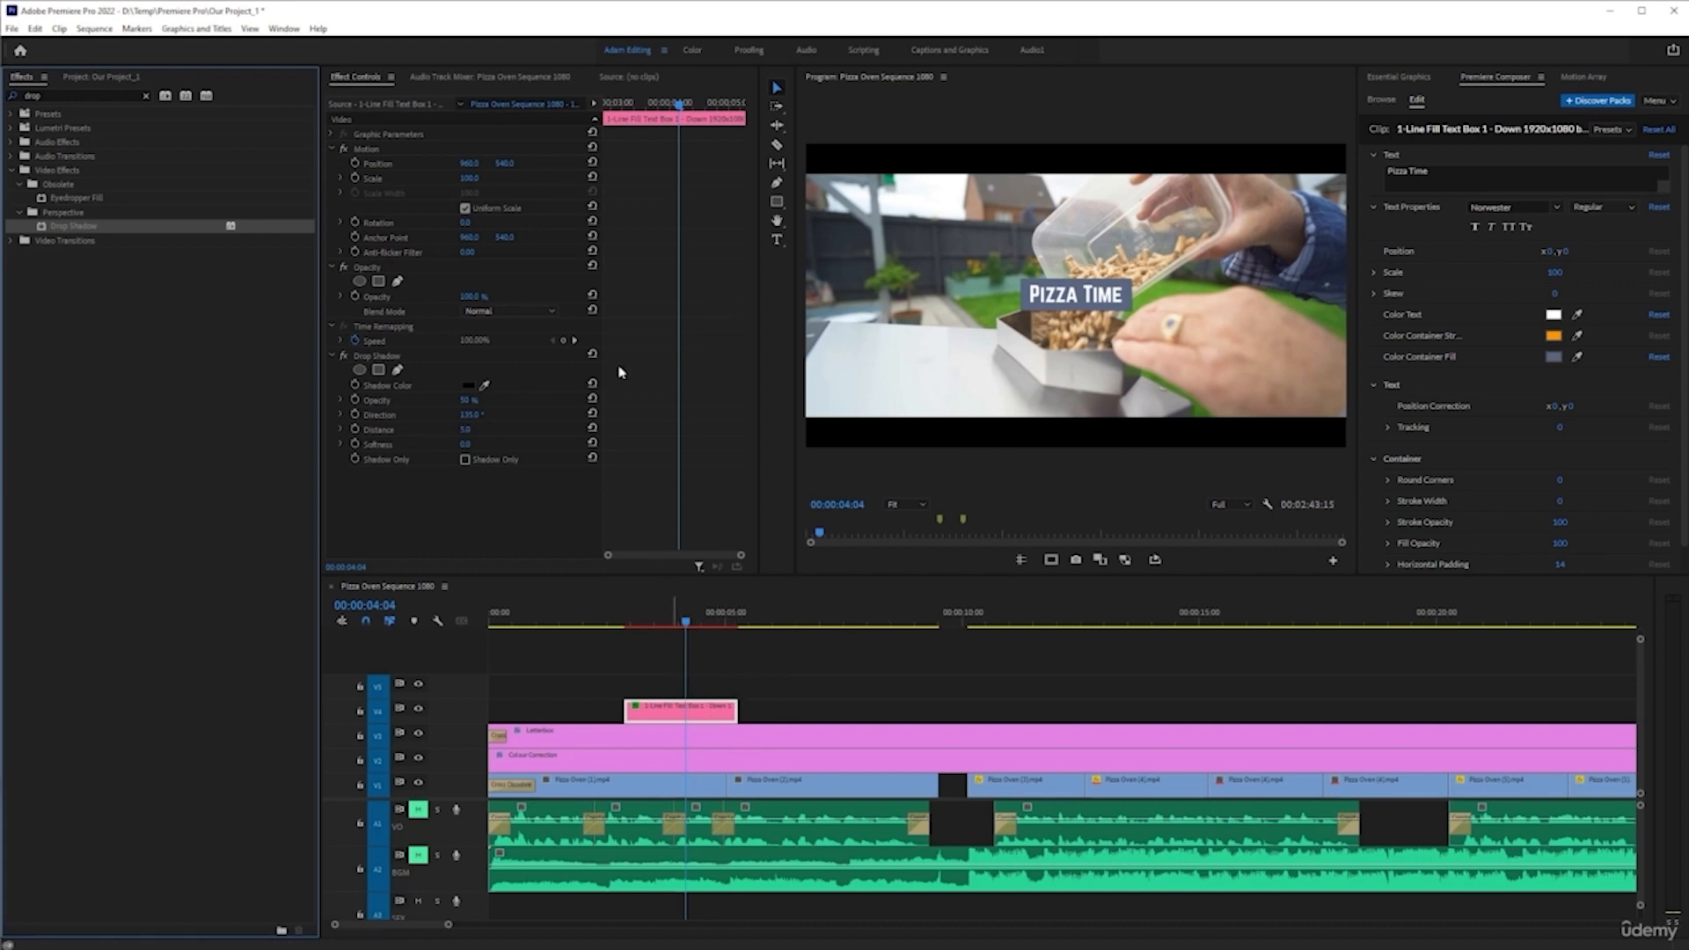
- Set the drop shadow's opacity to 100%, distance to 11 and softness to 40, and play back the text box animation
{"action": "left_click_drag", "start_coordinate": [468, 400], "coordinate": [709, 402]}
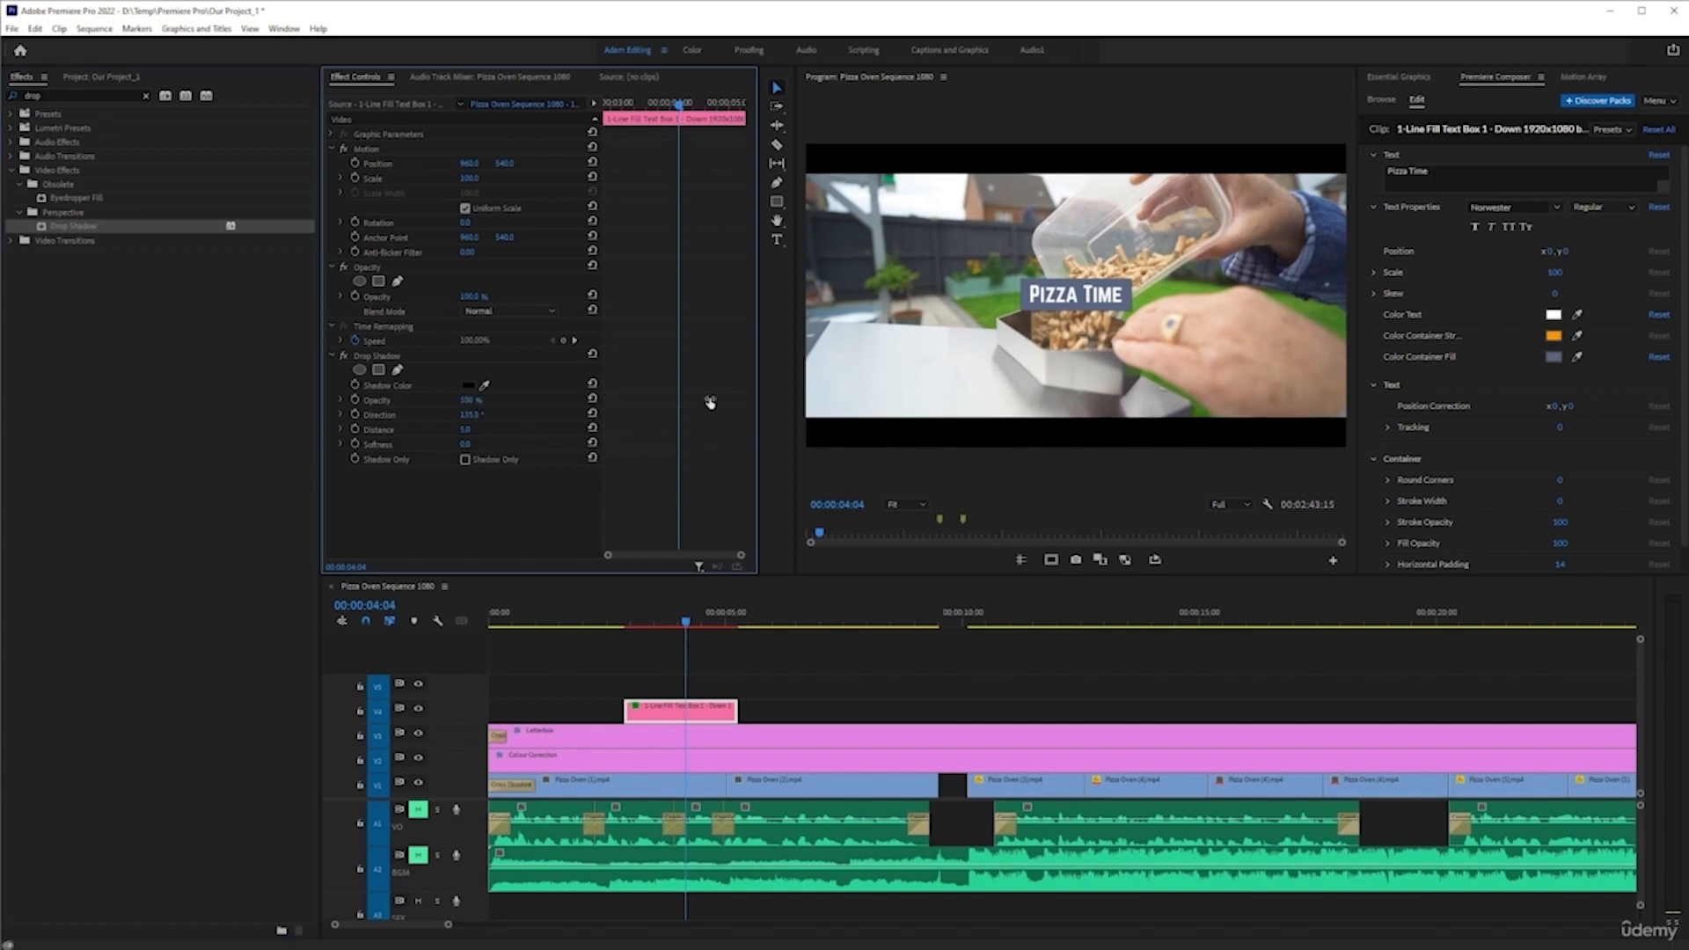
{"action": "mouse_move", "coordinate": [469, 431]}
{"action": "left_mouse_down"}
{"action": "mouse_move", "coordinate": [532, 440]}
{"action": "mouse_move", "coordinate": [479, 430]}
{"action": "mouse_move", "coordinate": [523, 447]}
{"action": "mouse_move", "coordinate": [480, 447]}
{"action": "left_mouse_up"}
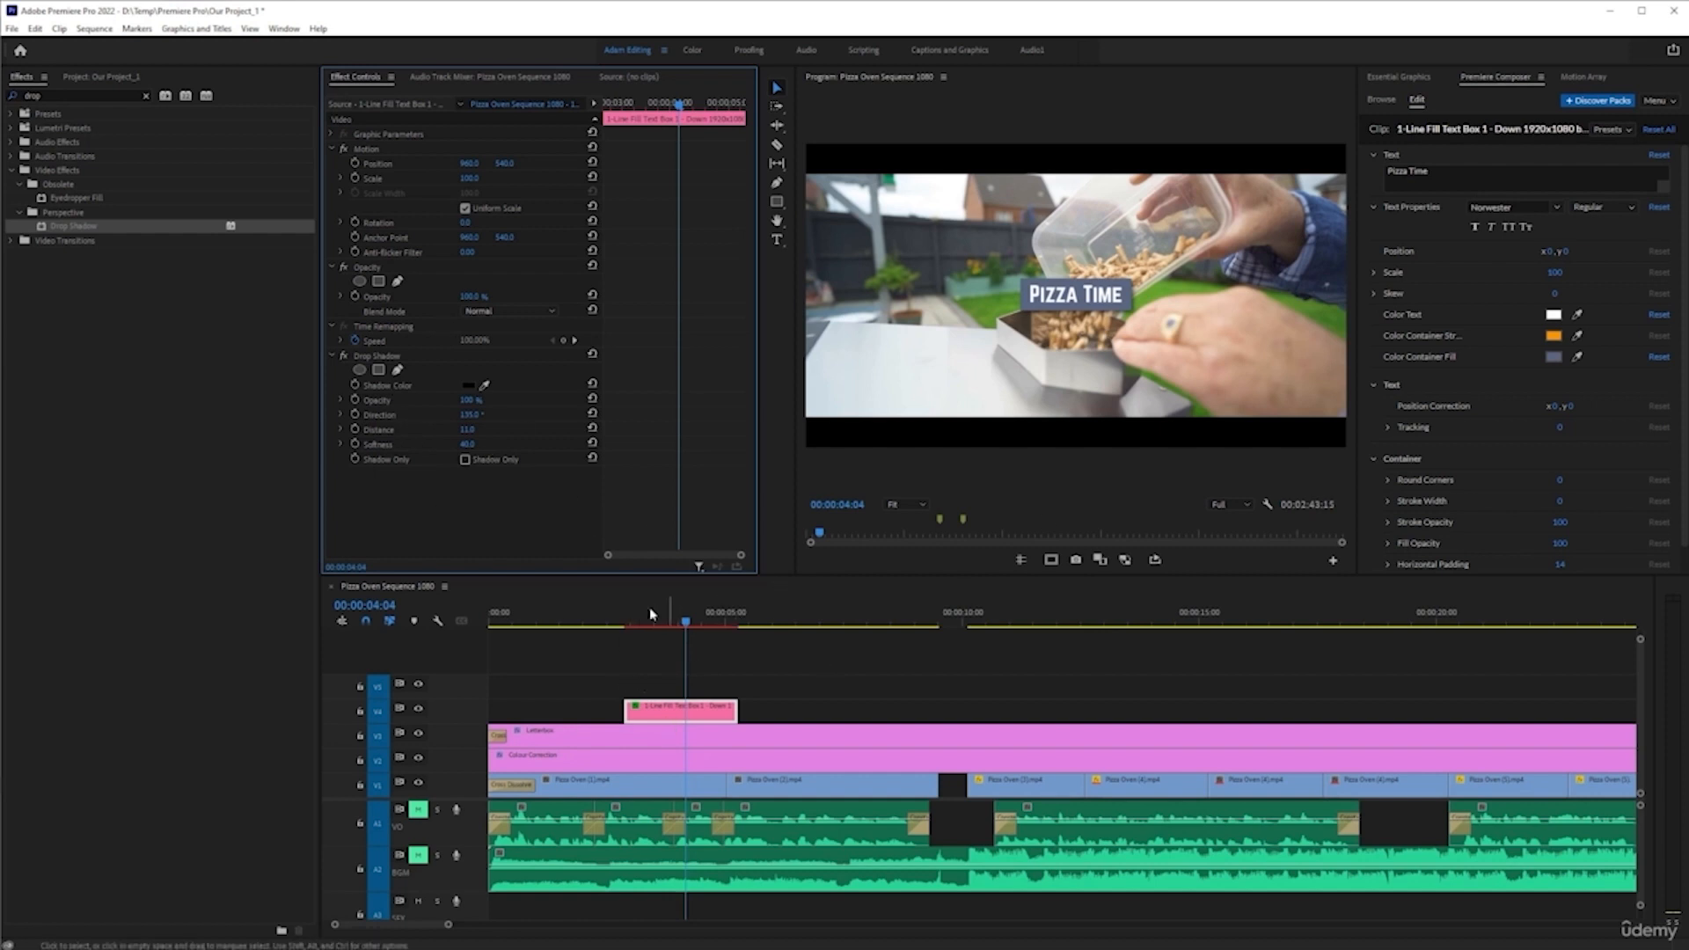
{"action": "left_click", "coordinate": [587, 623]}
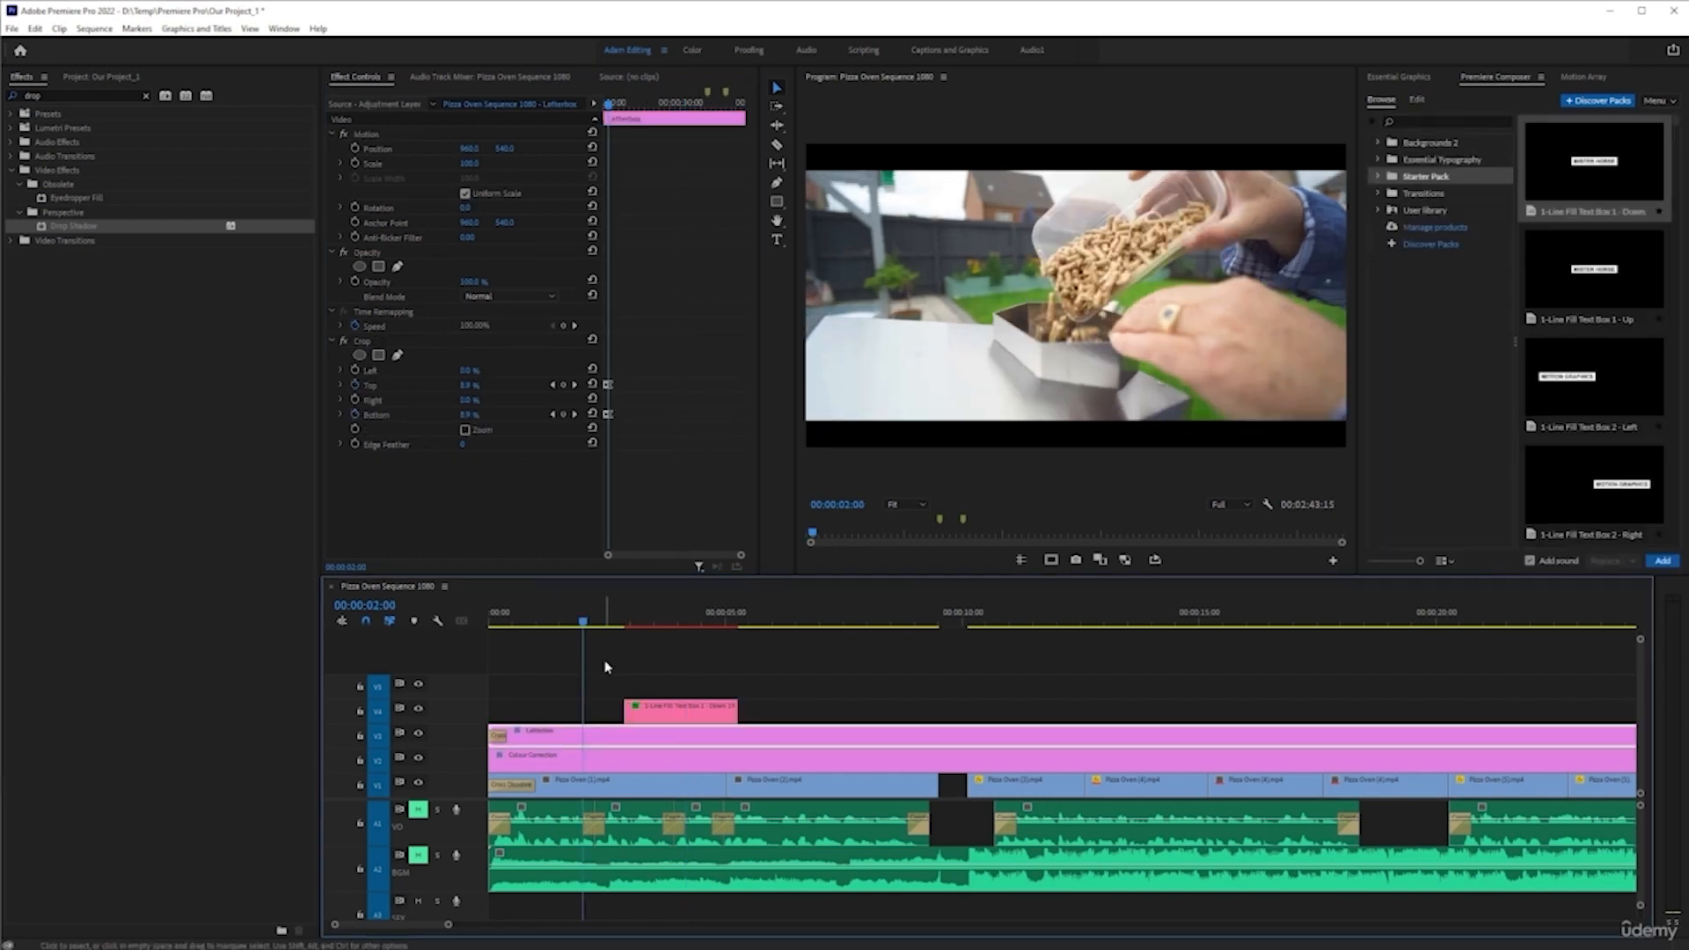
{"action": "key", "text": "space"}
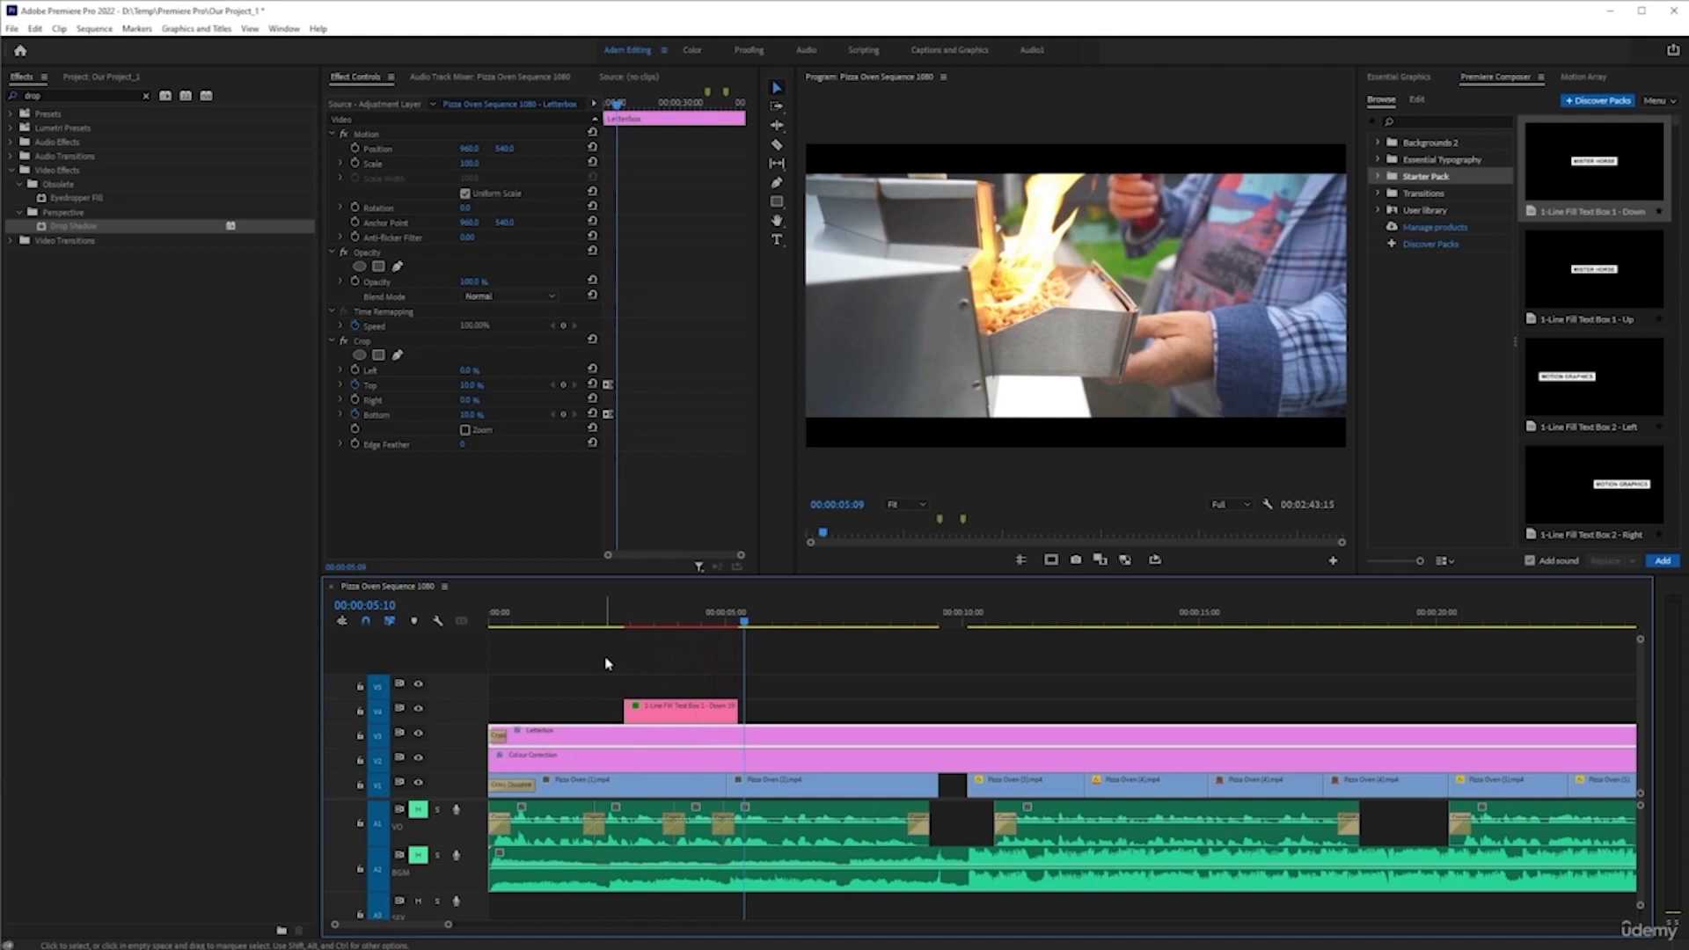
- Remove the Drop Shadow effect from the Pizza Time text box clip
{"action": "left_click", "coordinate": [686, 615]}
{"action": "left_click", "coordinate": [691, 708]}
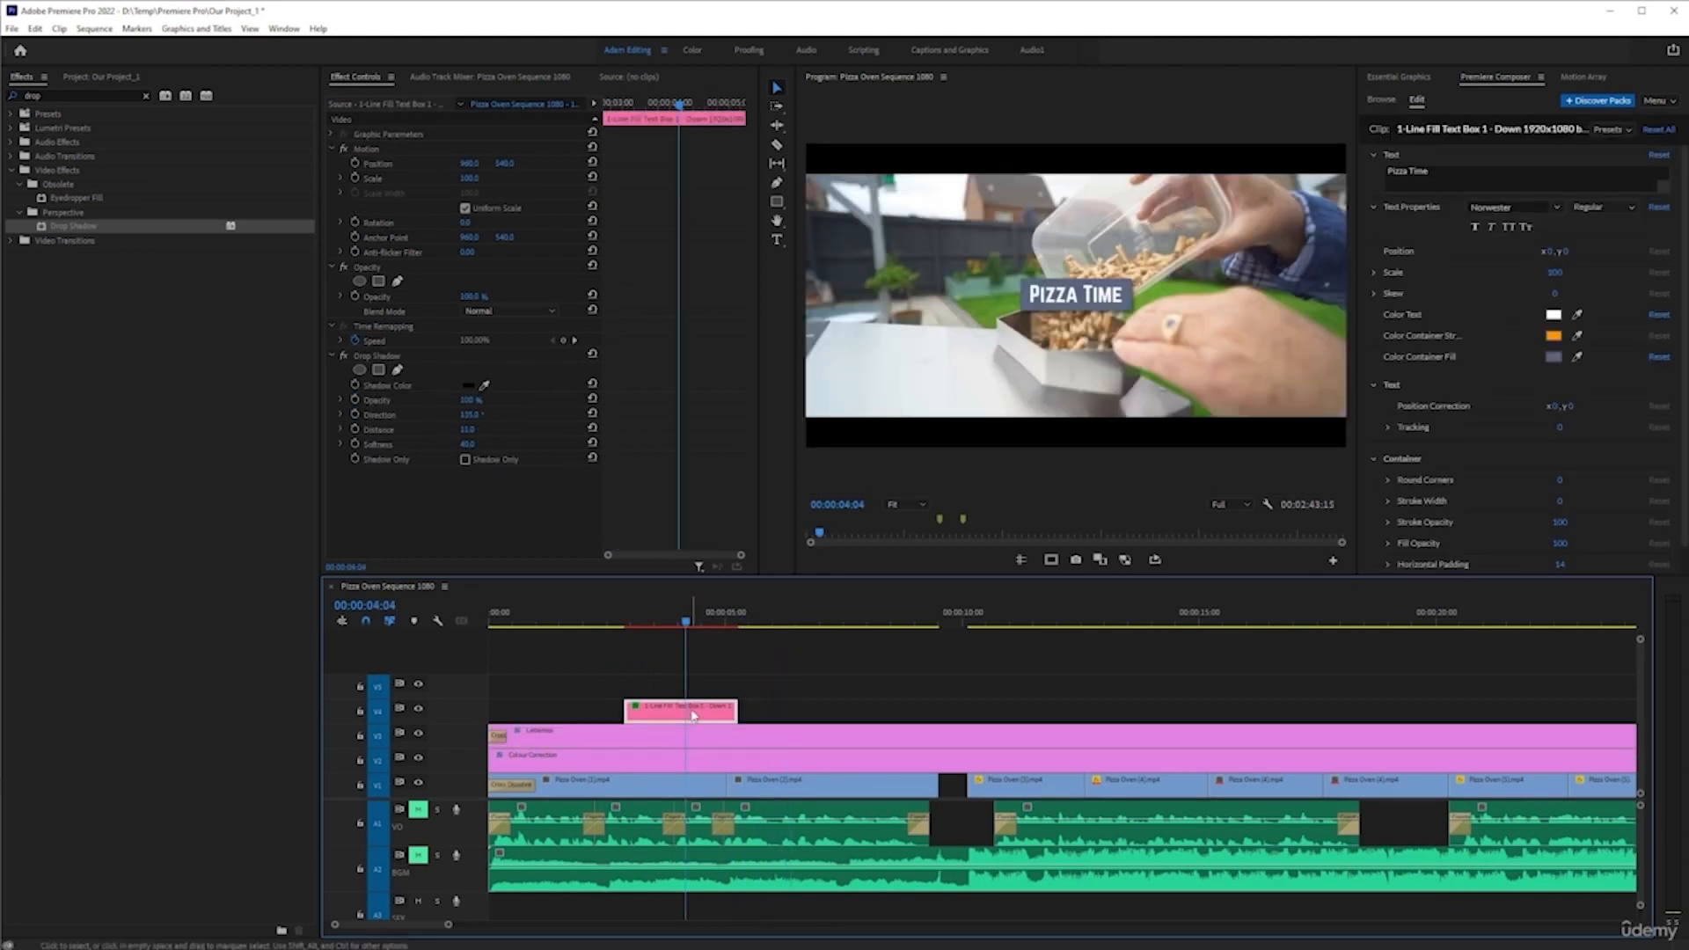
{"action": "left_click", "coordinate": [381, 357]}
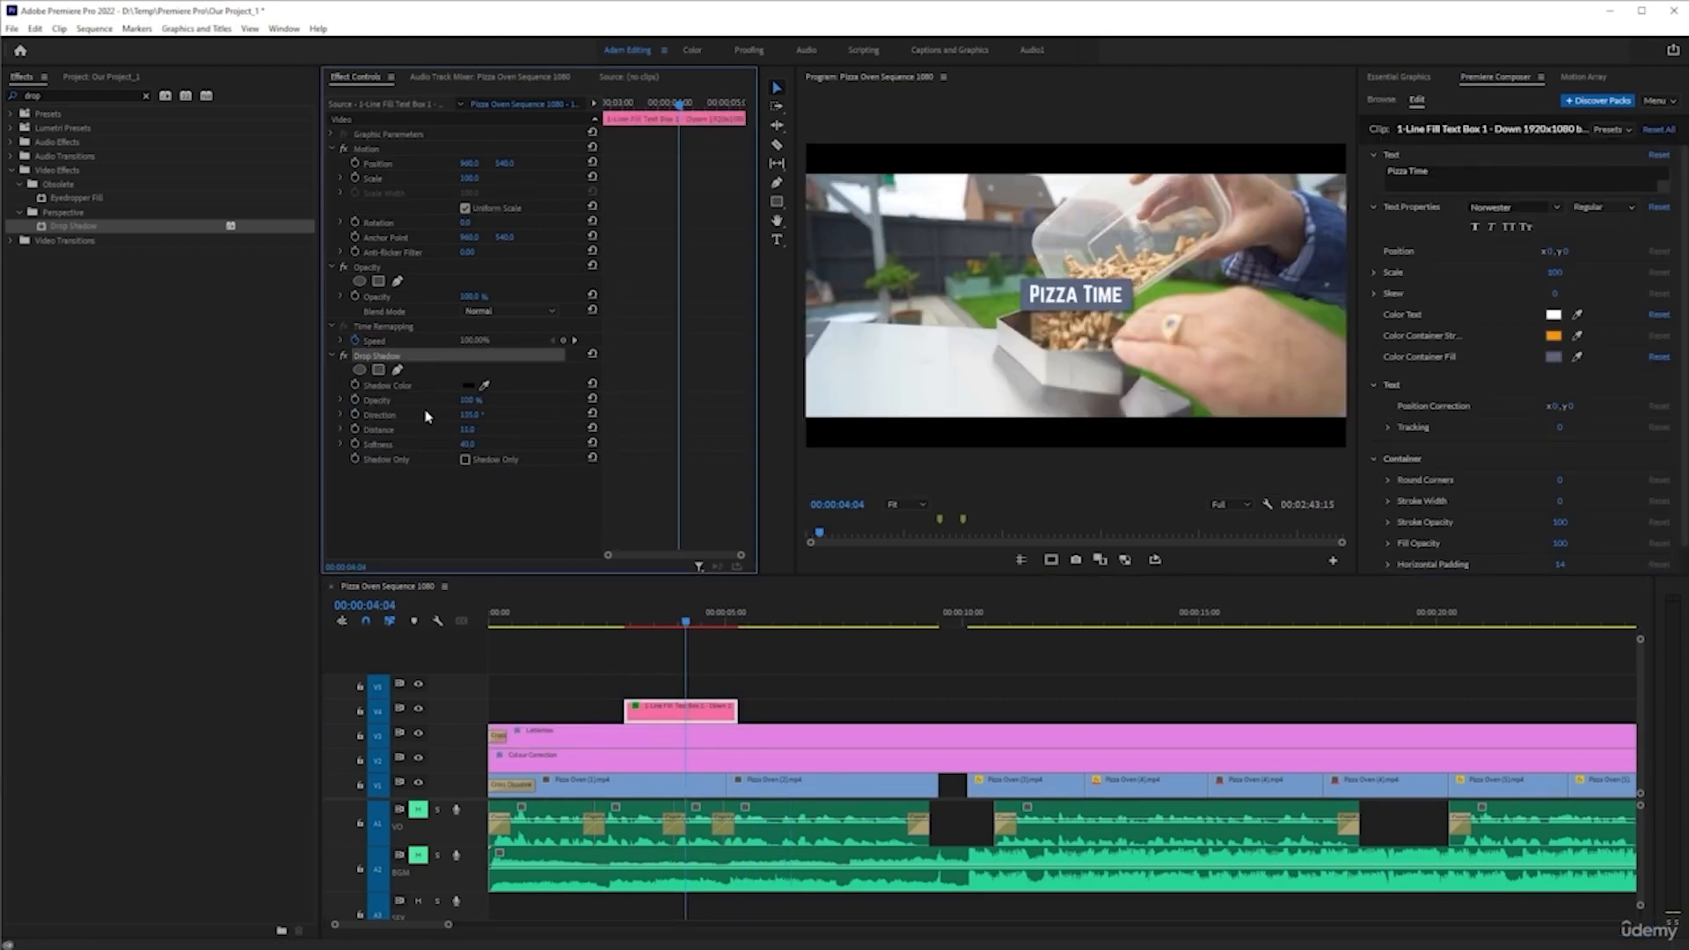
{"action": "key", "text": "Delete"}
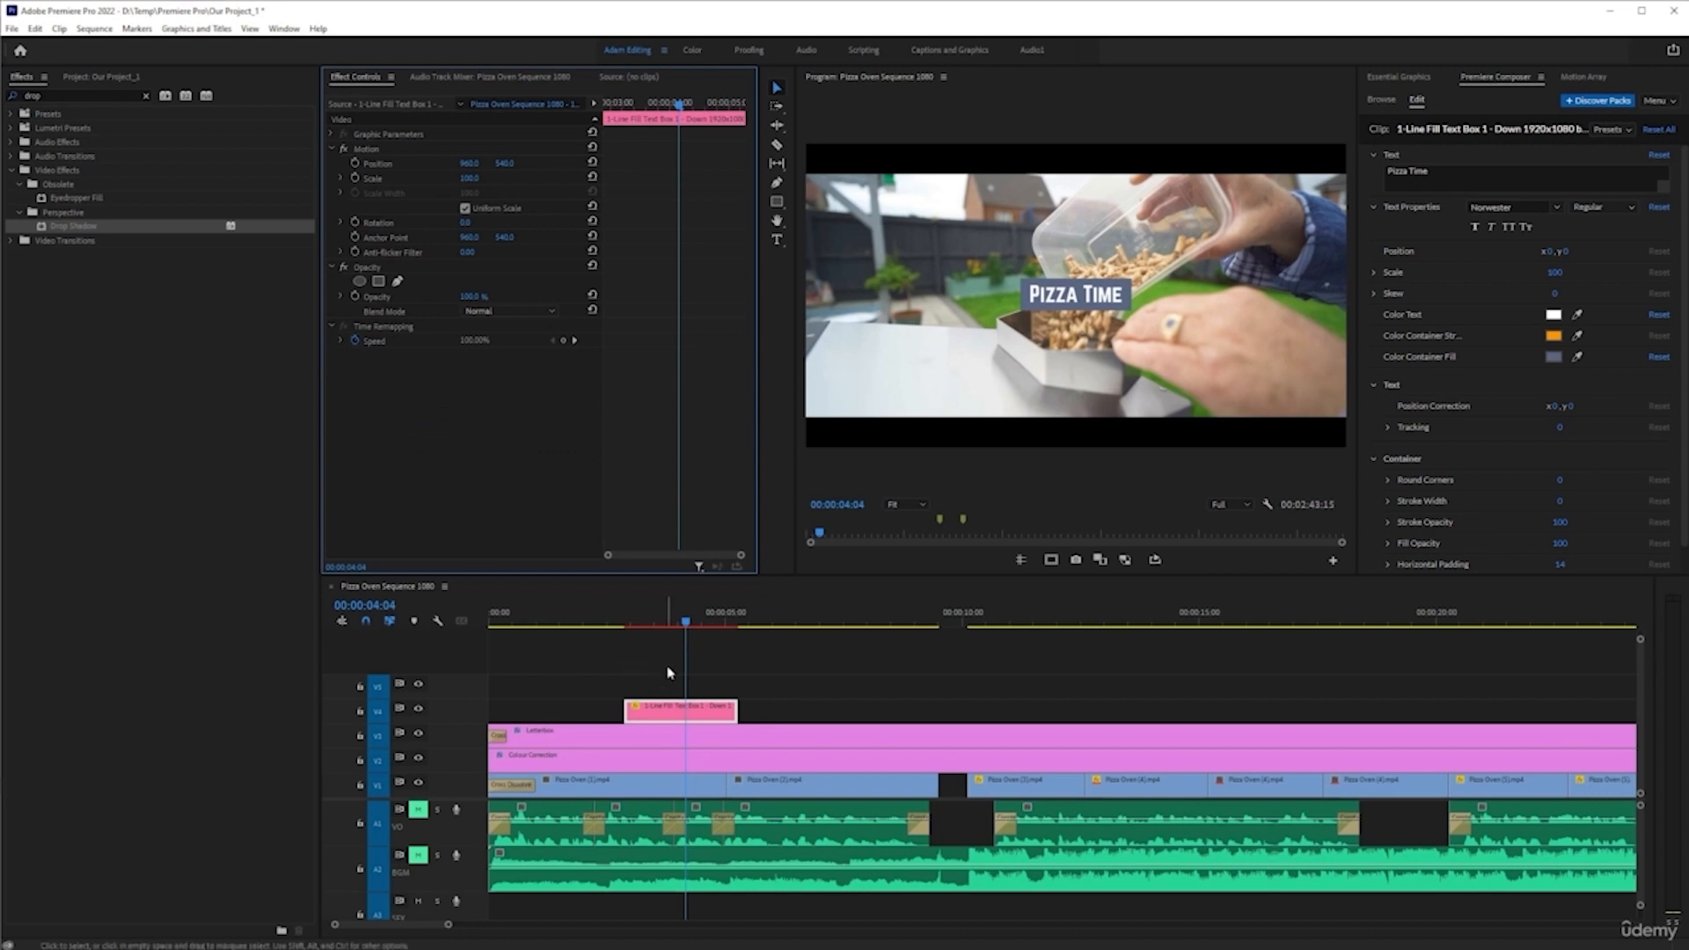
{"action": "left_click", "coordinate": [736, 697]}
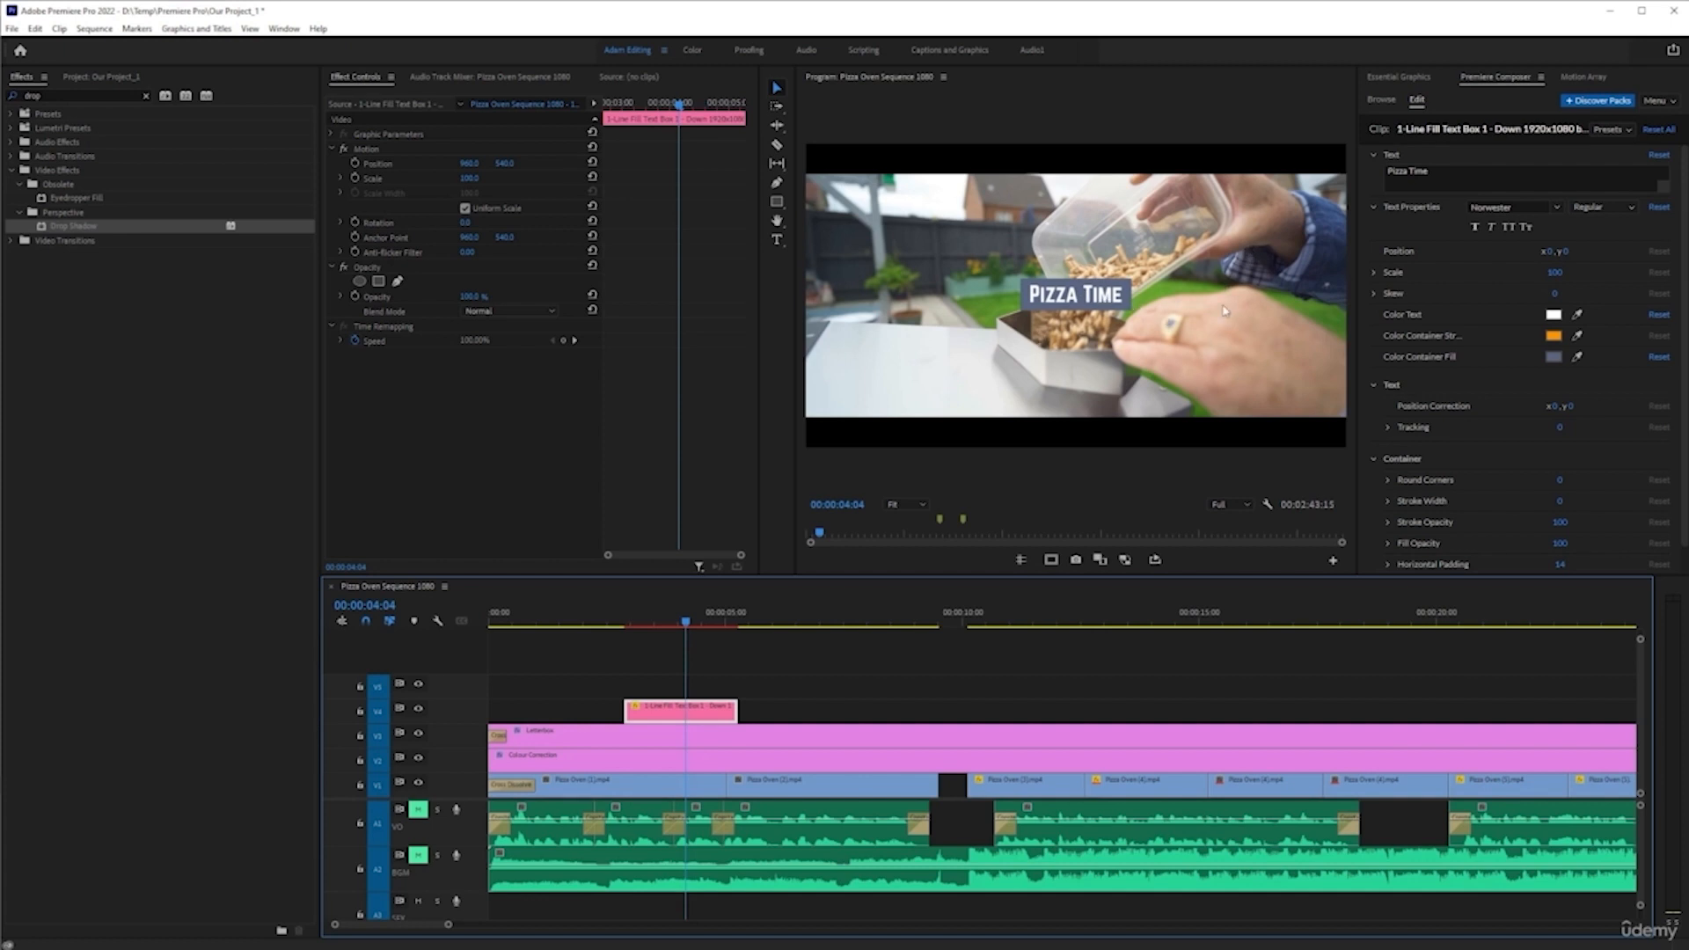
- Scale the text box to about 192, reposition it at x -540, y 277, and play back its animation
{"action": "left_click", "coordinate": [1555, 271]}
{"action": "left_click_drag", "start_coordinate": [1572, 271], "coordinate": [1618, 268]}
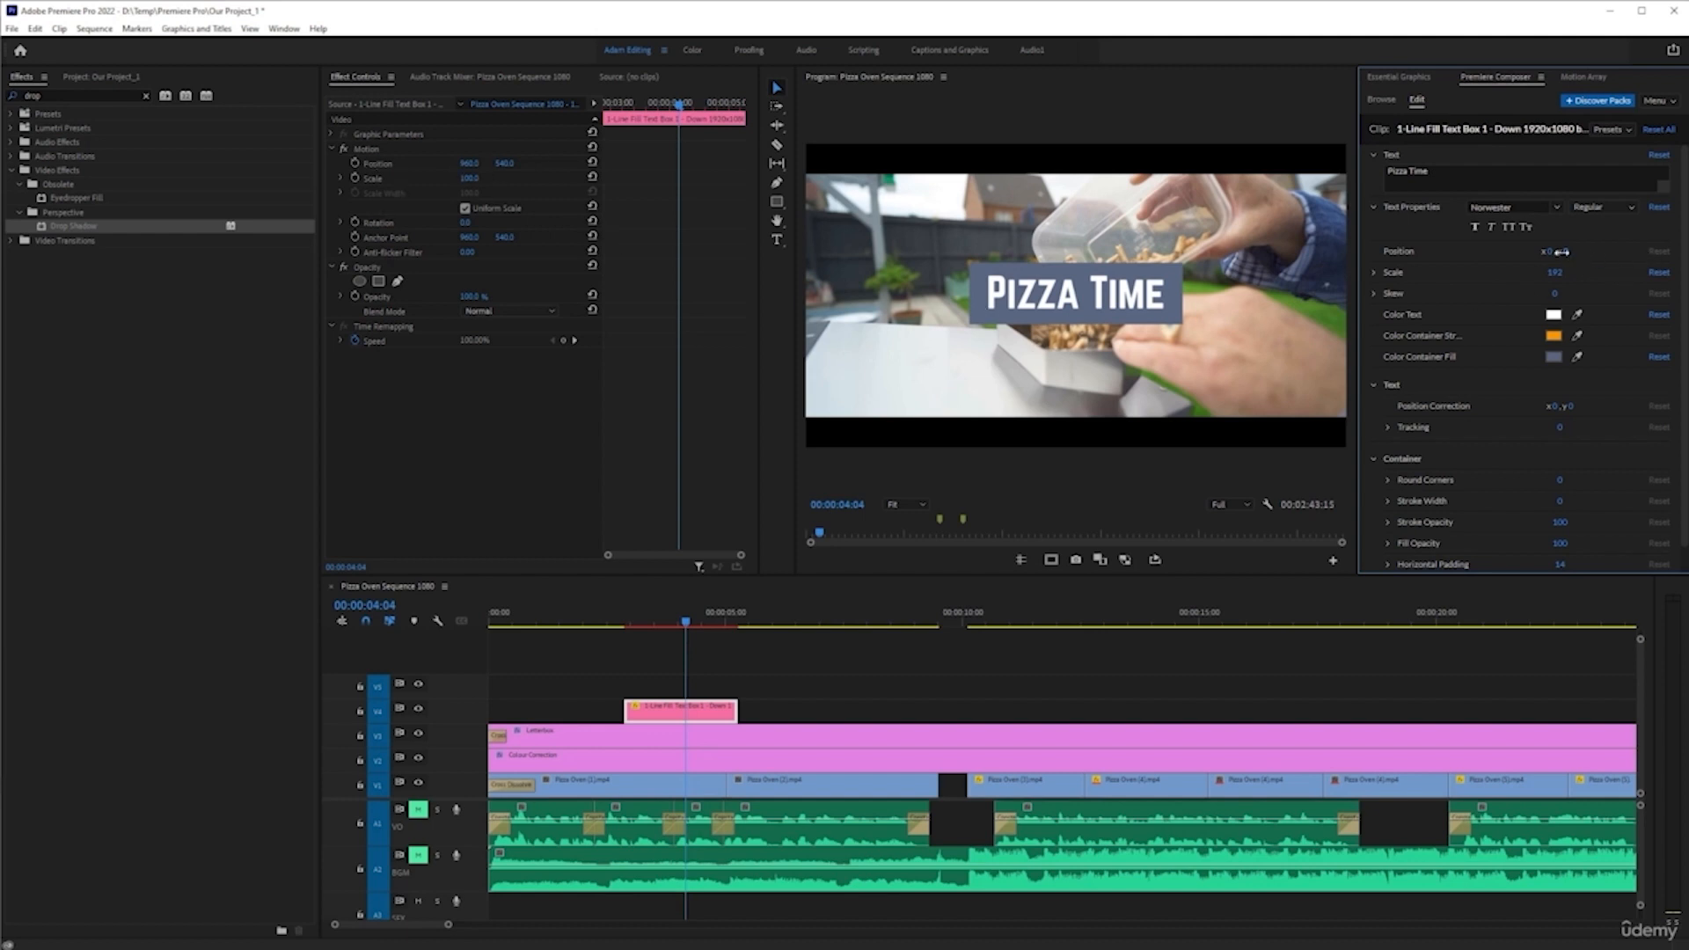
{"action": "left_click_drag", "start_coordinate": [1548, 251], "coordinate": [1178, 260]}
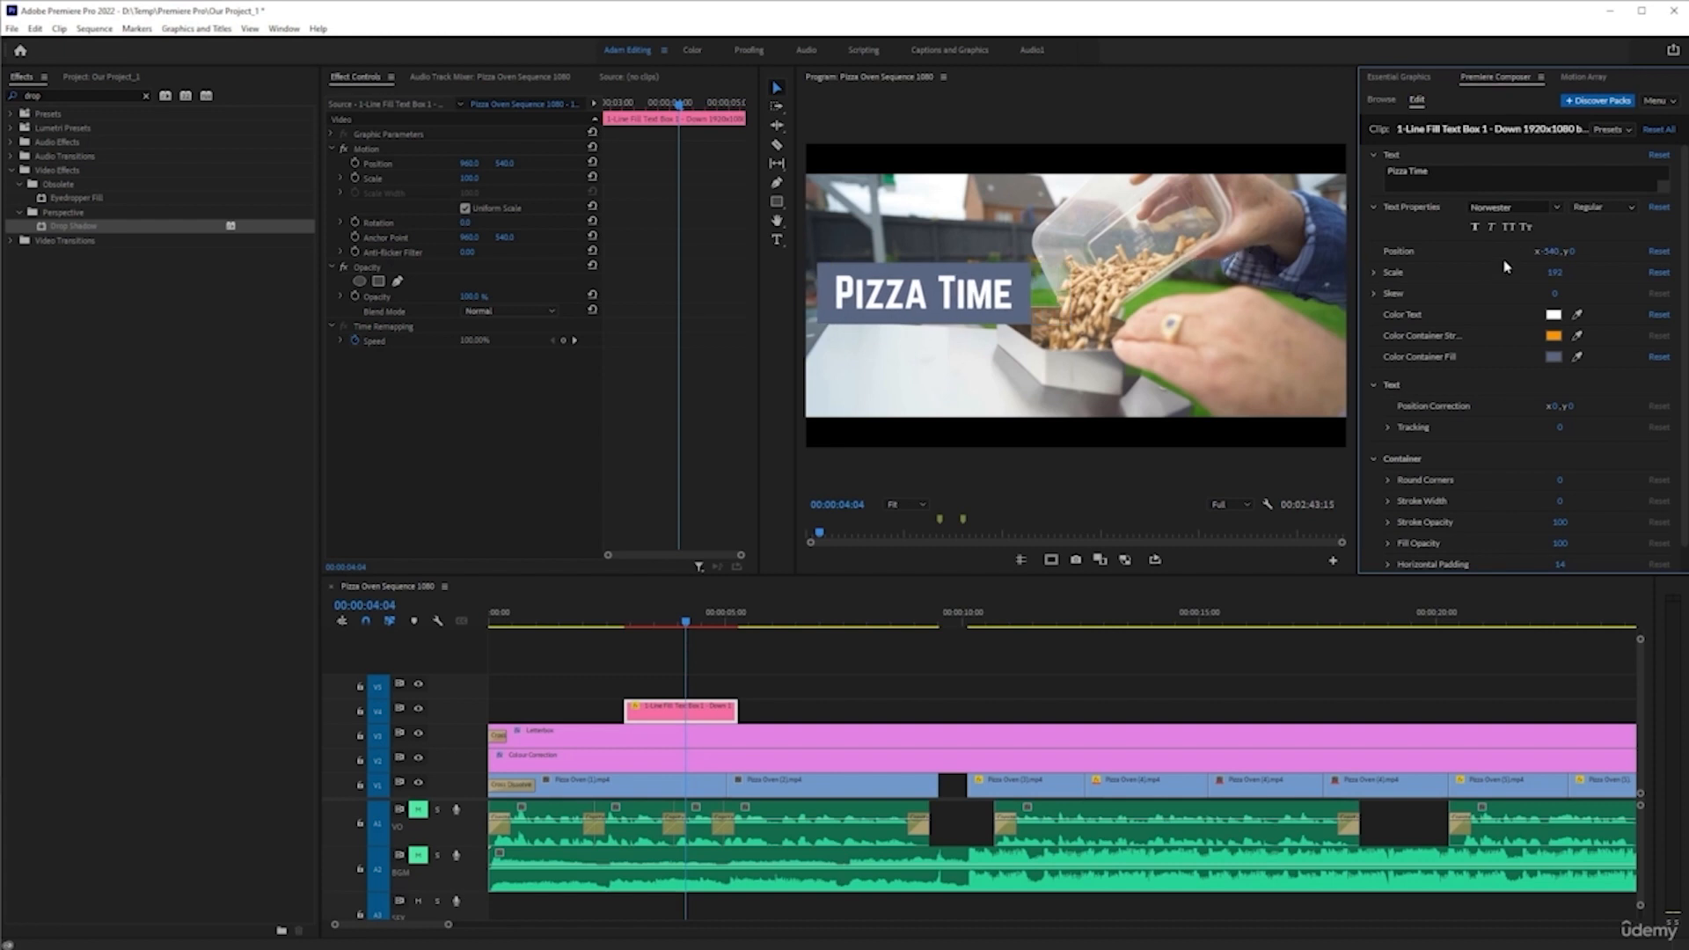
{"action": "left_click_drag", "start_coordinate": [1570, 252], "coordinate": [1666, 255]}
{"action": "left_click", "coordinate": [603, 632]}
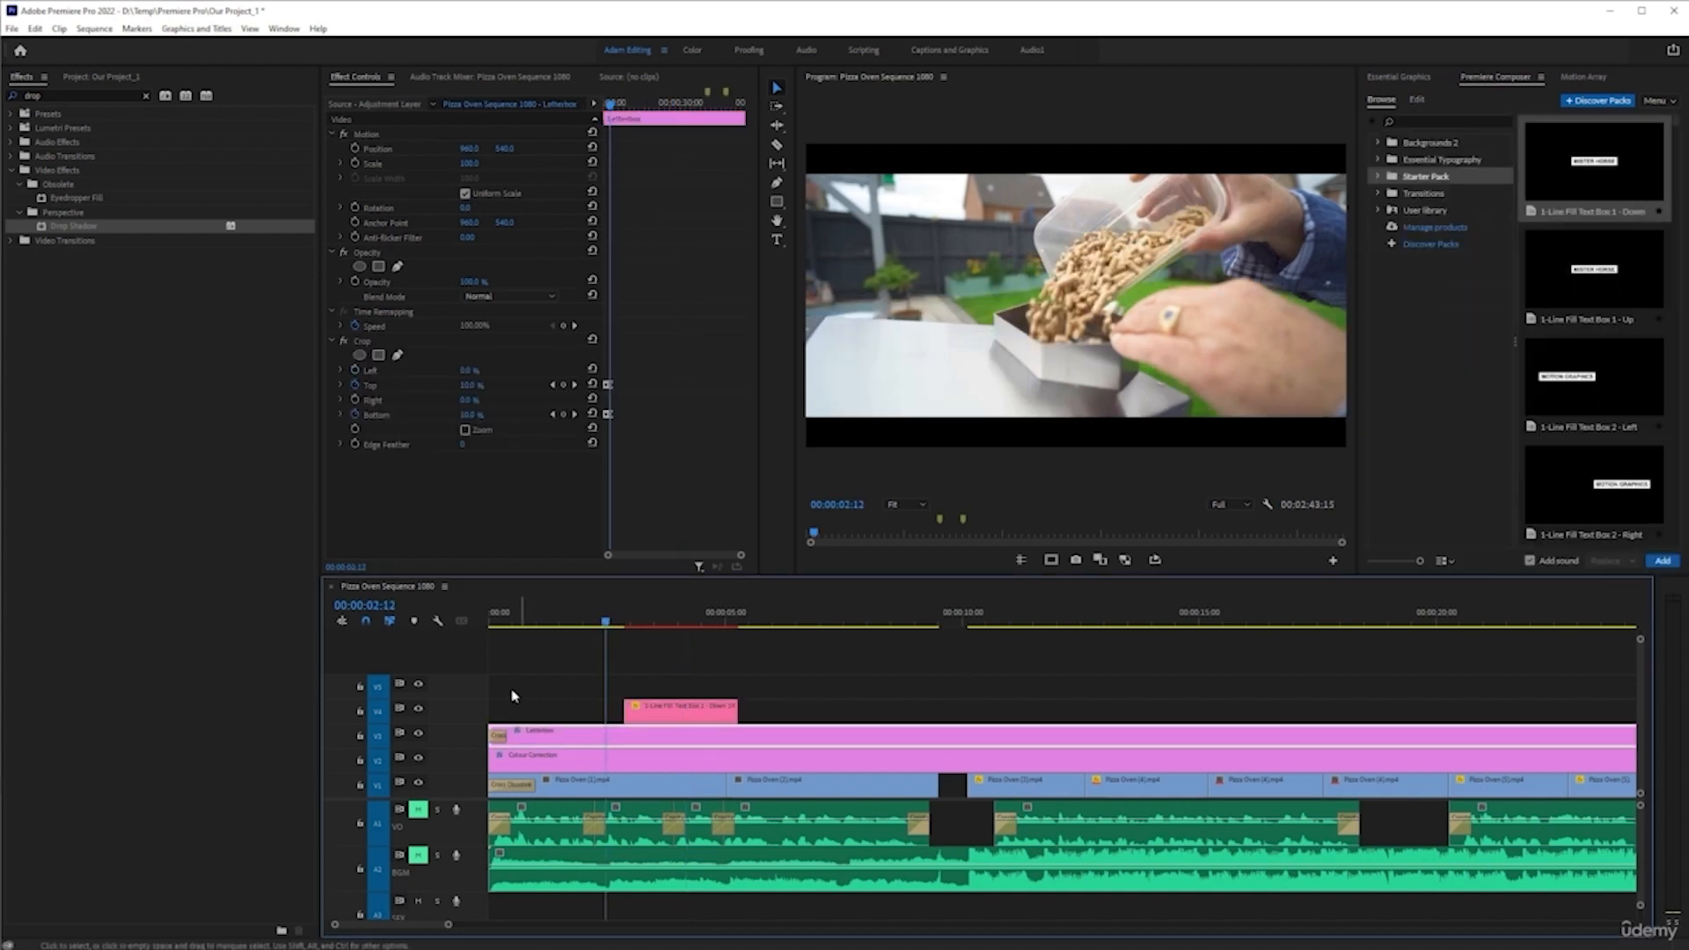
{"action": "key", "text": "space"}
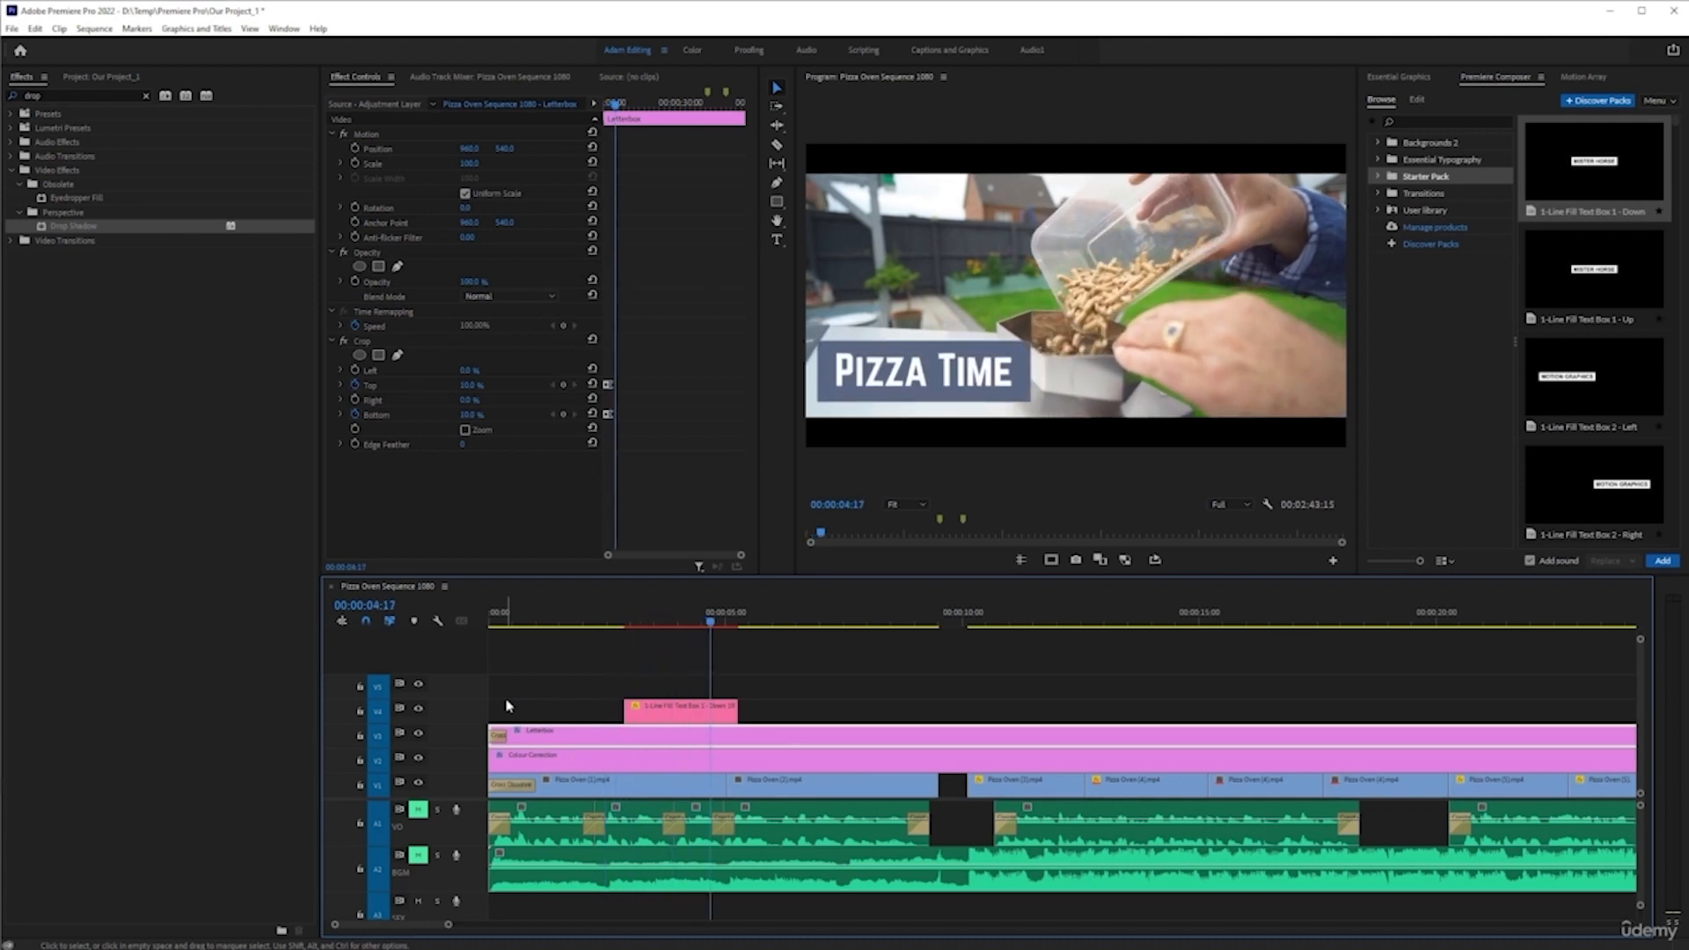
- Try extending the end of the text box clip to about 6 seconds, and undo the extension
{"action": "left_click", "coordinate": [686, 610]}
{"action": "left_click", "coordinate": [710, 714]}
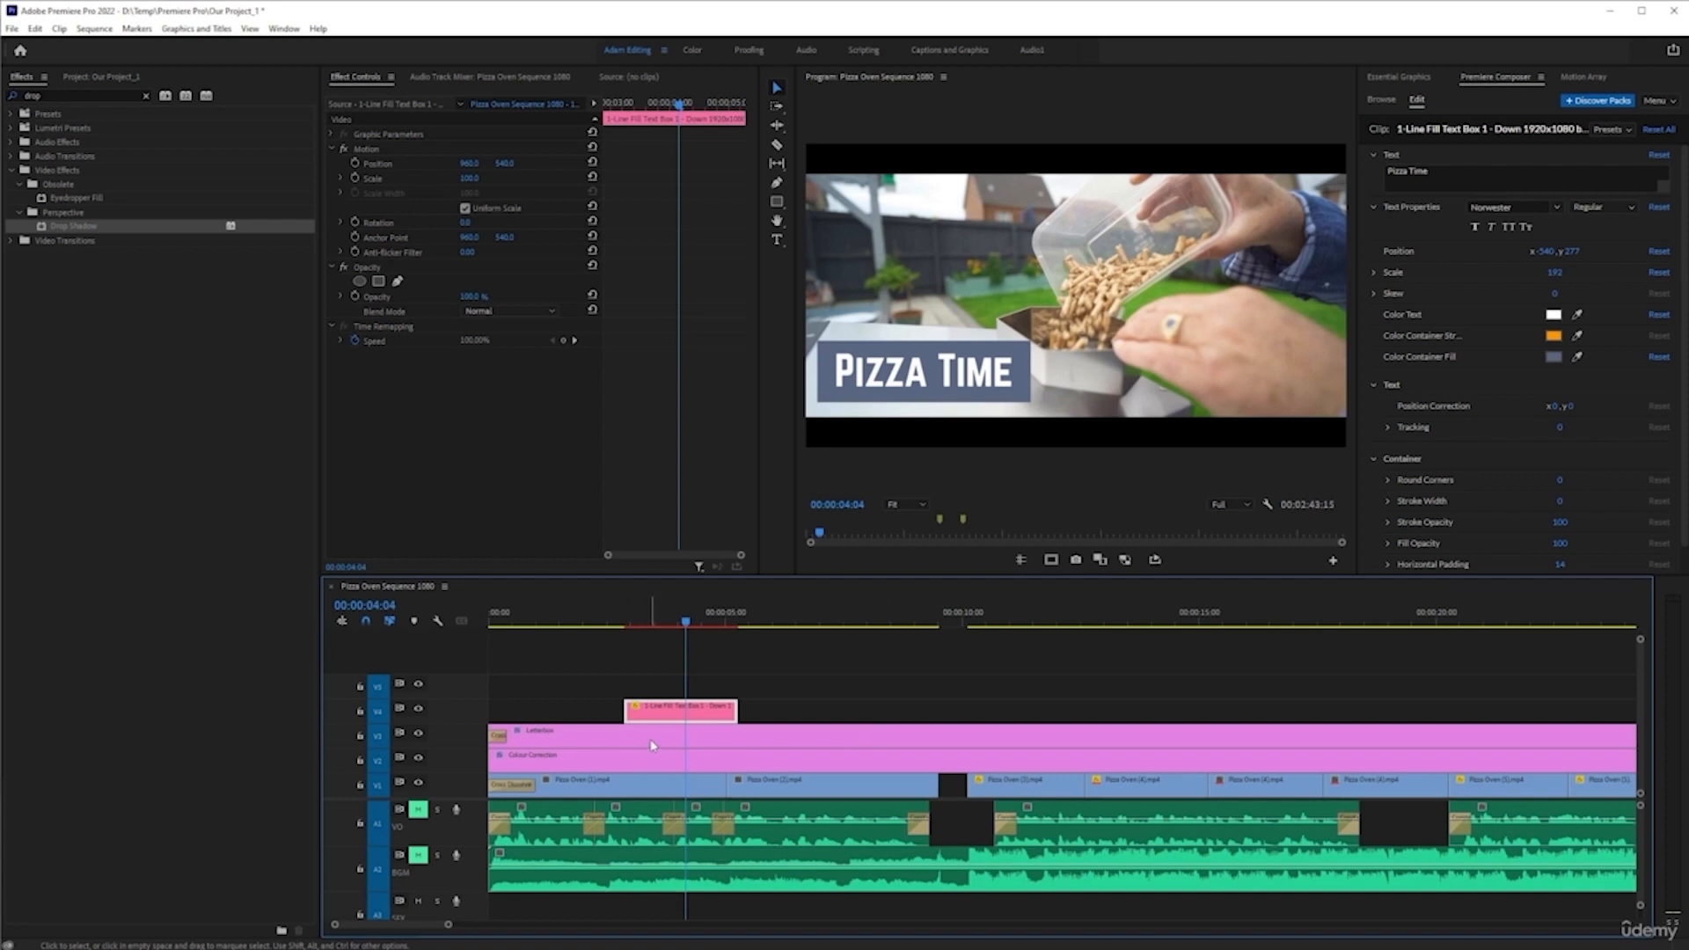
{"action": "scroll", "coordinate": [647, 744], "scroll_direction": "down", "scroll_amount": 4}
{"action": "scroll", "coordinate": [595, 744], "scroll_direction": "up", "scroll_amount": 3}
{"action": "scroll", "coordinate": [614, 731], "scroll_direction": "up", "scroll_amount": 1}
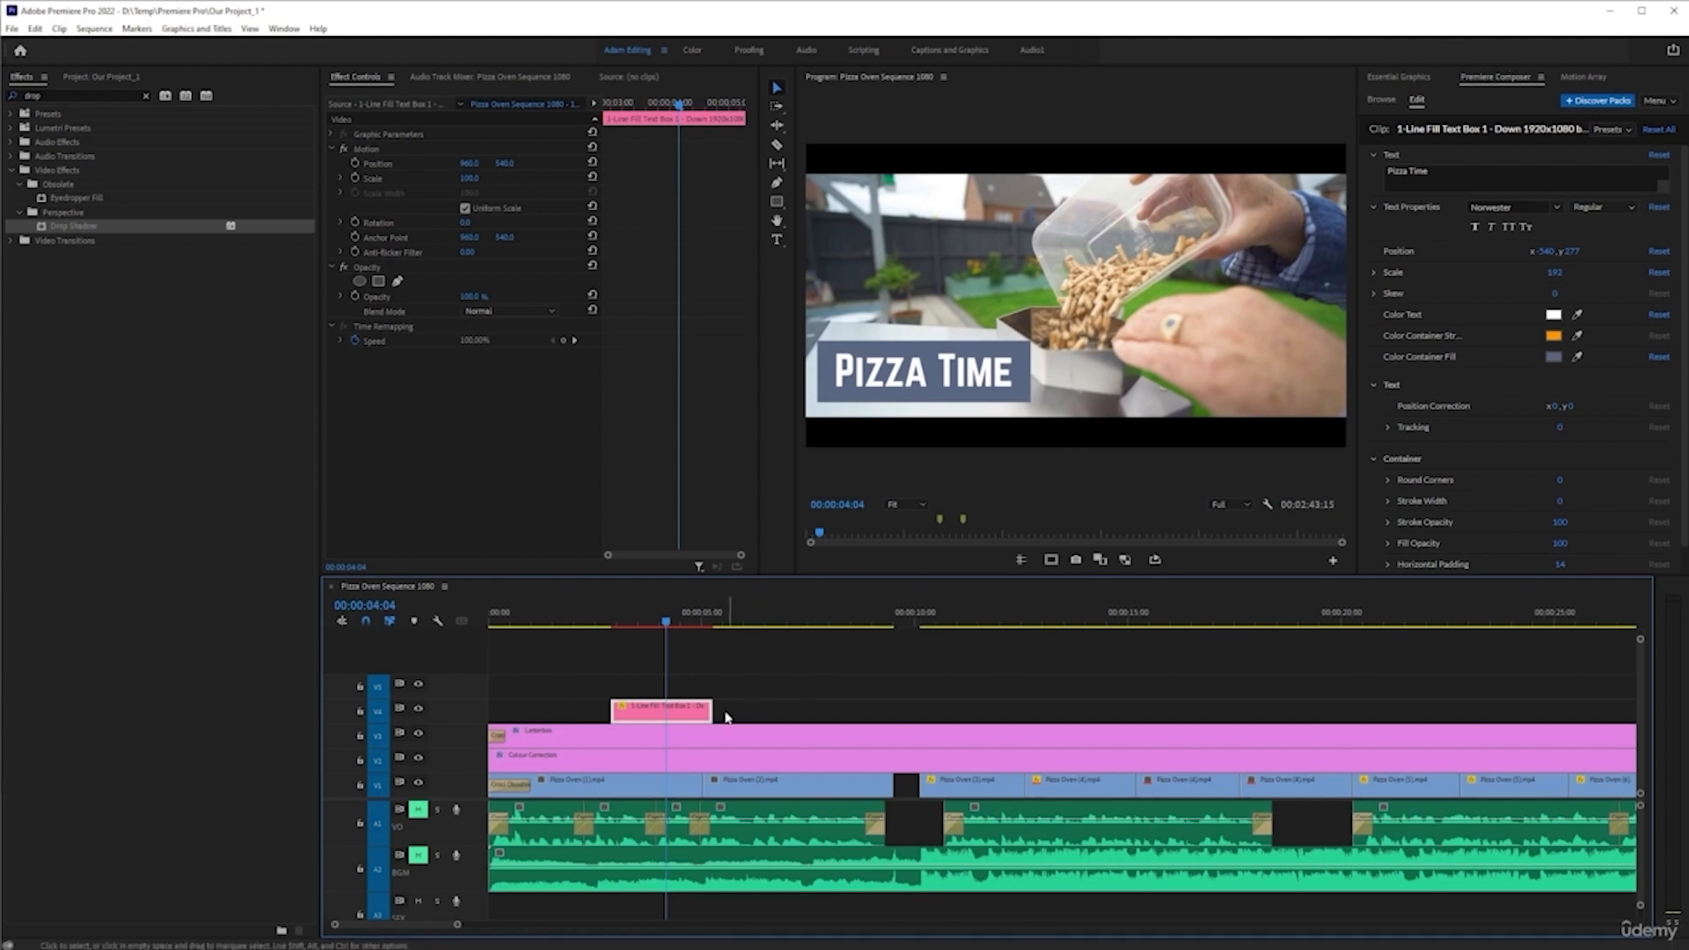
{"action": "mouse_move", "coordinate": [712, 710]}
{"action": "left_mouse_down"}
{"action": "mouse_move", "coordinate": [1196, 703]}
{"action": "mouse_move", "coordinate": [725, 703]}
{"action": "mouse_move", "coordinate": [742, 697]}
{"action": "left_mouse_up"}
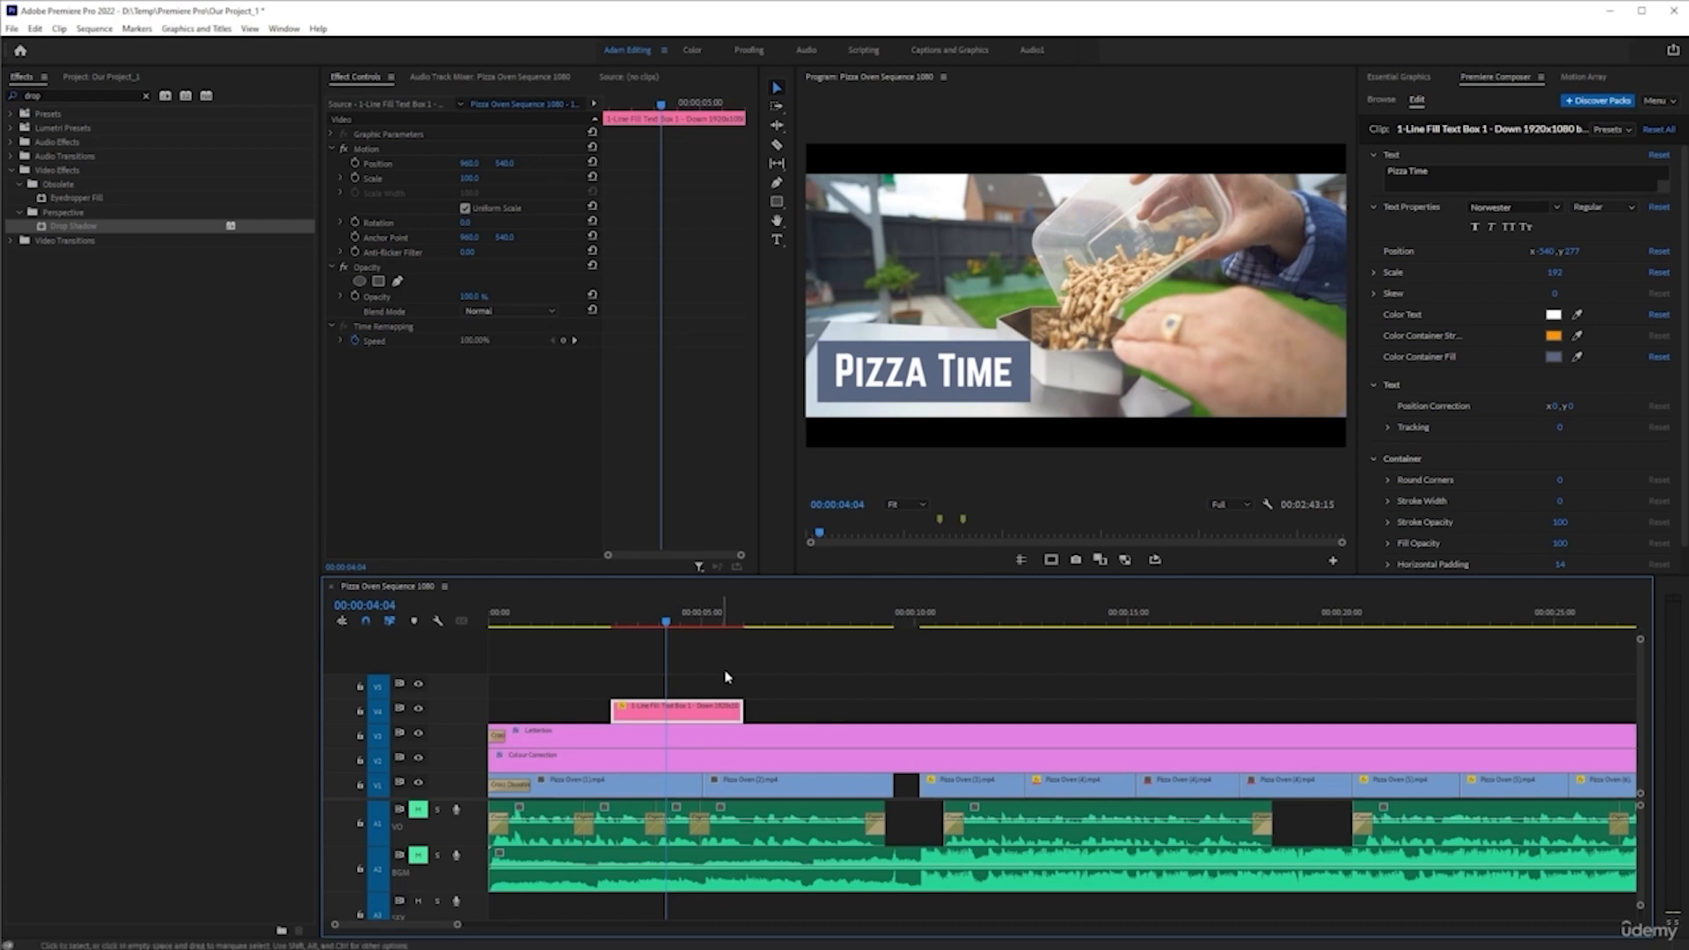
{"action": "key", "text": "ctrl+z"}
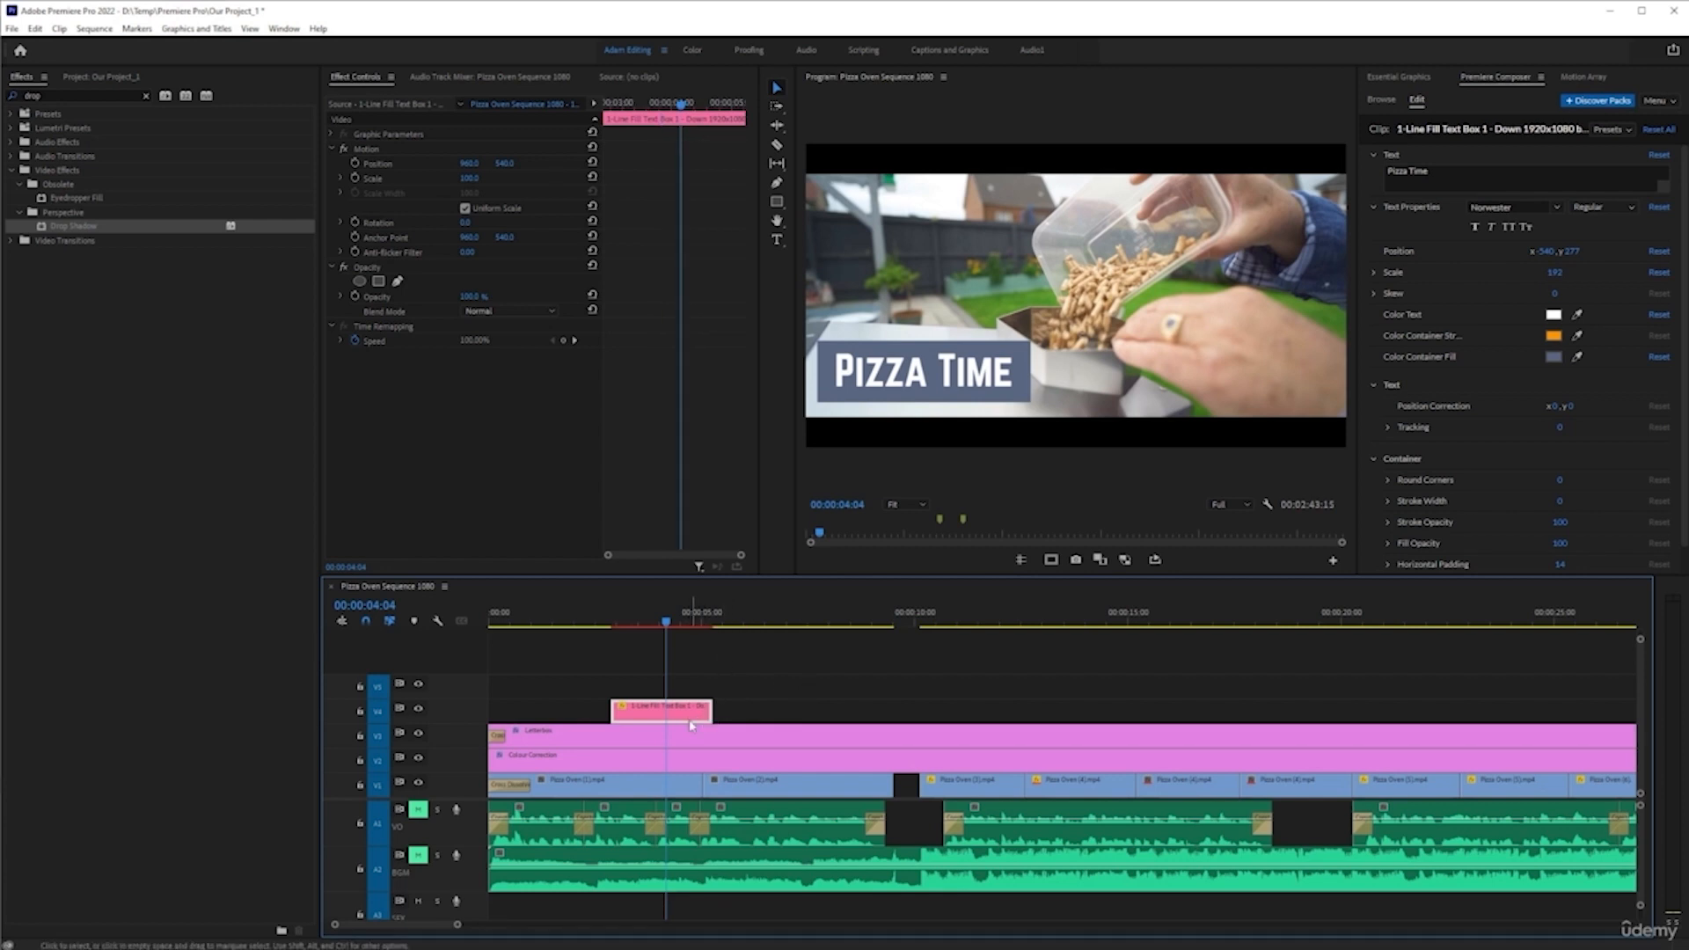
- Extend the end of the text box clip to about 12 seconds and play the sequence to check the ending animation
{"action": "key", "text": "space"}
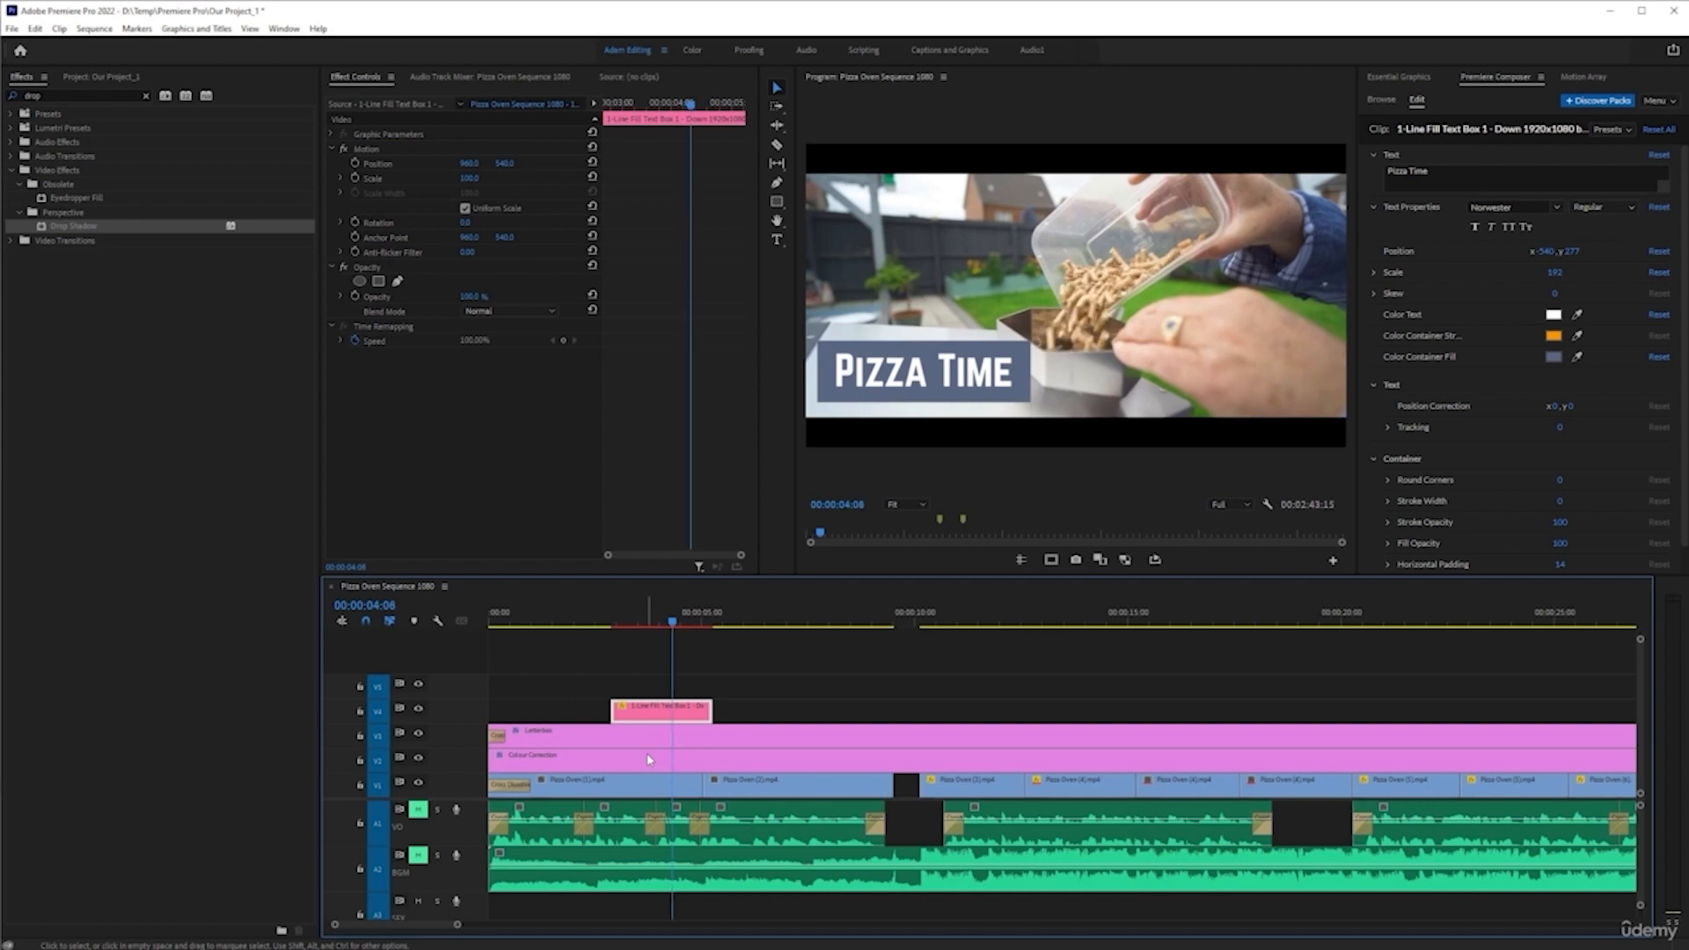
{"action": "key", "text": "space"}
{"action": "left_click", "coordinate": [689, 621]}
{"action": "left_click", "coordinate": [680, 714]}
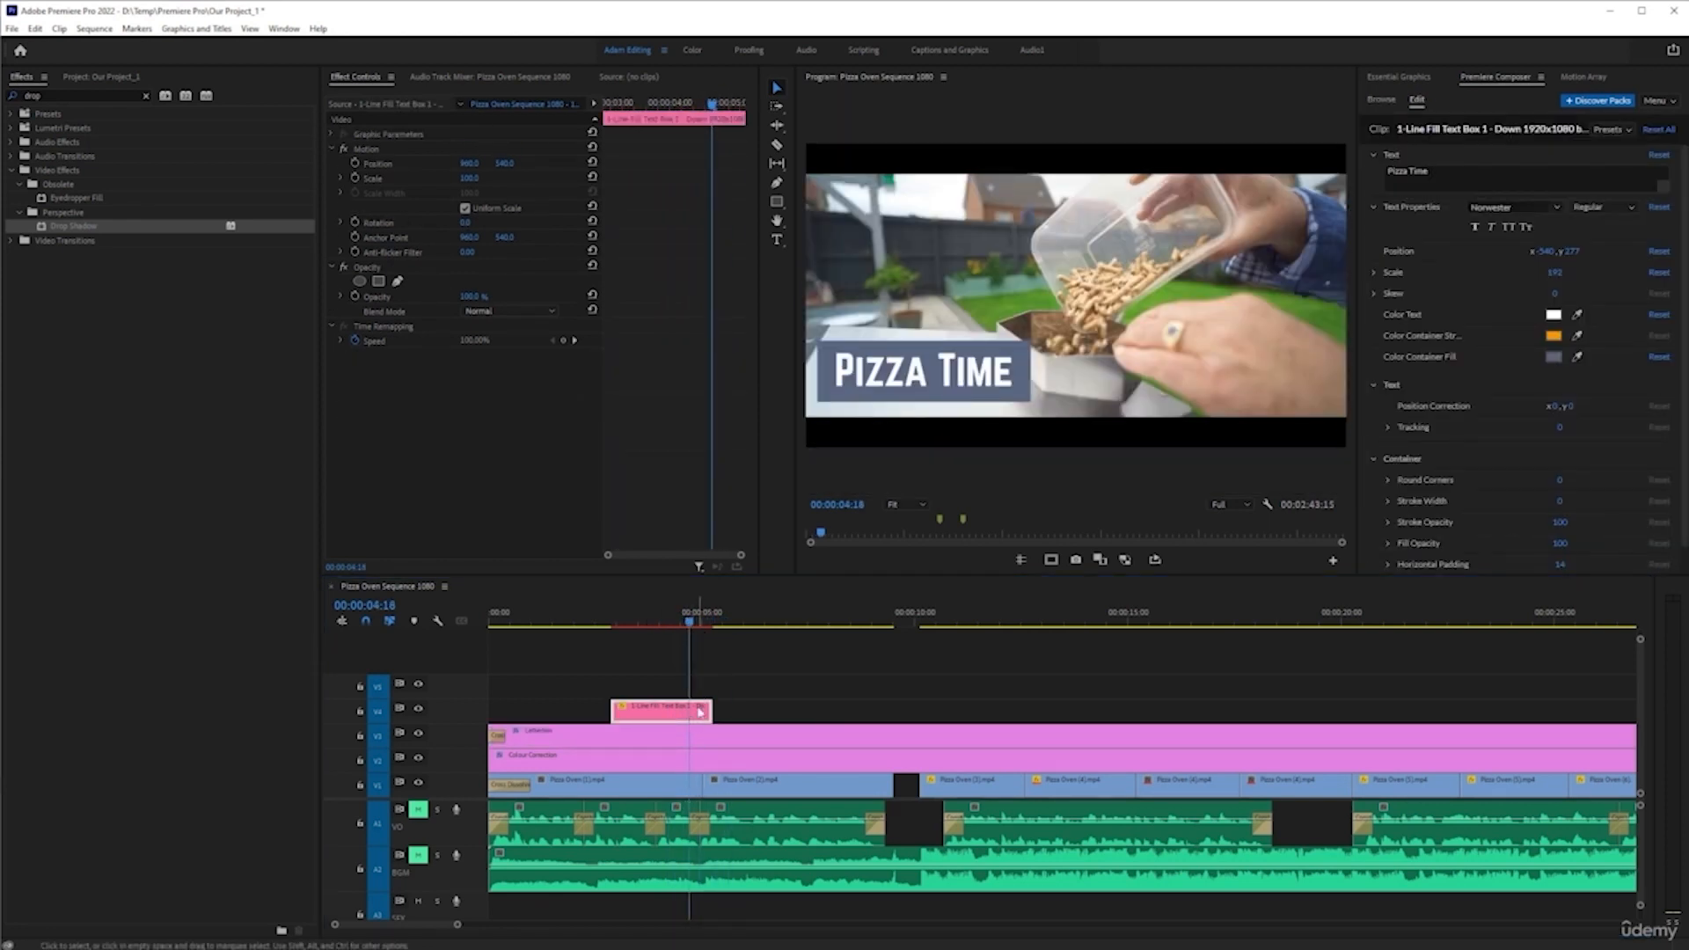
{"action": "key", "text": "space"}
{"action": "key", "text": "space"}
{"action": "left_click_drag", "start_coordinate": [709, 711], "coordinate": [1000, 704]}
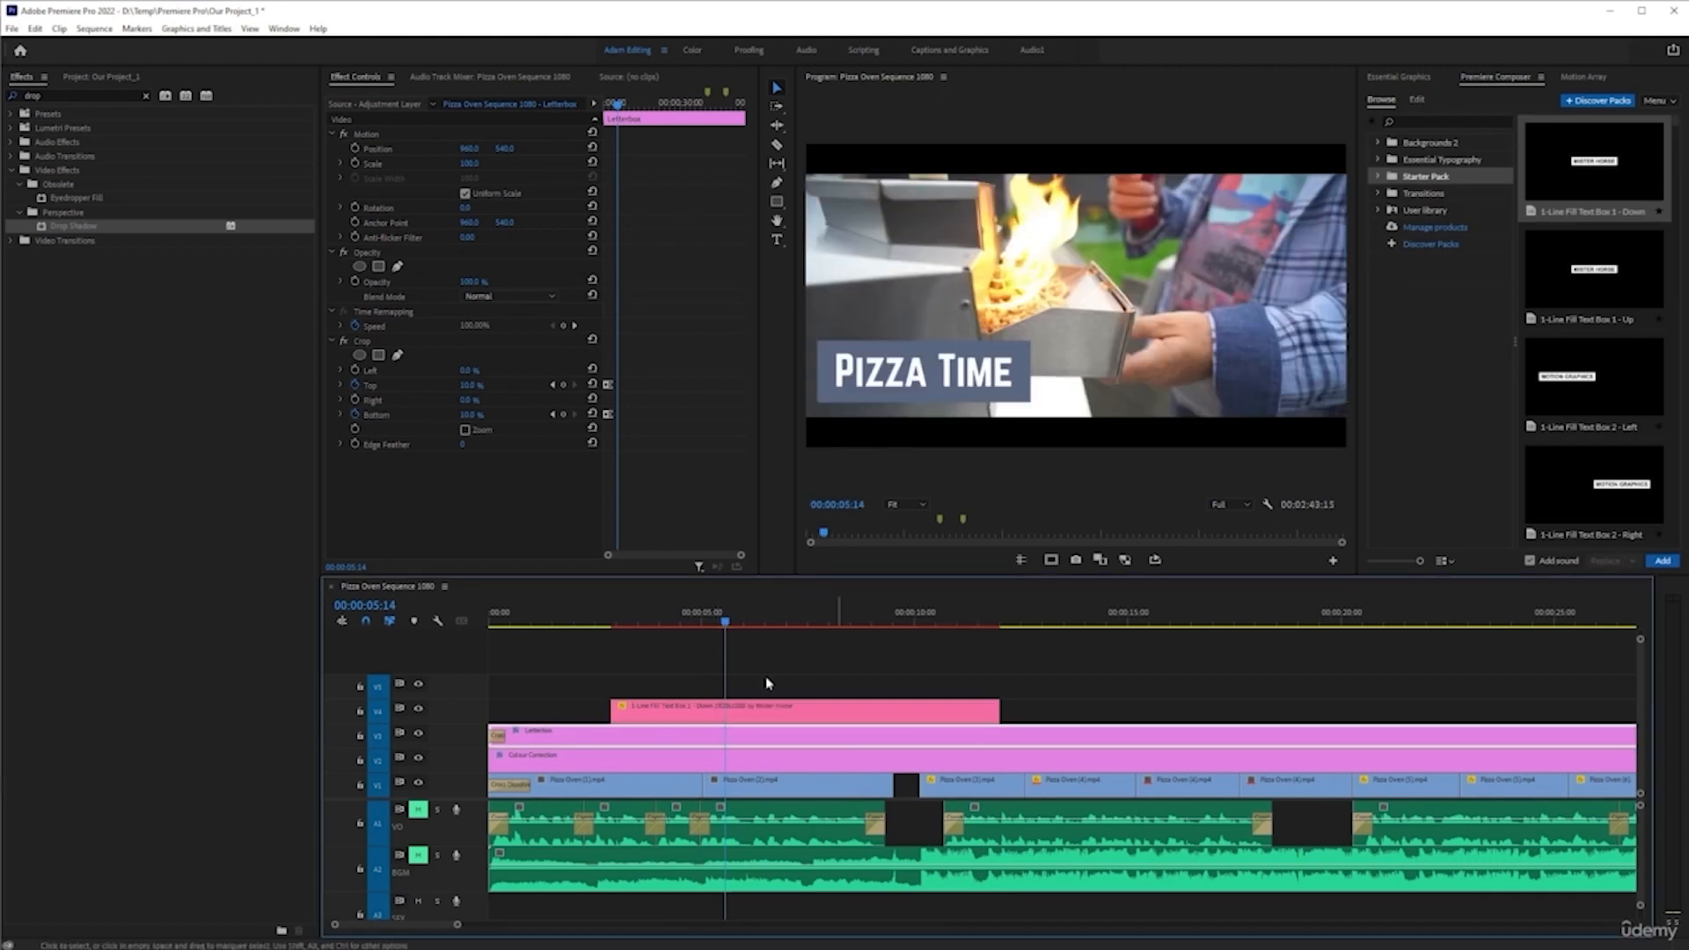
{"action": "left_click", "coordinate": [595, 612]}
{"action": "key", "text": "space"}
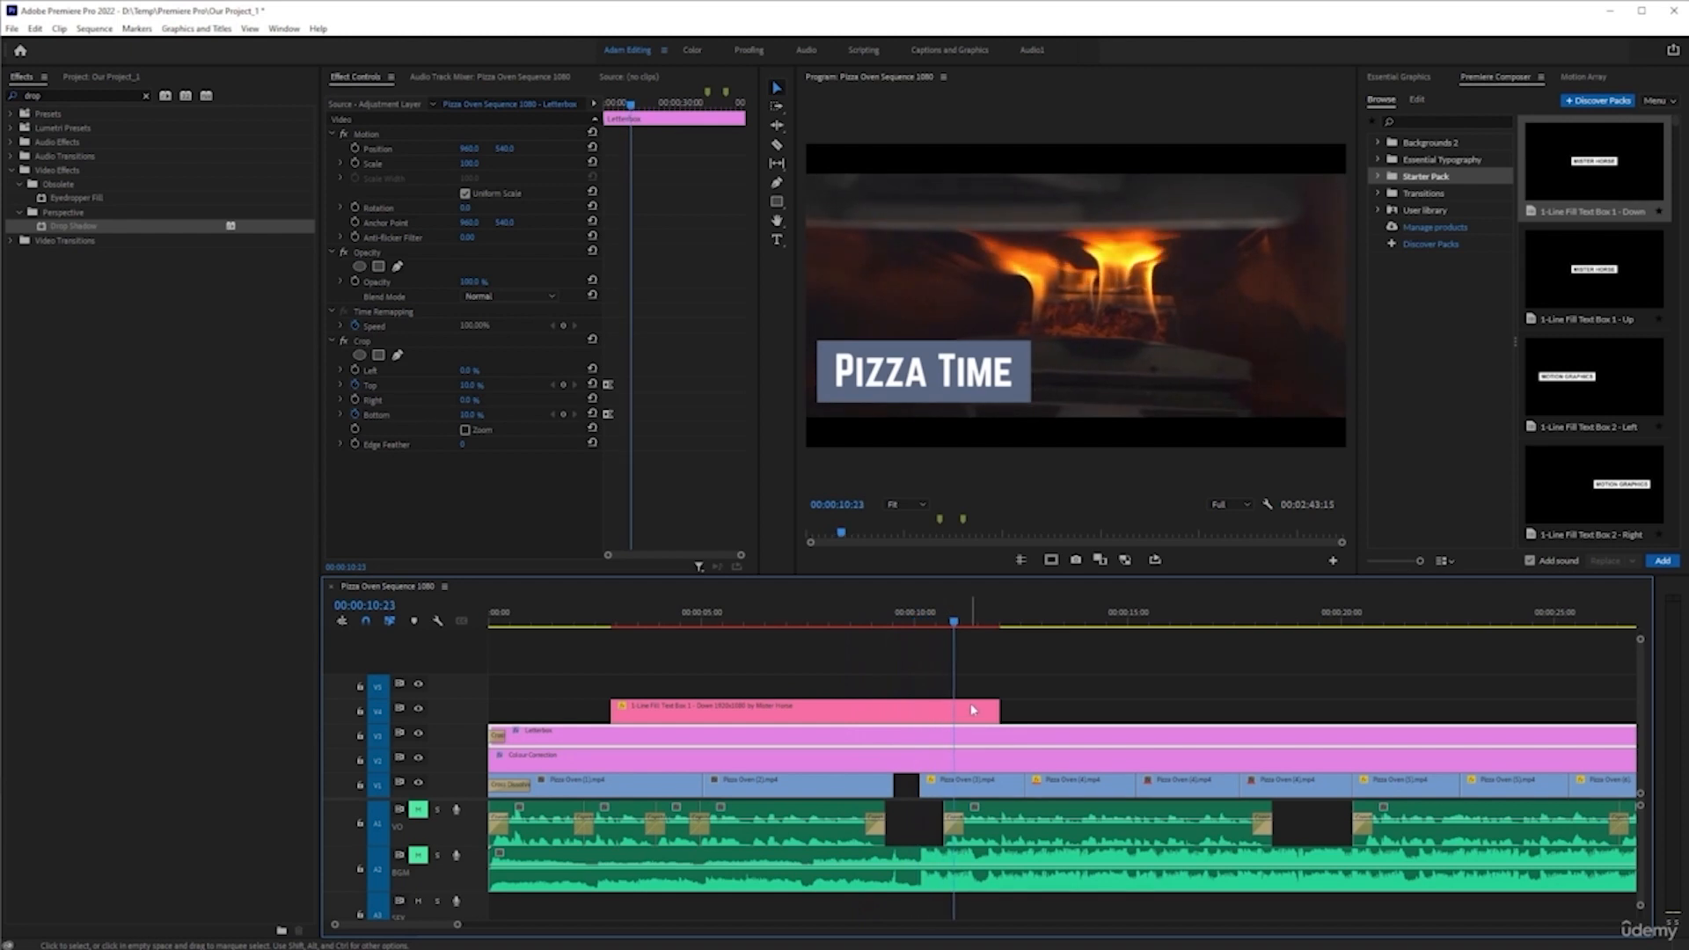
{"action": "key", "text": "space"}
- Trim the text box clip to end at about 5 seconds, return the playhead to 00:00:04:04 and save the project
{"action": "left_click", "coordinate": [885, 623]}
{"action": "left_click_drag", "start_coordinate": [1003, 705], "coordinate": [710, 705]}
{"action": "left_click", "coordinate": [665, 617]}
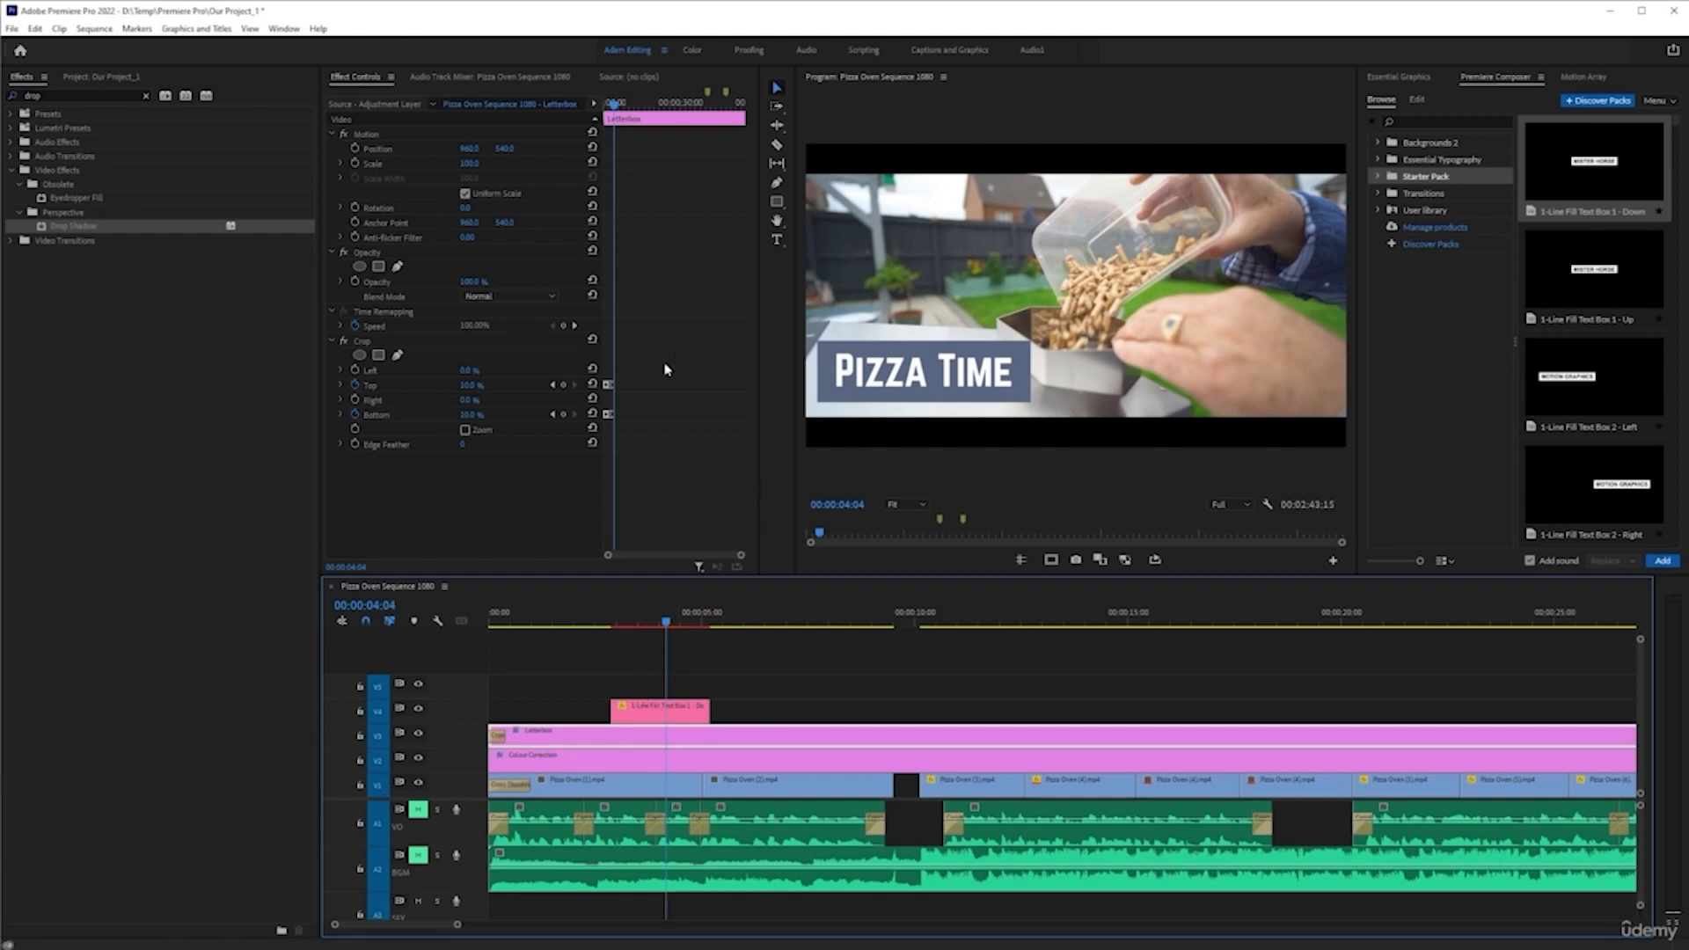
{"action": "key", "text": "ctrl+s"}
- Duplicate the Pizza Time text box clip onto track V5 and set the copy's vertical position to 60
{"action": "left_click", "coordinate": [658, 719]}
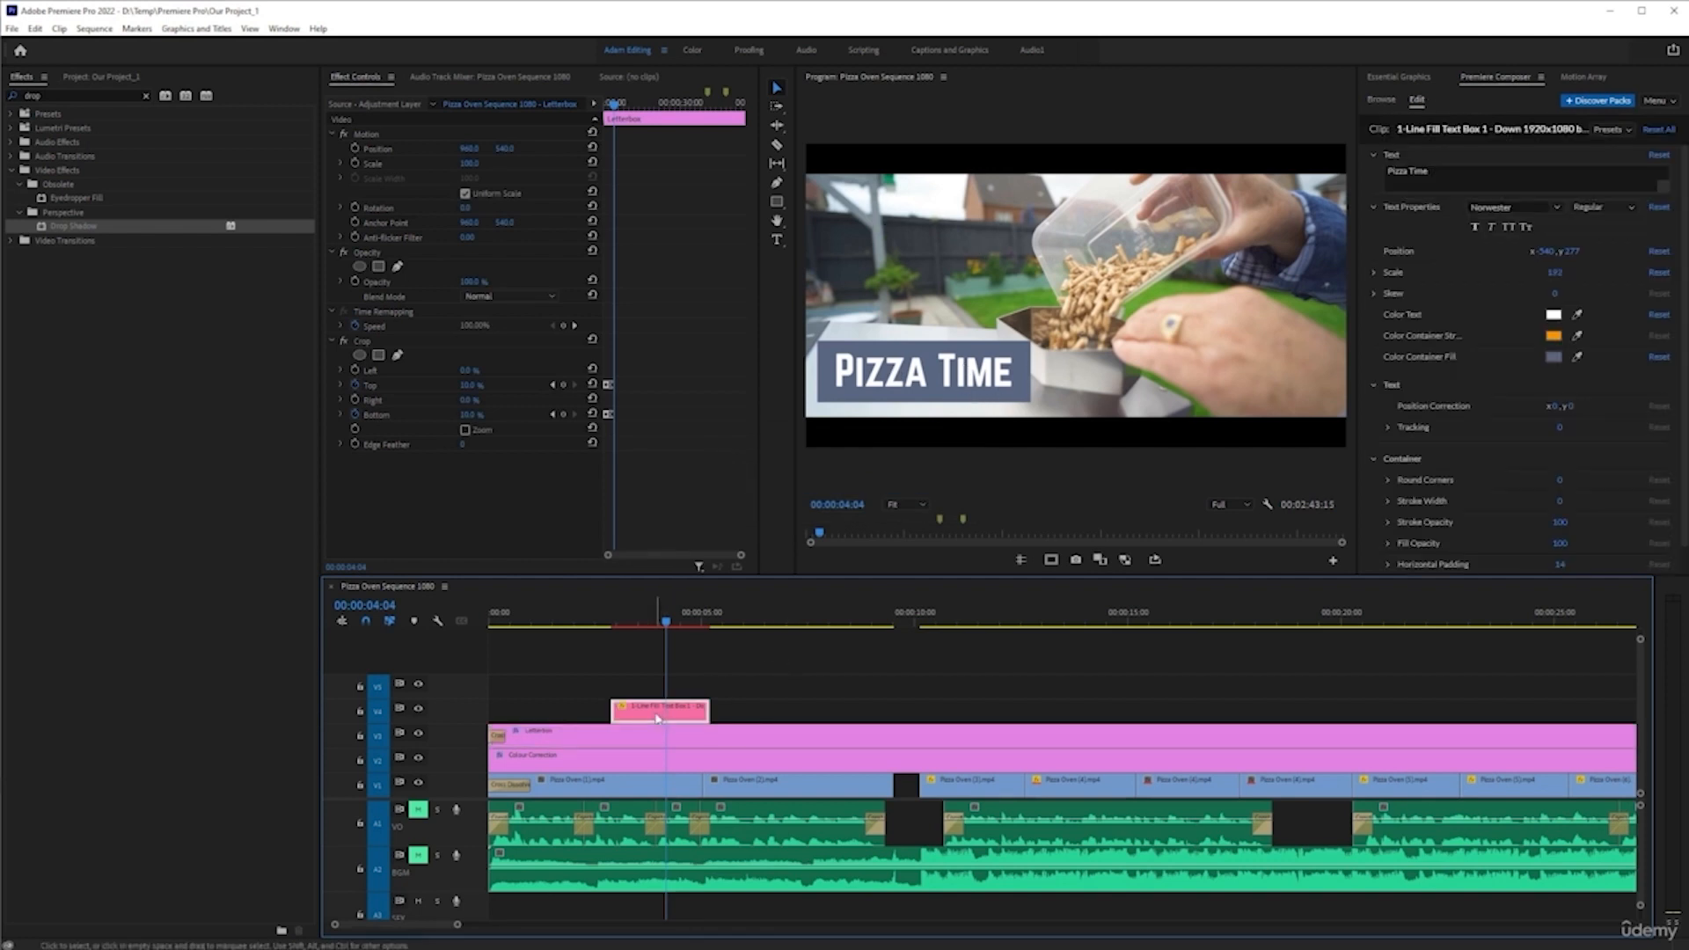
{"action": "left_click_drag", "start_coordinate": [658, 718], "coordinate": [683, 688]}
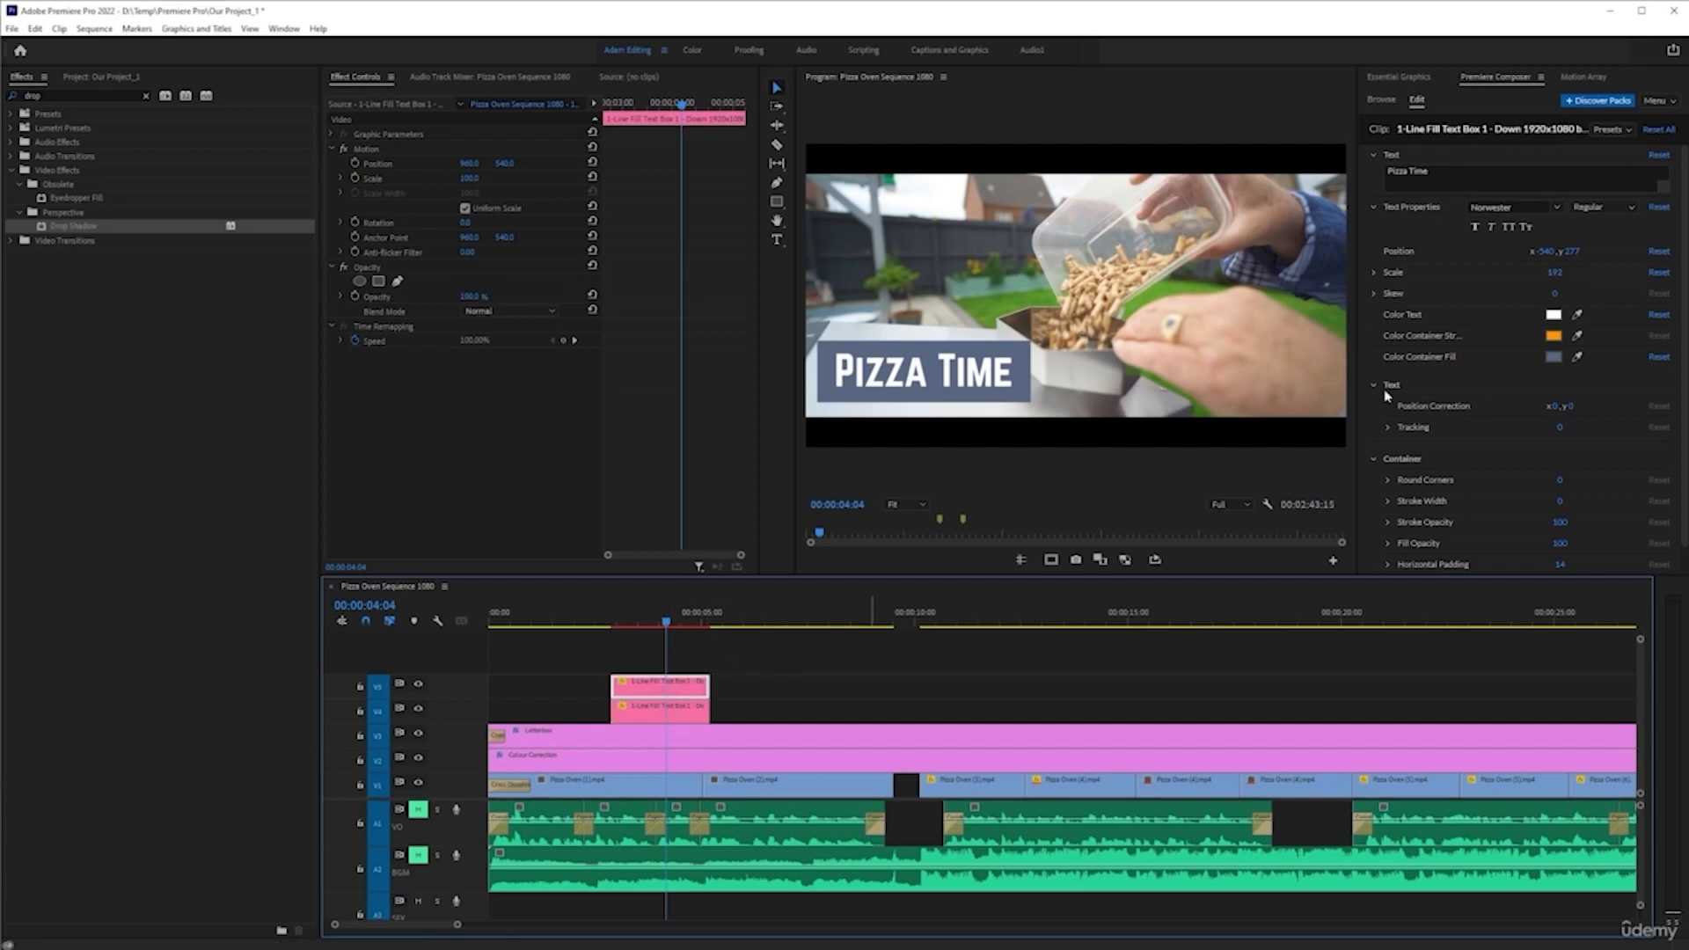
{"action": "left_click_drag", "start_coordinate": [1568, 251], "coordinate": [1431, 269]}
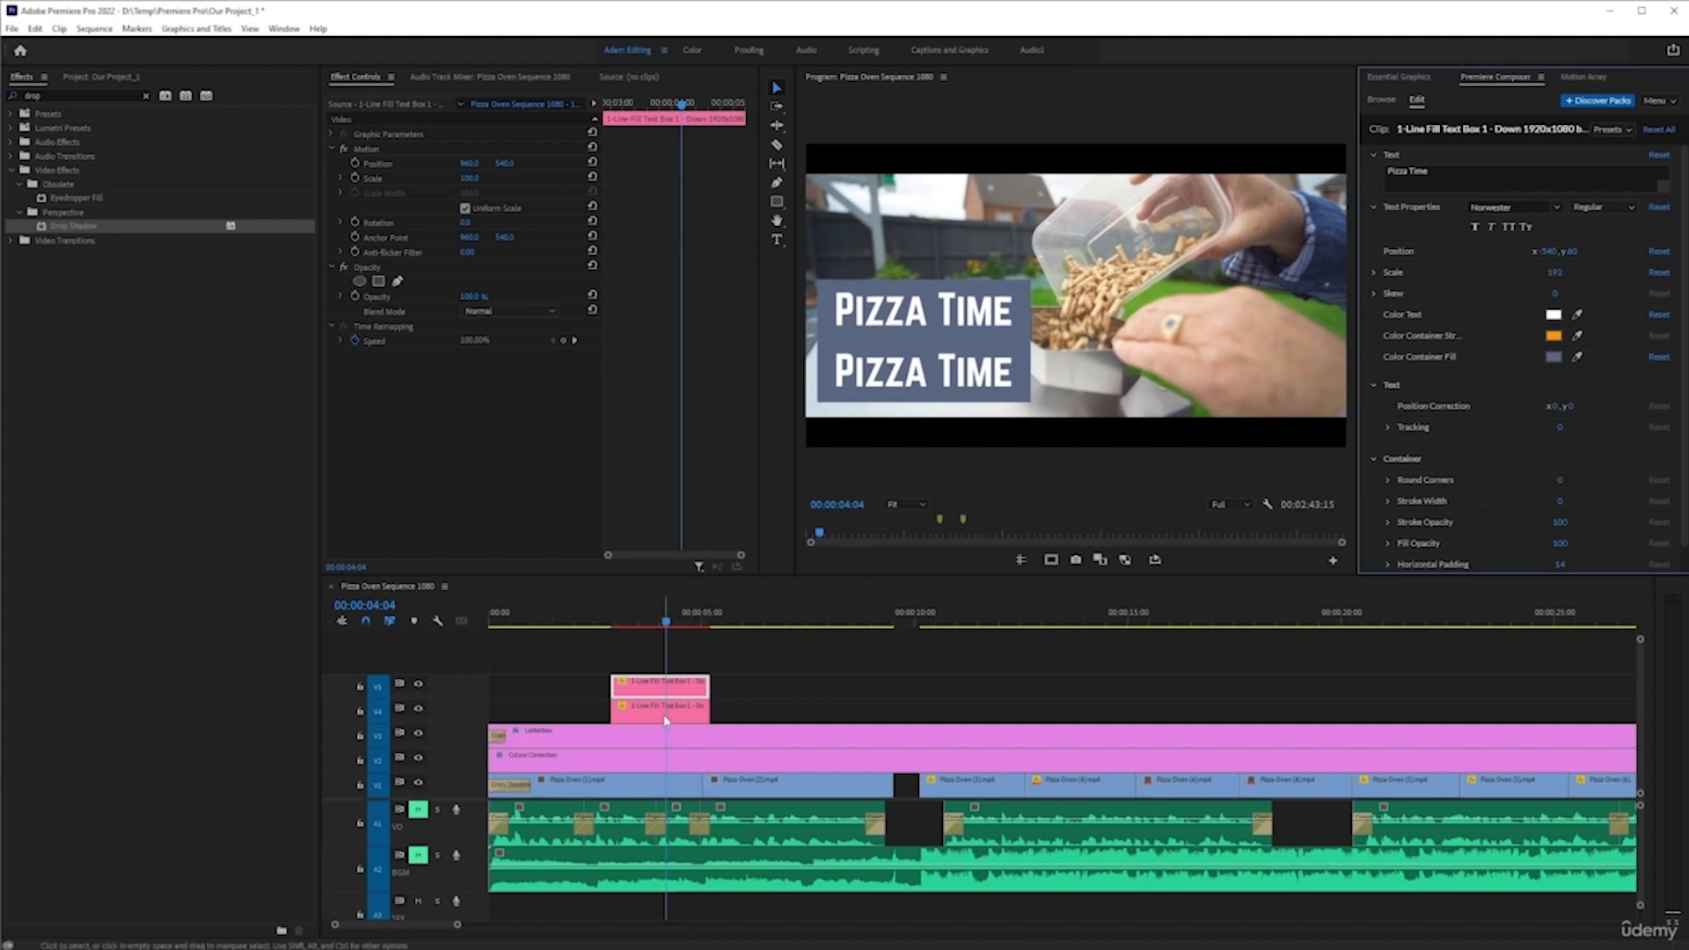
- Change the text of the lower text box, on track V4, to "at home"
{"action": "left_click", "coordinate": [666, 720]}
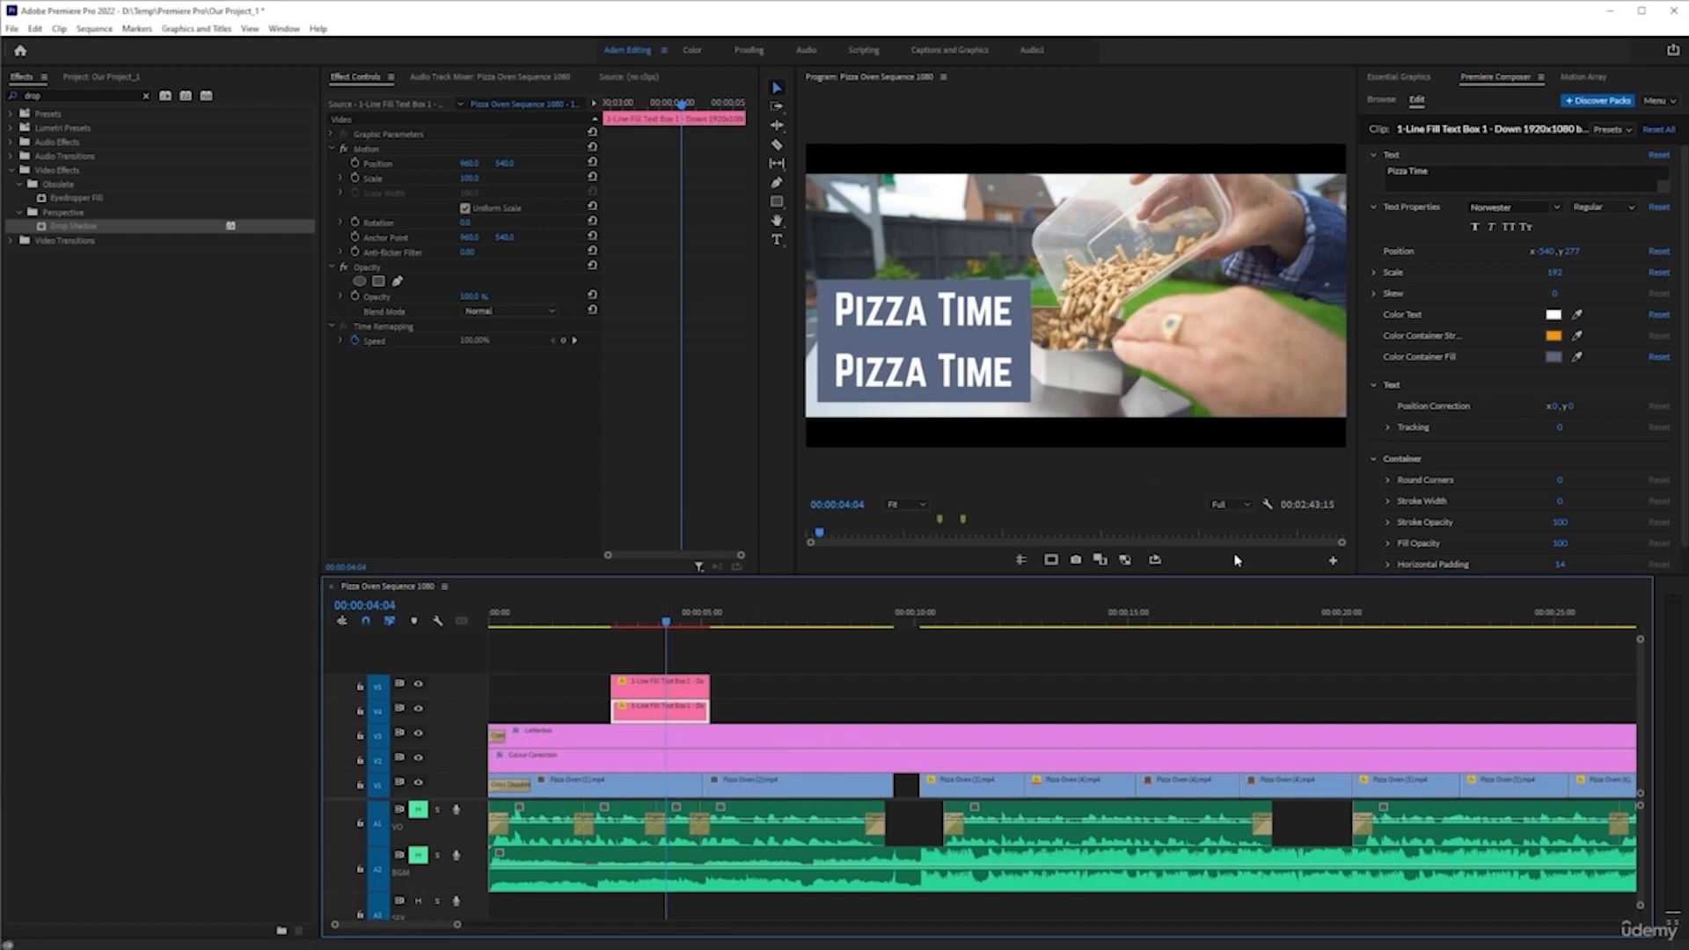
{"action": "left_click_drag", "start_coordinate": [1487, 180], "coordinate": [1291, 163]}
{"action": "type", "text": "at home"}
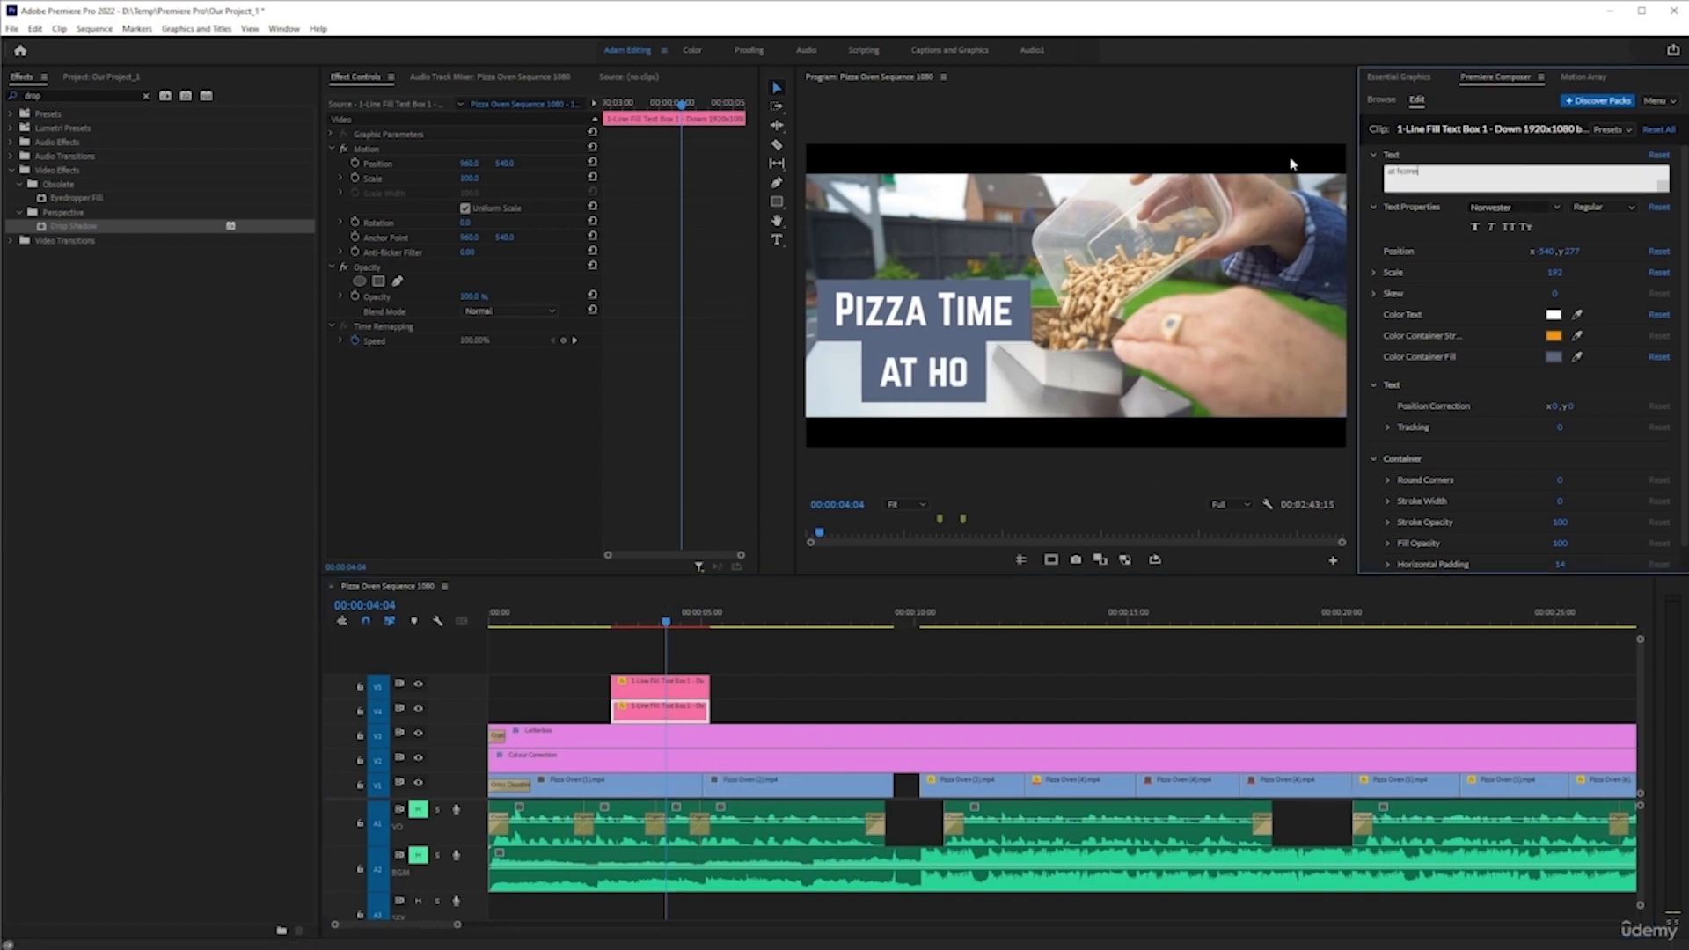
{"action": "left_click", "coordinate": [652, 711]}
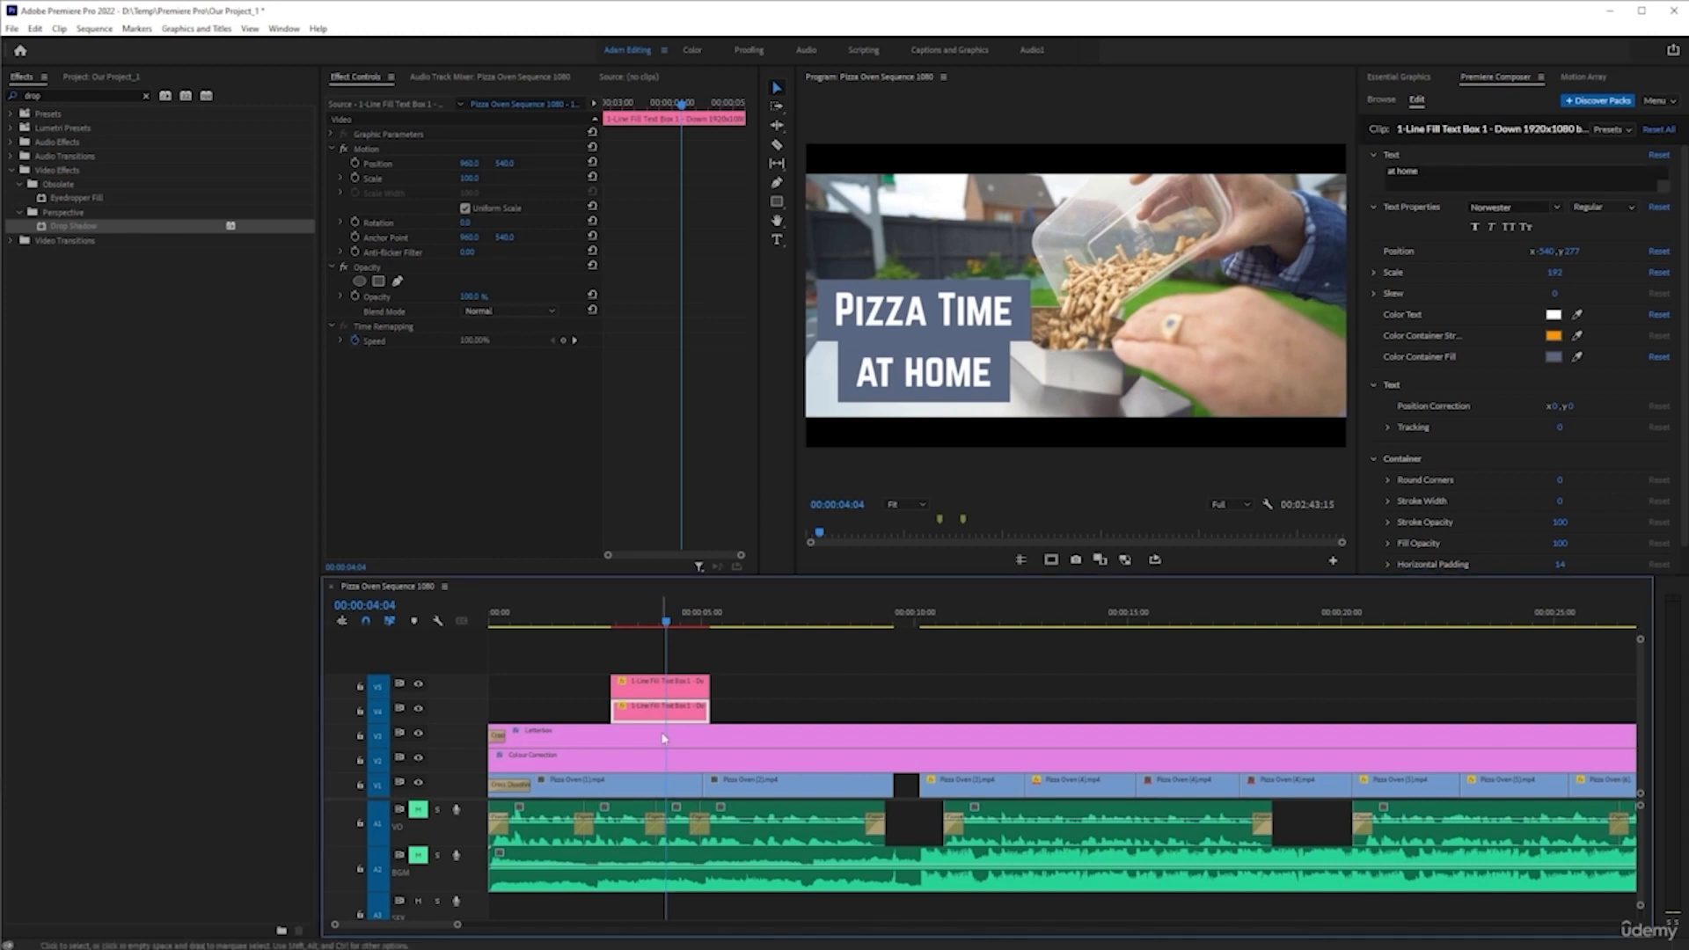
- Extend both text box clips to end at 00:00:07:11 and play back their combined animation
{"action": "left_click_drag", "start_coordinate": [602, 631], "coordinate": [595, 630]}
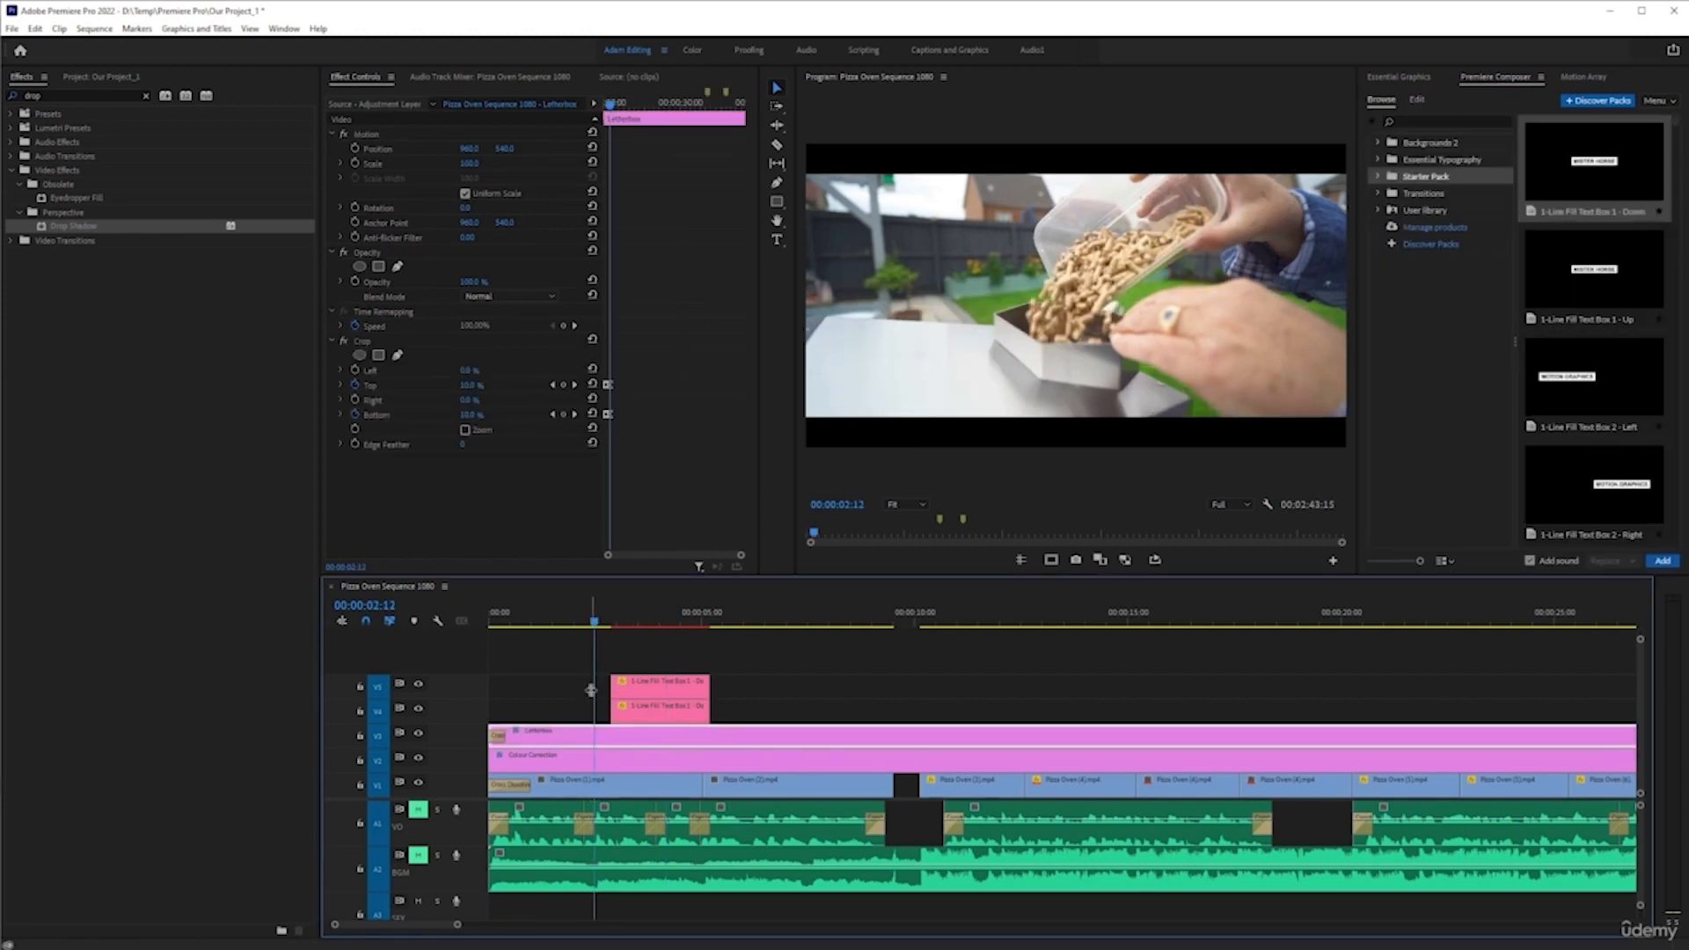
{"action": "key", "text": "space"}
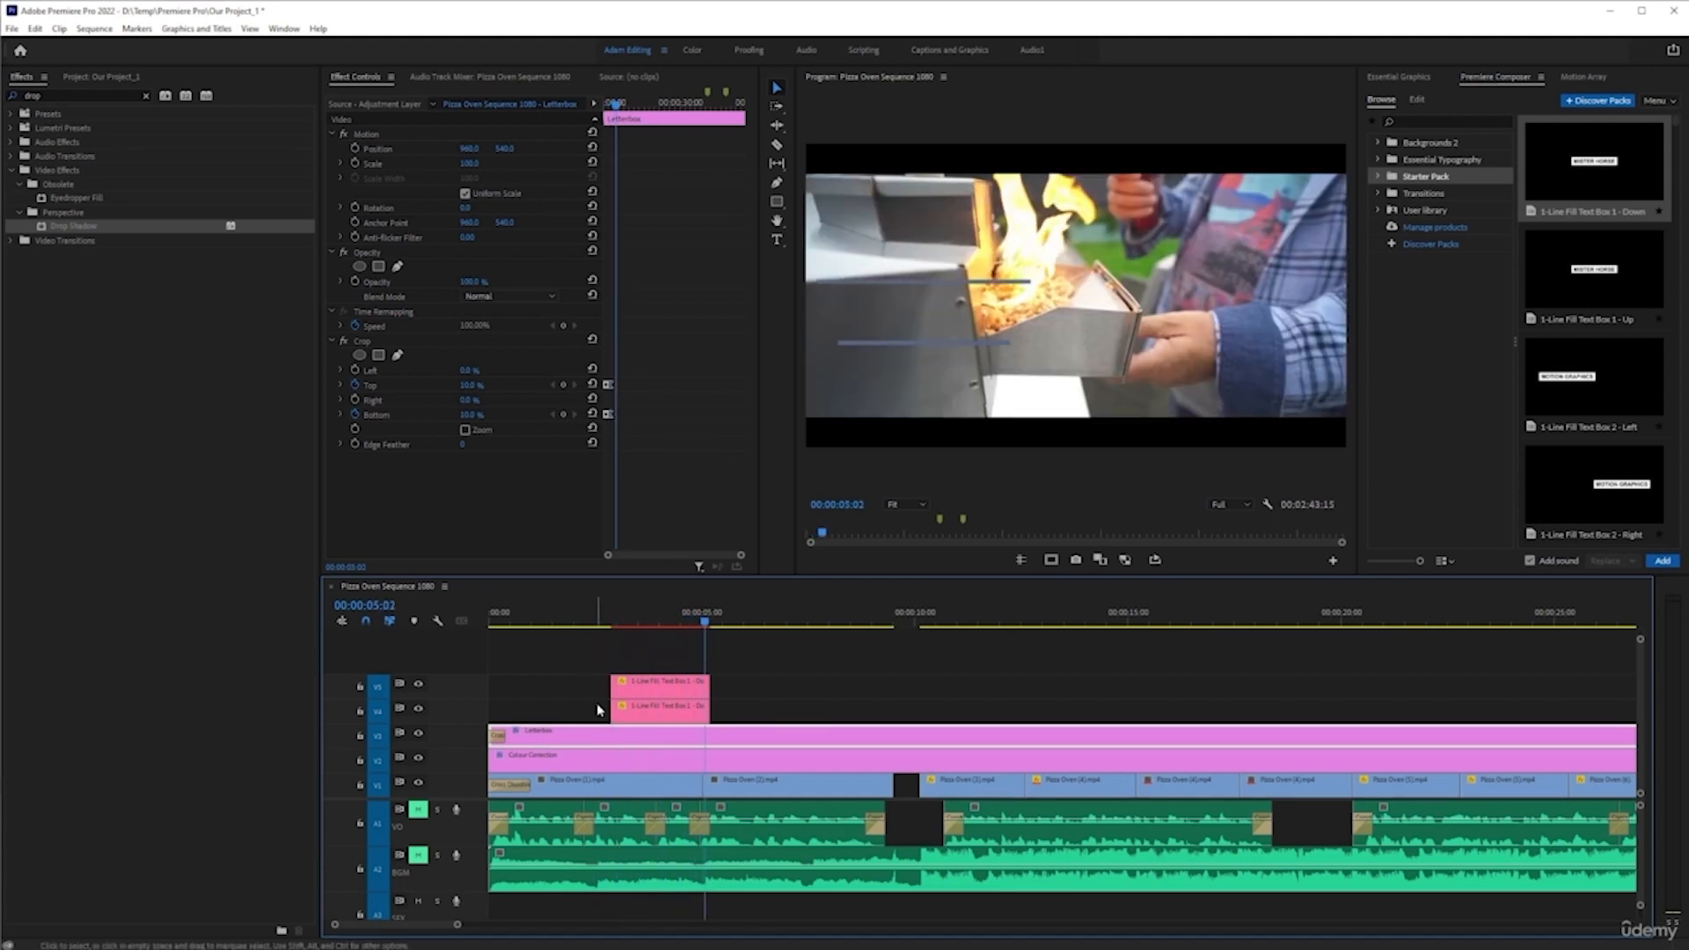
{"action": "key", "text": "space"}
{"action": "left_click_drag", "start_coordinate": [806, 655], "coordinate": [805, 709]}
{"action": "left_click", "coordinate": [781, 662]}
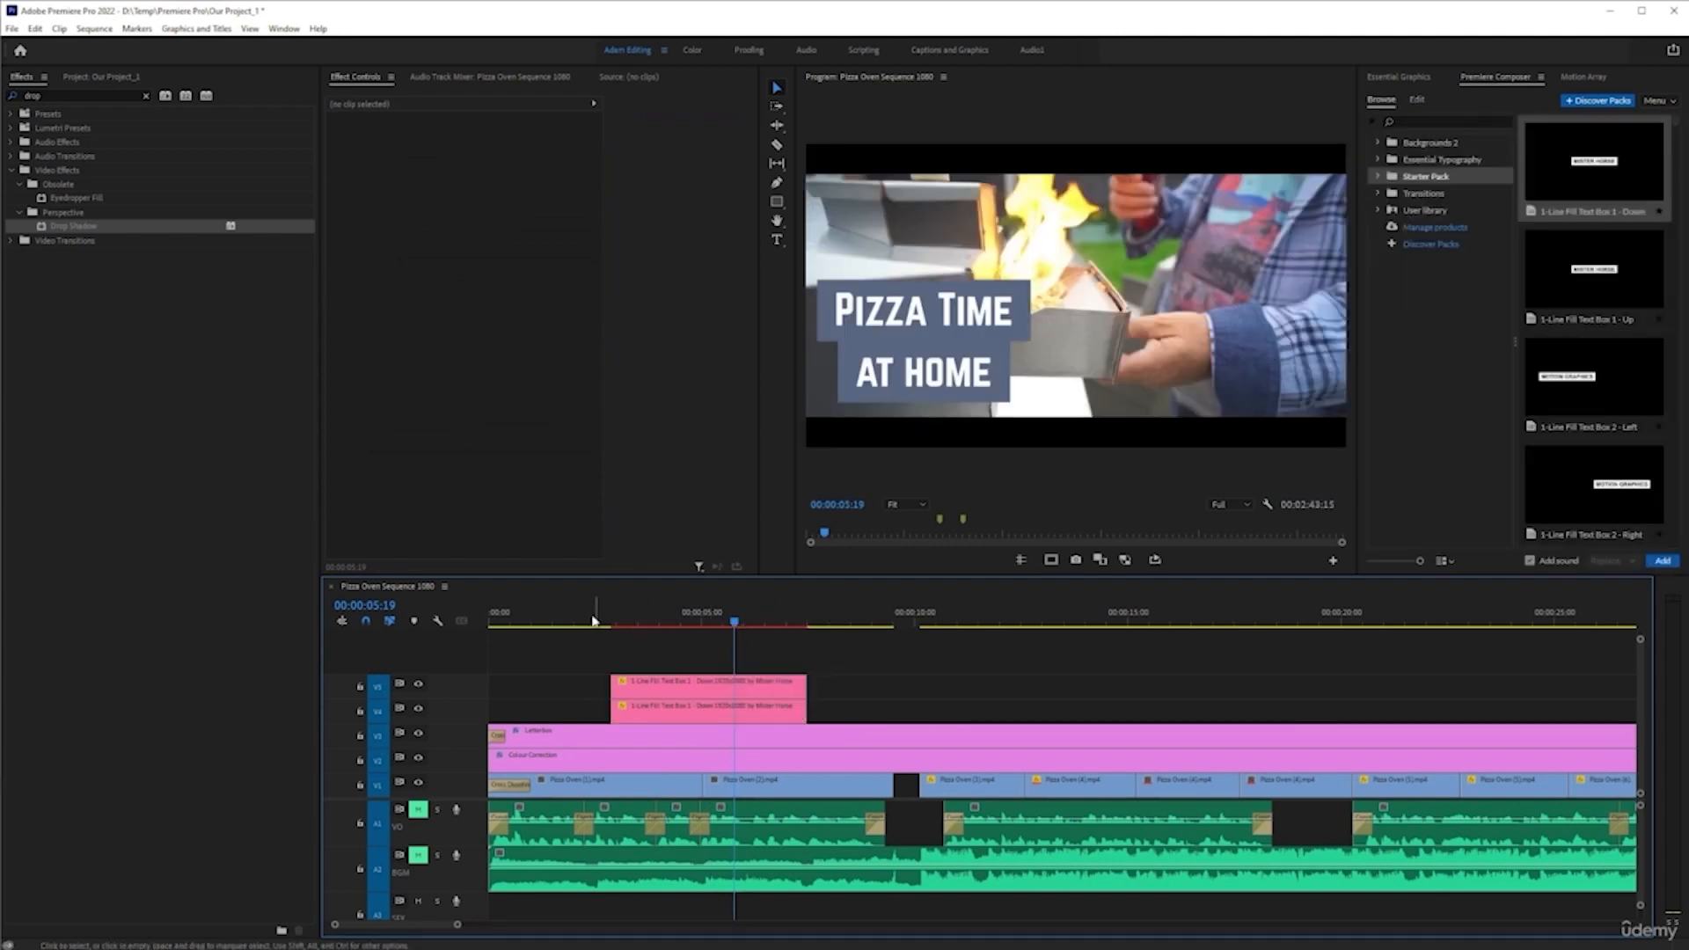
{"action": "left_click", "coordinate": [584, 620]}
{"action": "key", "text": "space"}
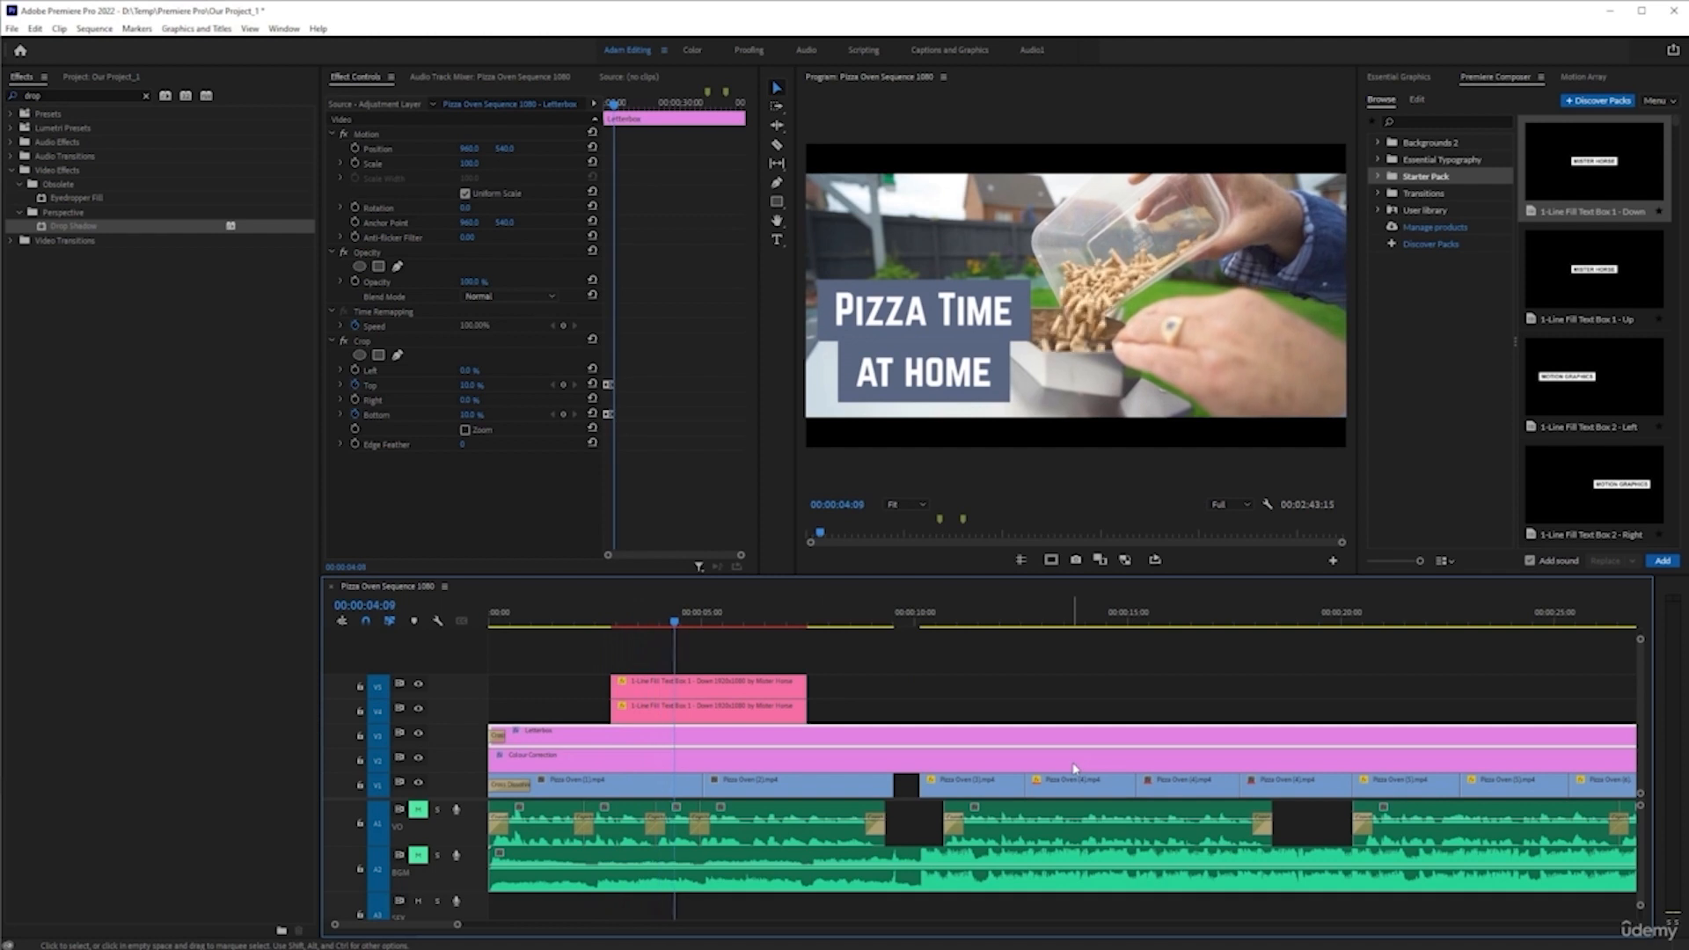
{"action": "left_click", "coordinate": [902, 384]}
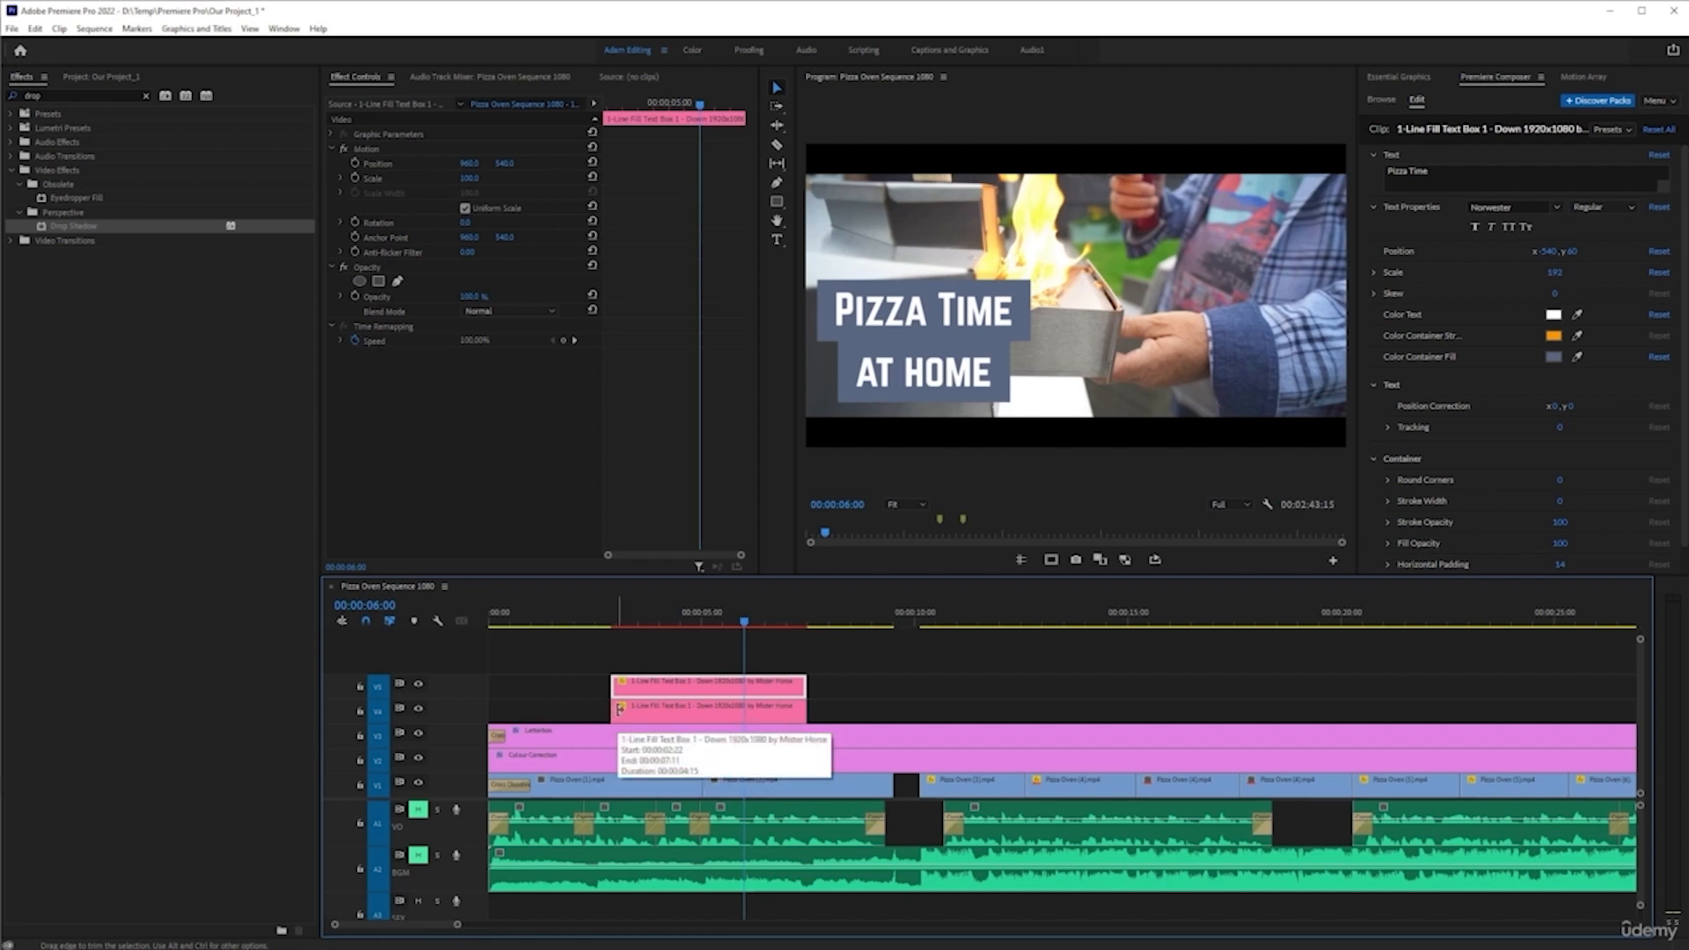
- Trim the start of the lower "at home" text box on V4 to about 4 seconds and play back the staggered animation
{"action": "left_click_drag", "start_coordinate": [616, 709], "coordinate": [659, 712]}
{"action": "left_click", "coordinate": [595, 615]}
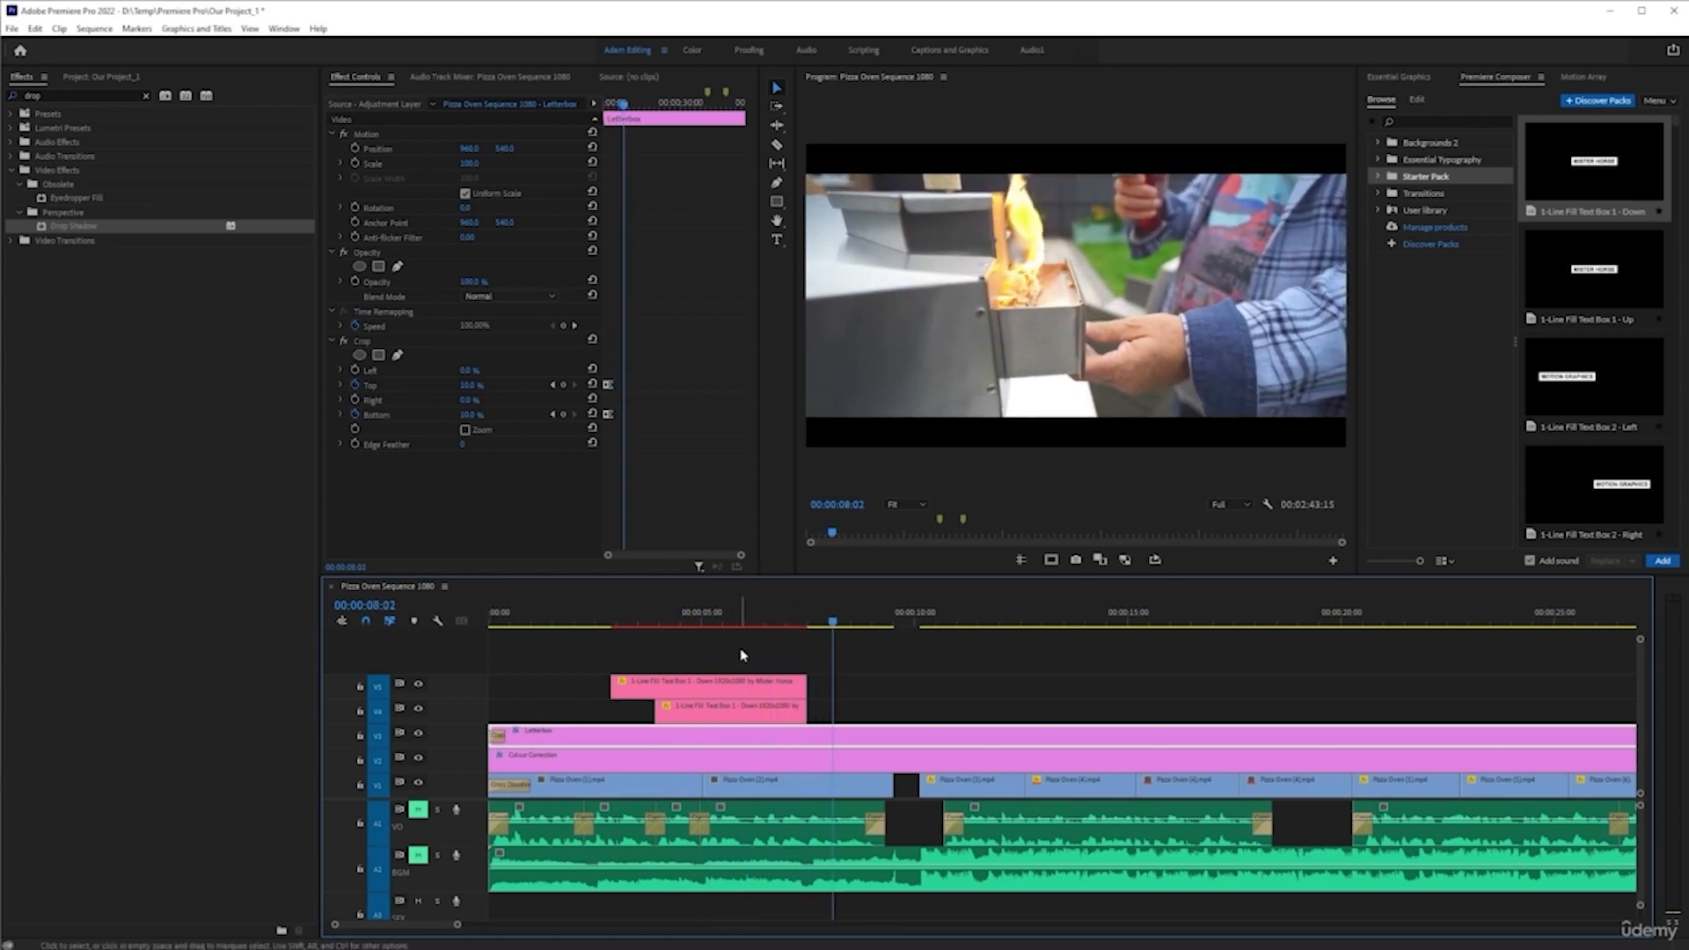
- Save the Pizza Time text box's settings as a new preset named "Pizza Co"
{"action": "left_click", "coordinate": [747, 622]}
{"action": "key", "text": "minus"}
{"action": "key", "text": "minus"}
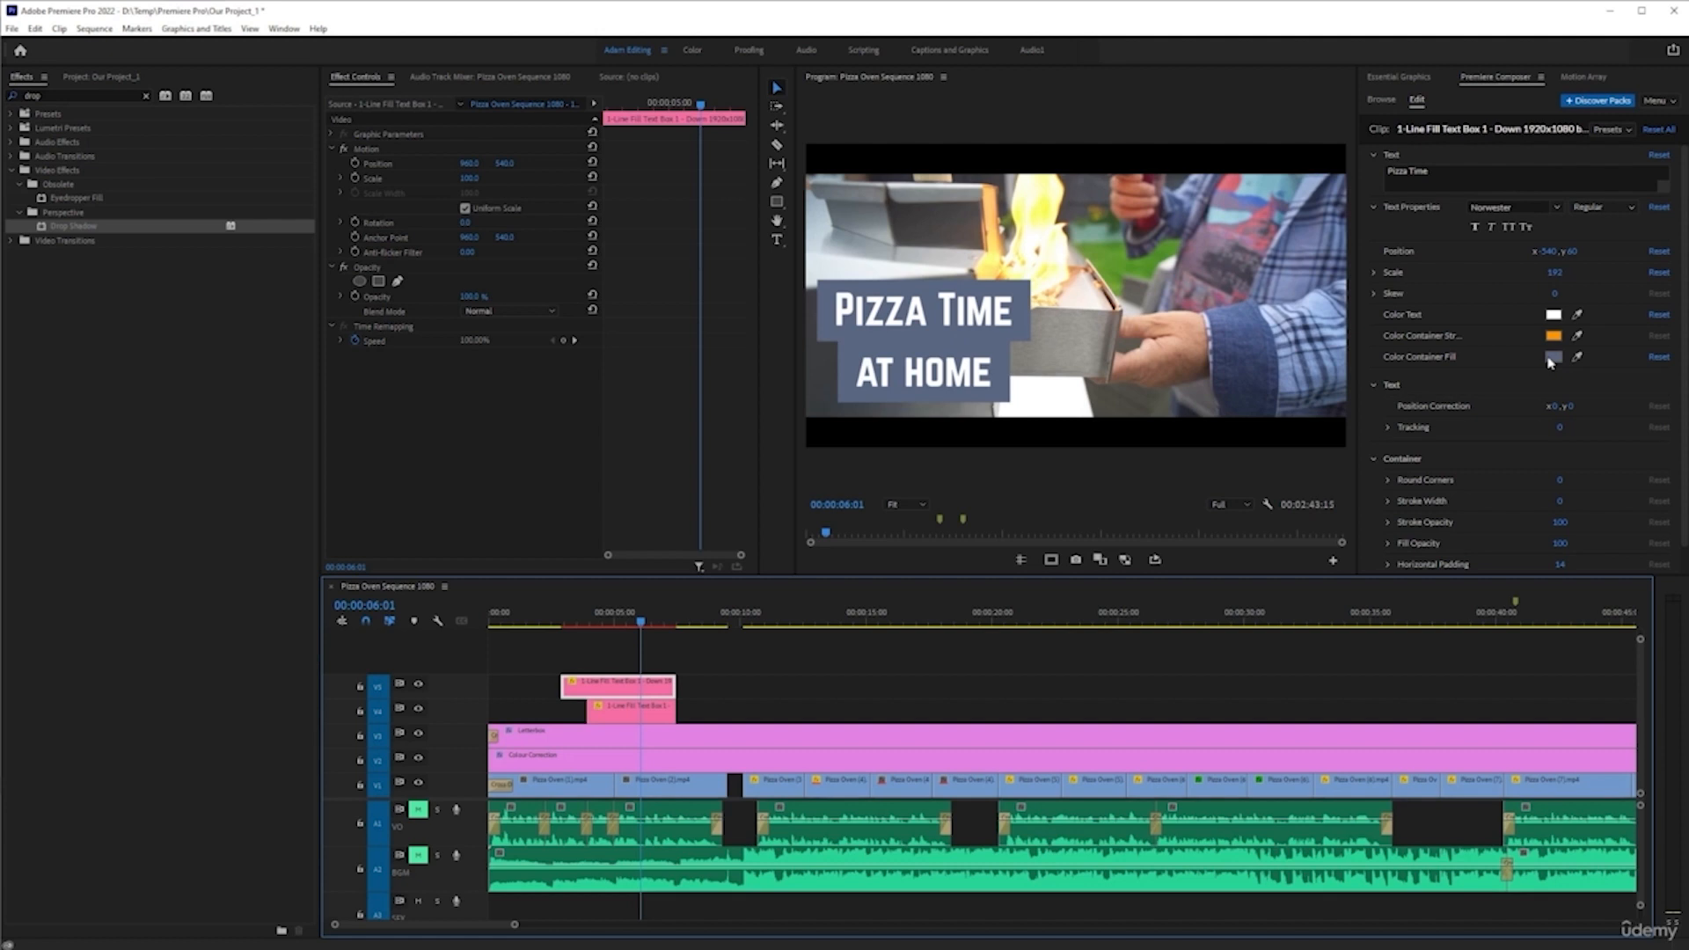
{"action": "left_click", "coordinate": [1601, 128]}
{"action": "left_click", "coordinate": [1583, 167]}
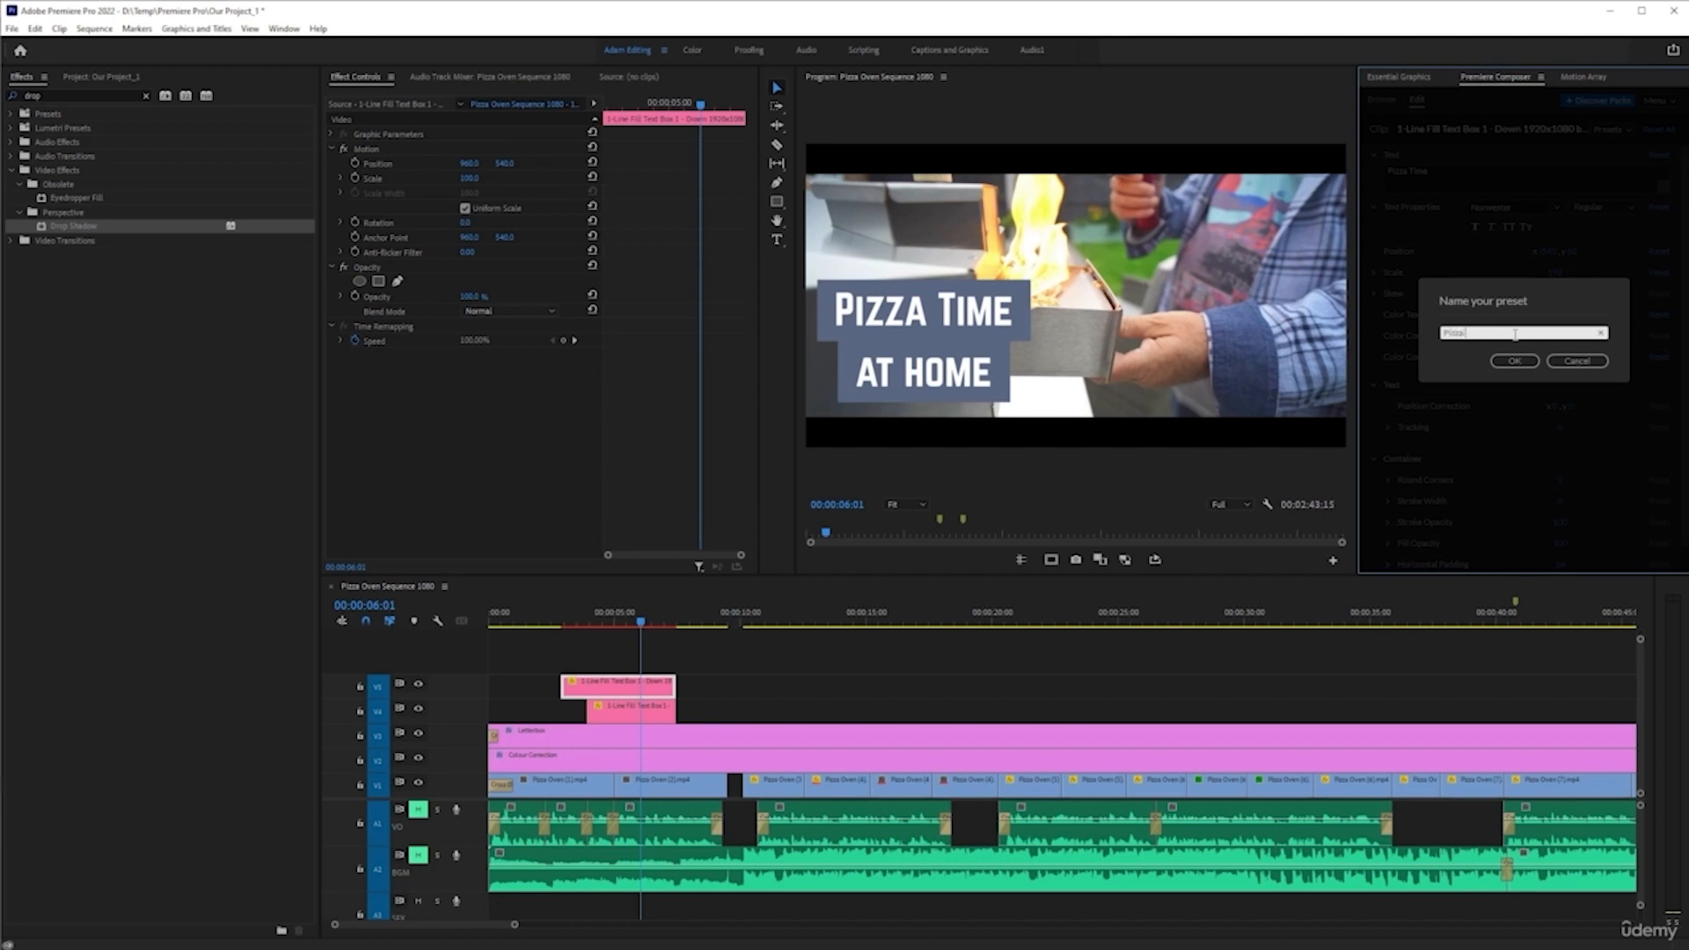
{"action": "key", "text": "Return"}
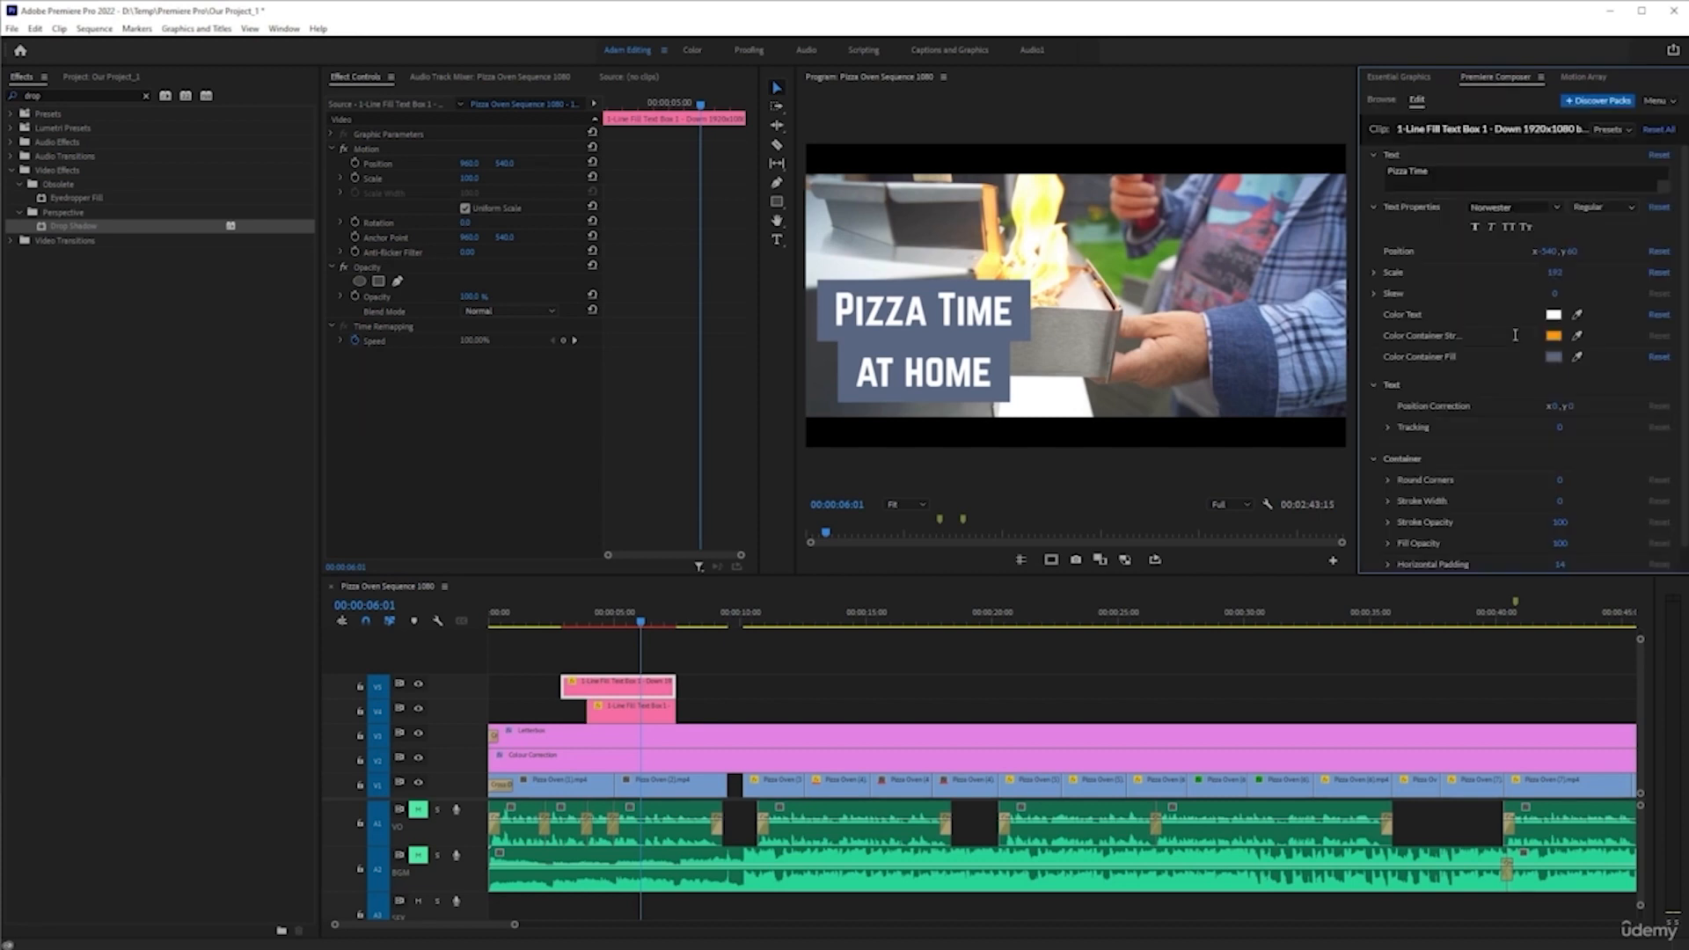
- Add a 1-Line Fill Text Box 1 - Down clip on V4 around 00:00:24:00, apply the Pizza Co preset and play it back
{"action": "left_click", "coordinate": [1381, 100]}
{"action": "left_click_drag", "start_coordinate": [1124, 531], "coordinate": [1092, 708]}
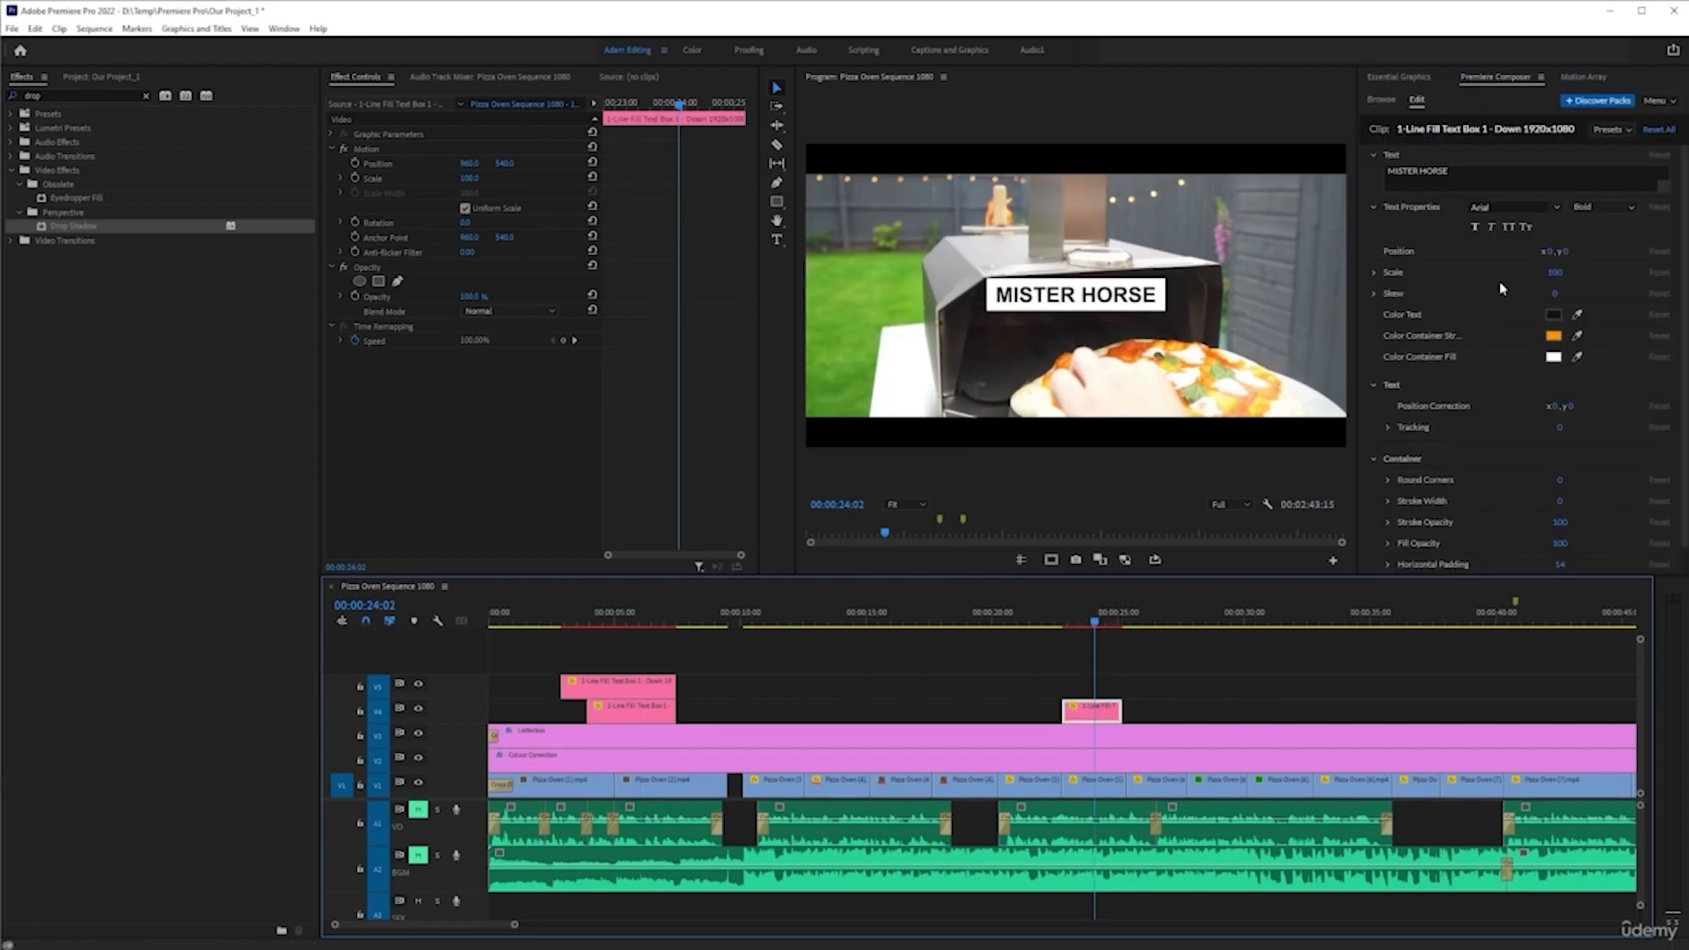
{"action": "left_click", "coordinate": [1623, 130]}
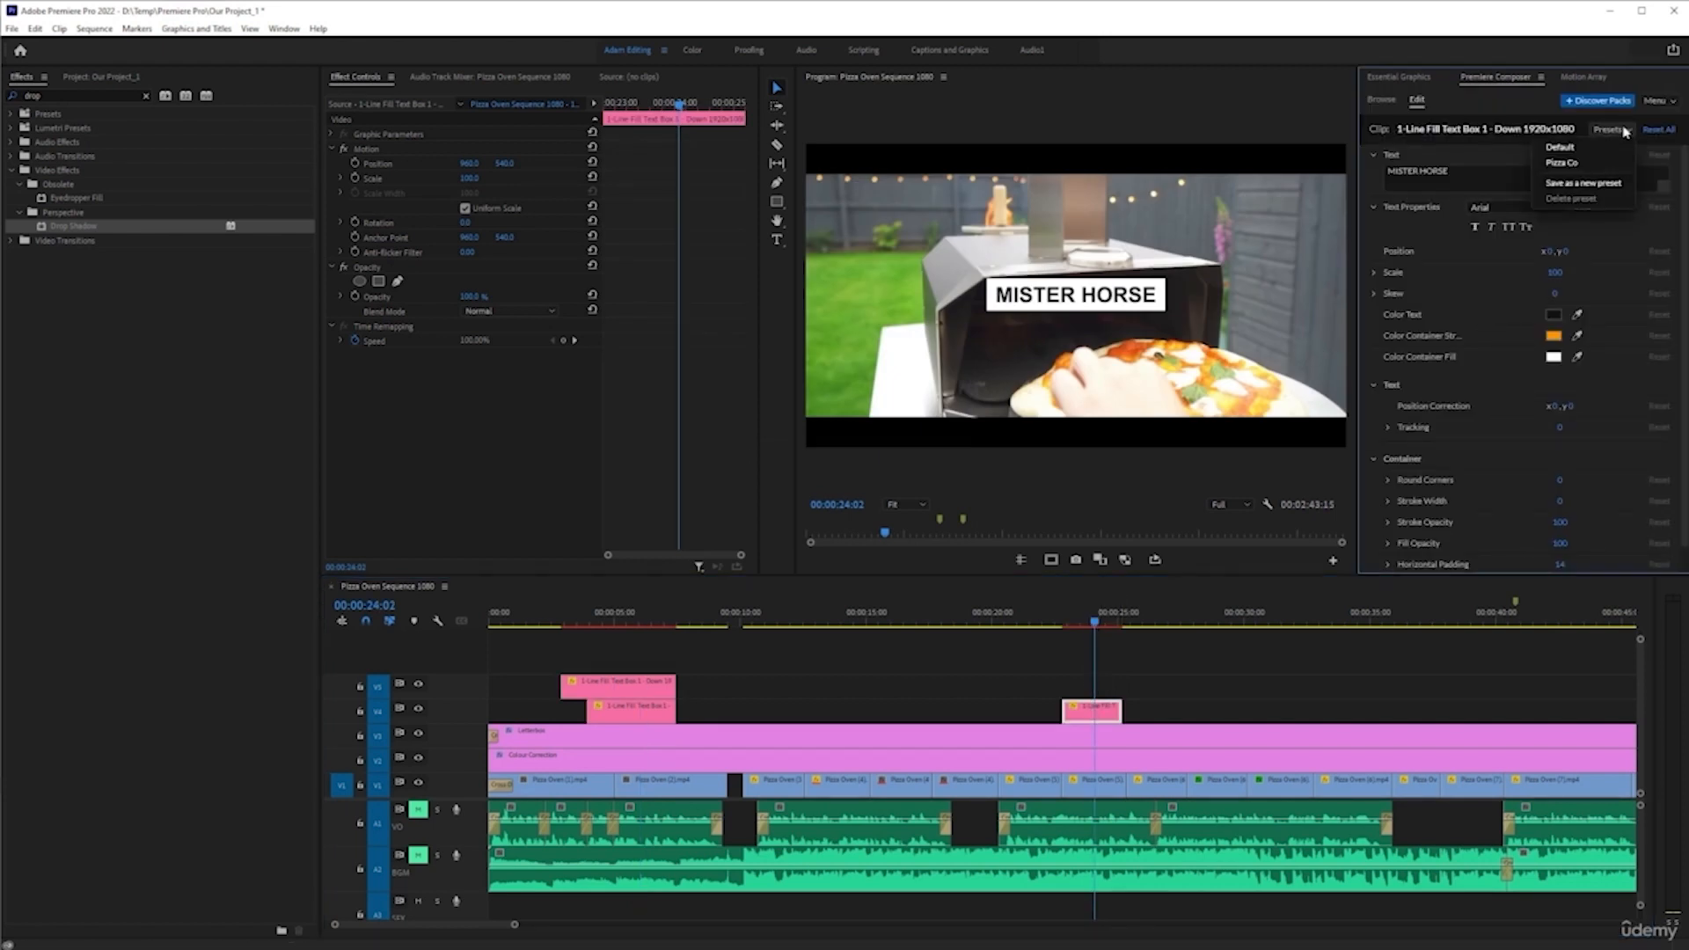
{"action": "left_click", "coordinate": [1566, 163]}
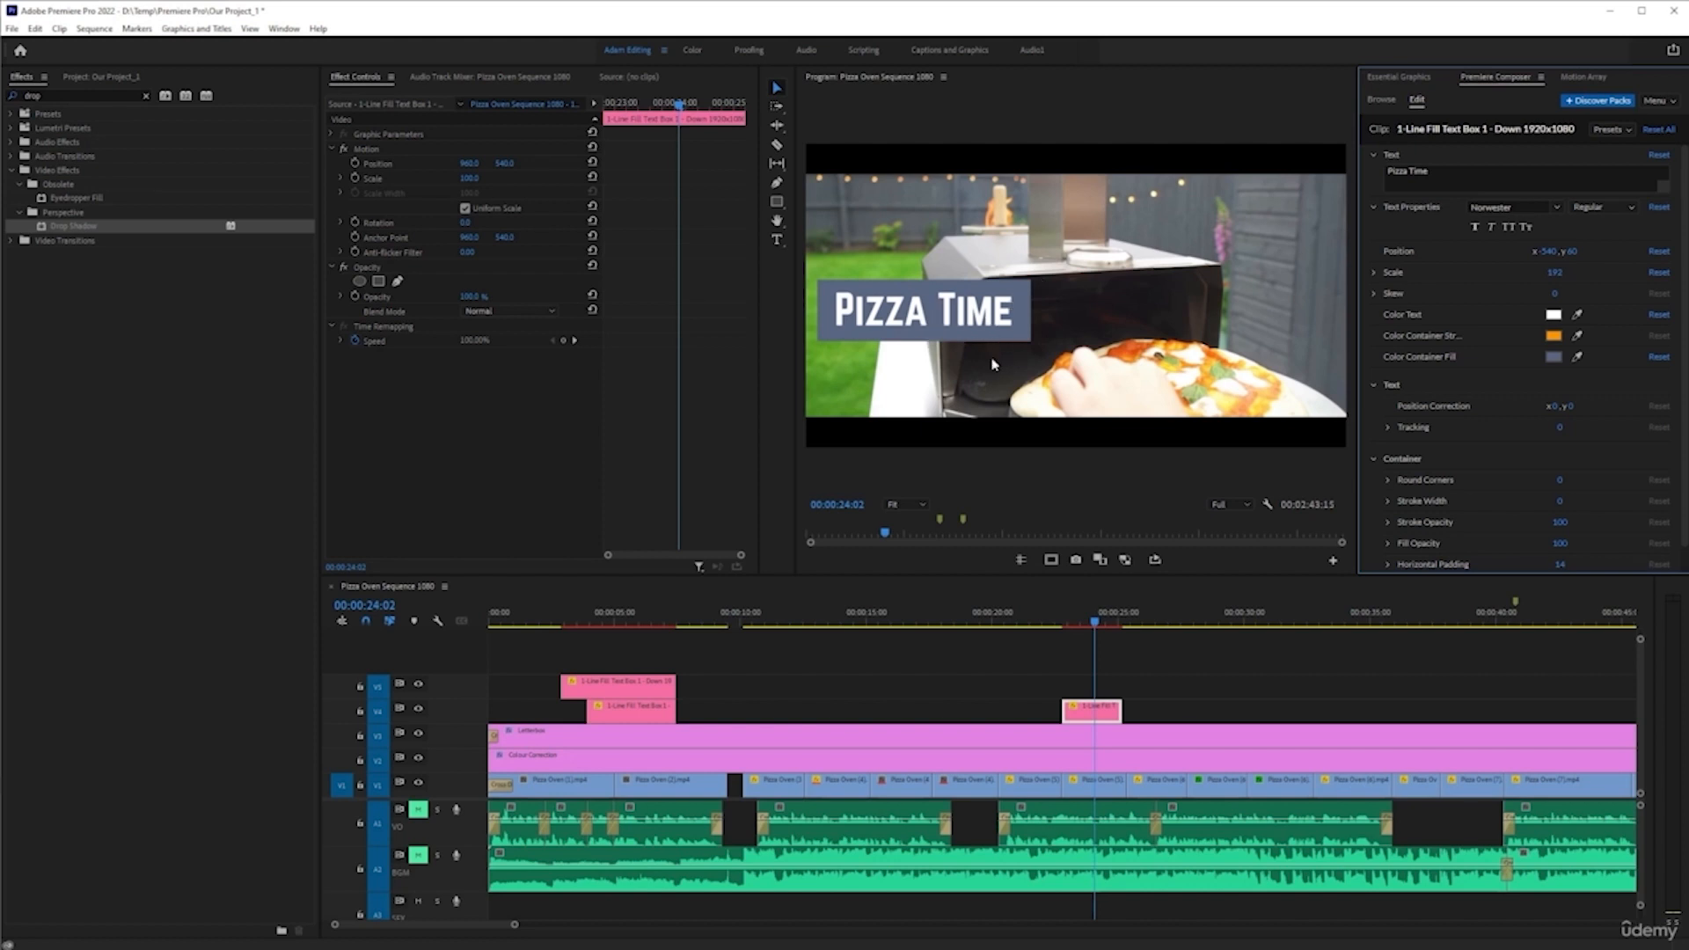
{"action": "left_click", "coordinate": [1031, 729]}
{"action": "key", "text": "space"}
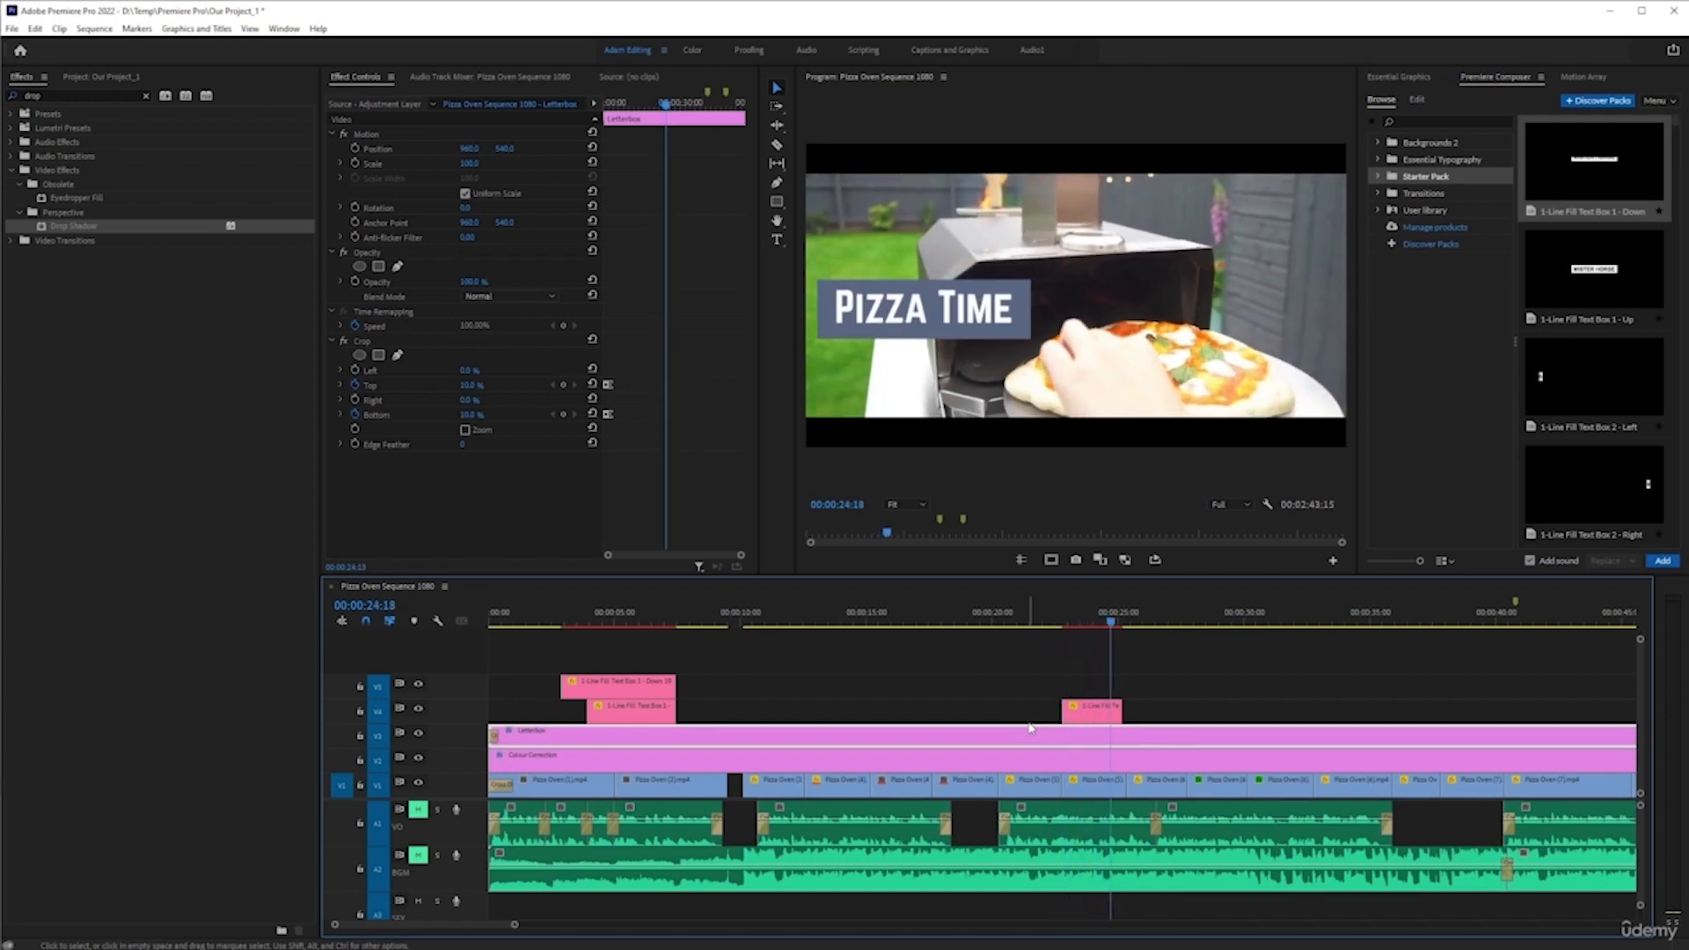
{"action": "left_click", "coordinate": [1096, 626]}
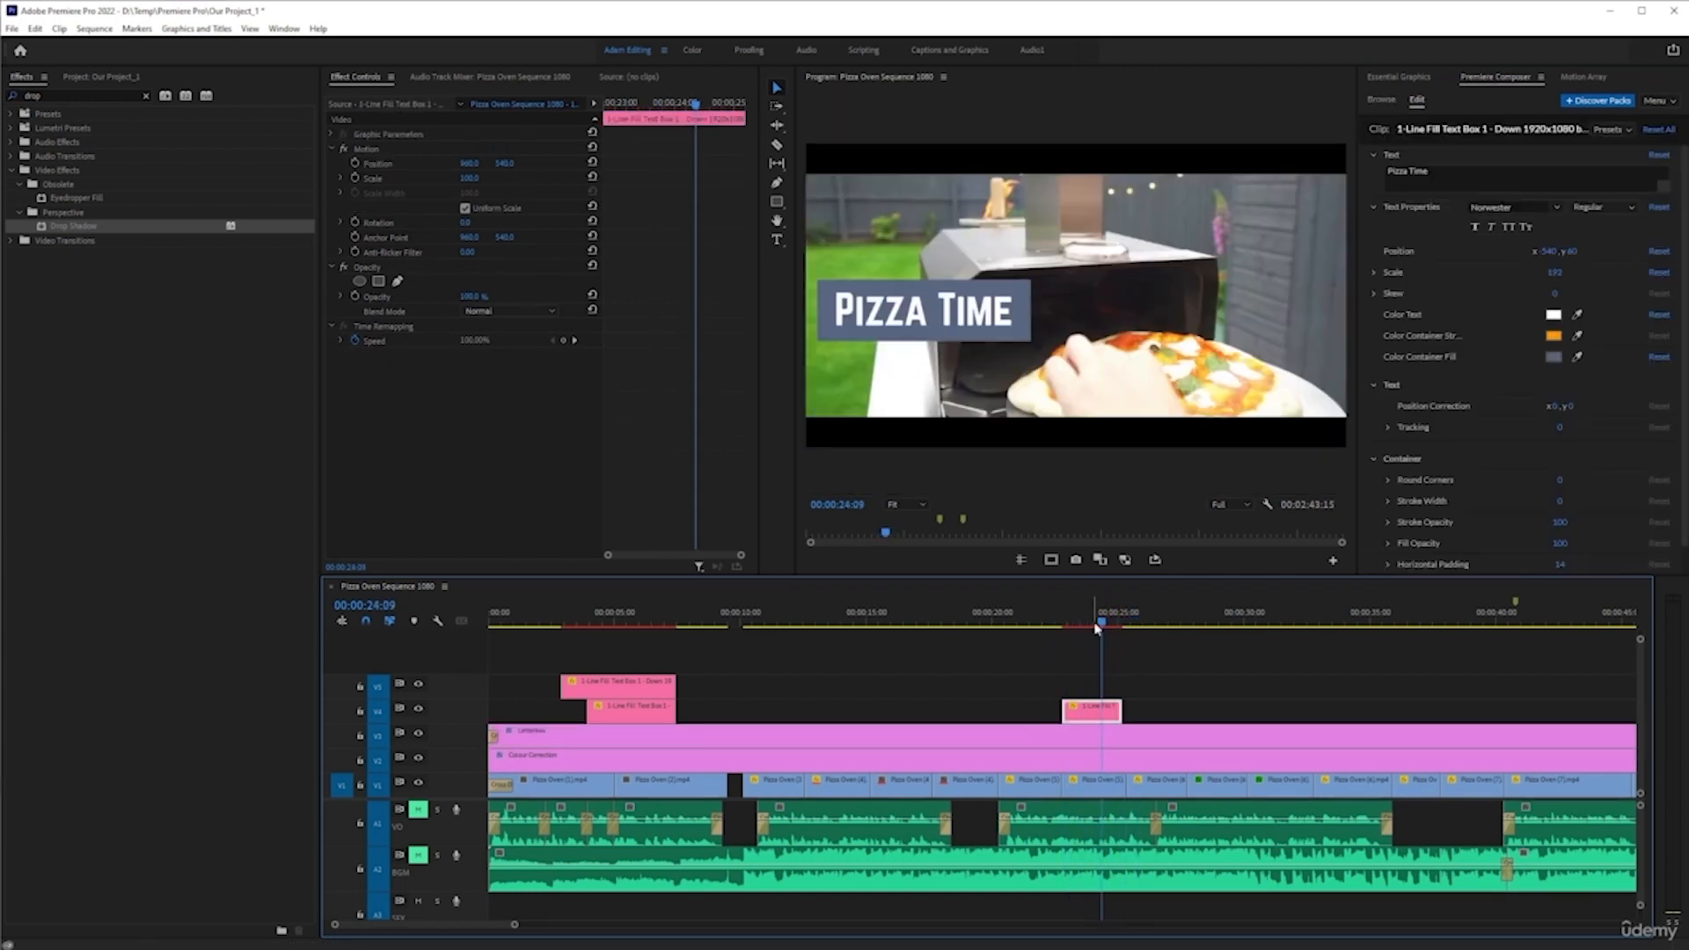
- Delete all three text box clips from tracks V4 and V5
{"action": "left_click", "coordinate": [1381, 99]}
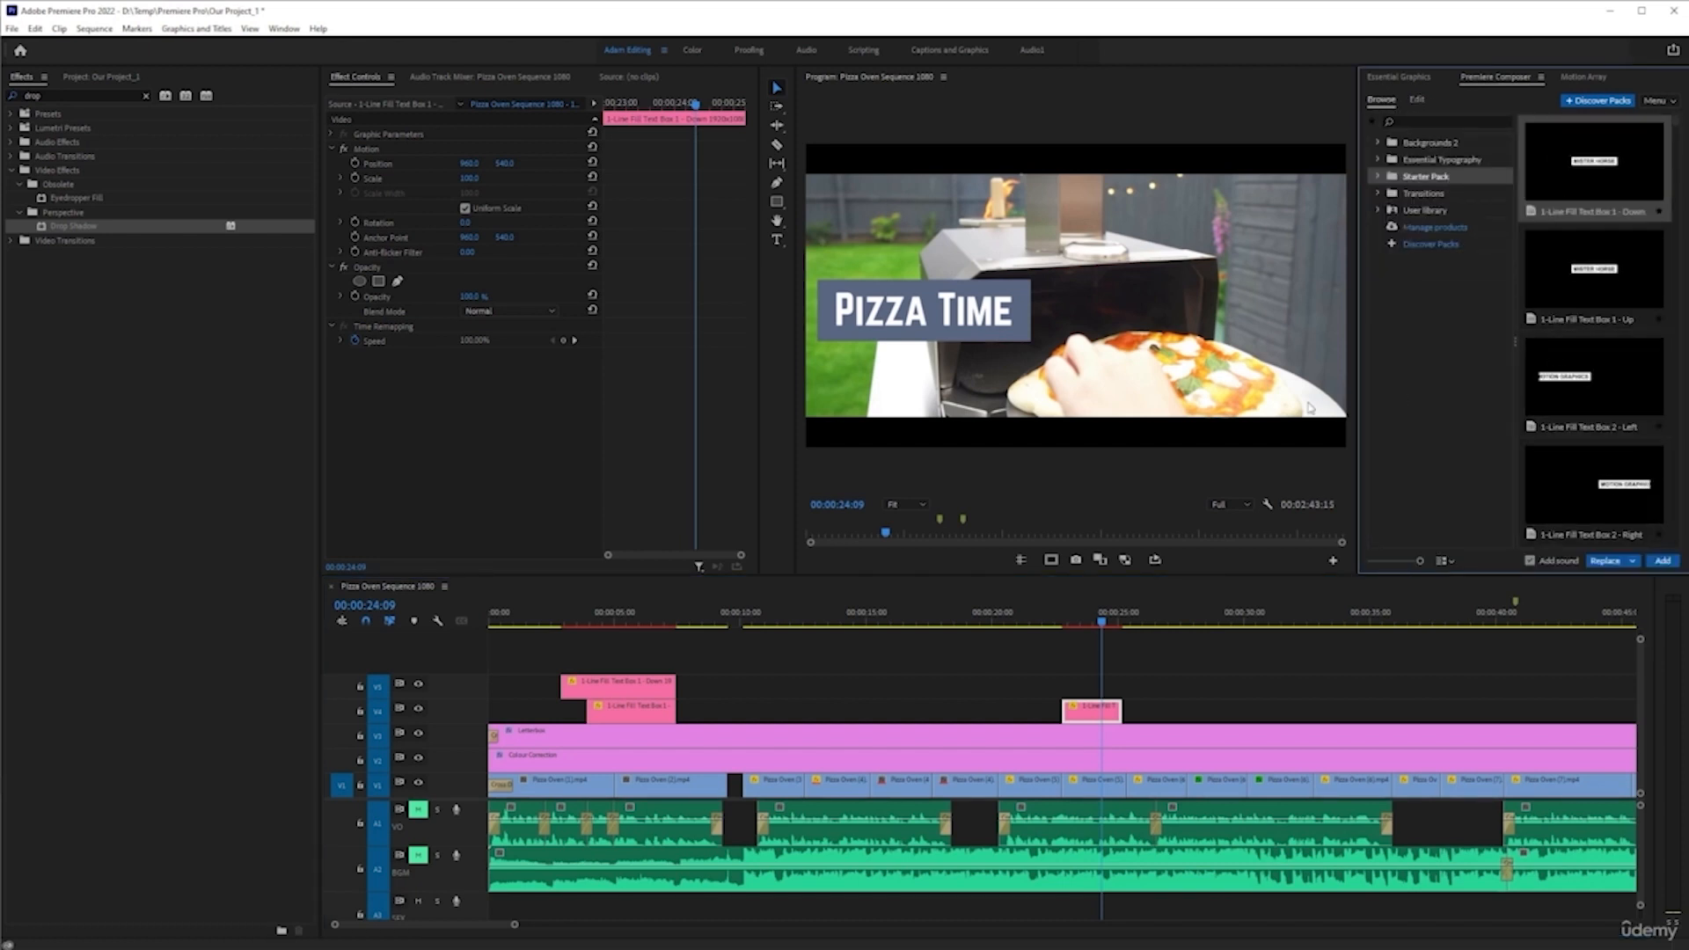
{"action": "left_click_drag", "start_coordinate": [1247, 627], "coordinate": [632, 697]}
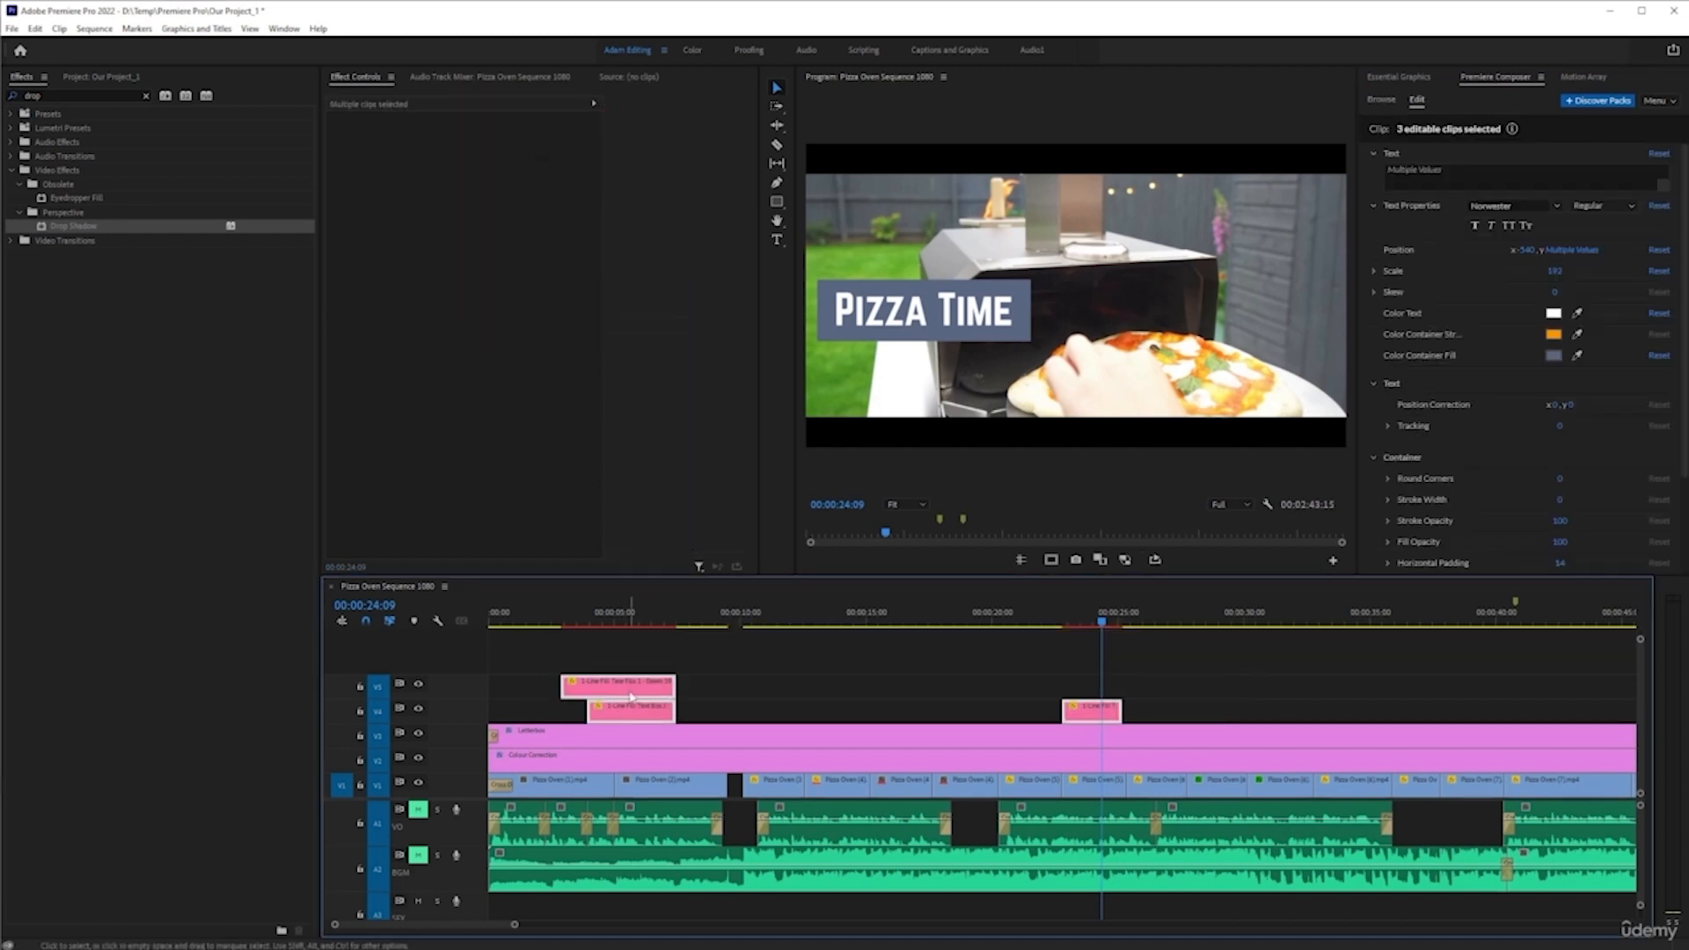
{"action": "key", "text": "Delete"}
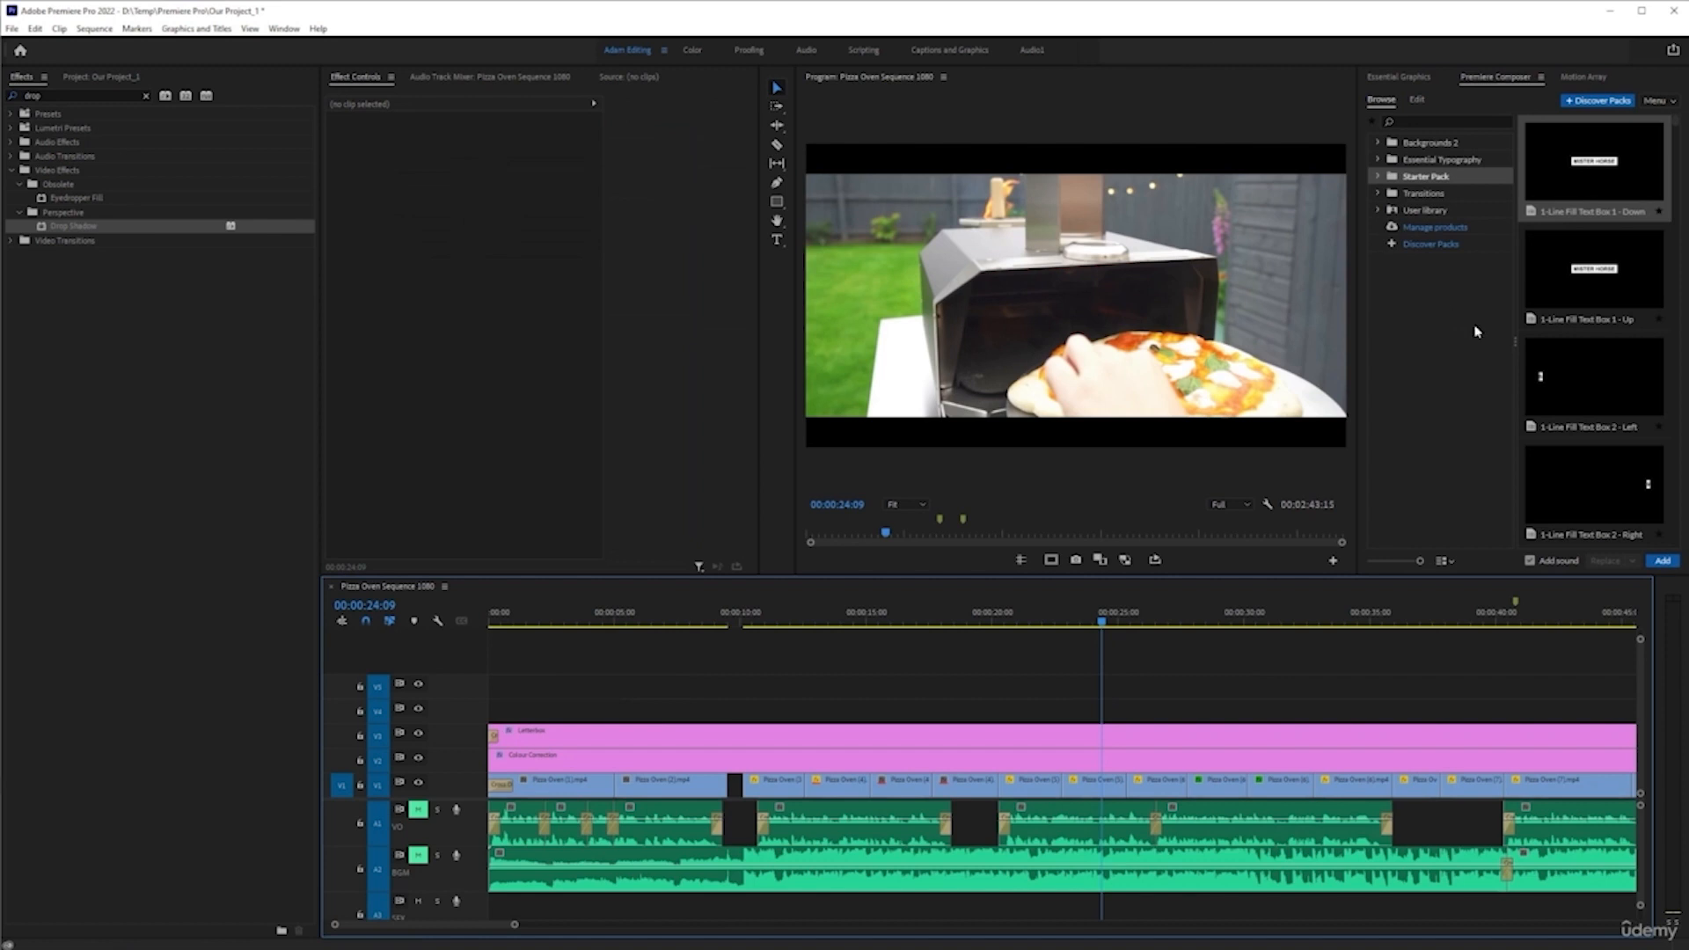
- Add the Starter Pack's 1-Line Fill Text Box 3 - Left to the sequence at 00:00:24:09 and play it back
{"action": "key", "text": "grave"}
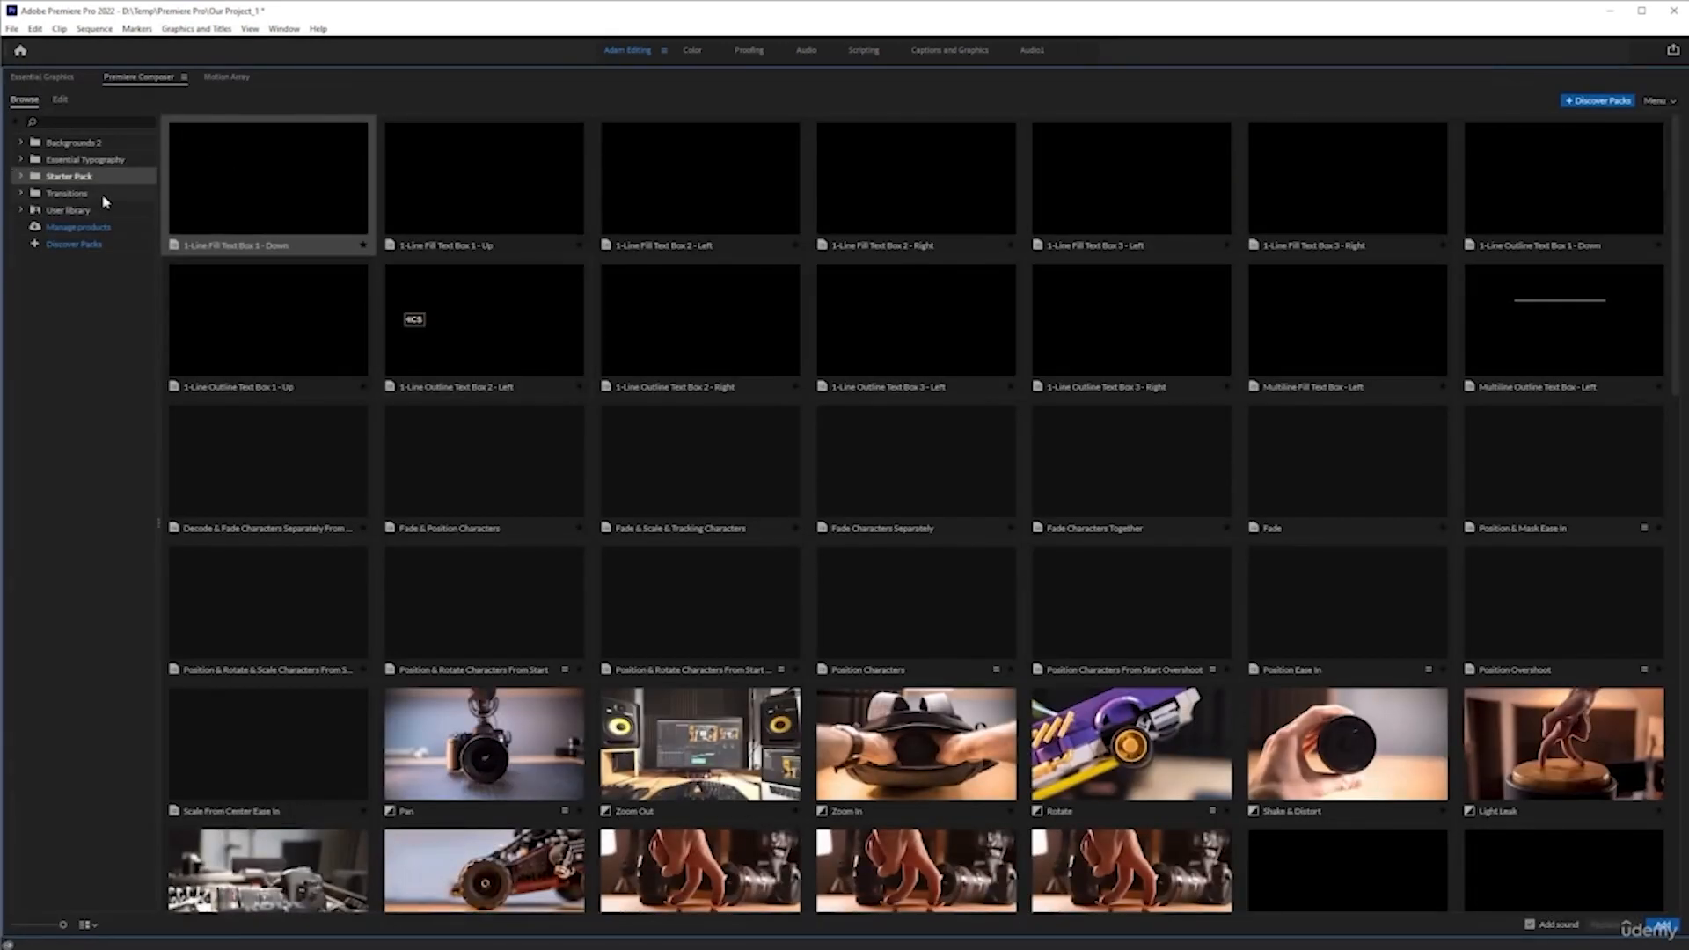
{"action": "left_click", "coordinate": [44, 179]}
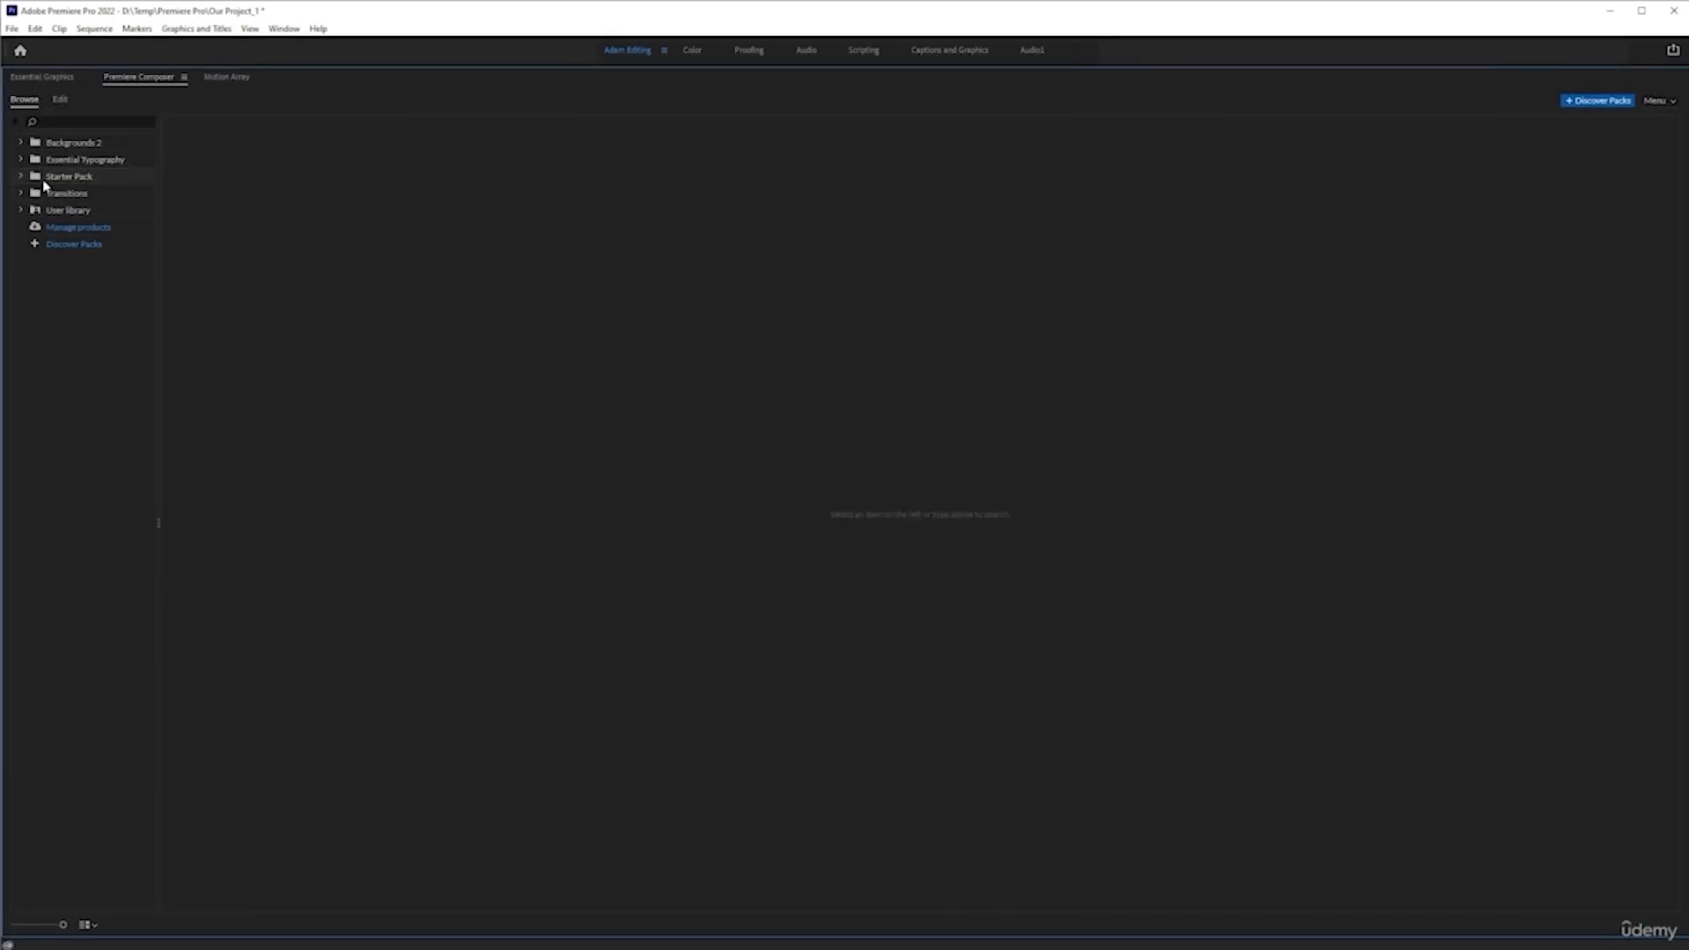
{"action": "left_click", "coordinate": [38, 179]}
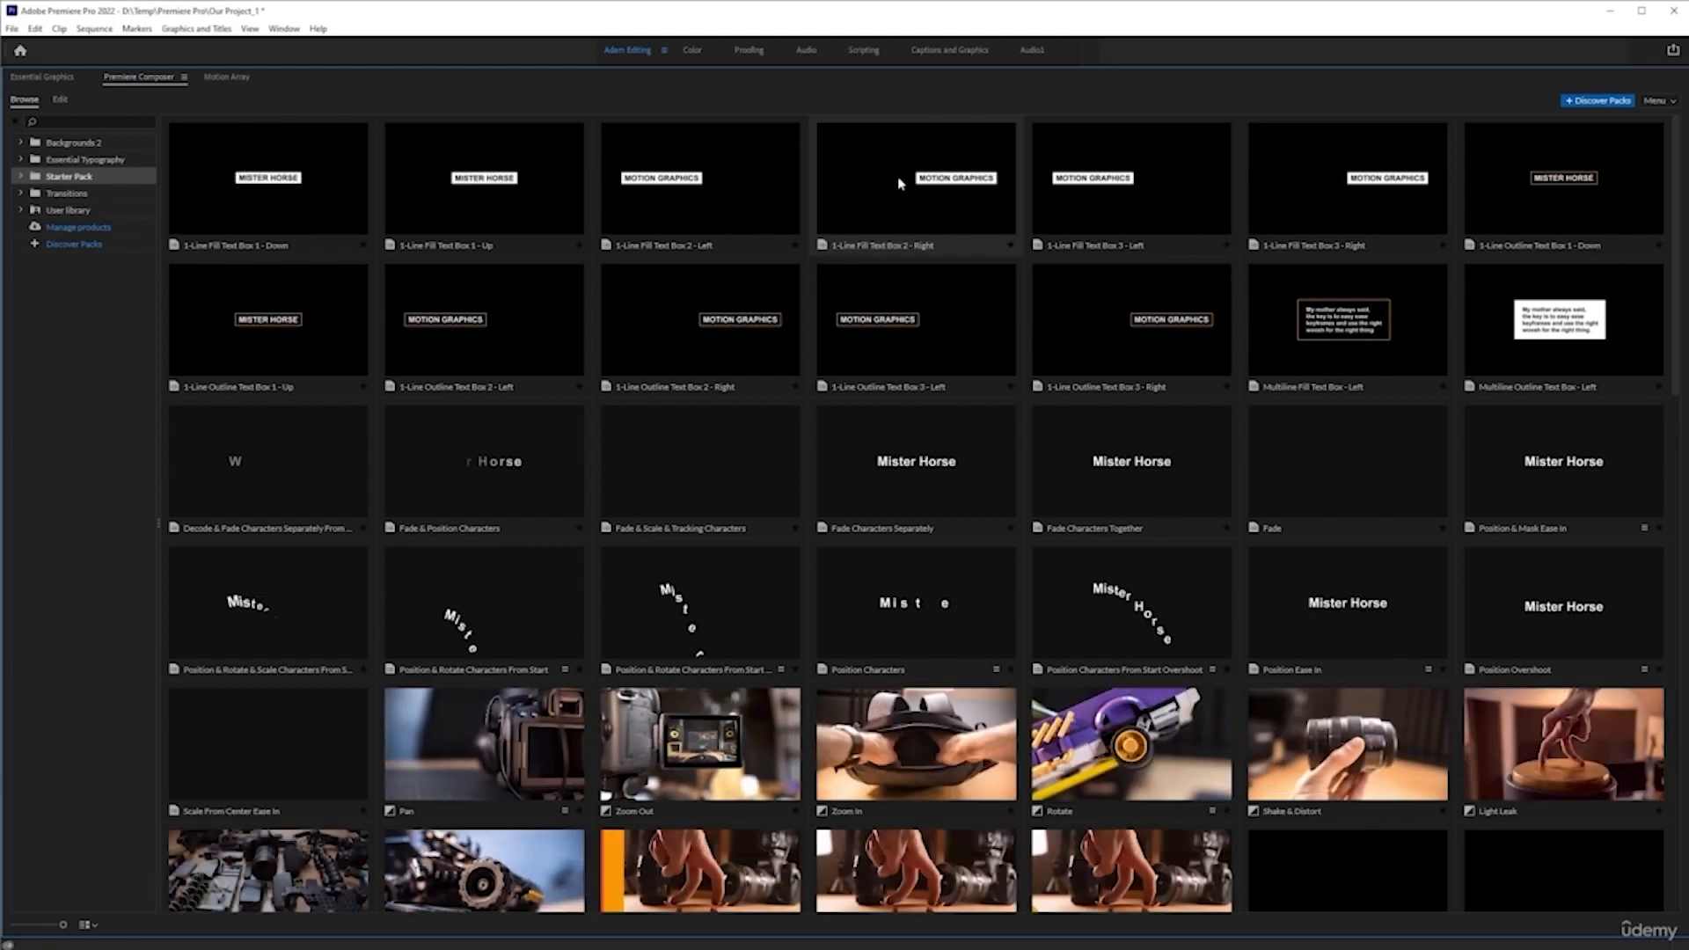
{"action": "left_click", "coordinate": [1068, 198]}
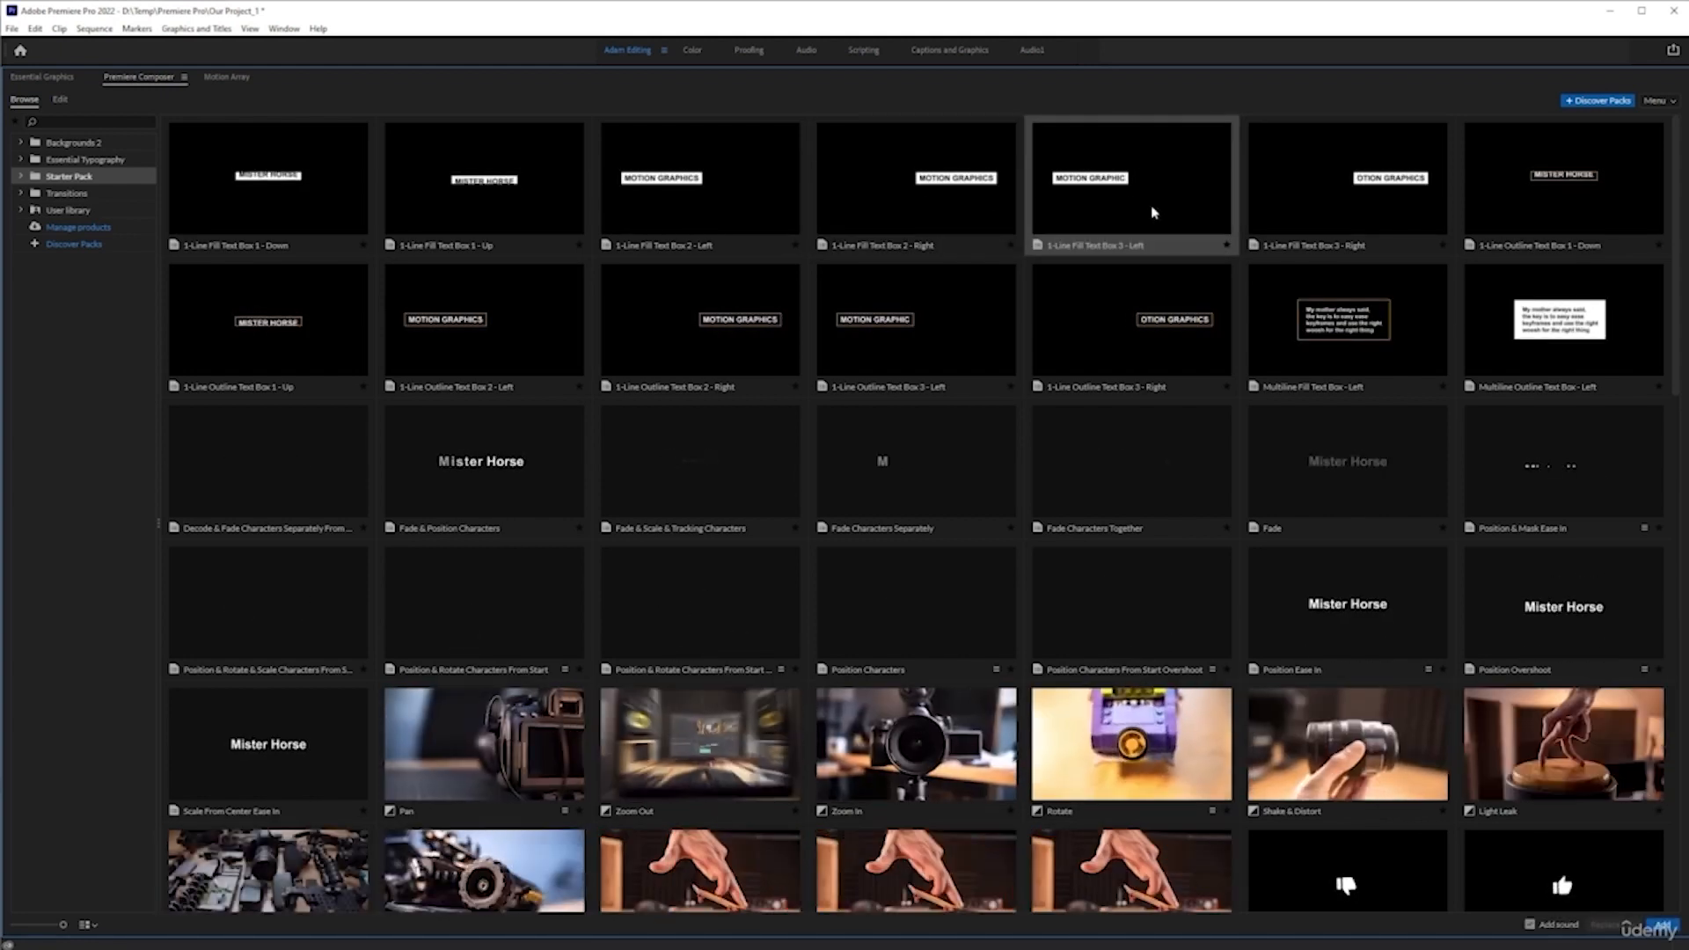
{"action": "key", "text": "grave"}
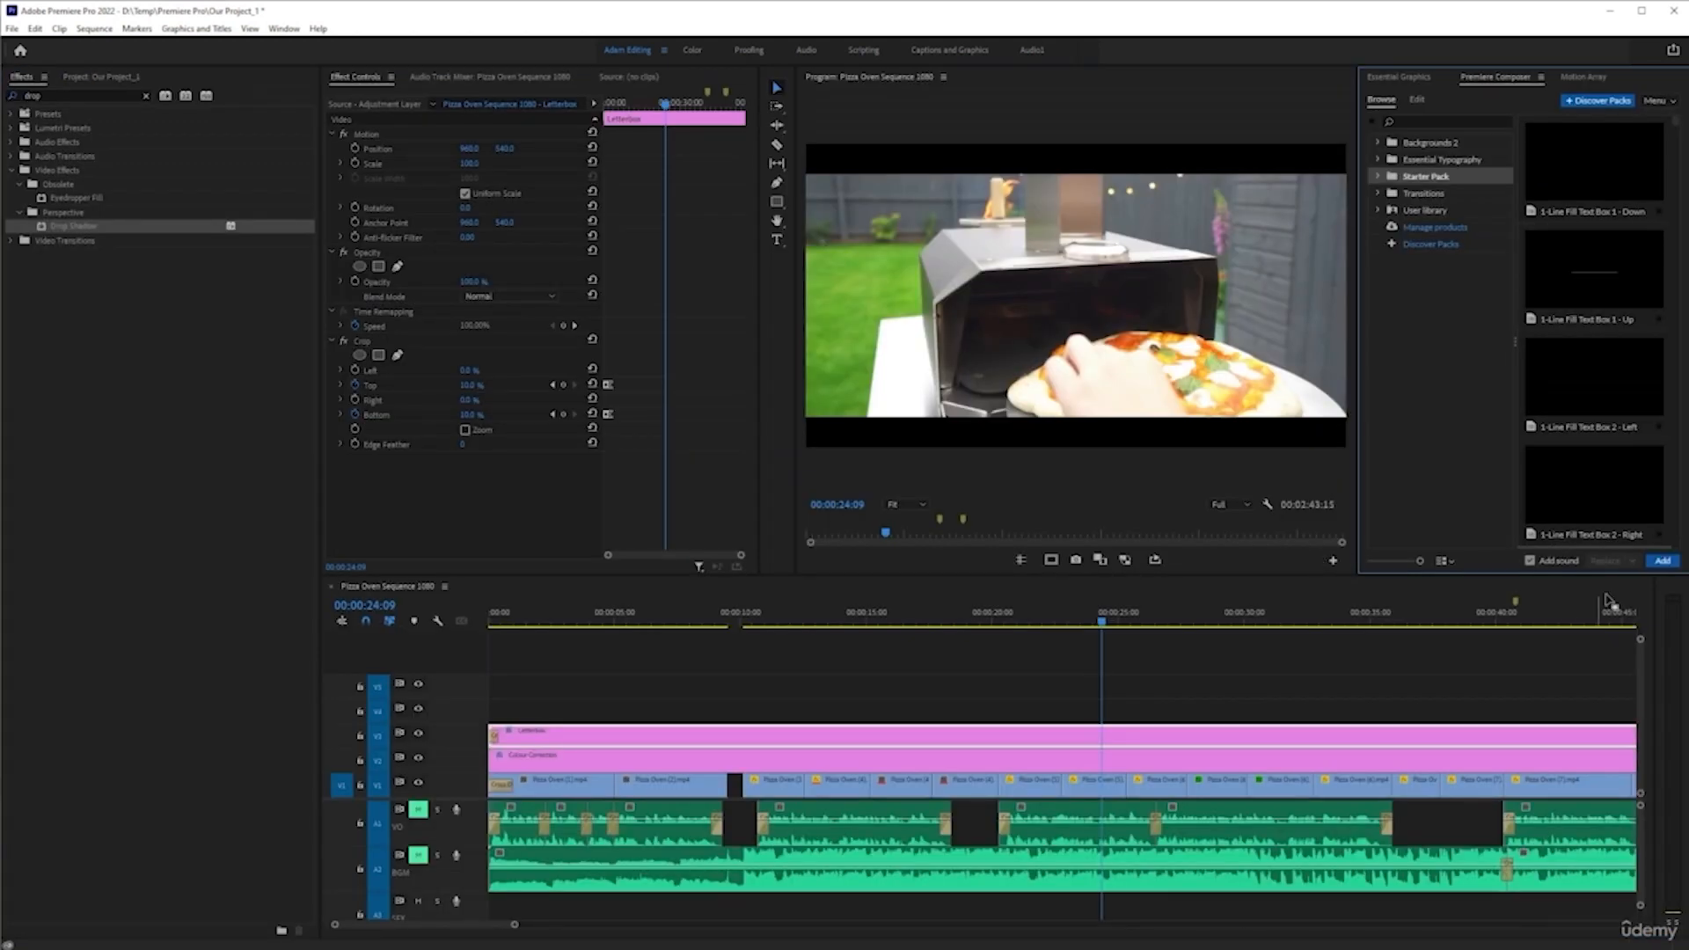
{"action": "left_click", "coordinate": [1662, 560]}
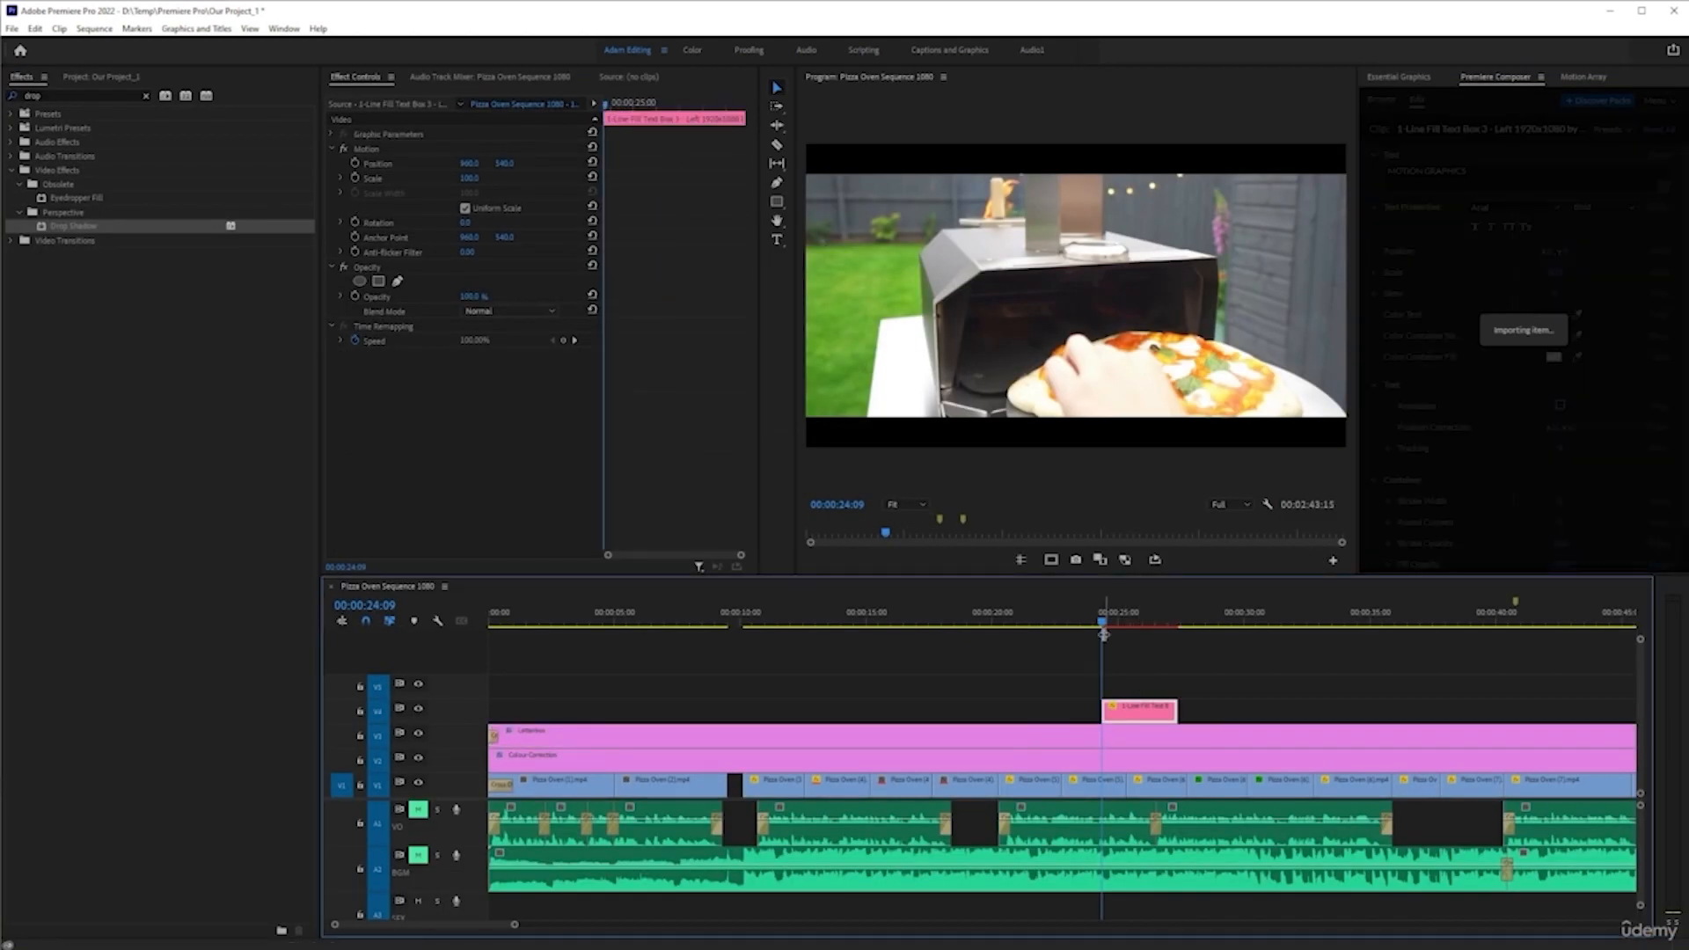
{"action": "key", "text": "space"}
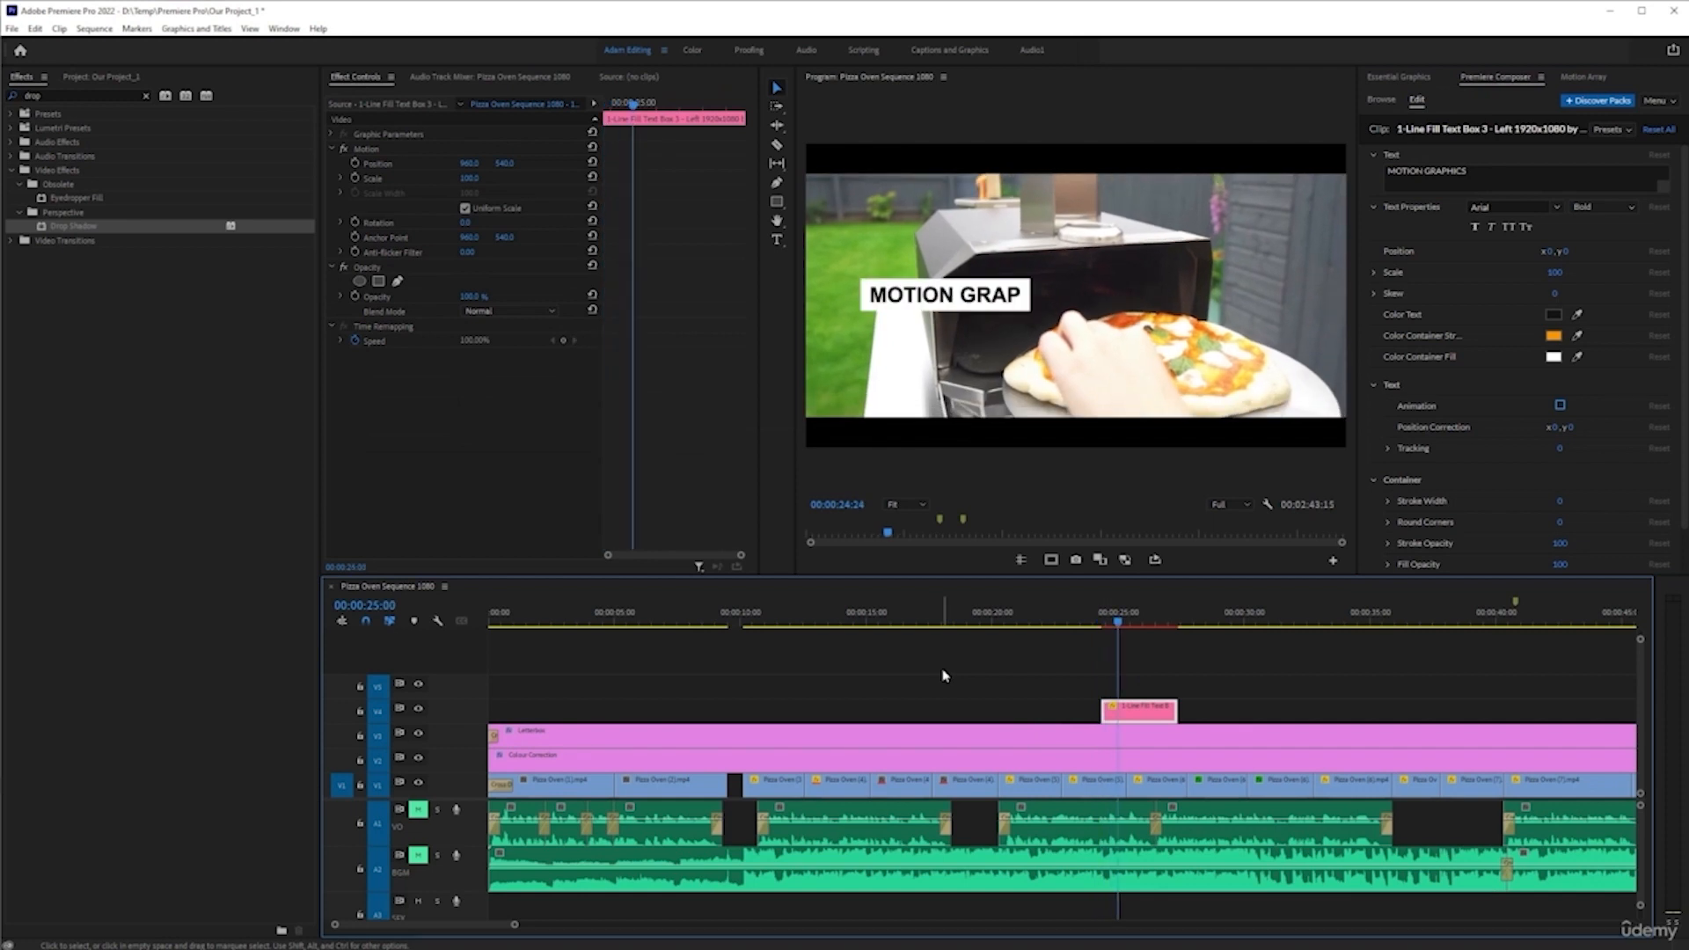
- Set the font of the new text box on V4 to Norwester
{"action": "left_click", "coordinate": [1151, 712]}
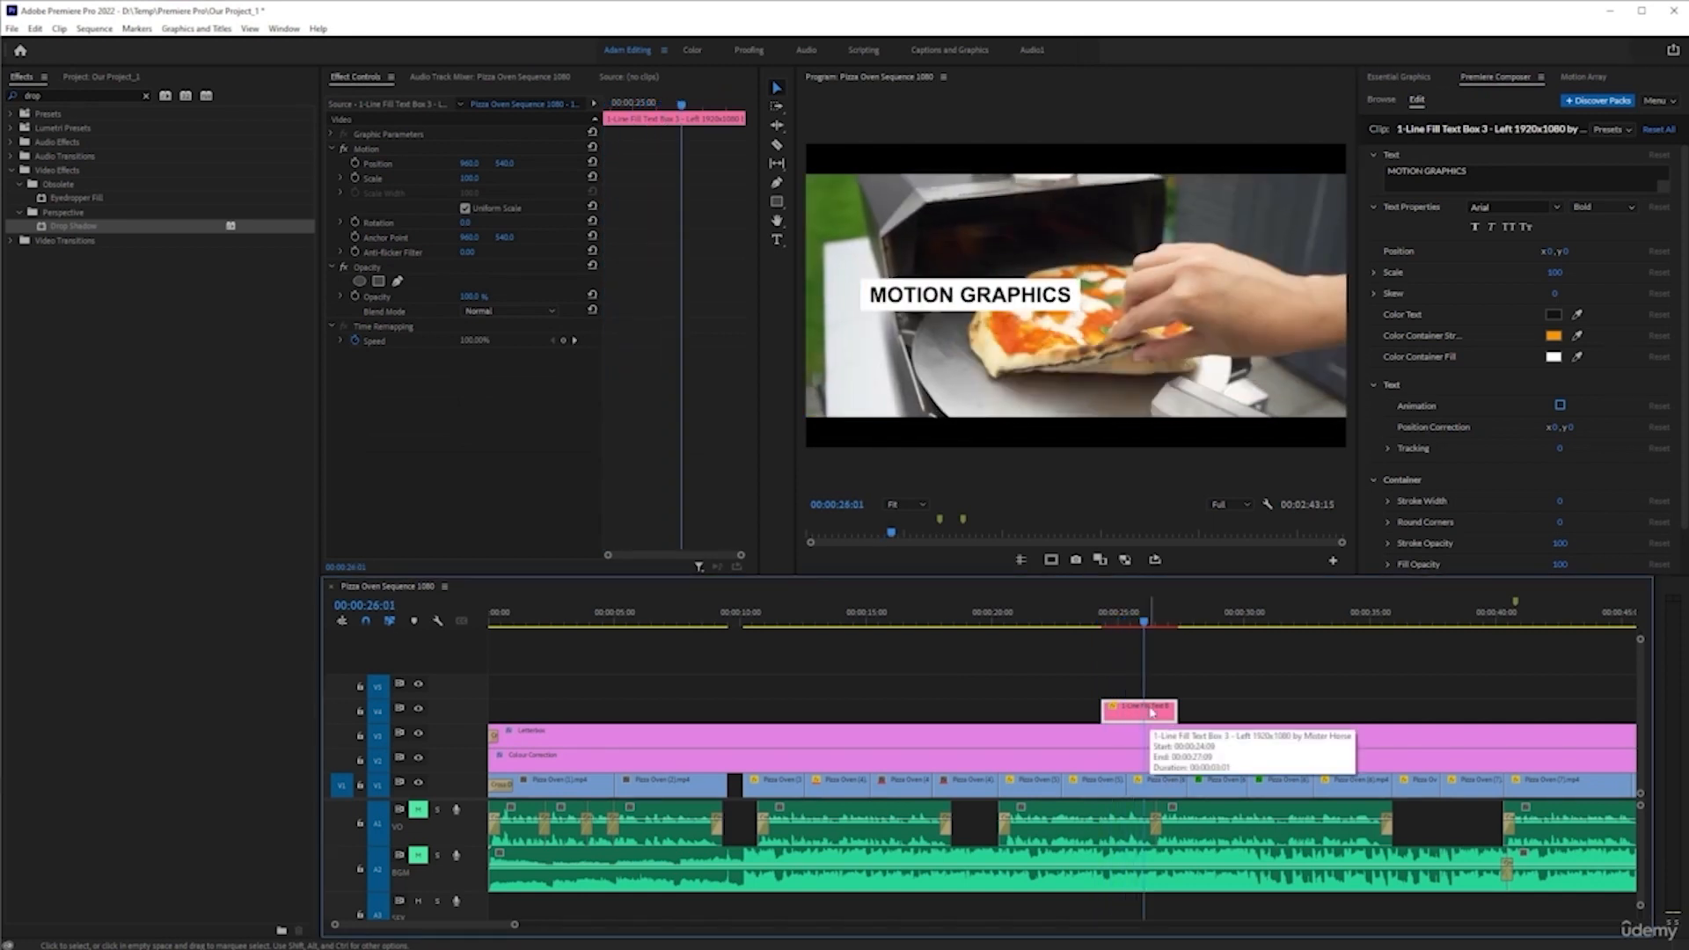
{"action": "left_click", "coordinate": [1509, 207]}
{"action": "scroll", "coordinate": [1557, 413], "scroll_direction": "down", "scroll_amount": 5}
{"action": "scroll", "coordinate": [1567, 432], "scroll_direction": "down", "scroll_amount": 15}
{"action": "scroll", "coordinate": [1566, 432], "scroll_direction": "down", "scroll_amount": 15}
{"action": "scroll", "coordinate": [1543, 412], "scroll_direction": "down", "scroll_amount": 10}
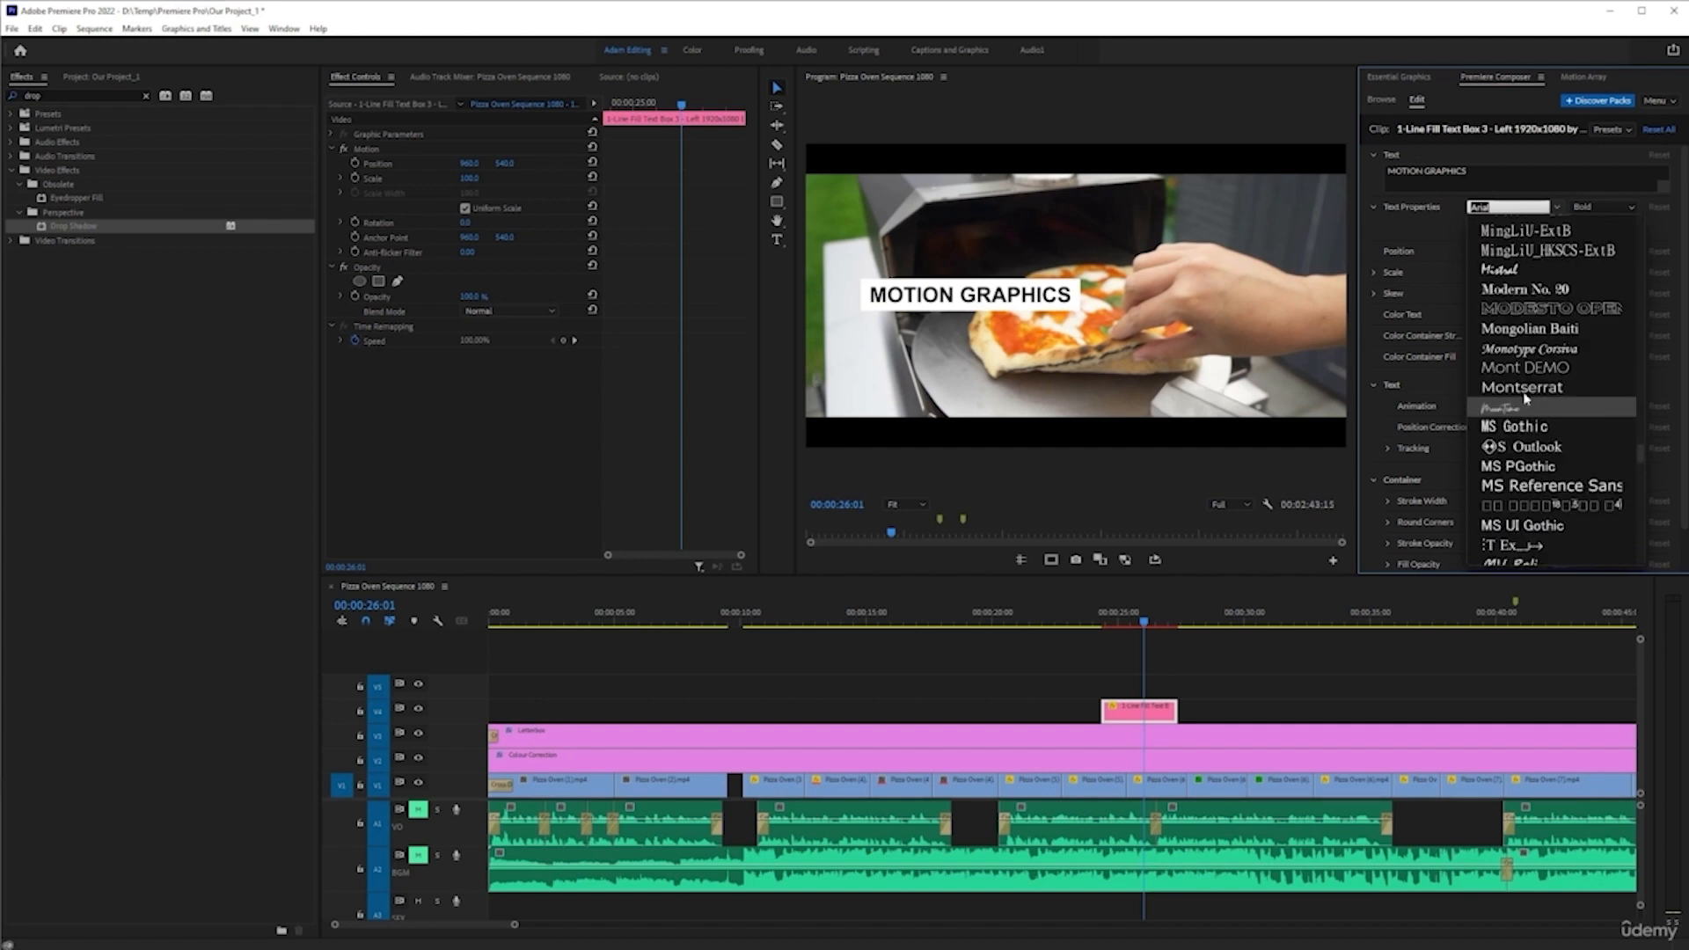
{"action": "scroll", "coordinate": [1526, 413], "scroll_direction": "down", "scroll_amount": 5}
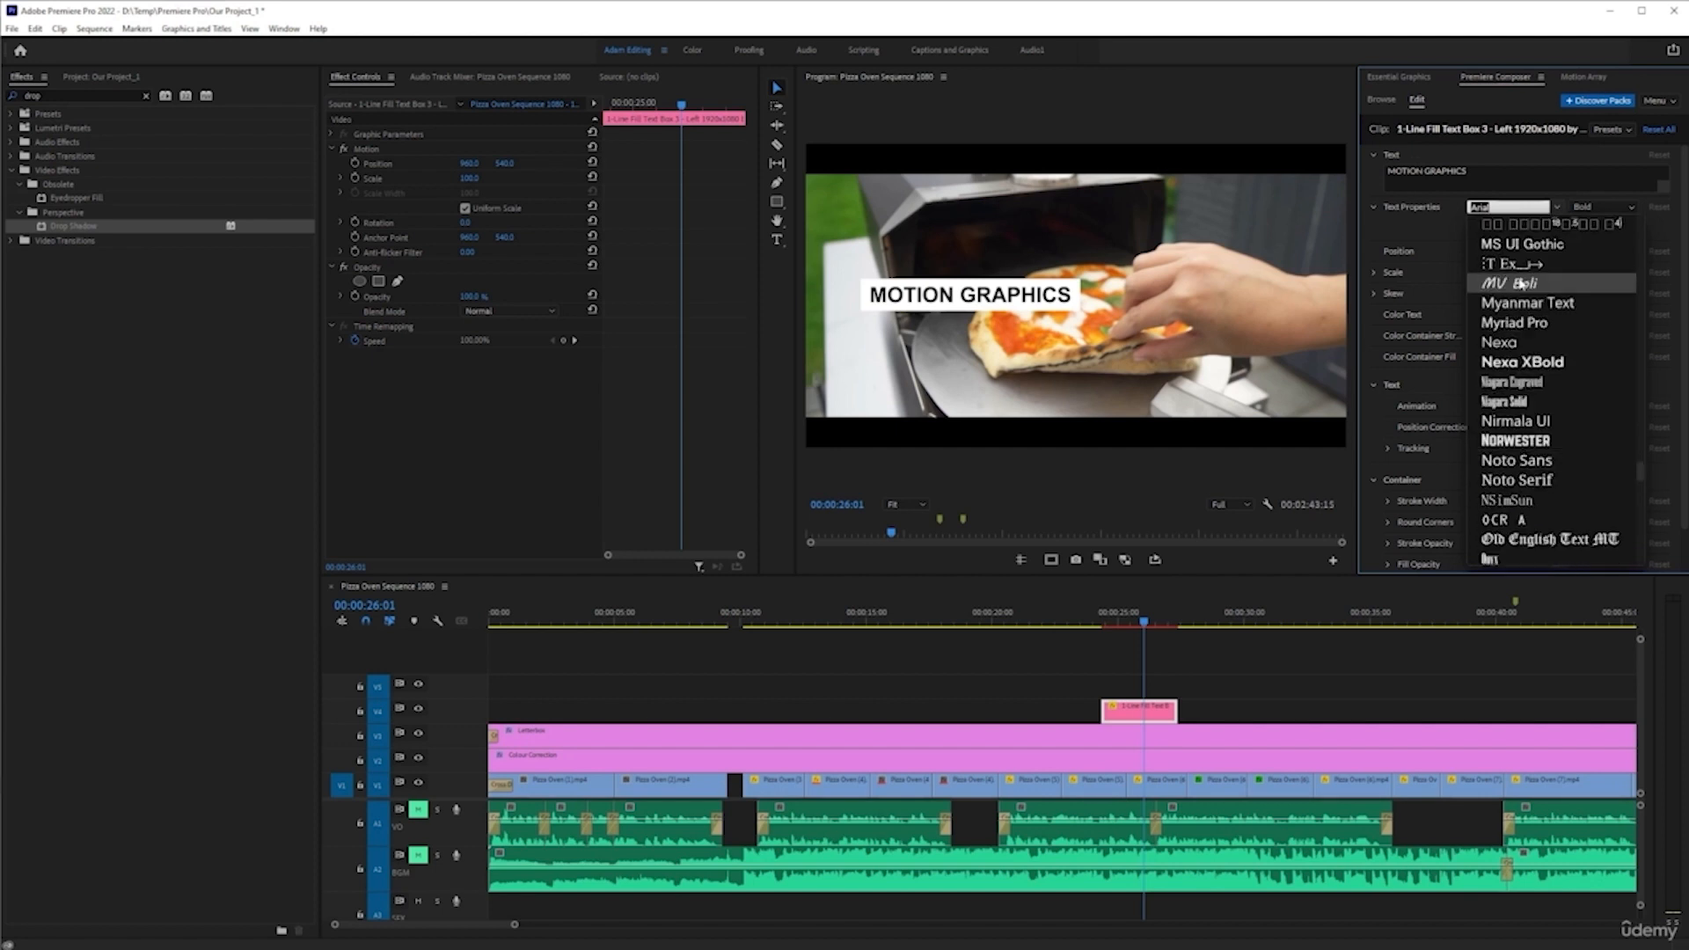
{"action": "left_click", "coordinate": [1525, 440]}
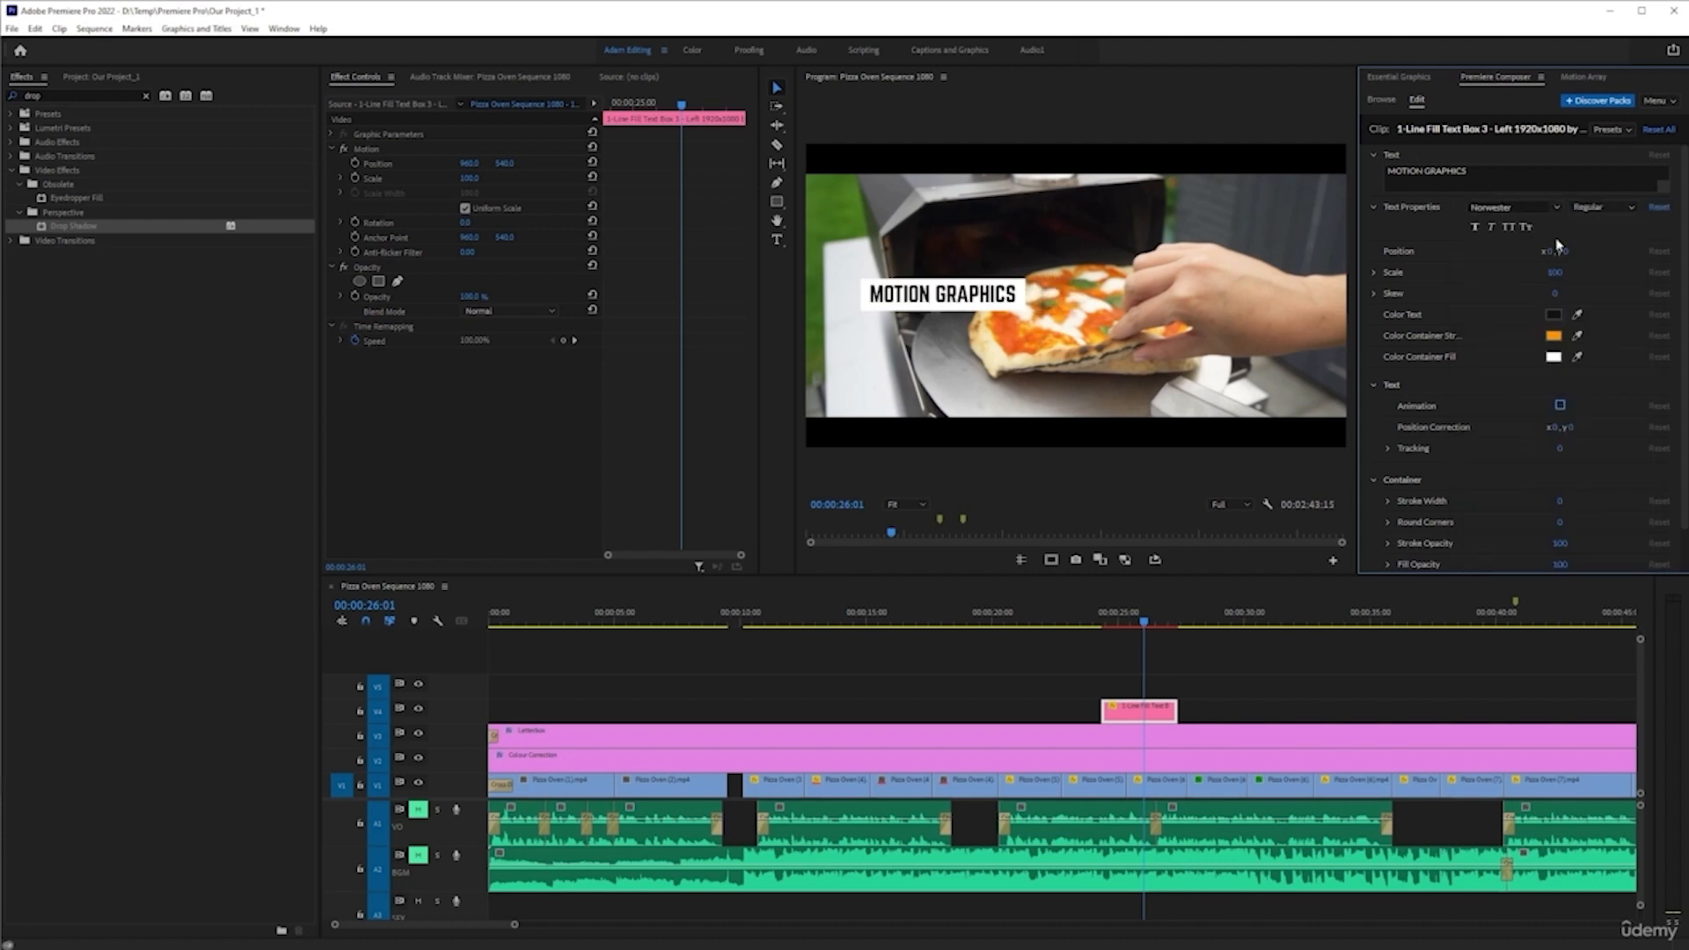
- Replace the text box's wording with "Pizza Toppings"
{"action": "left_click_drag", "start_coordinate": [1474, 172], "coordinate": [1288, 163]}
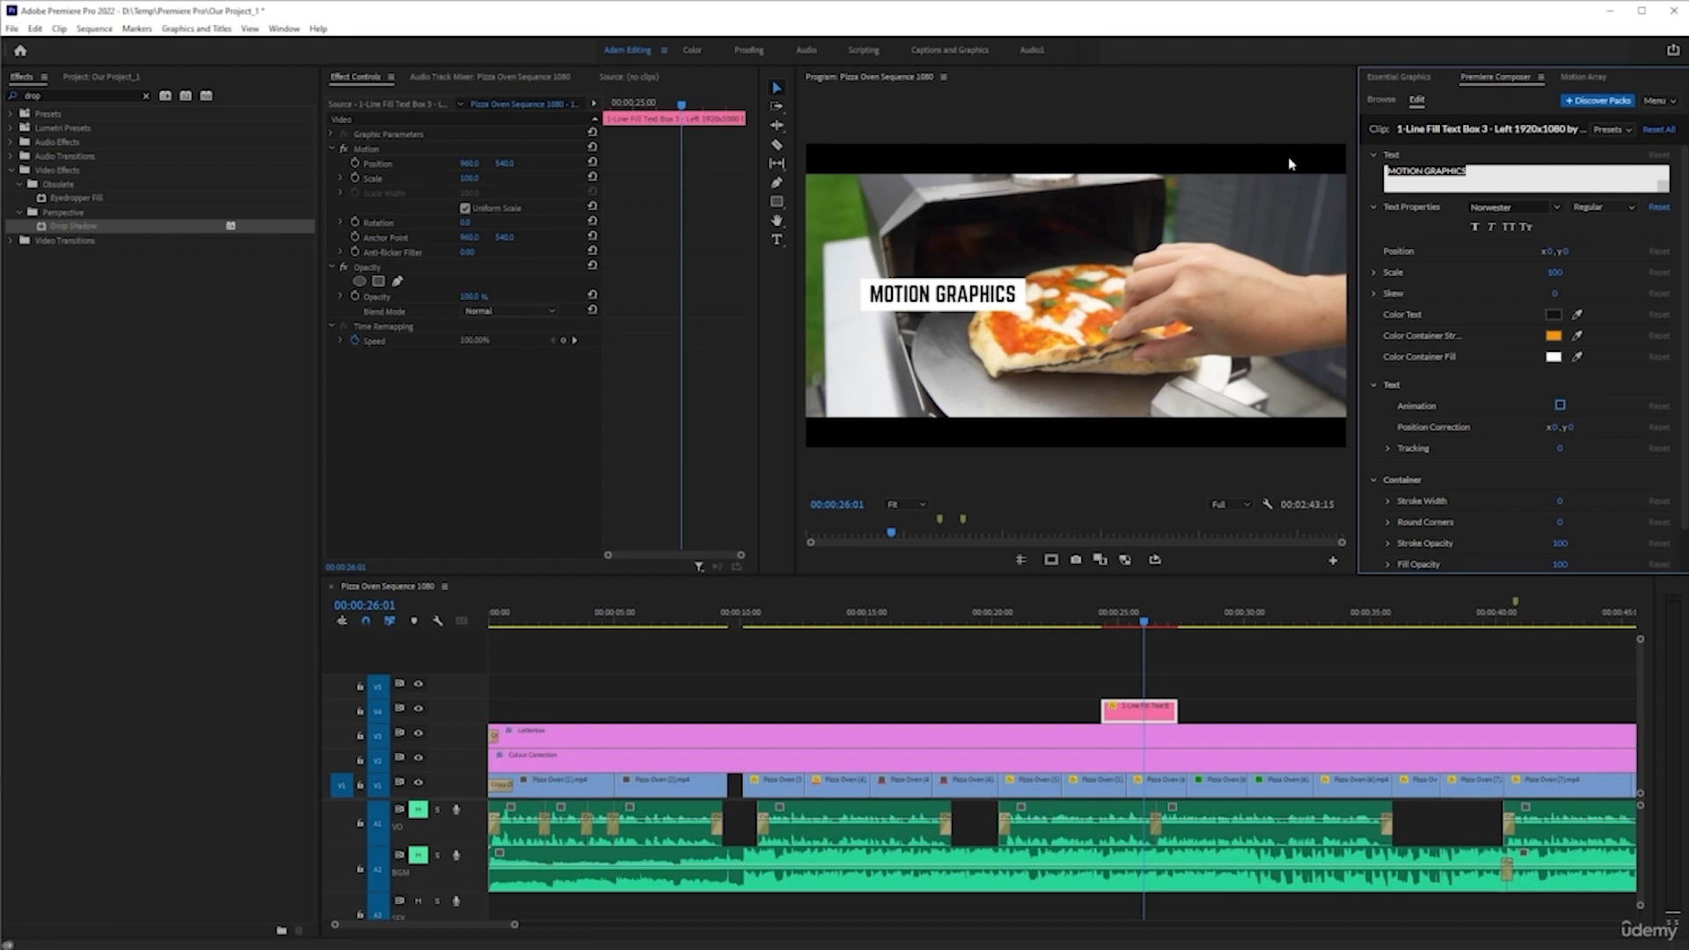
{"action": "type", "text": "Pizz"}
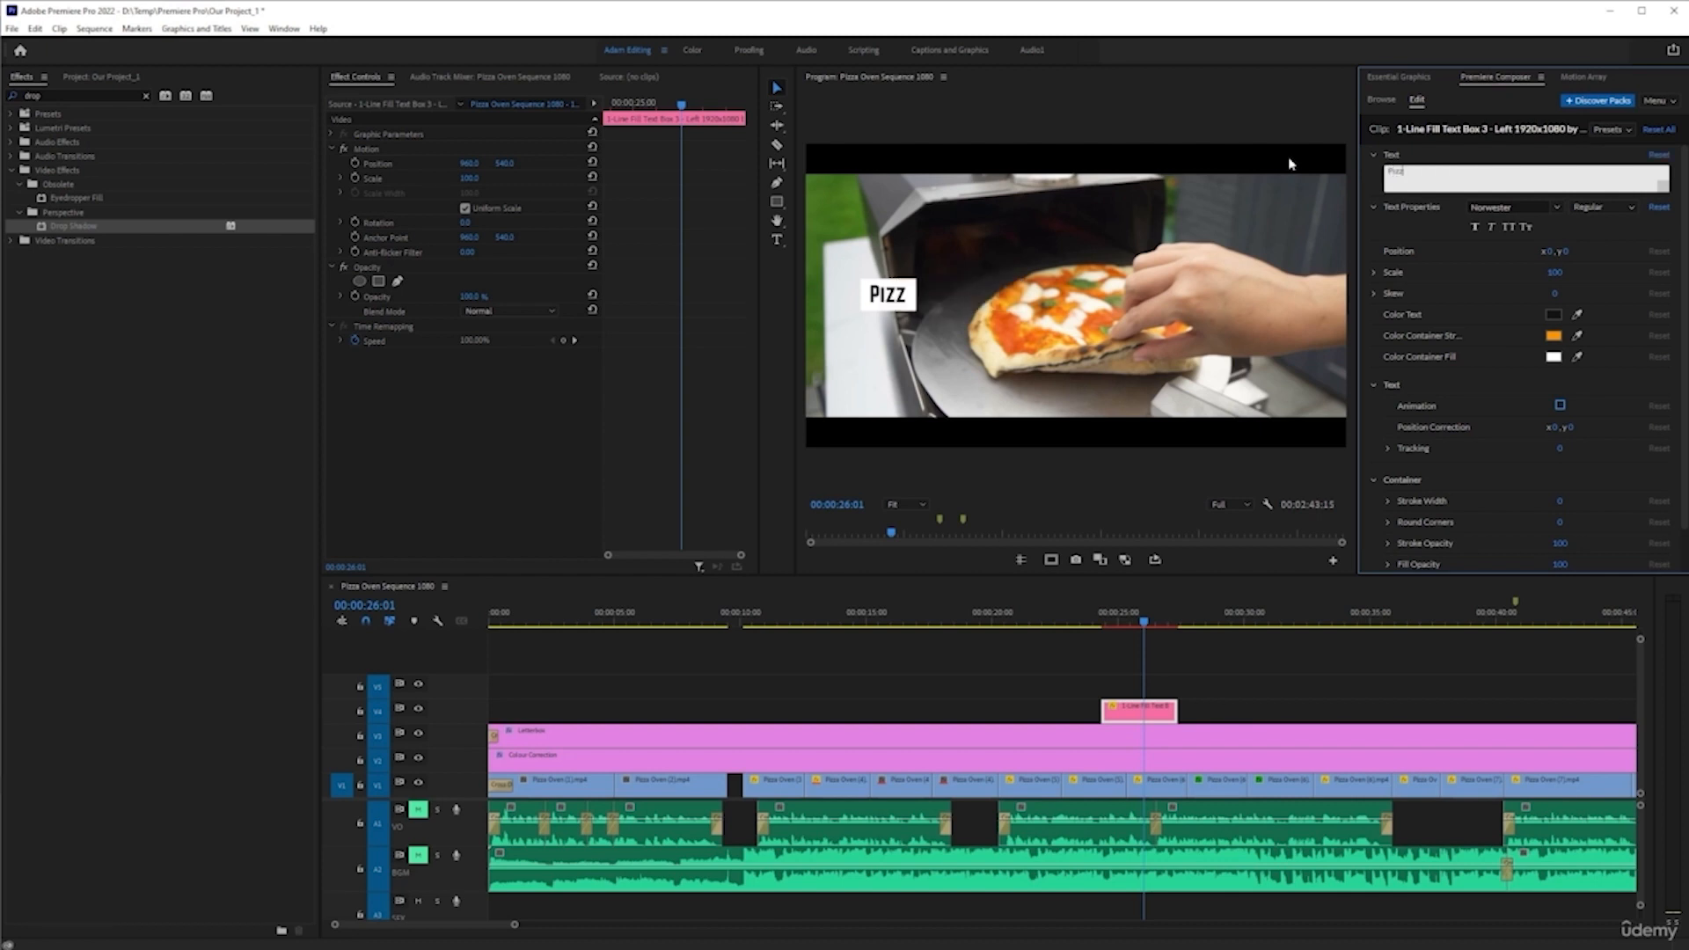
{"action": "type", "text": "a Toppings"}
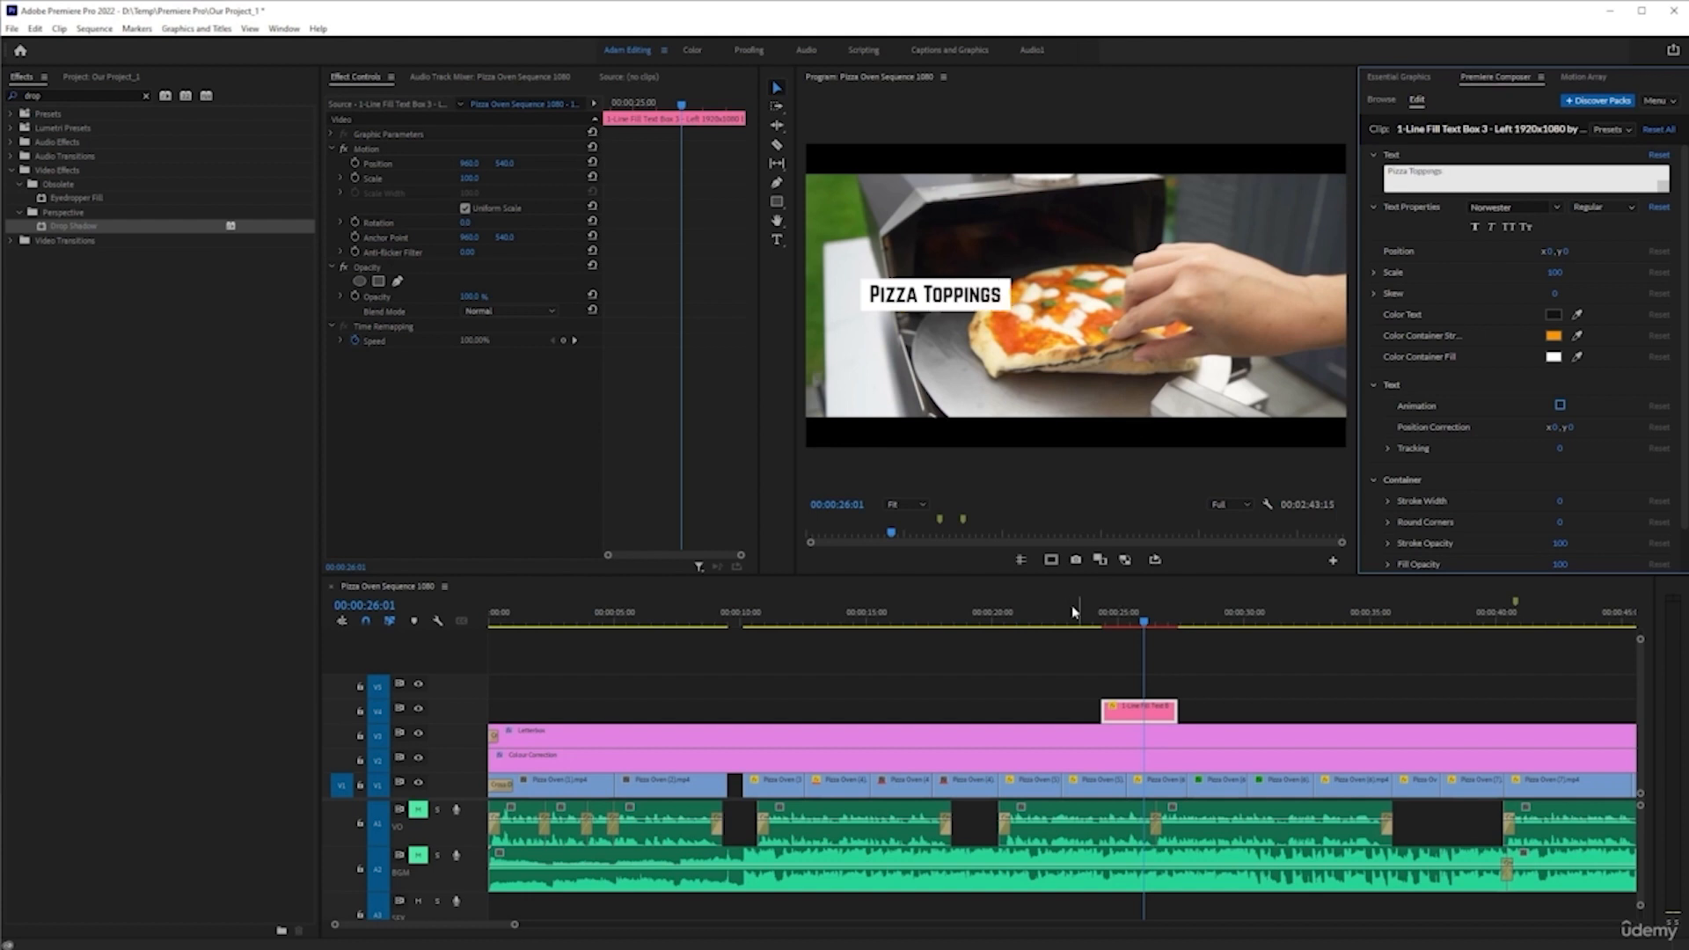
- Play back the Pizza Toppings title and extend its clip to end at about 00:00:29:20
{"action": "left_click", "coordinate": [1101, 613]}
{"action": "scroll", "coordinate": [1149, 786], "scroll_direction": "up", "scroll_amount": 3}
{"action": "key", "text": "space"}
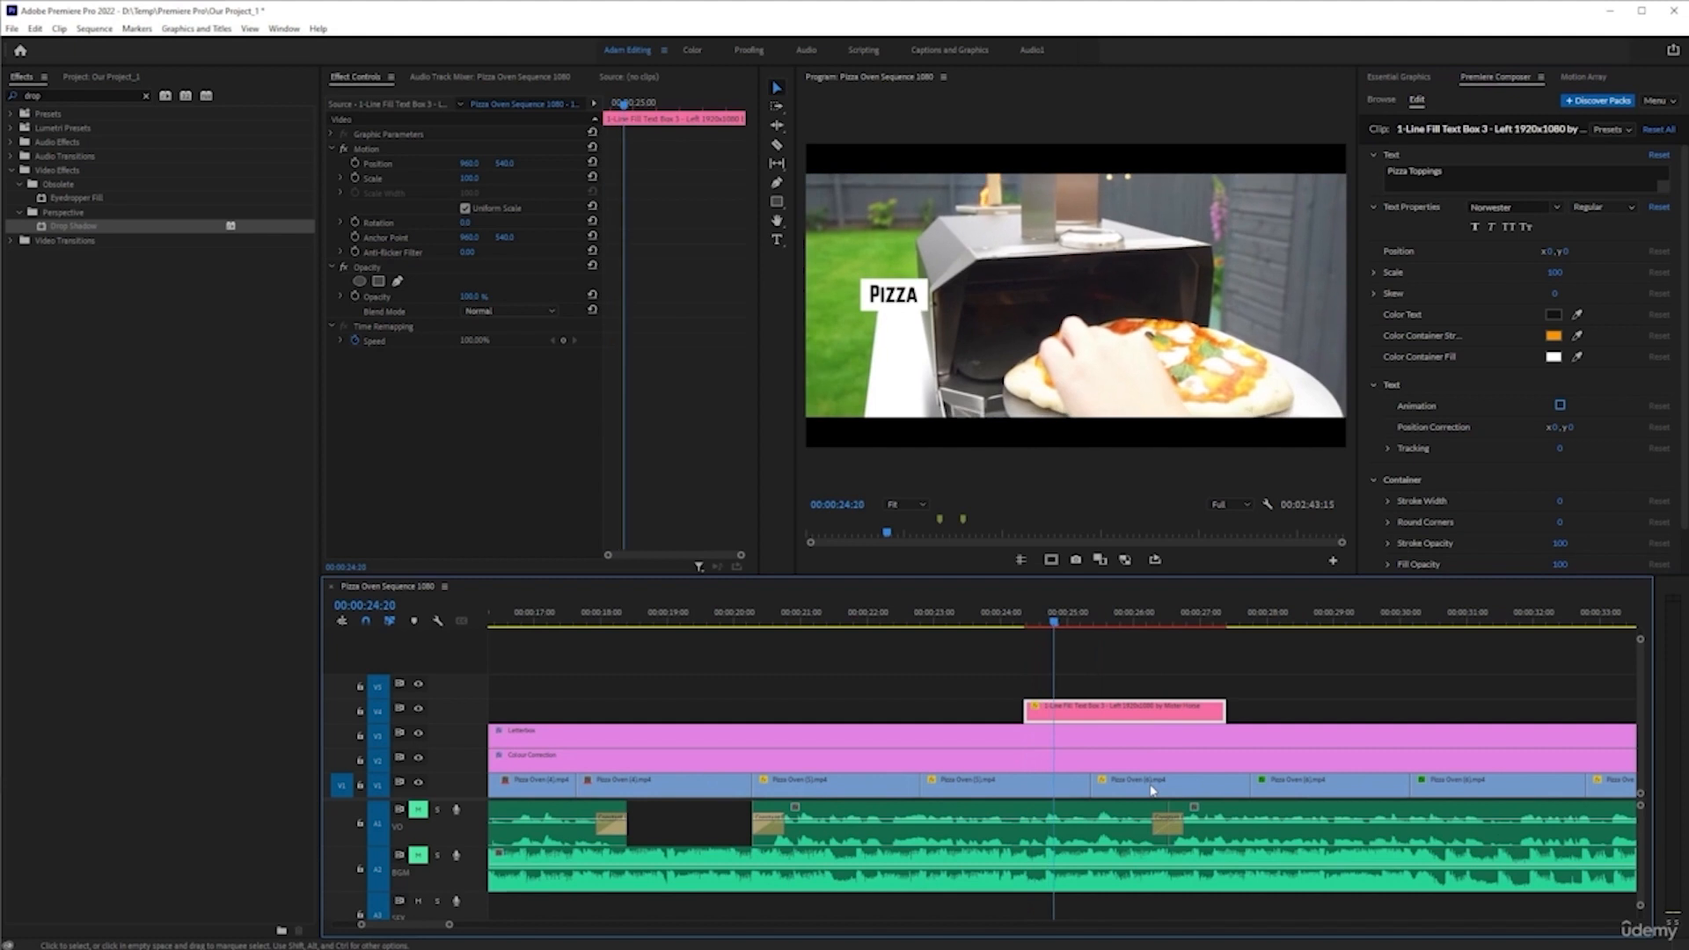
{"action": "left_click", "coordinate": [901, 687]}
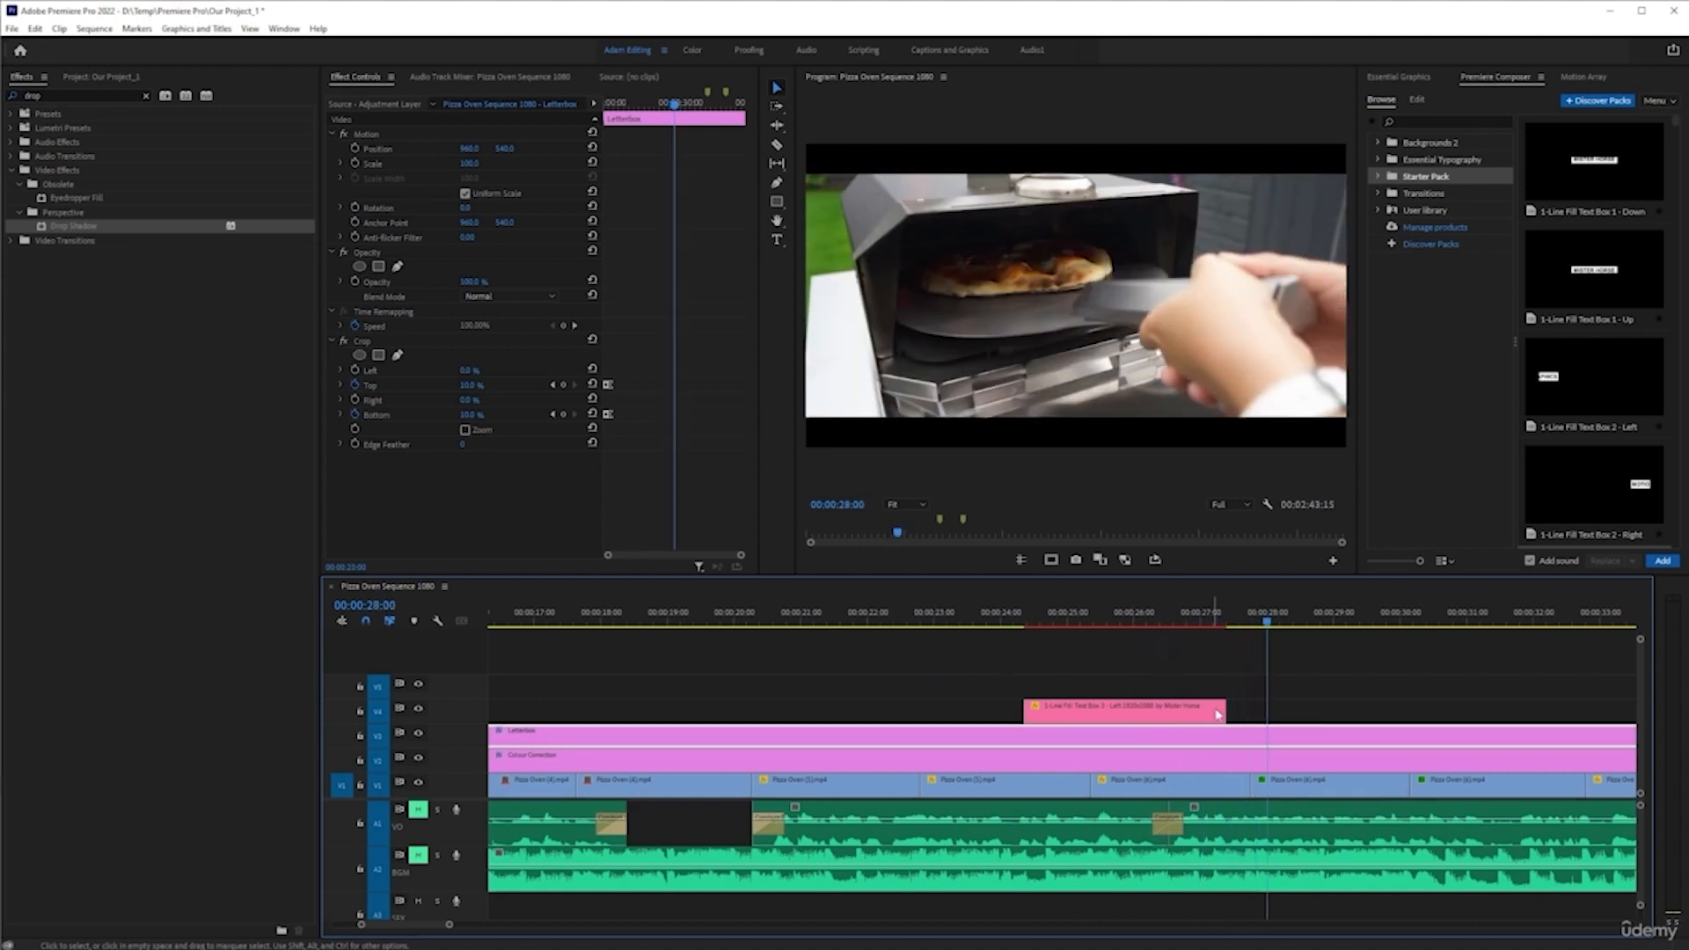
{"action": "left_click_drag", "start_coordinate": [1224, 710], "coordinate": [1388, 711]}
- Set the Pizza Toppings text box's position to x -31, y 294 and its scale to 116
{"action": "left_click", "coordinate": [1120, 611]}
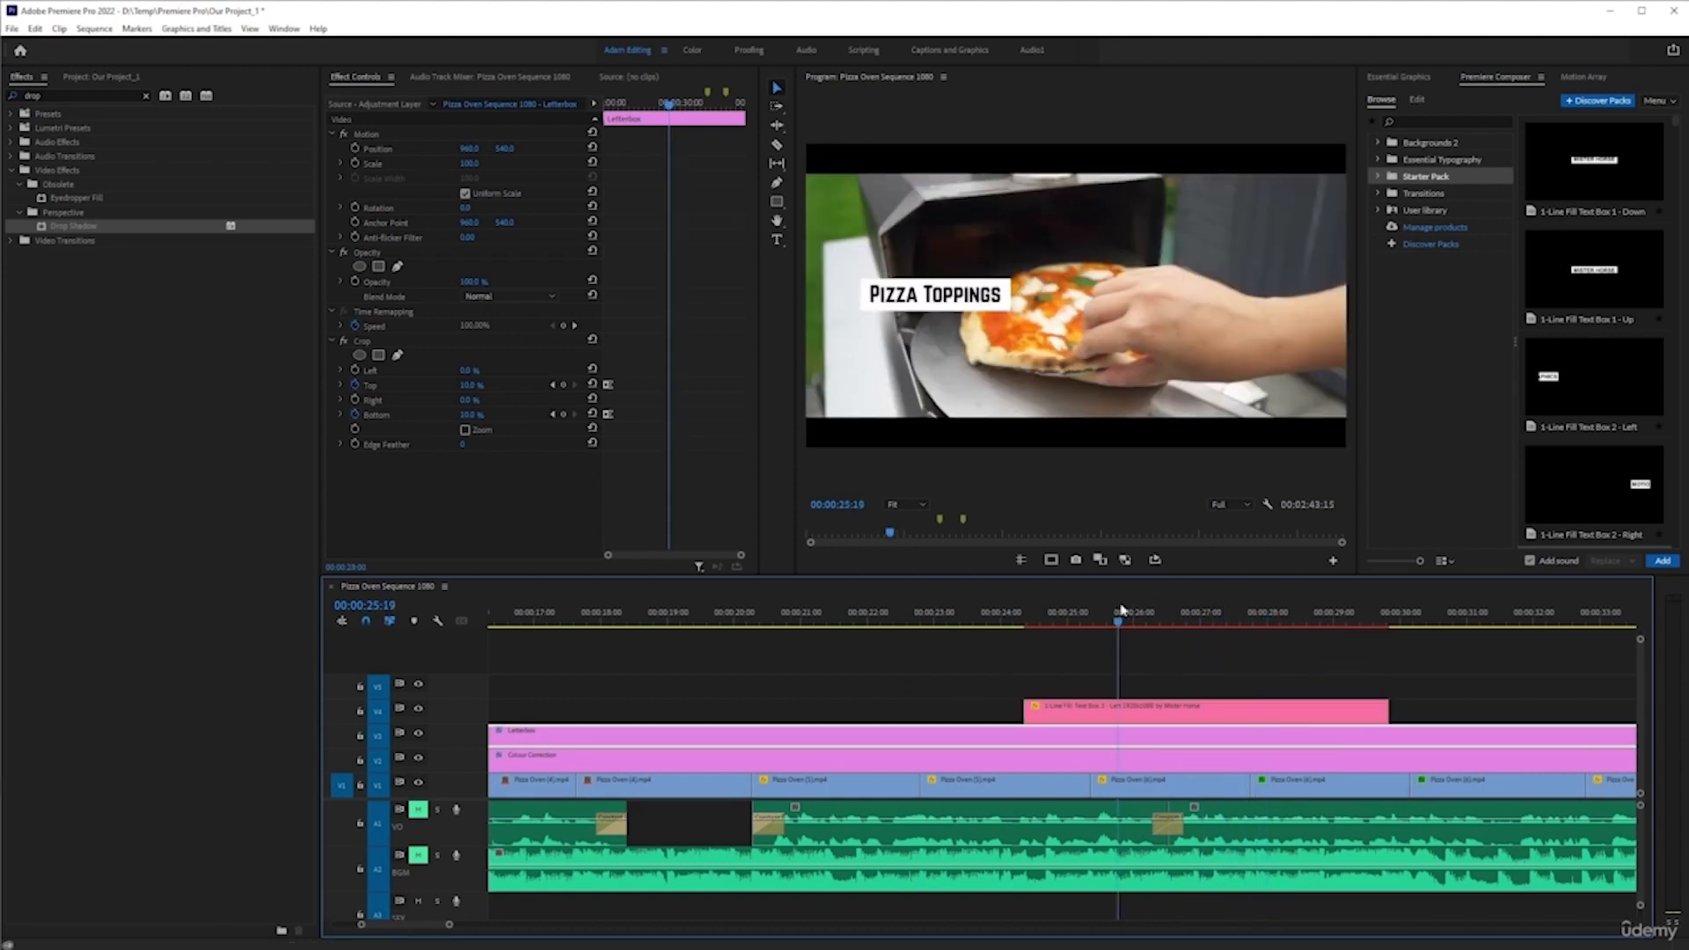
{"action": "left_click", "coordinate": [1188, 709]}
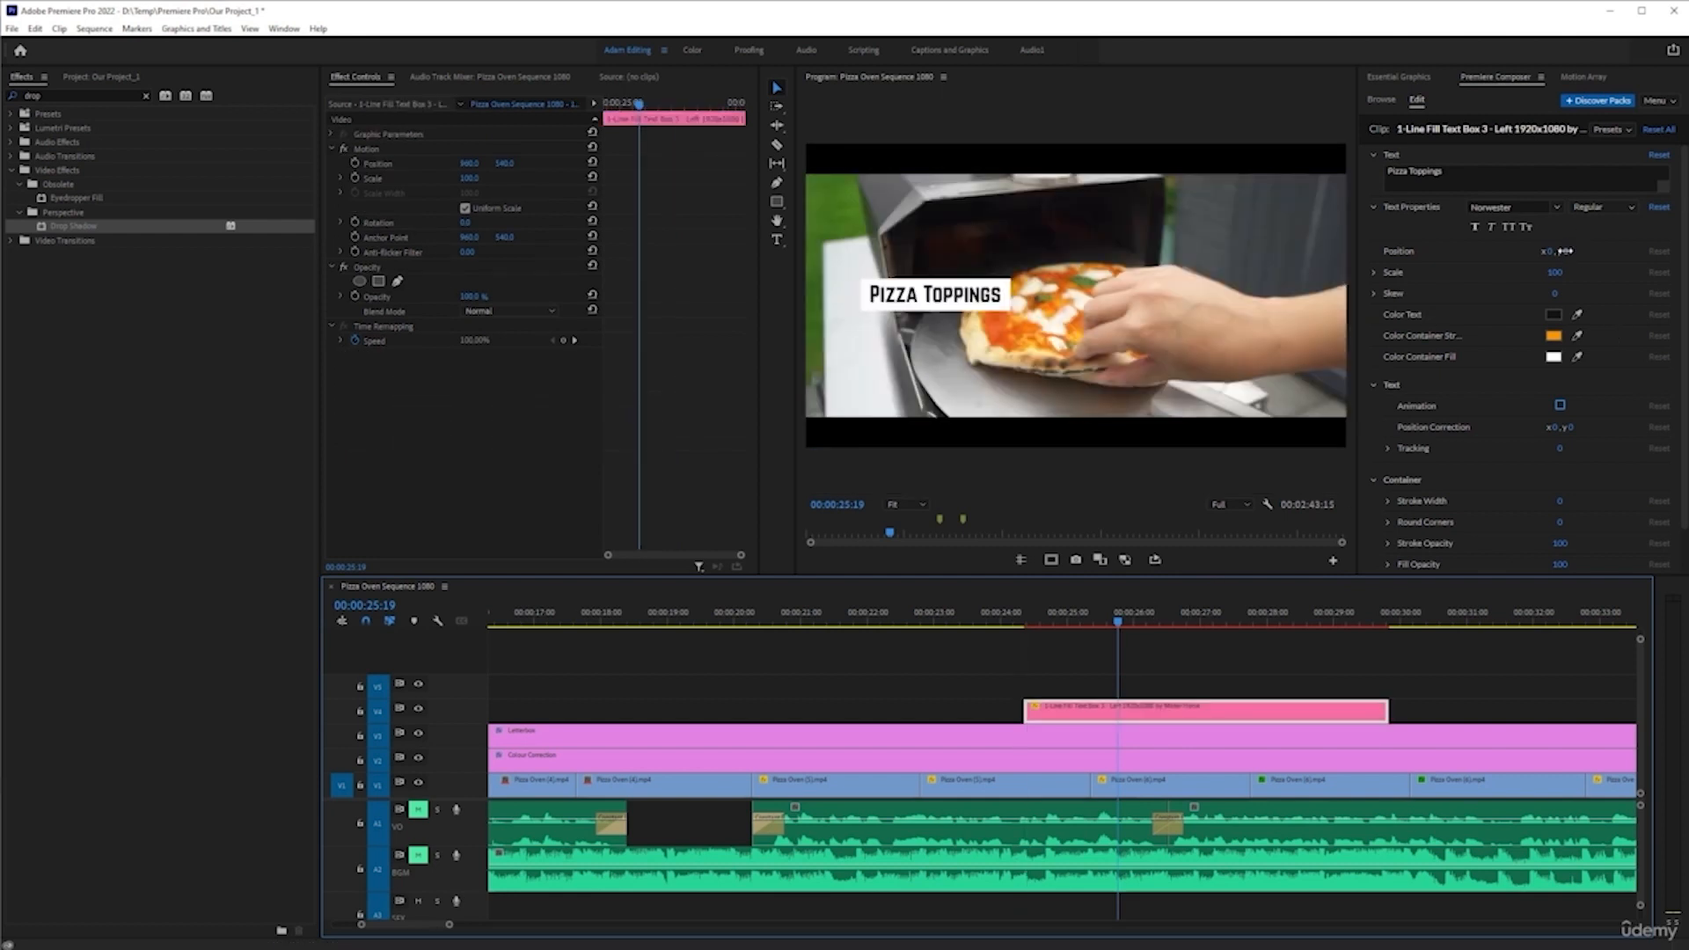
{"action": "mouse_move", "coordinate": [1564, 251]}
{"action": "left_mouse_down"}
{"action": "mouse_move", "coordinate": [1588, 266]}
{"action": "mouse_move", "coordinate": [1482, 250]}
{"action": "mouse_move", "coordinate": [1570, 277]}
{"action": "mouse_move", "coordinate": [1575, 252]}
{"action": "left_mouse_up"}
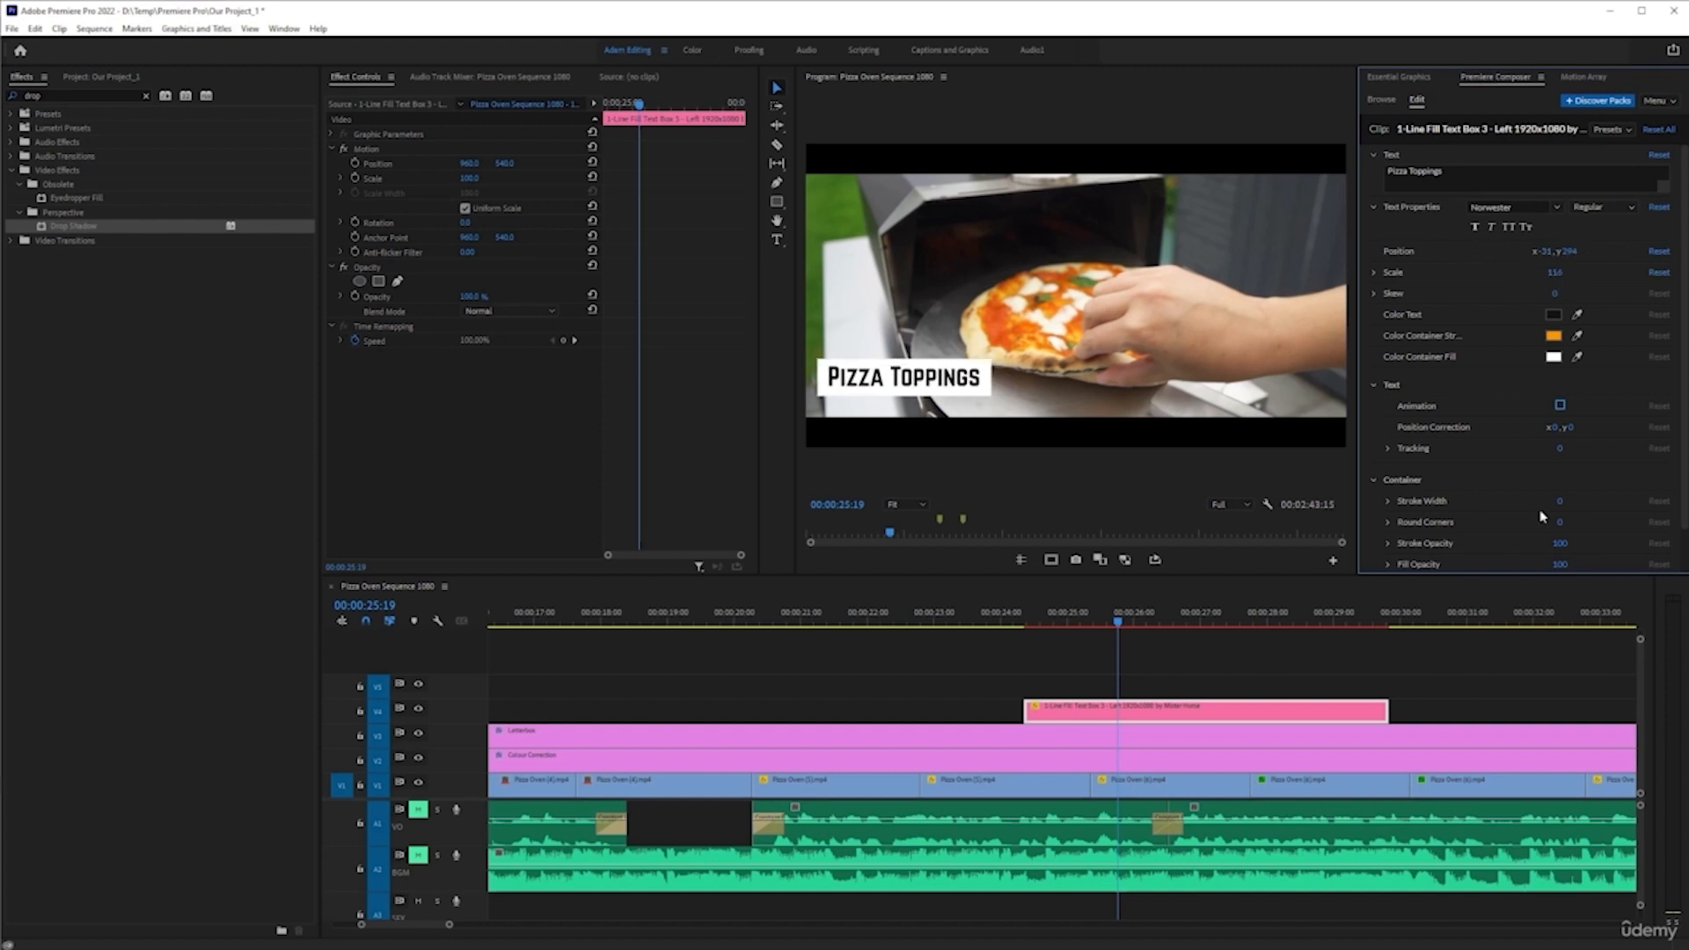
- Preview the Pizza Toppings title with the text Animation option enabled and disable the option again
{"action": "left_click", "coordinate": [1560, 406]}
{"action": "left_click", "coordinate": [1030, 620]}
{"action": "key", "text": "space"}
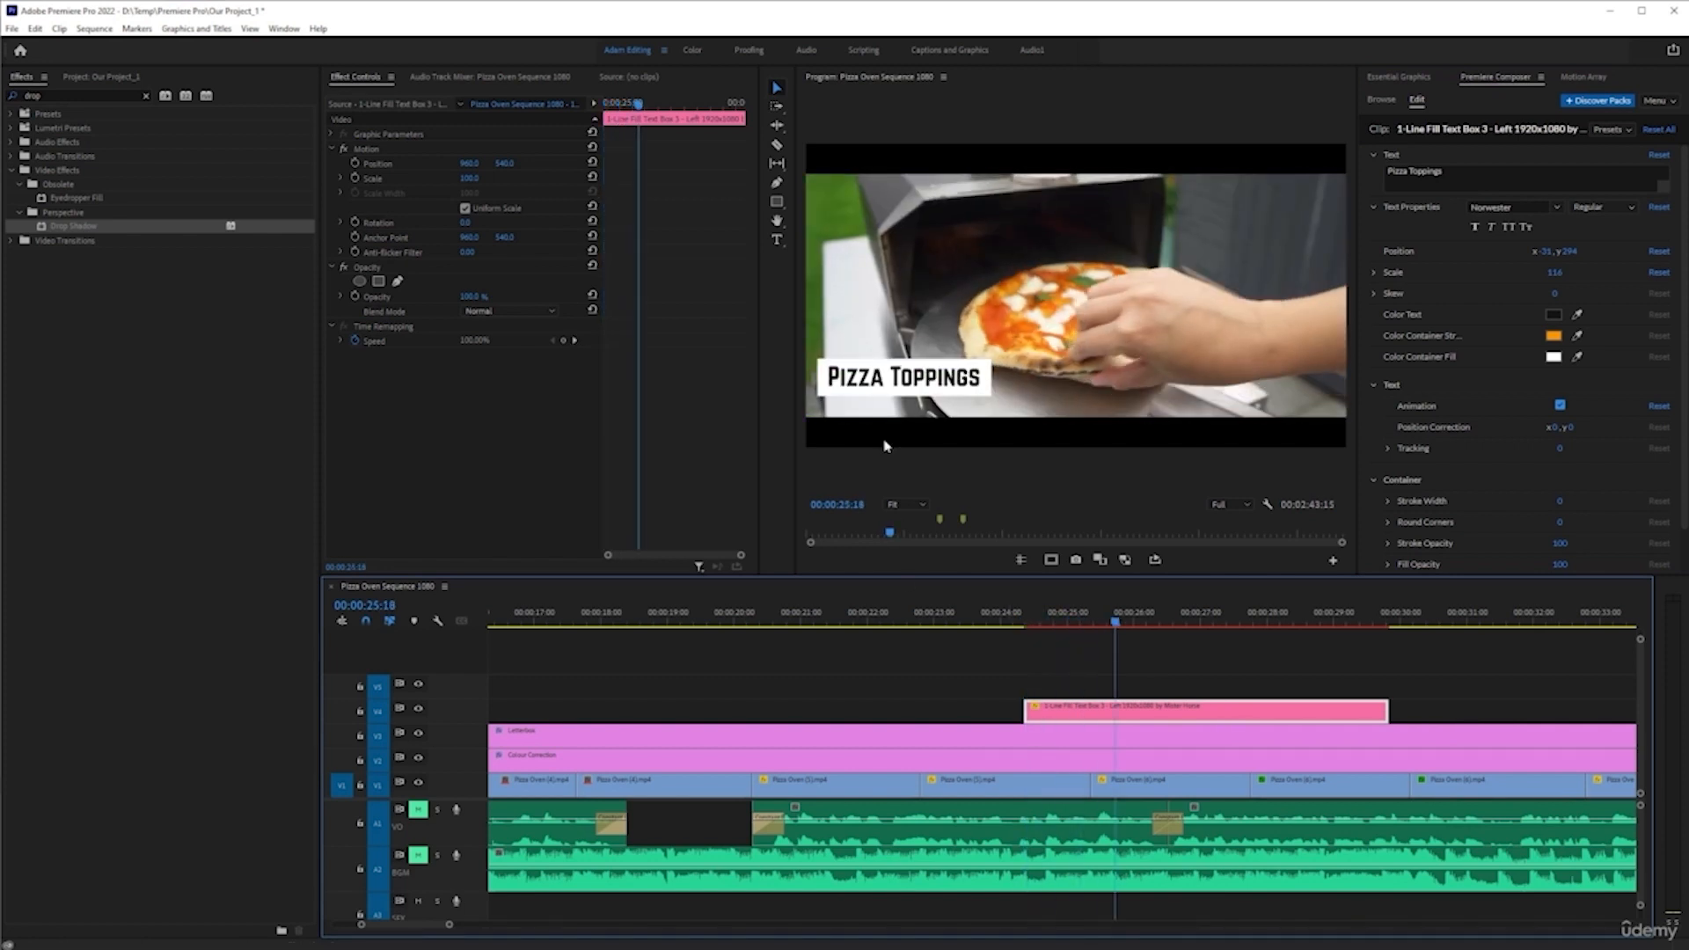
{"action": "left_click", "coordinate": [1025, 620]}
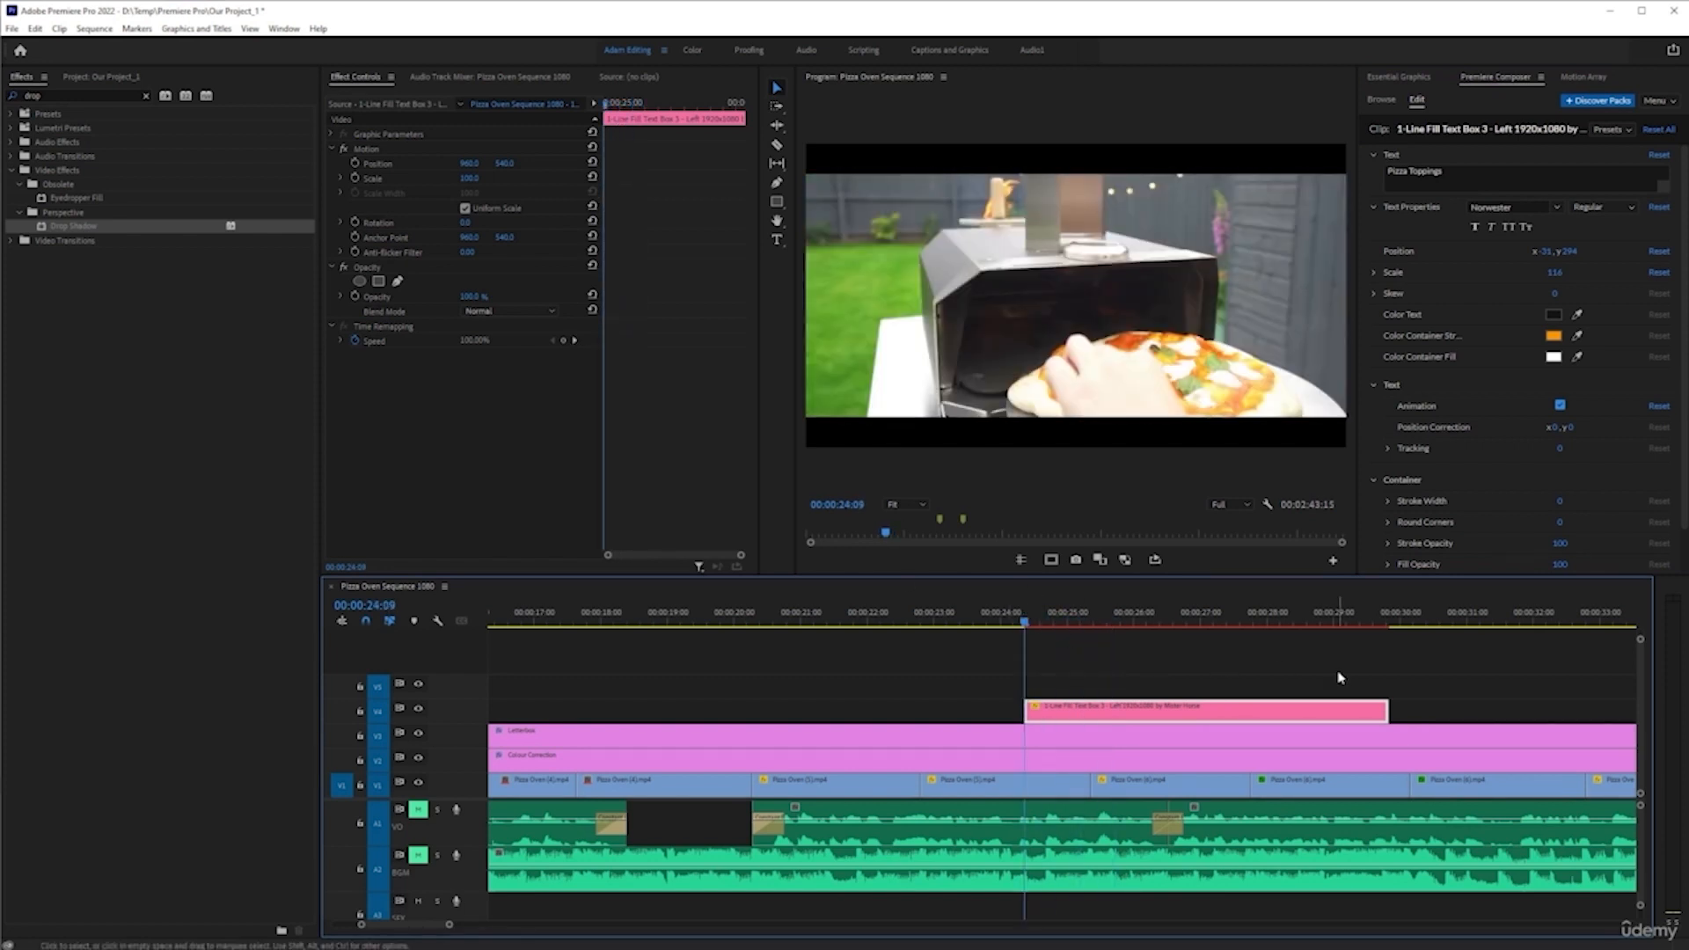
{"action": "left_click", "coordinate": [1029, 620]}
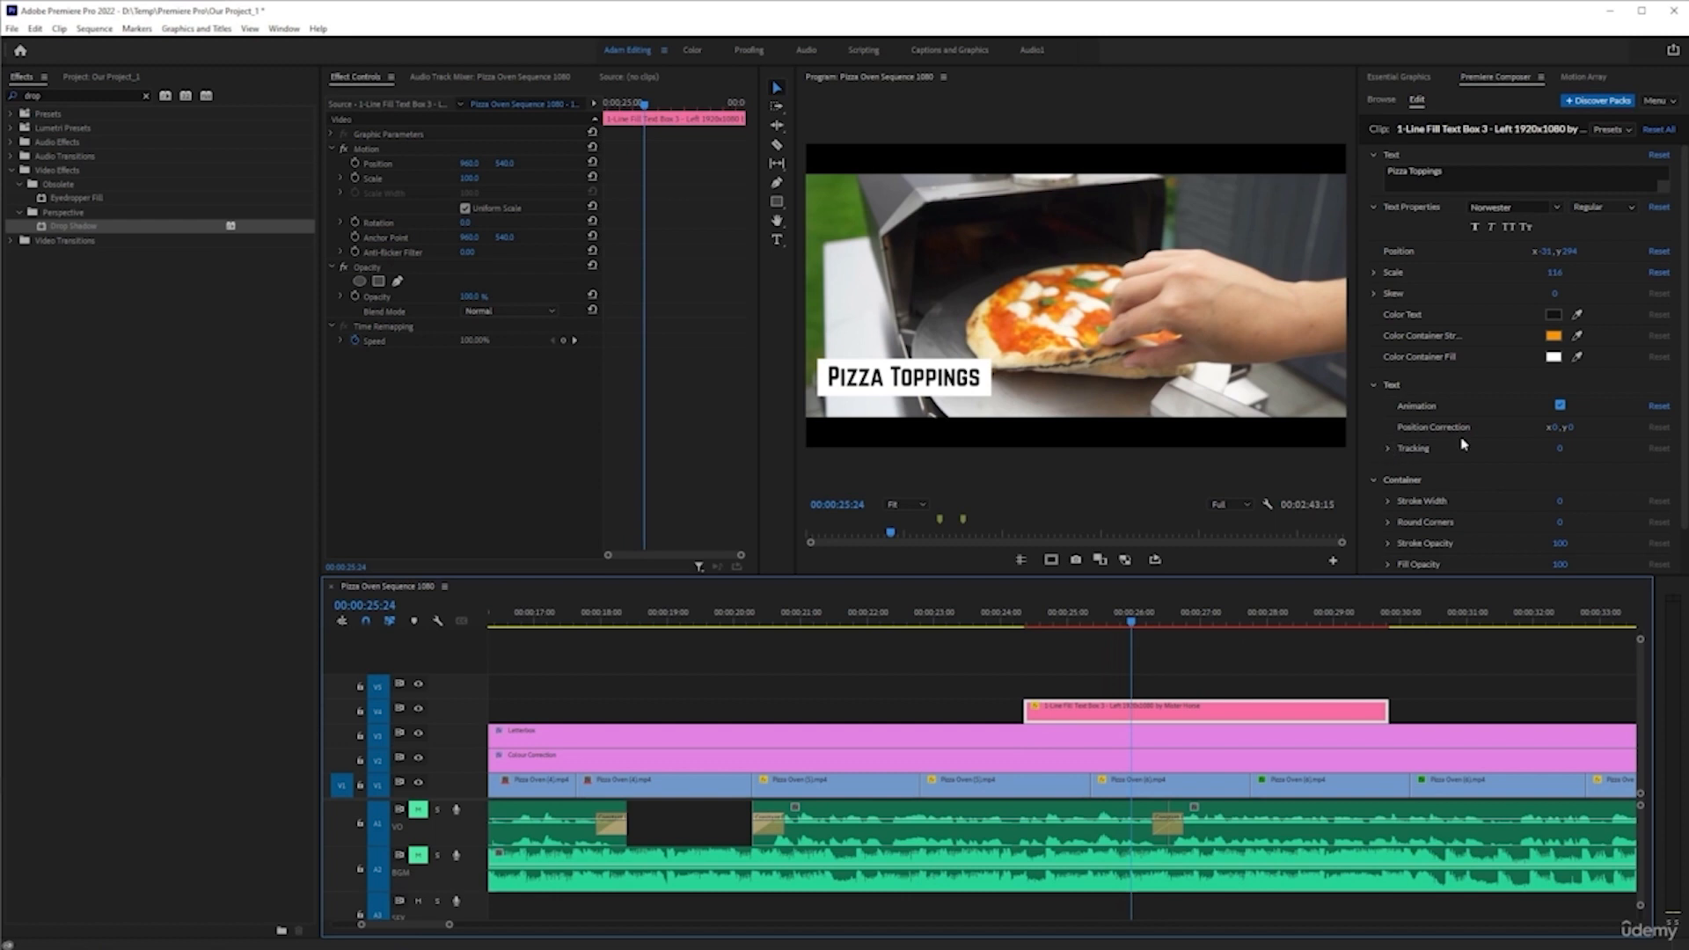
{"action": "left_click", "coordinate": [1562, 407]}
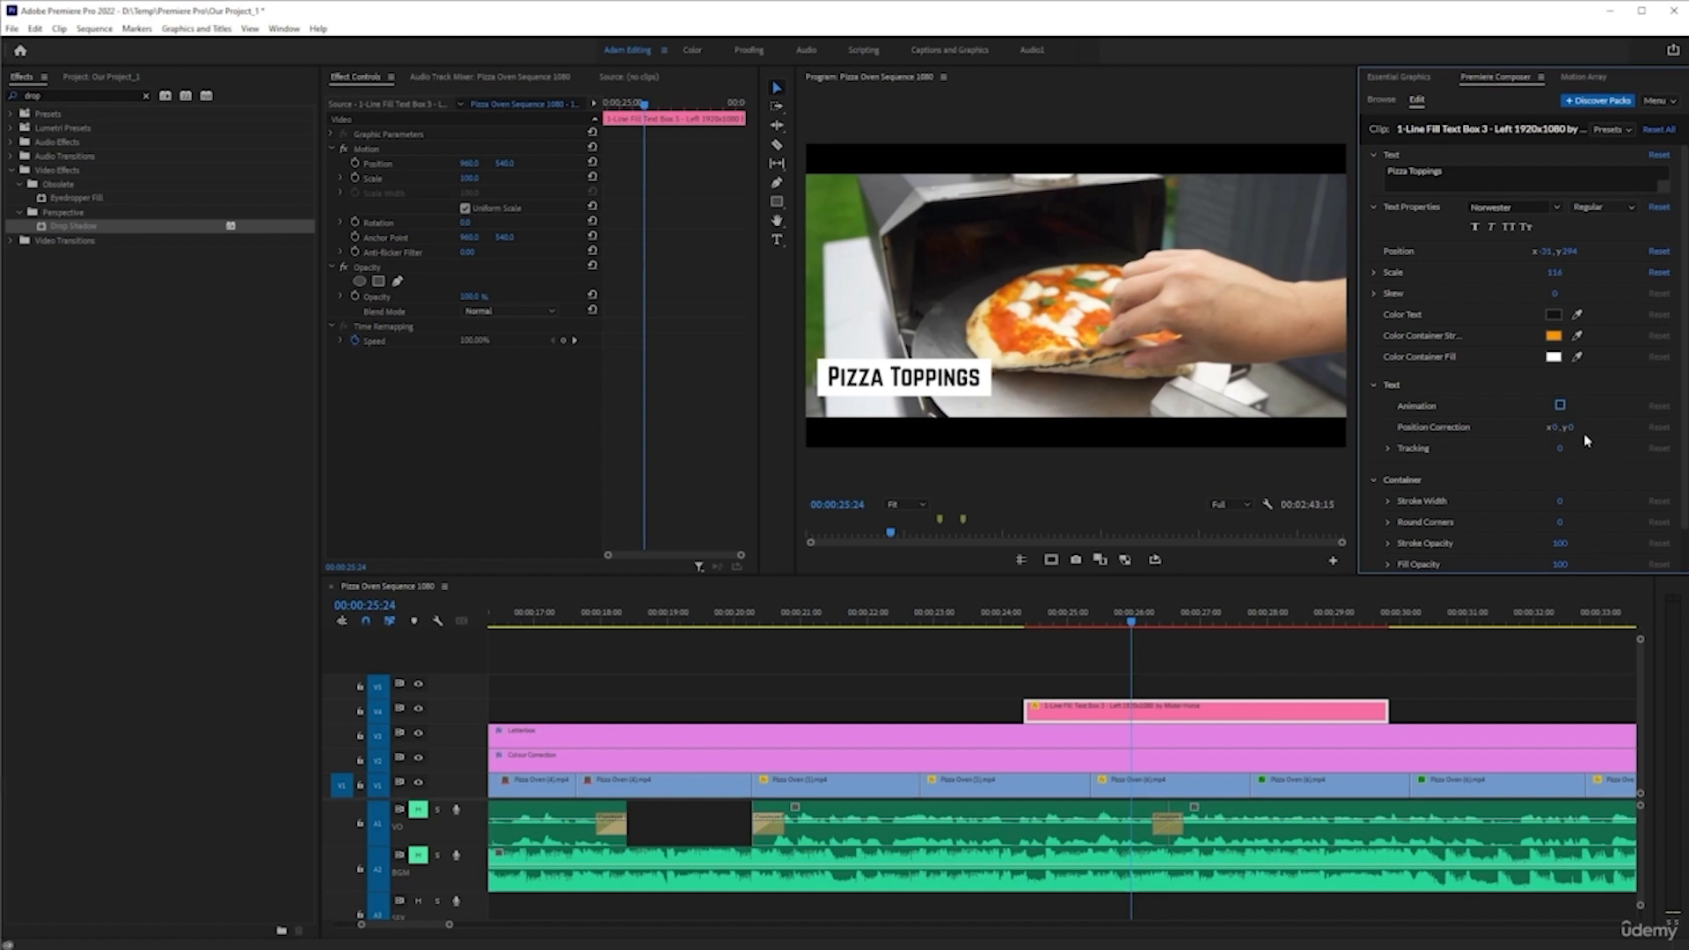
- Try the Sherin Brush Script font on the Pizza Toppings title with the text's vertical position correction at -19
{"action": "left_click_drag", "start_coordinate": [1572, 428], "coordinate": [1566, 426]}
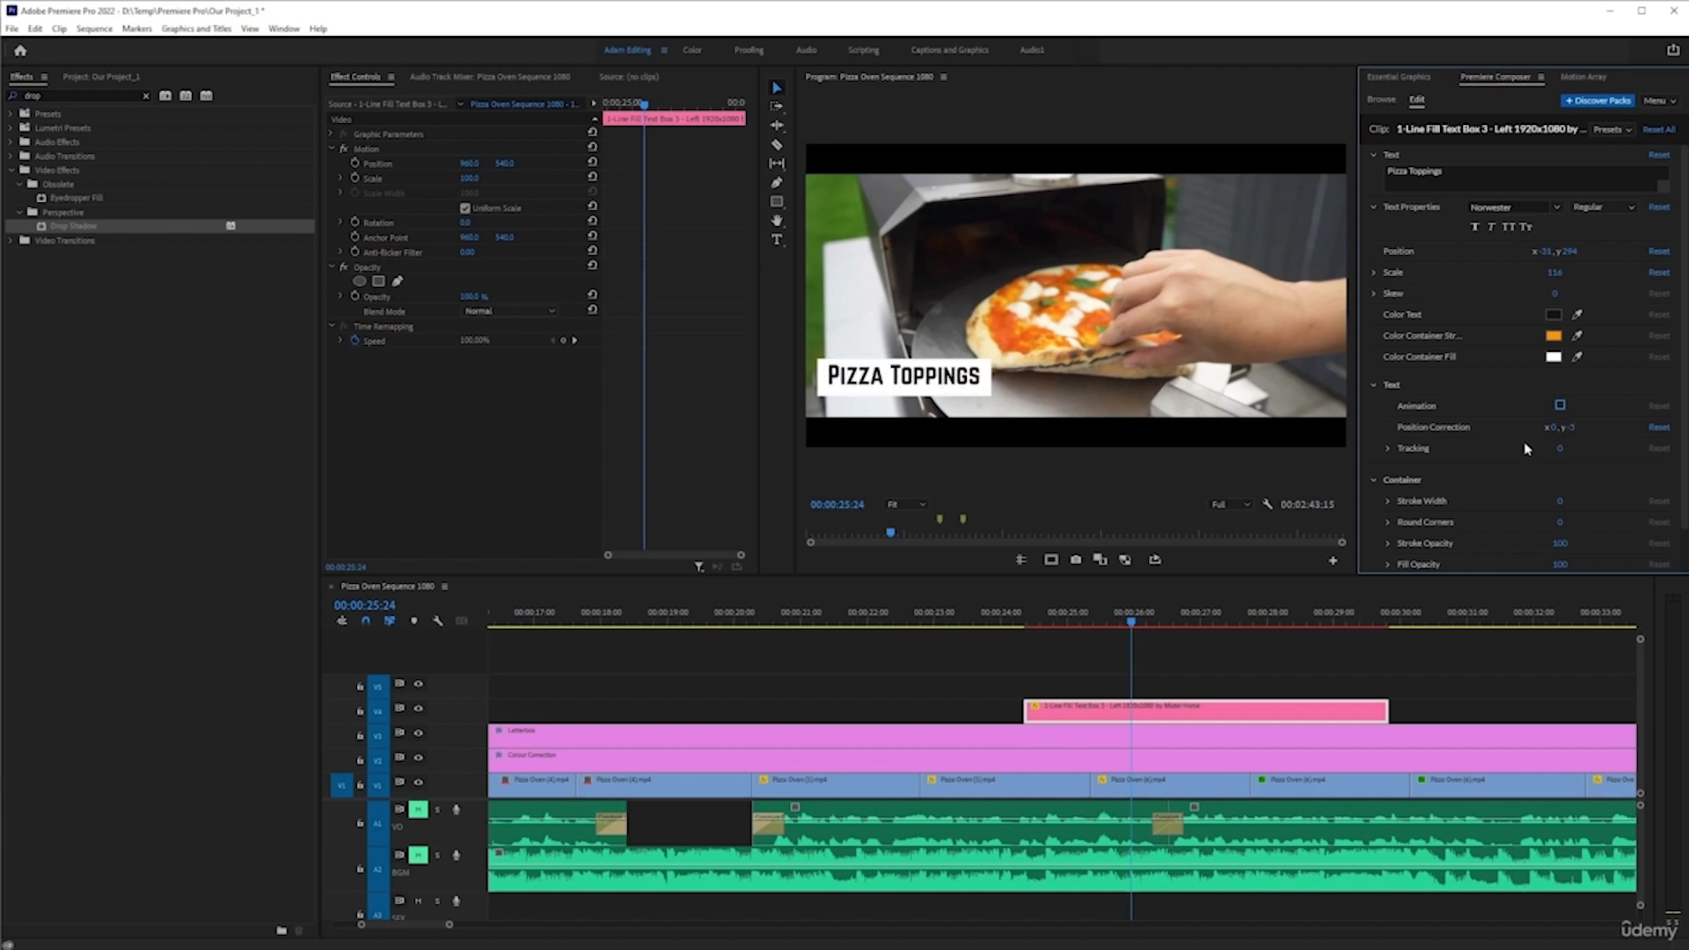
{"action": "key", "text": "ctrl+z"}
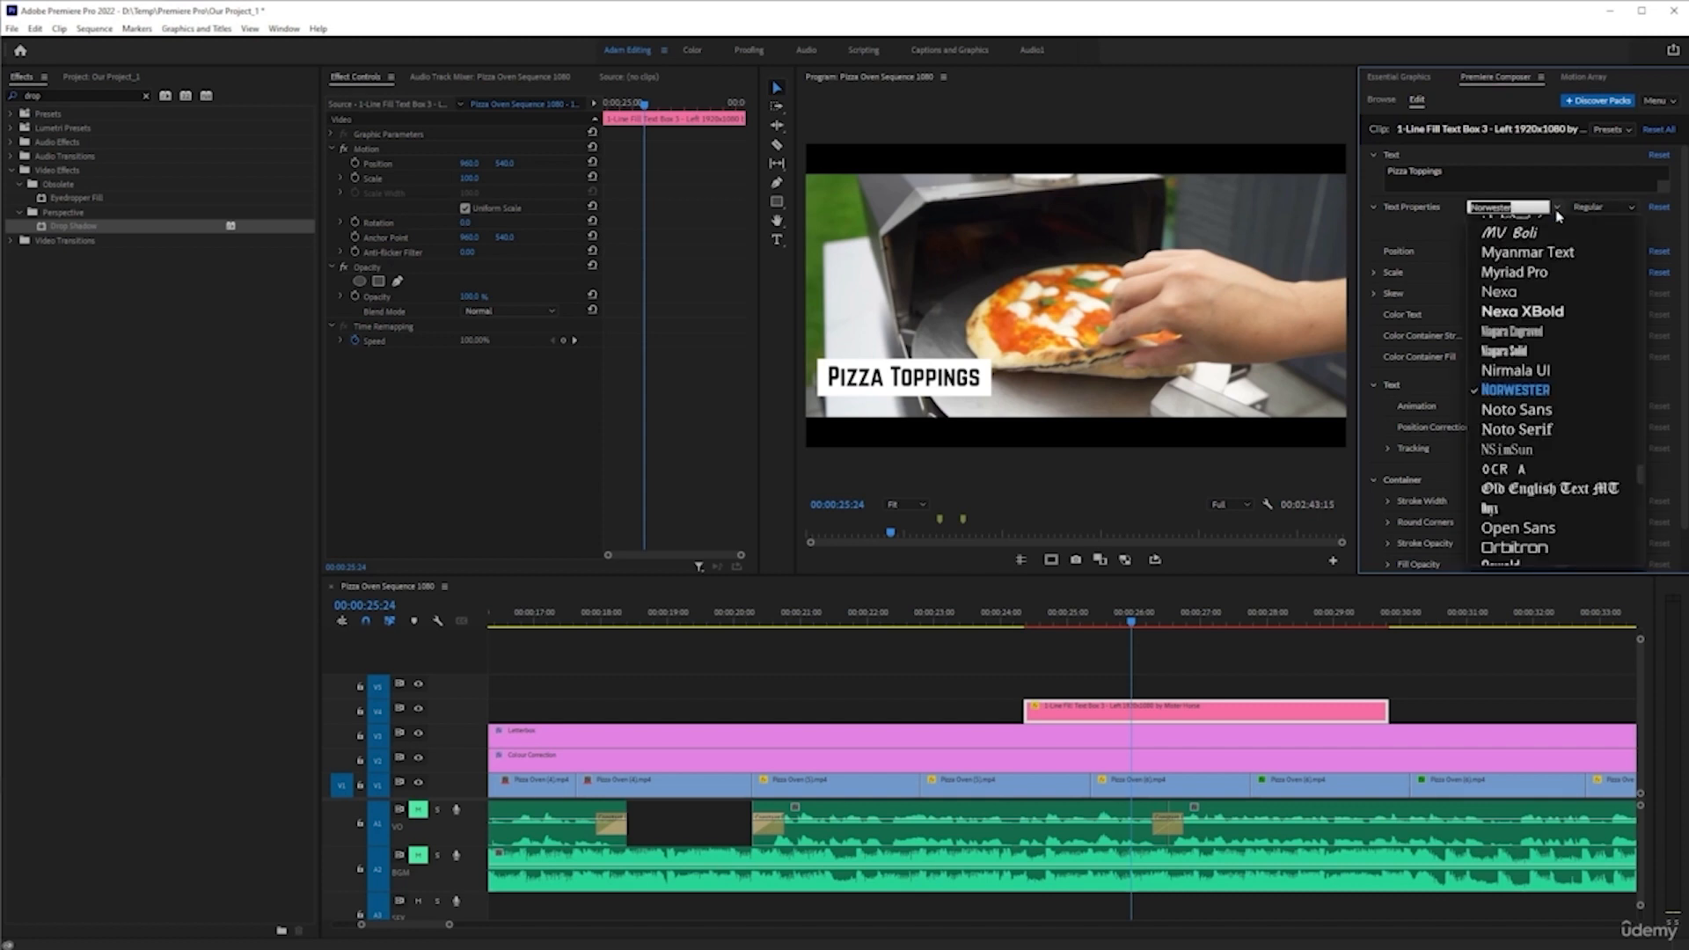
{"action": "type", "text": "shen"}
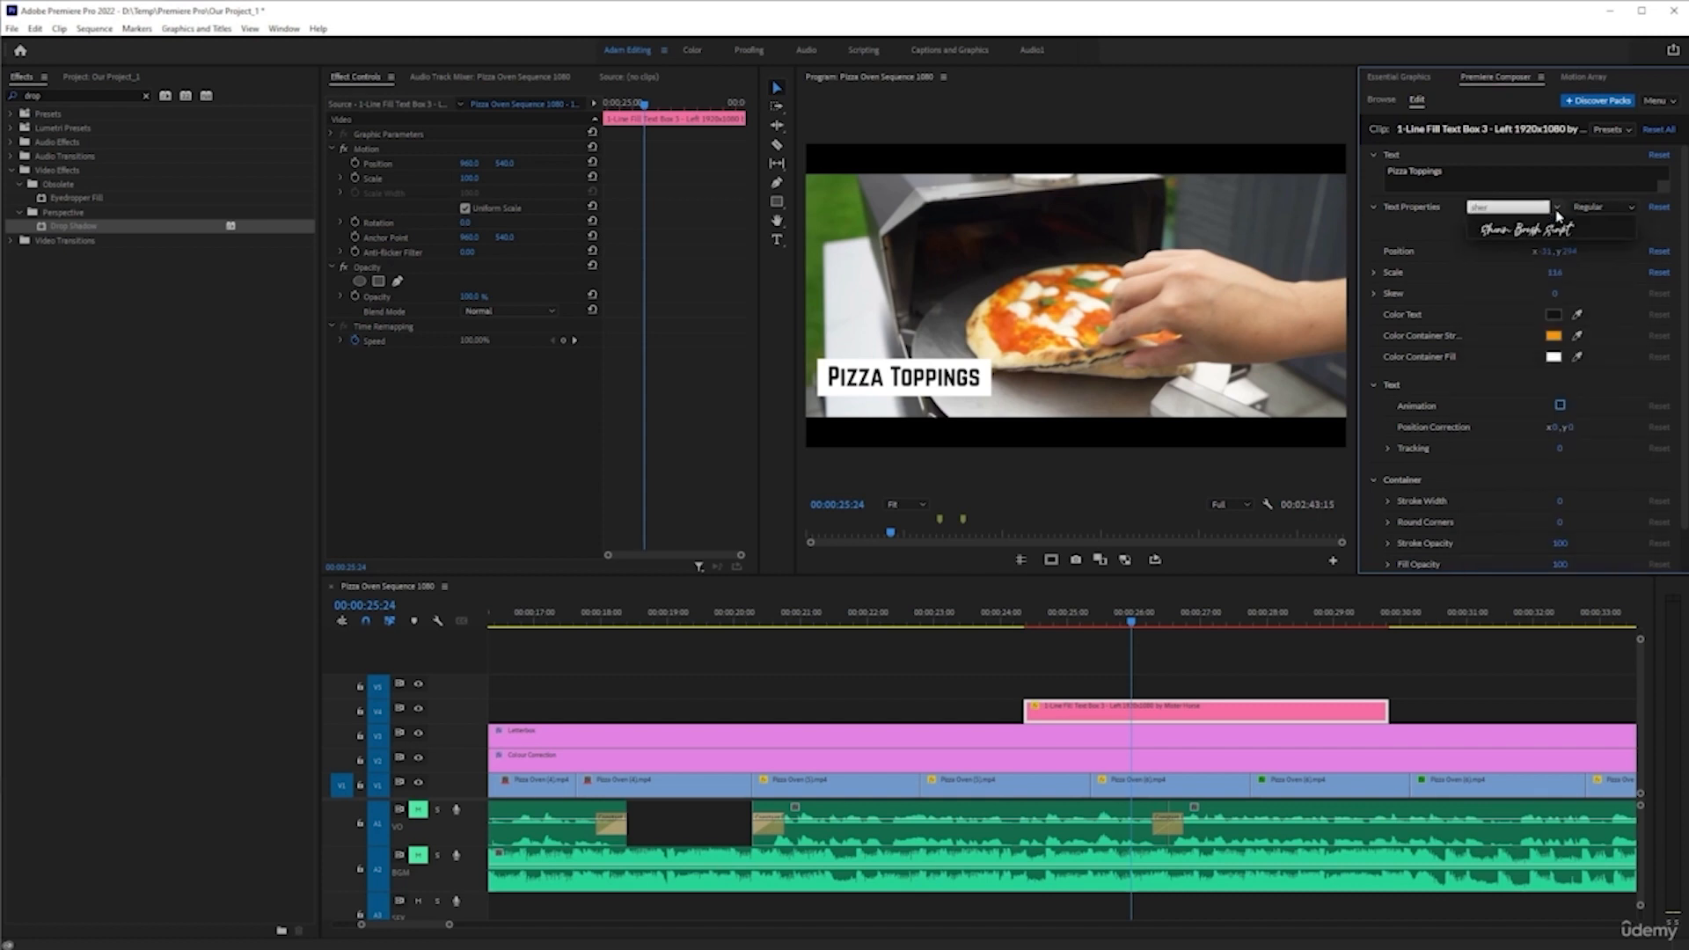
{"action": "left_click", "coordinate": [1529, 230]}
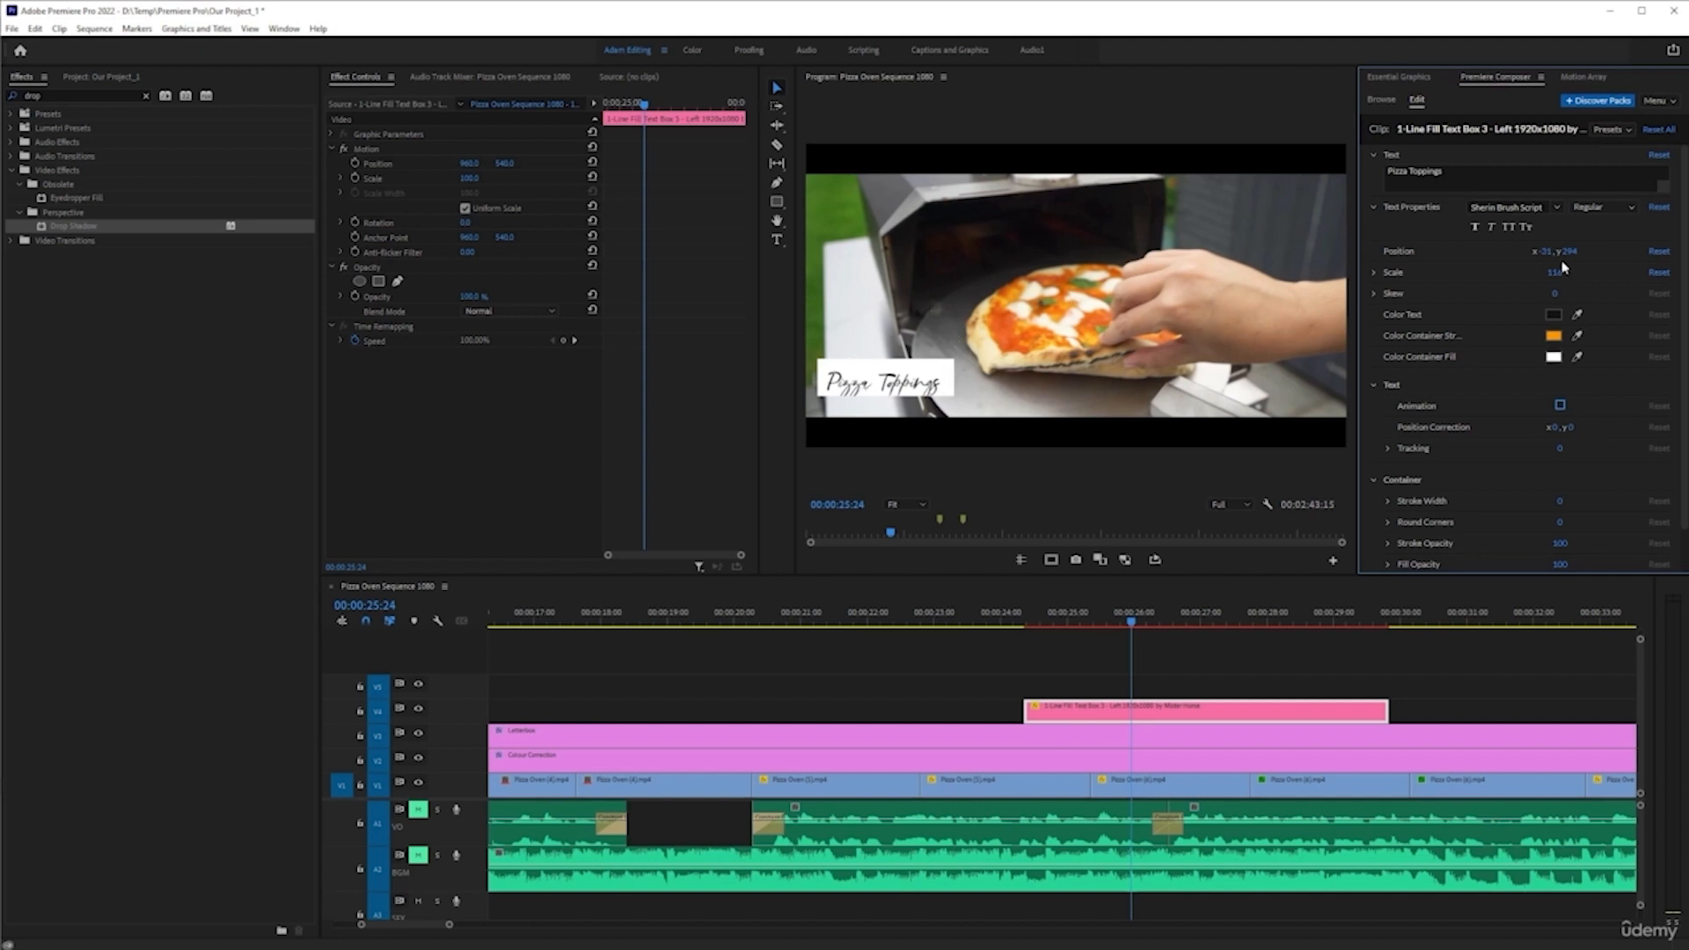
{"action": "left_click_drag", "start_coordinate": [1568, 426], "coordinate": [1552, 427]}
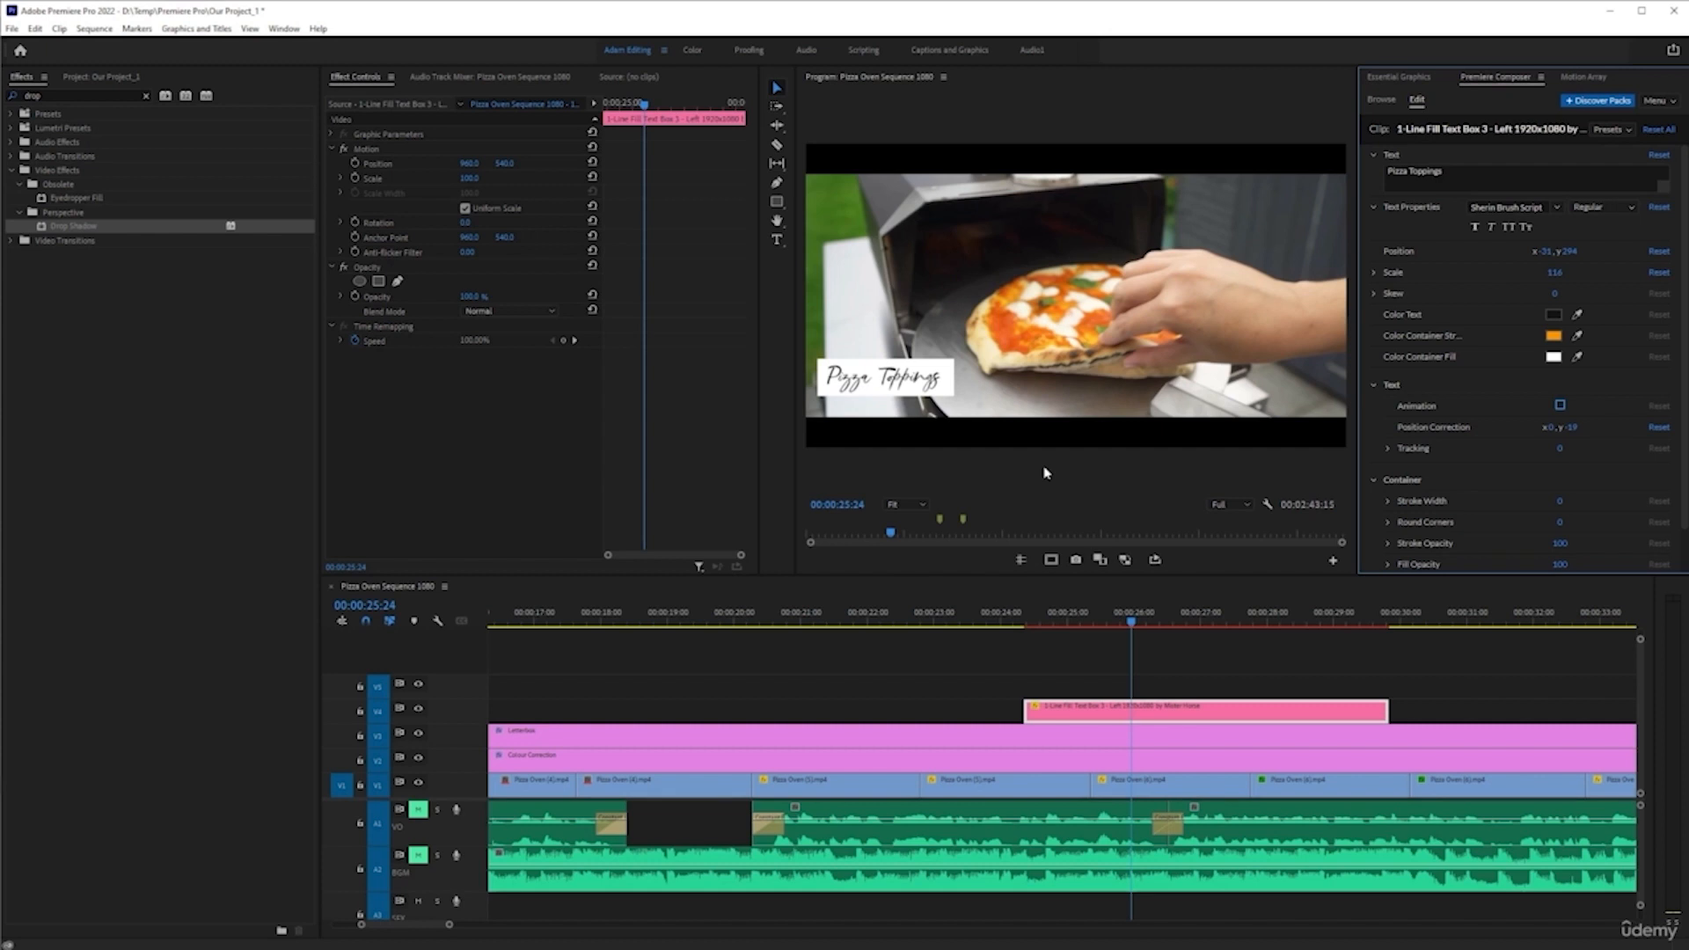
- Save the project and undo the title's font and position correction changes
{"action": "key", "text": "ctrl+s"}
{"action": "scroll", "coordinate": [1163, 607], "scroll_direction": "right", "scroll_amount": 2}
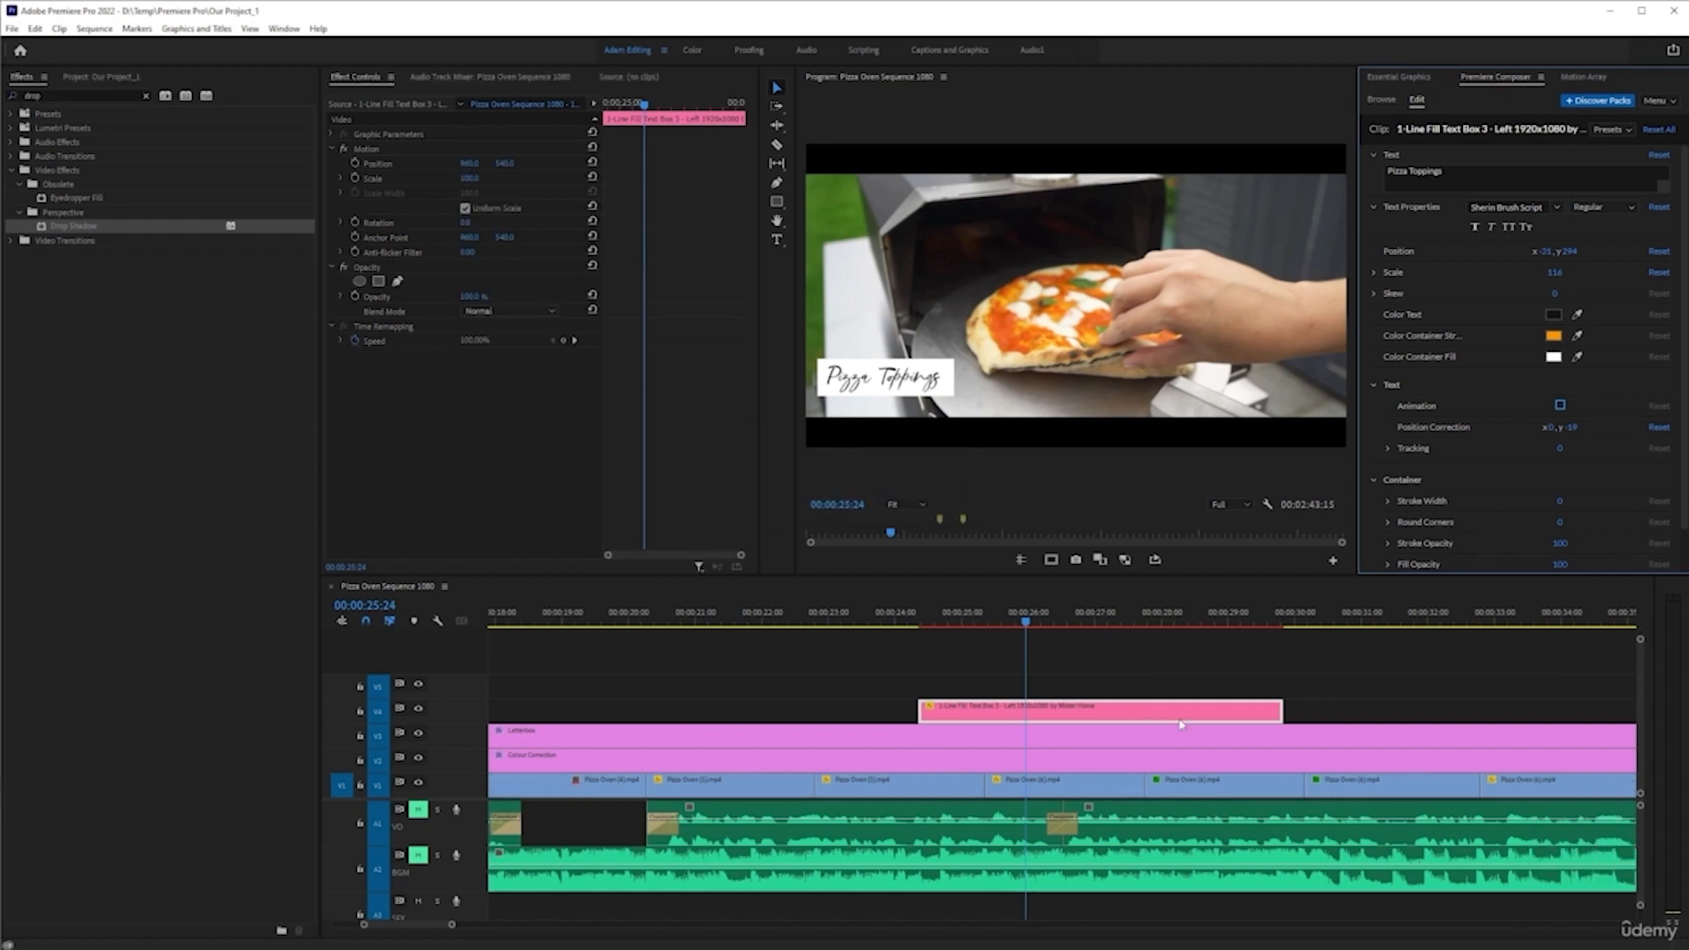
{"action": "left_click", "coordinate": [1181, 720]}
{"action": "key", "text": "ctrl+z"}
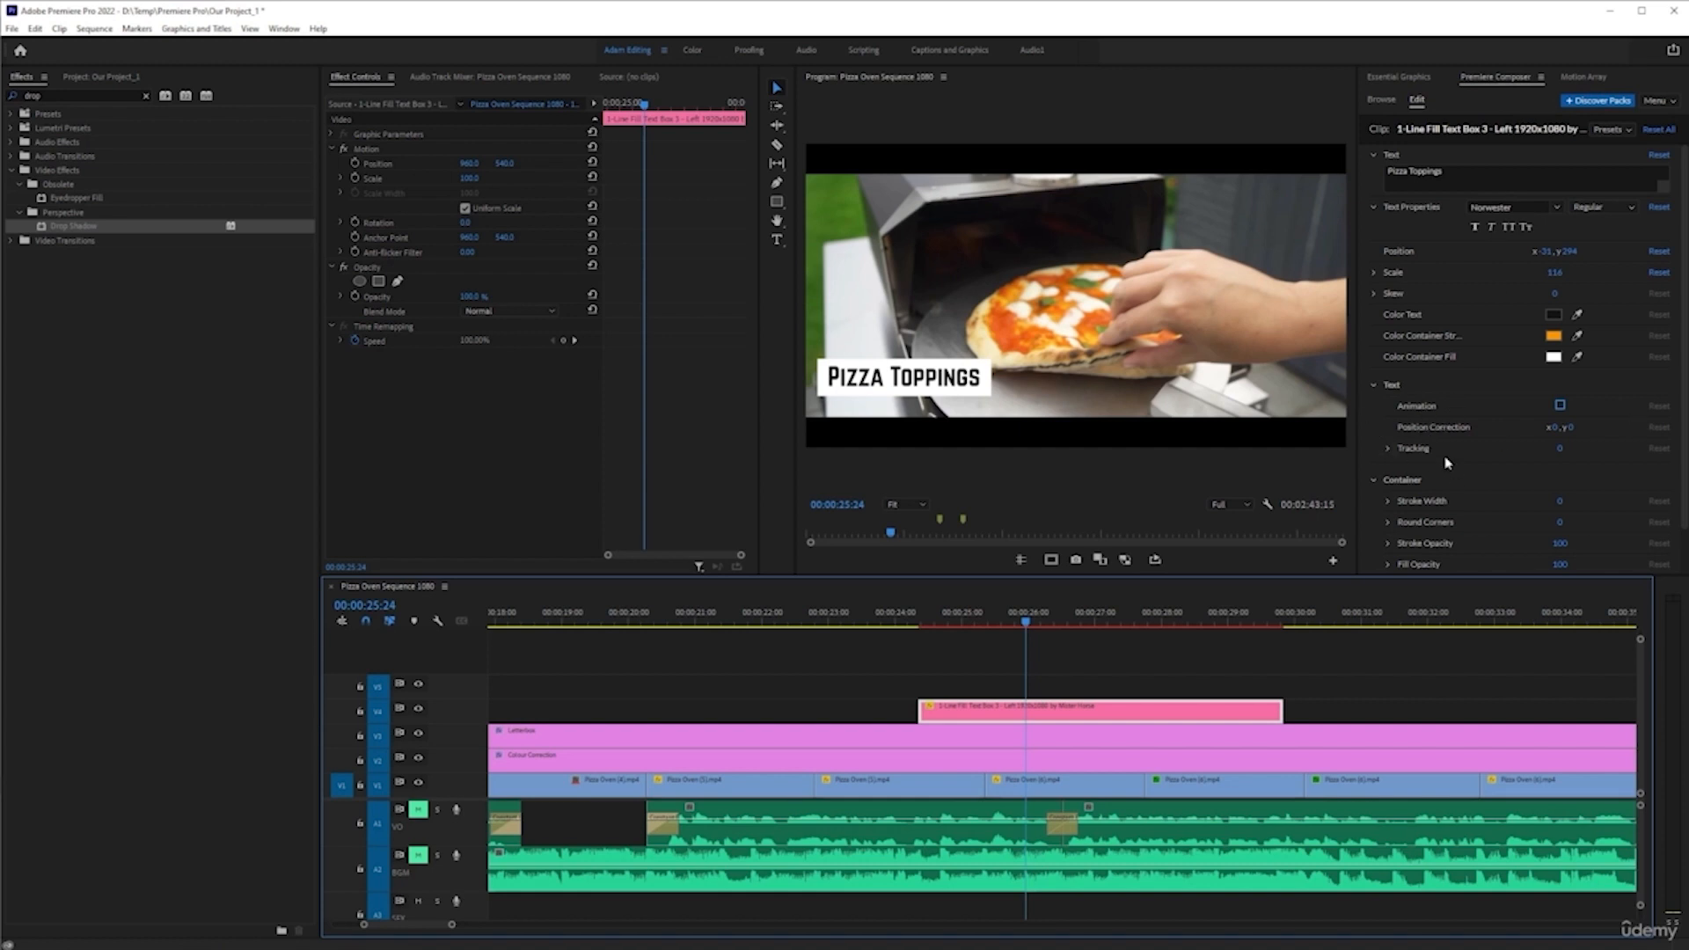
- Preview the Pizza Toppings title with its text tracking set to 67 and reset the tracking
{"action": "left_click_drag", "start_coordinate": [1559, 448], "coordinate": [1609, 469]}
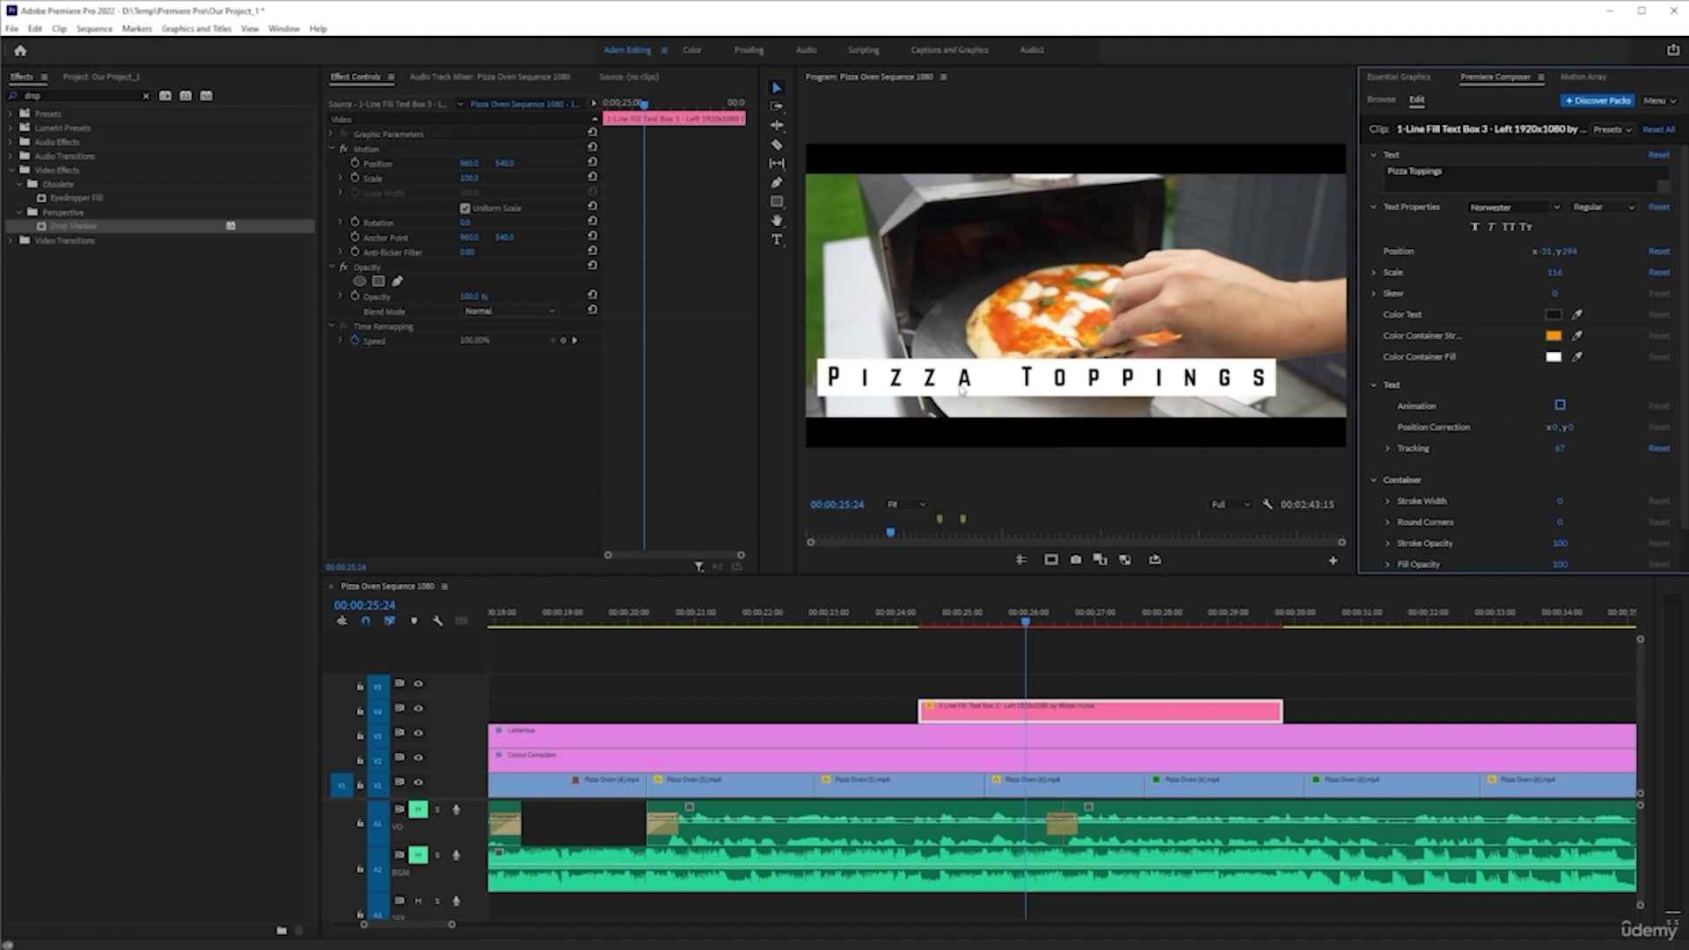
{"action": "left_click", "coordinate": [884, 615]}
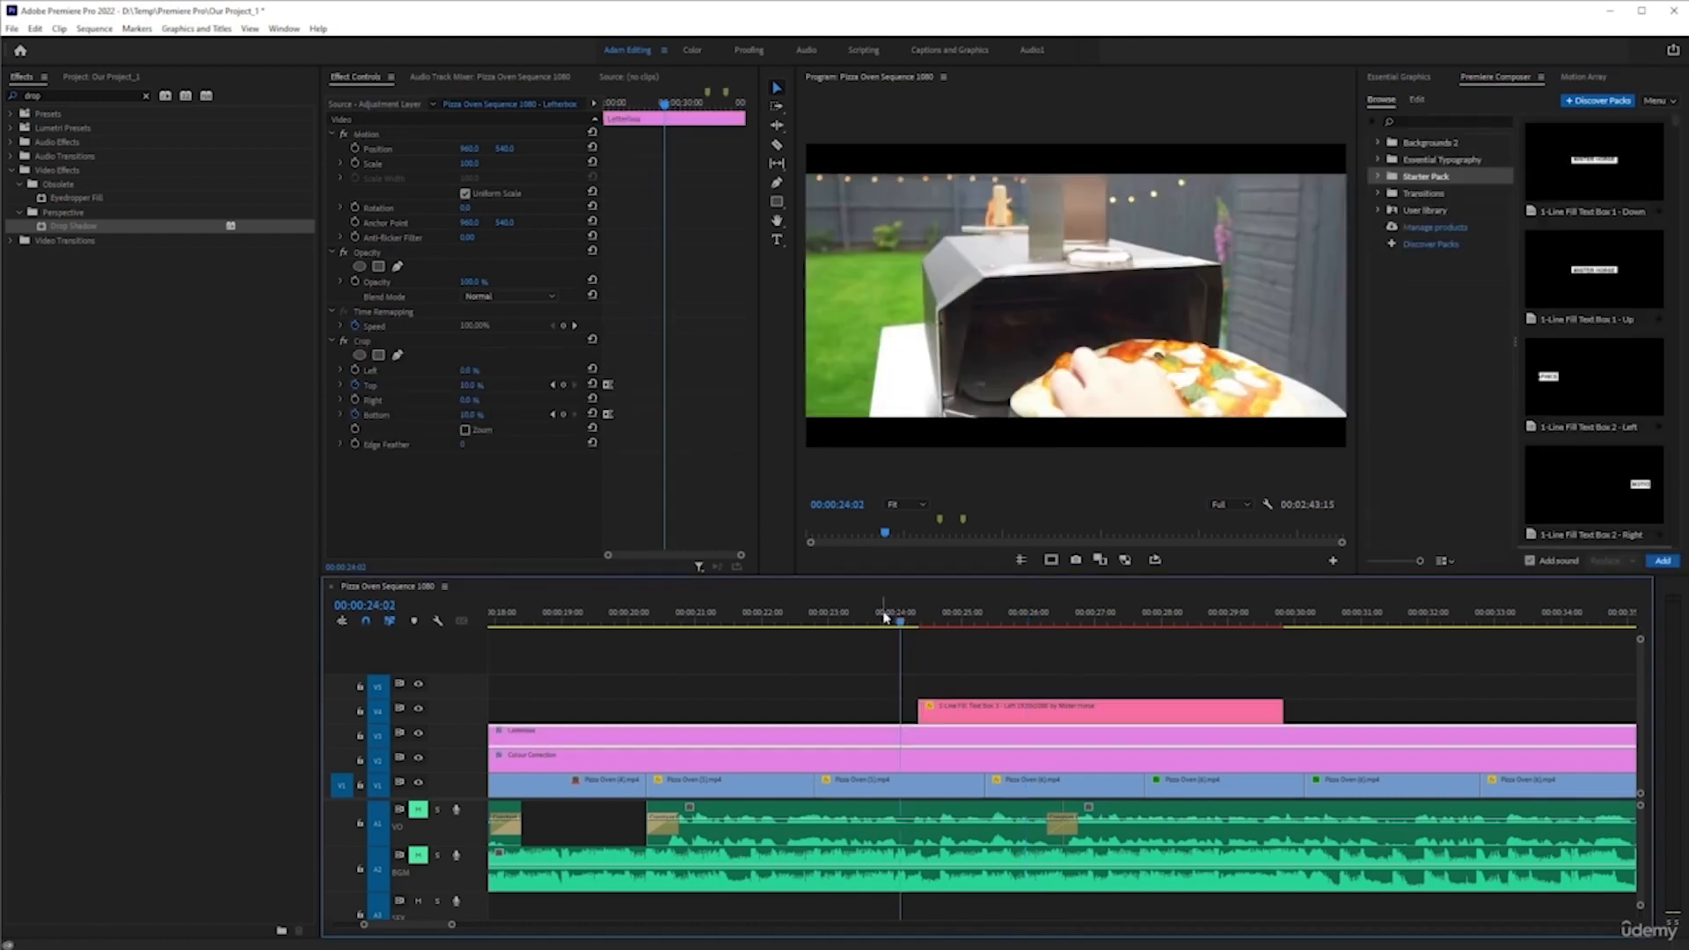
{"action": "key", "text": "space"}
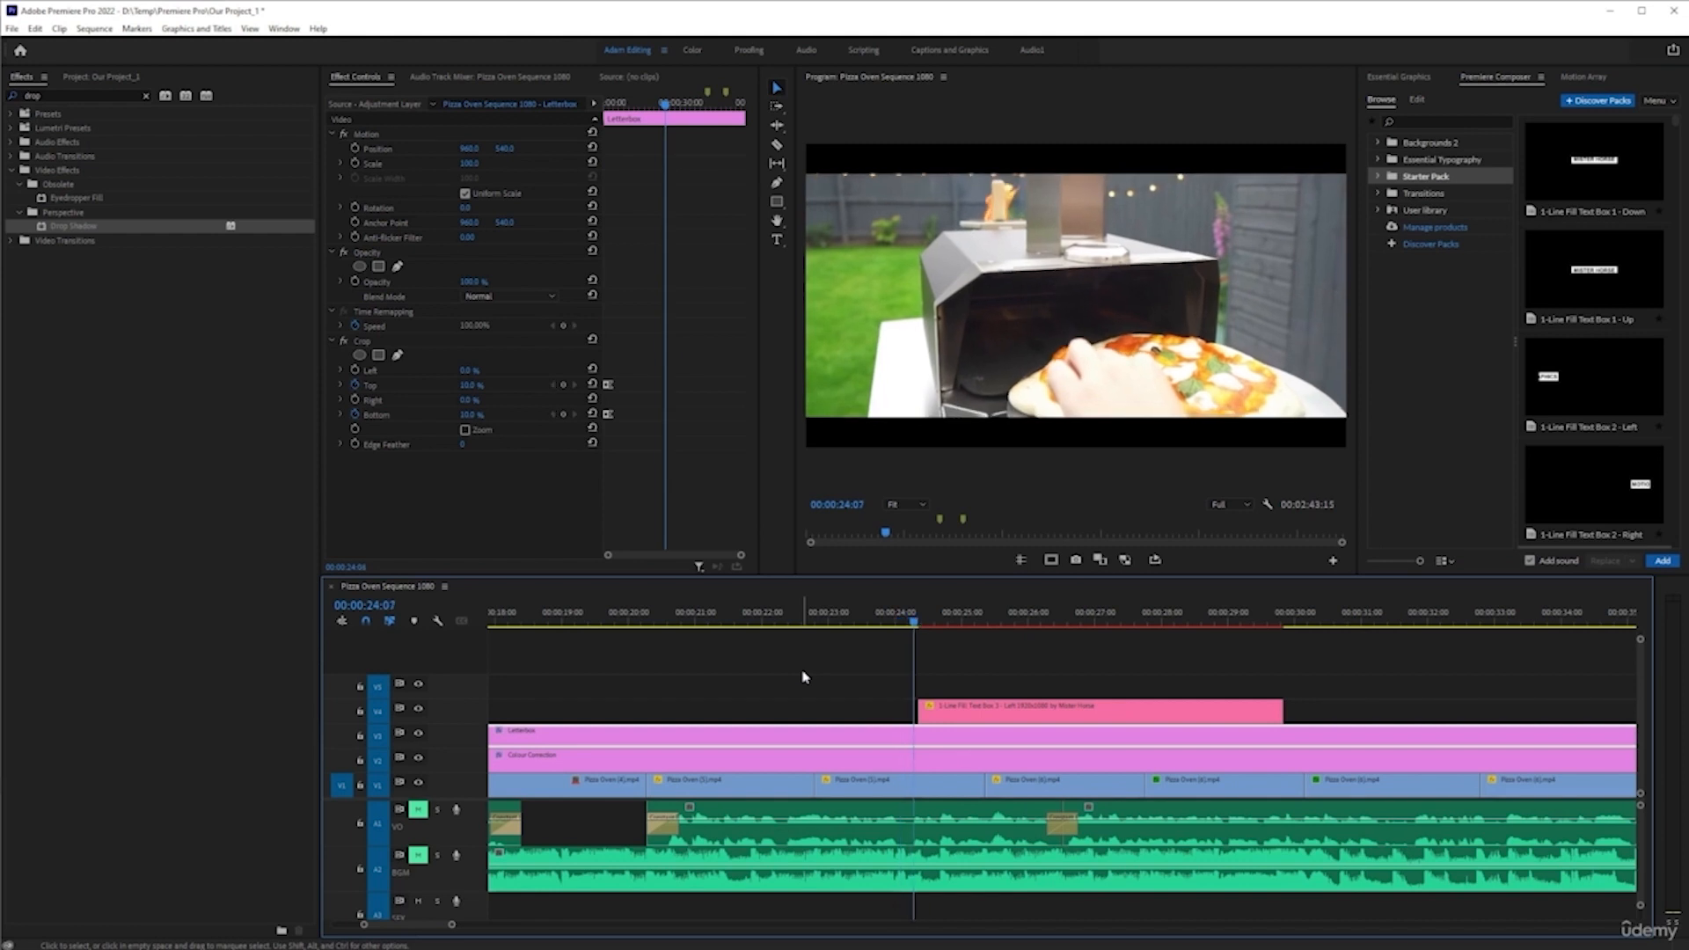
{"action": "left_click", "coordinate": [933, 711]}
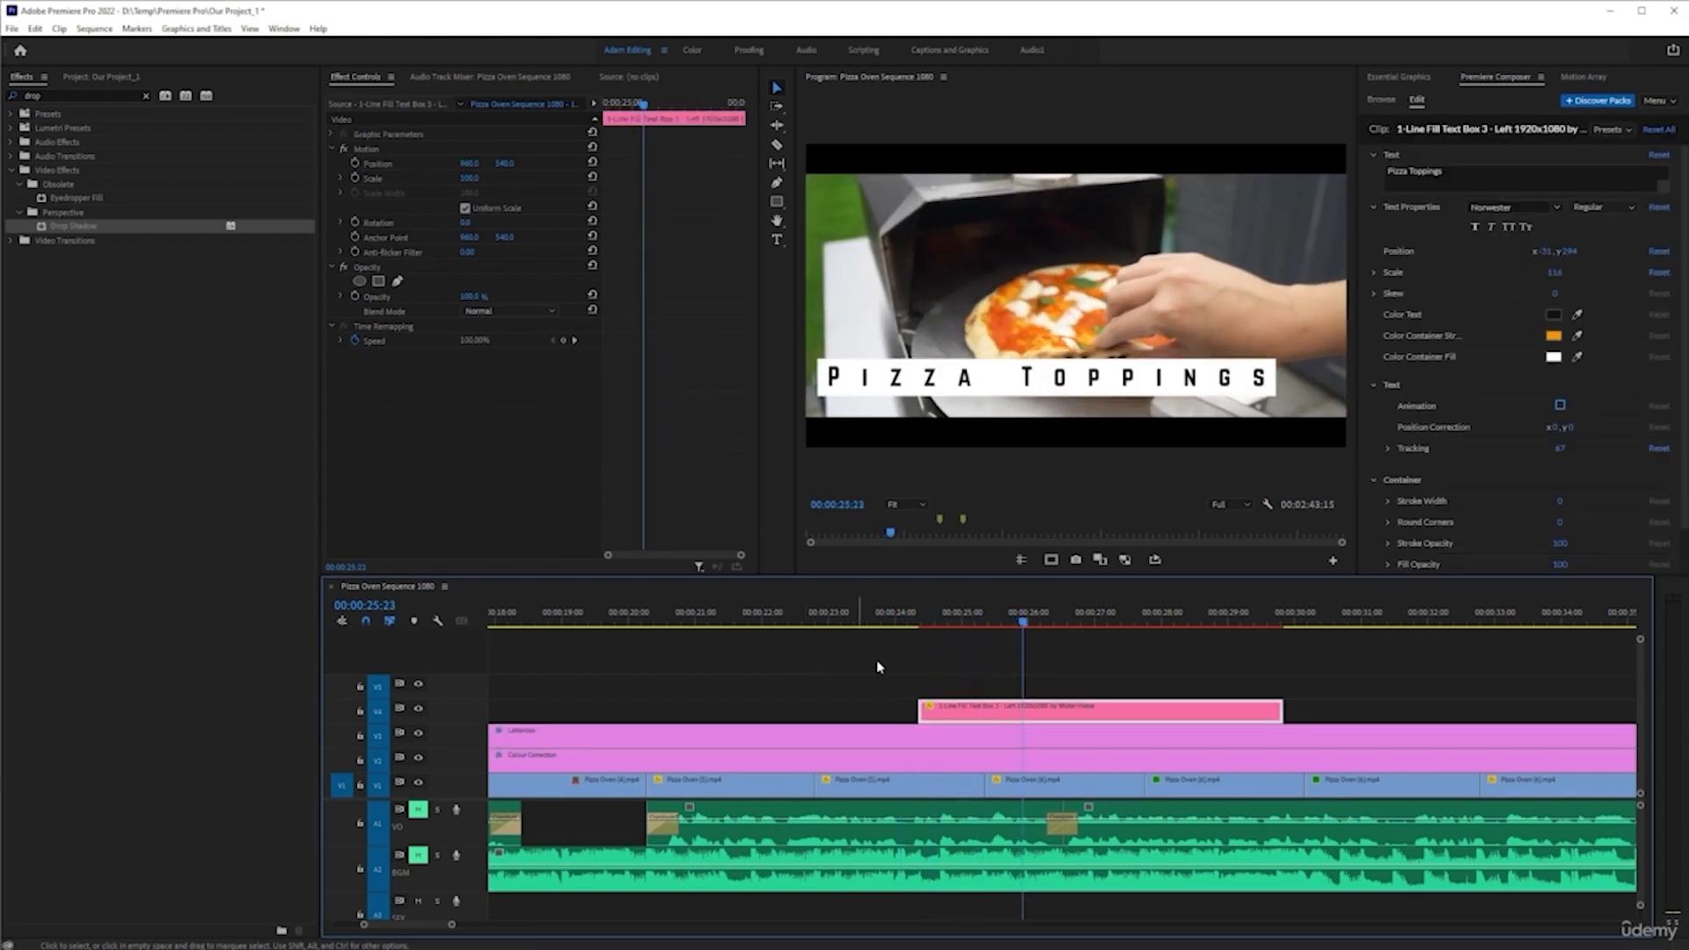
{"action": "left_click", "coordinate": [1658, 447]}
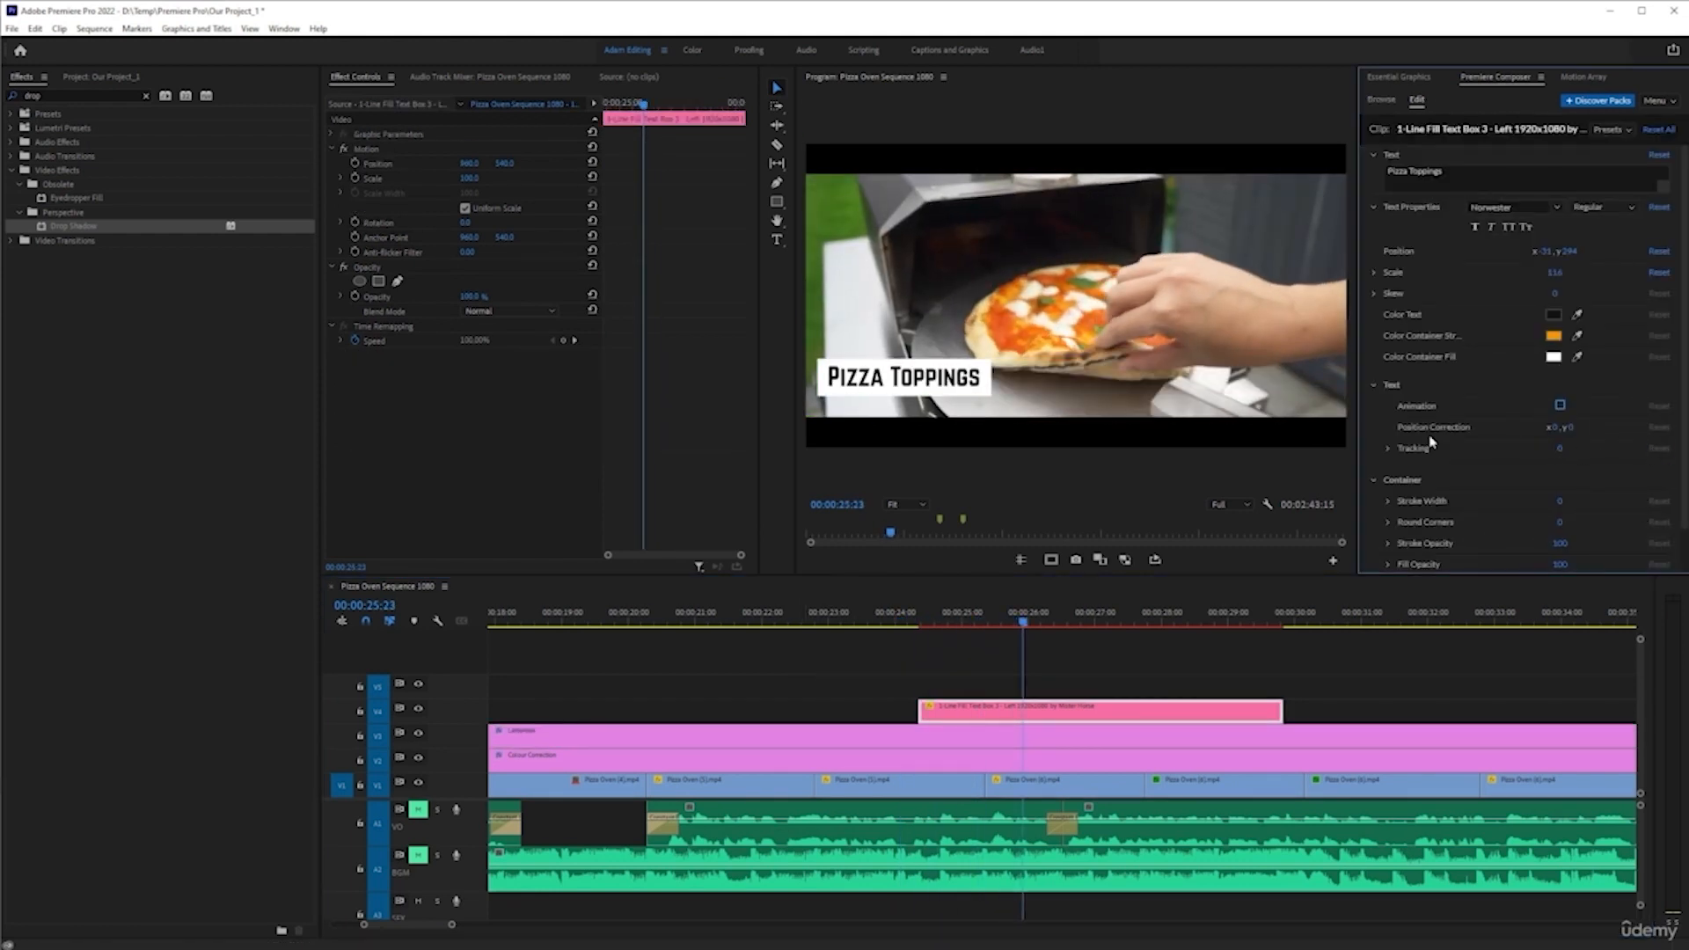
- Set the container's stroke width to 21 and sample a green from the video preview as its stroke color
{"action": "scroll", "coordinate": [1442, 449], "scroll_direction": "down", "scroll_amount": 1}
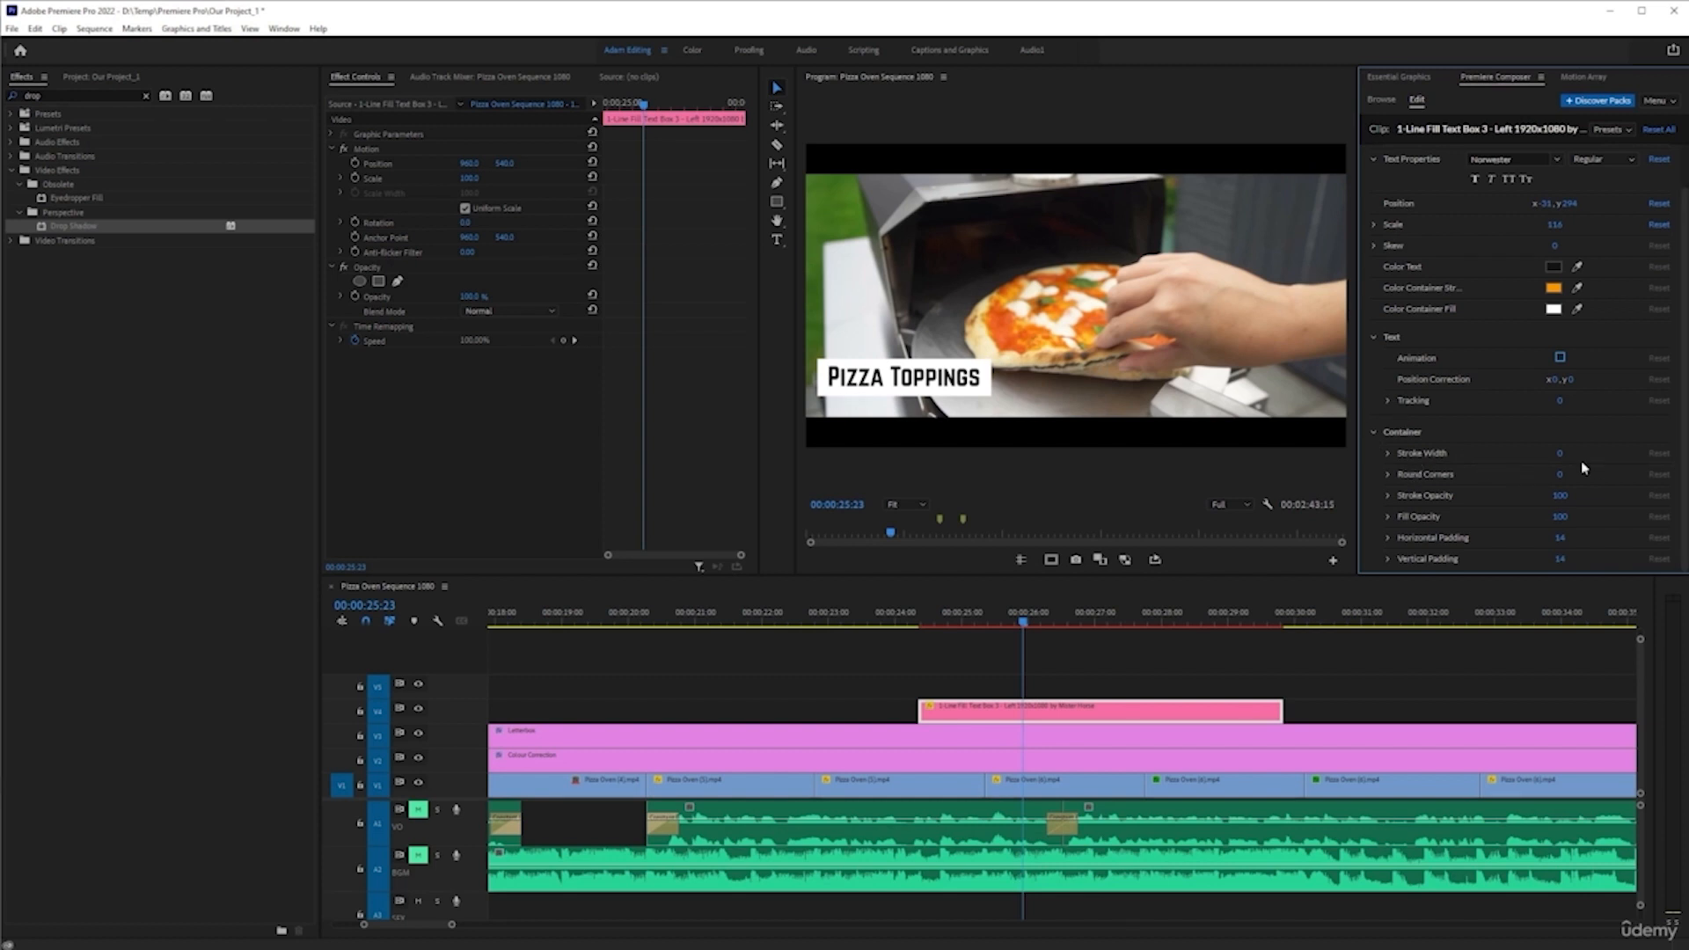
{"action": "left_click_drag", "start_coordinate": [1558, 453], "coordinate": [1576, 454]}
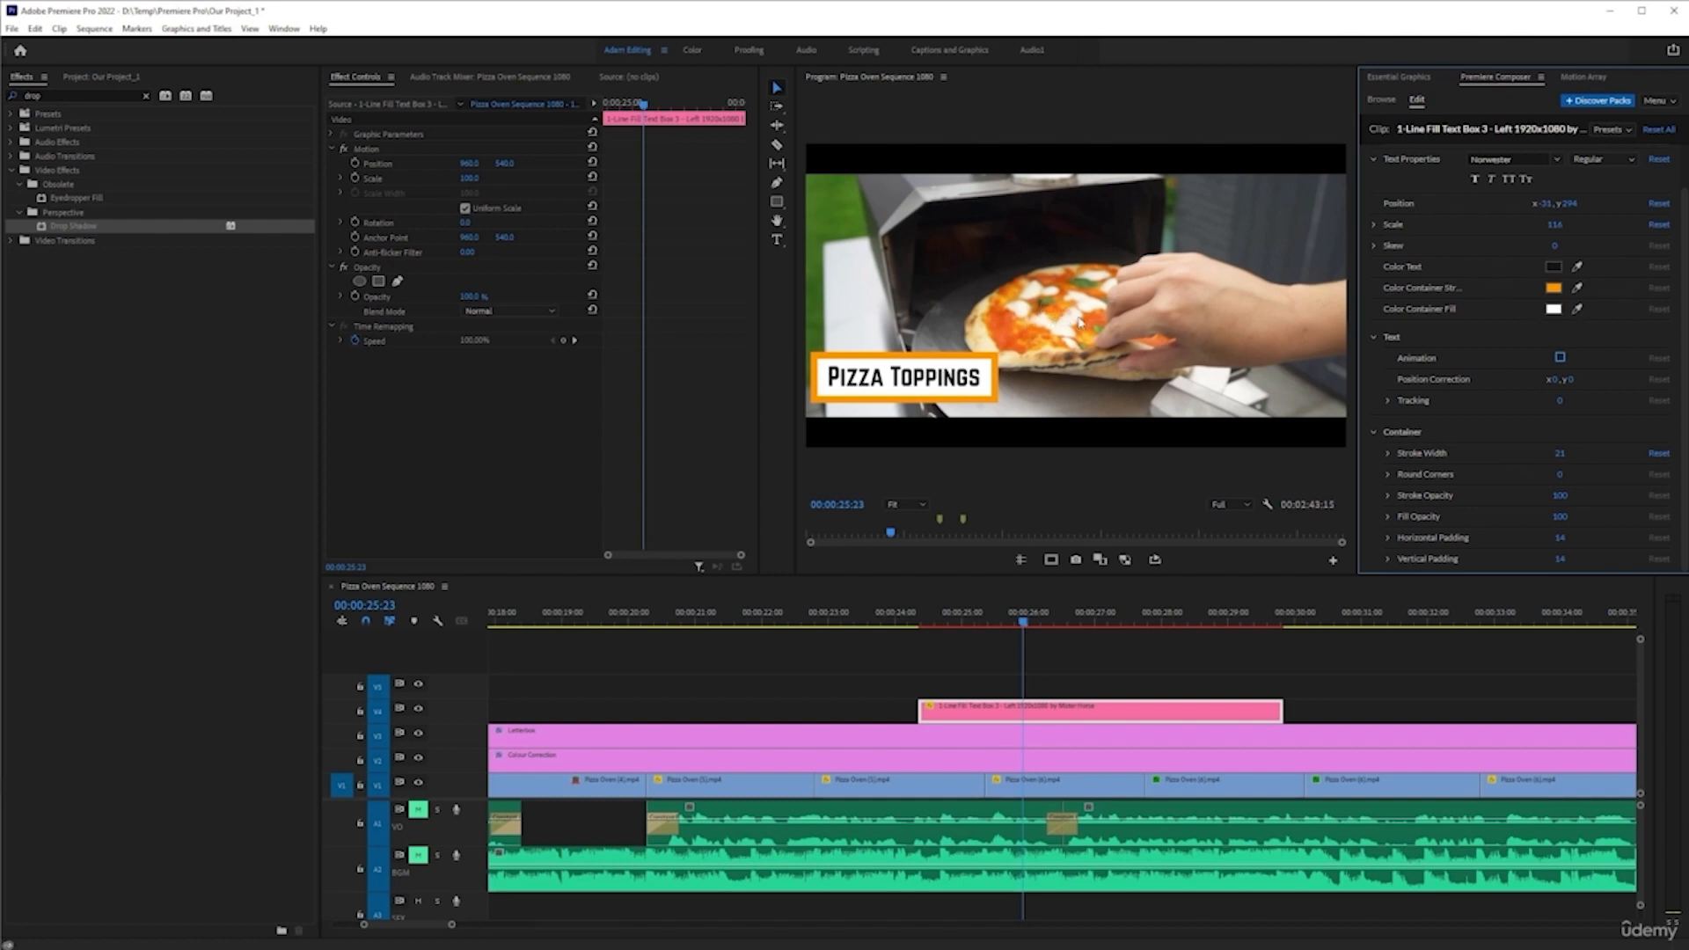
{"action": "left_click", "coordinate": [1577, 290]}
{"action": "left_click", "coordinate": [1085, 279]}
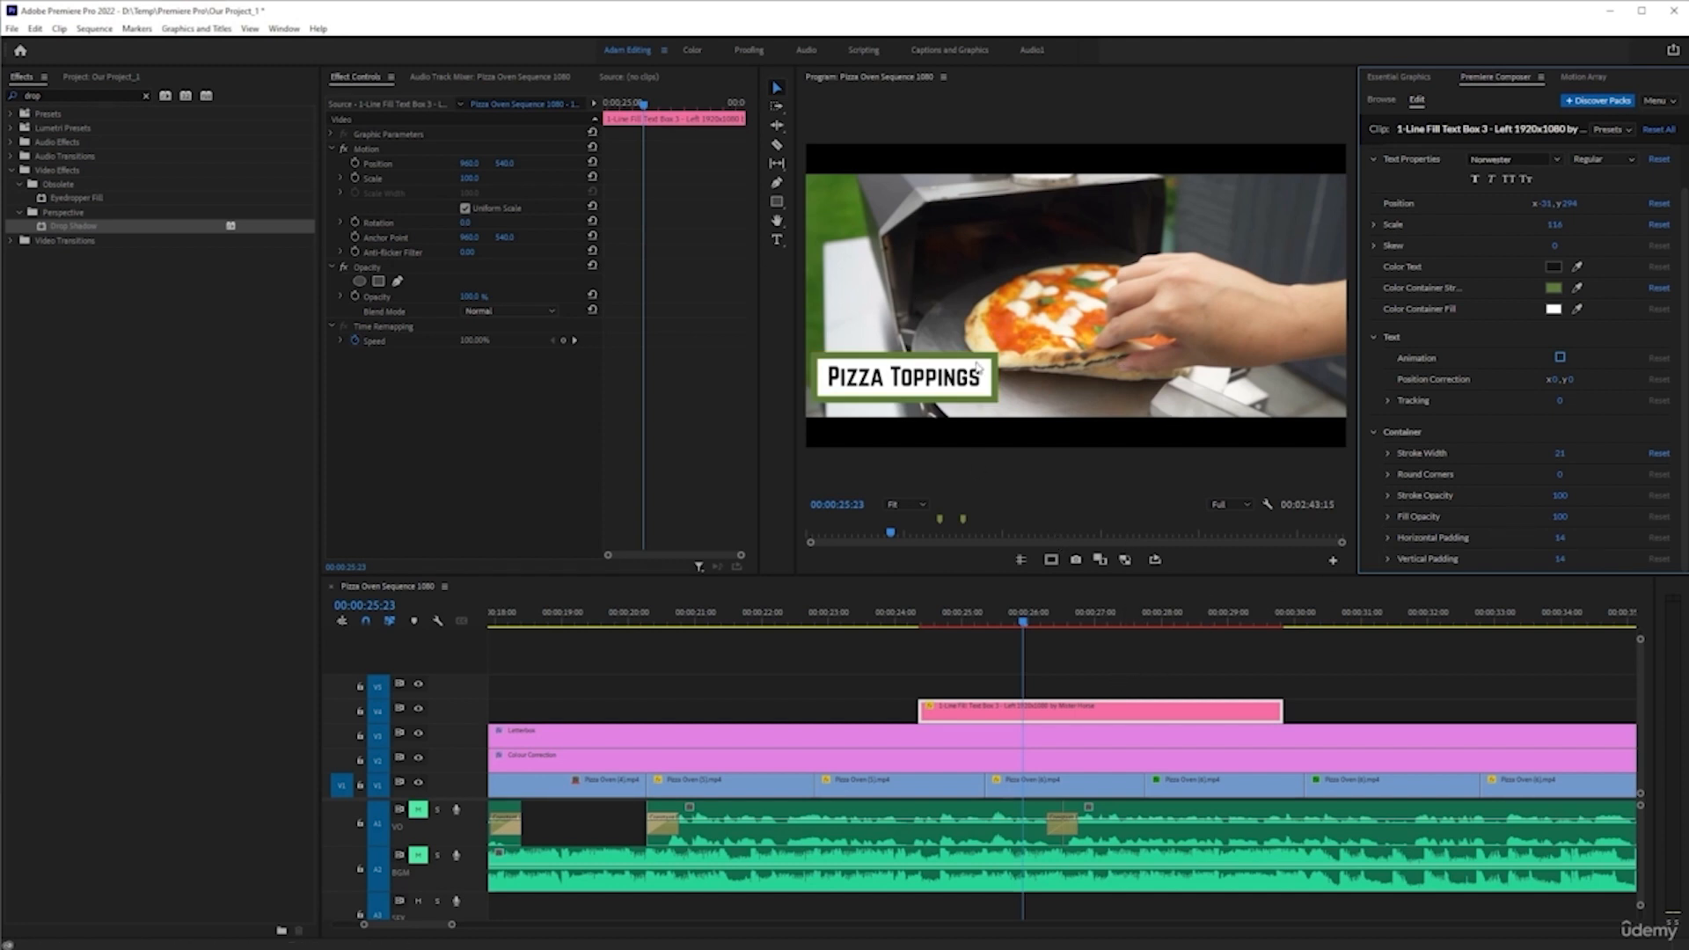
- Set the container's round corners to 14 and its fill opacity to 0, keeping the stroke opacity at 100
{"action": "left_click_drag", "start_coordinate": [1560, 475], "coordinate": [1565, 475]}
{"action": "mouse_move", "coordinate": [1558, 496]}
{"action": "left_mouse_down"}
{"action": "mouse_move", "coordinate": [1530, 483]}
{"action": "mouse_move", "coordinate": [1638, 485]}
{"action": "mouse_move", "coordinate": [1552, 512]}
{"action": "mouse_move", "coordinate": [1371, 500]}
{"action": "left_mouse_up"}
{"action": "left_click_drag", "start_coordinate": [1121, 504], "coordinate": [1072, 500]}
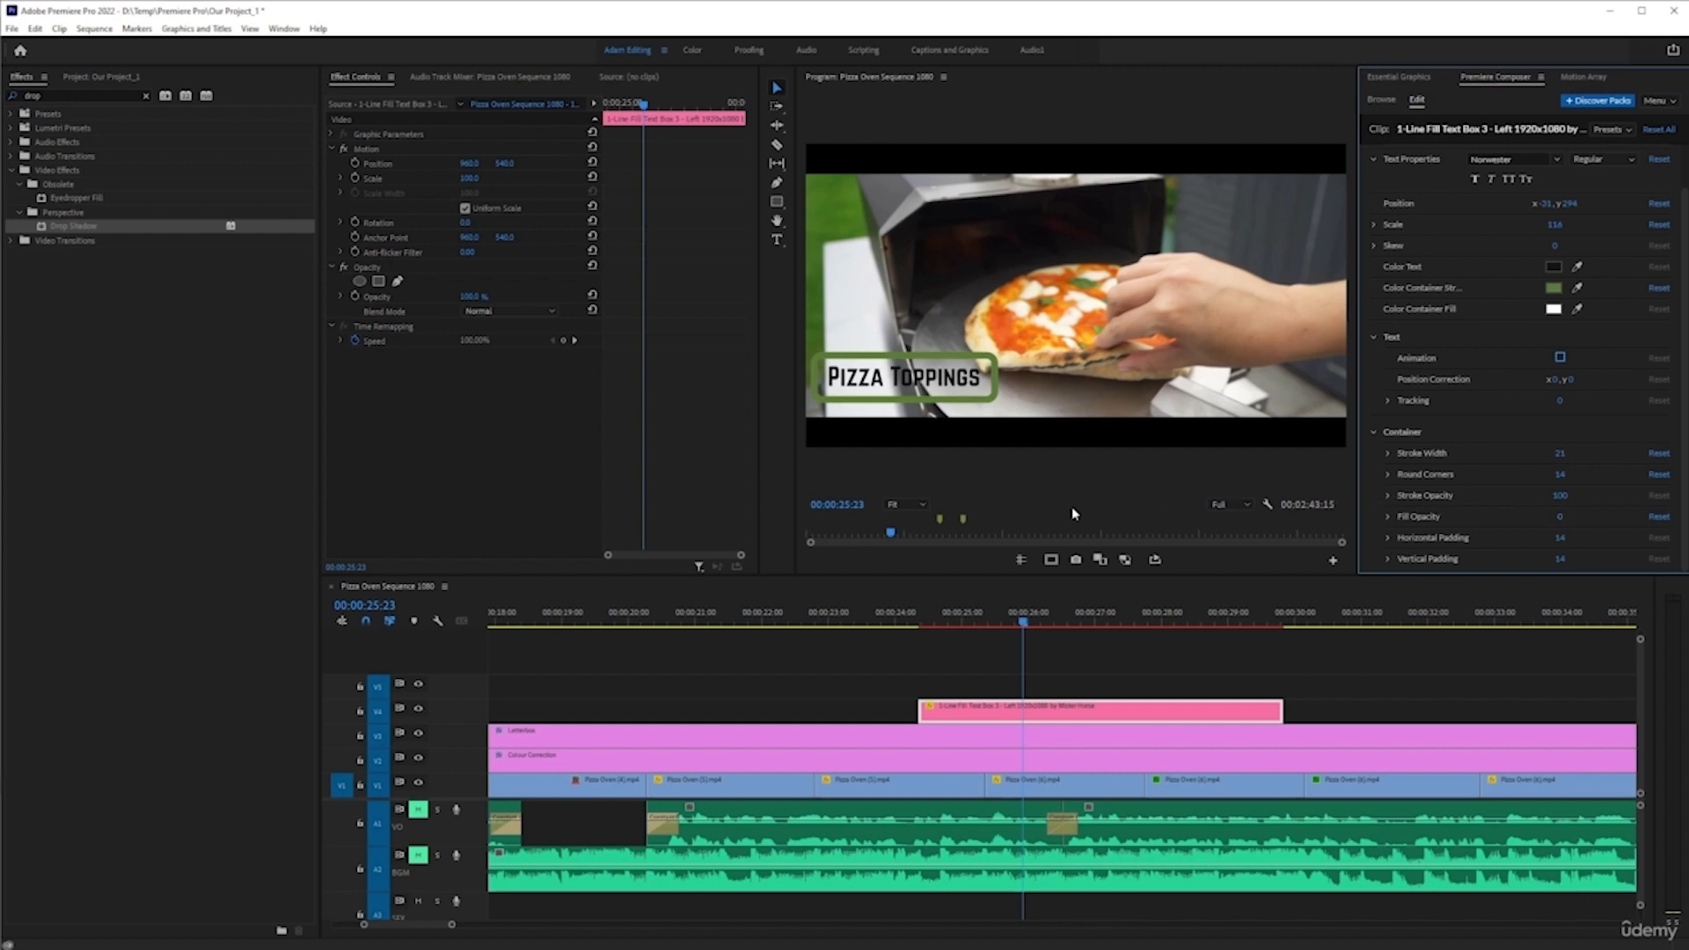
- Change the title's text color to near-white and play back its animation from just before the clip
{"action": "left_click", "coordinate": [1551, 267]}
{"action": "left_click", "coordinate": [1417, 386]}
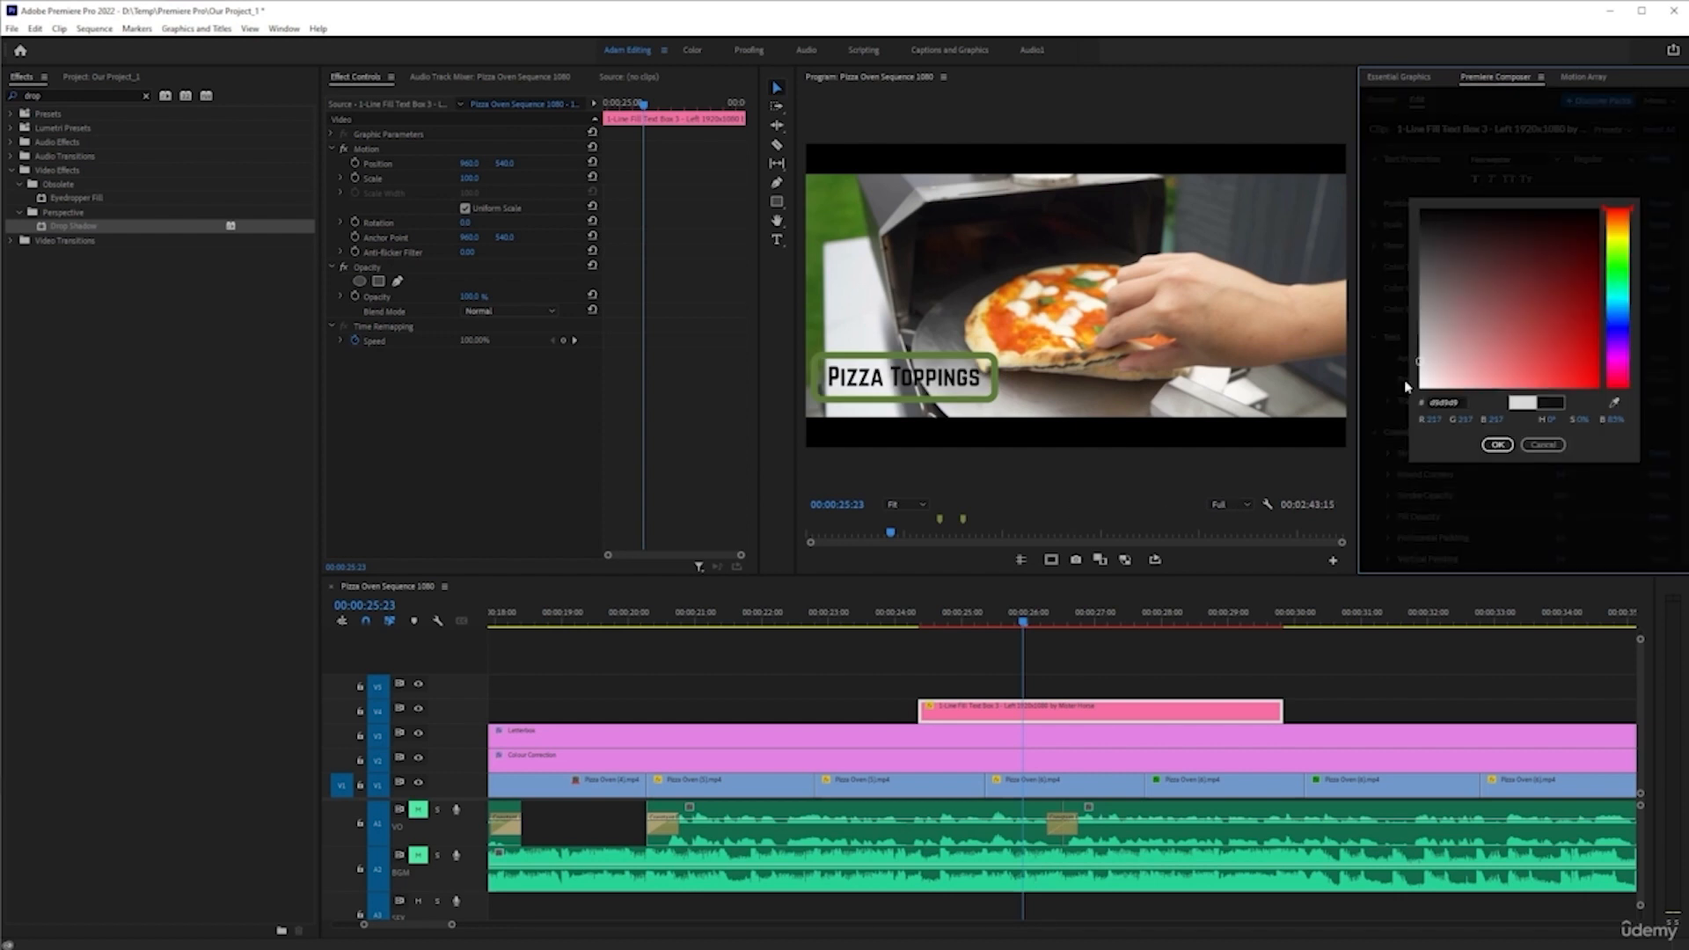
{"action": "left_click", "coordinate": [1498, 445]}
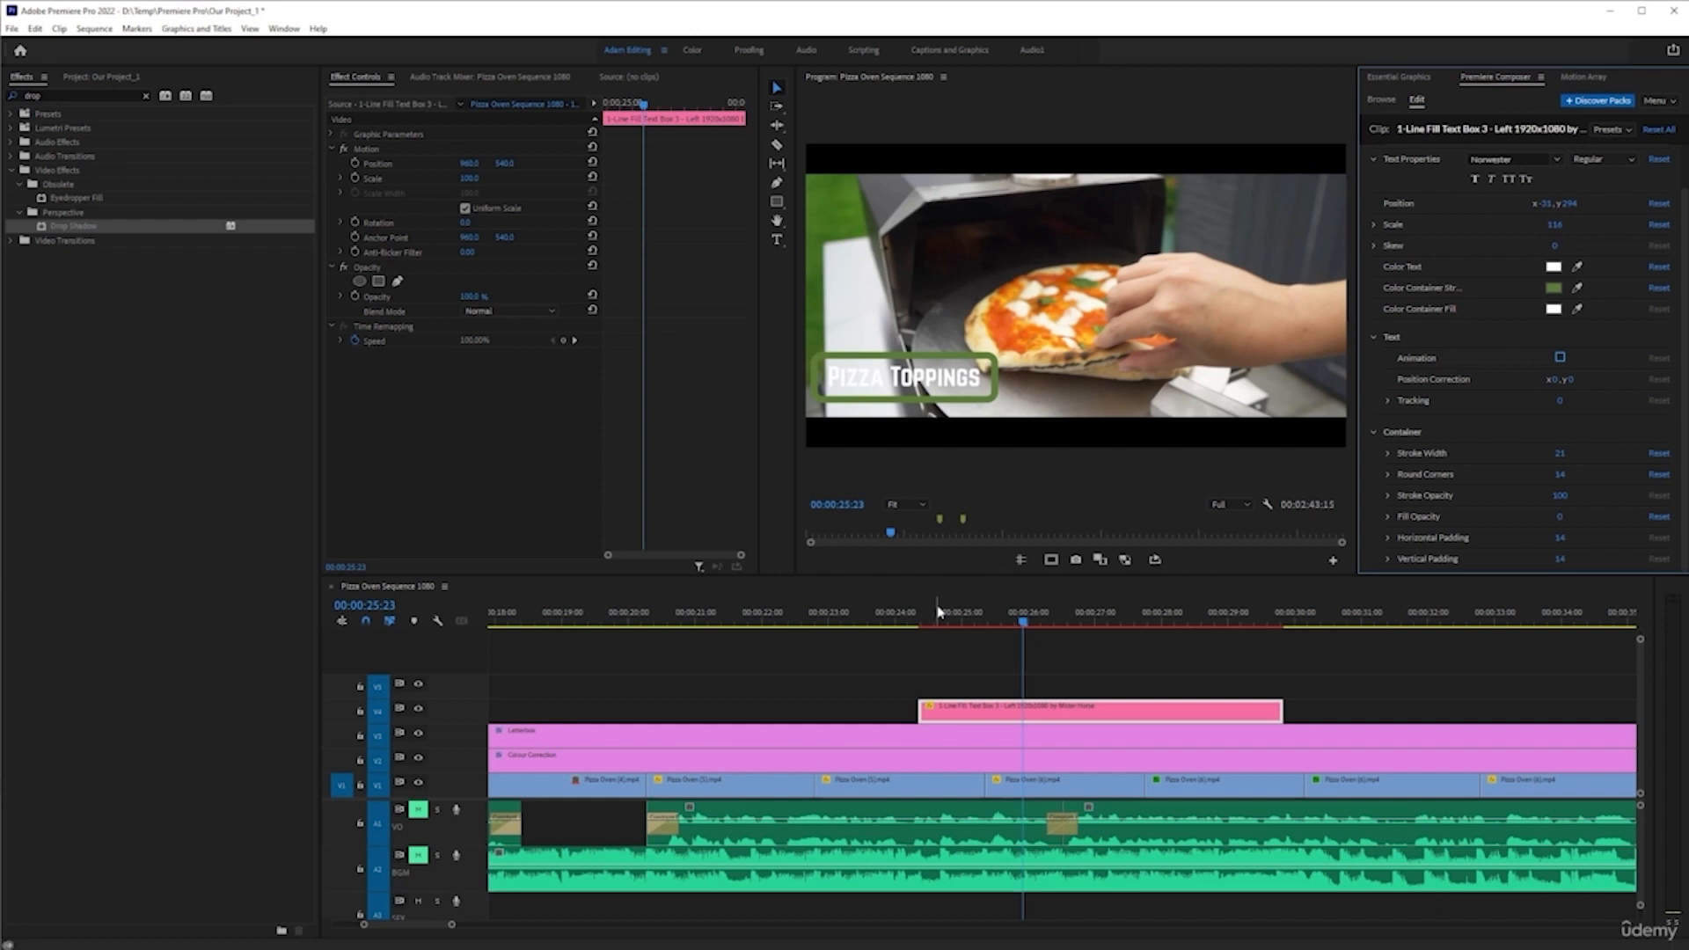
{"action": "left_click", "coordinate": [898, 621]}
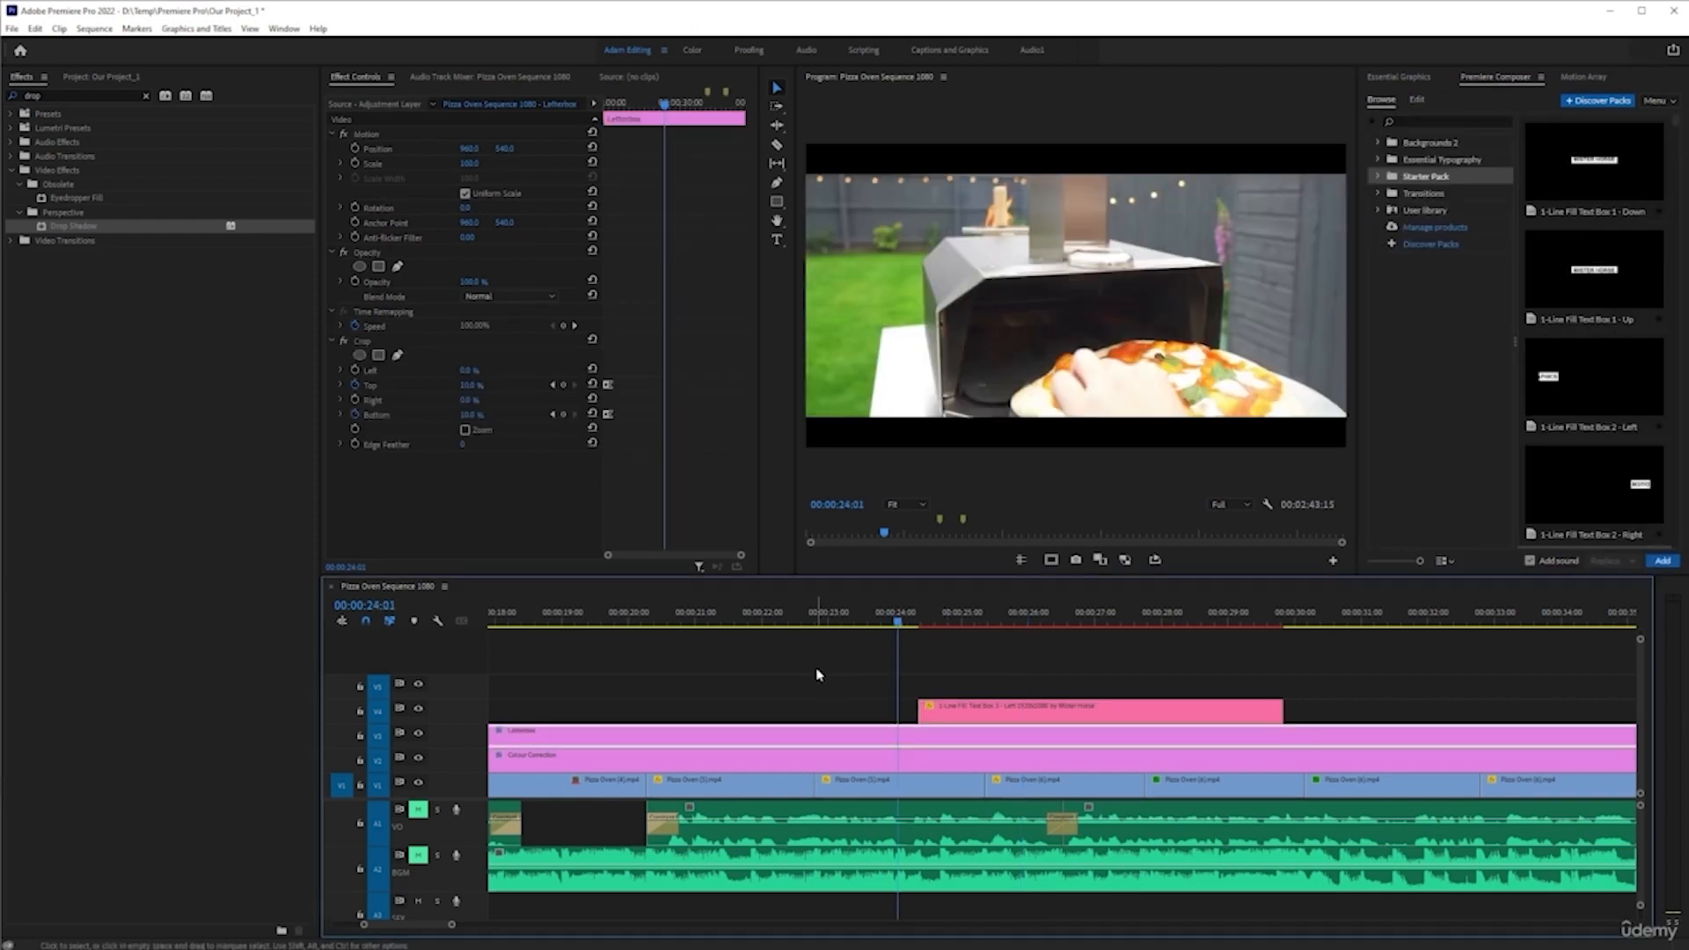
{"action": "key", "text": "space"}
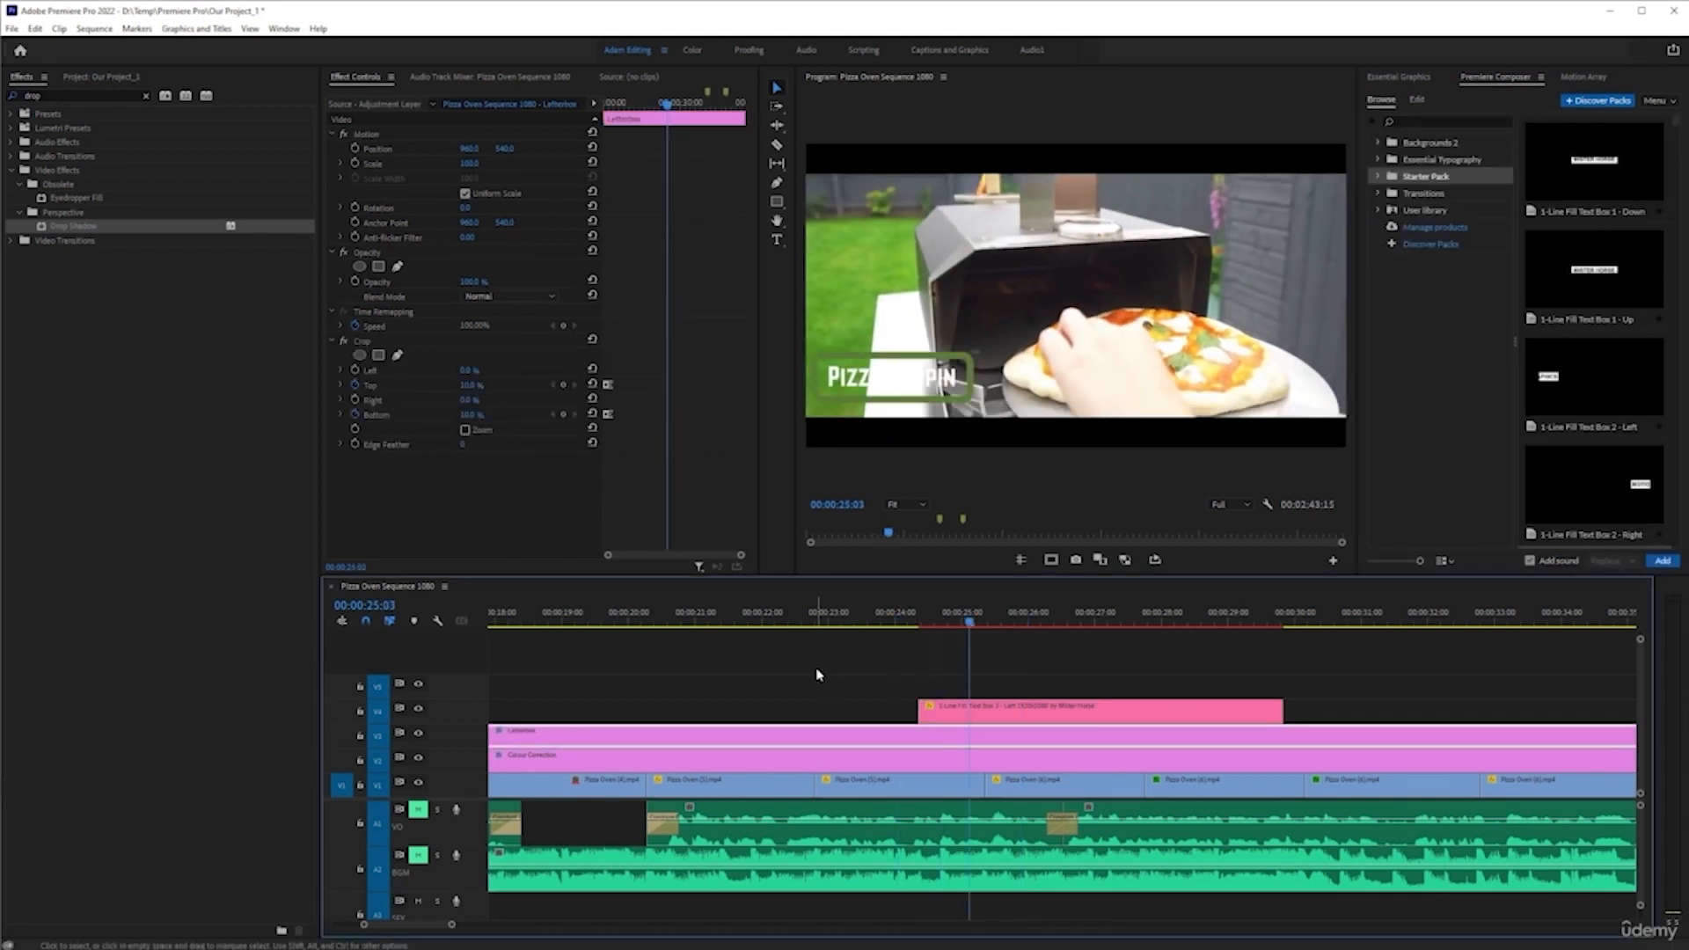
{"action": "key", "text": "space"}
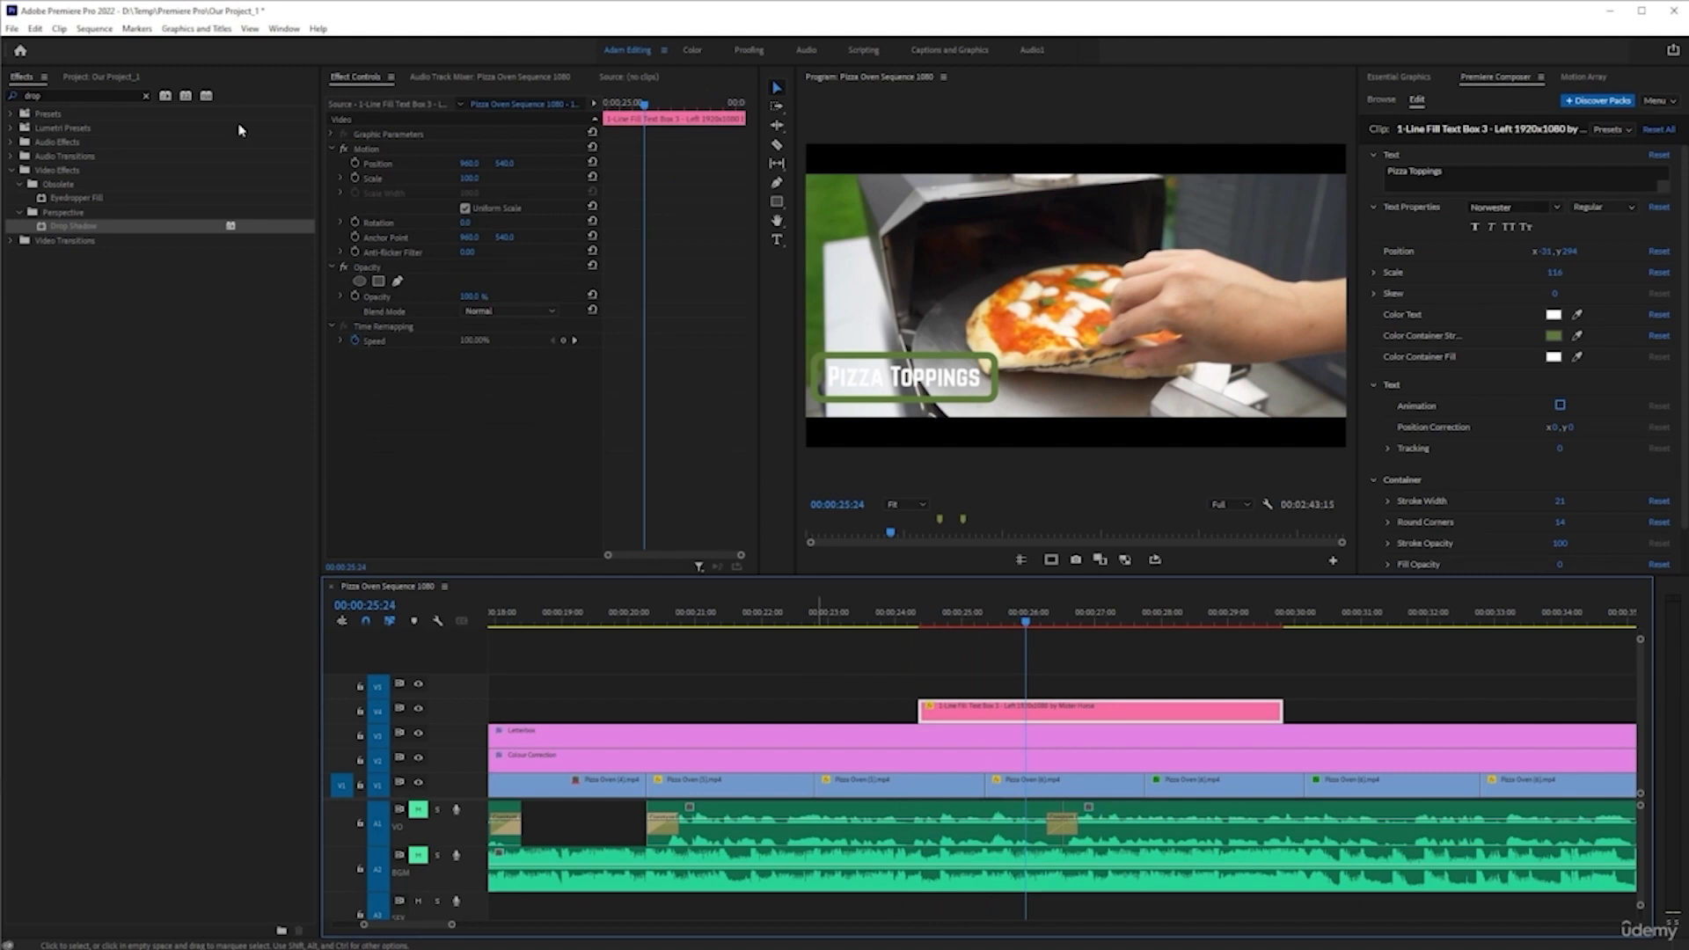
- Apply the Drop Shadow effect to the Pizza Toppings title clip and play it back
{"action": "left_click_drag", "start_coordinate": [58, 228], "coordinate": [1049, 712]}
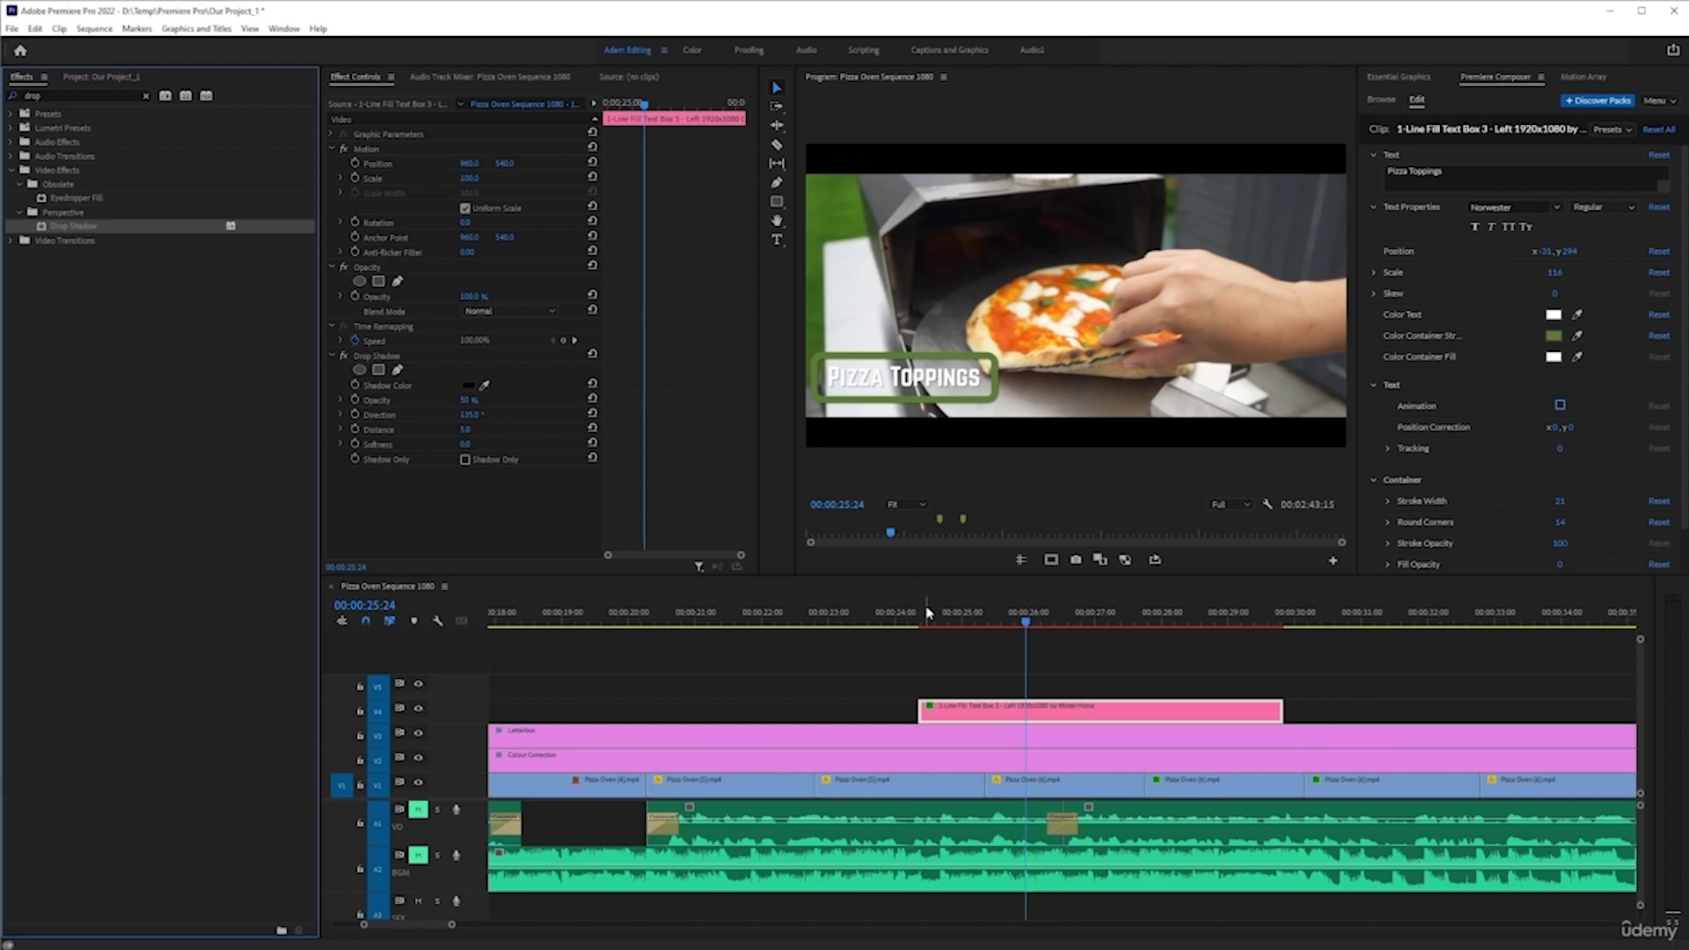
{"action": "left_click", "coordinate": [887, 613]}
{"action": "key", "text": "space"}
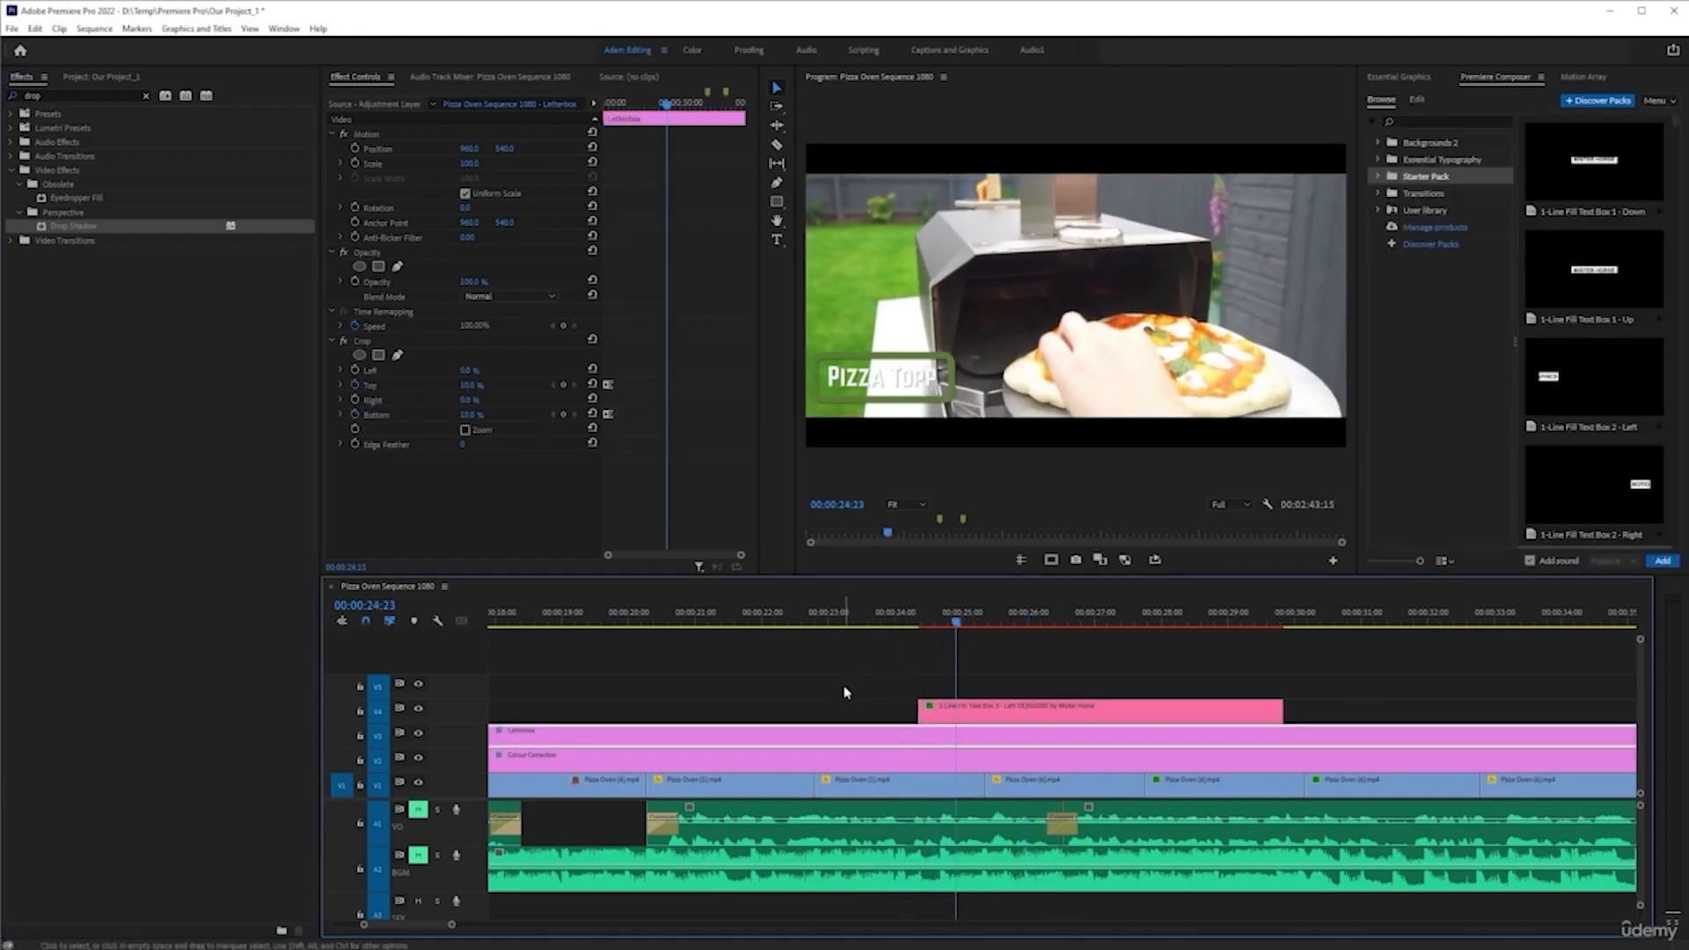
{"action": "key", "text": "space"}
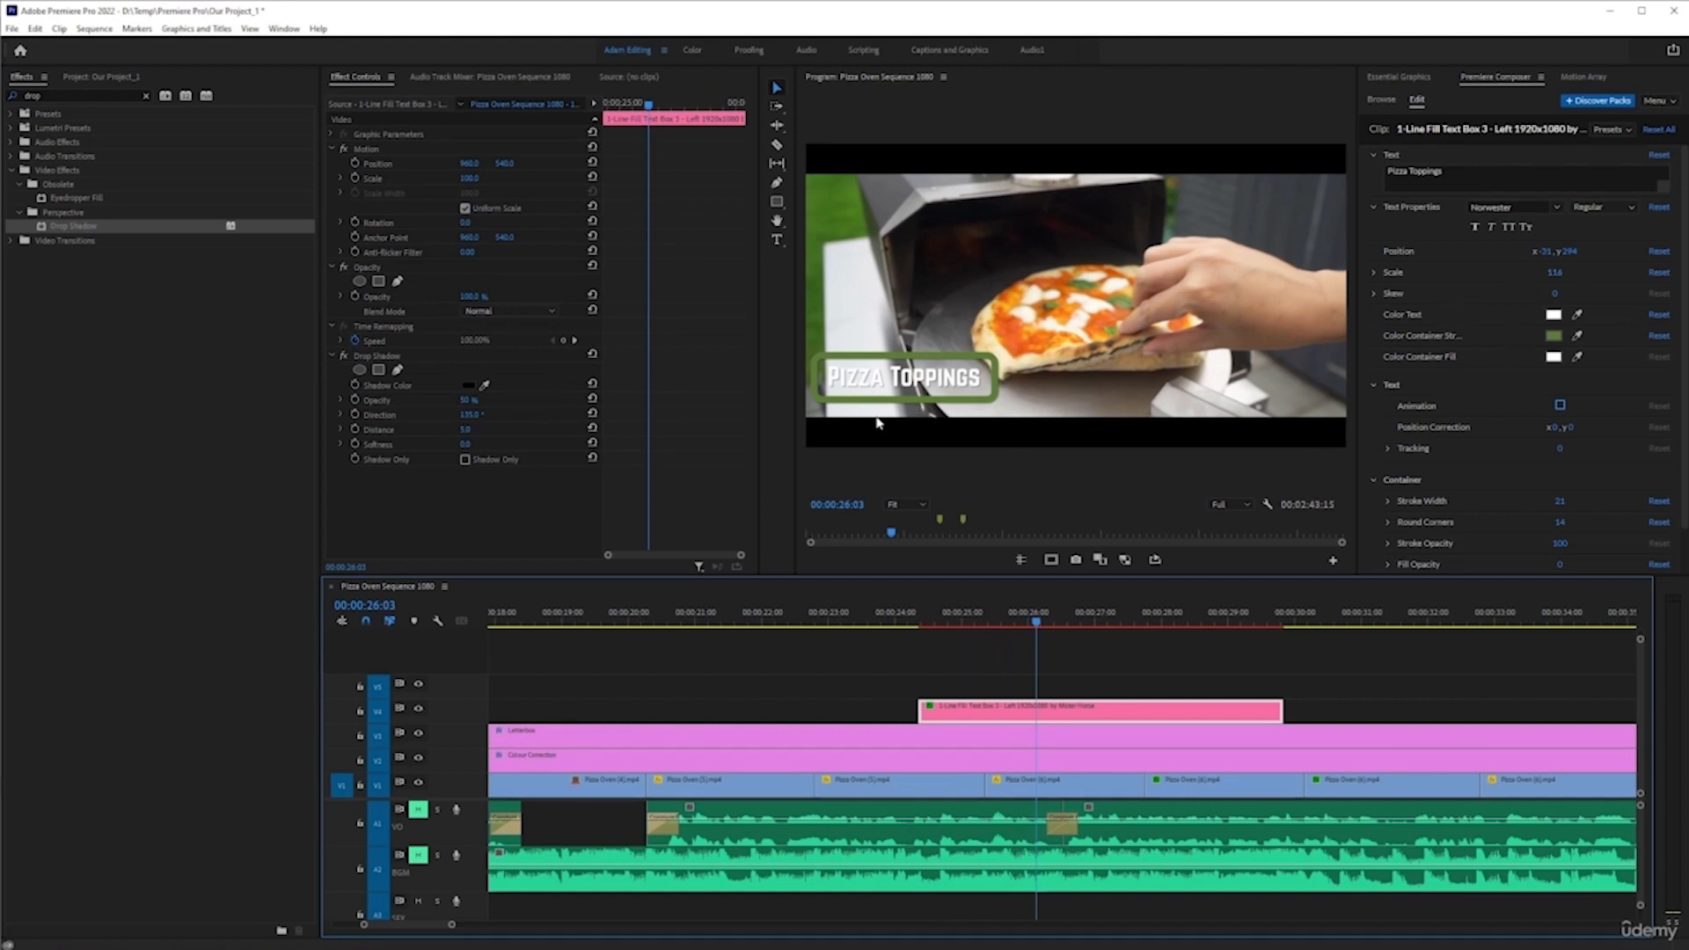
- Undo the title's drop shadow, color, stroke and corner changes and set the container's fill opacity back to 100
{"action": "scroll", "coordinate": [1504, 442], "scroll_direction": "down", "scroll_amount": 1}
{"action": "scroll", "coordinate": [1504, 441], "scroll_direction": "down", "scroll_amount": 1}
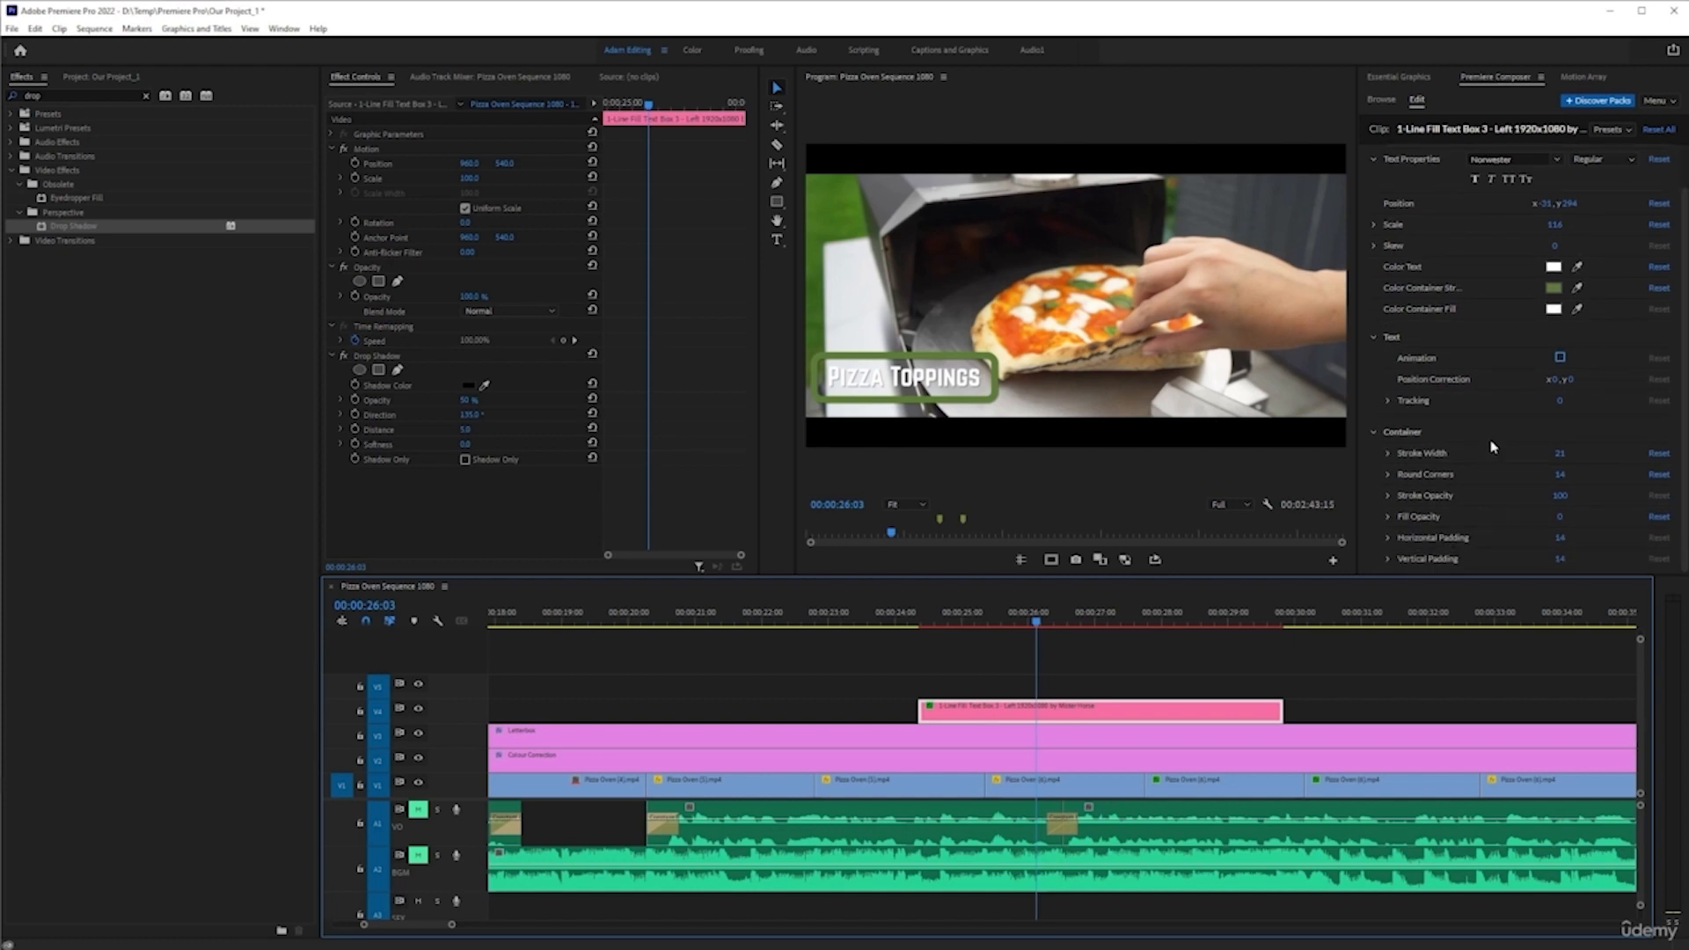
{"action": "key", "text": "ctrl+z"}
{"action": "key", "text": "ctrl+z"}
{"action": "key", "text": "ctrl+z"}
{"action": "key", "text": "ctrl+z"}
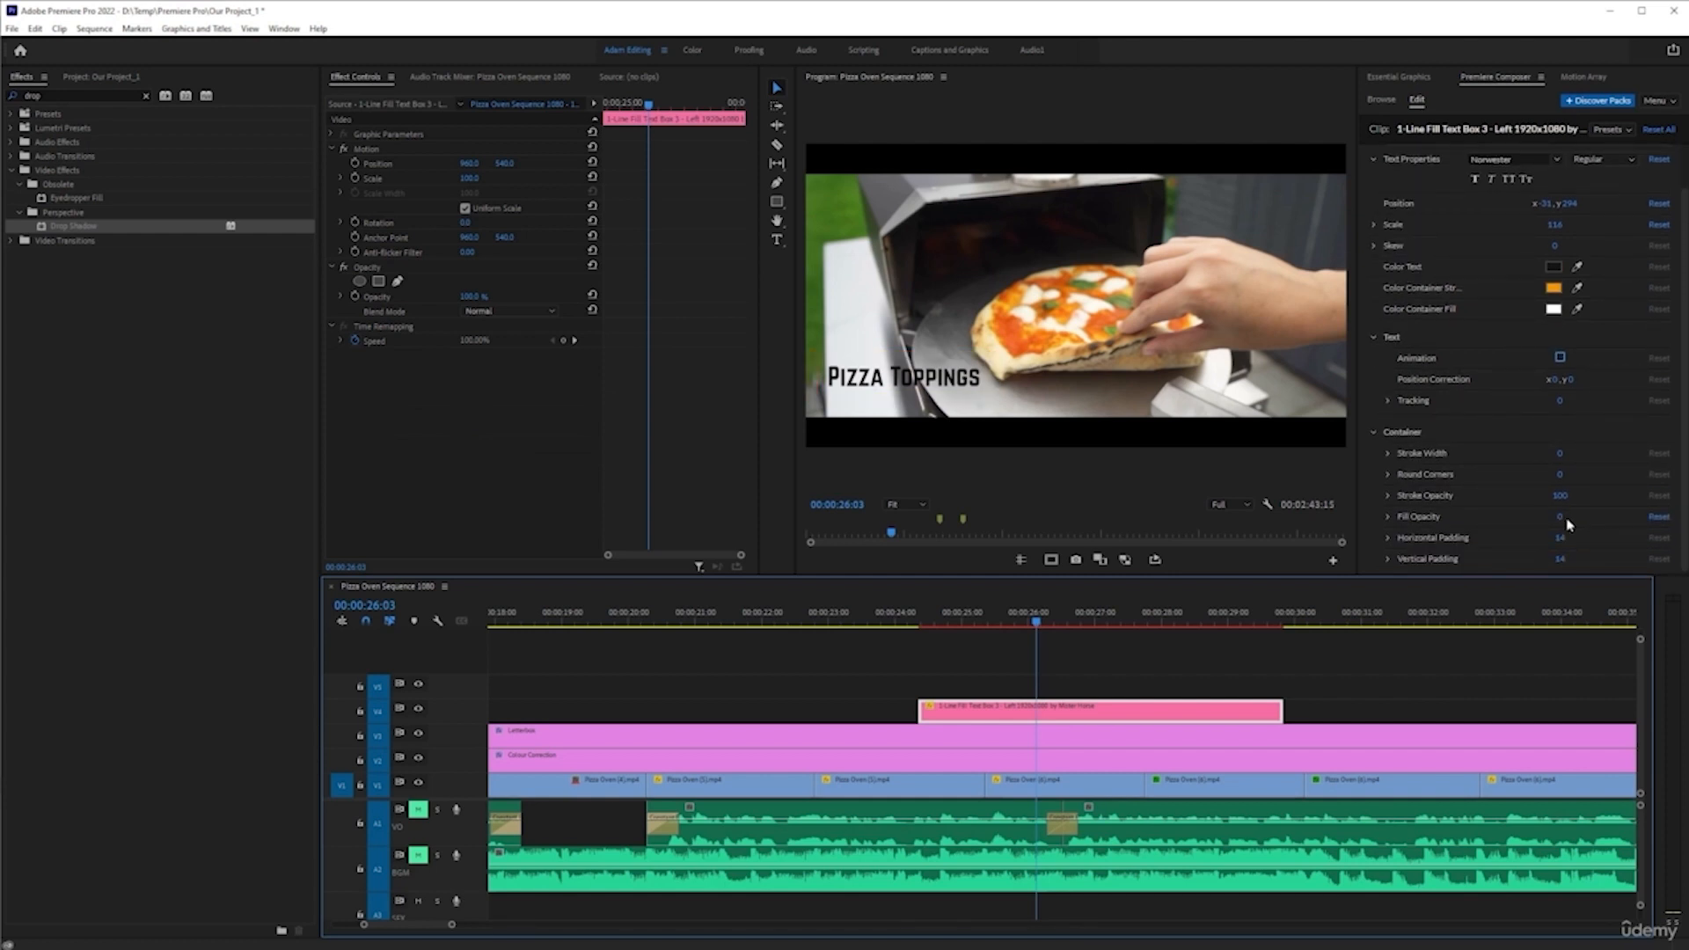
{"action": "left_click_drag", "start_coordinate": [1561, 515], "coordinate": [1653, 515]}
{"action": "left_click", "coordinate": [1065, 707]}
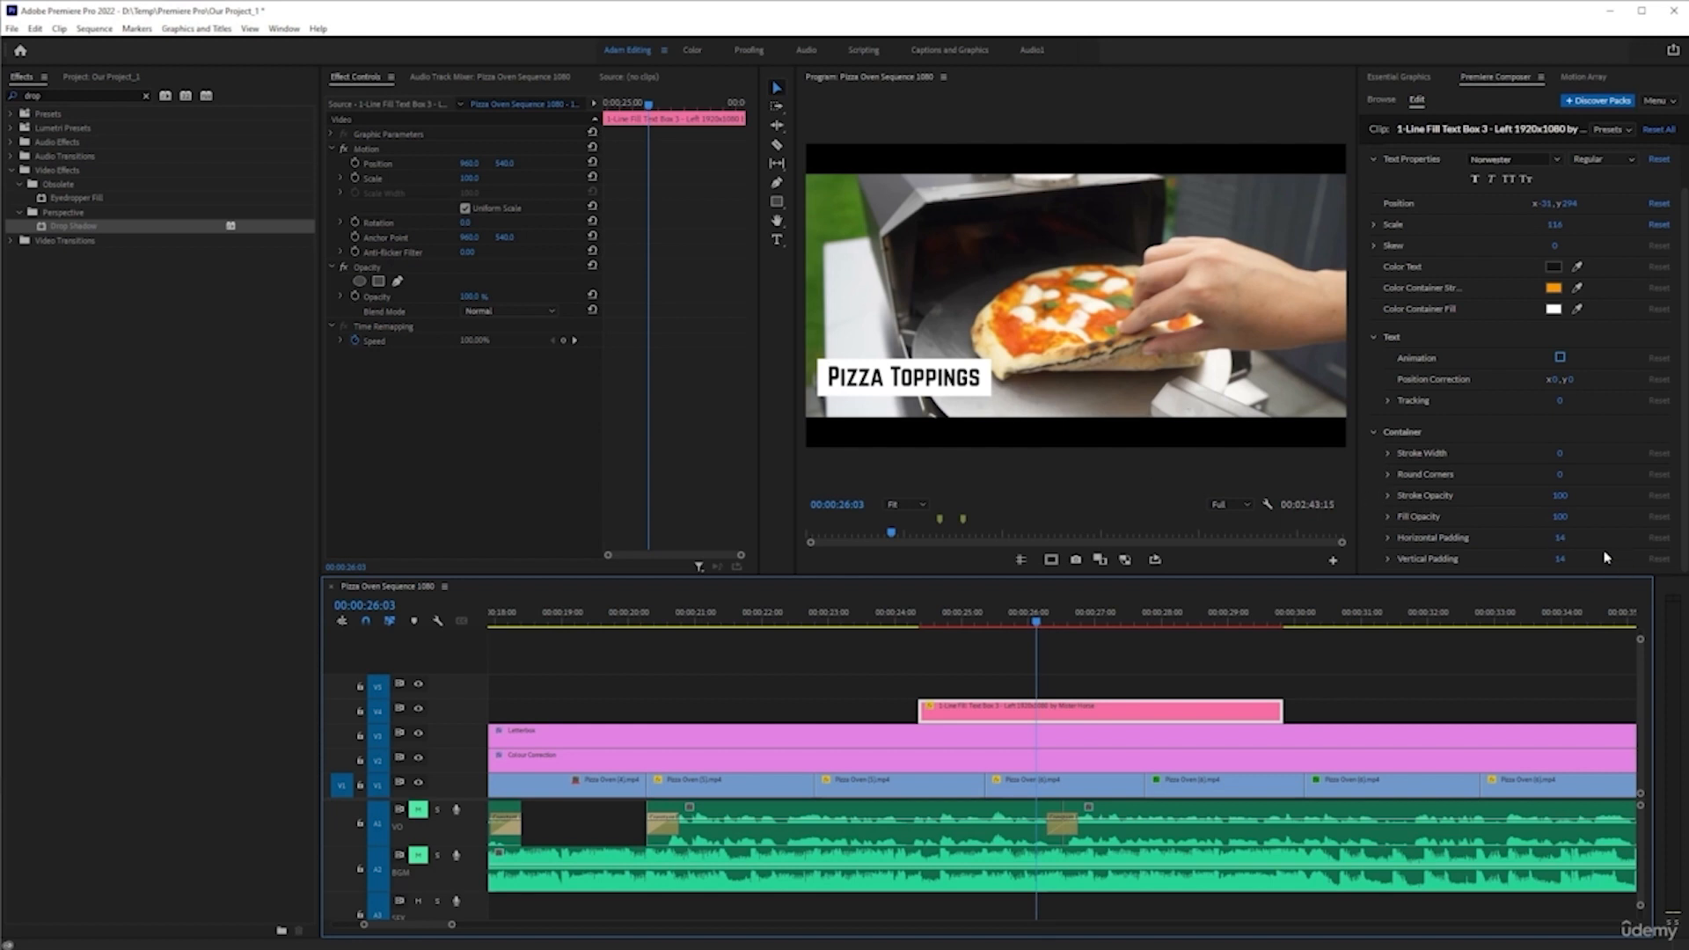
- Try a container horizontal padding of -20 and a vertical padding of 2, reverting each change
{"action": "mouse_move", "coordinate": [1559, 537]}
{"action": "left_mouse_down"}
{"action": "mouse_move", "coordinate": [1581, 536]}
{"action": "mouse_move", "coordinate": [1536, 537]}
{"action": "left_mouse_up"}
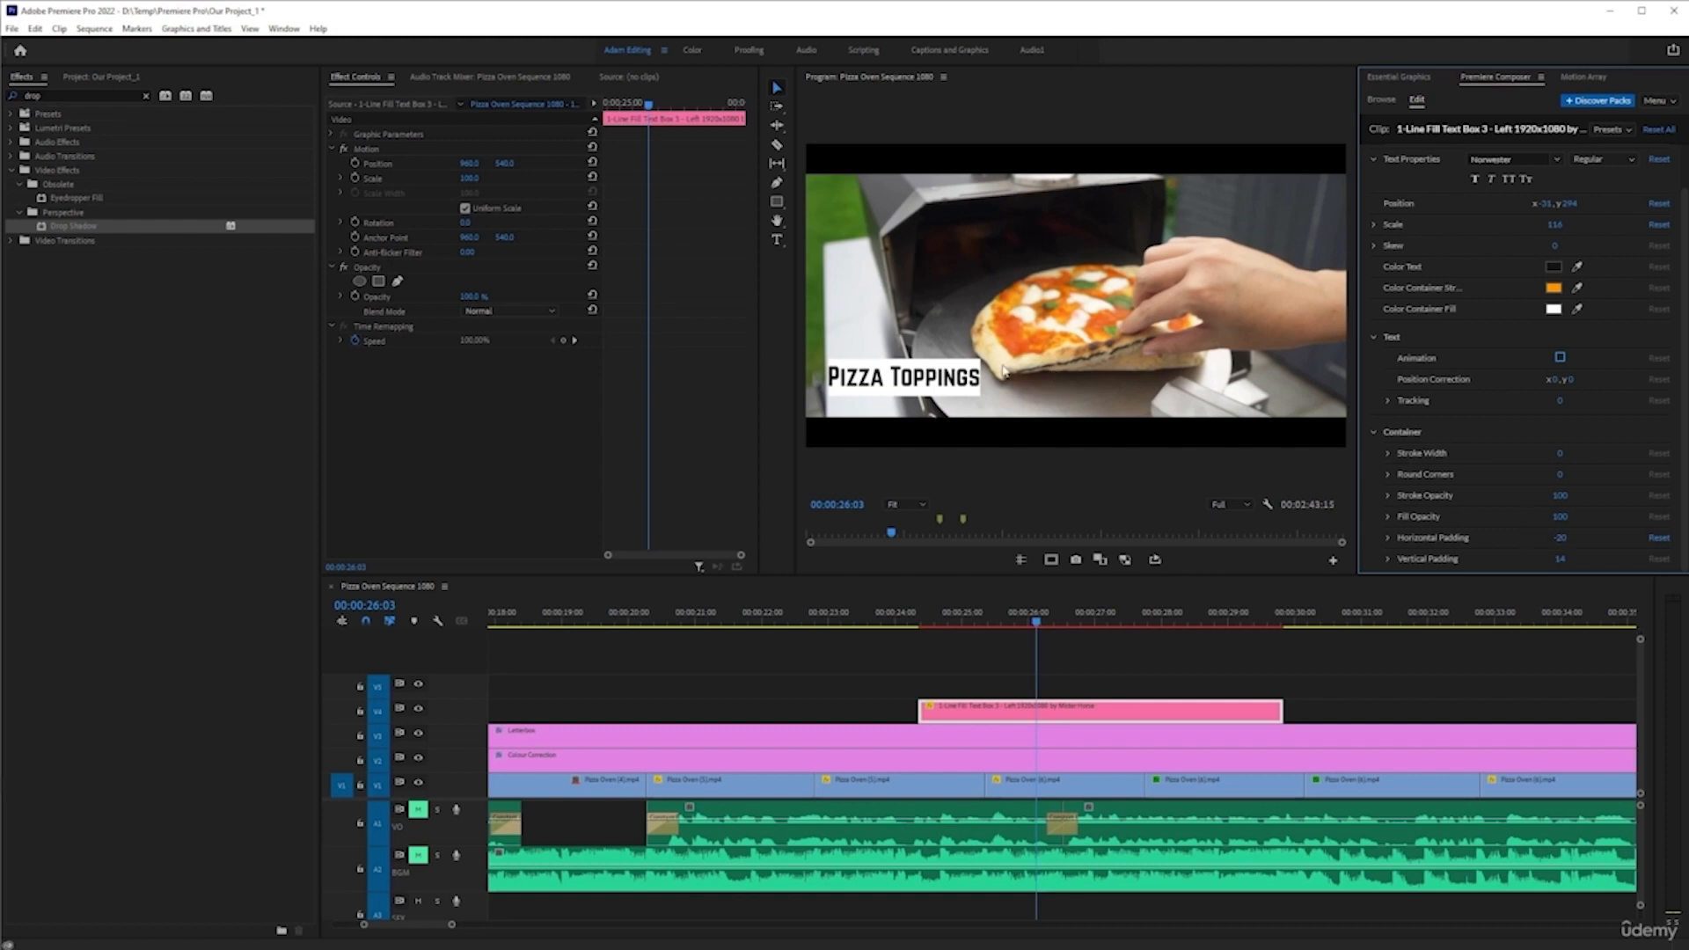
{"action": "left_click", "coordinate": [1659, 537]}
{"action": "left_click_drag", "start_coordinate": [1556, 559], "coordinate": [1552, 558]}
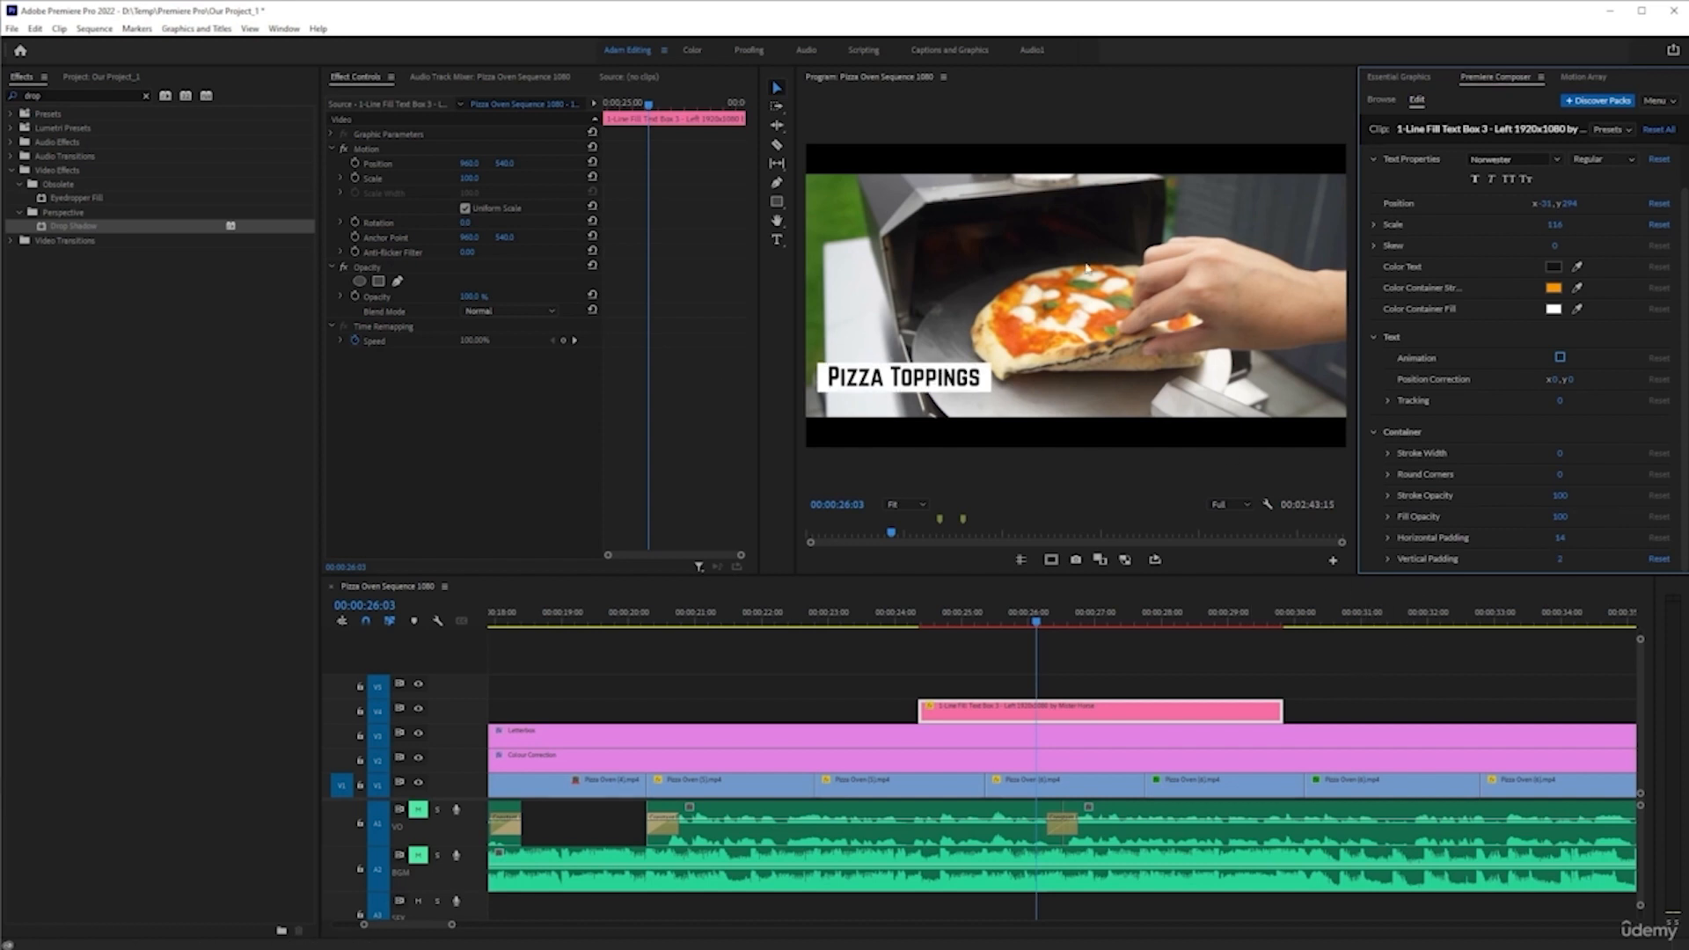
{"action": "key", "text": "ctrl+z"}
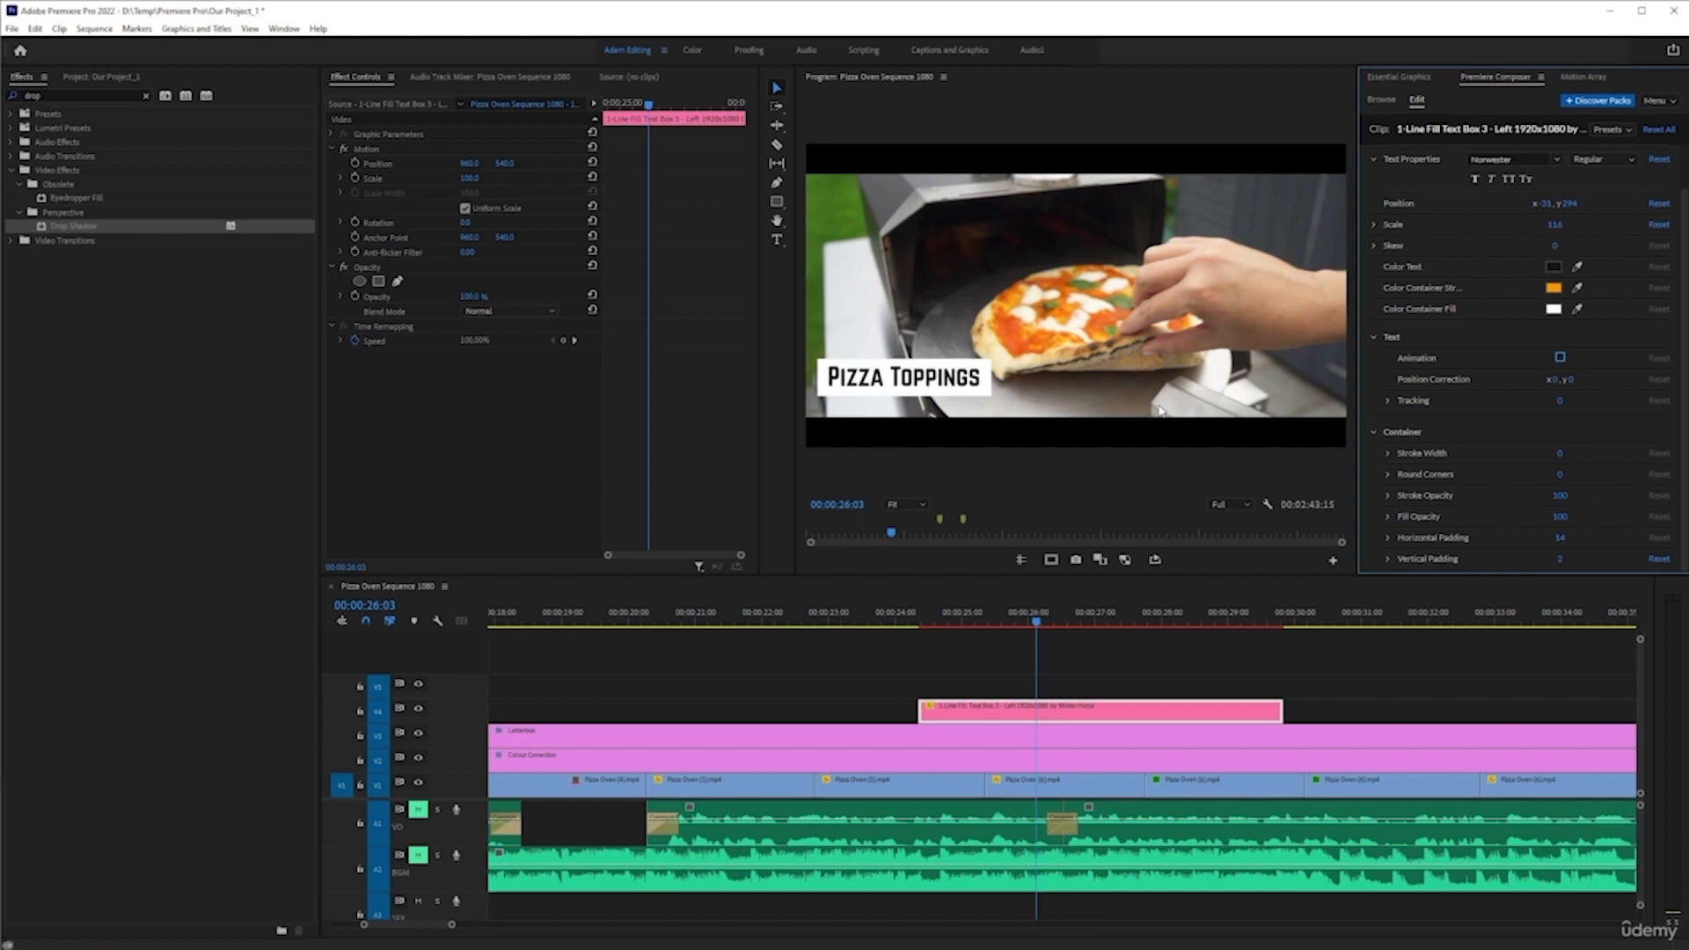
{"action": "key", "text": "ctrl+z"}
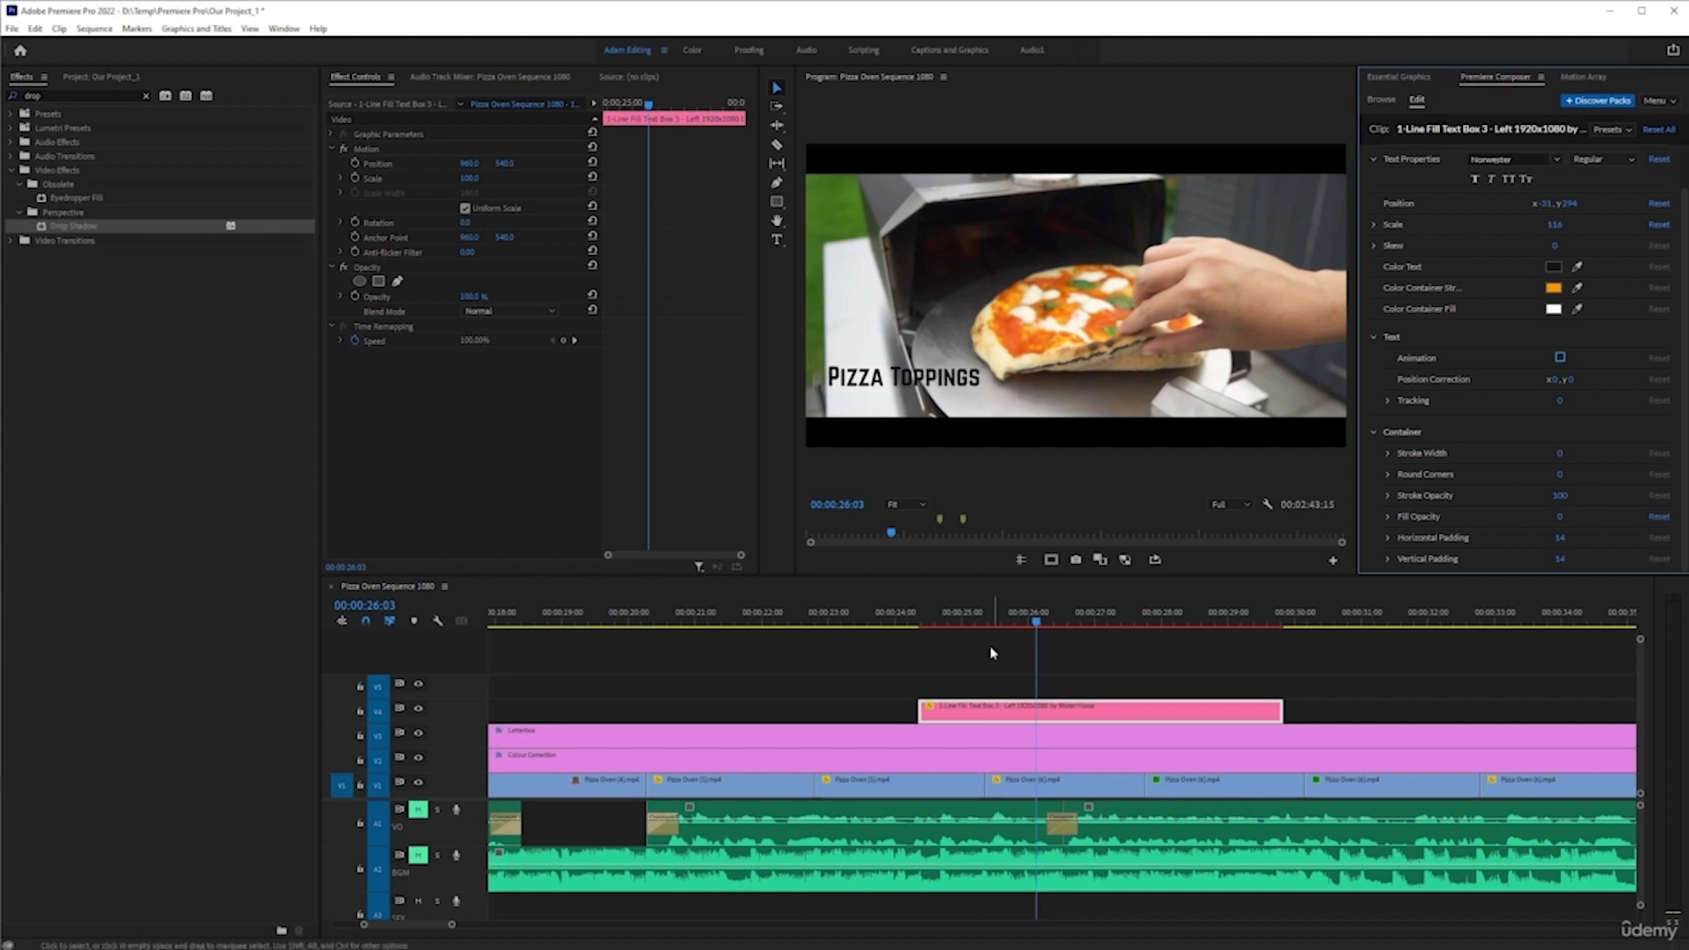
- Delete the Pizza Toppings title clip from the timeline
{"action": "left_click", "coordinate": [1060, 708]}
{"action": "key", "text": "Delete"}
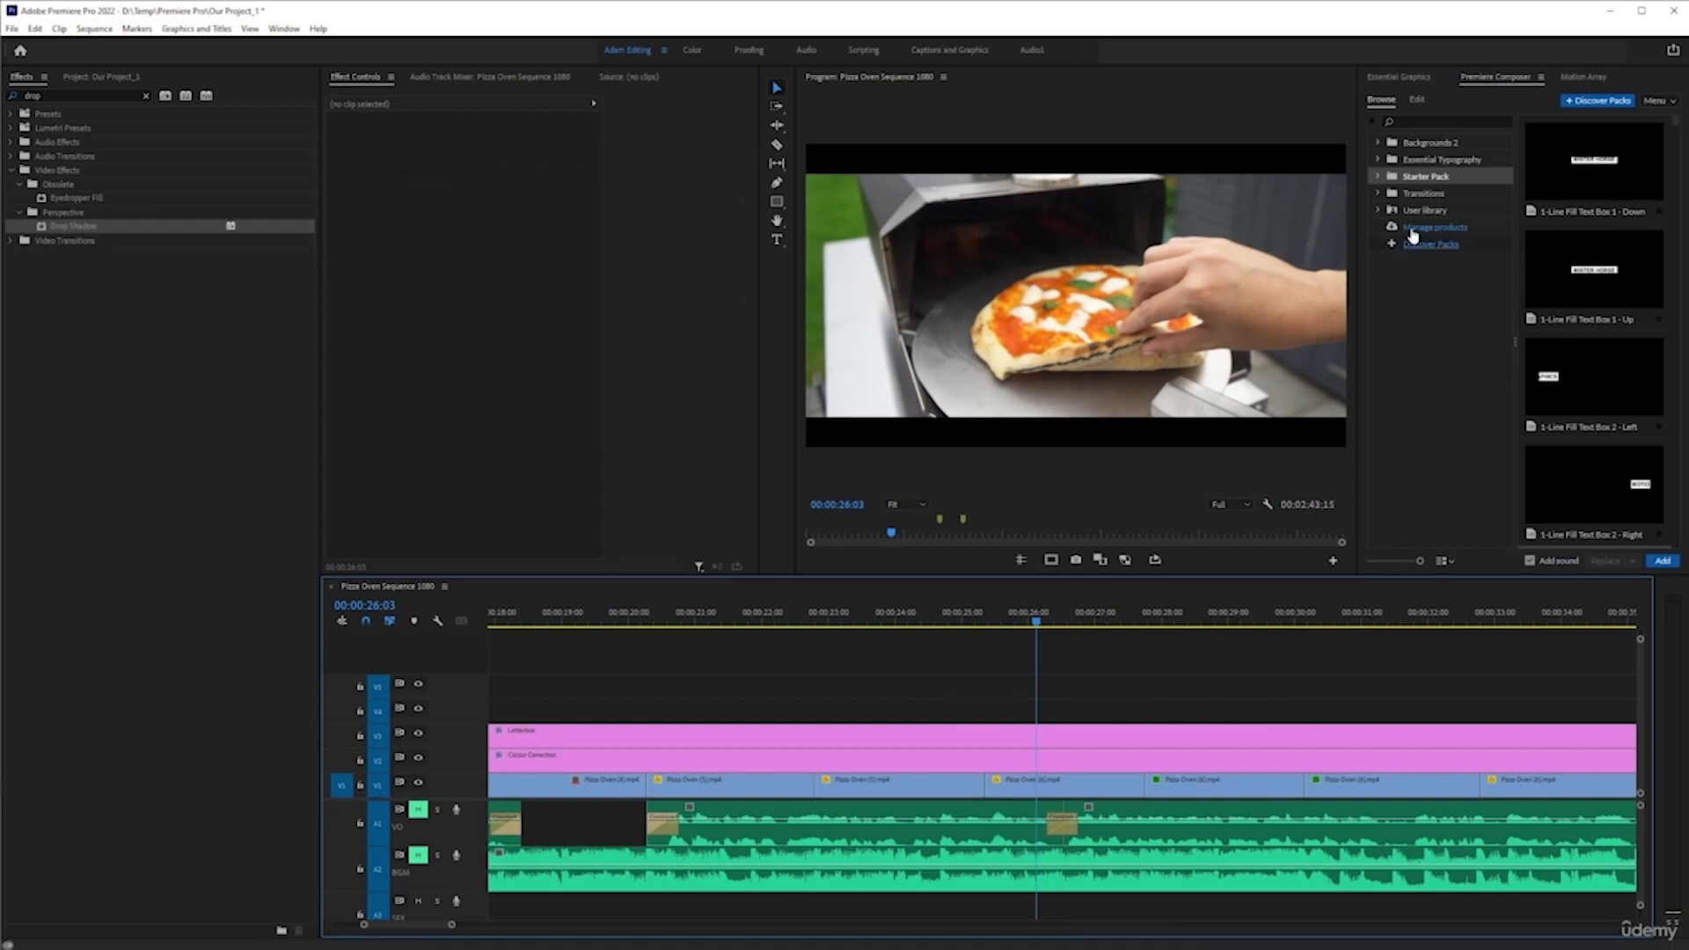
- Enlarge the Premiere Composer library and open the Text Presets folder of the Starter Pack
{"action": "key", "text": "grave"}
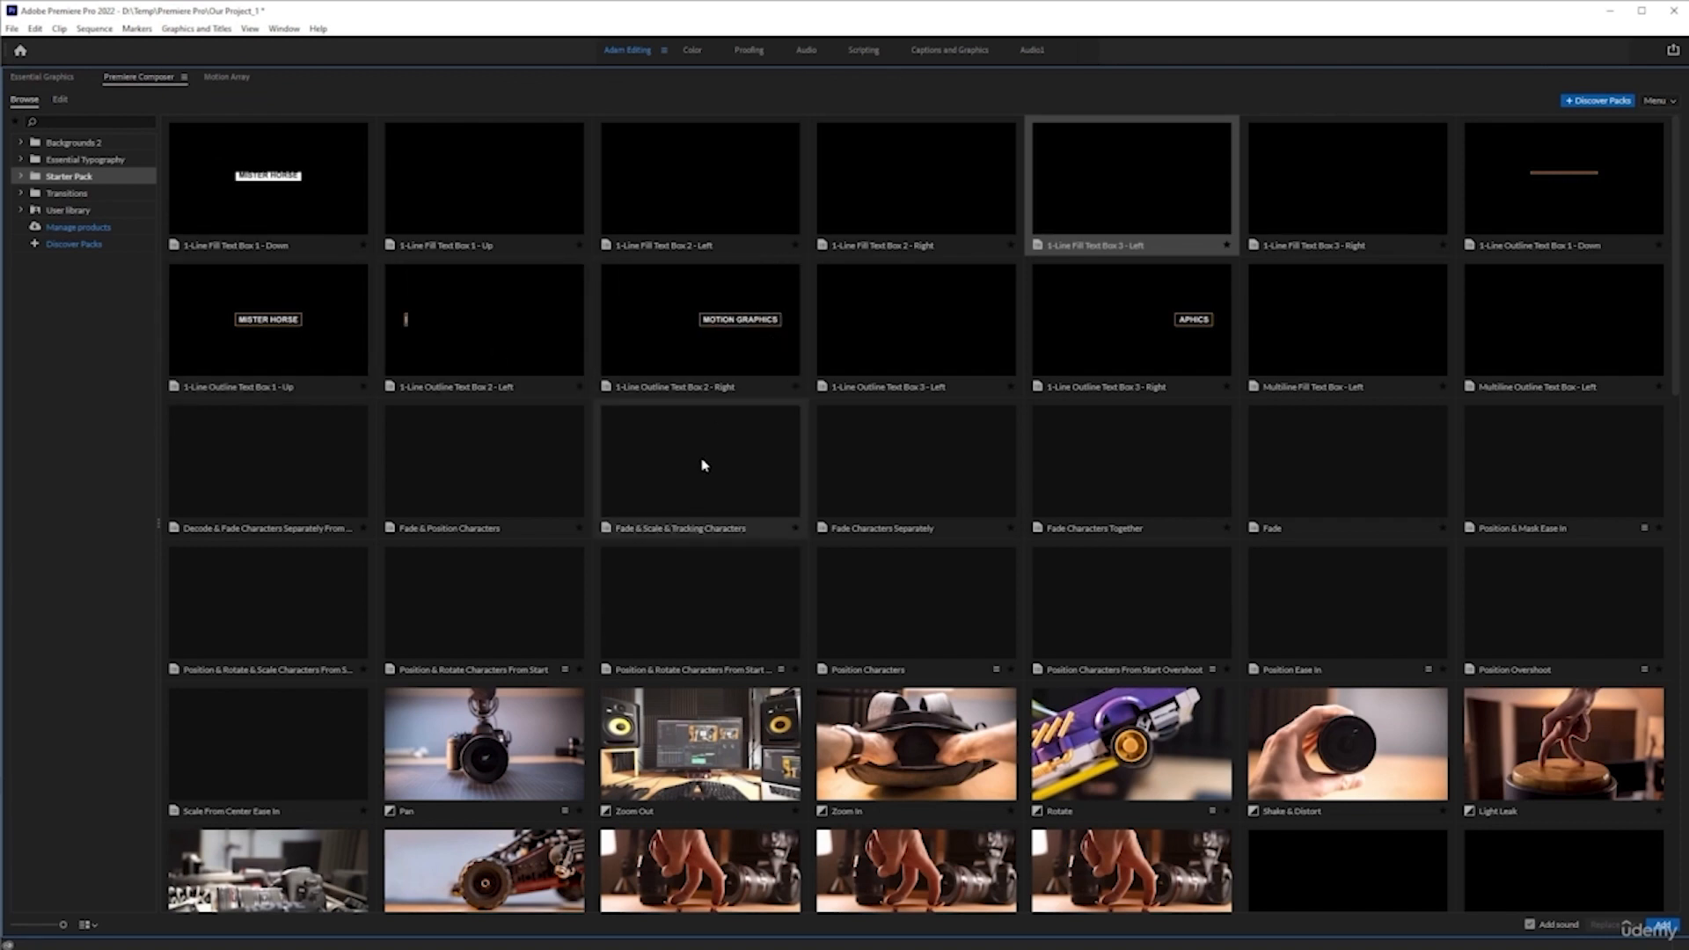
{"action": "scroll", "coordinate": [715, 471], "scroll_direction": "down", "scroll_amount": 1}
{"action": "left_click", "coordinate": [20, 176]}
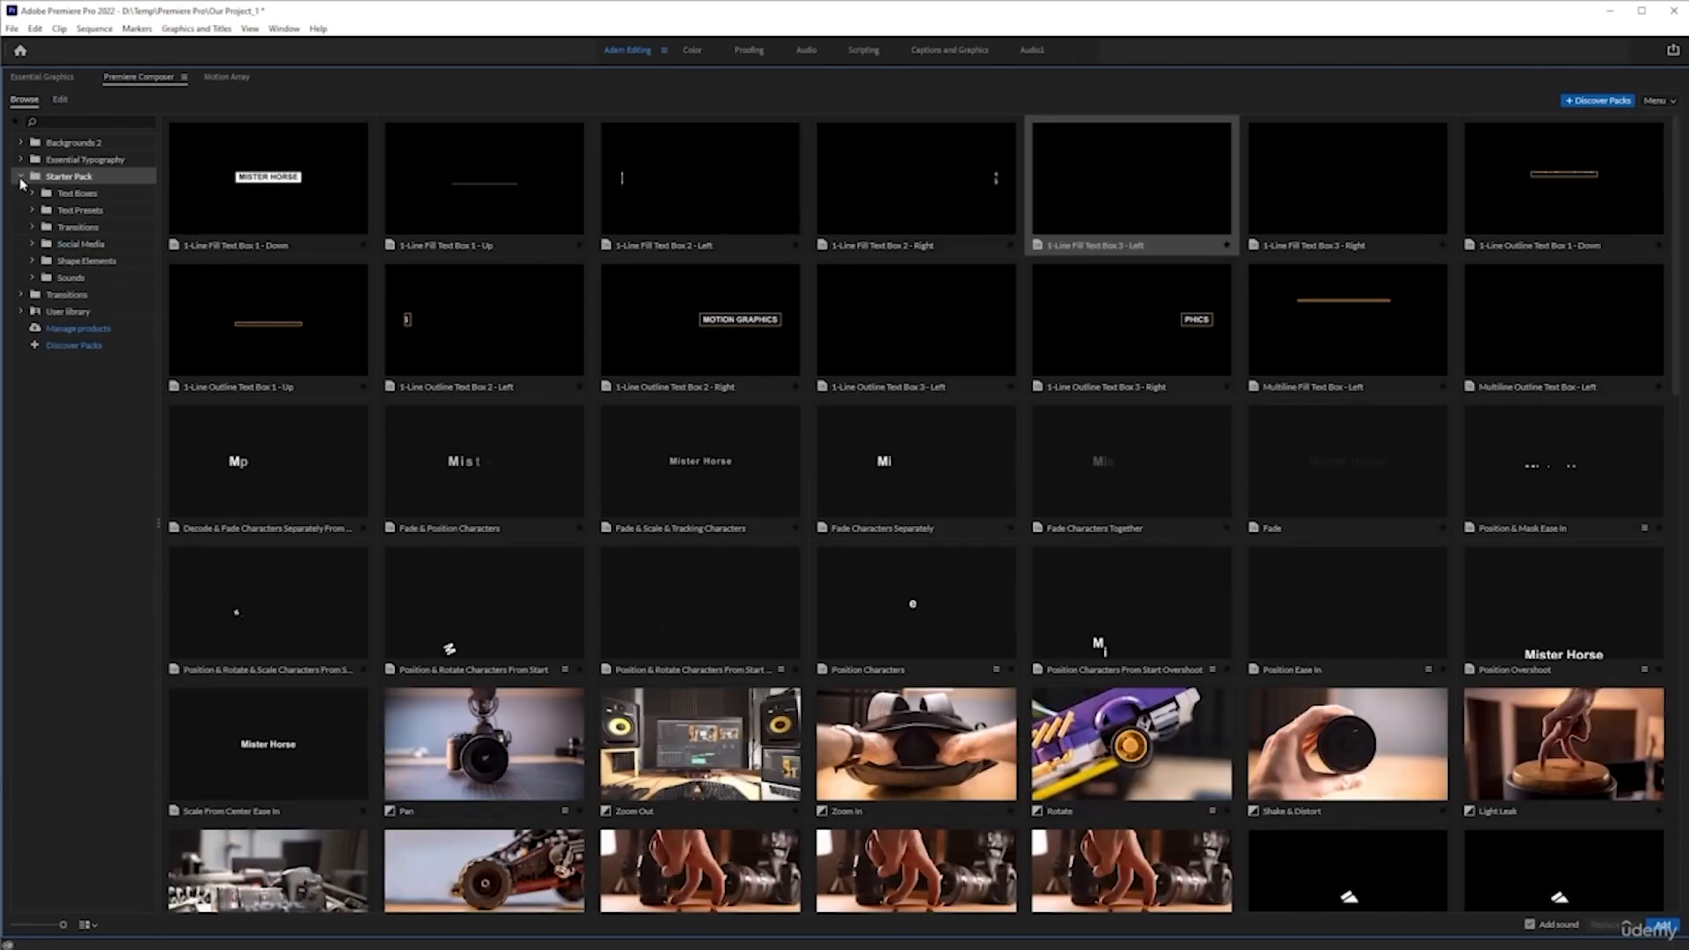
{"action": "left_click", "coordinate": [62, 211]}
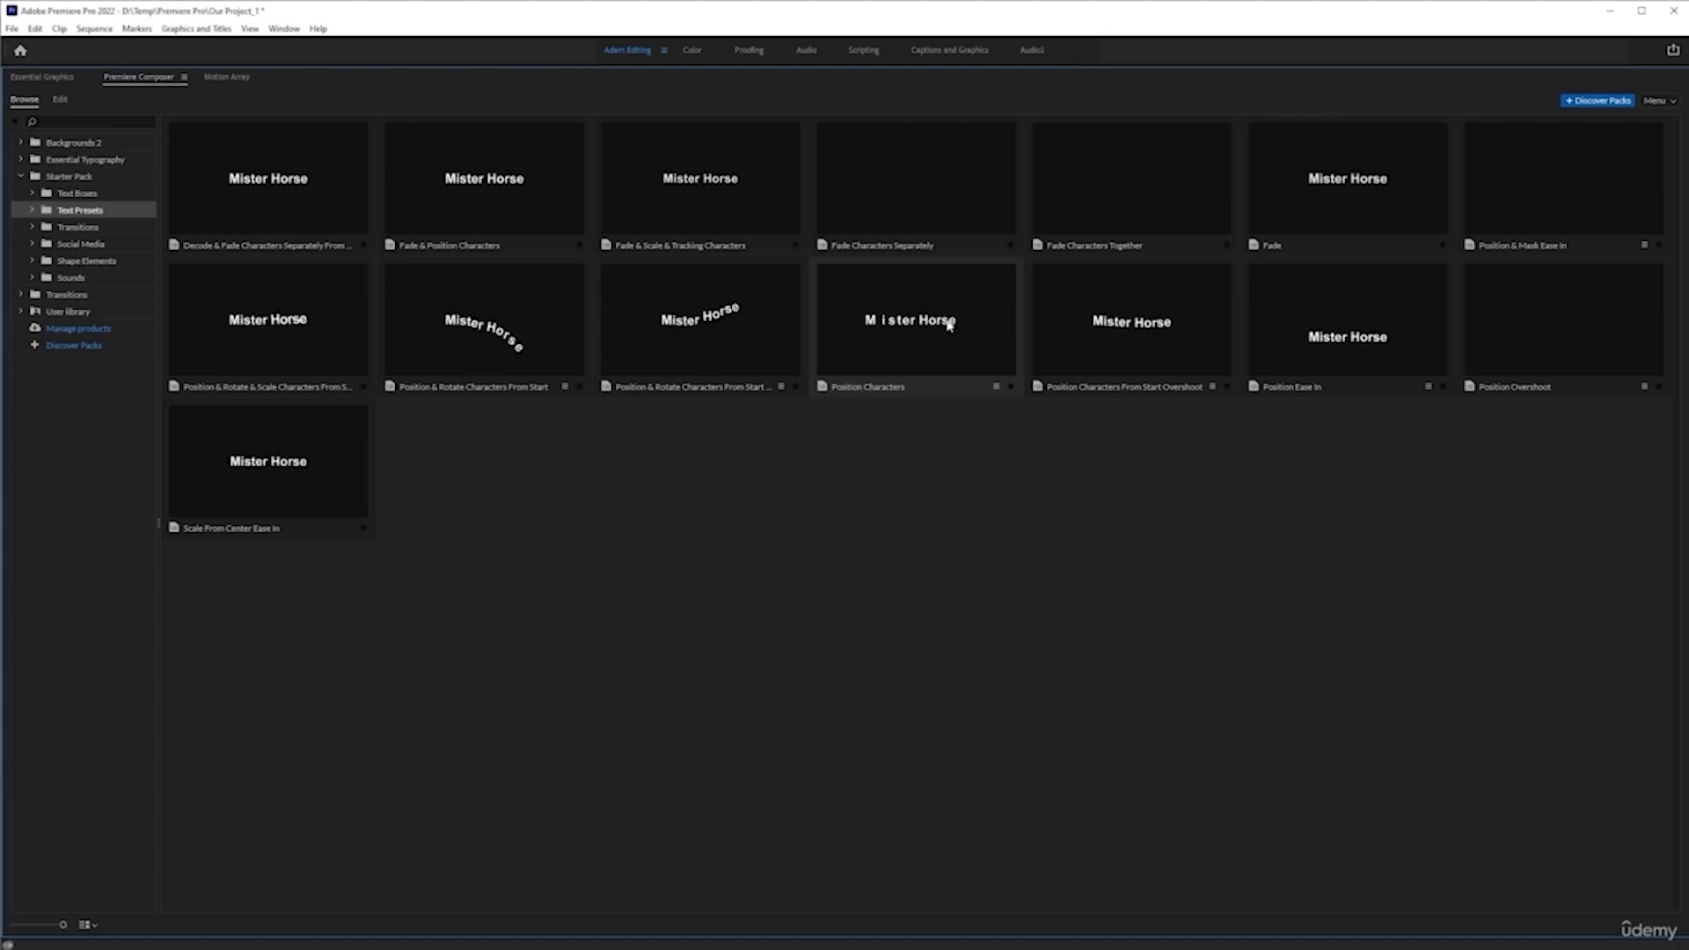
- Compare the Bottom and Top variants of the Position & Rotate Characters From Start Overshoot preset, choose Top and restore the normal workspace layout
{"action": "left_click", "coordinate": [704, 333]}
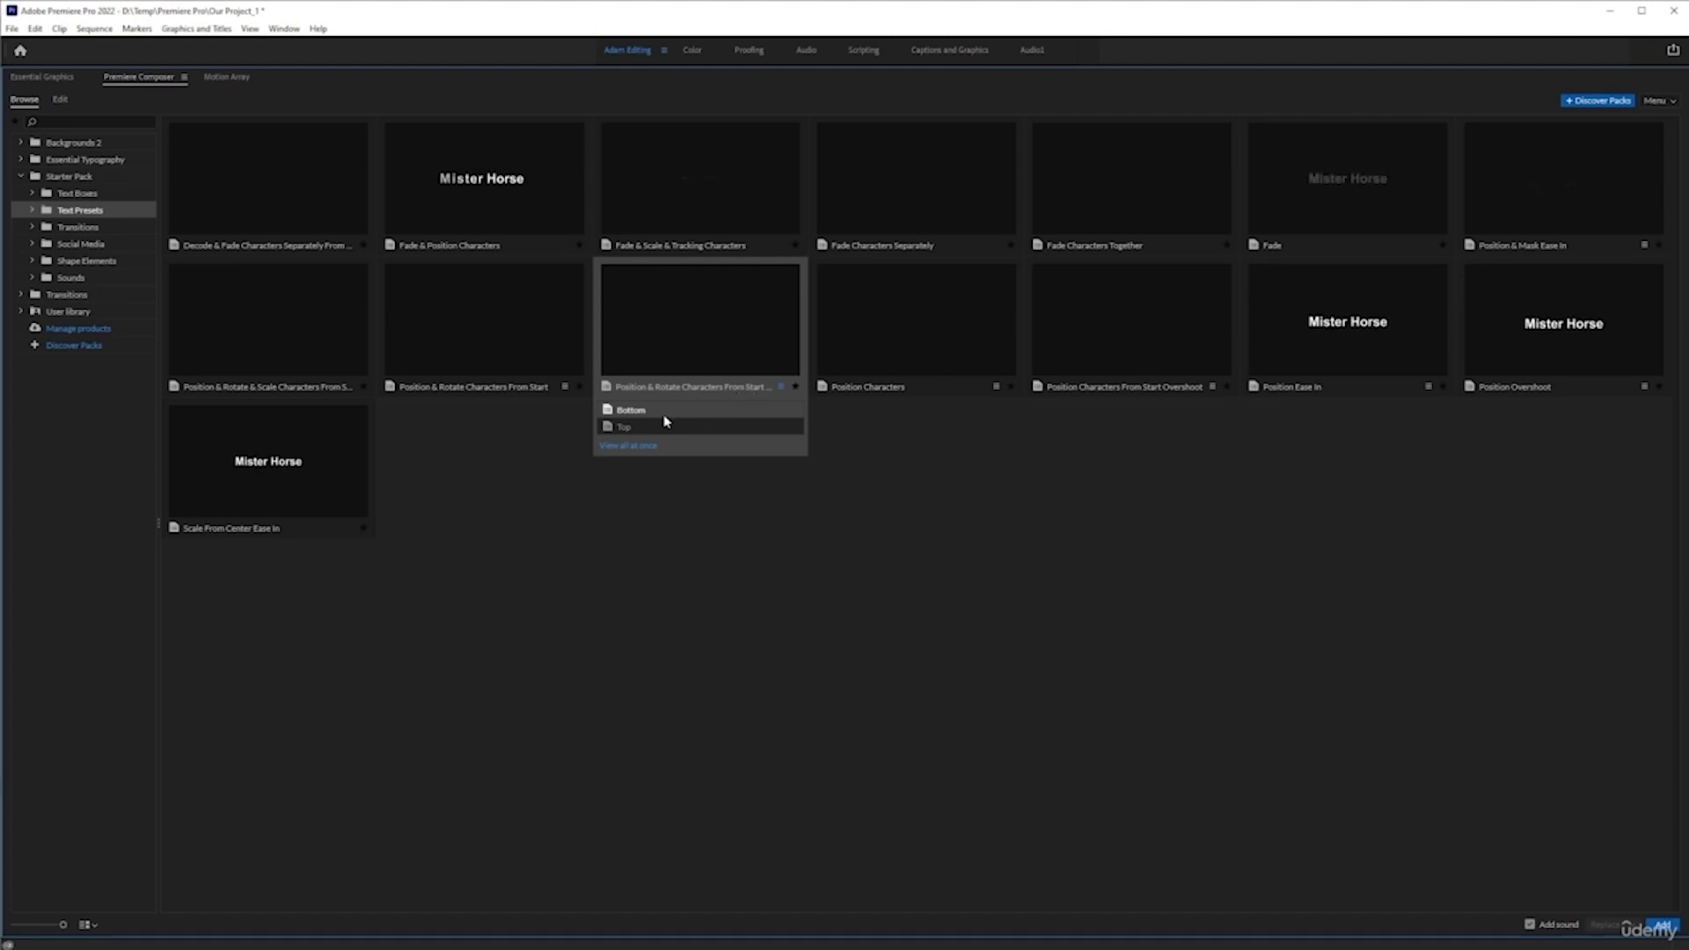
{"action": "left_click", "coordinate": [639, 428]}
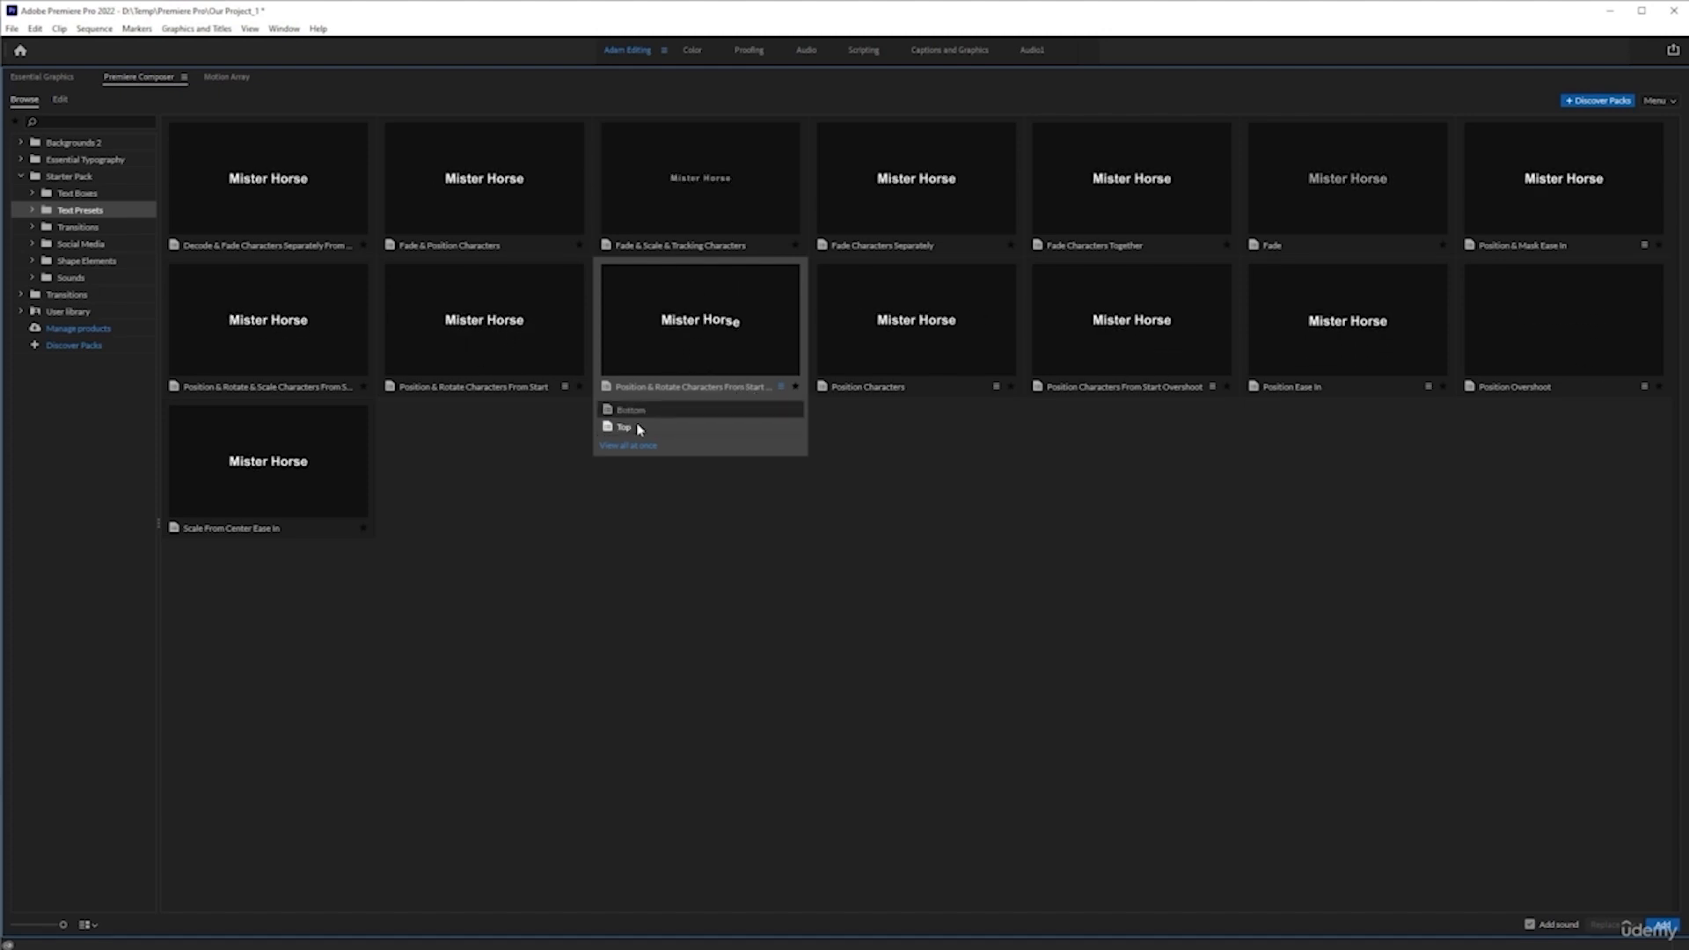
{"action": "left_click", "coordinate": [638, 411]}
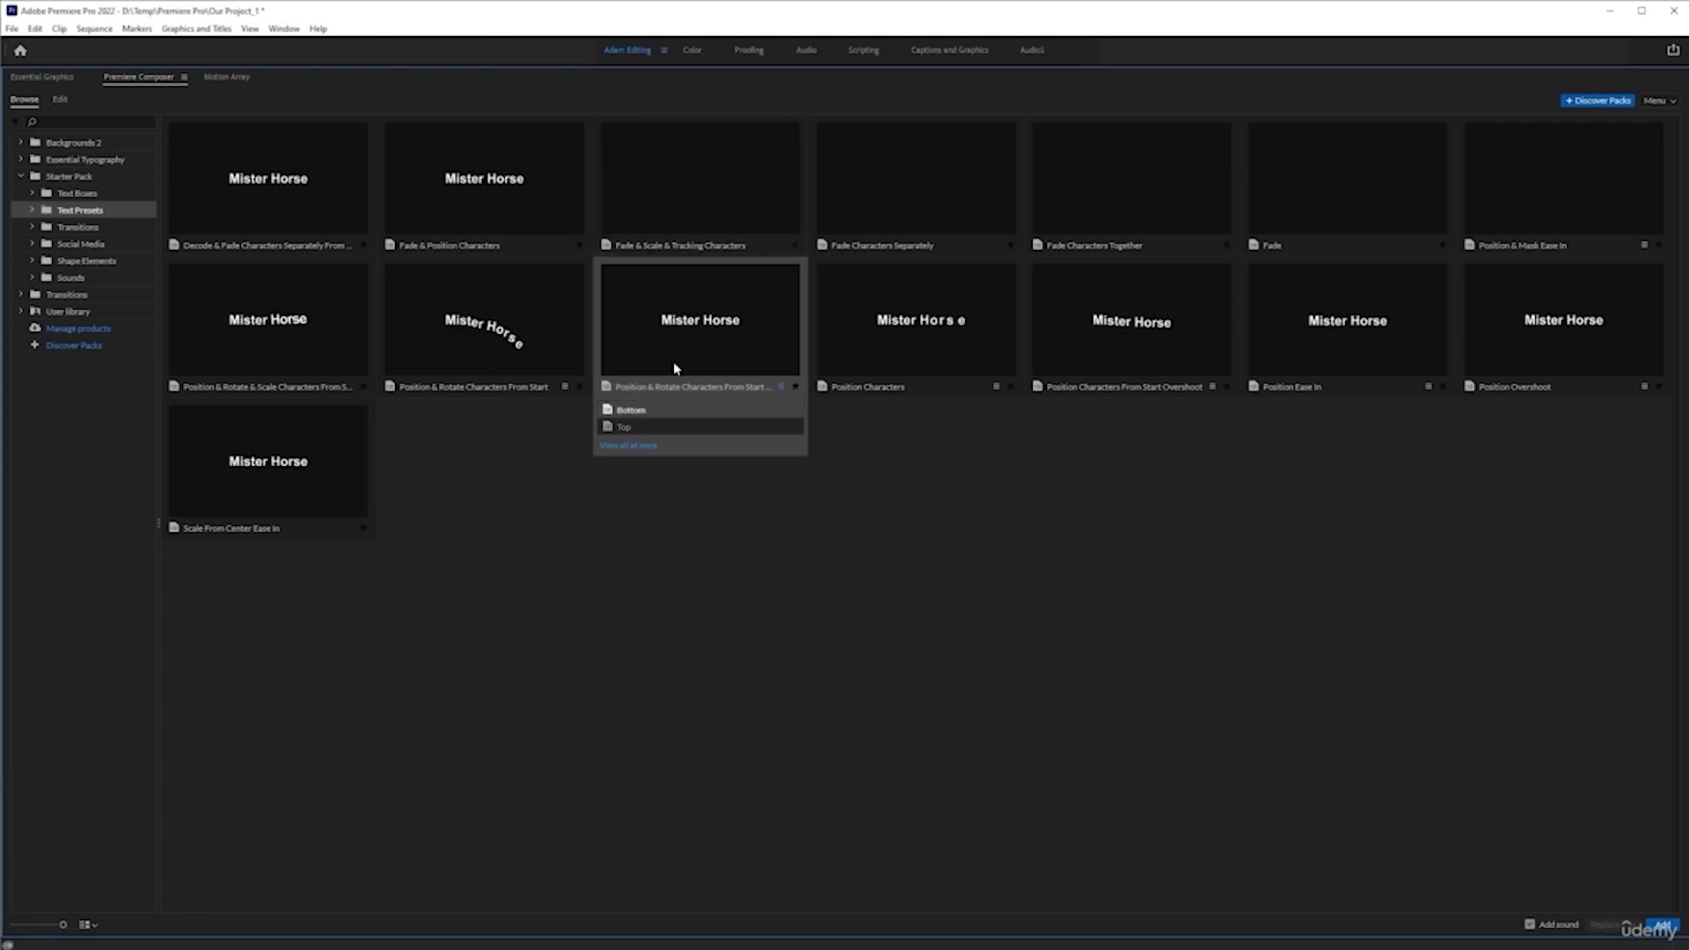
{"action": "left_click", "coordinate": [643, 428]}
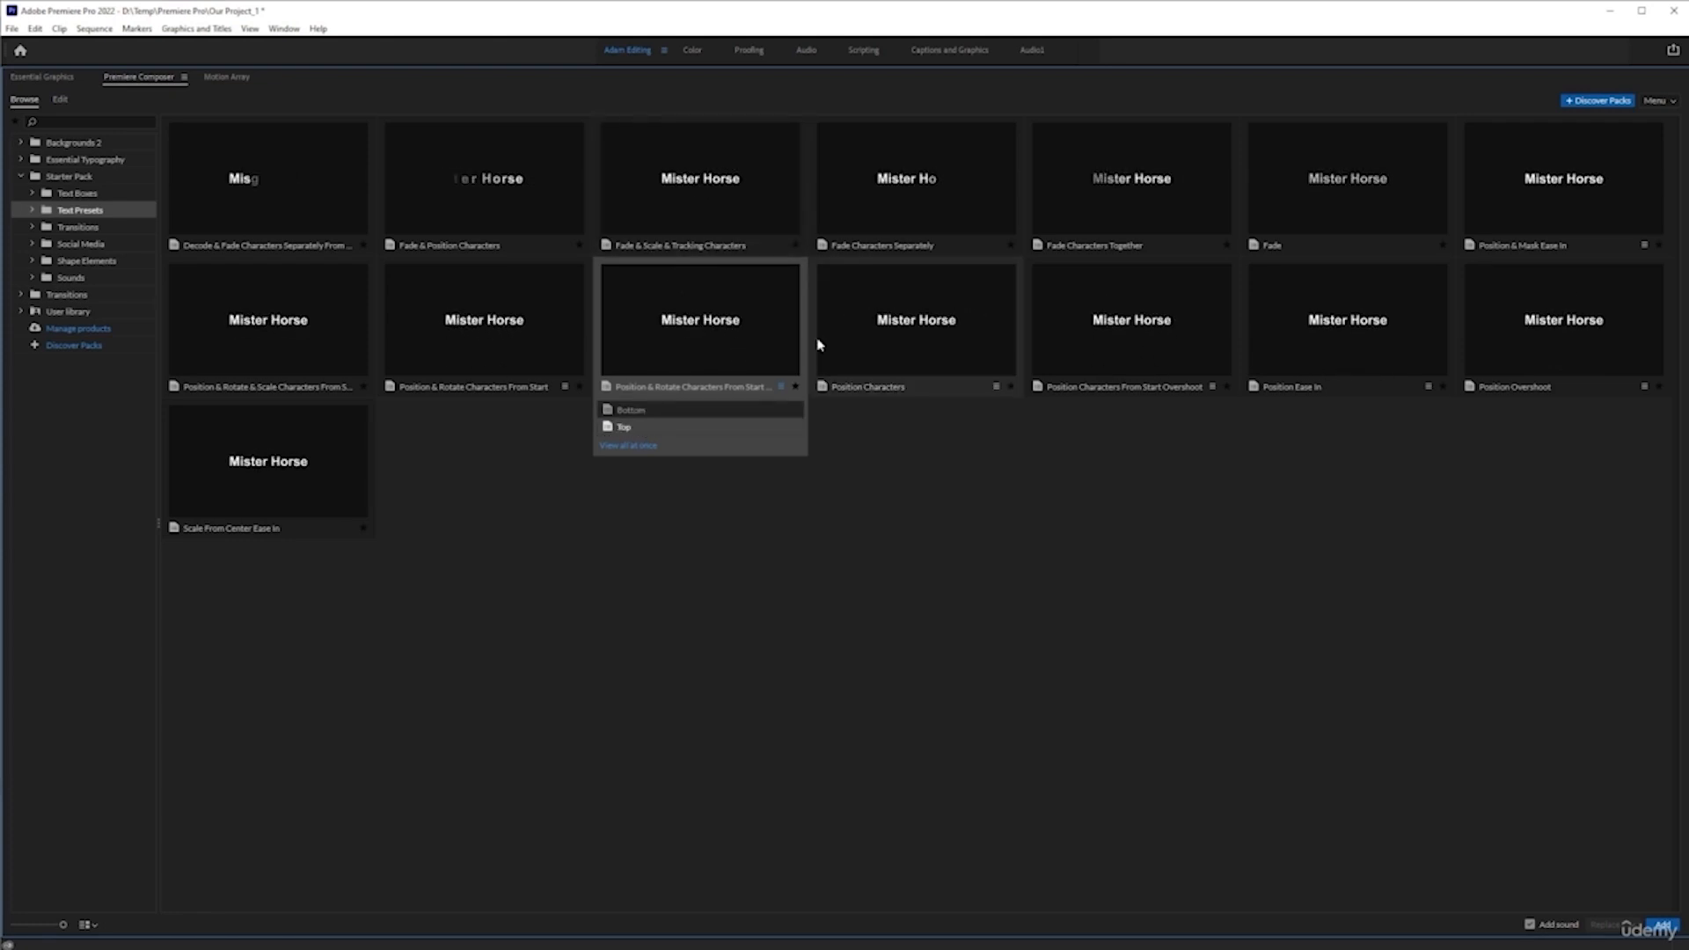
{"action": "key", "text": "grave"}
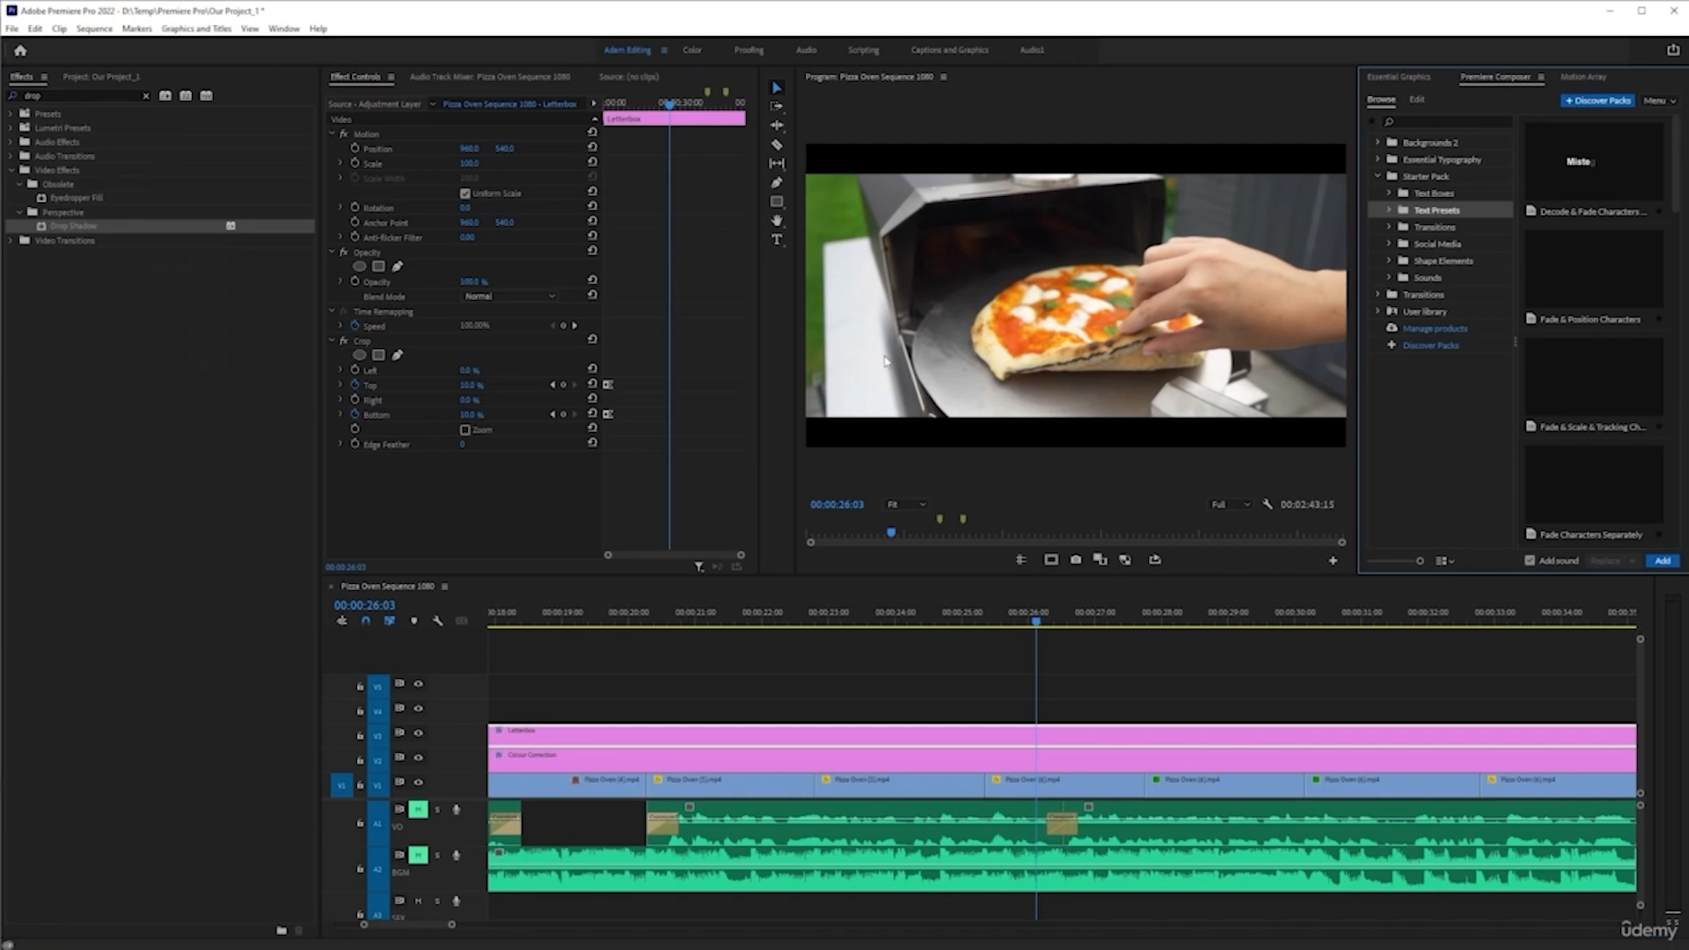
- Add the chosen Top variant above the video at the playhead position and play back its opening animation
{"action": "left_click", "coordinate": [1662, 561]}
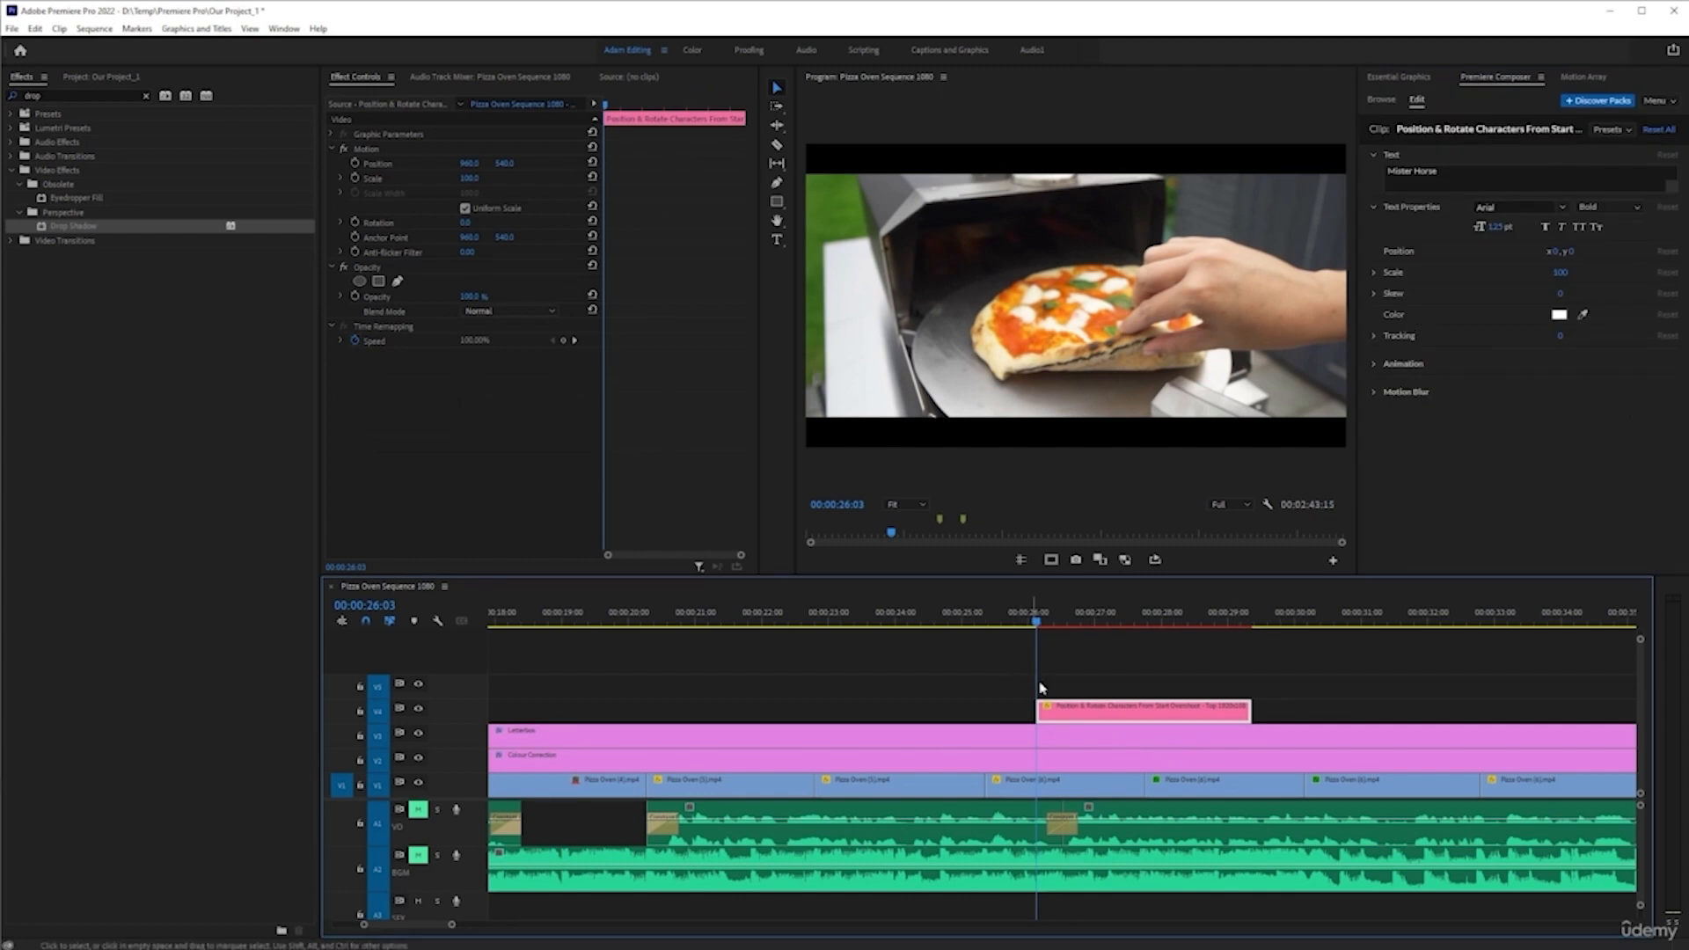
{"action": "key", "text": "space"}
{"action": "key", "text": "space"}
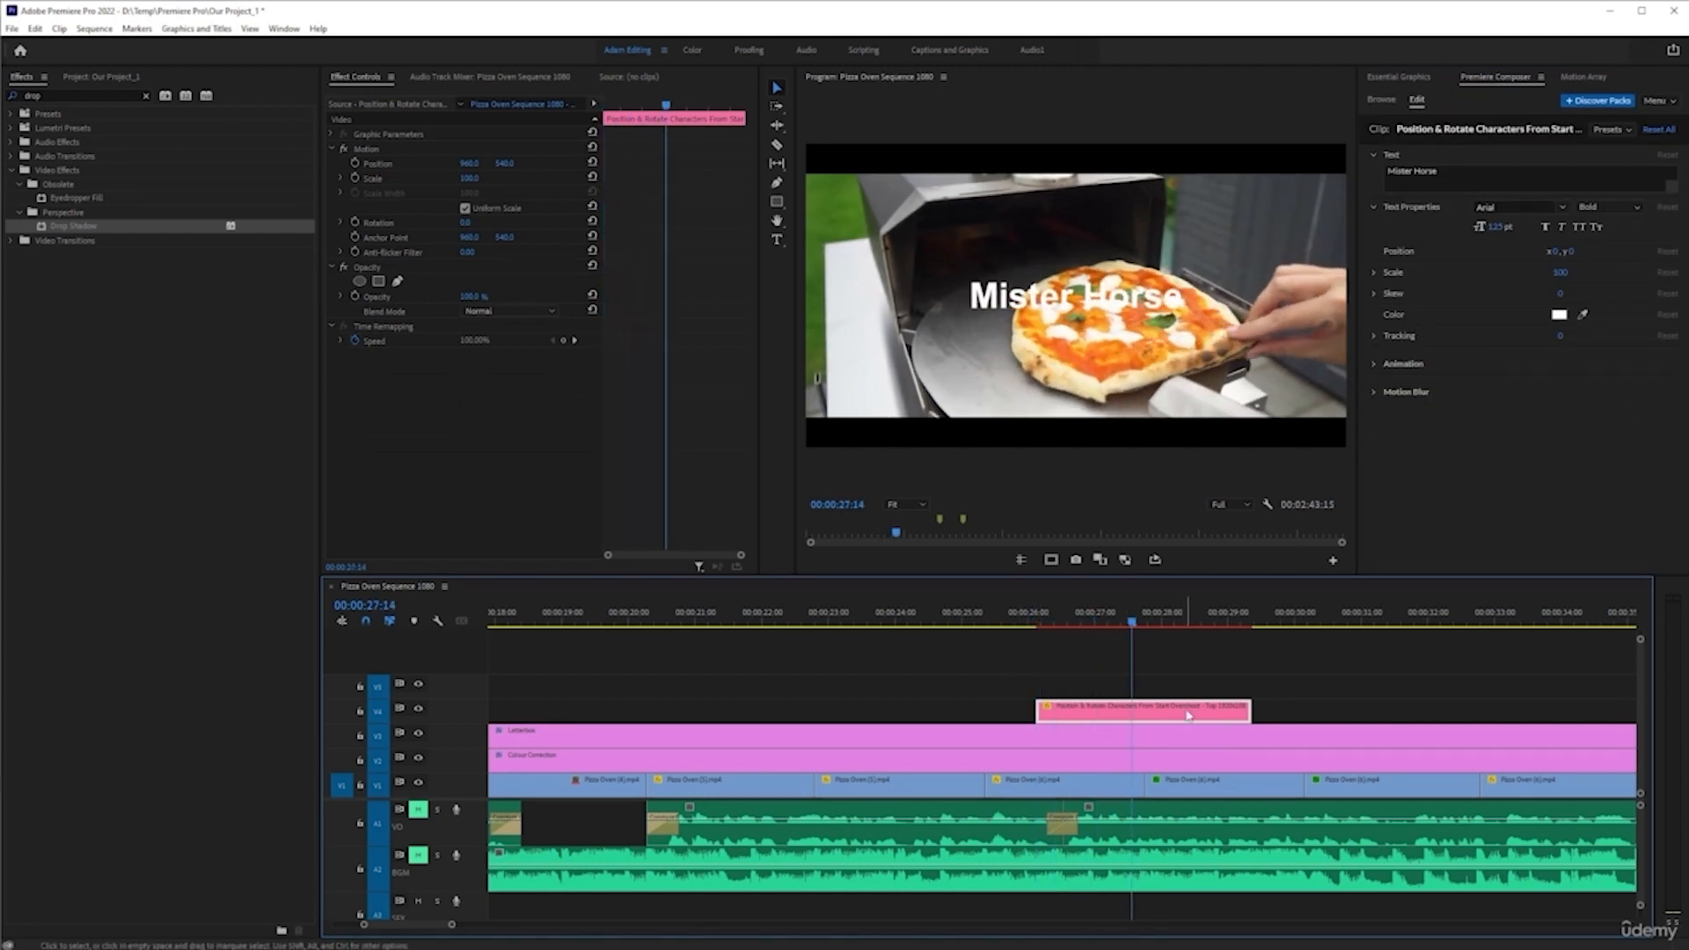
- Change the title's text to "Pizza Time" and set its color to black (000000)
{"action": "left_click", "coordinate": [1482, 174]}
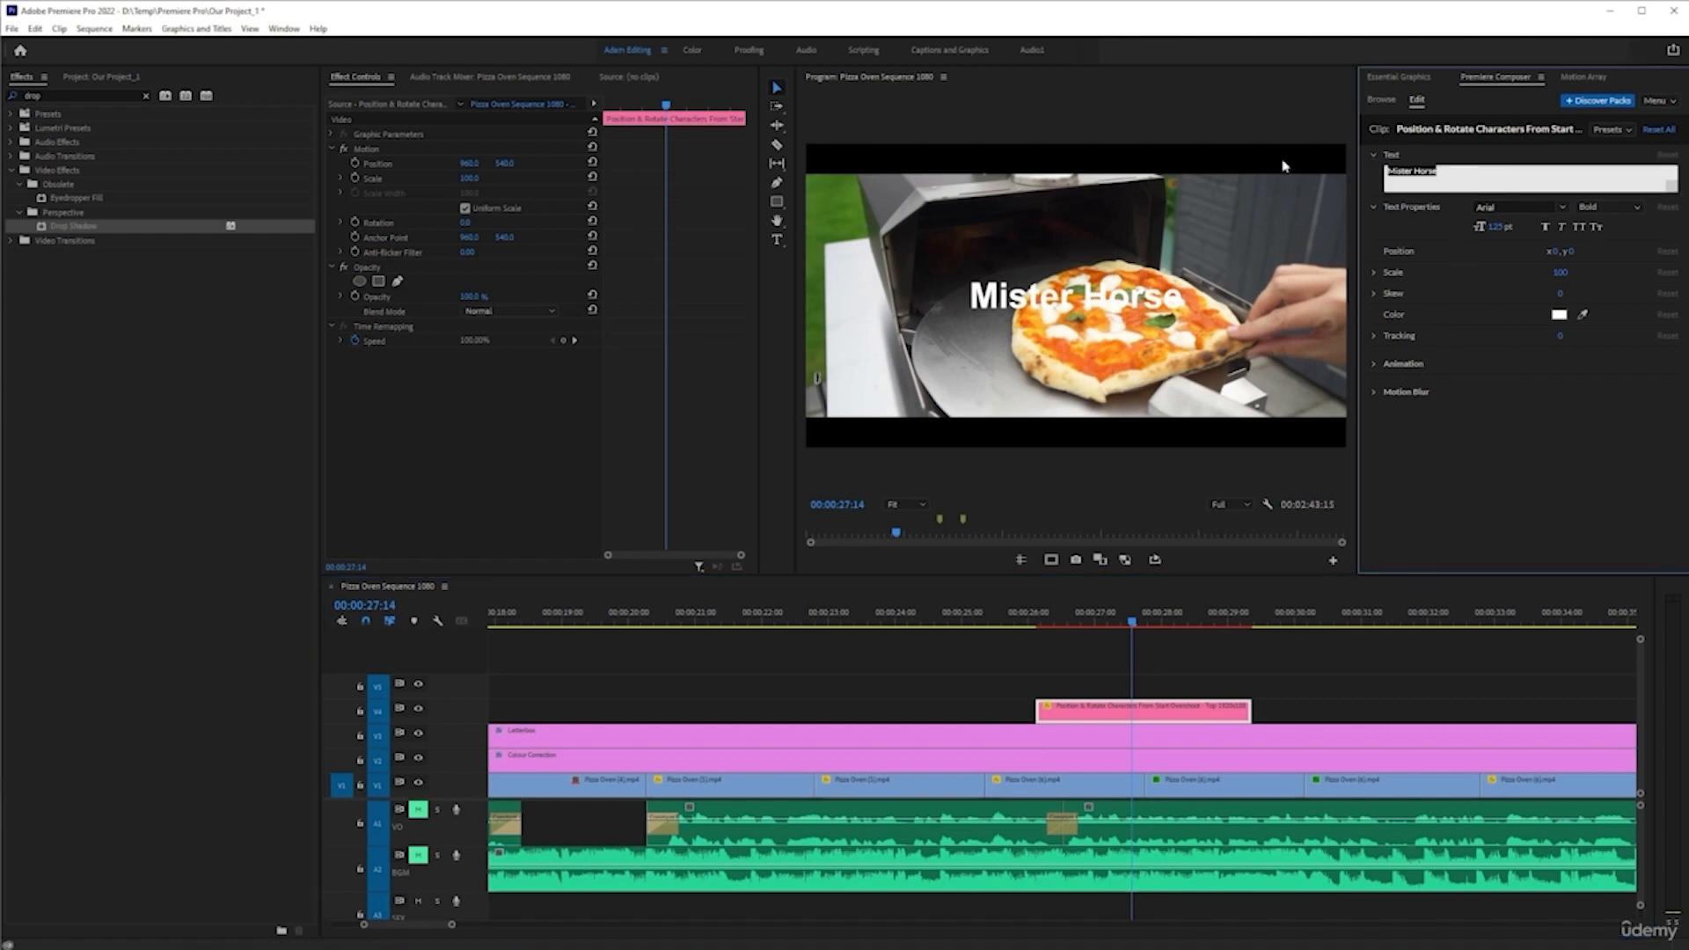
{"action": "type", "text": "Pizza Time"}
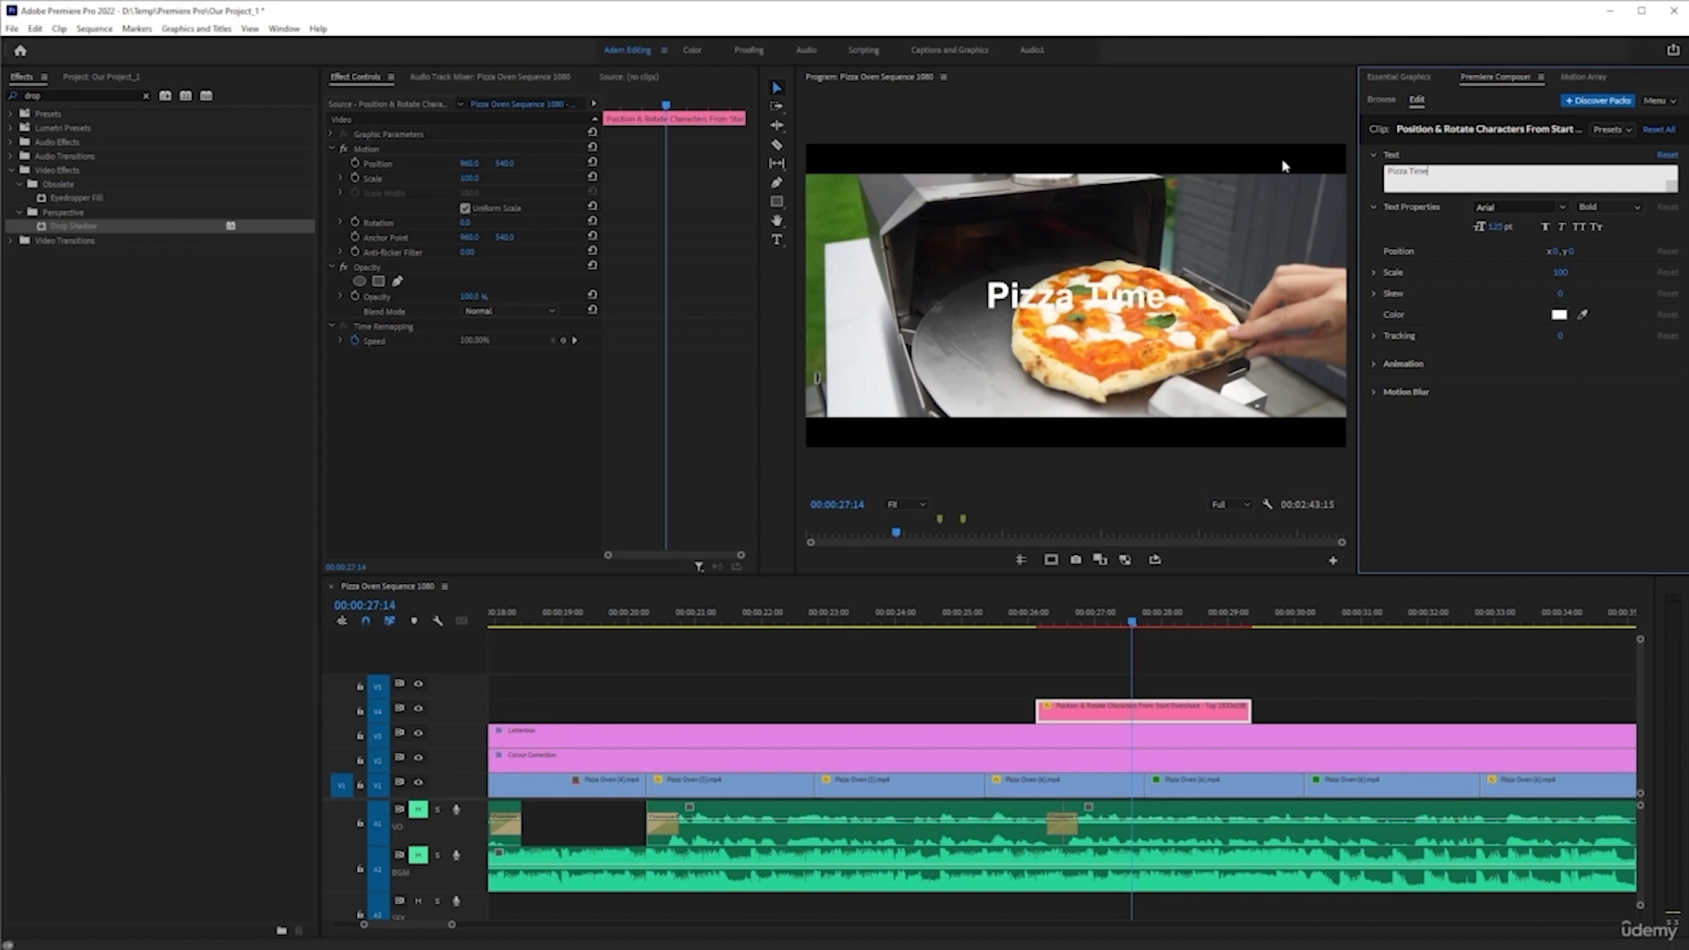
{"action": "left_click", "coordinate": [1473, 483]}
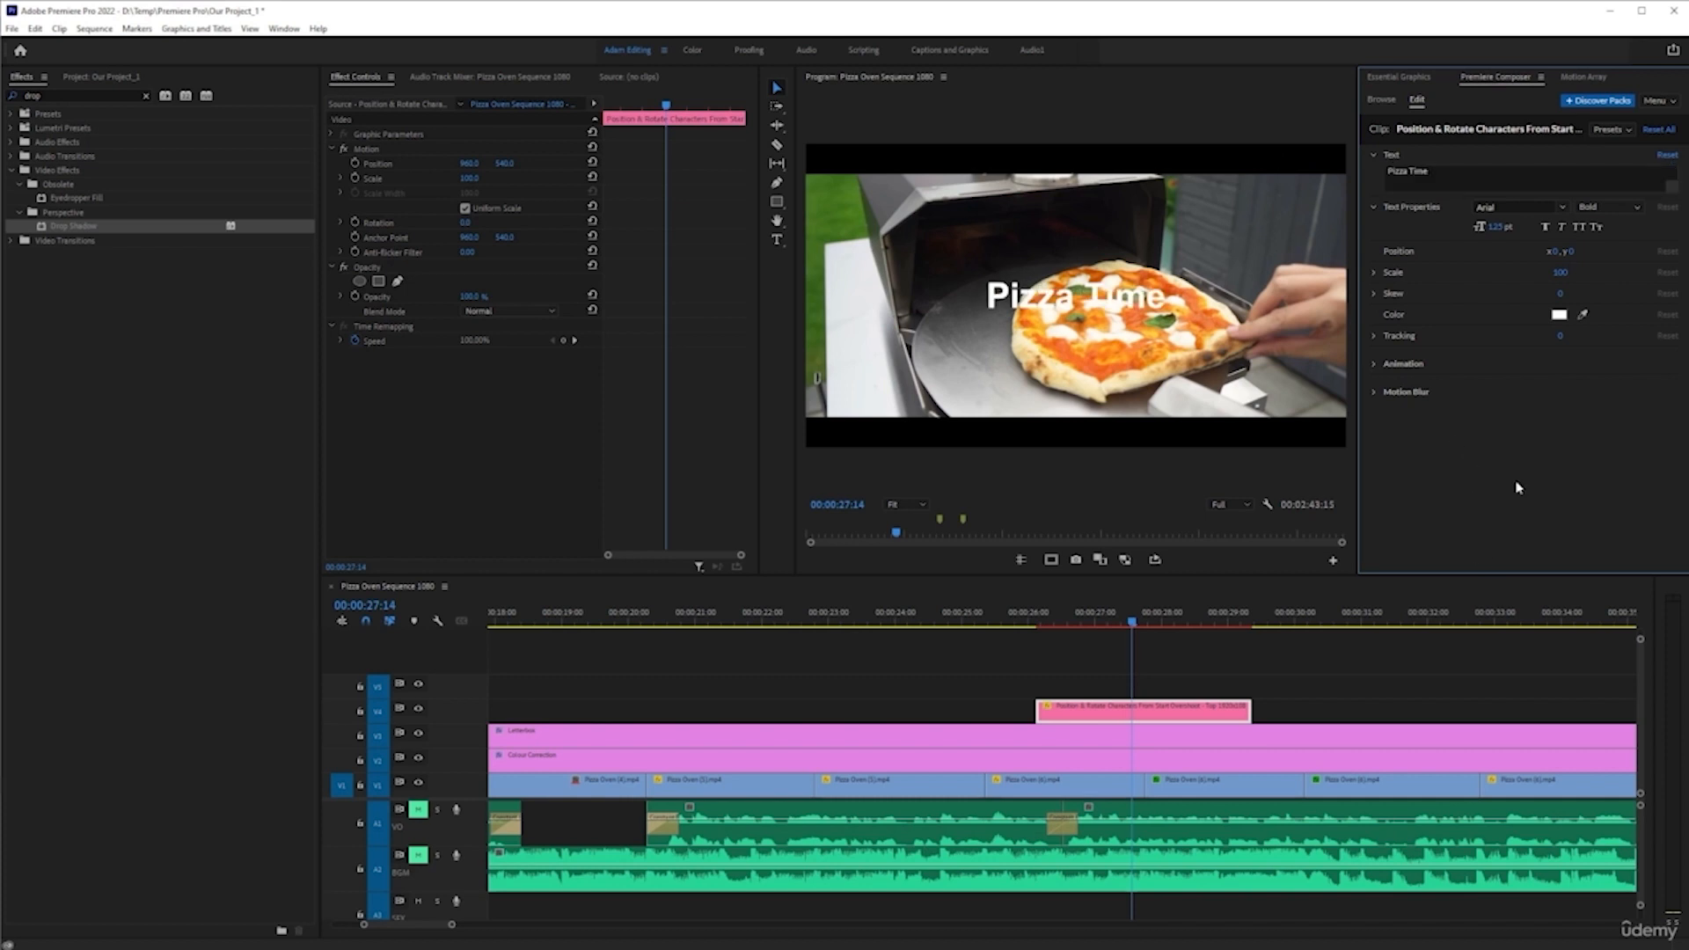
{"action": "left_click", "coordinate": [1558, 314]}
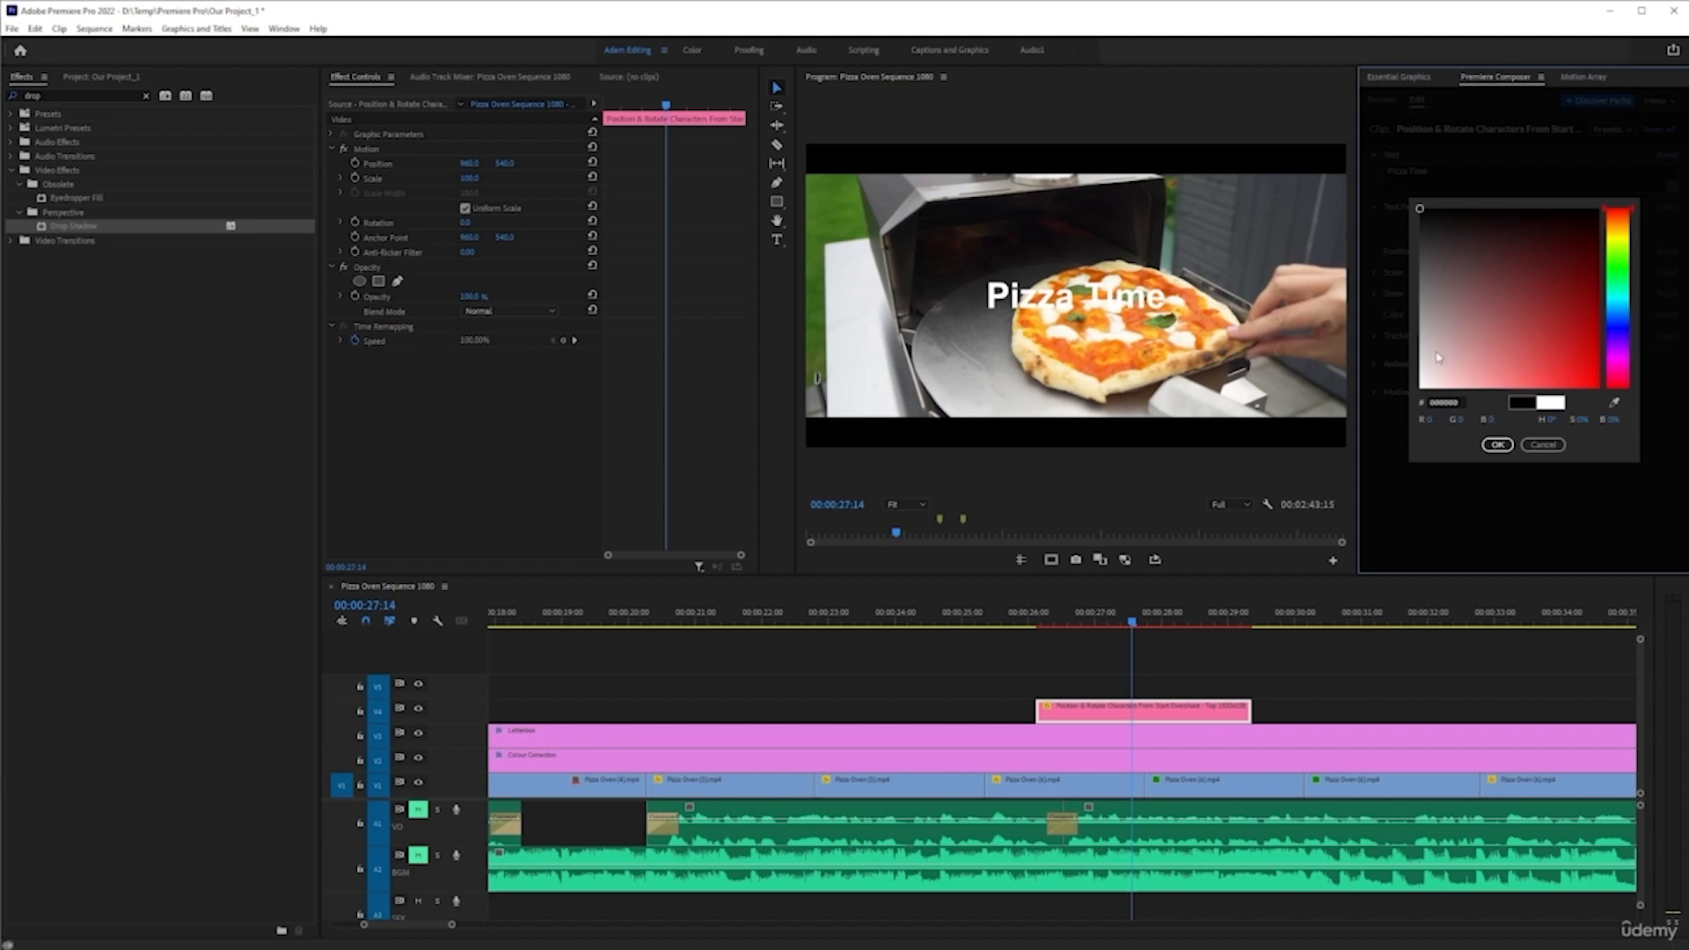
{"action": "left_click", "coordinate": [1498, 444]}
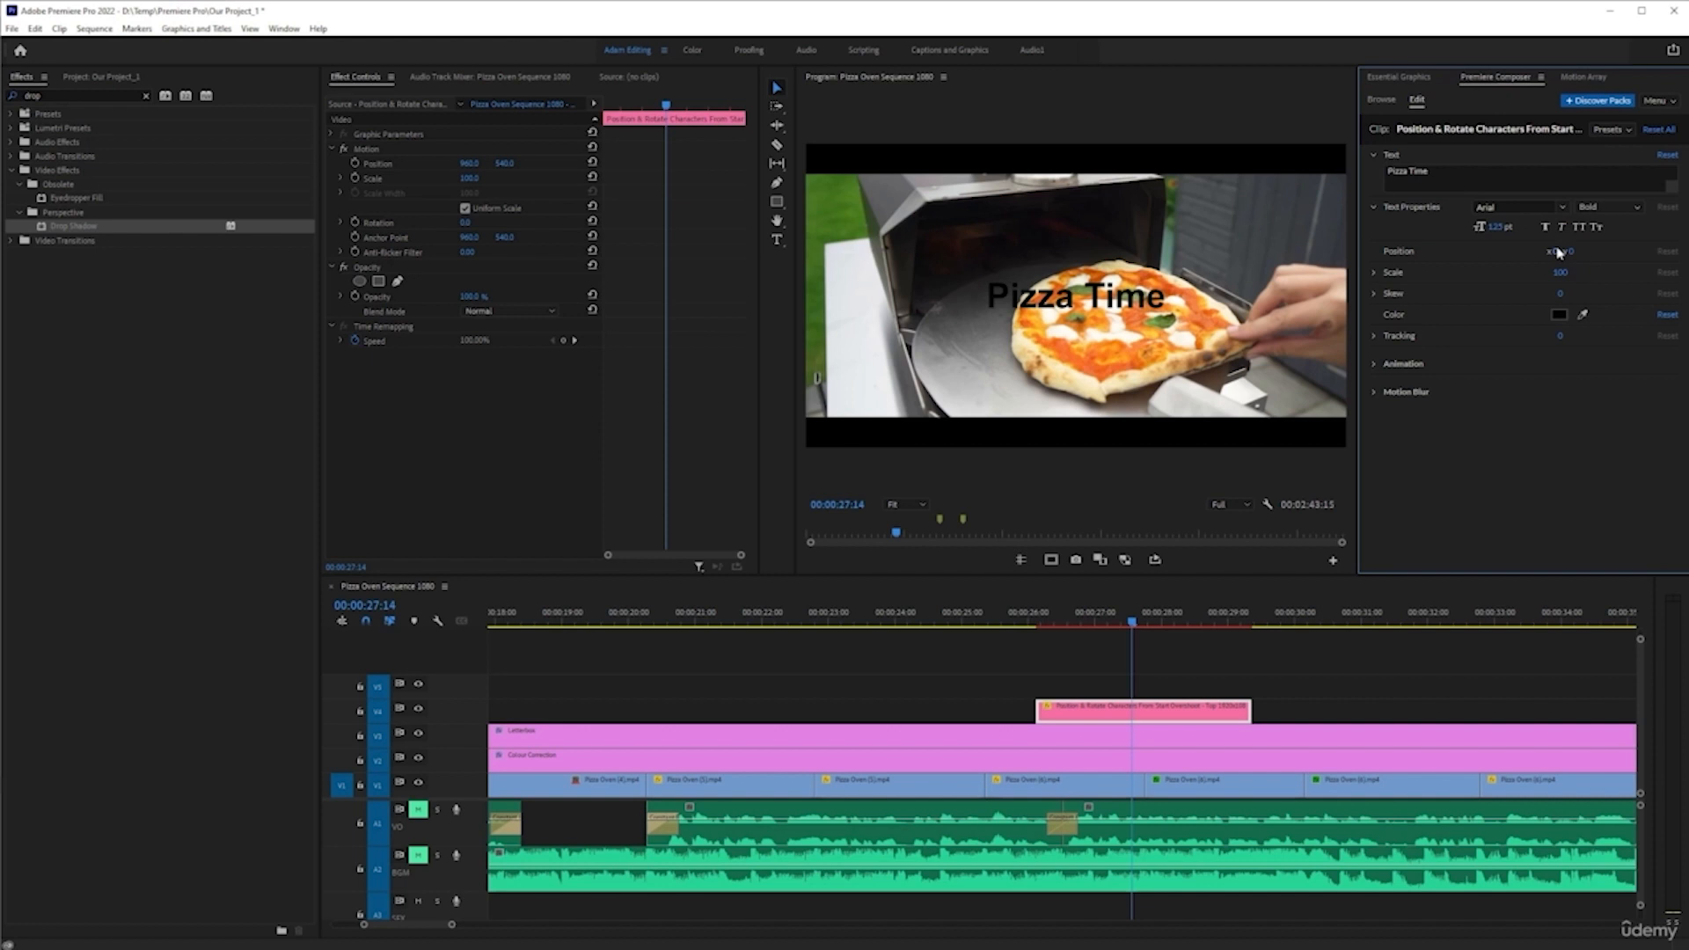
- Set the Pizza Time title's font to Norwester
{"action": "left_click", "coordinate": [1565, 209]}
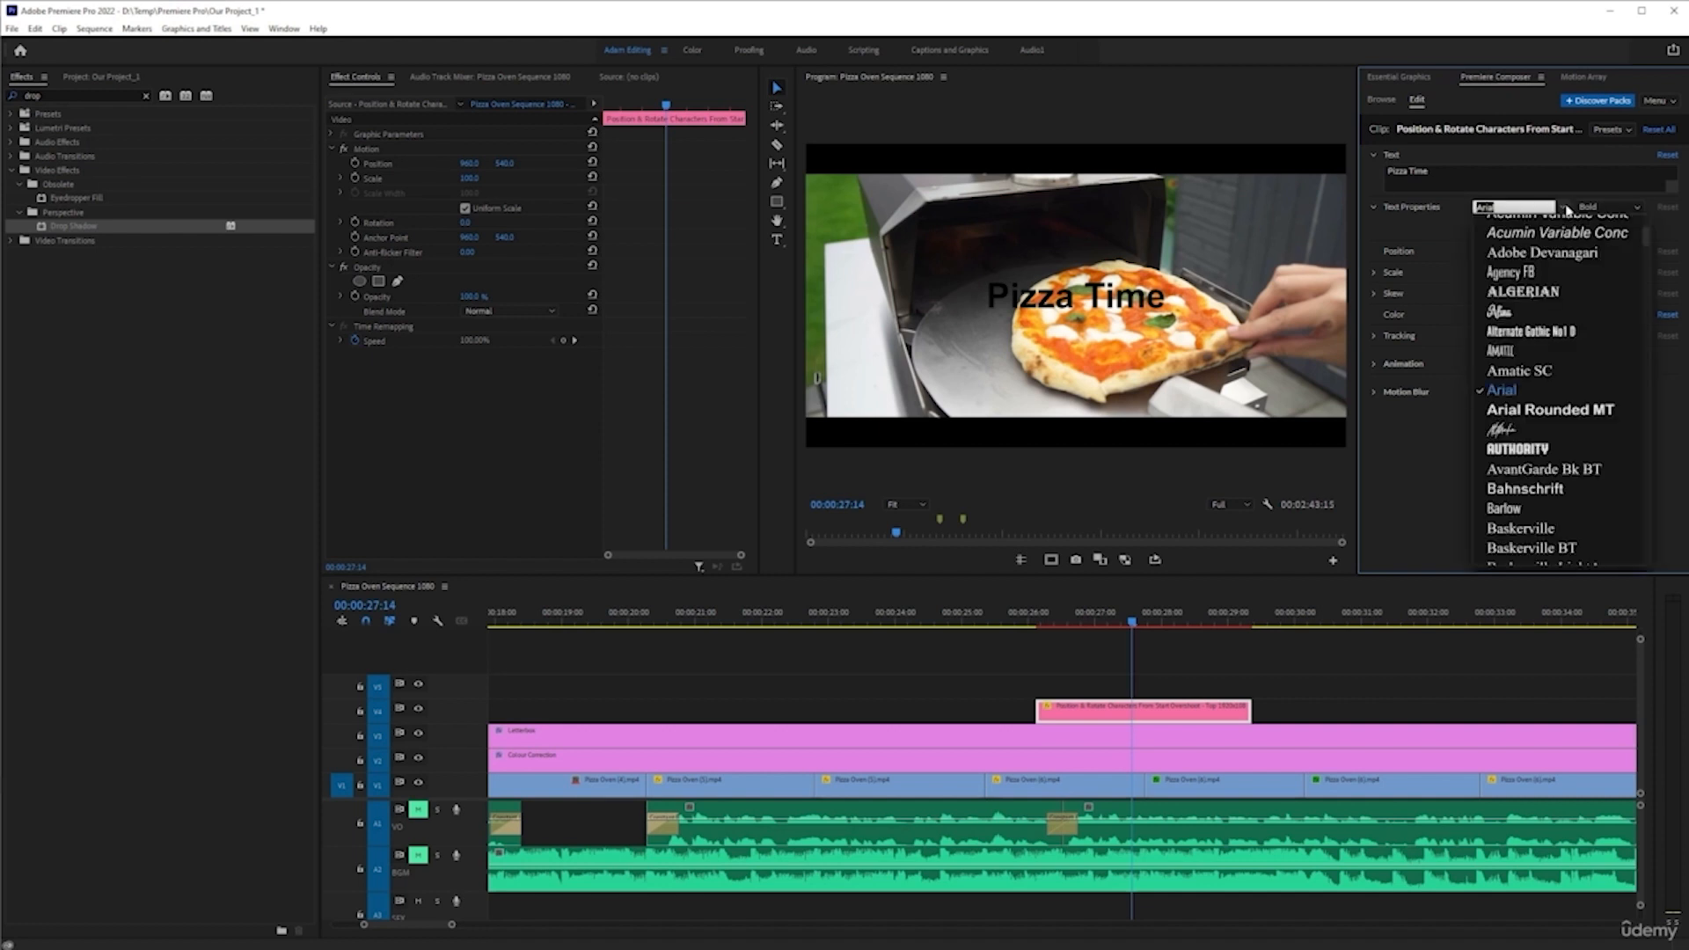
{"action": "type", "text": "nor"}
{"action": "left_click", "coordinate": [1530, 227]}
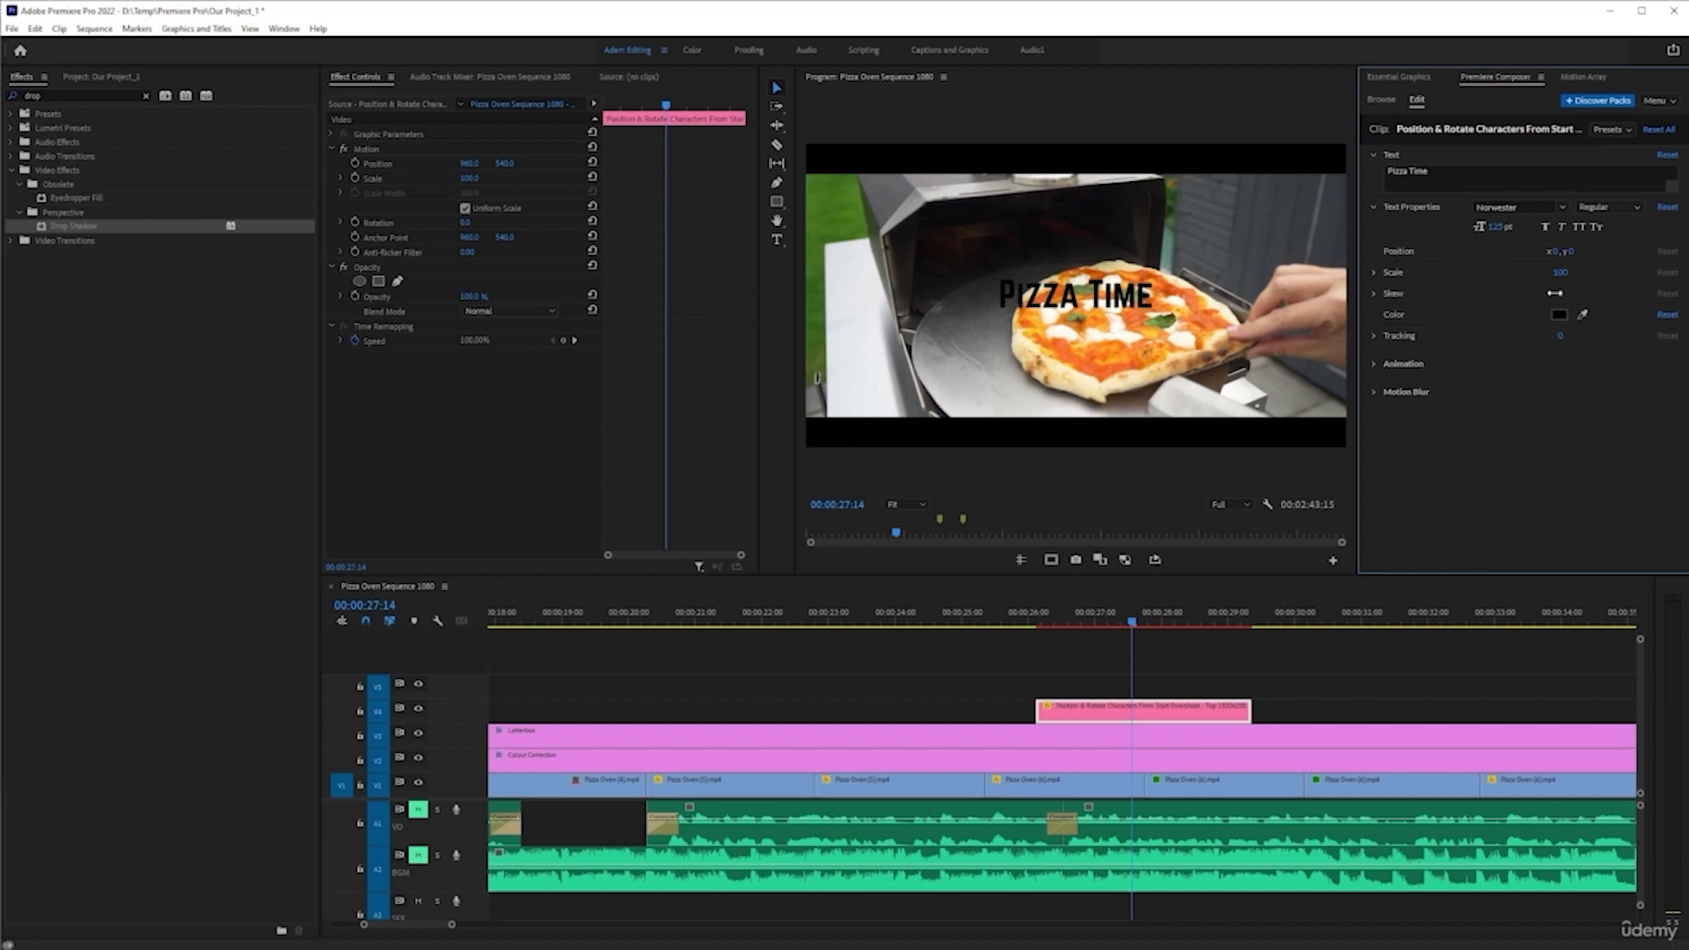
- Expand the title's Animation settings and preview the letters' entrance, stopping partway through at 00:00:26:13
{"action": "left_click", "coordinate": [1384, 365]}
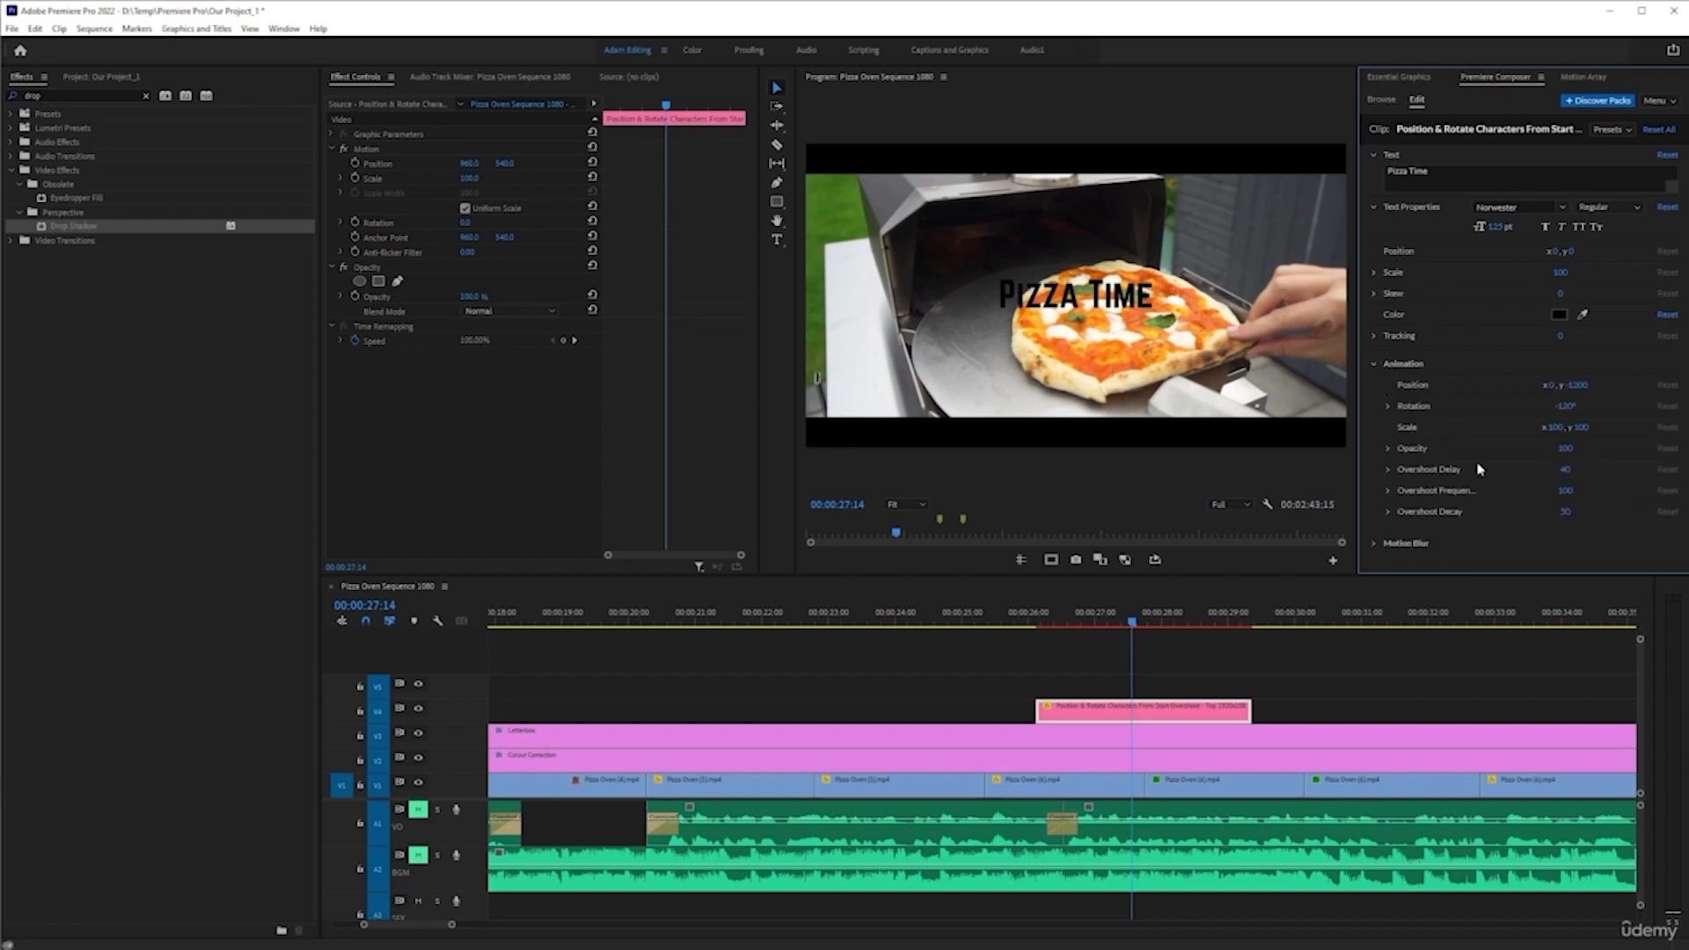
{"action": "left_click_drag", "start_coordinate": [1126, 621], "coordinate": [1049, 626]}
{"action": "key", "text": "space"}
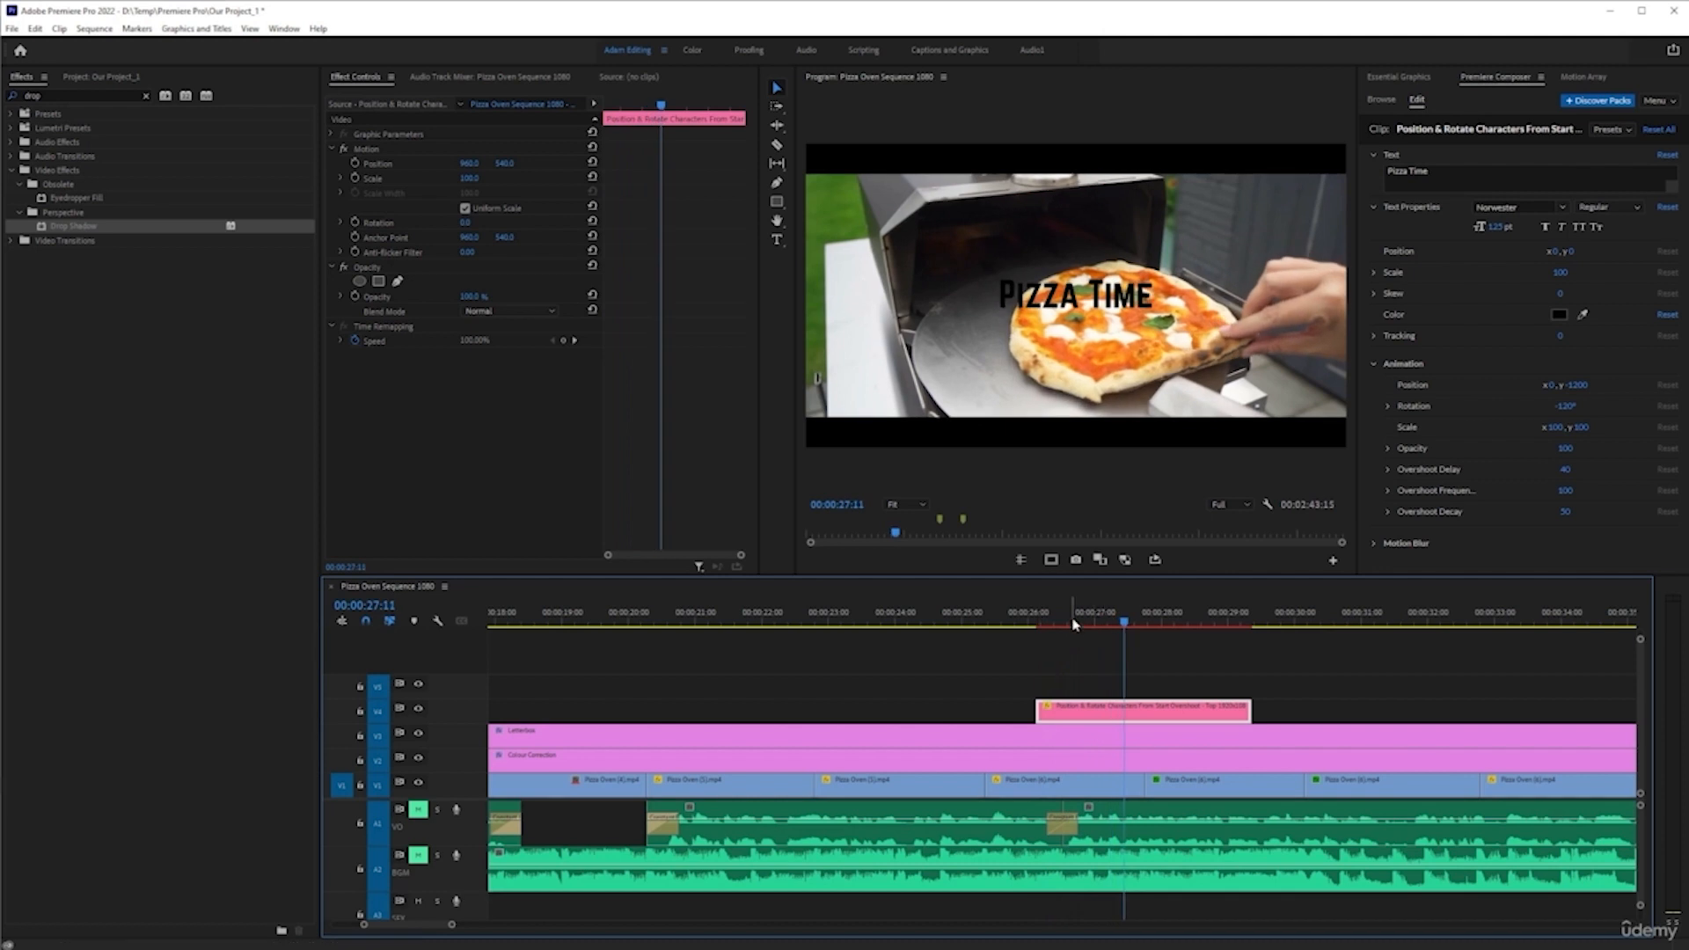
{"action": "left_click", "coordinate": [1074, 622]}
{"action": "left_click_drag", "start_coordinate": [1075, 625], "coordinate": [1063, 625]}
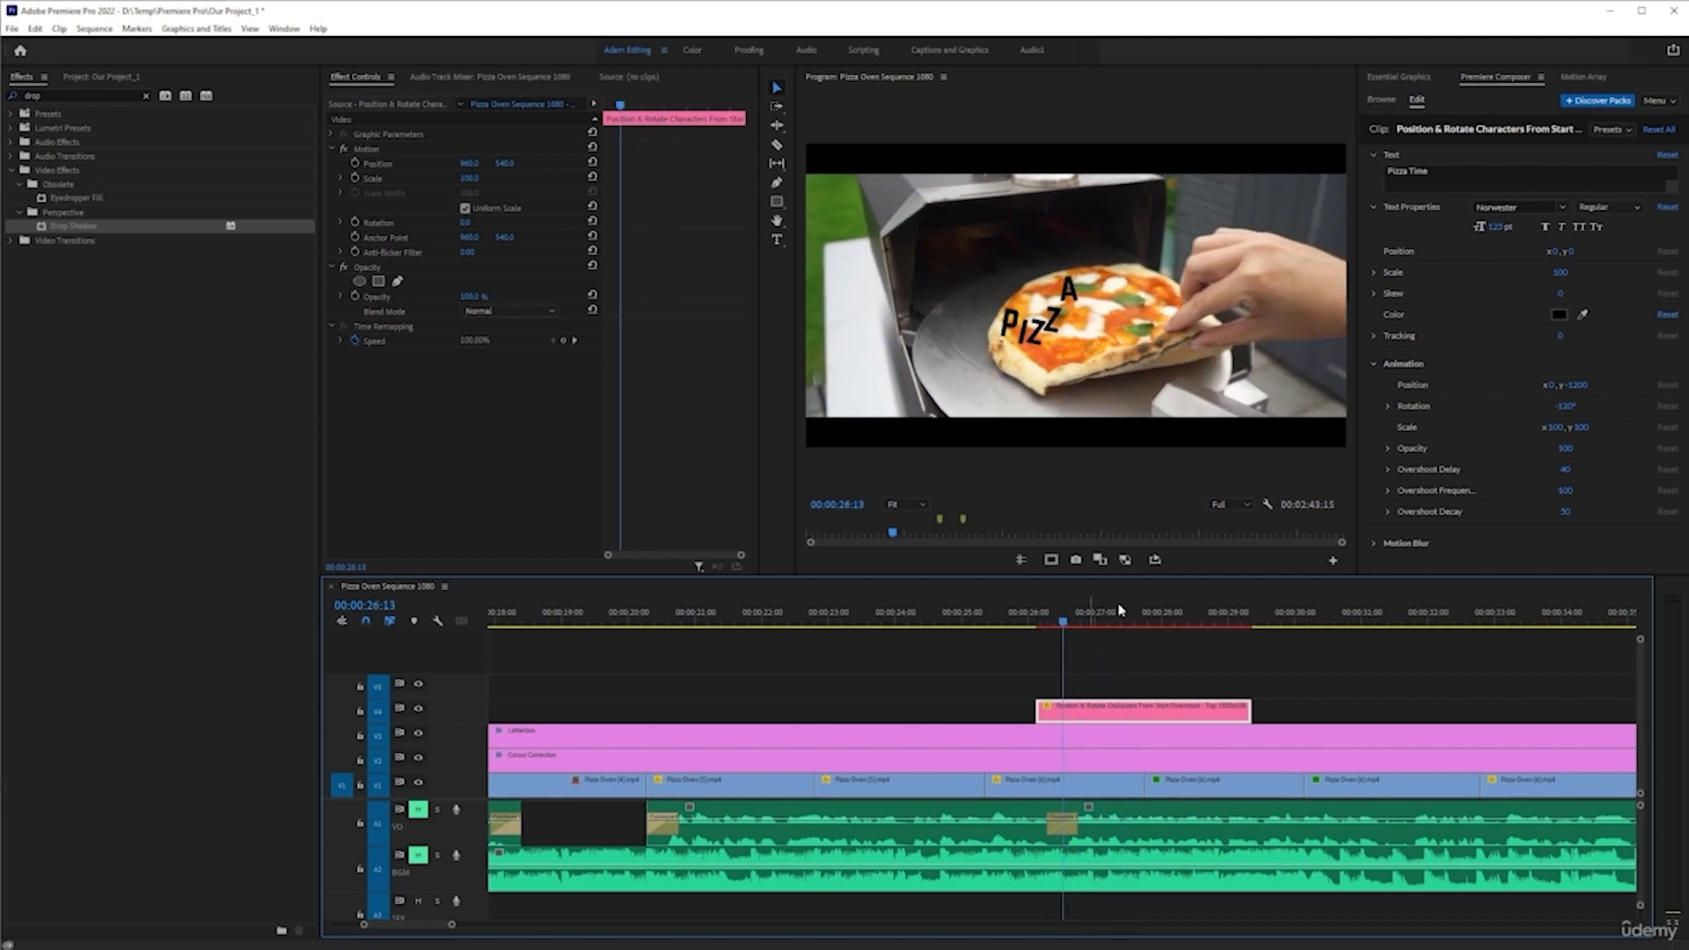
- Try a positive animation rotation of about 120° on the title, play it back and reset the rotation to its default
{"action": "left_click", "coordinate": [1568, 406]}
{"action": "left_click_drag", "start_coordinate": [1567, 407], "coordinate": [1688, 408]}
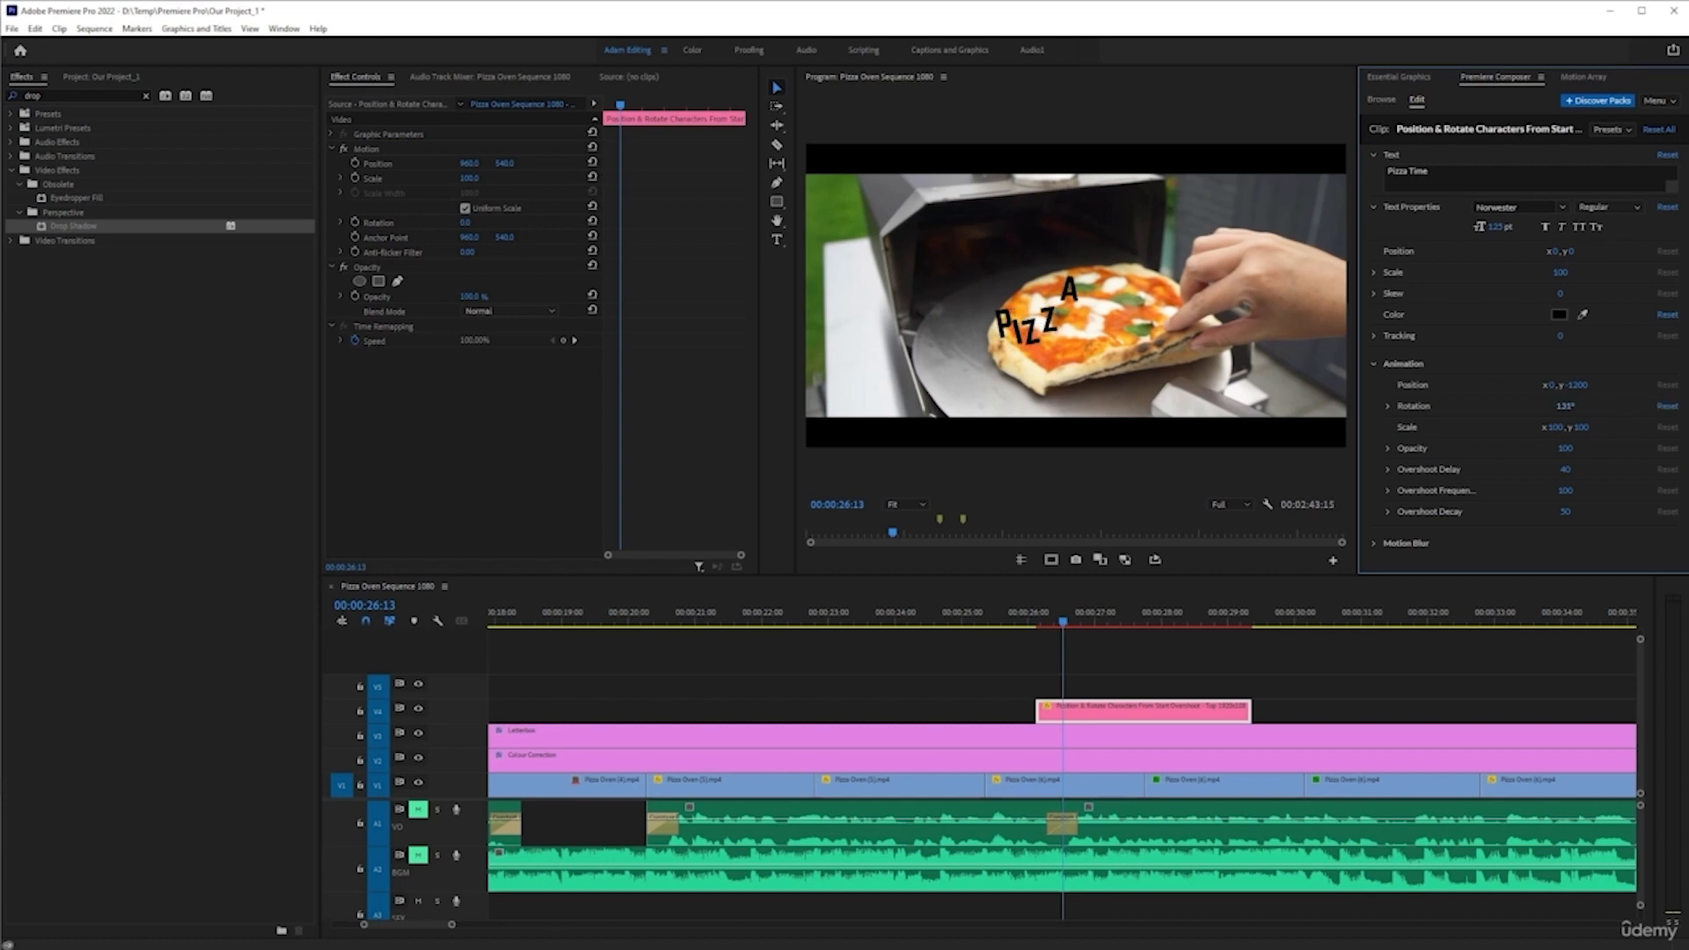
{"action": "left_click", "coordinate": [1017, 619]}
{"action": "key", "text": "space"}
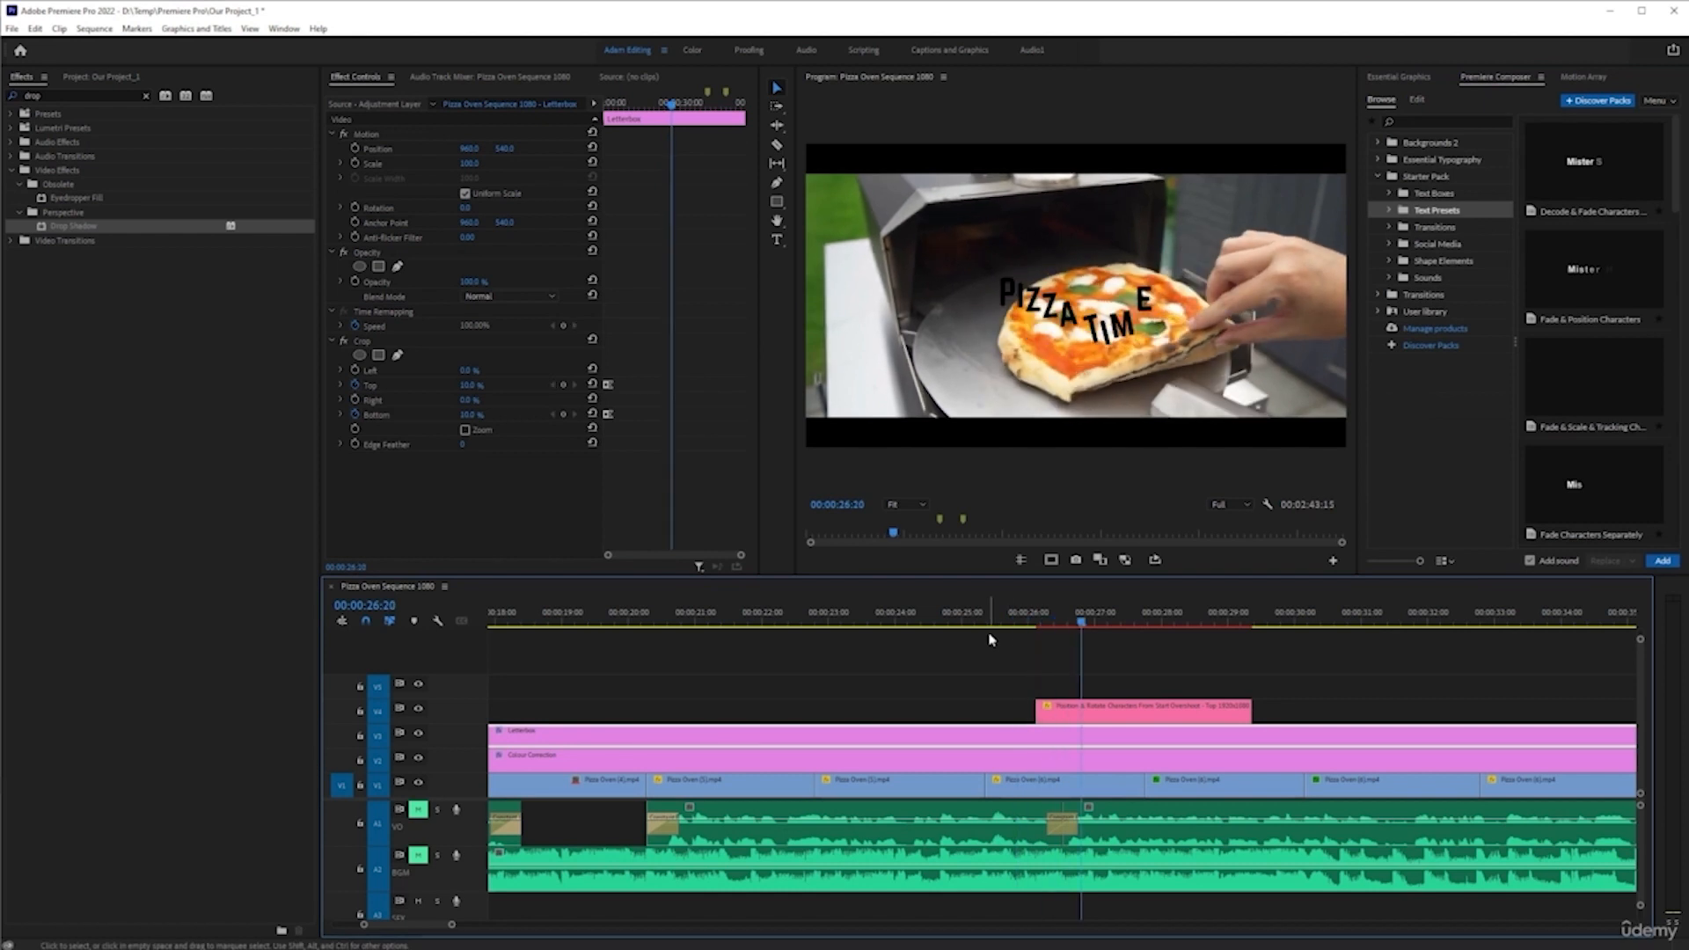
{"action": "left_click", "coordinate": [1048, 352]}
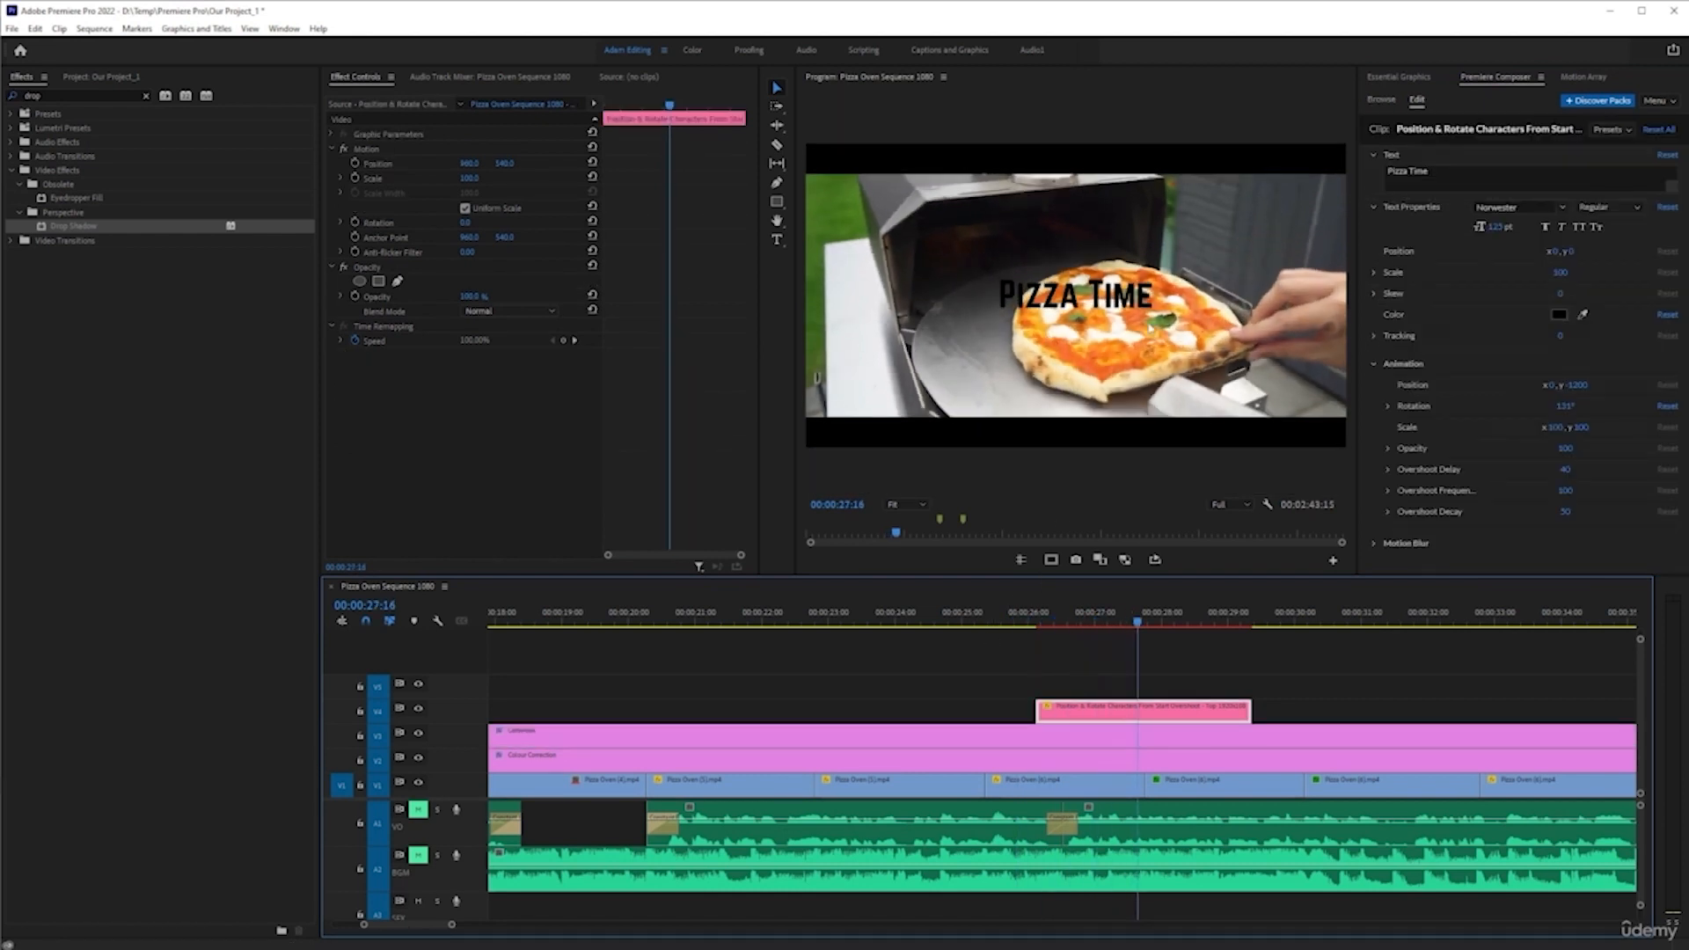
{"action": "left_click", "coordinate": [1011, 620]}
{"action": "key", "text": "space"}
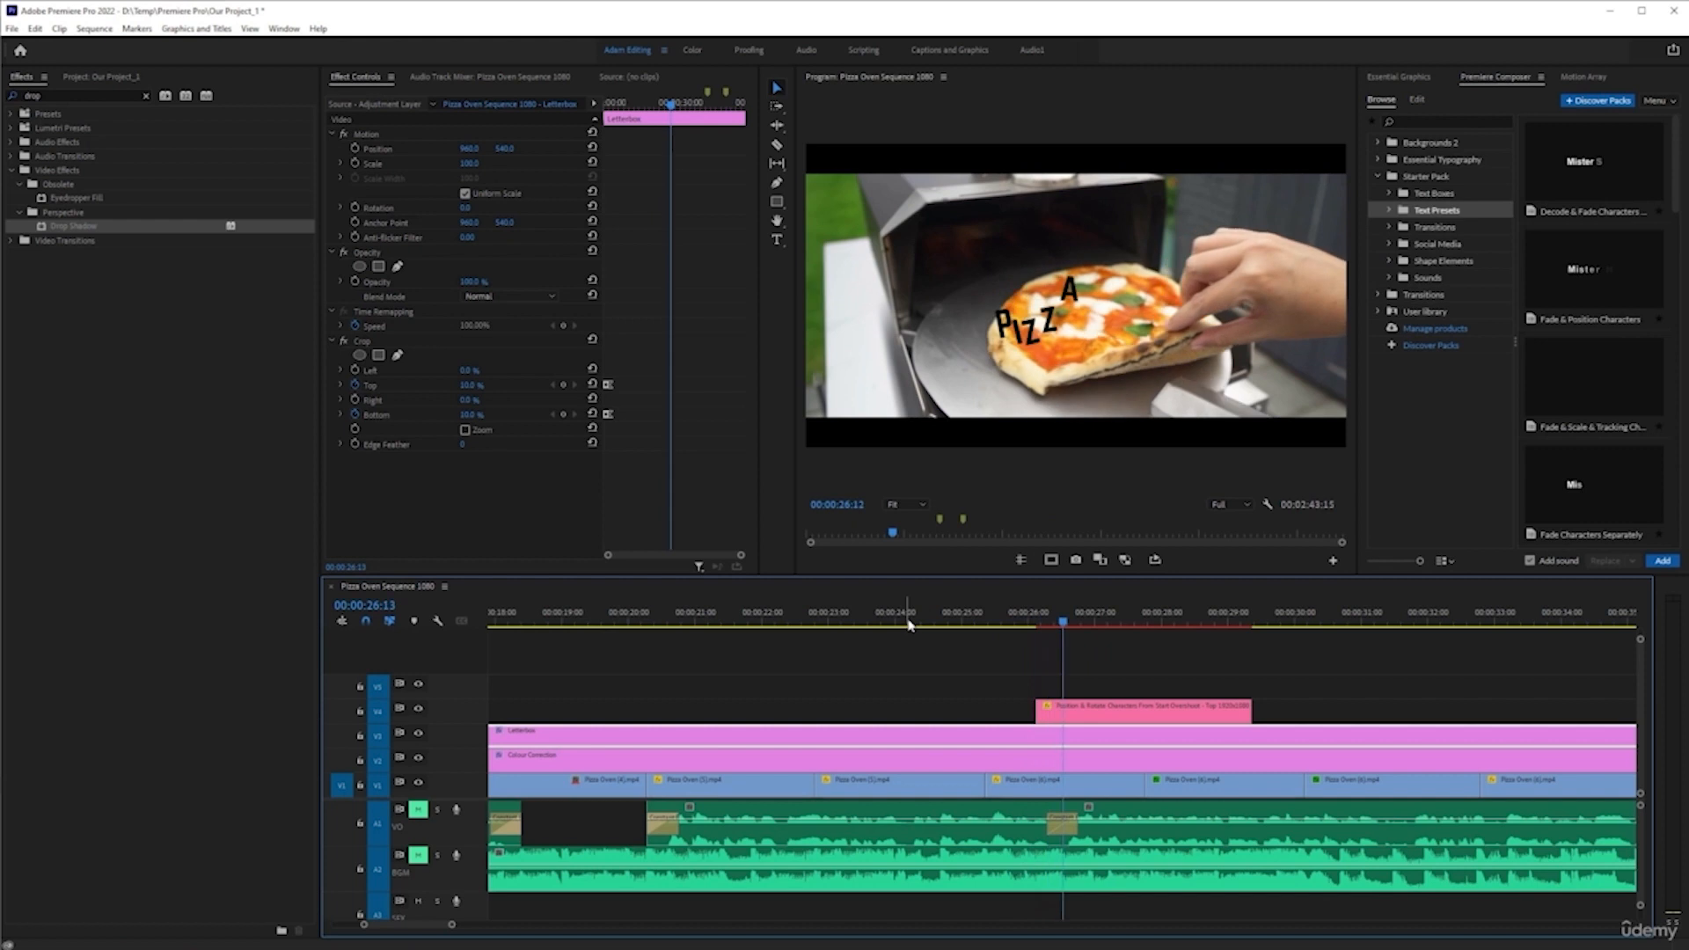
{"action": "key", "text": "space"}
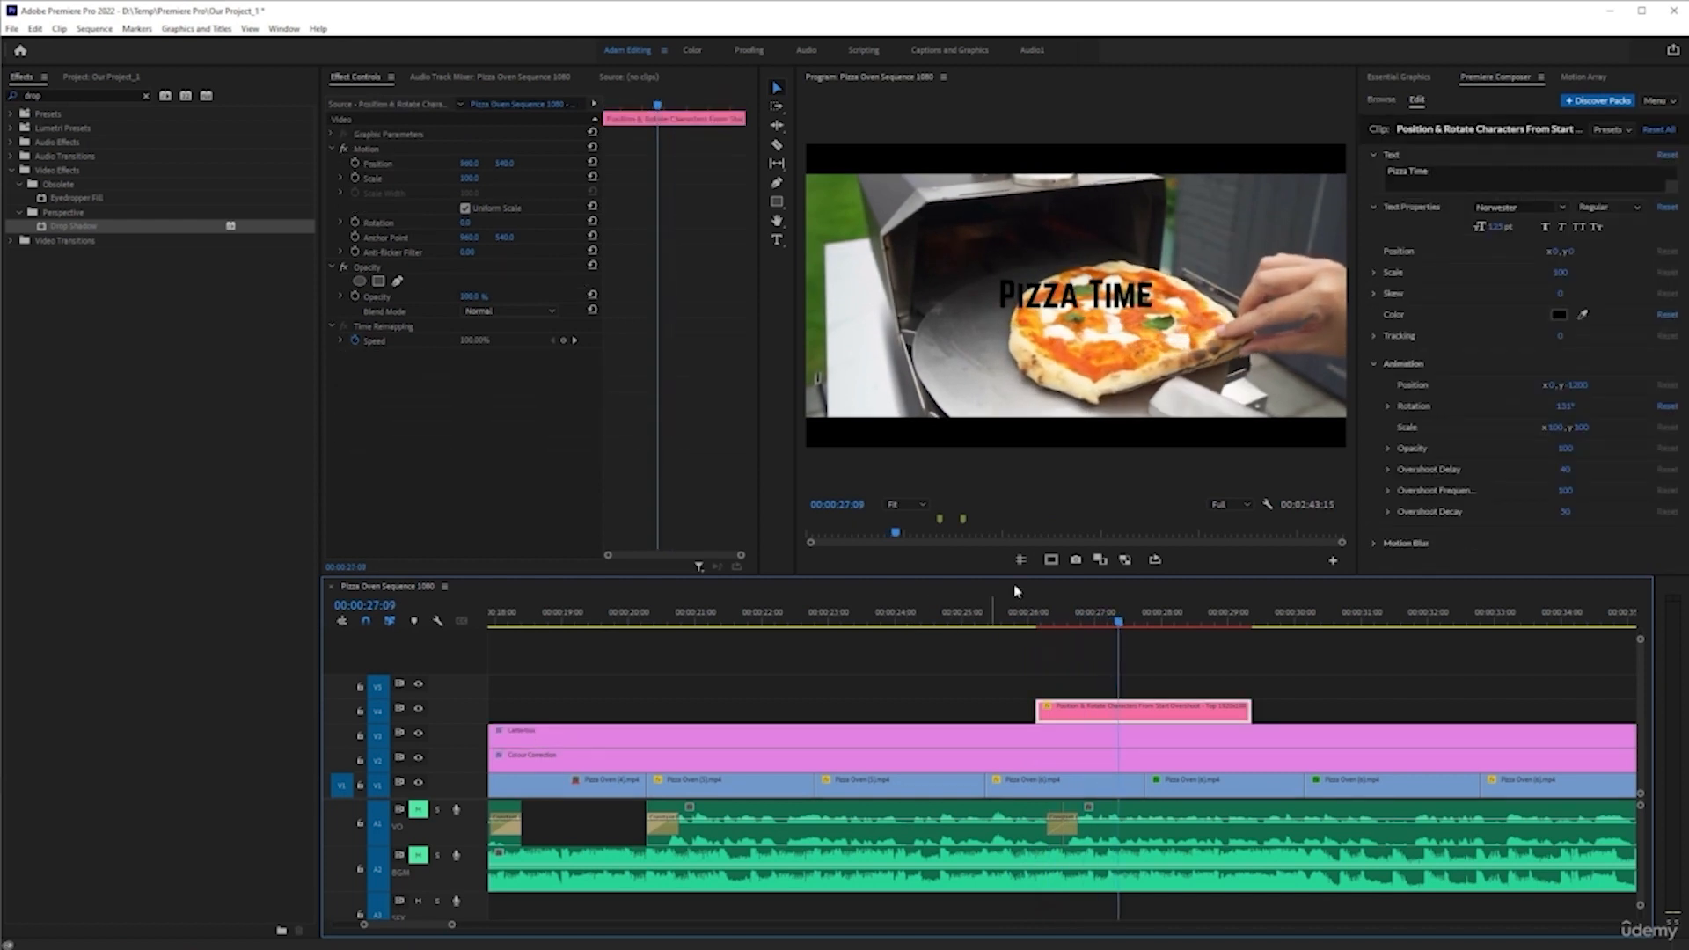
{"action": "left_click", "coordinate": [1665, 406]}
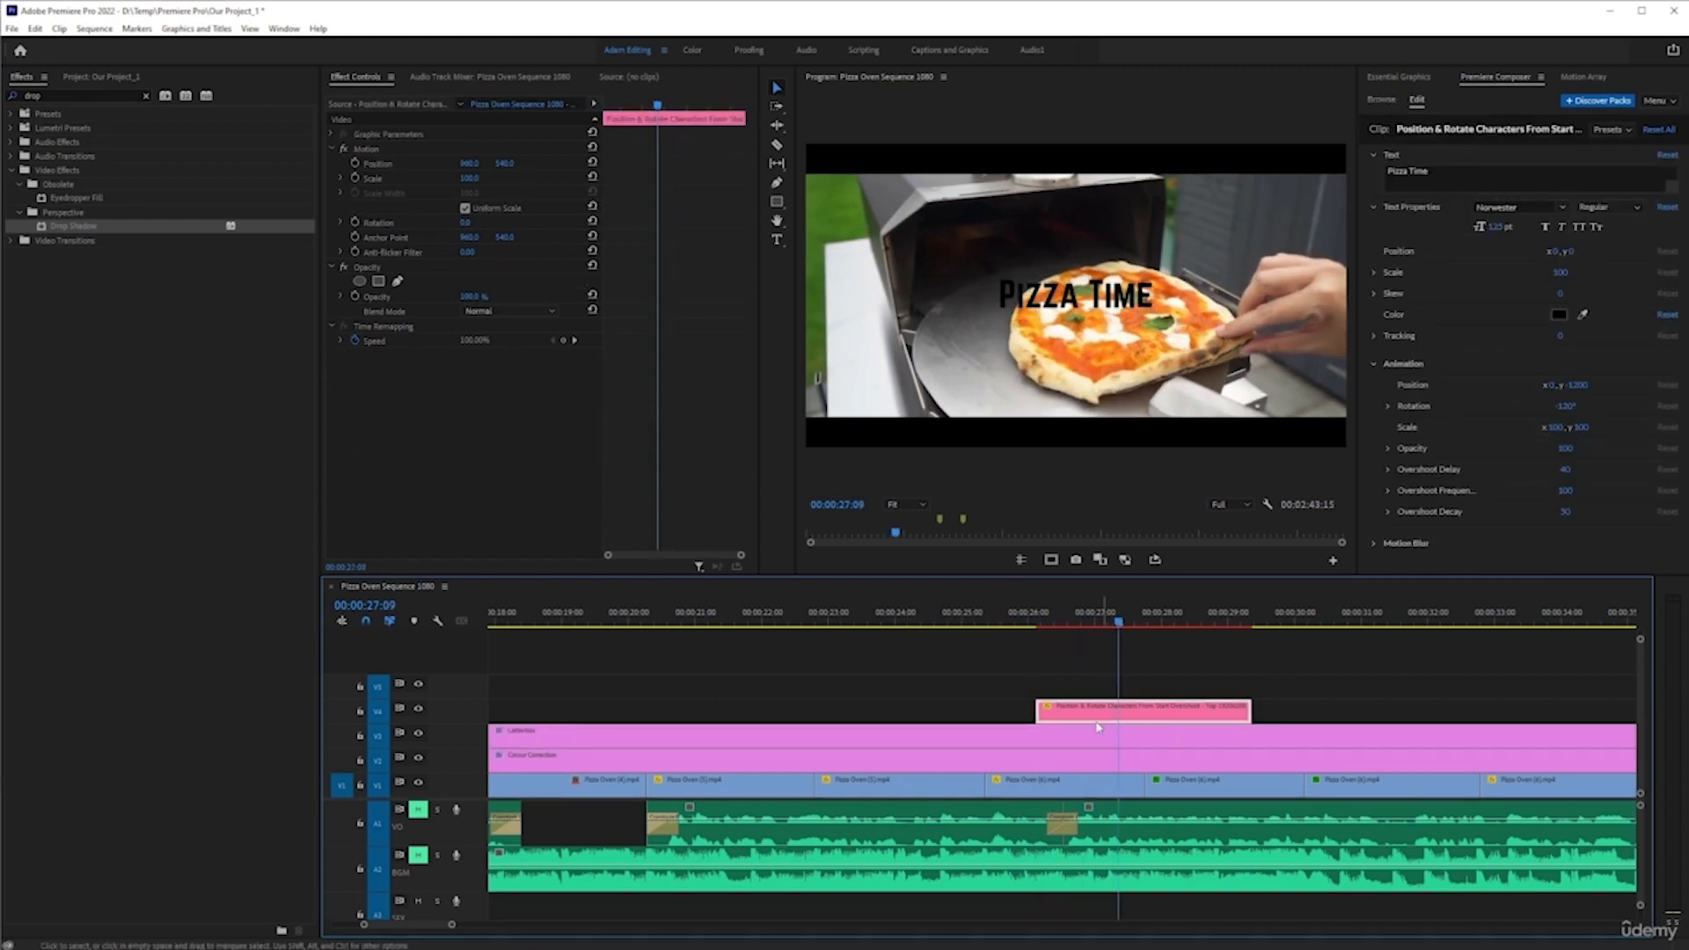
- Review the title's entrance animation from the clip's start and park the playhead where the letters are still falling in
{"action": "left_click", "coordinate": [1064, 618]}
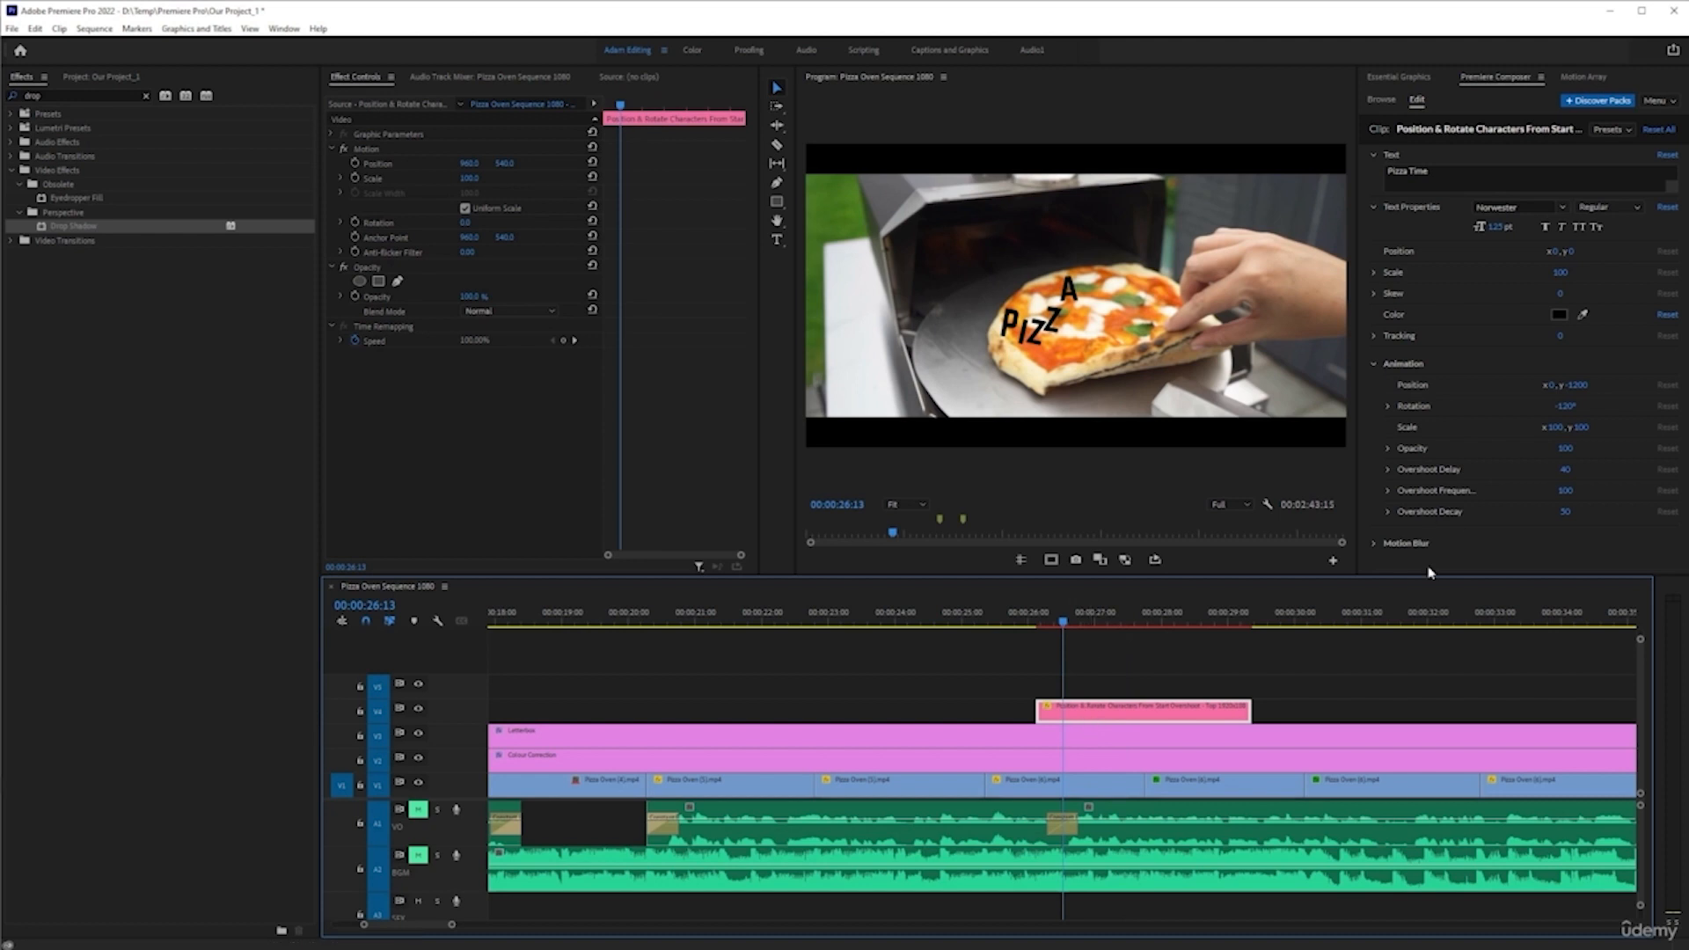
{"action": "left_click", "coordinate": [1046, 620]}
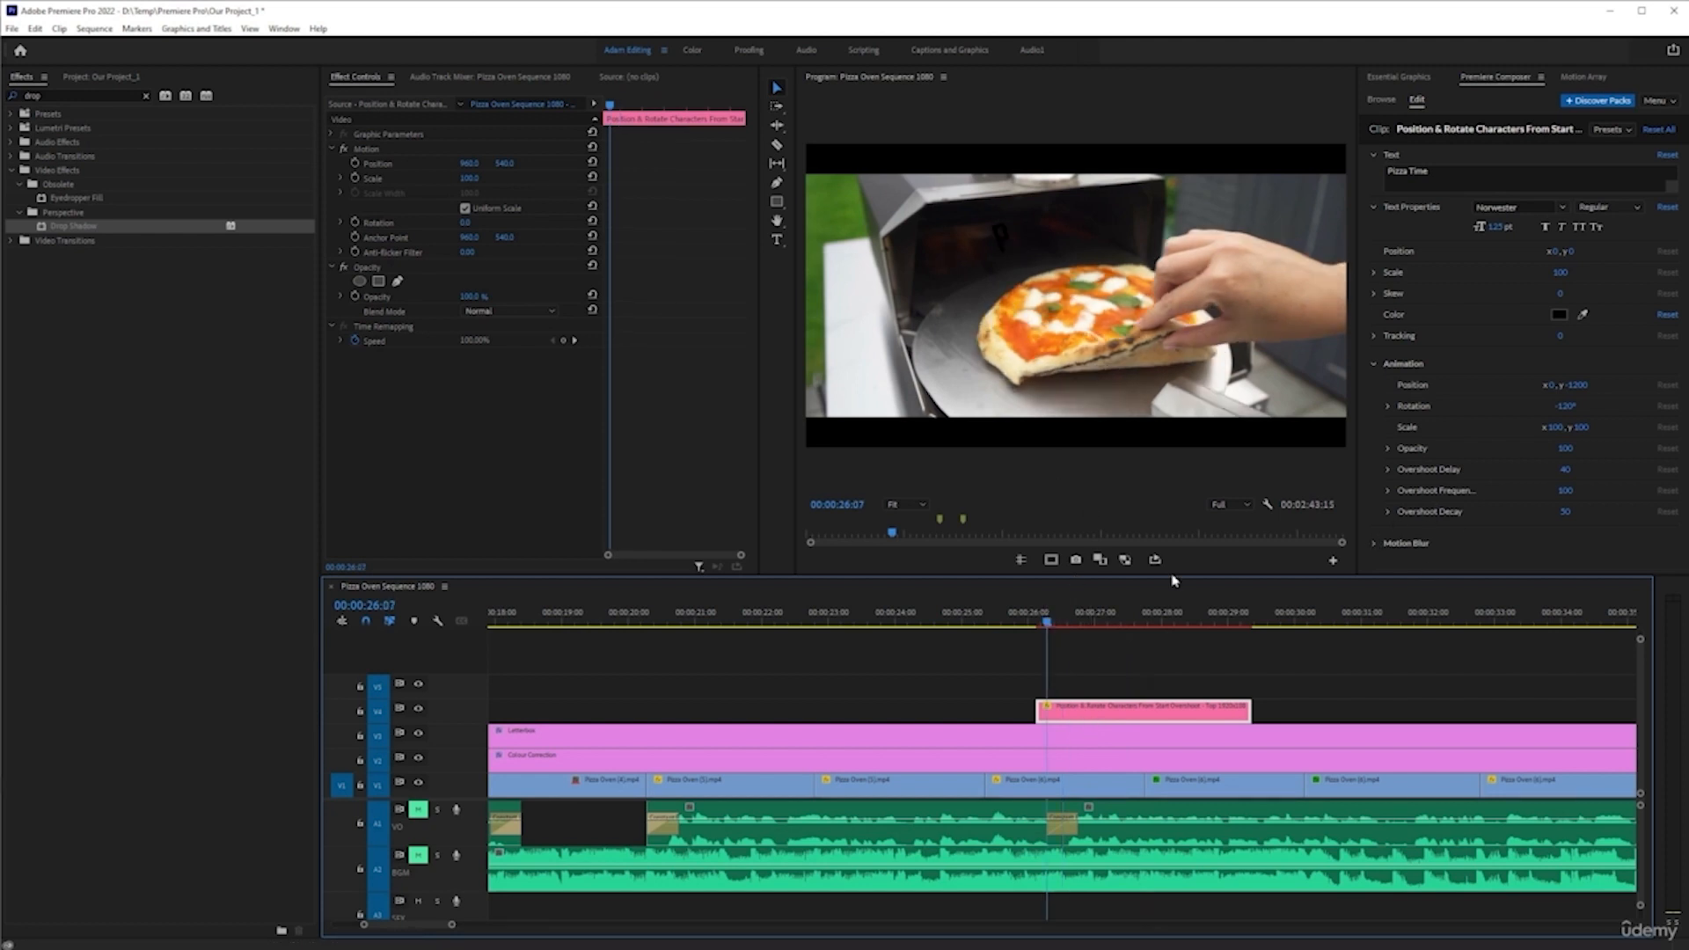
{"action": "left_click", "coordinate": [1058, 620]}
{"action": "left_click", "coordinate": [1047, 622]}
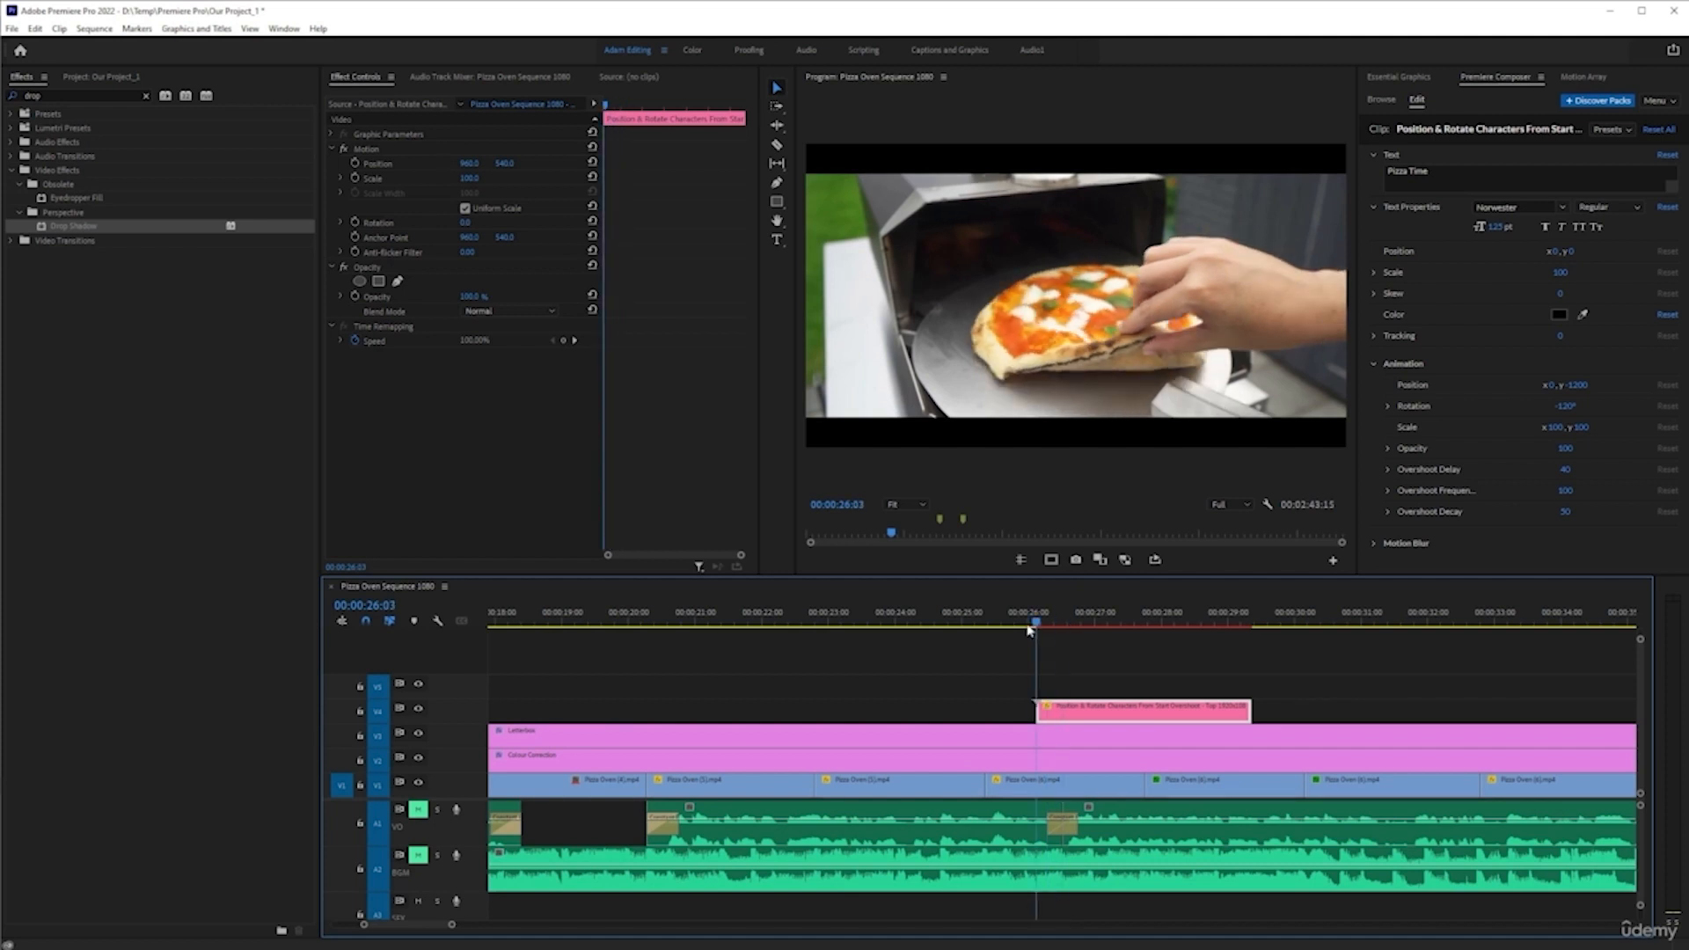
{"action": "key", "text": "space"}
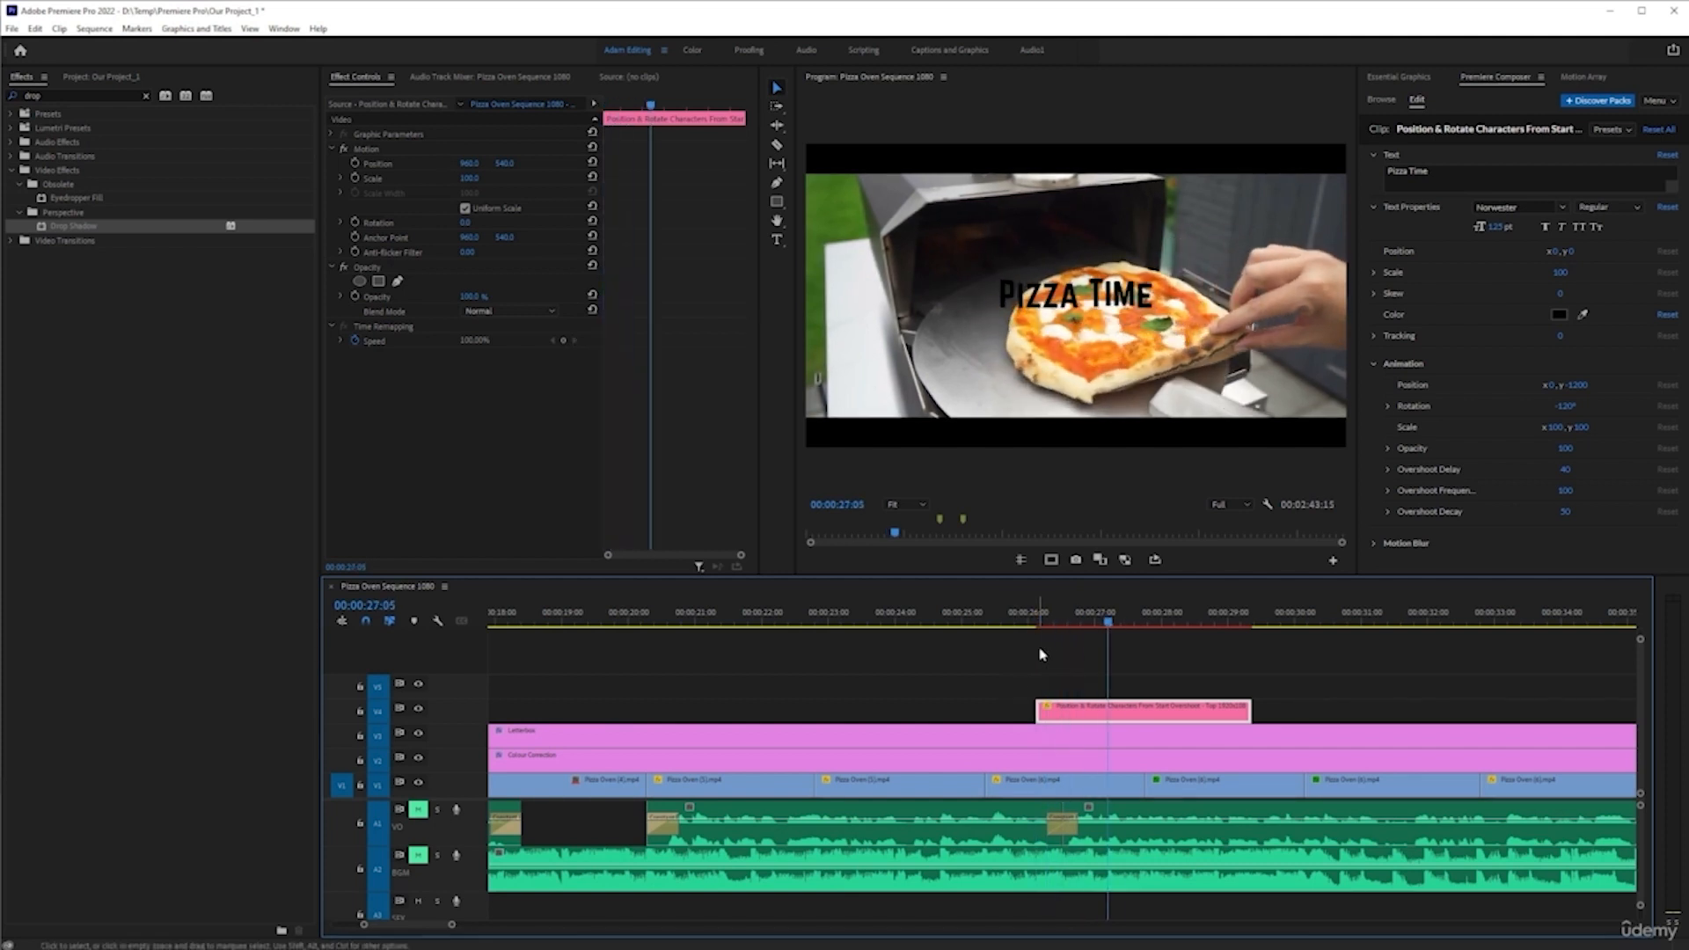
{"action": "left_click", "coordinate": [1044, 616]}
{"action": "left_click", "coordinate": [1062, 621]}
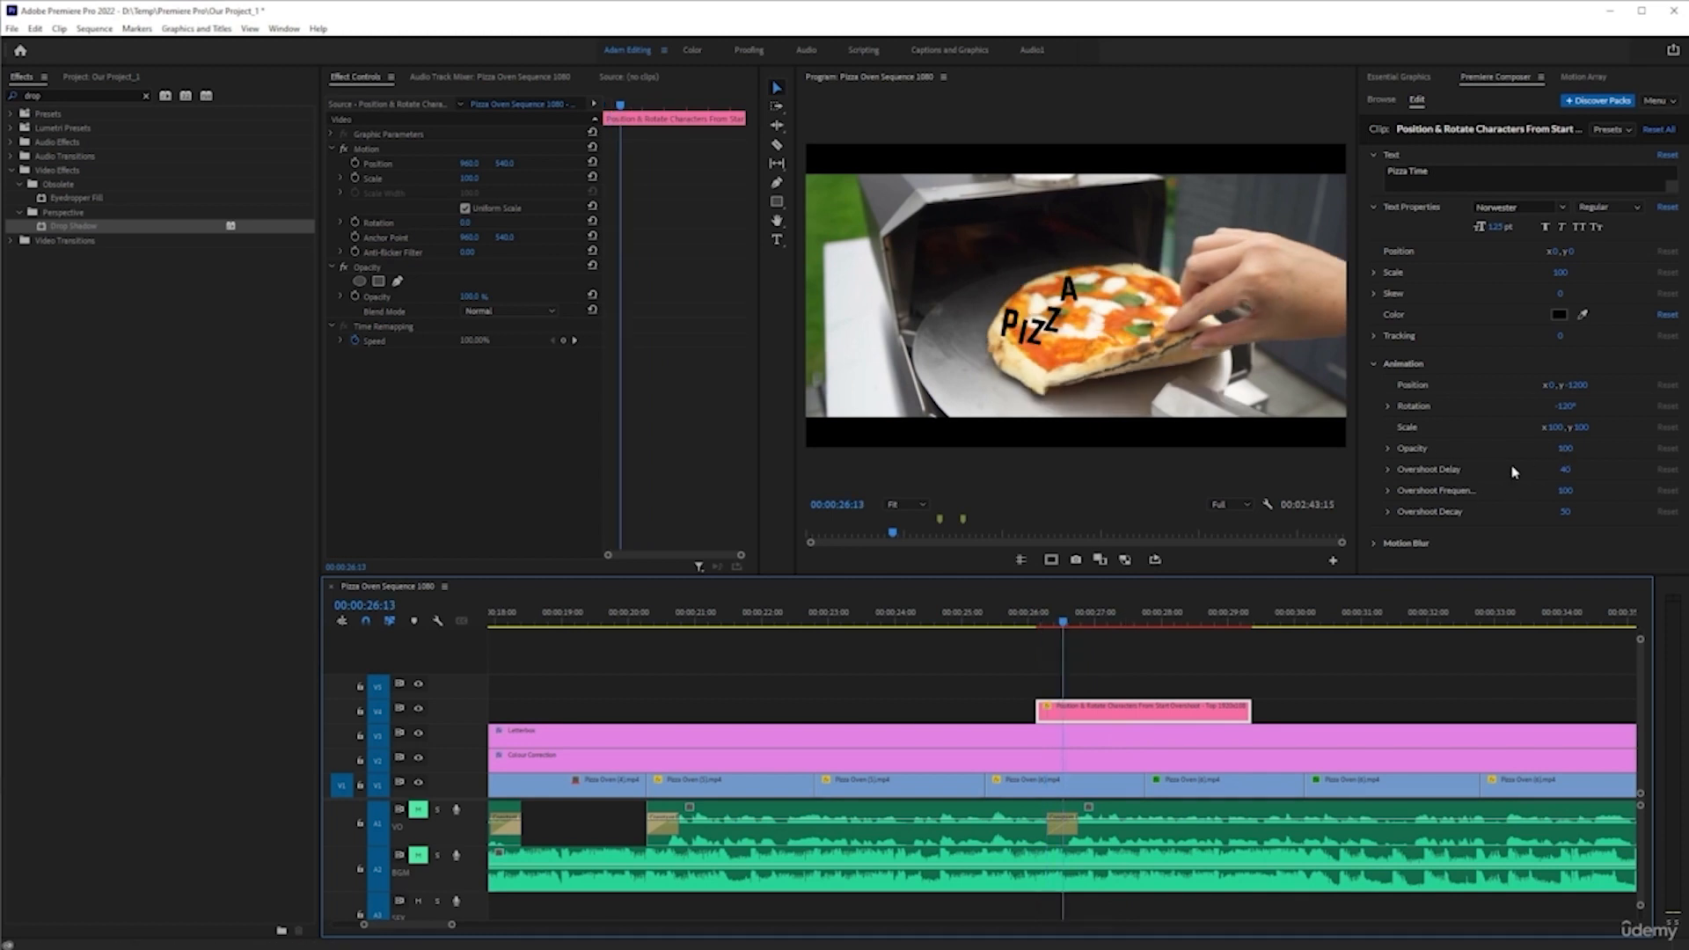
- Try a higher overshoot delay of about 86 on the title, play it back and restore the default delay
{"action": "left_click_drag", "start_coordinate": [1566, 469], "coordinate": [1596, 467]}
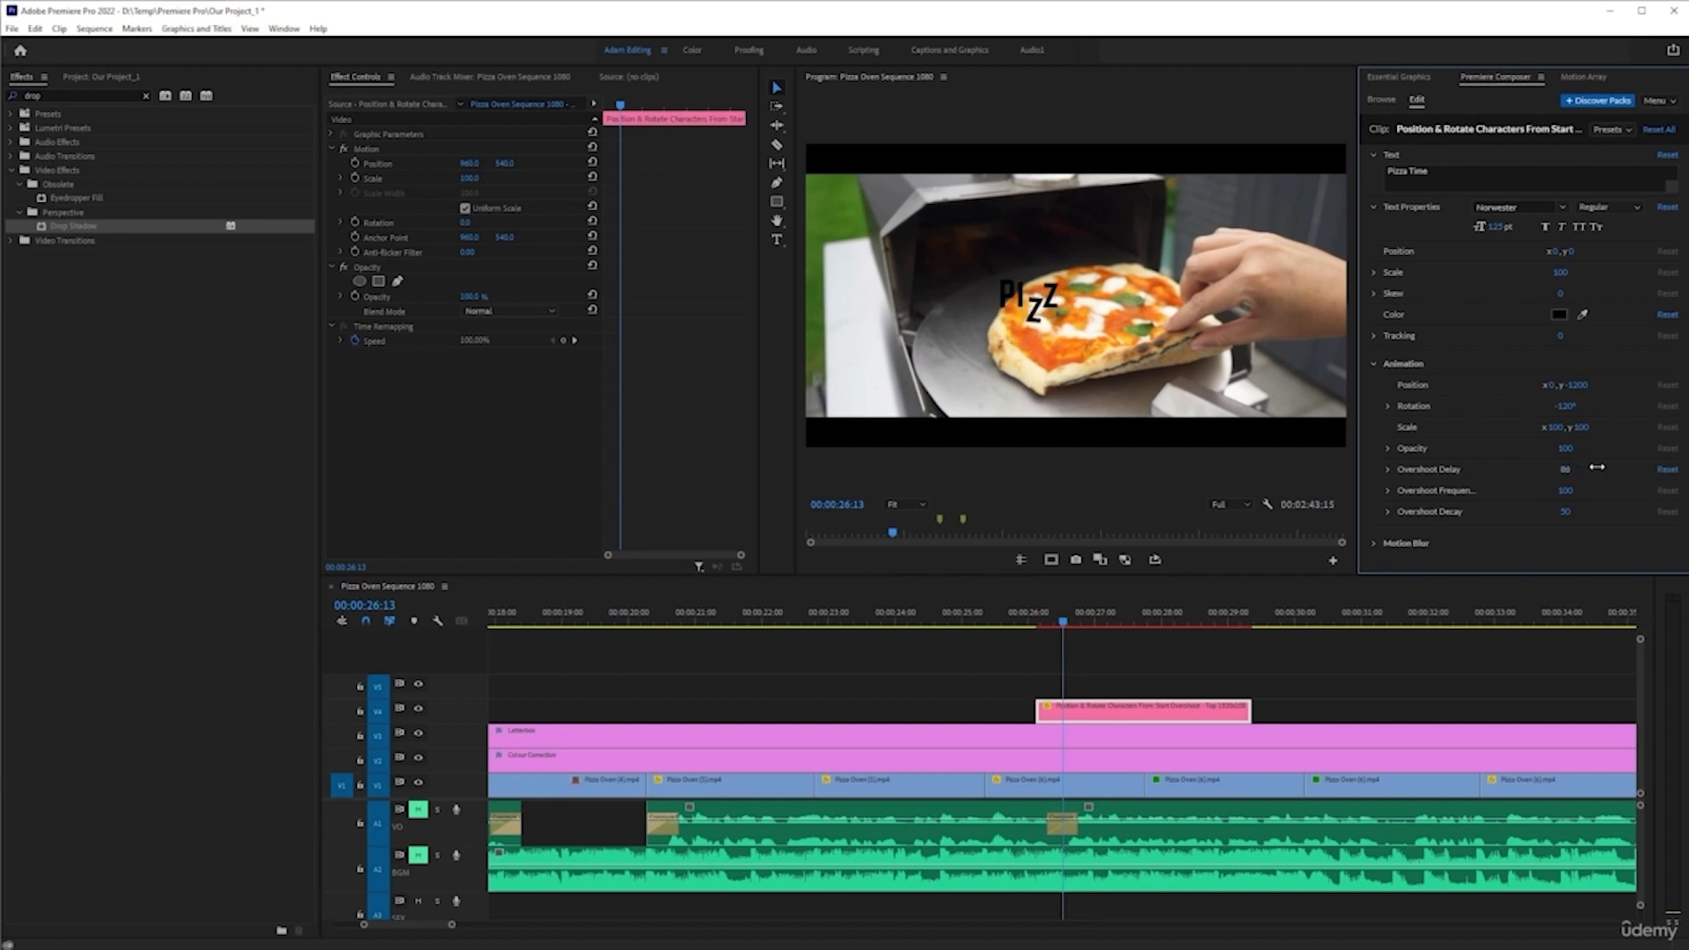
{"action": "left_click", "coordinate": [1038, 616]}
{"action": "key", "text": "space"}
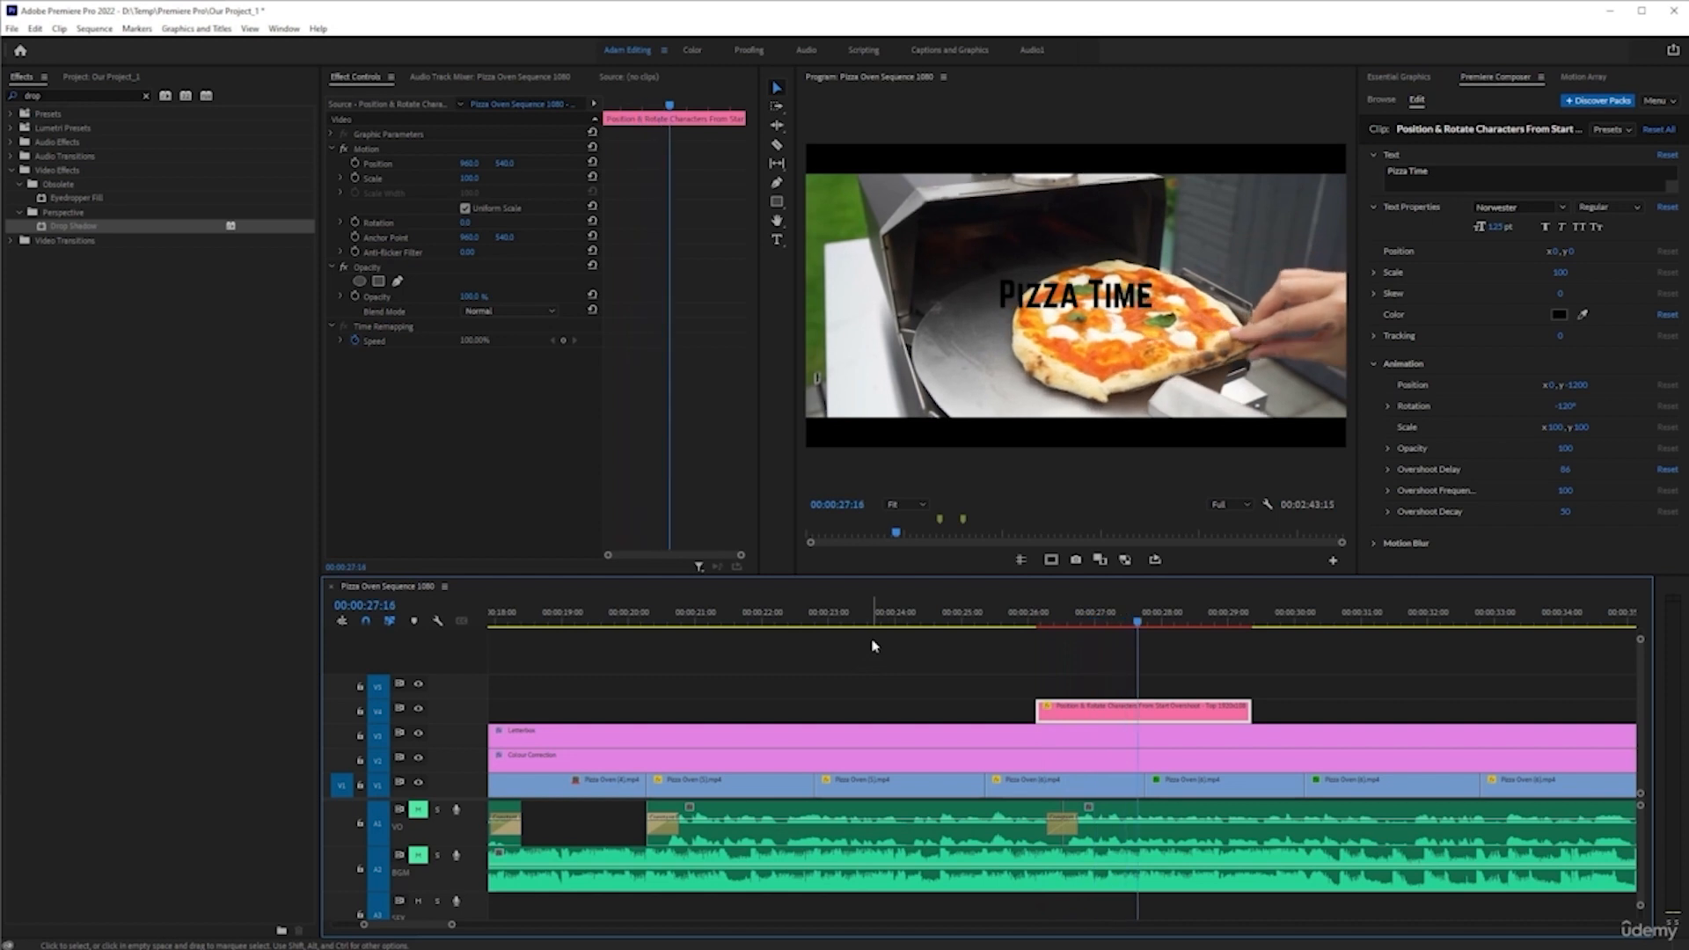
{"action": "left_click", "coordinate": [1026, 620]}
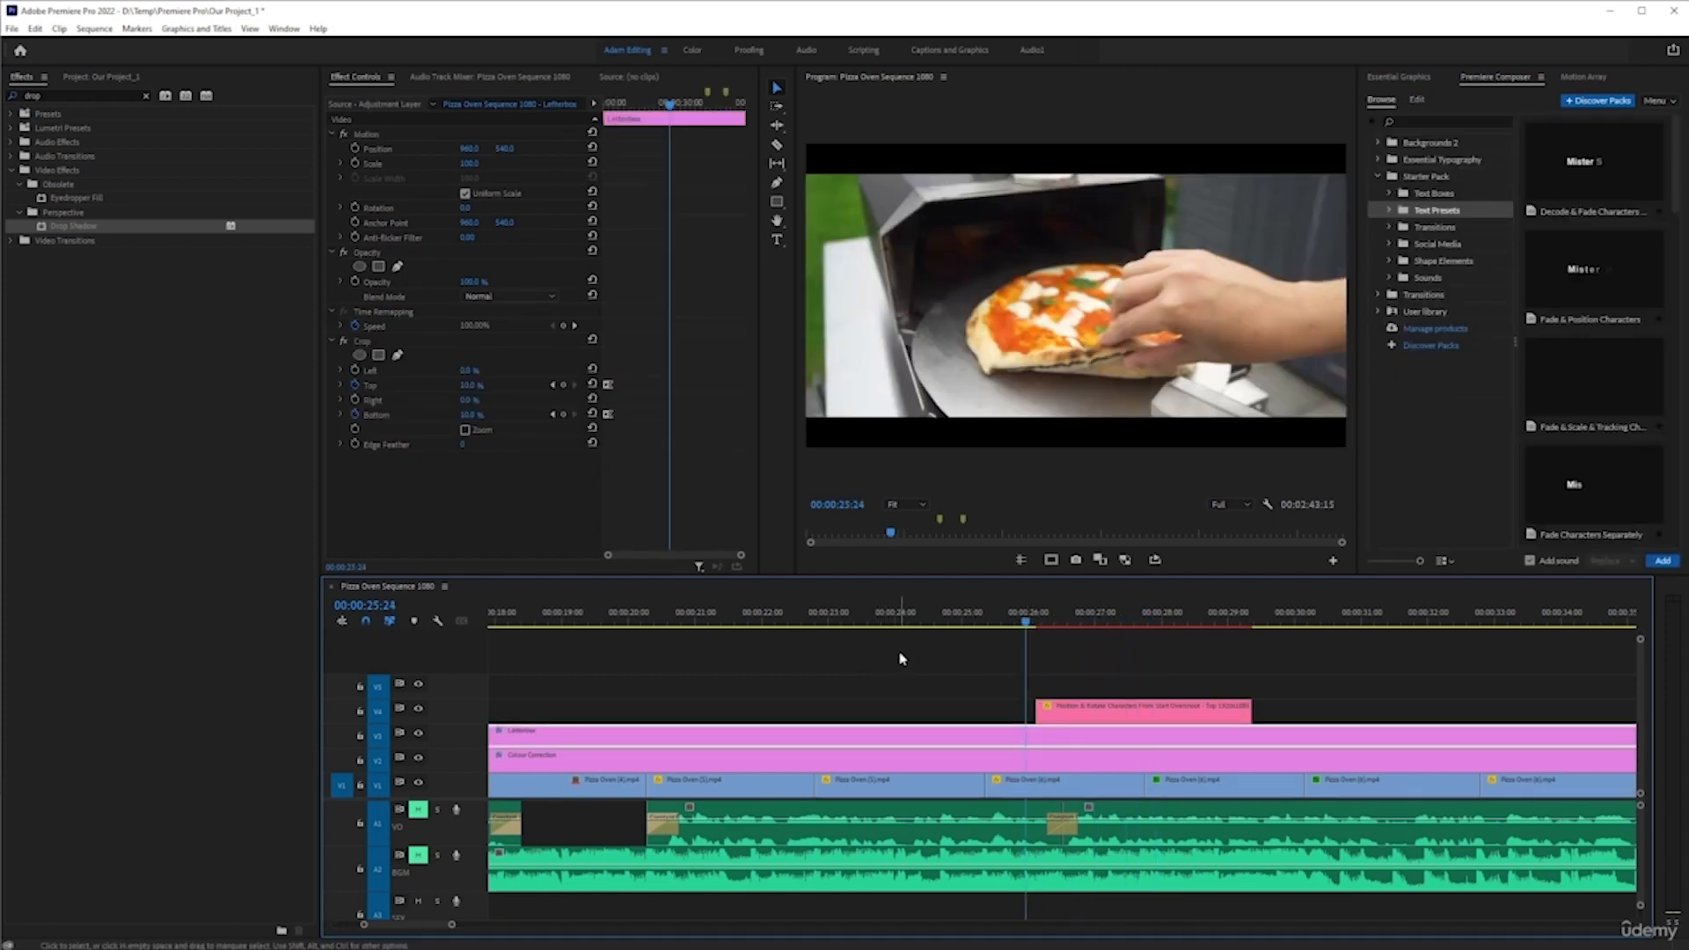
{"action": "key", "text": "space"}
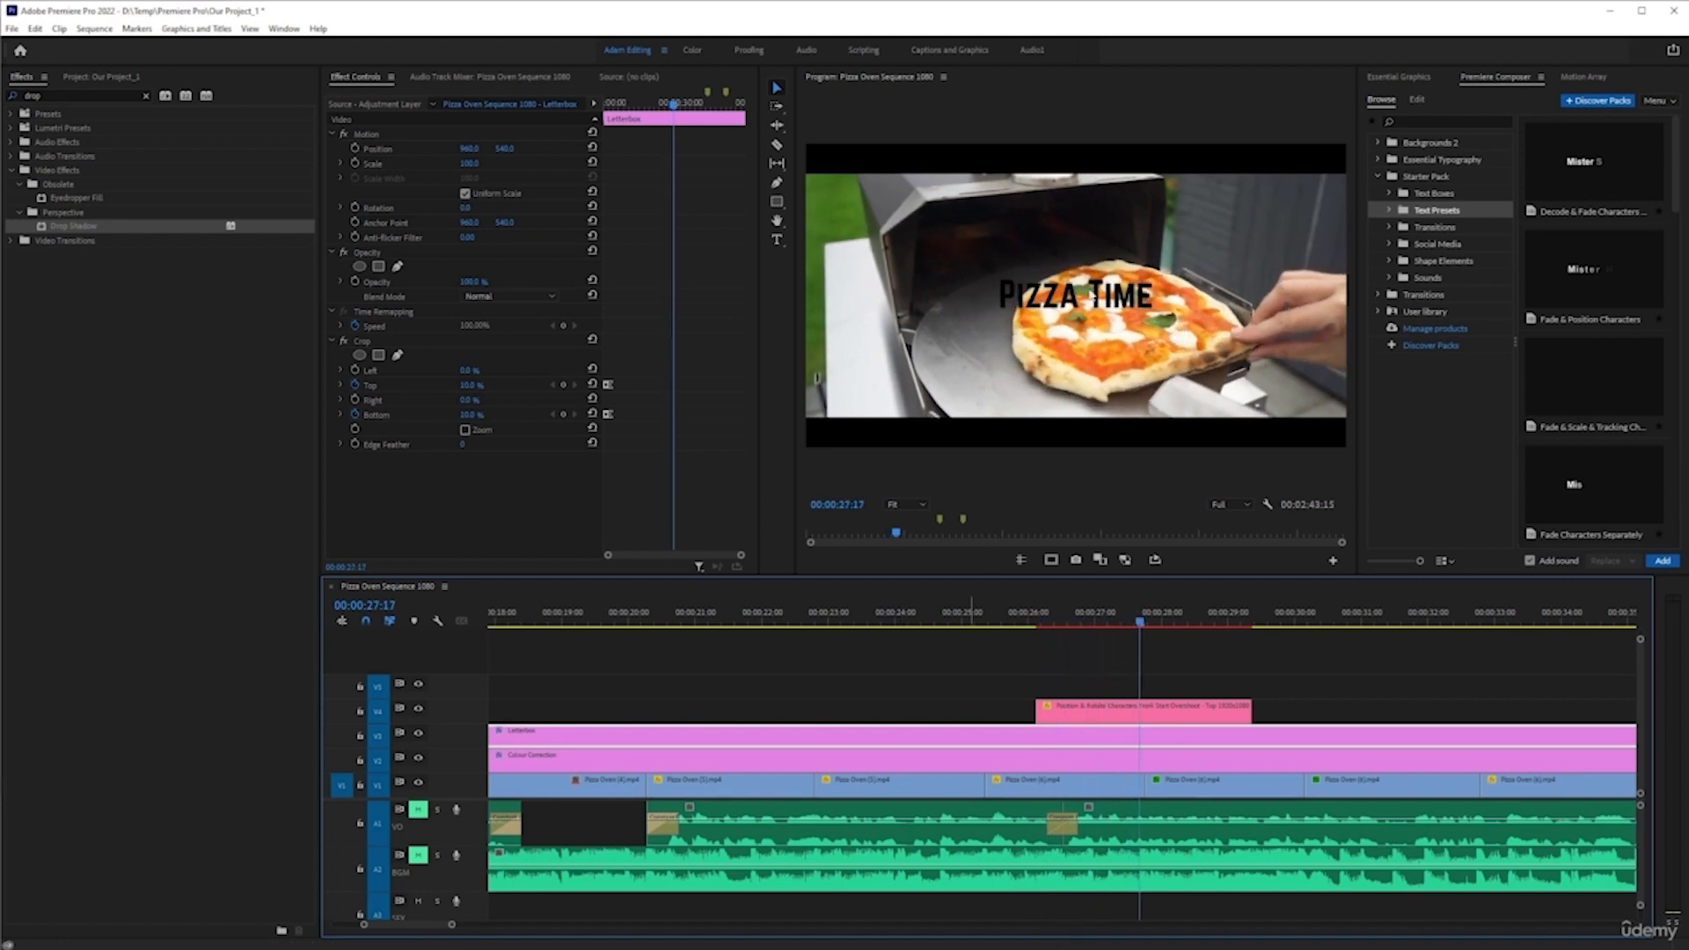
{"action": "left_click", "coordinate": [1143, 711]}
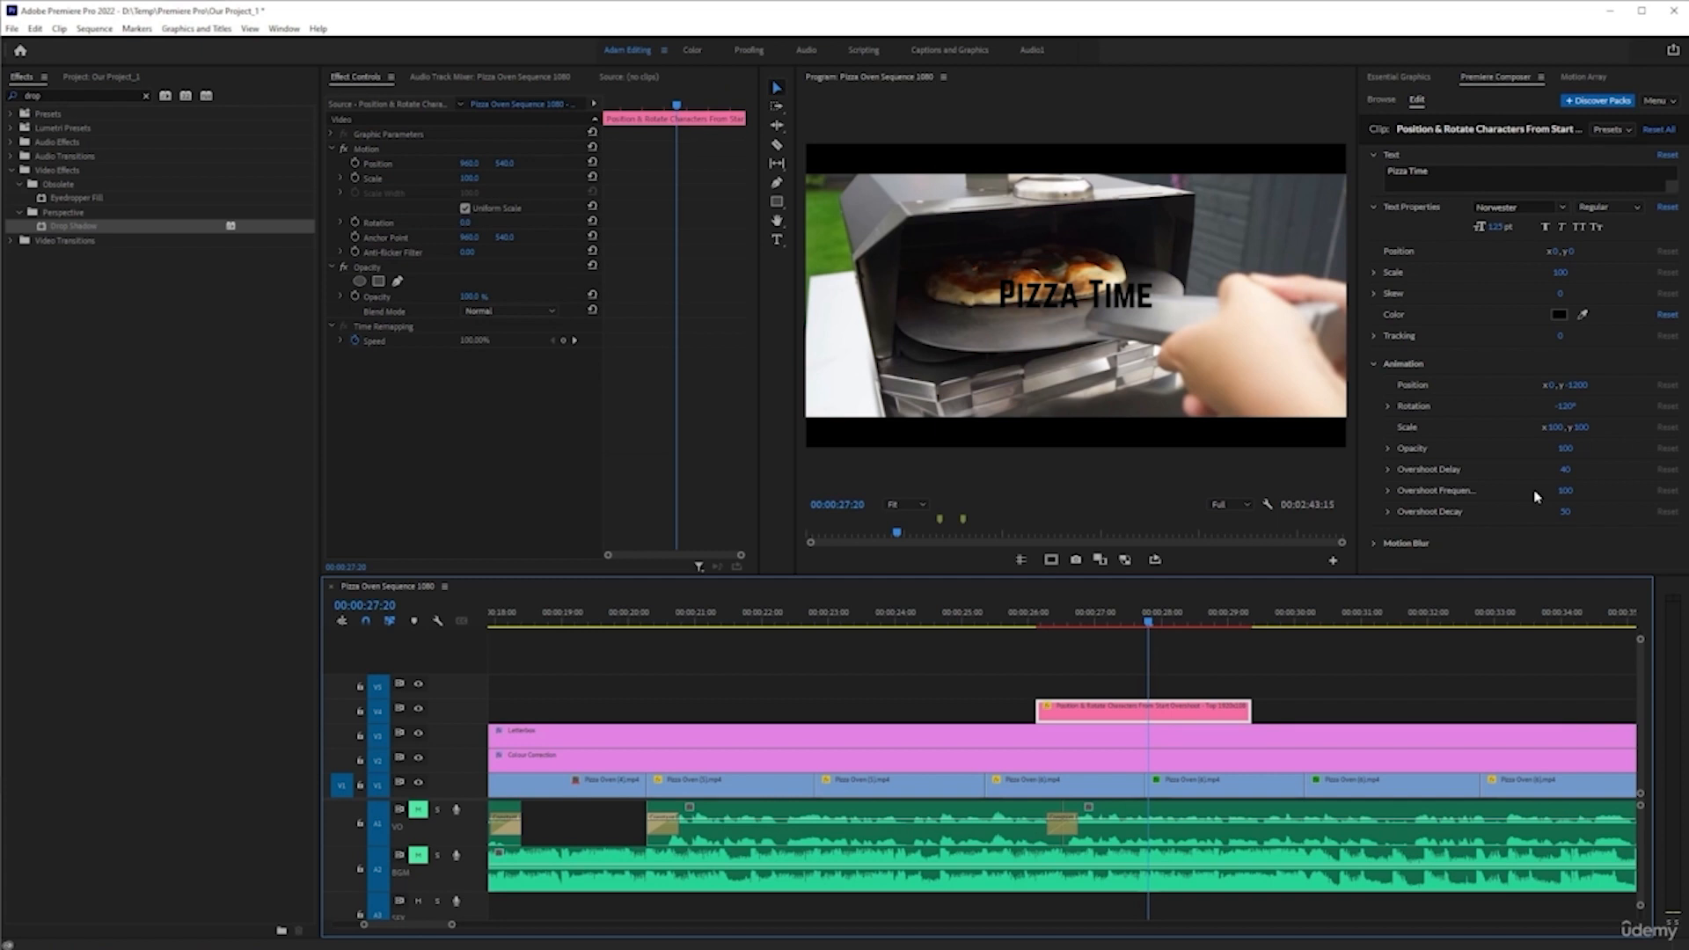
- Enable Motion Blur for the Pizza Time title and move the playhead to 00:00:26:13 to check the moving letters
{"action": "left_click", "coordinate": [1375, 545]}
{"action": "scroll", "coordinate": [1467, 456], "scroll_direction": "down", "scroll_amount": 1}
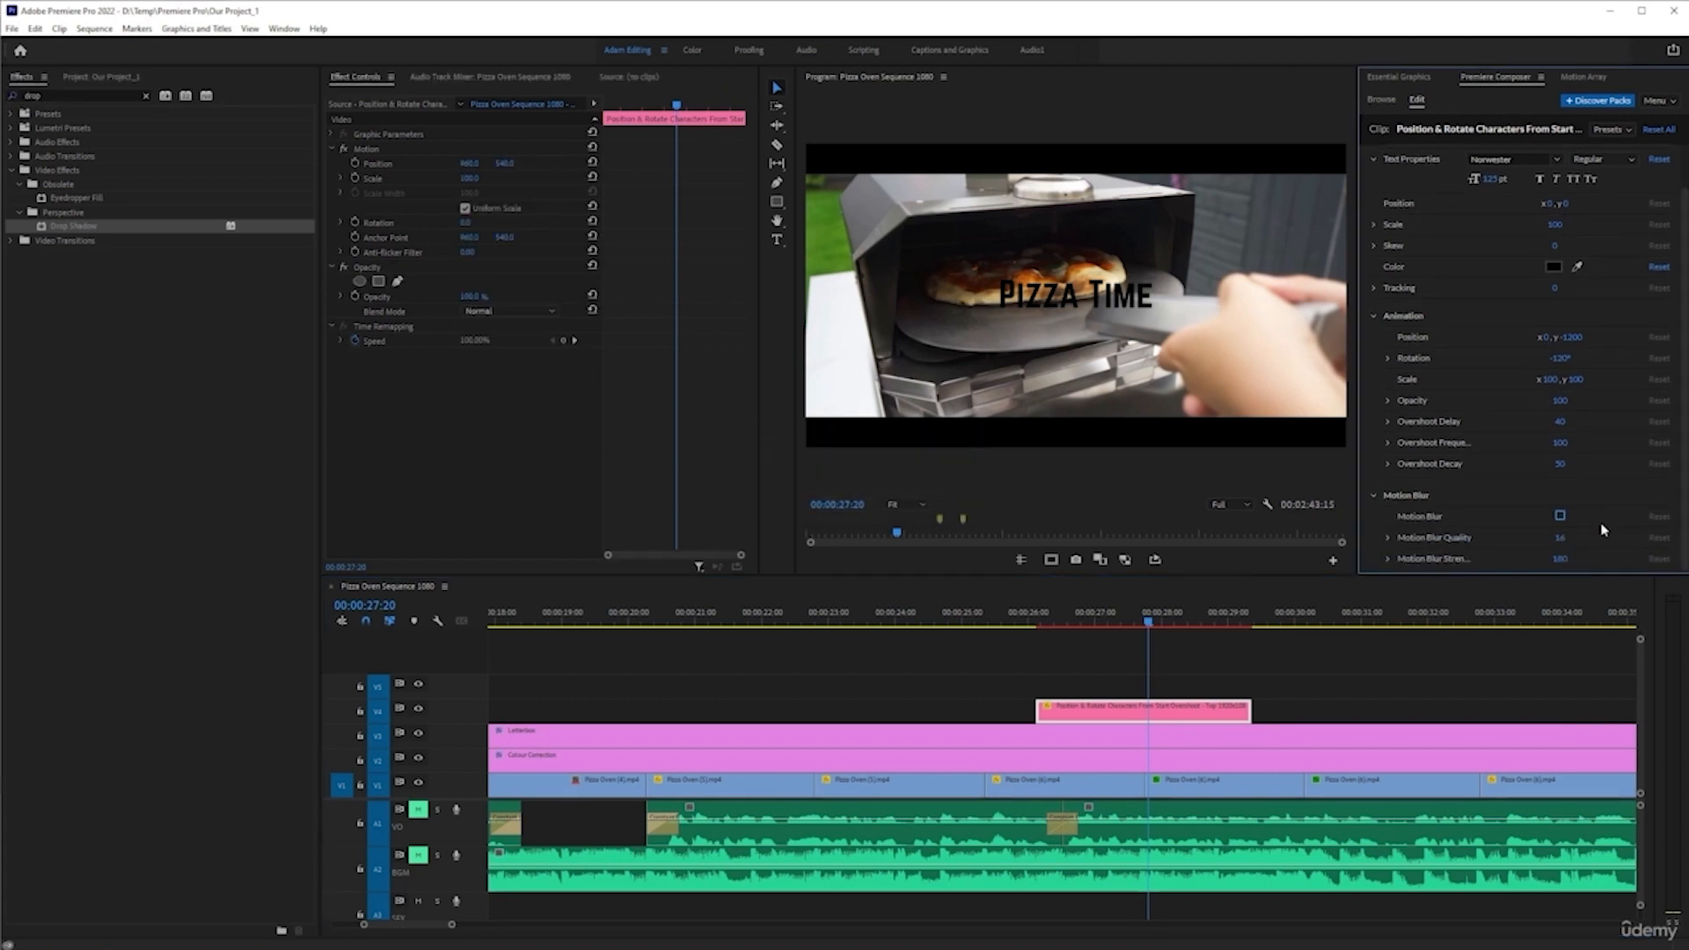
{"action": "left_click", "coordinate": [1560, 516]}
{"action": "left_click", "coordinate": [1064, 624]}
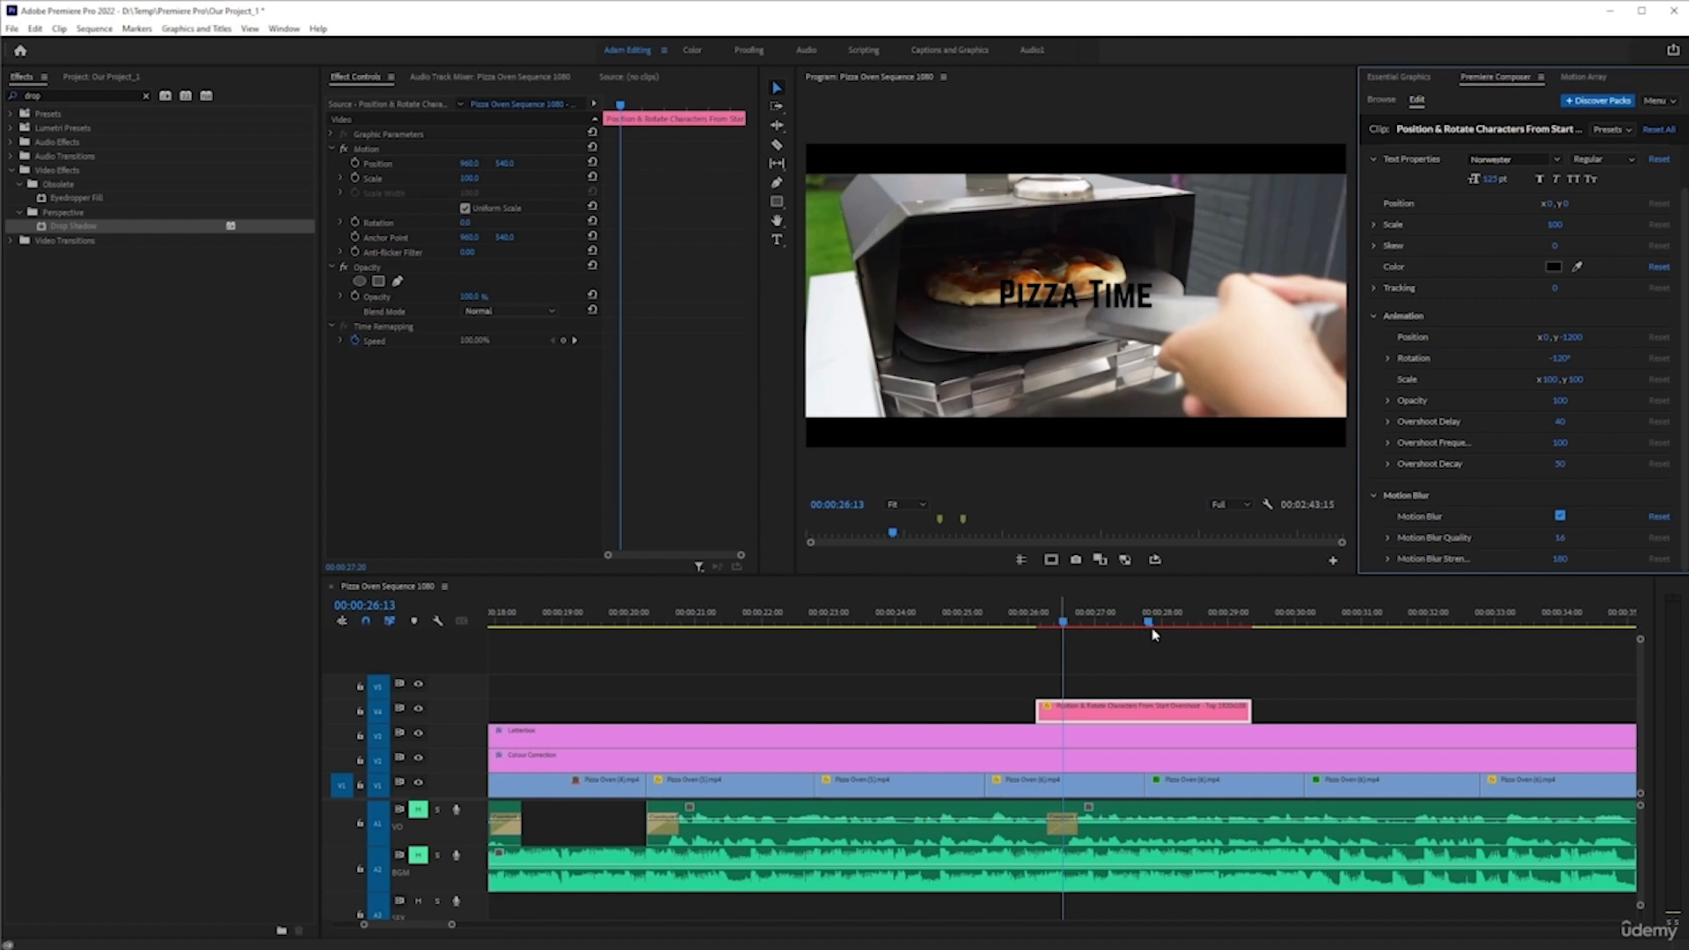
- Turn off Motion Blur on the Pizza Time title and play its entrance animation from the clip's start
{"action": "key", "text": "j"}
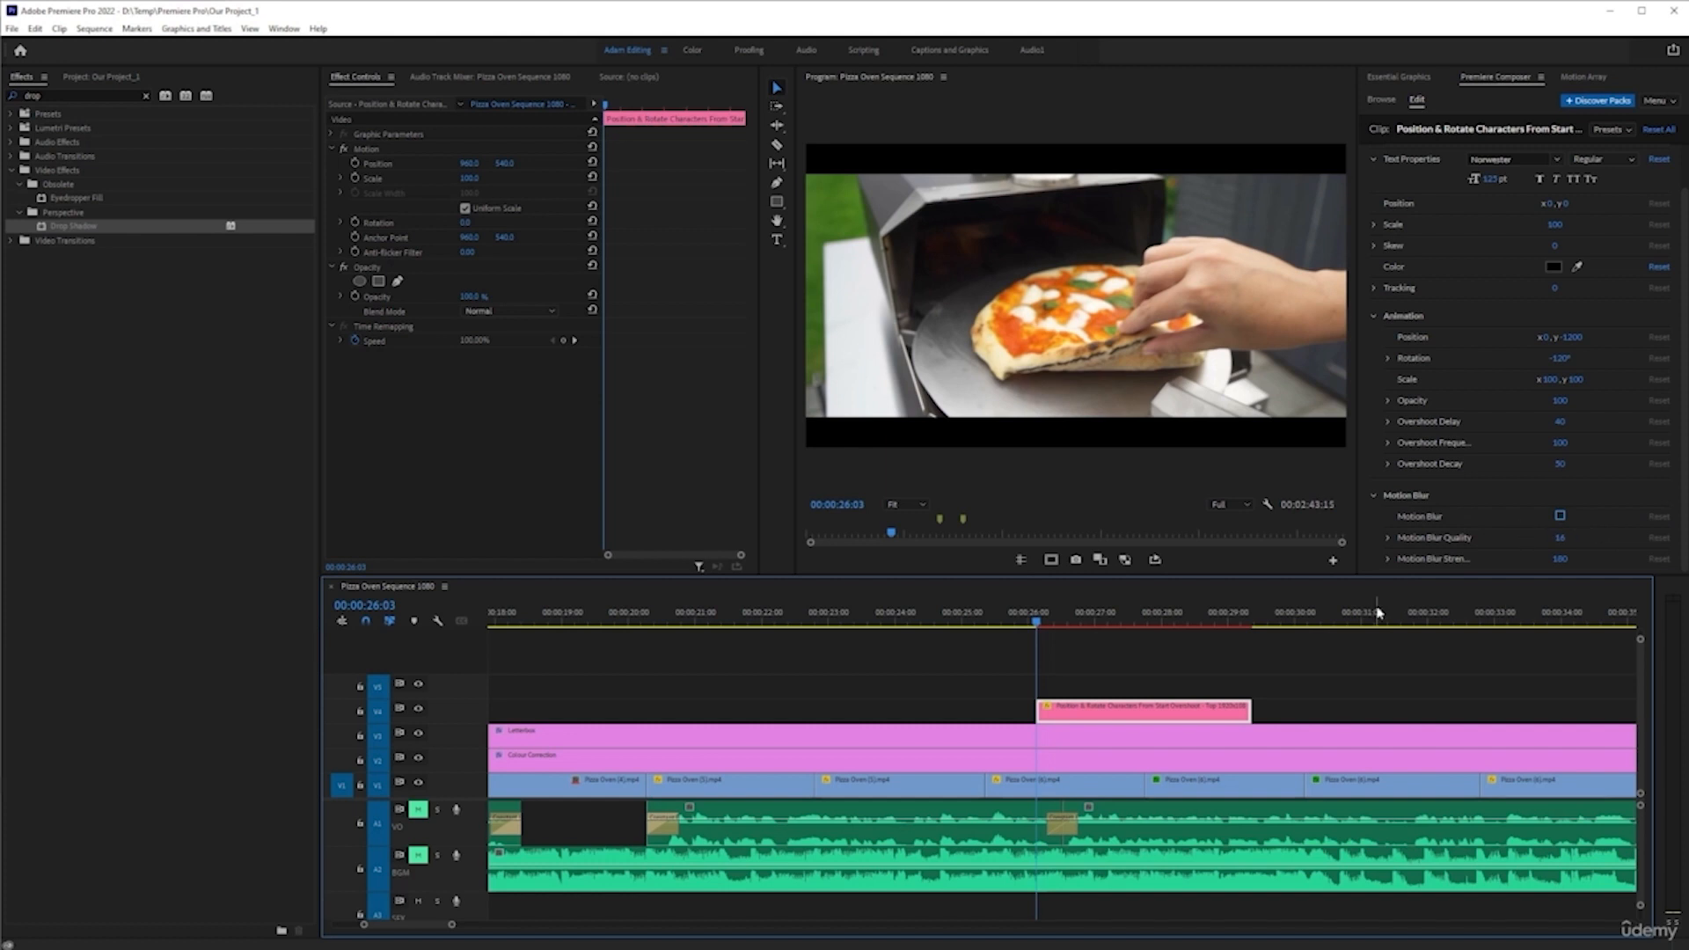
{"action": "key", "text": "space"}
{"action": "key", "text": "space"}
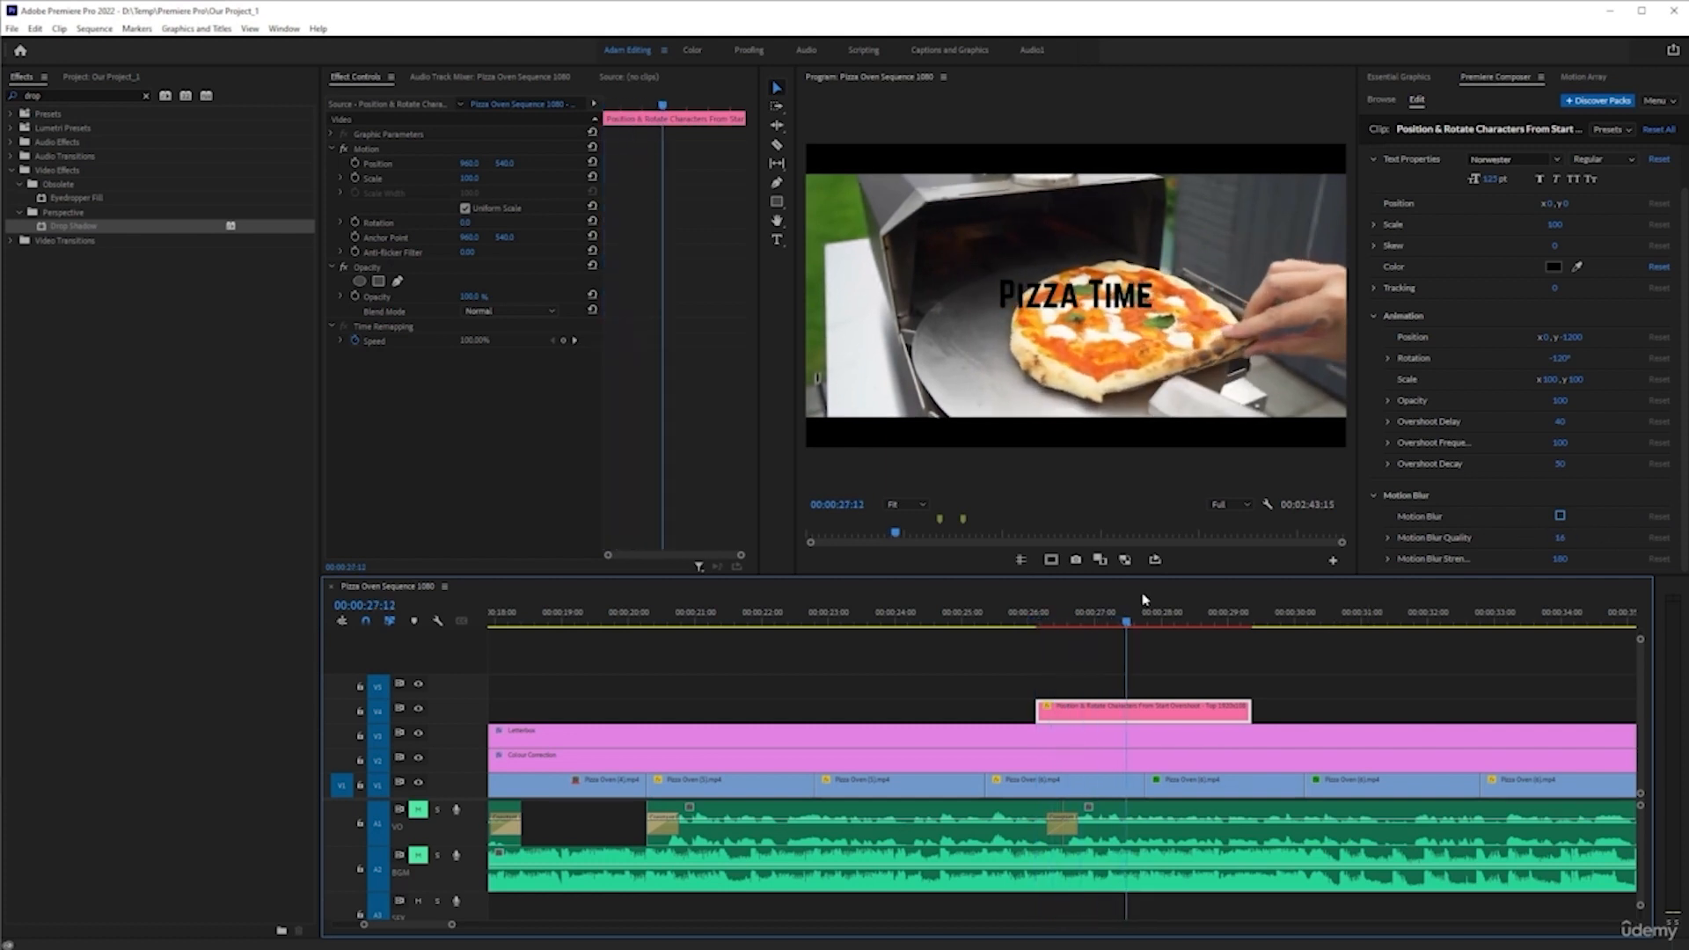
- Re-enable Motion Blur for the Pizza Time title and play the clip from its start at 00:00:26:03
{"action": "left_click", "coordinate": [1035, 625]}
{"action": "left_click", "coordinate": [1560, 515]}
{"action": "left_click", "coordinate": [1059, 720]}
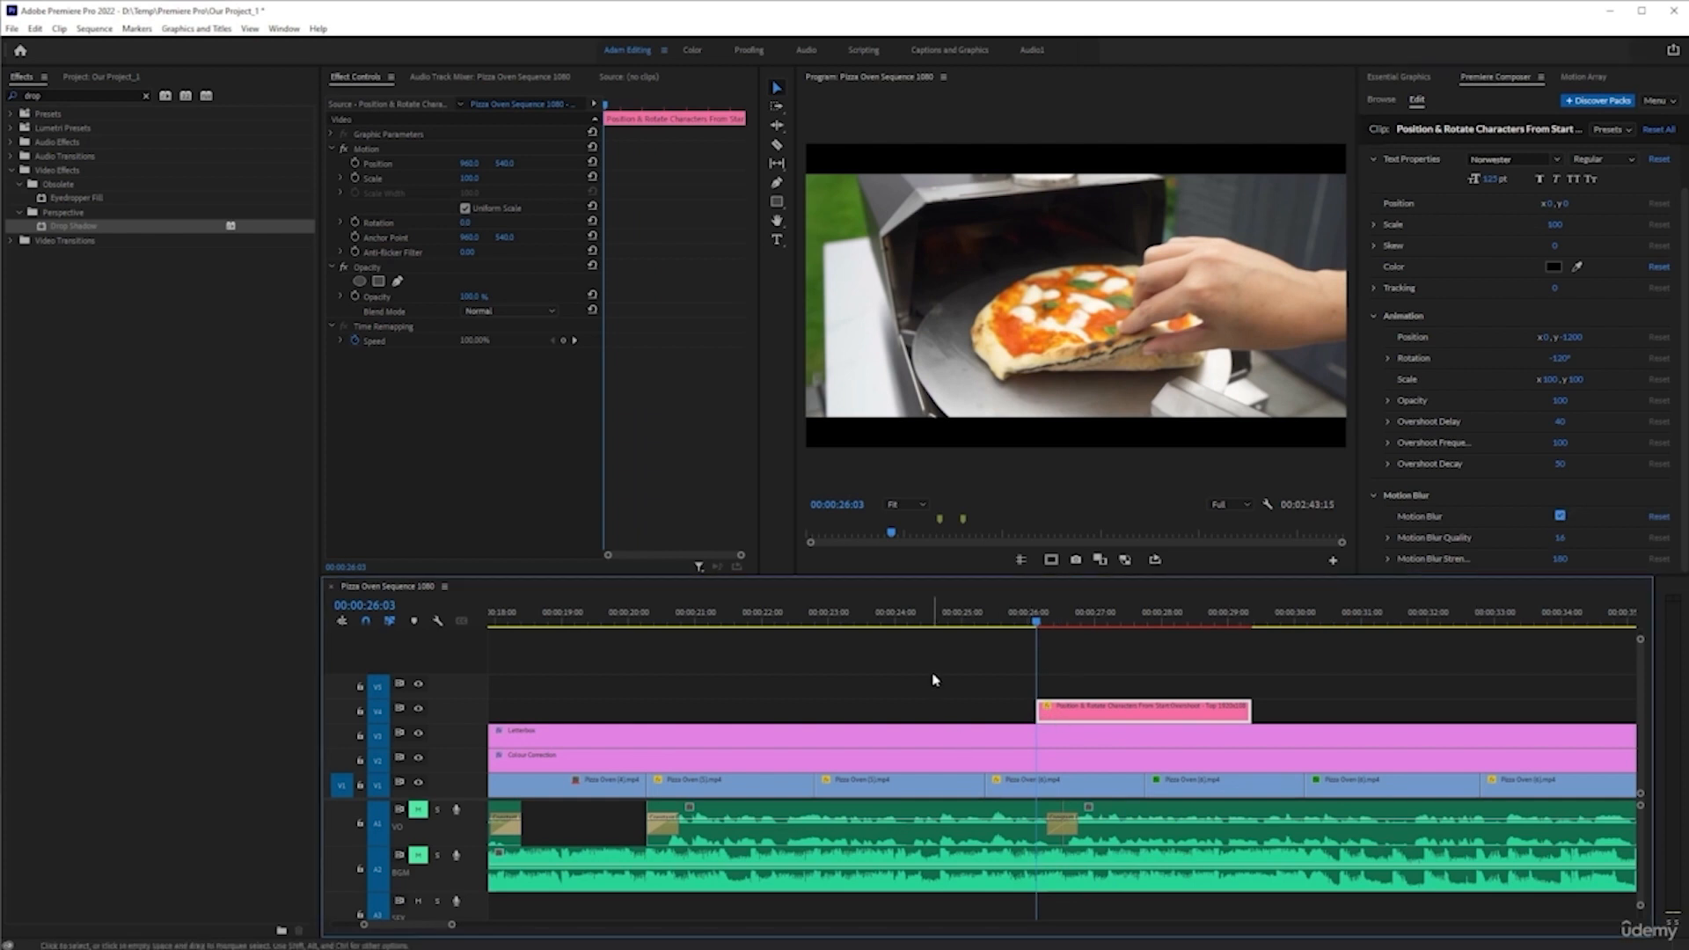
{"action": "key", "text": "space"}
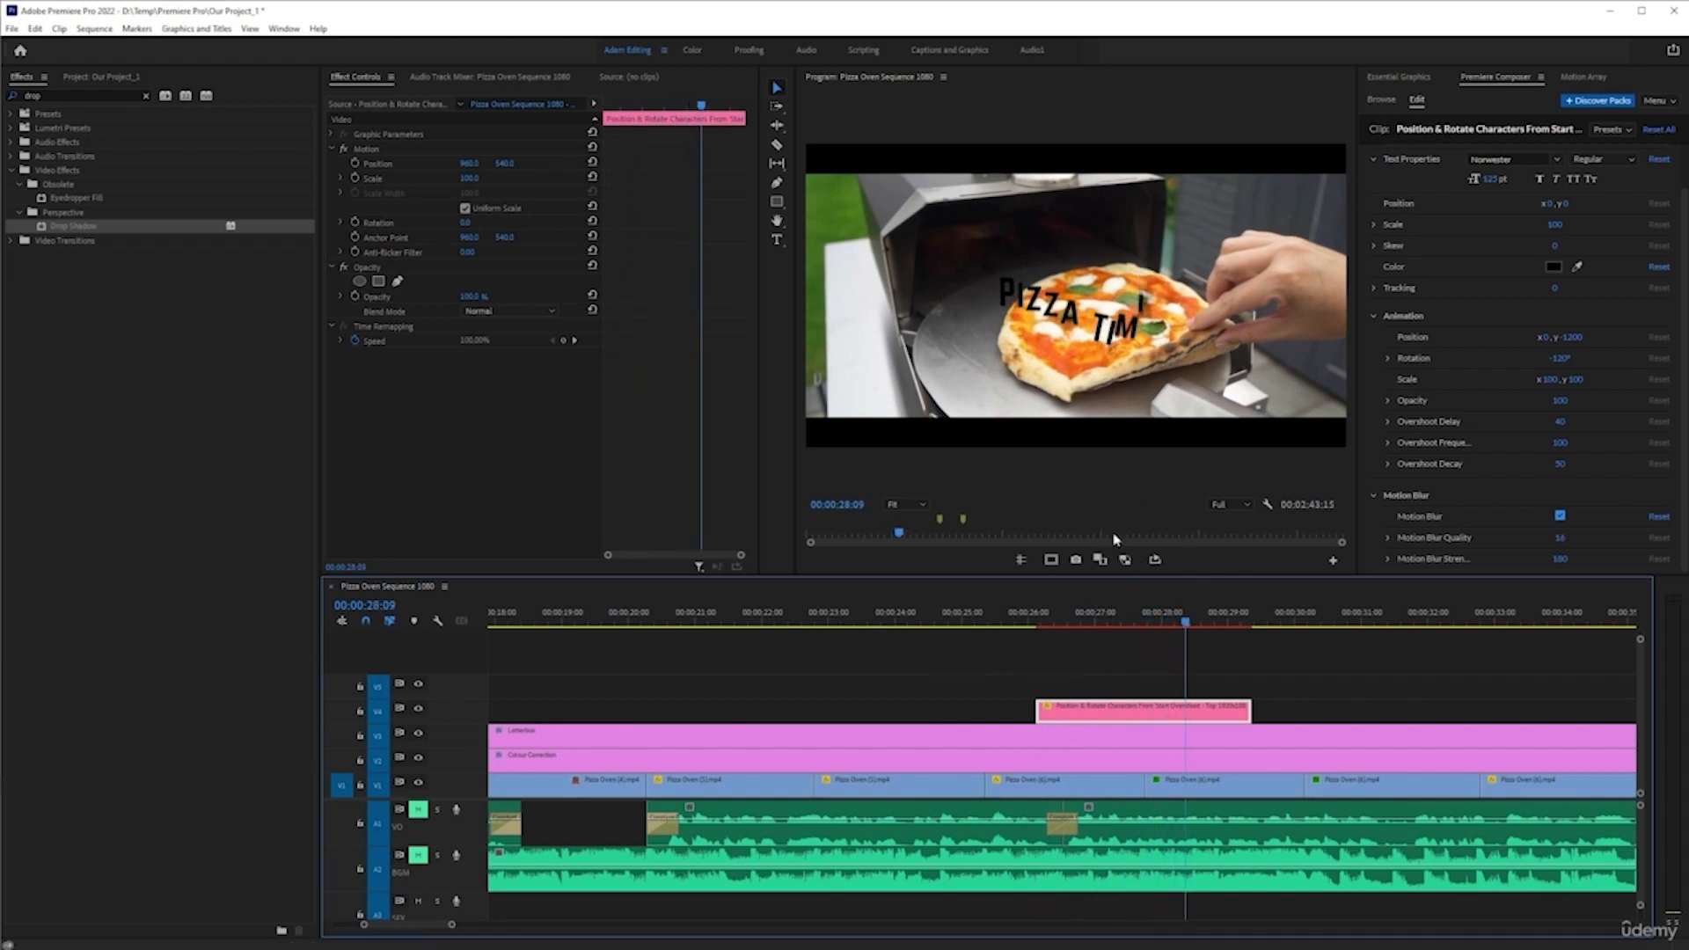
- Mark an in point at 00:00:25:13 and an out point at 00:00:29:23 around the title, and render that range
{"action": "left_click", "coordinate": [999, 623]}
{"action": "key", "text": "i"}
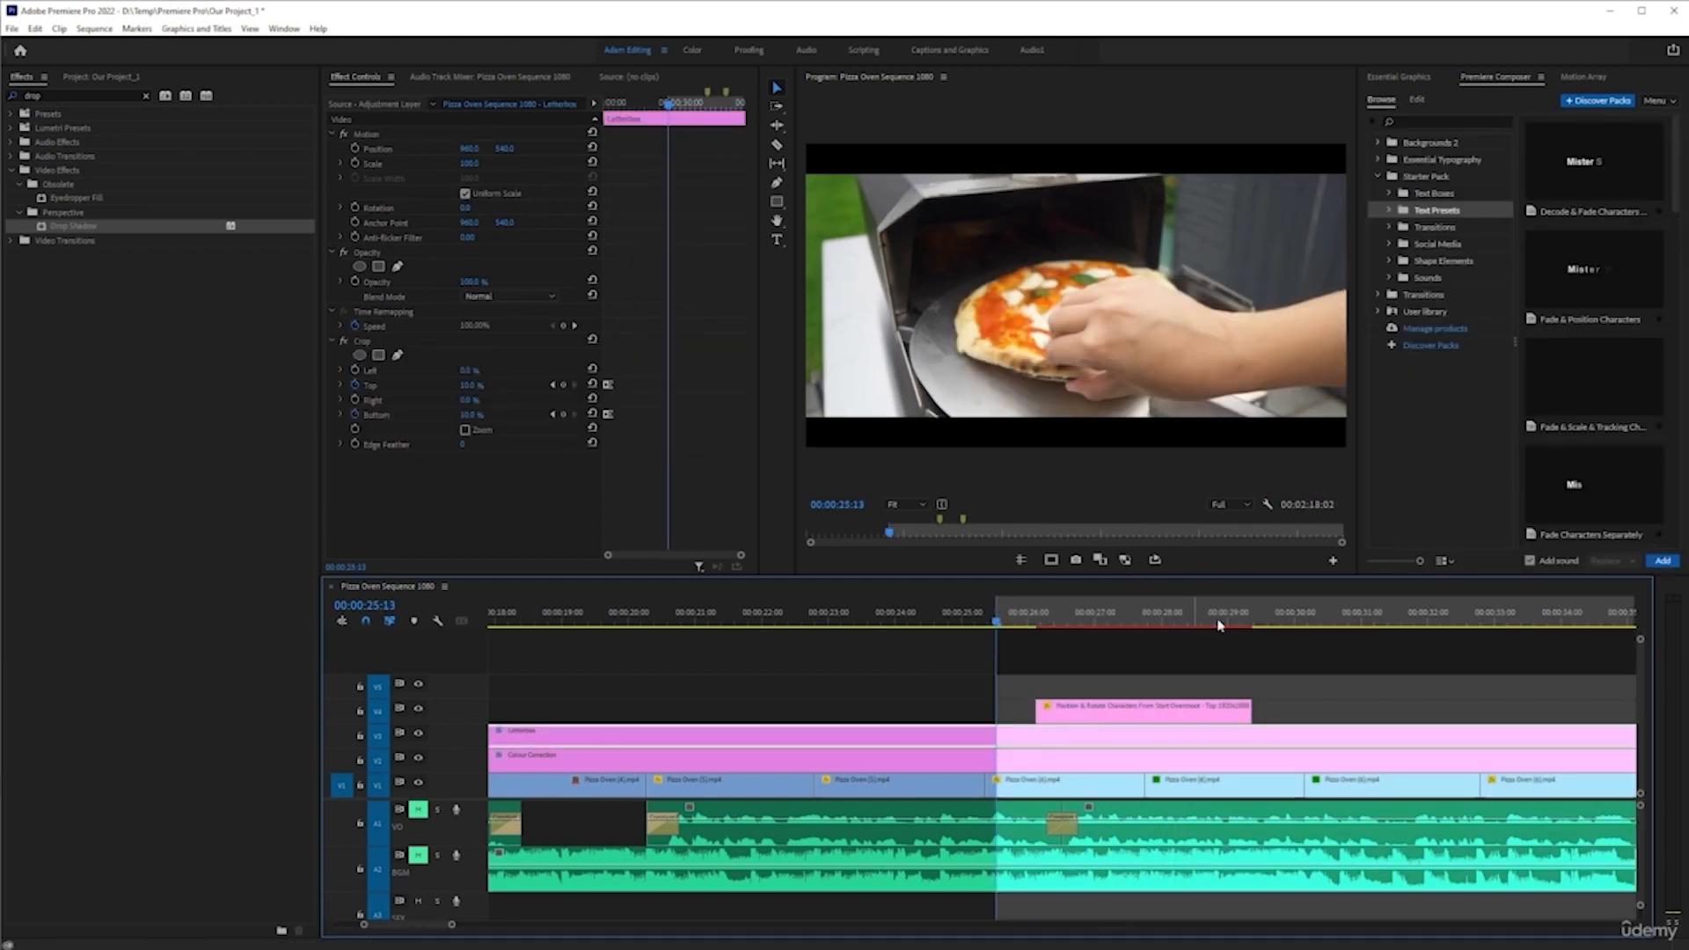
{"action": "key", "text": "o"}
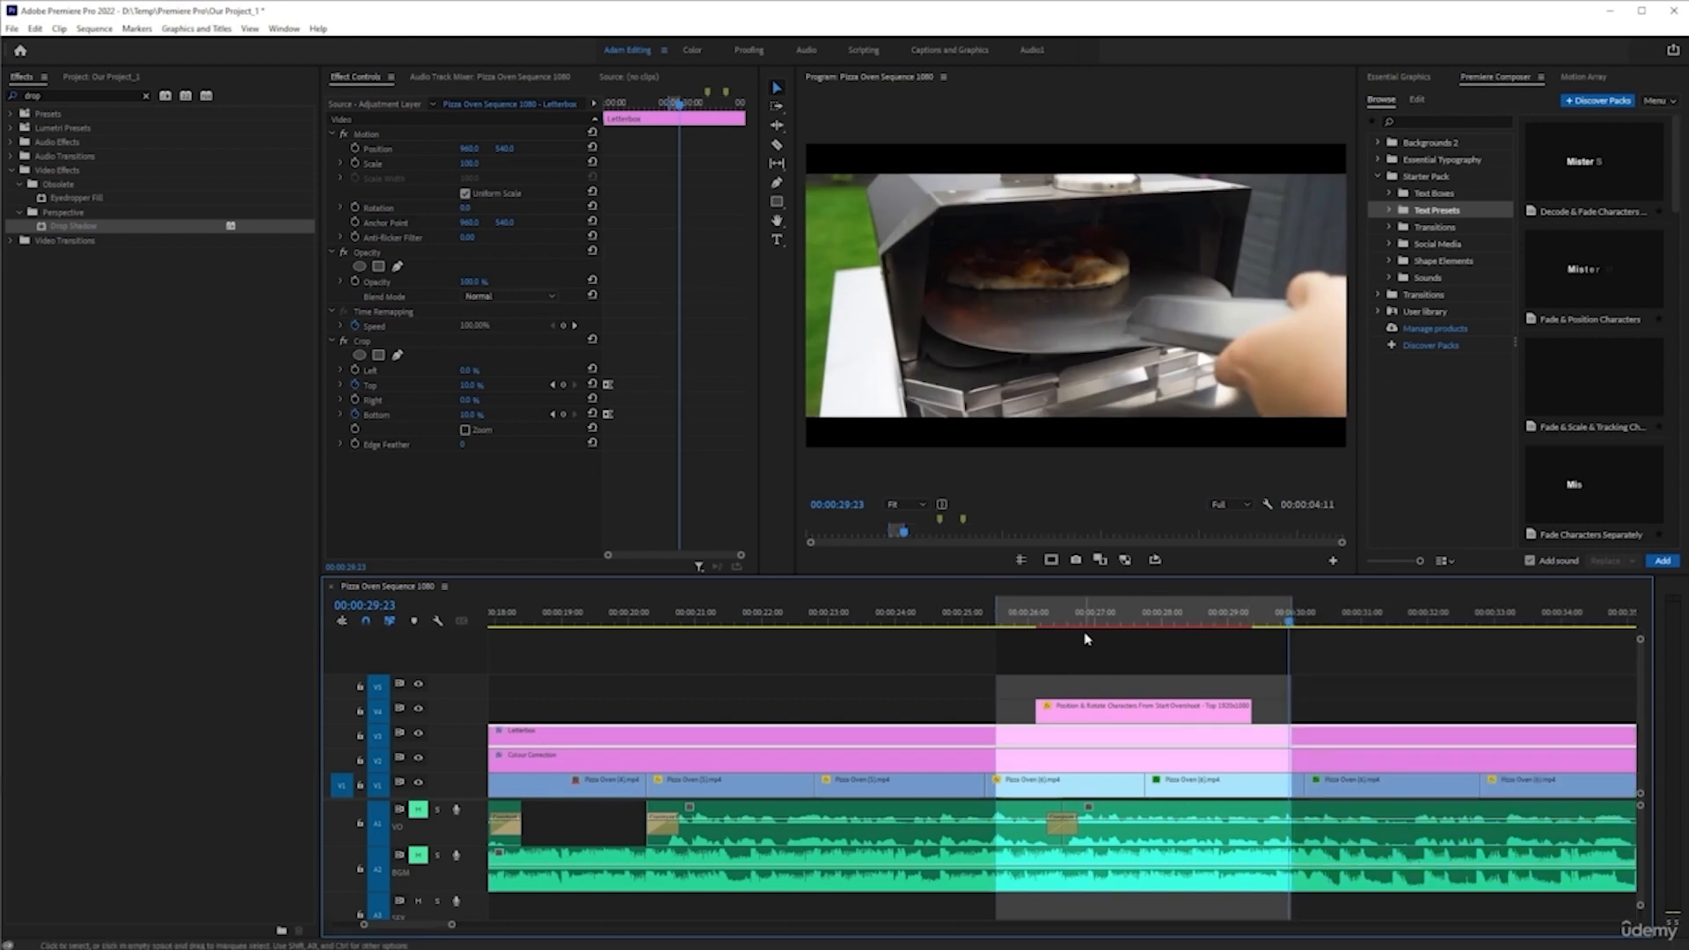
{"action": "key", "text": "Return"}
- Play back the rendered title section twice to review the motion blur, and park the playhead at 00:00:27:19
{"action": "left_click", "coordinate": [1017, 619]}
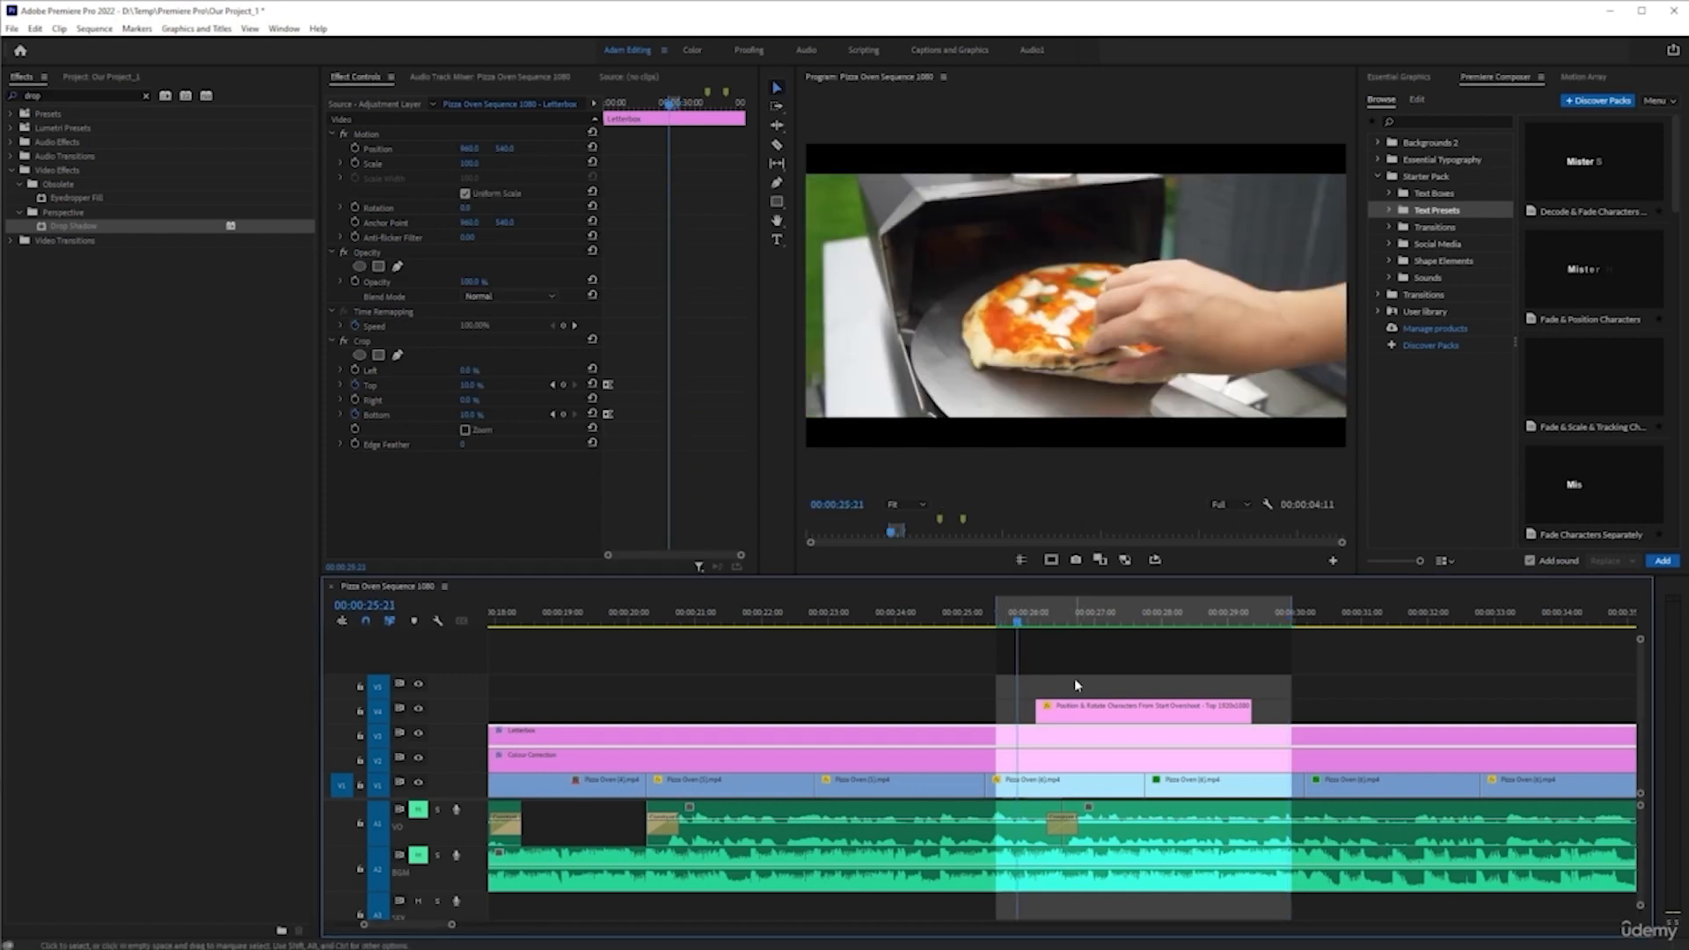
{"action": "key", "text": "space"}
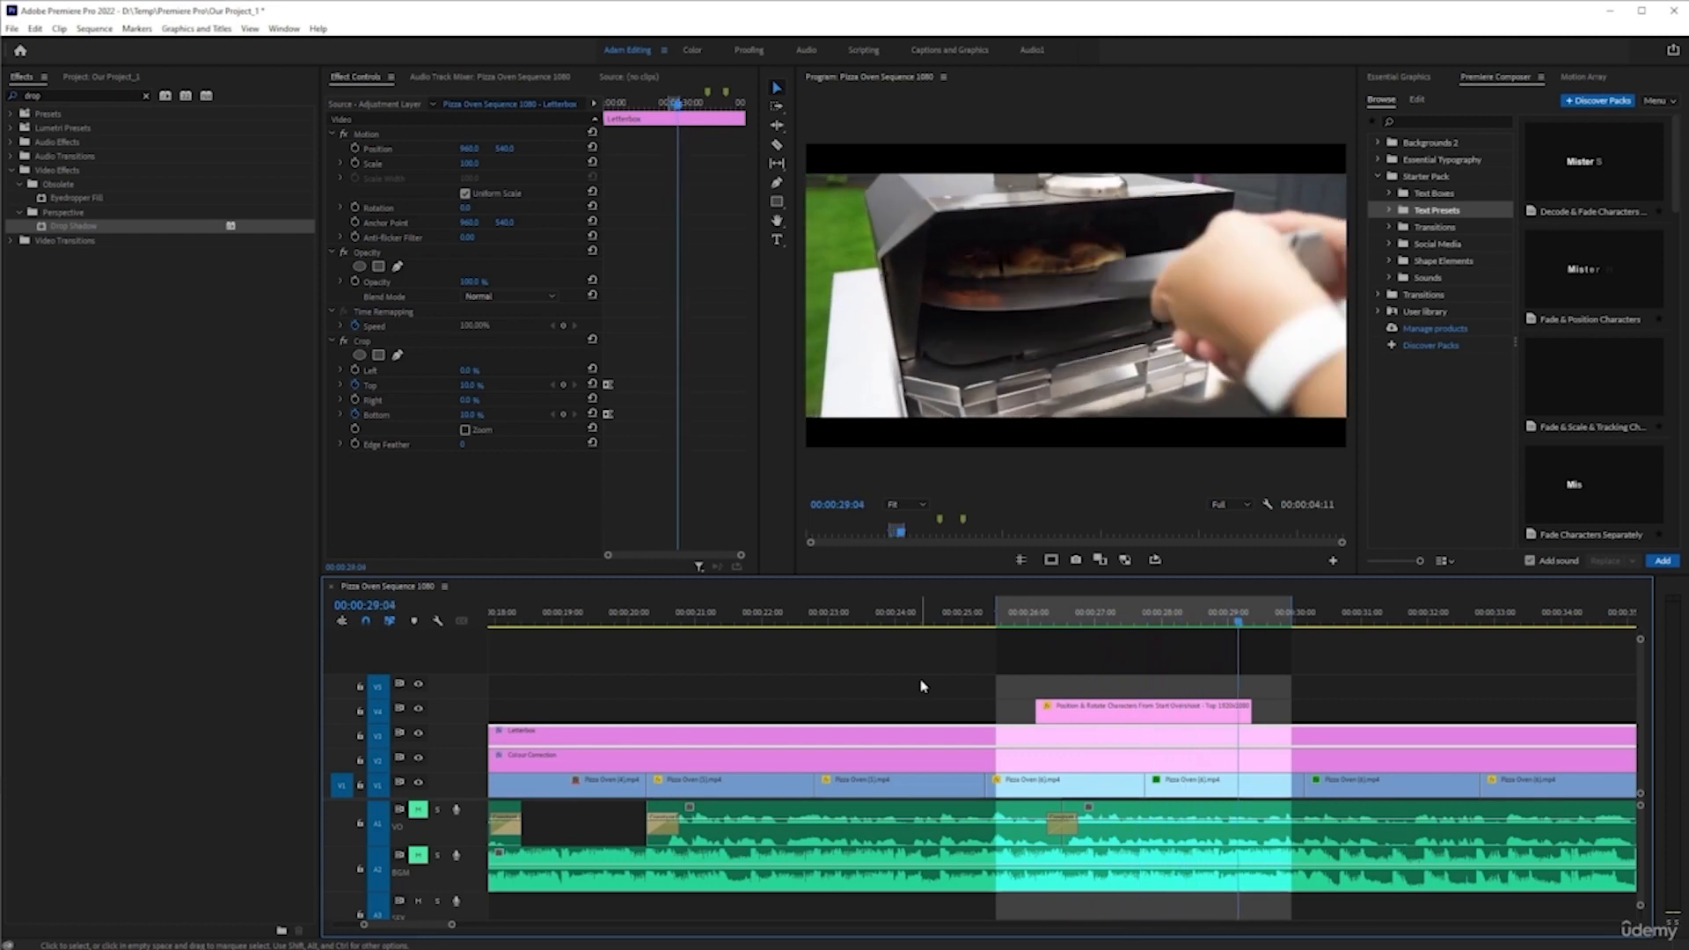
{"action": "key", "text": "space"}
{"action": "left_click", "coordinate": [1143, 622]}
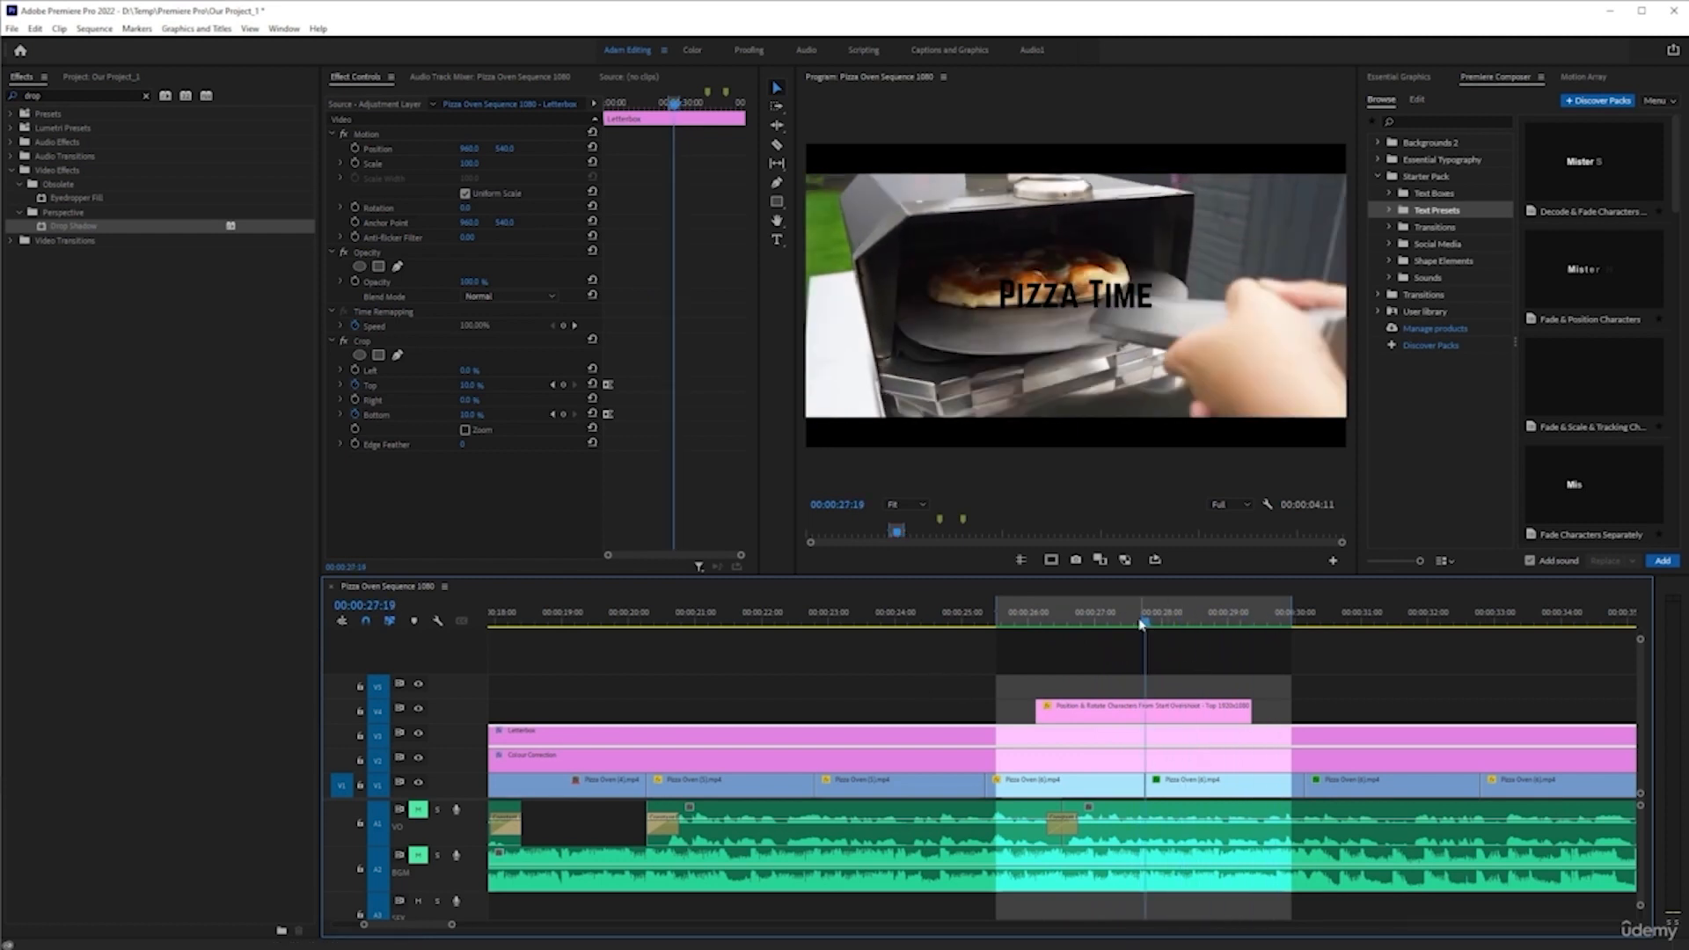
{"action": "left_click", "coordinate": [1045, 621]}
{"action": "key", "text": "space"}
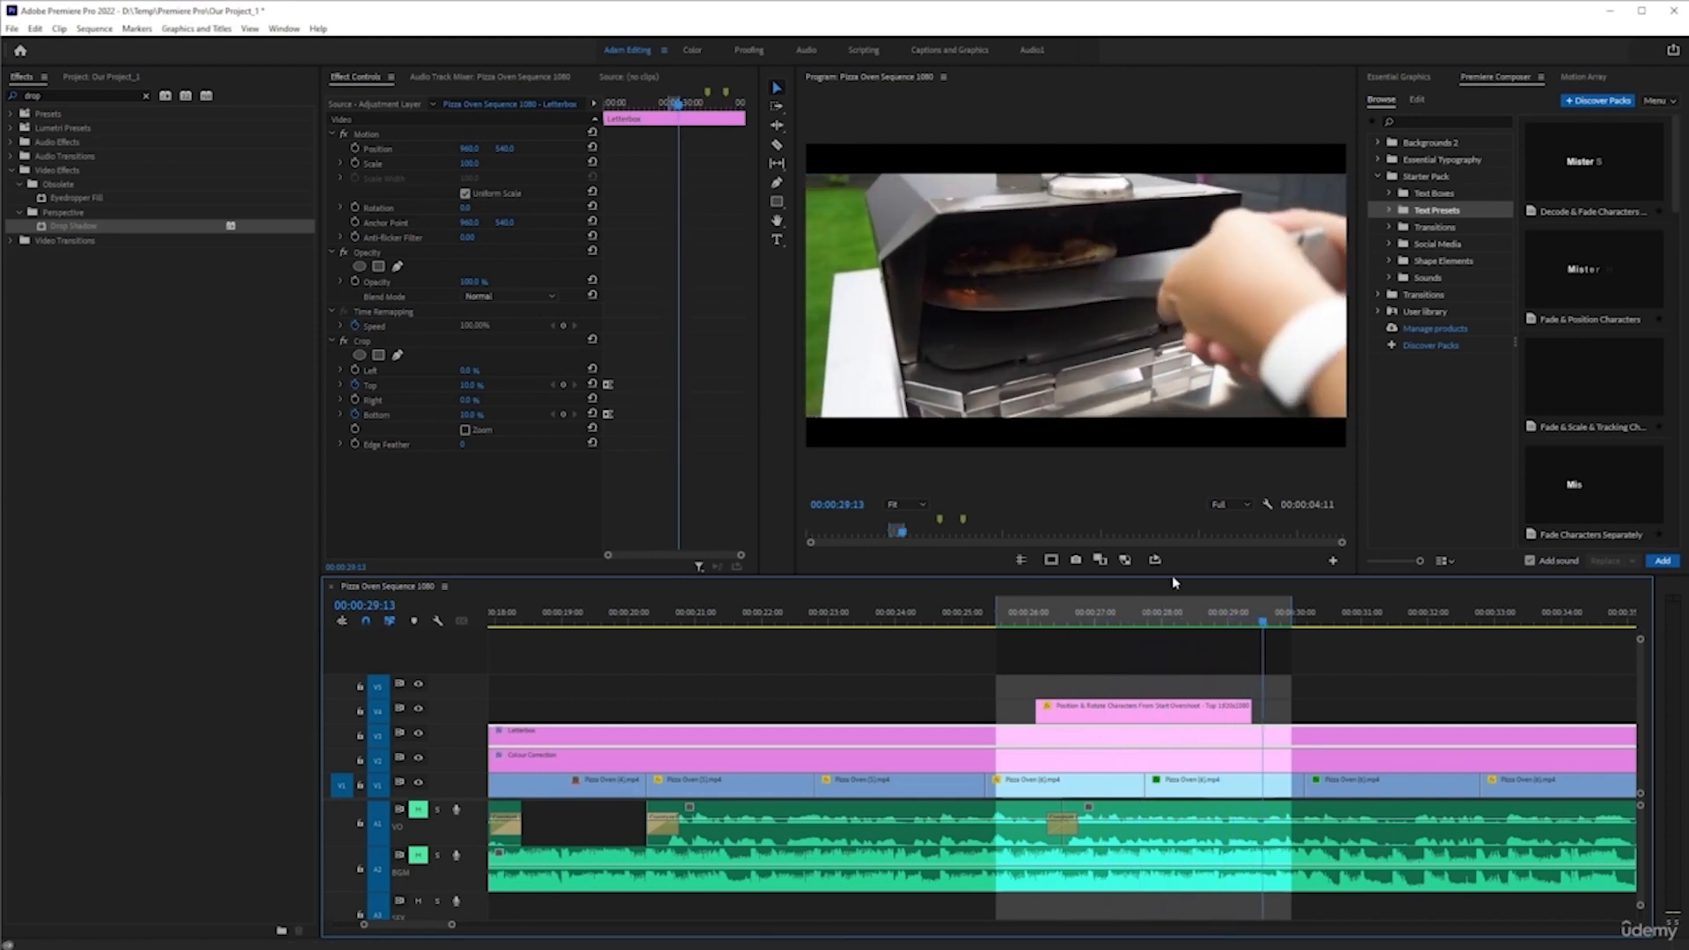
{"action": "left_click", "coordinate": [1150, 616]}
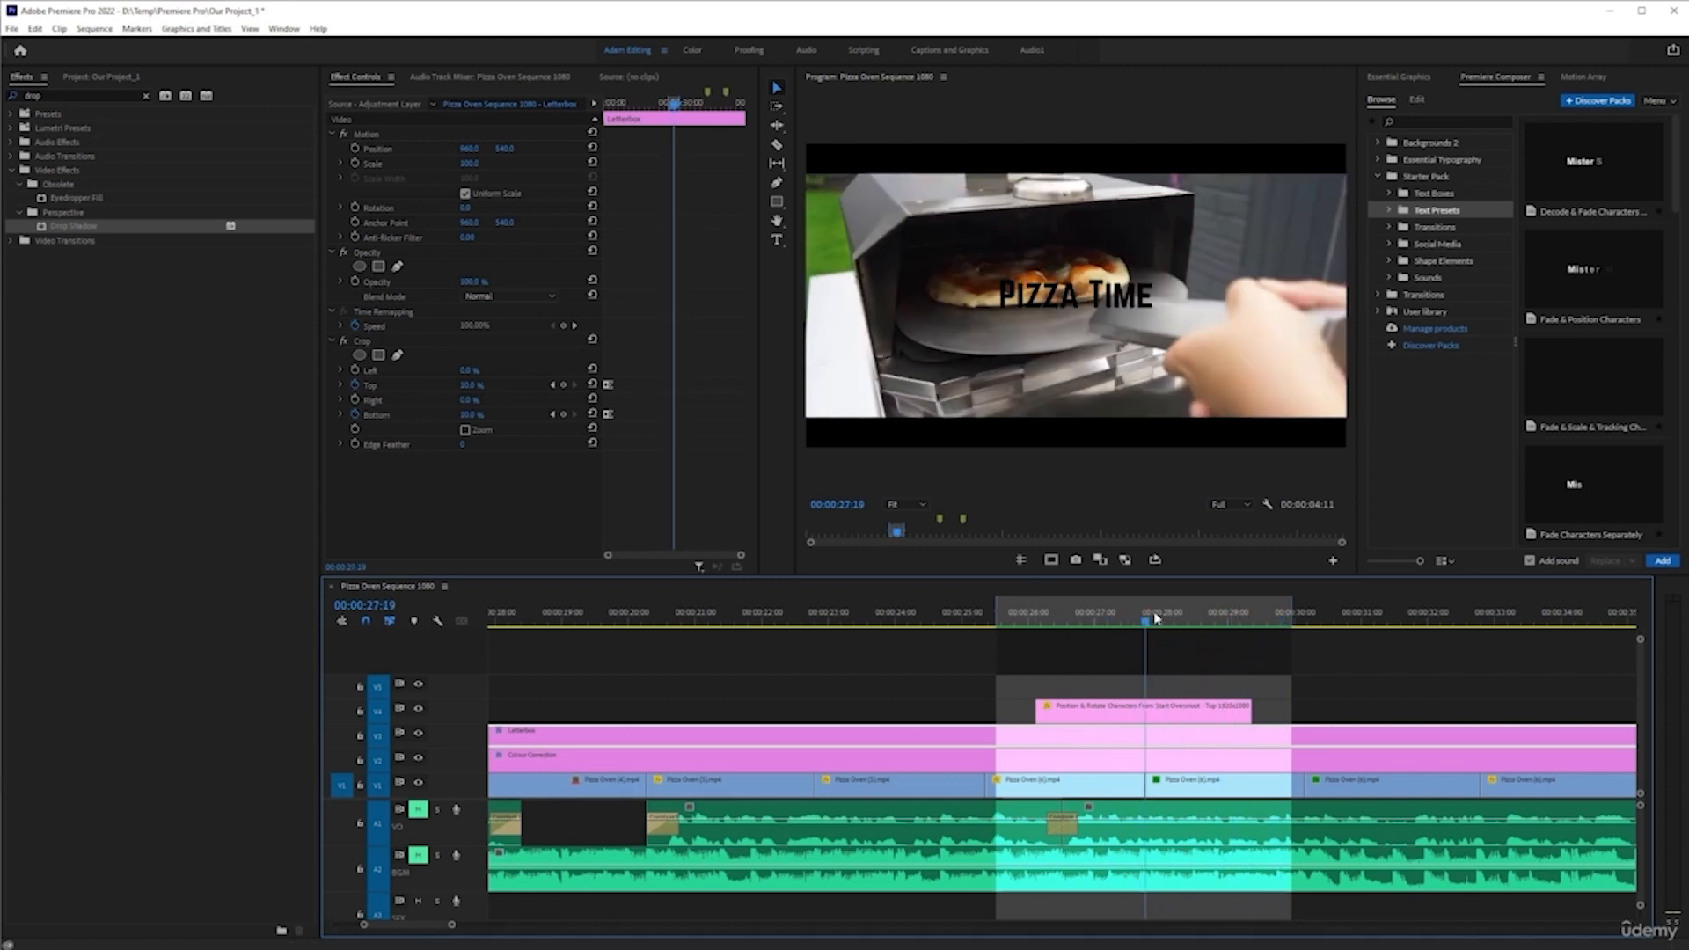
- Delete the Pizza Time title clip from the timeline and clear the sequence's in and out points
{"action": "left_click", "coordinate": [1149, 711]}
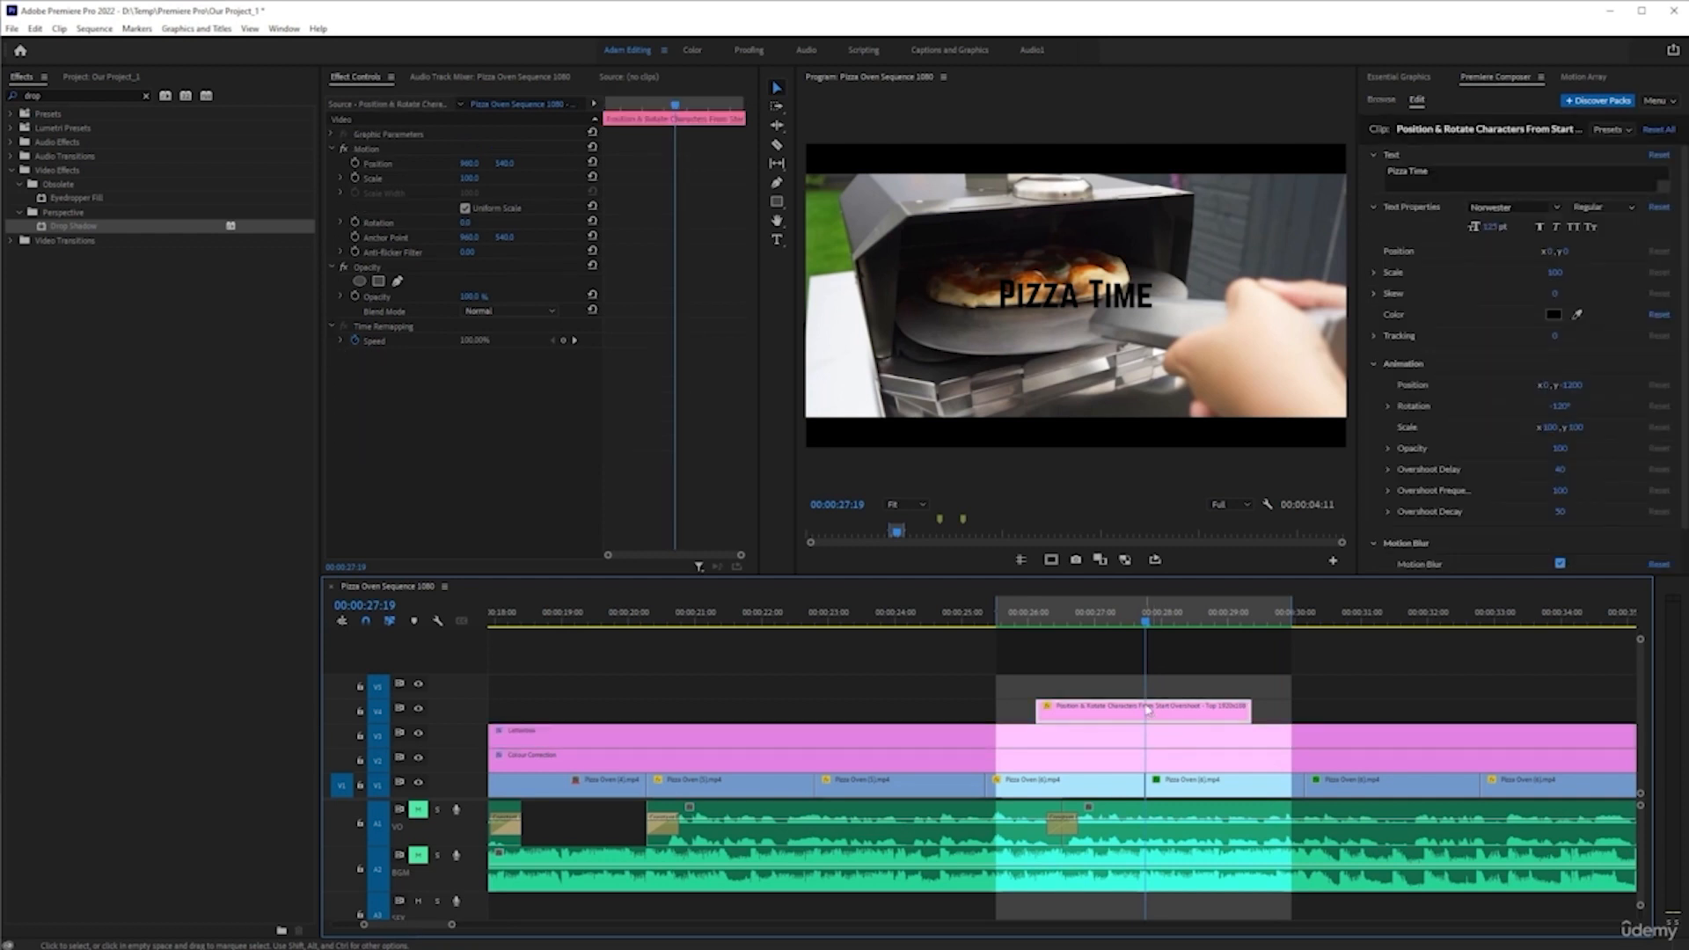
{"action": "key", "text": "Delete"}
{"action": "right_click", "coordinate": [1134, 617]}
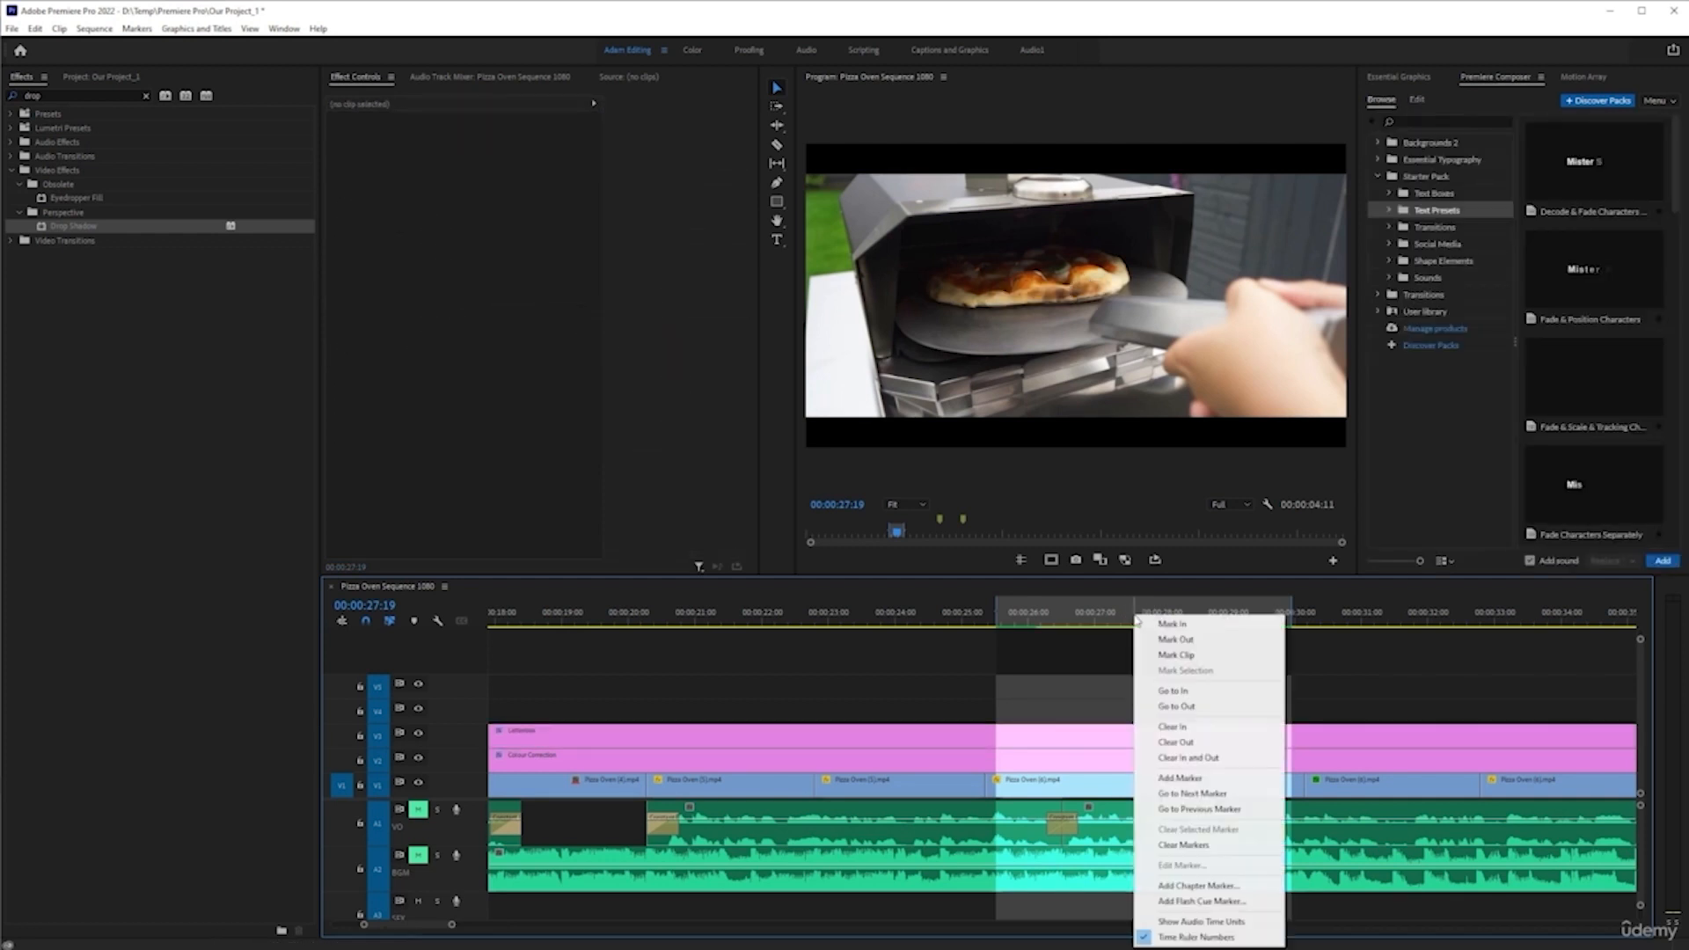
{"action": "left_click", "coordinate": [1218, 759]}
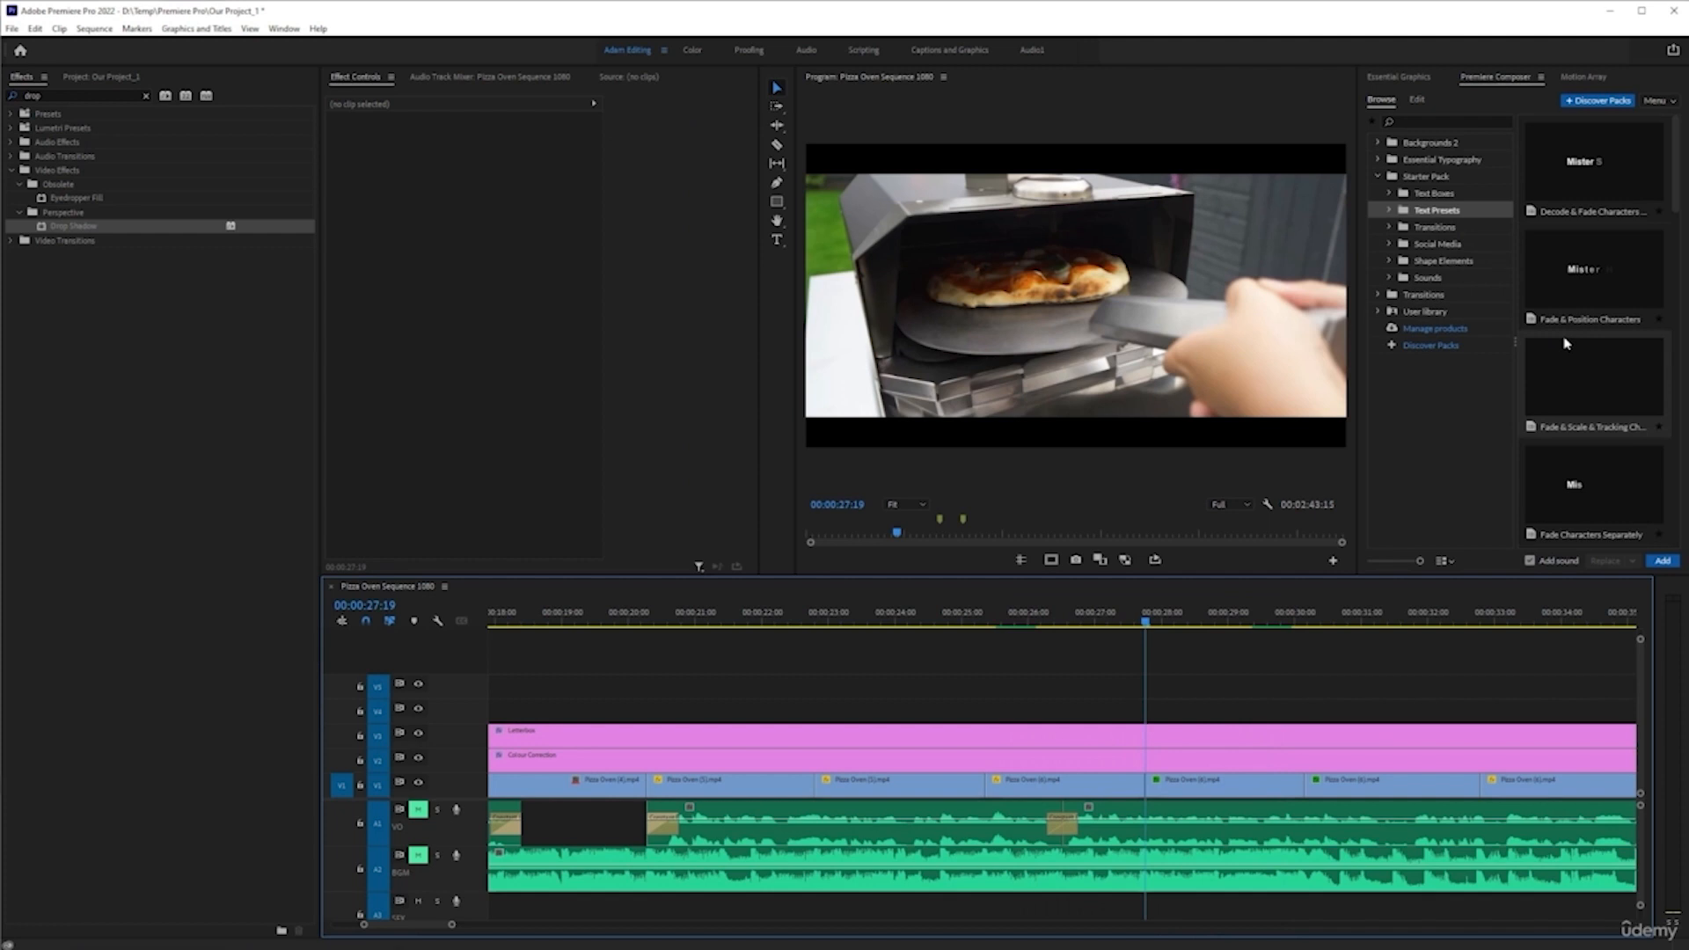
- Maximize the Premiere Composer panel and expand the Starter Pack's Transitions folder to browse its presets
{"action": "key", "text": "grave"}
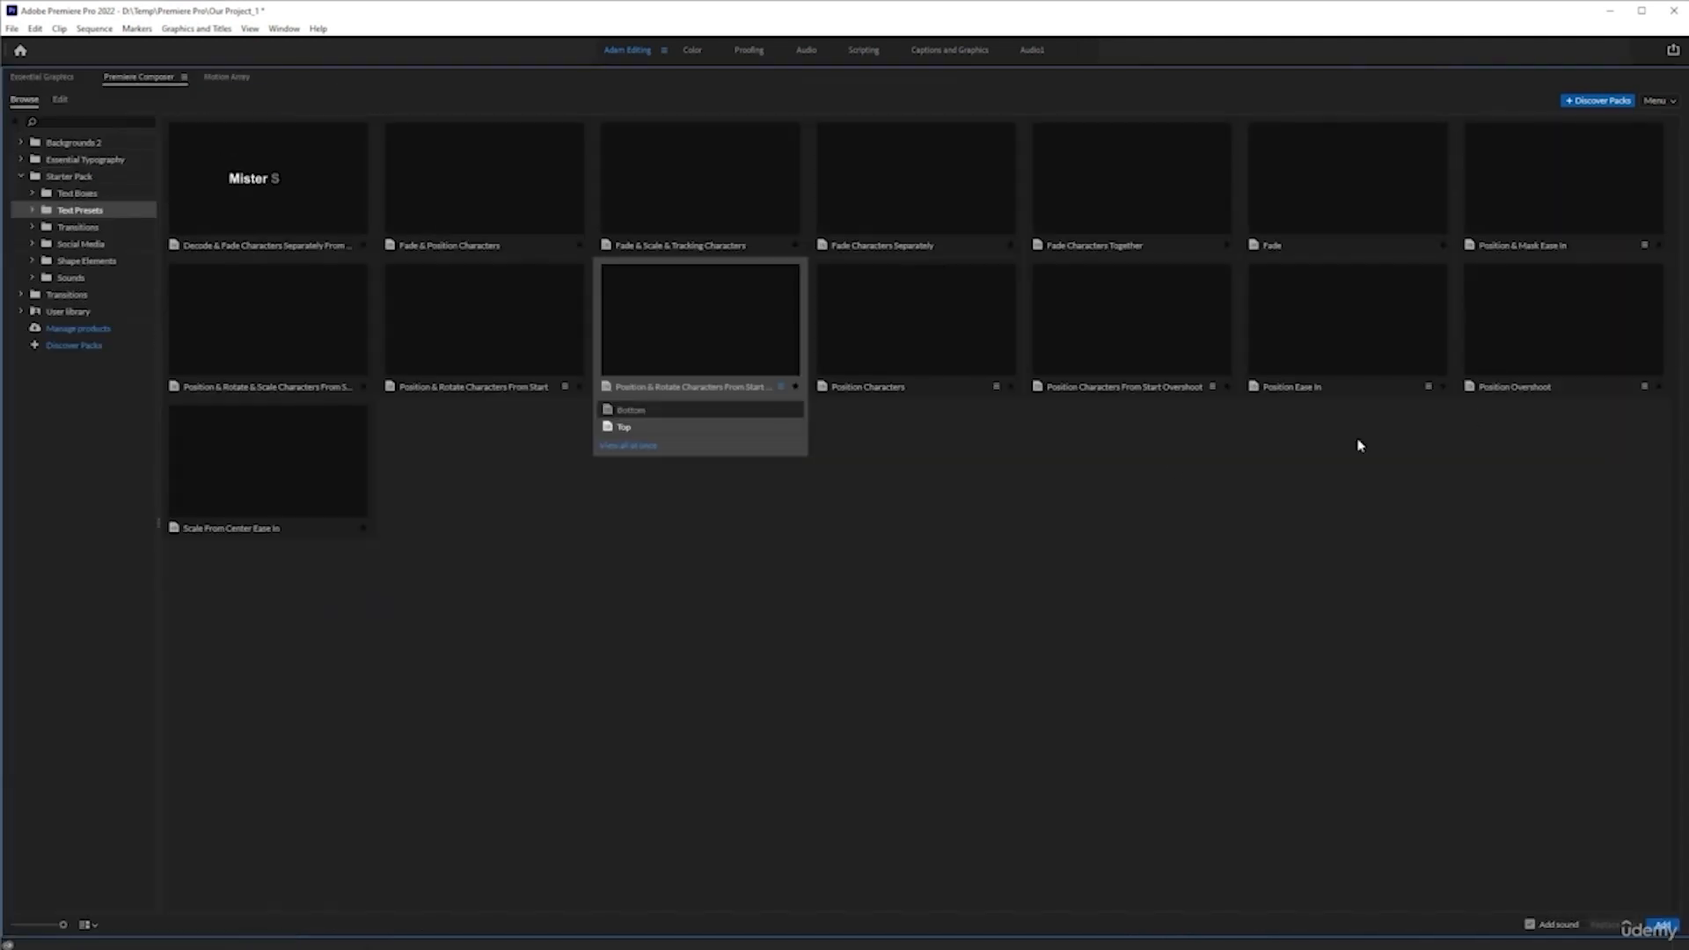
{"action": "left_click", "coordinate": [57, 181]}
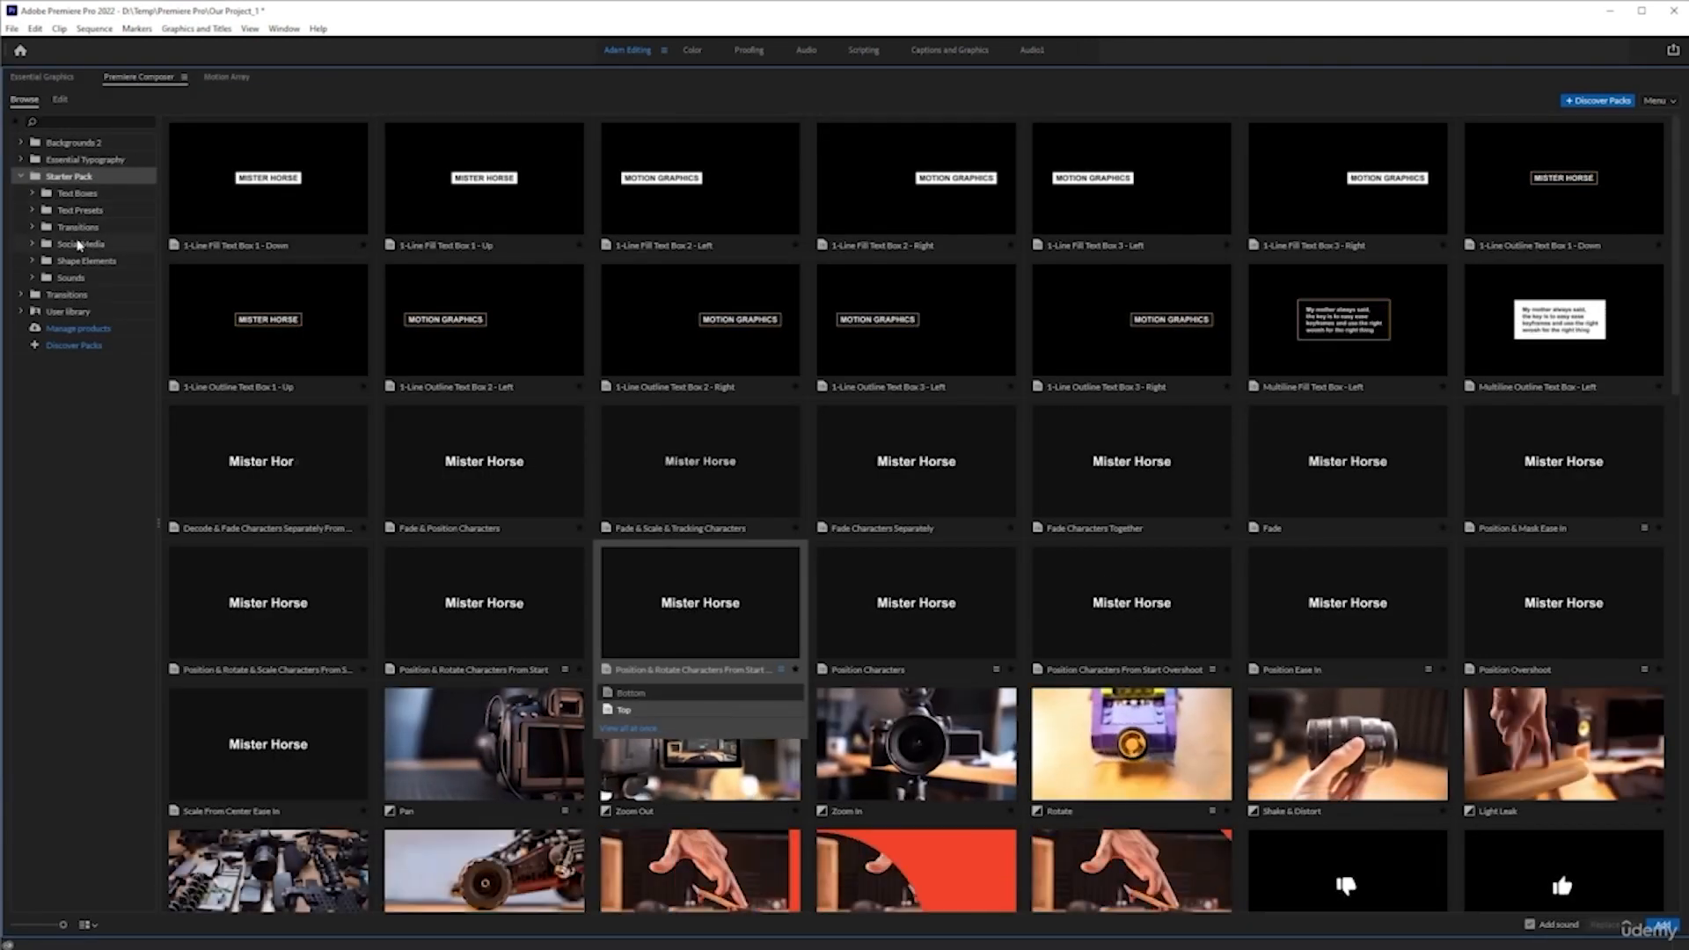
{"action": "left_click", "coordinate": [78, 229]}
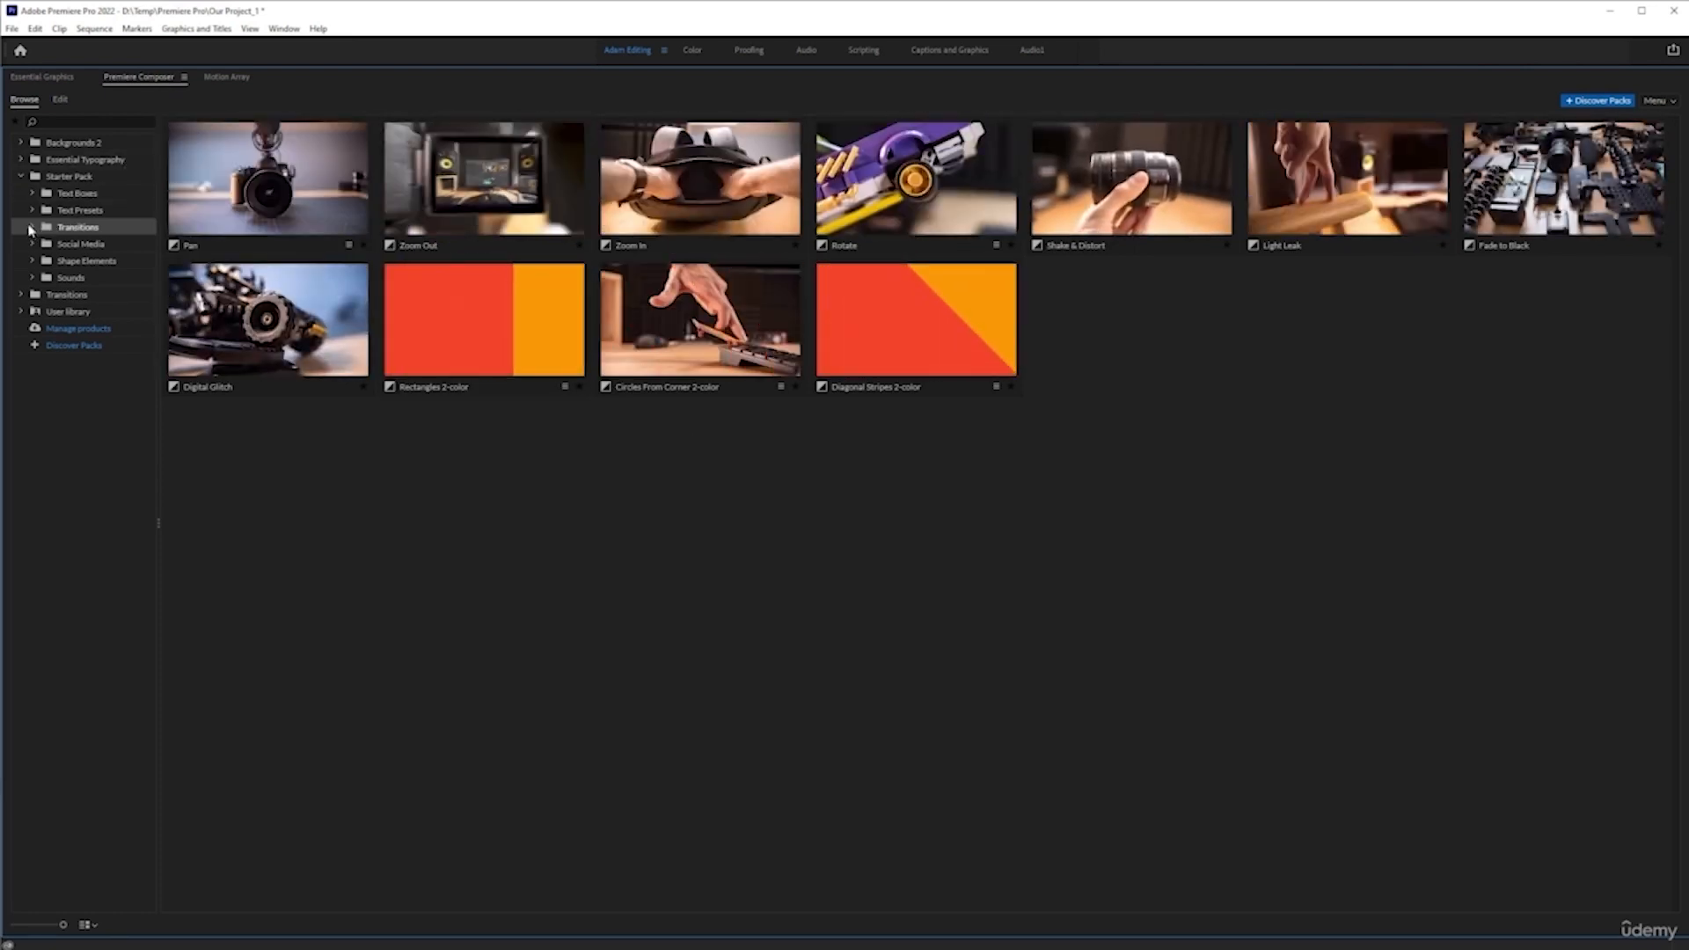
{"action": "key", "text": "Right"}
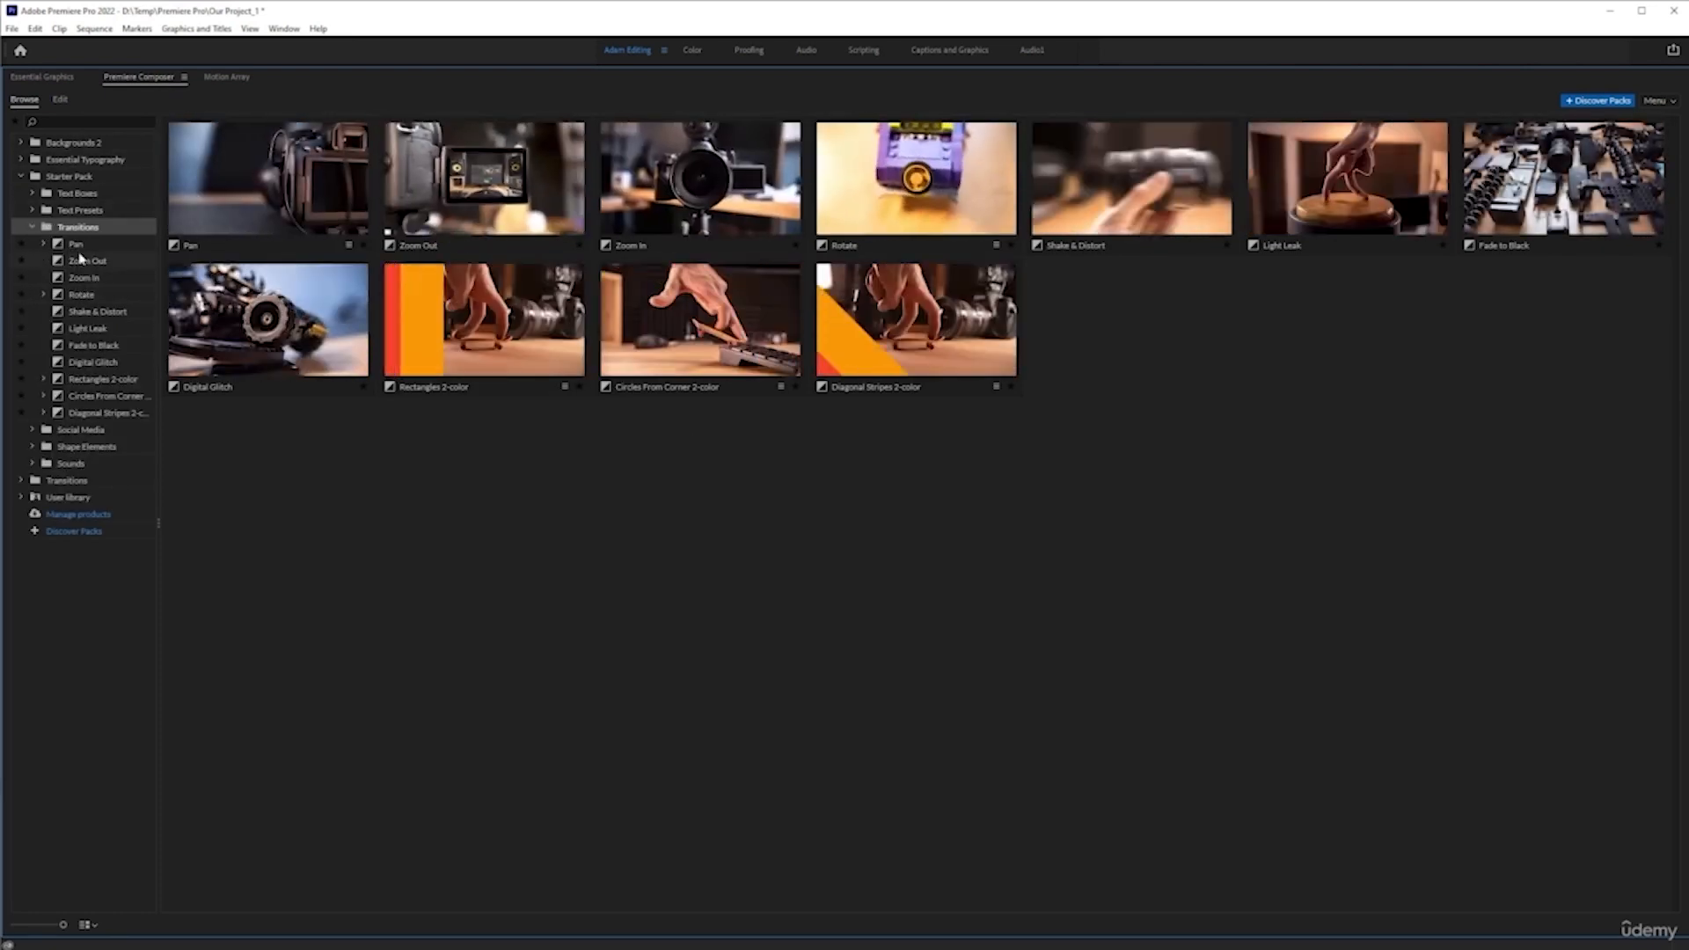
- Preview the Starter Pack transitions Pan, Zoom Out, Zoom In, Rotate with its CCW and CW variants, and Shake & Distort
{"action": "left_click", "coordinate": [77, 247]}
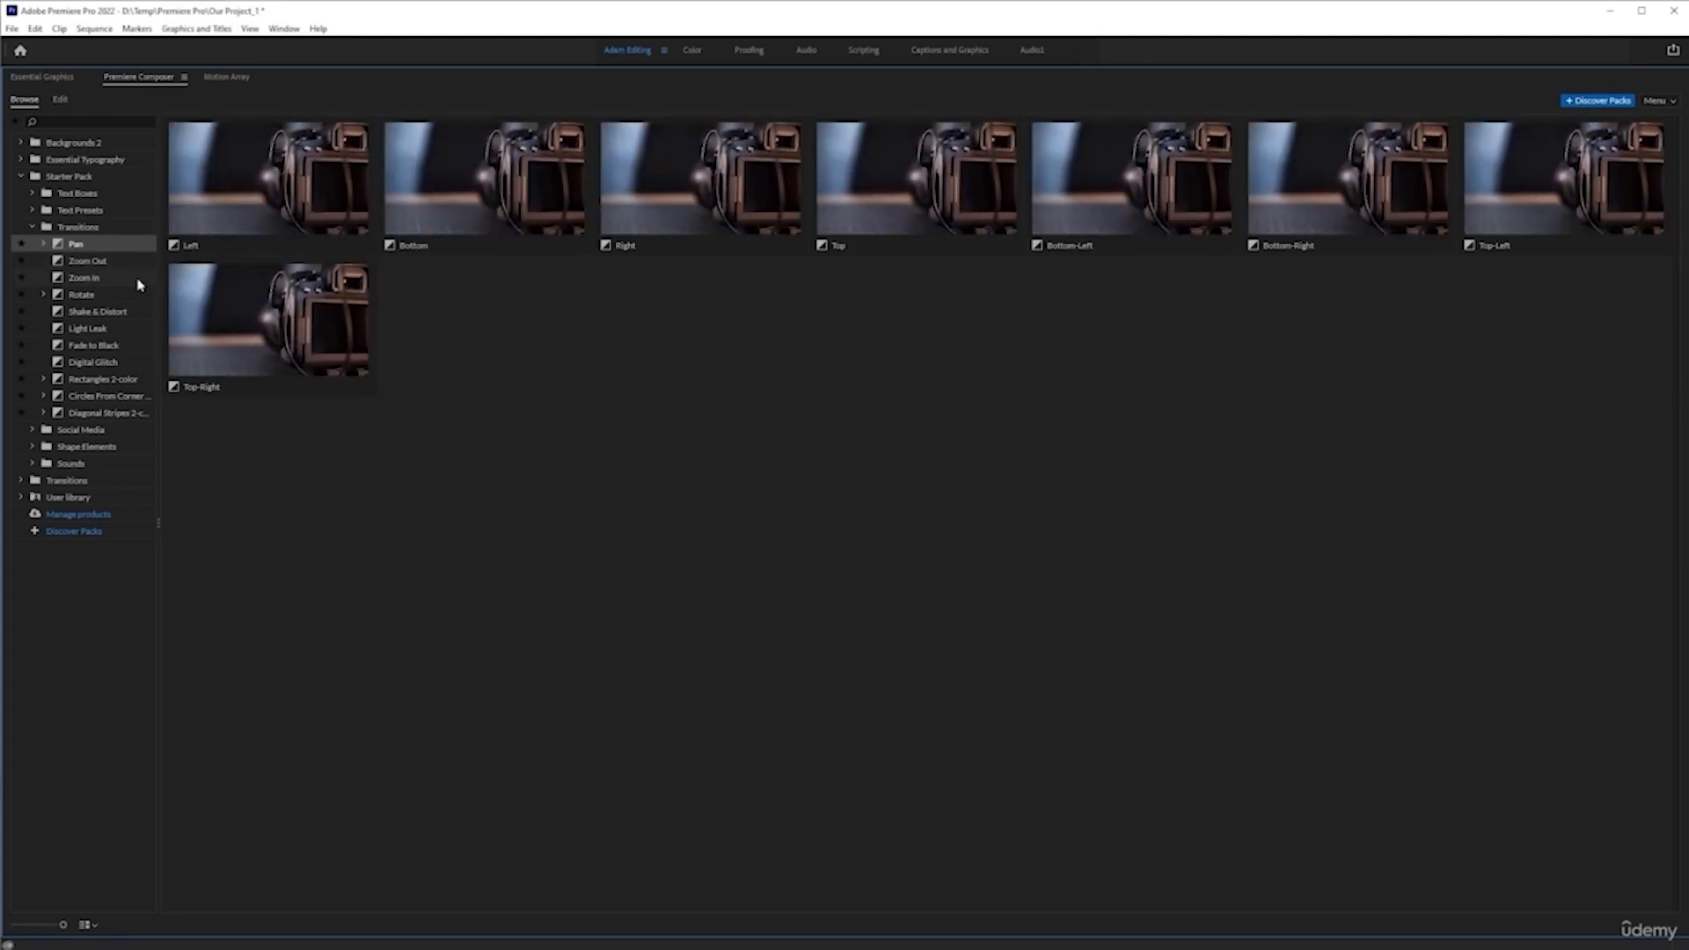
{"action": "left_click", "coordinate": [88, 262]}
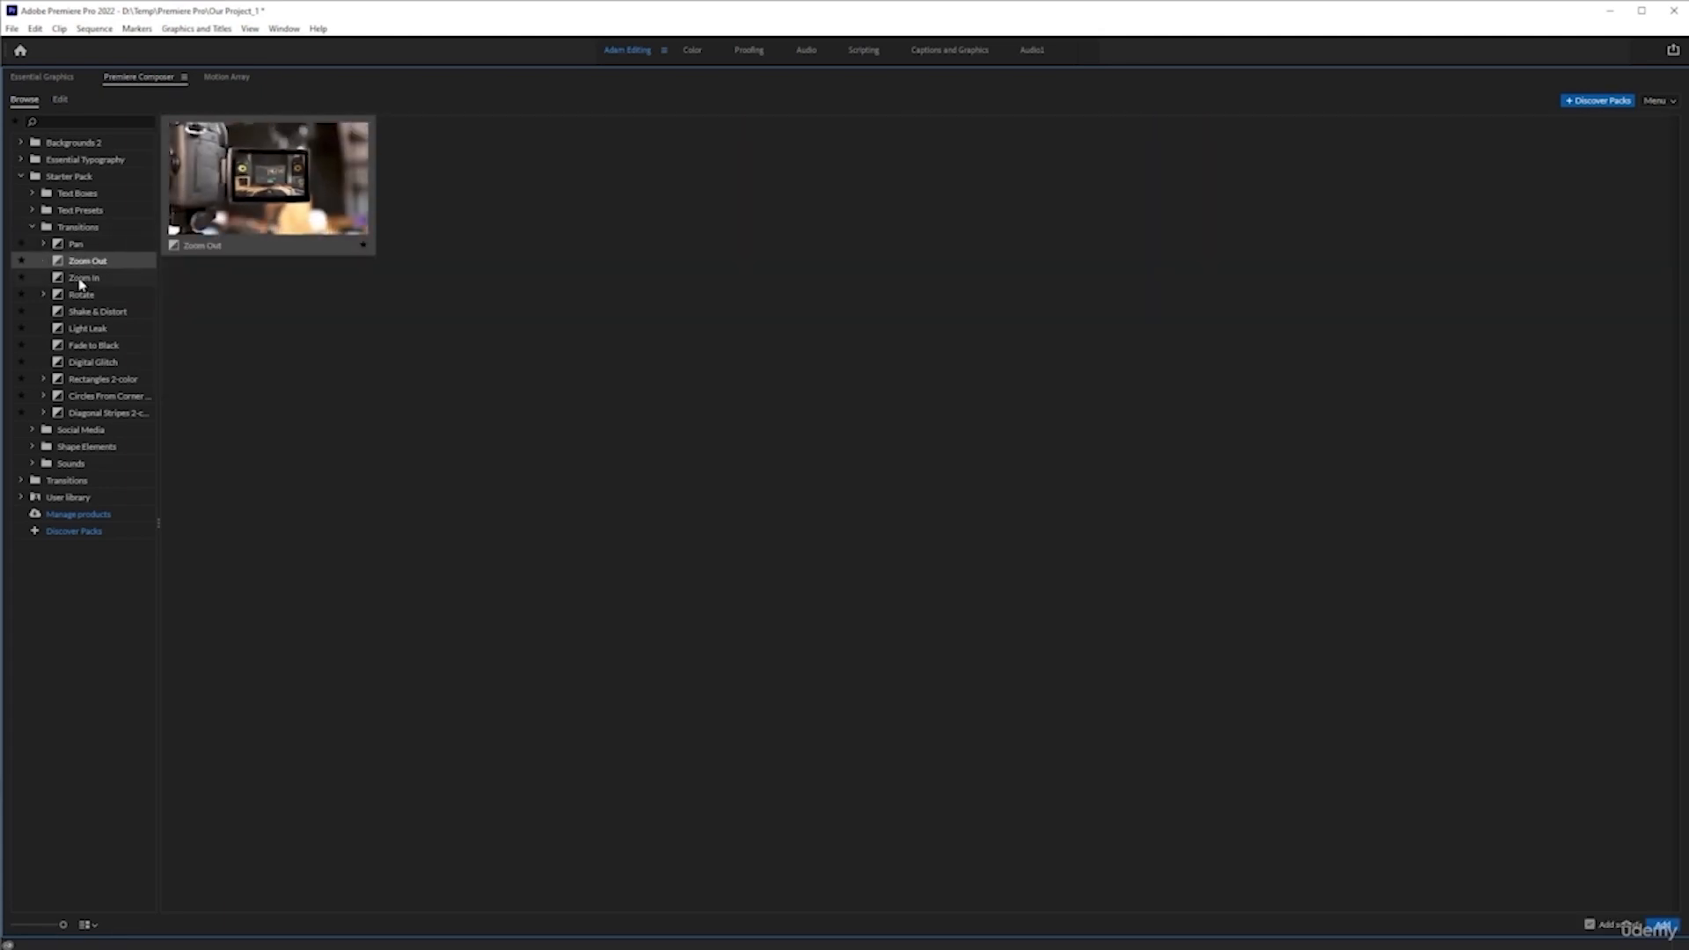
{"action": "left_click", "coordinate": [82, 280]}
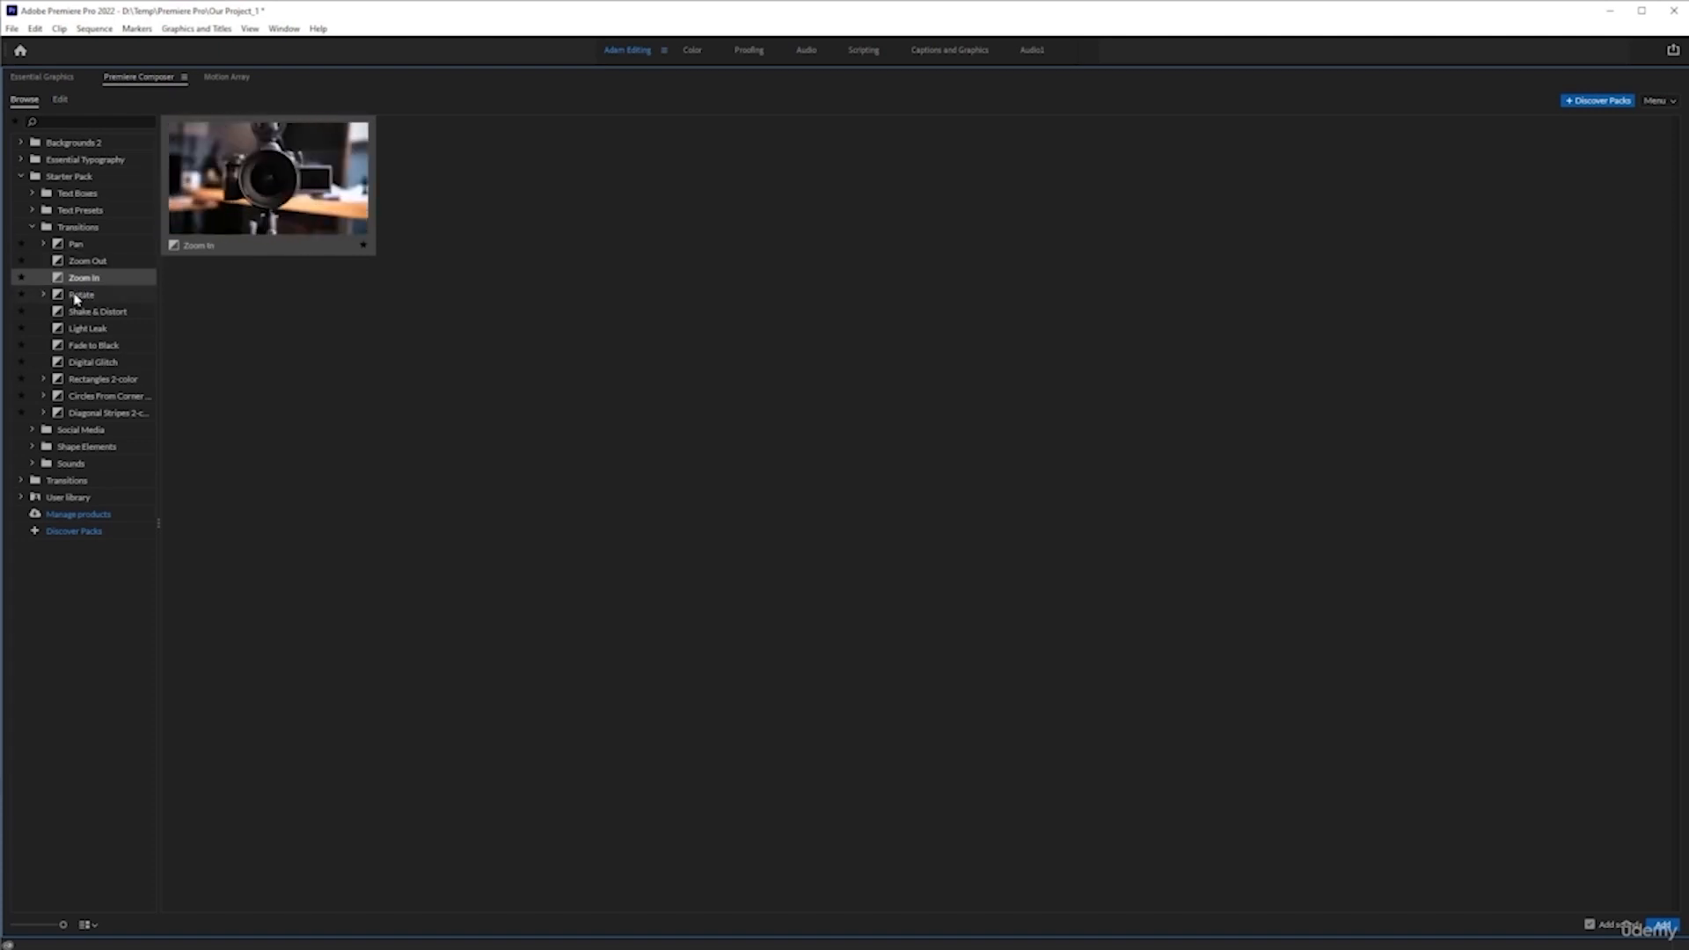
{"action": "left_click", "coordinate": [77, 295]}
{"action": "left_click", "coordinate": [44, 295]}
{"action": "left_click", "coordinate": [90, 312]}
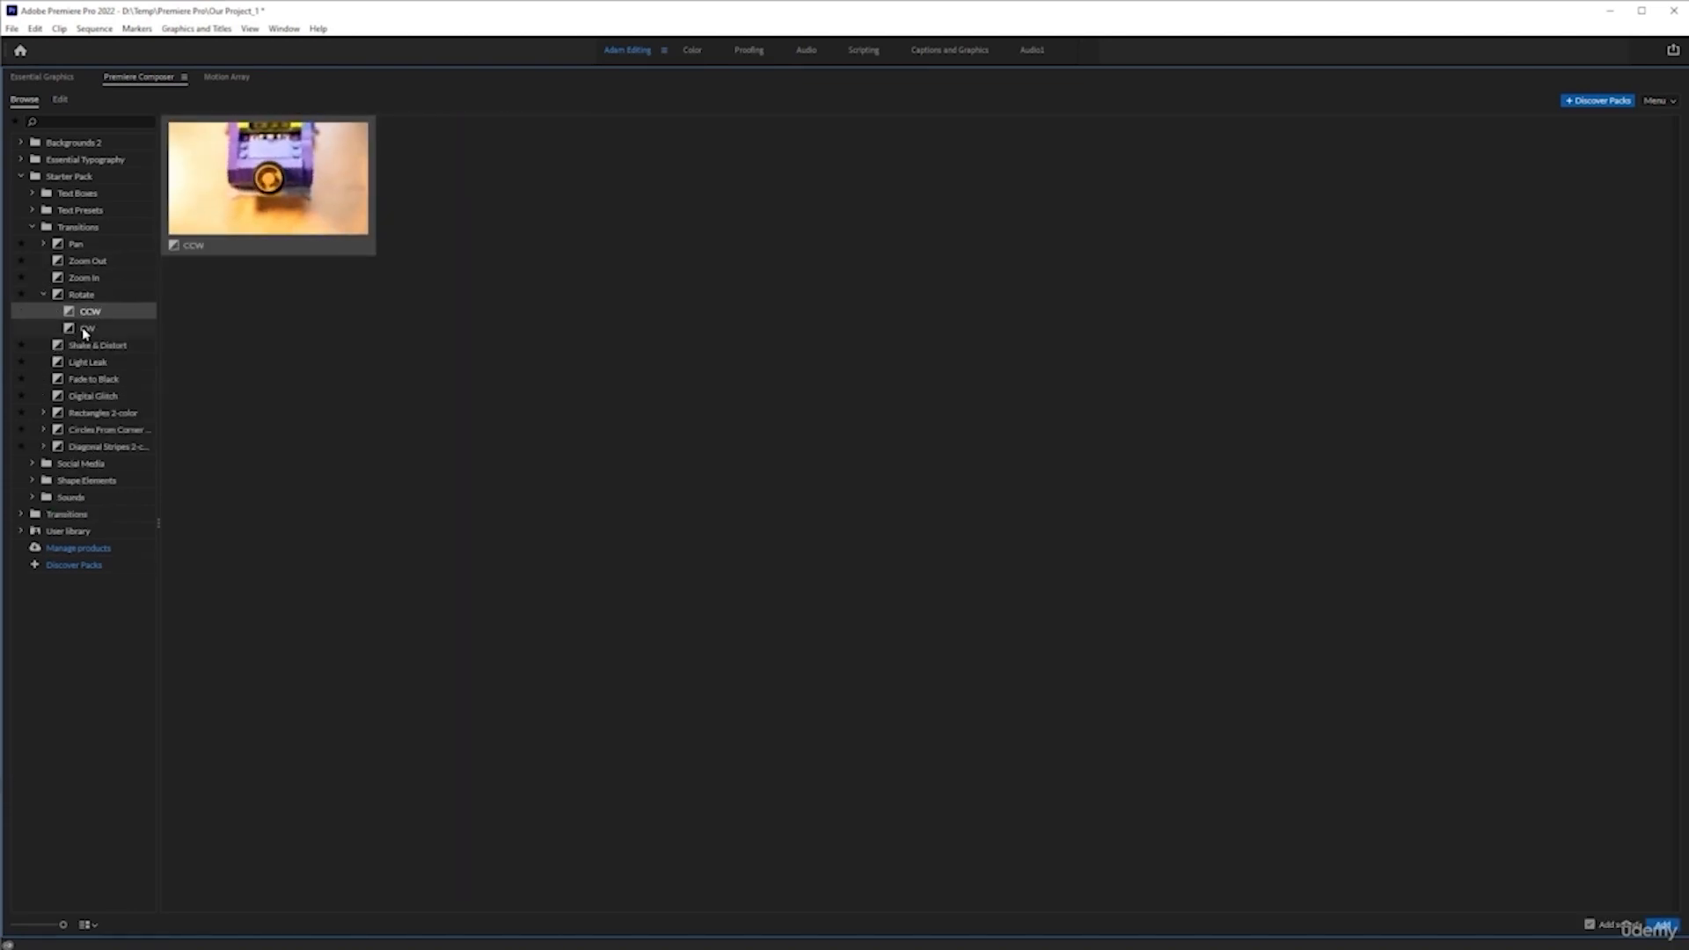
{"action": "left_click", "coordinate": [86, 329]}
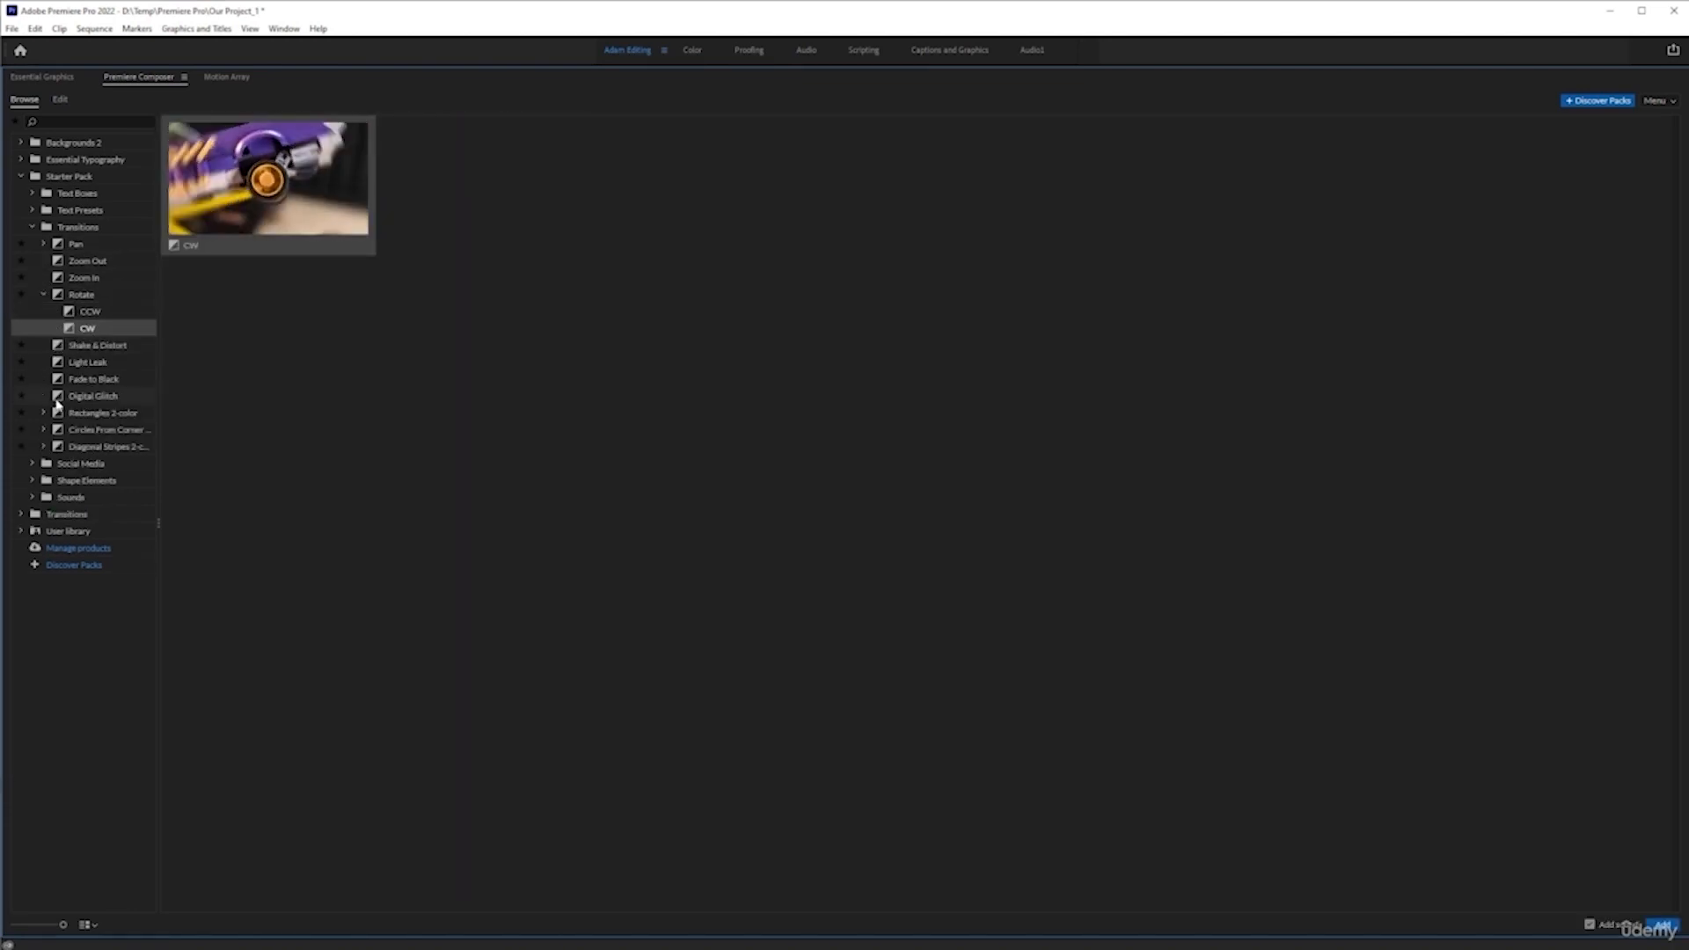
{"action": "left_click", "coordinate": [44, 296]}
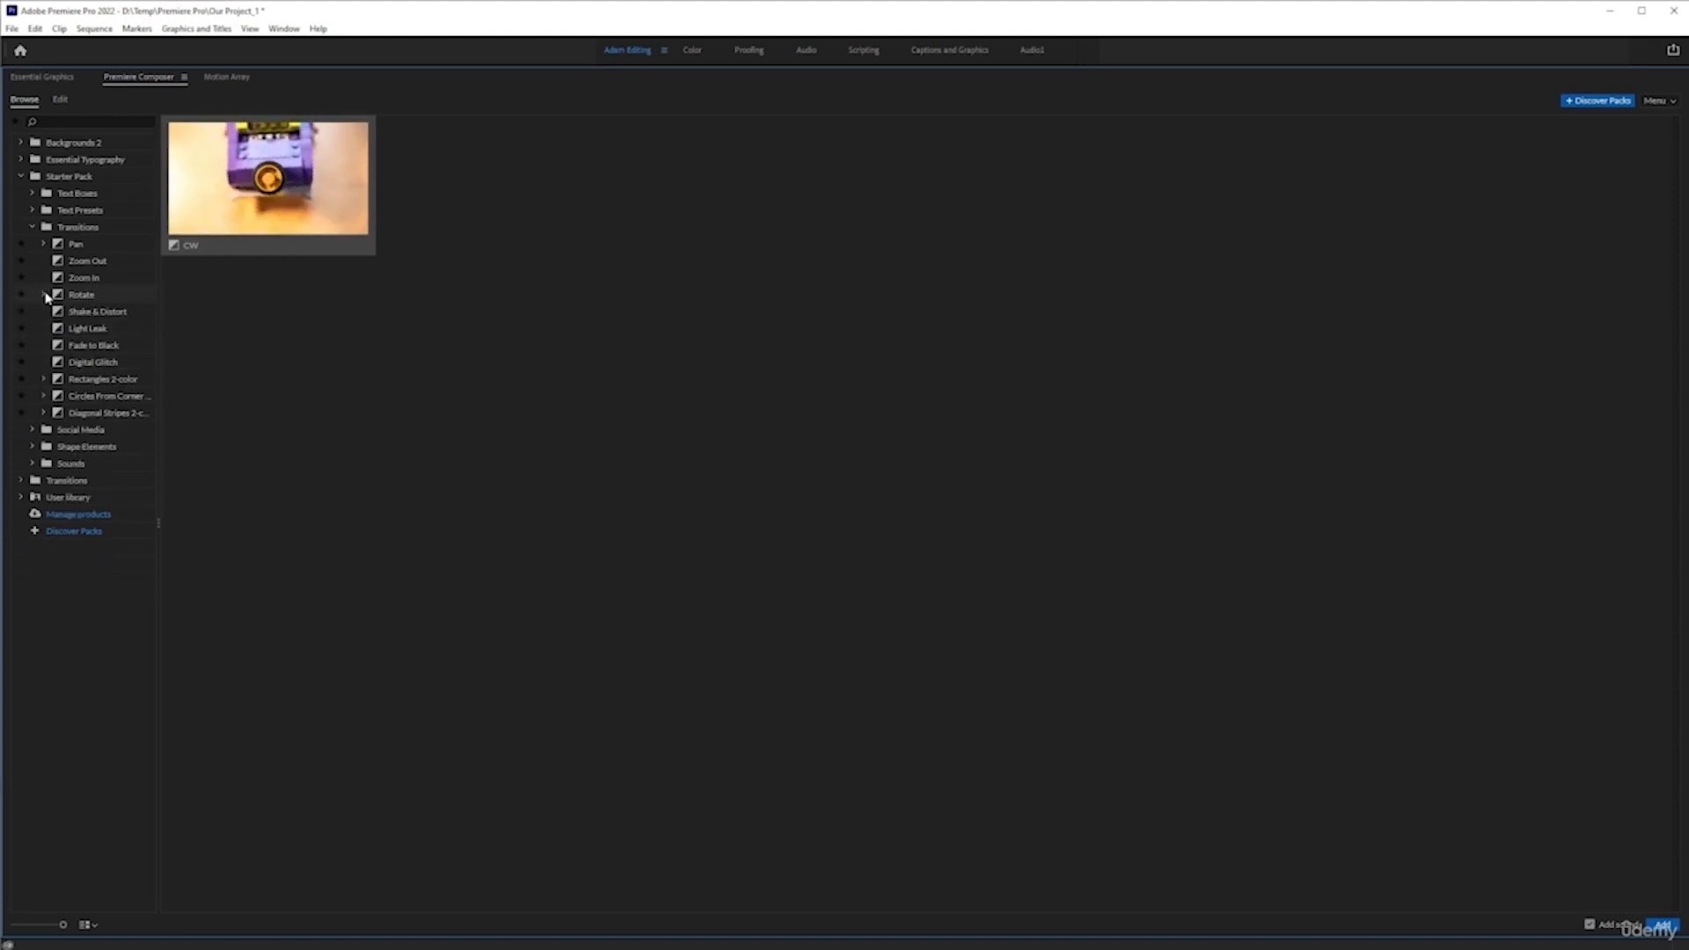
{"action": "left_click", "coordinate": [96, 311]}
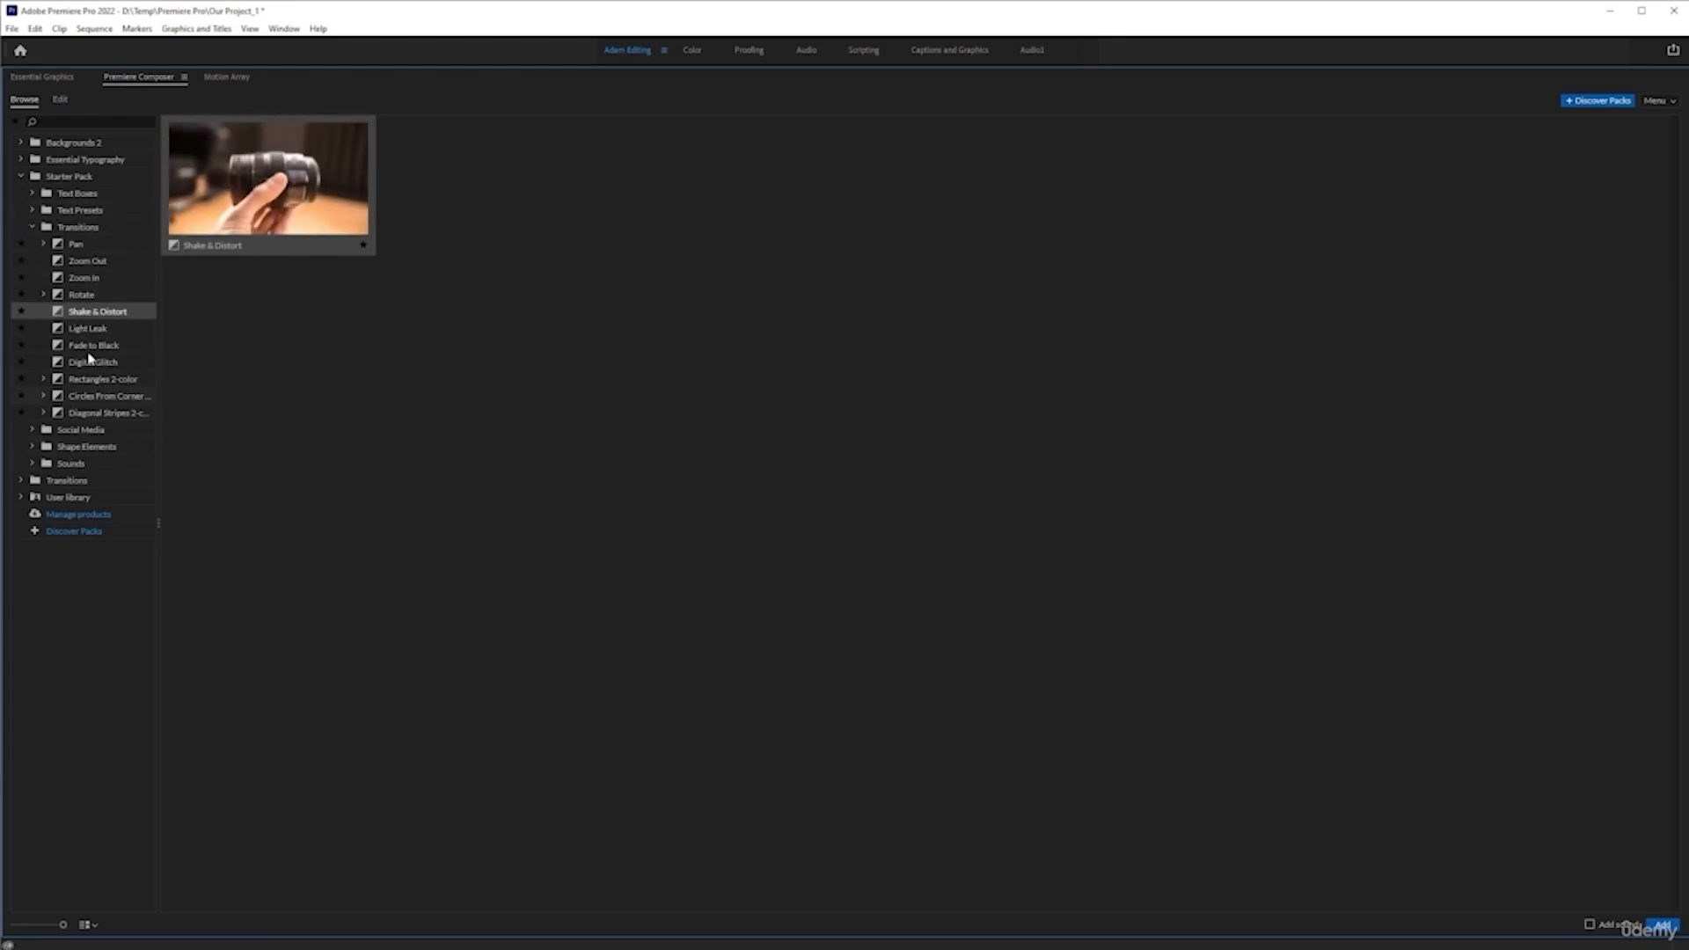
- Browse the transitions in the separate full Transitions pack
{"action": "left_click", "coordinate": [38, 483]}
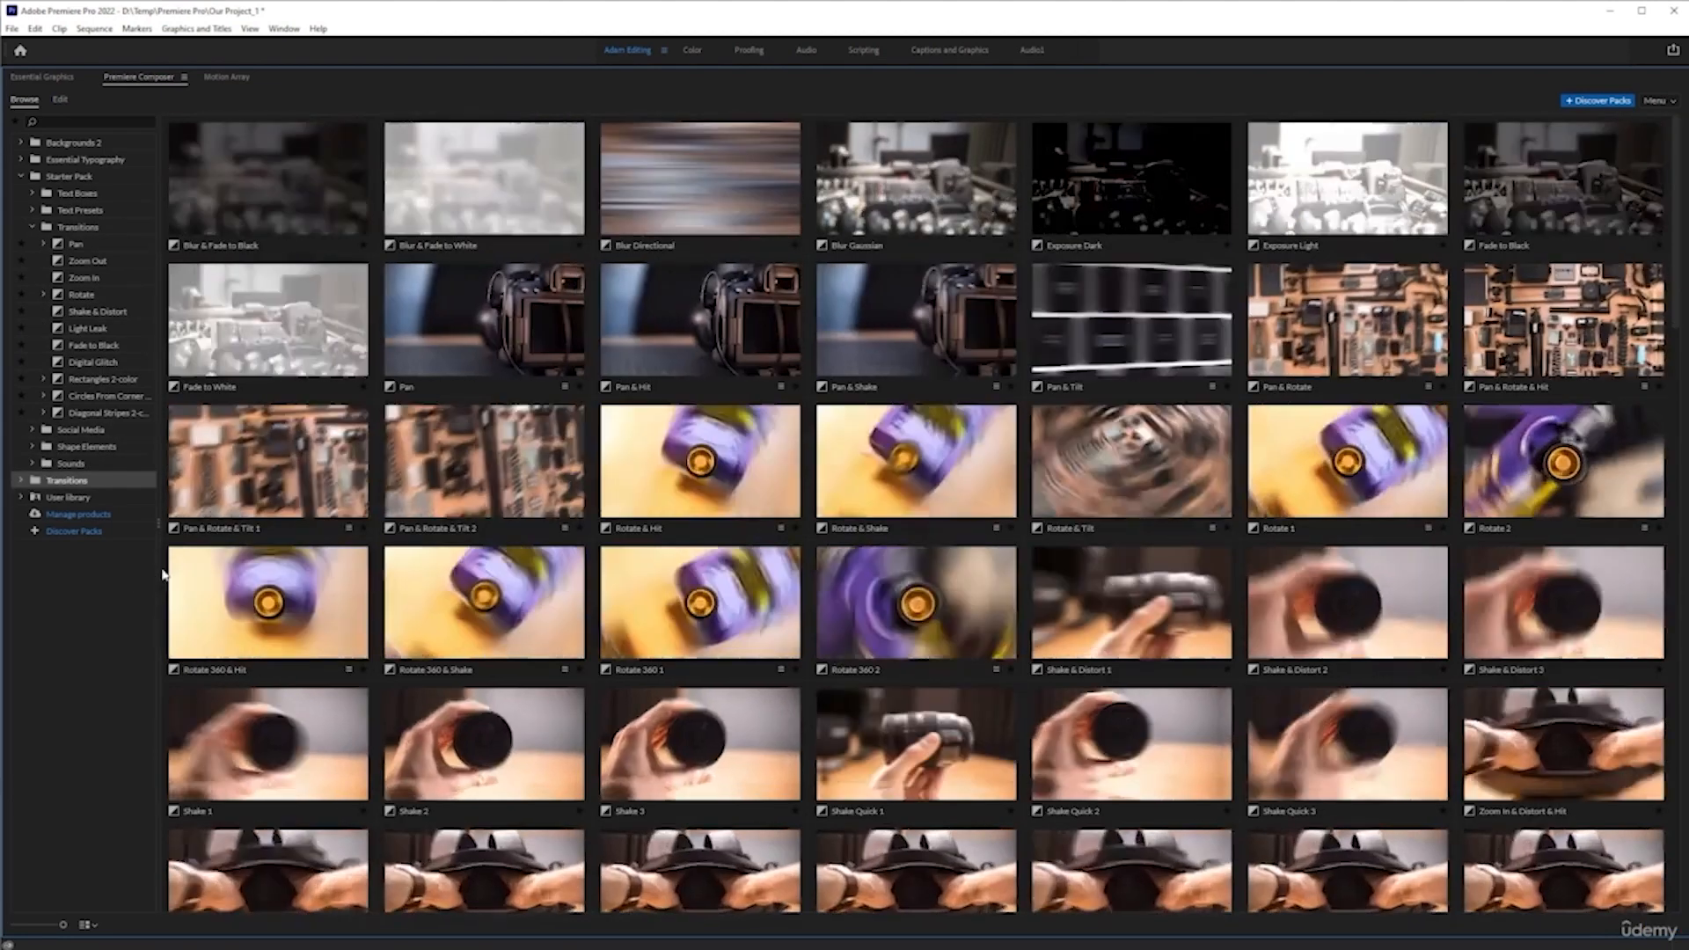
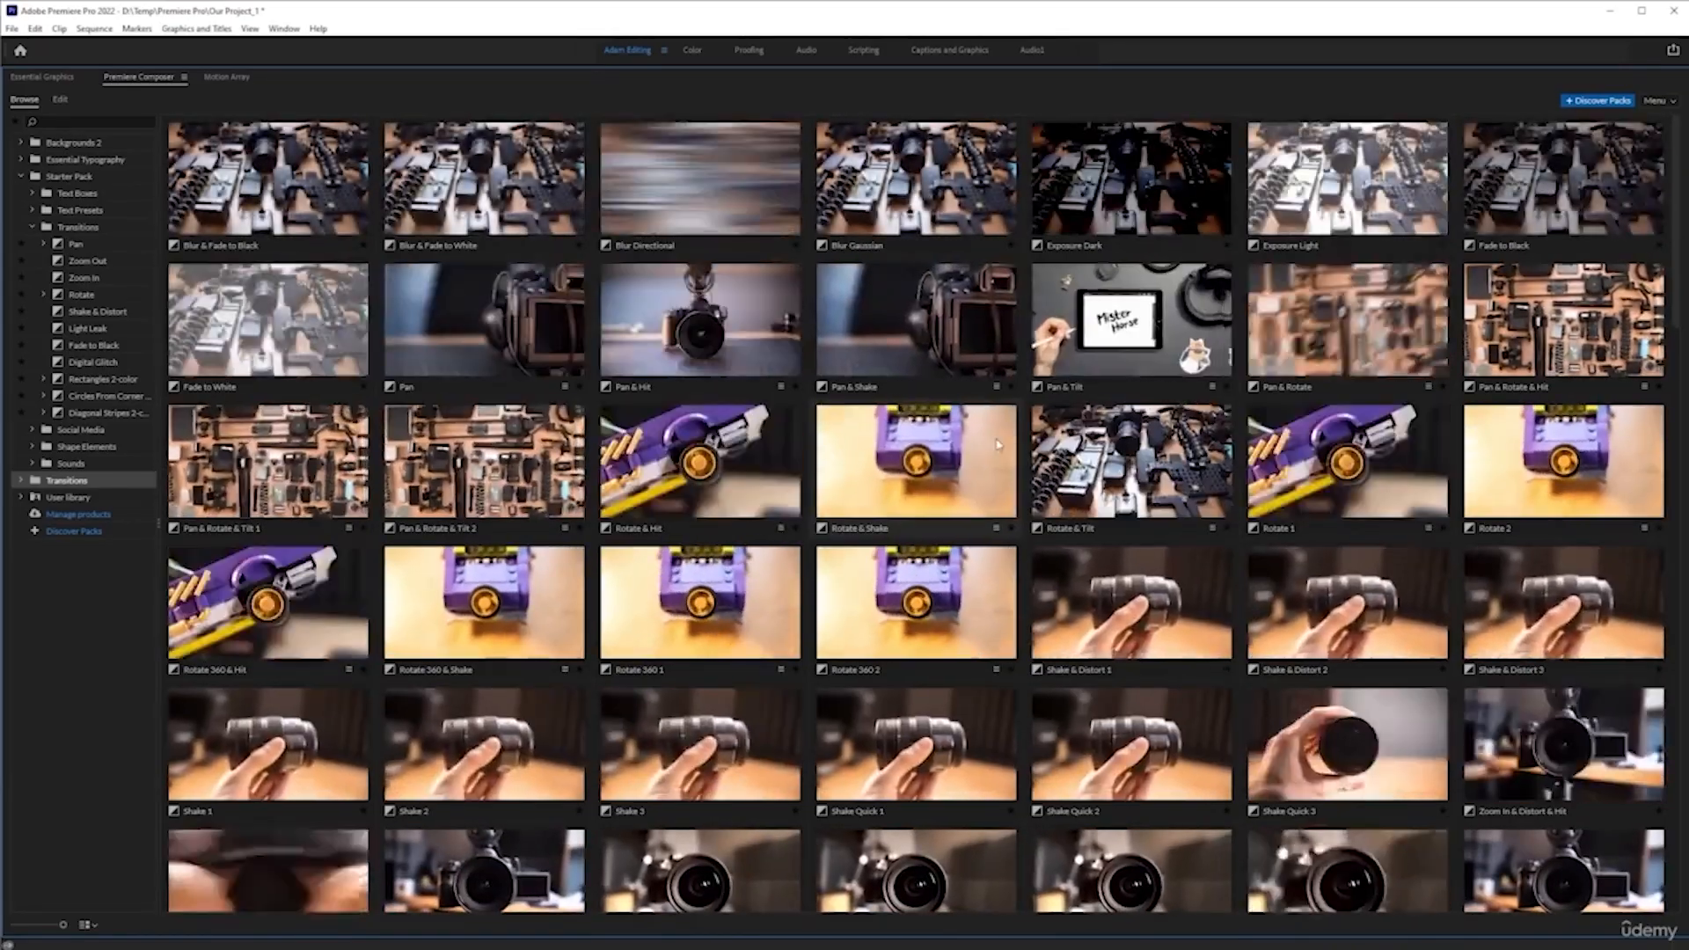
{"action": "scroll", "coordinate": [709, 510], "scroll_direction": "down", "scroll_amount": 5}
{"action": "scroll", "coordinate": [708, 510], "scroll_direction": "down", "scroll_amount": 3}
{"action": "scroll", "coordinate": [215, 306], "scroll_direction": "up", "scroll_amount": 8}
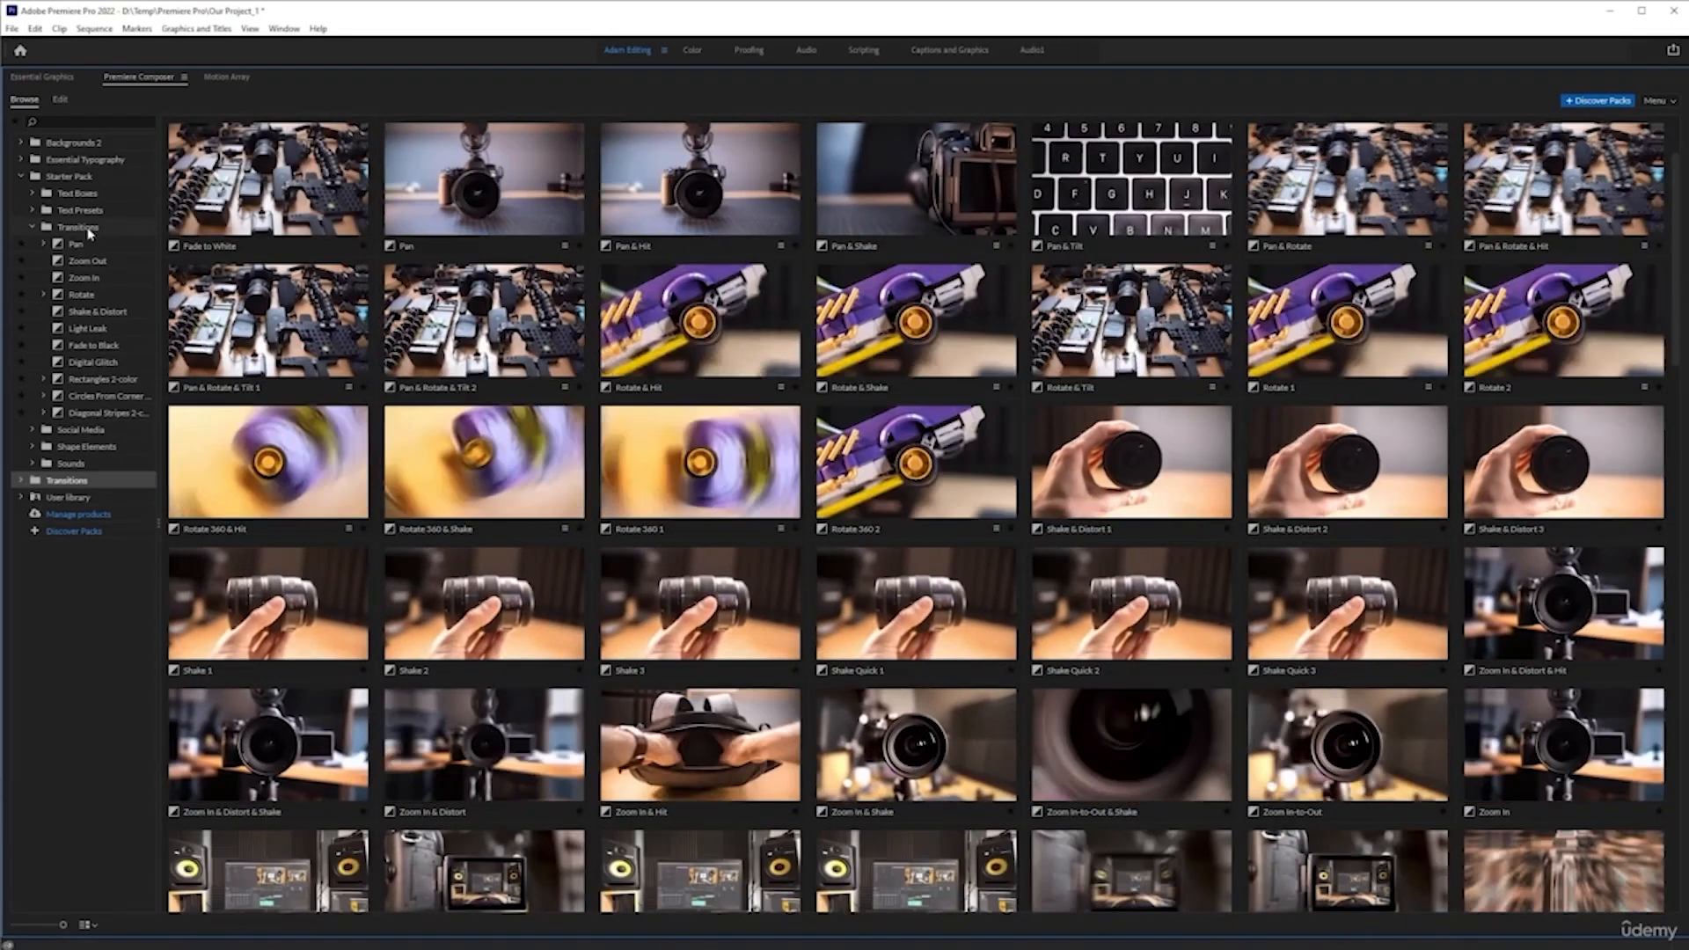
- Select the Starter Pack's Zoom Out transition, restore the full editing workspace and show more of the sequence in the timeline
{"action": "left_click", "coordinate": [77, 227]}
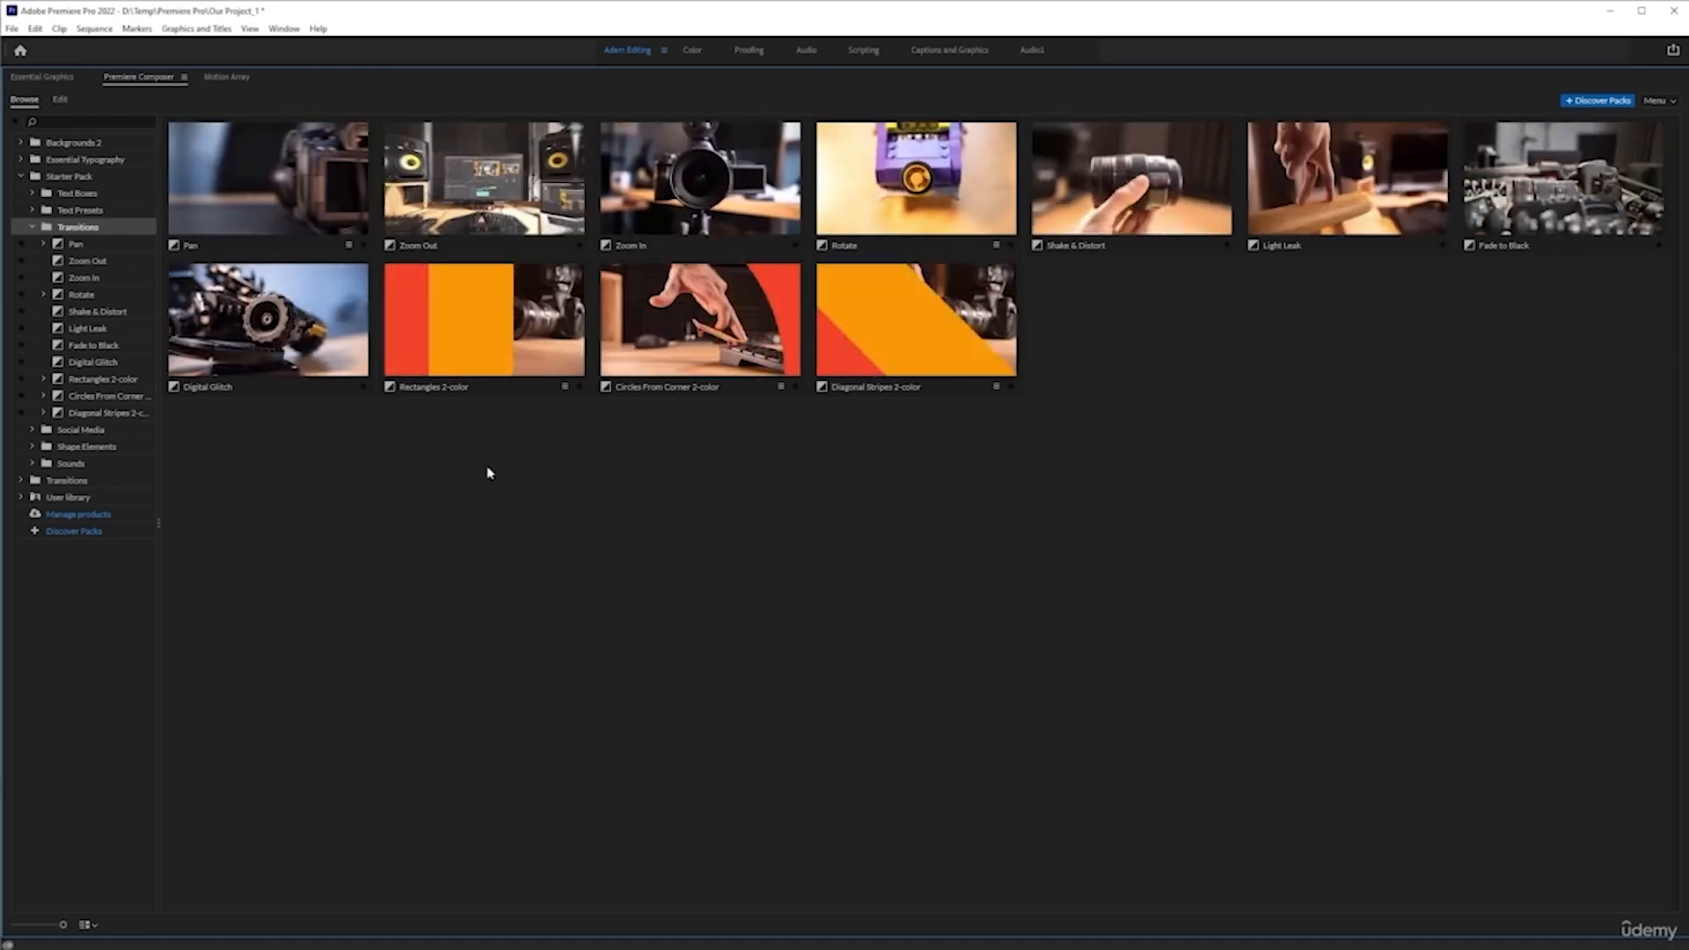
{"action": "left_click", "coordinate": [527, 157]}
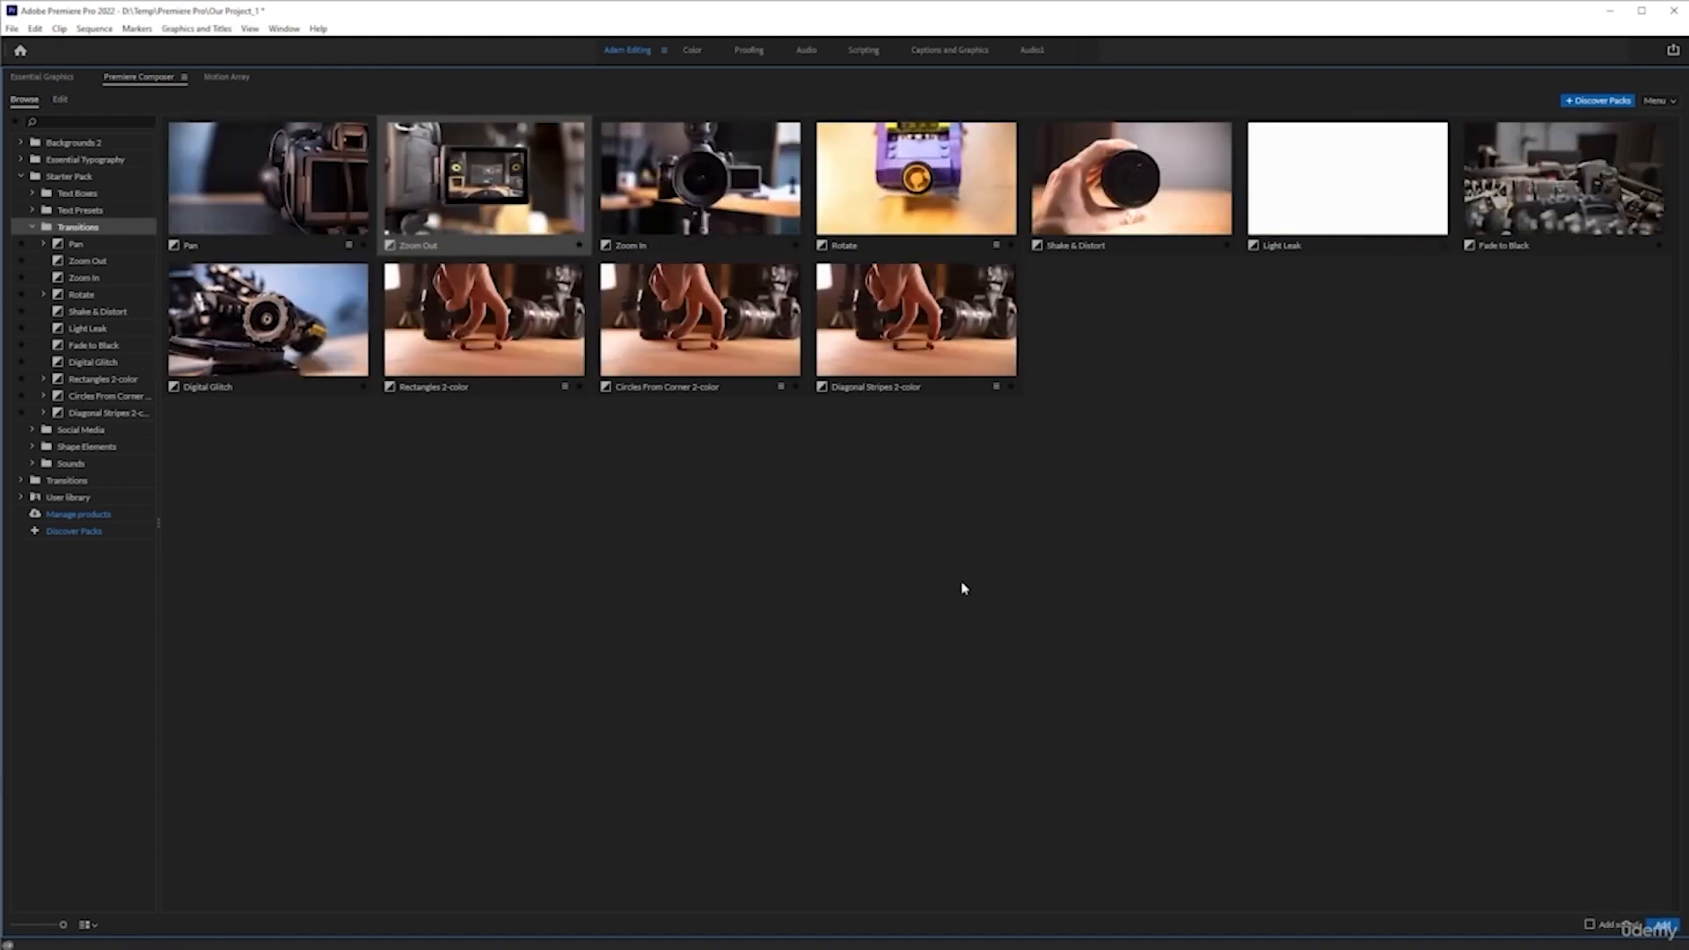
{"action": "key", "text": "grave"}
{"action": "key", "text": "minus"}
{"action": "key", "text": "minus"}
{"action": "key", "text": "minus"}
{"action": "key", "text": "minus"}
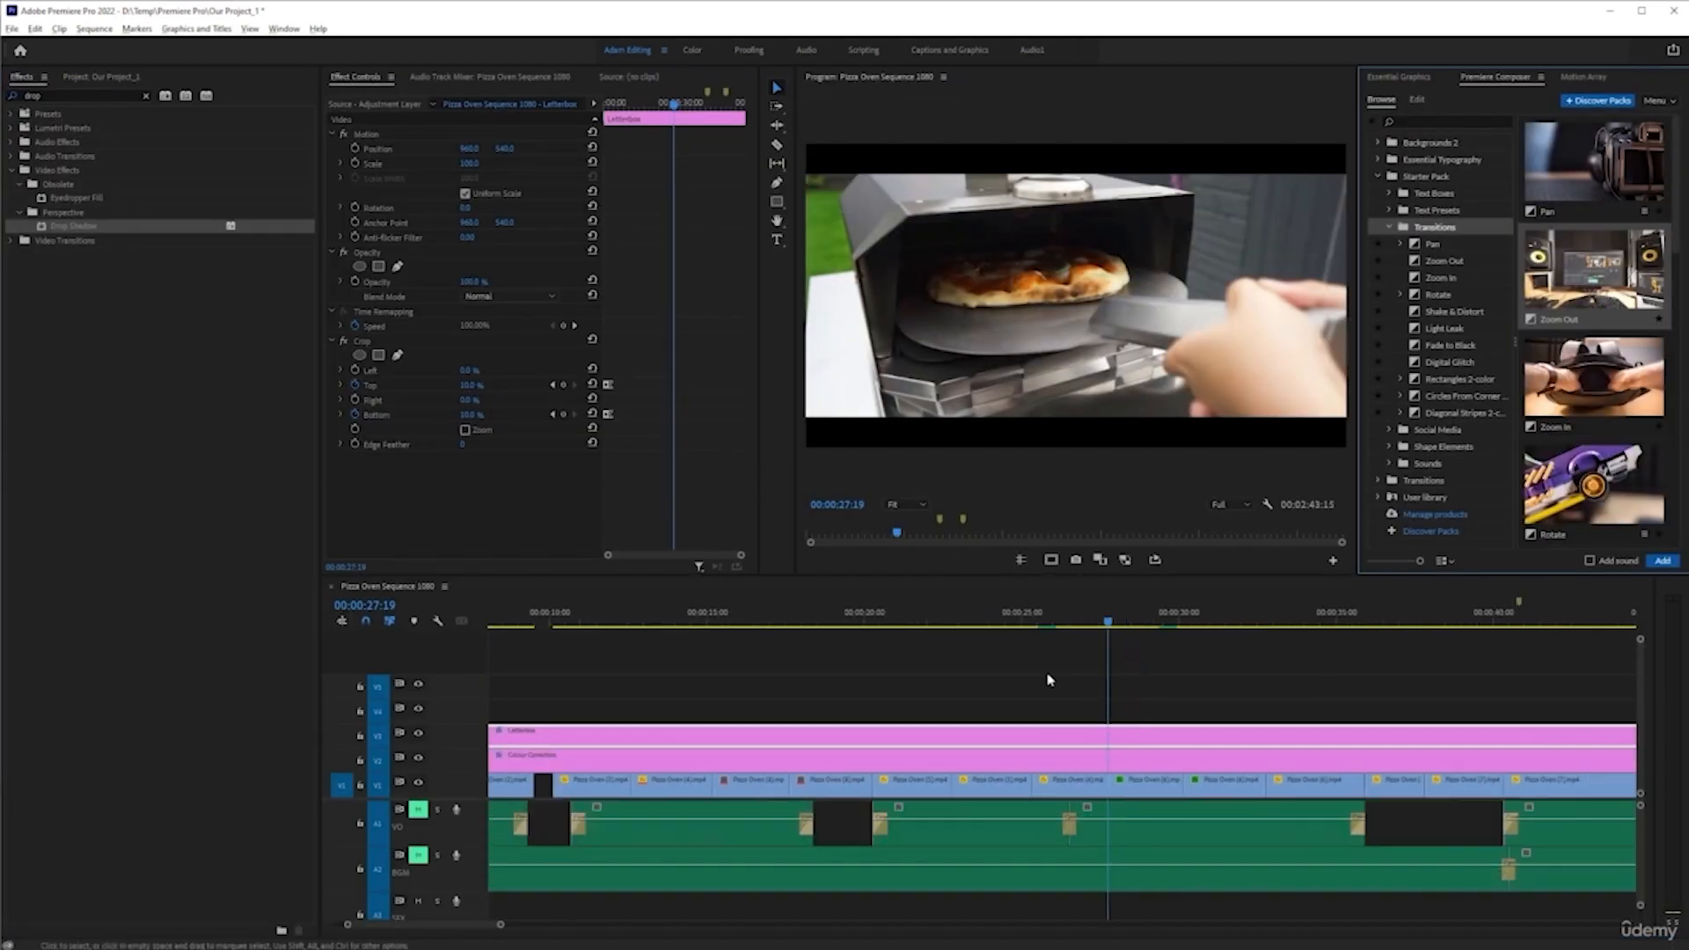
{"action": "key", "text": "minus"}
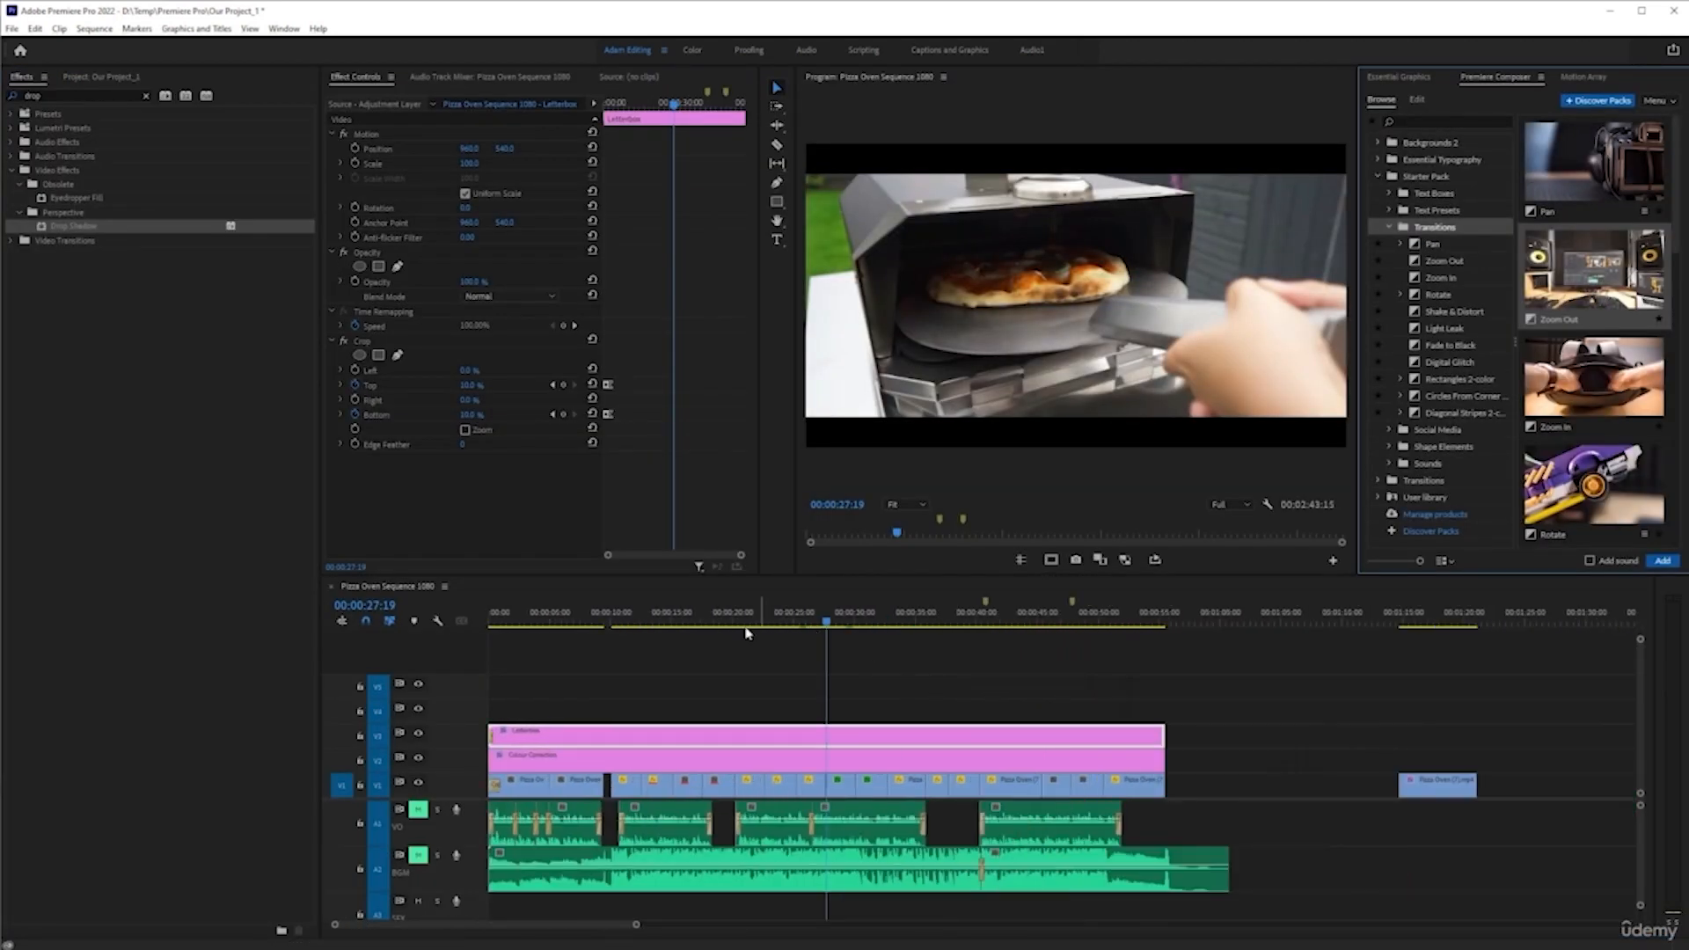
- Scrub through the sequence and play it from about 9 seconds to look for a cut that suits a transition
{"action": "left_click", "coordinate": [928, 615]}
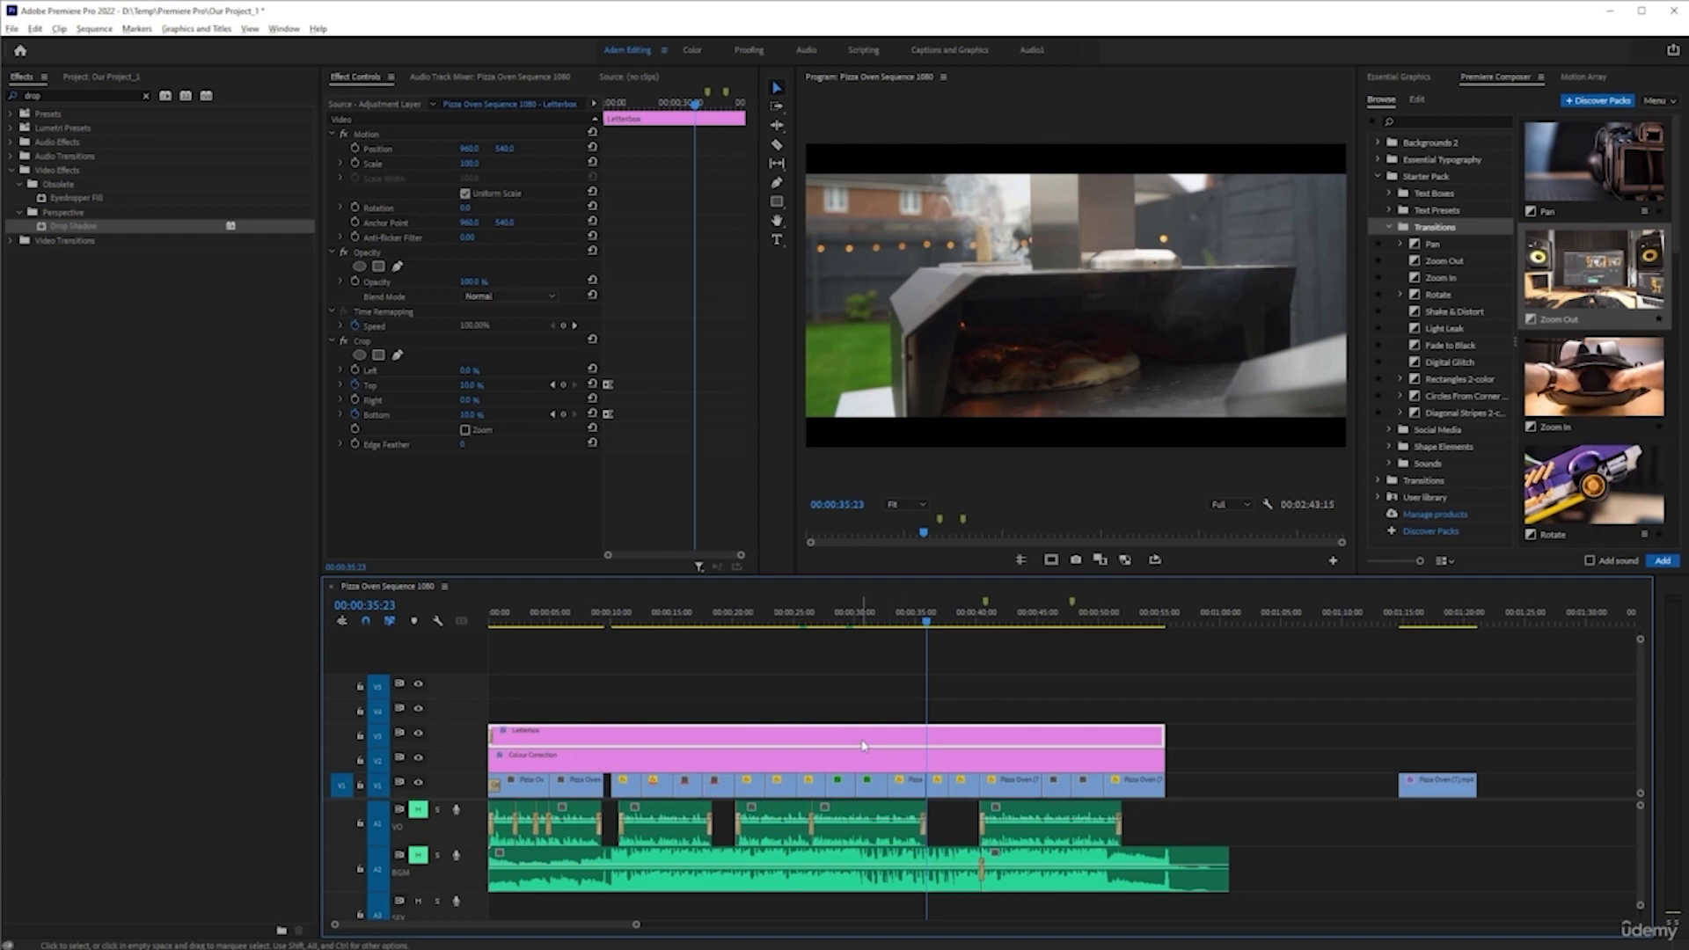
{"action": "scroll", "coordinate": [861, 745], "scroll_direction": "up", "scroll_amount": 2}
{"action": "left_click_drag", "start_coordinate": [973, 624], "coordinate": [701, 616]}
{"action": "scroll", "coordinate": [760, 753], "scroll_direction": "down", "scroll_amount": 2}
{"action": "scroll", "coordinate": [754, 752], "scroll_direction": "up", "scroll_amount": 1}
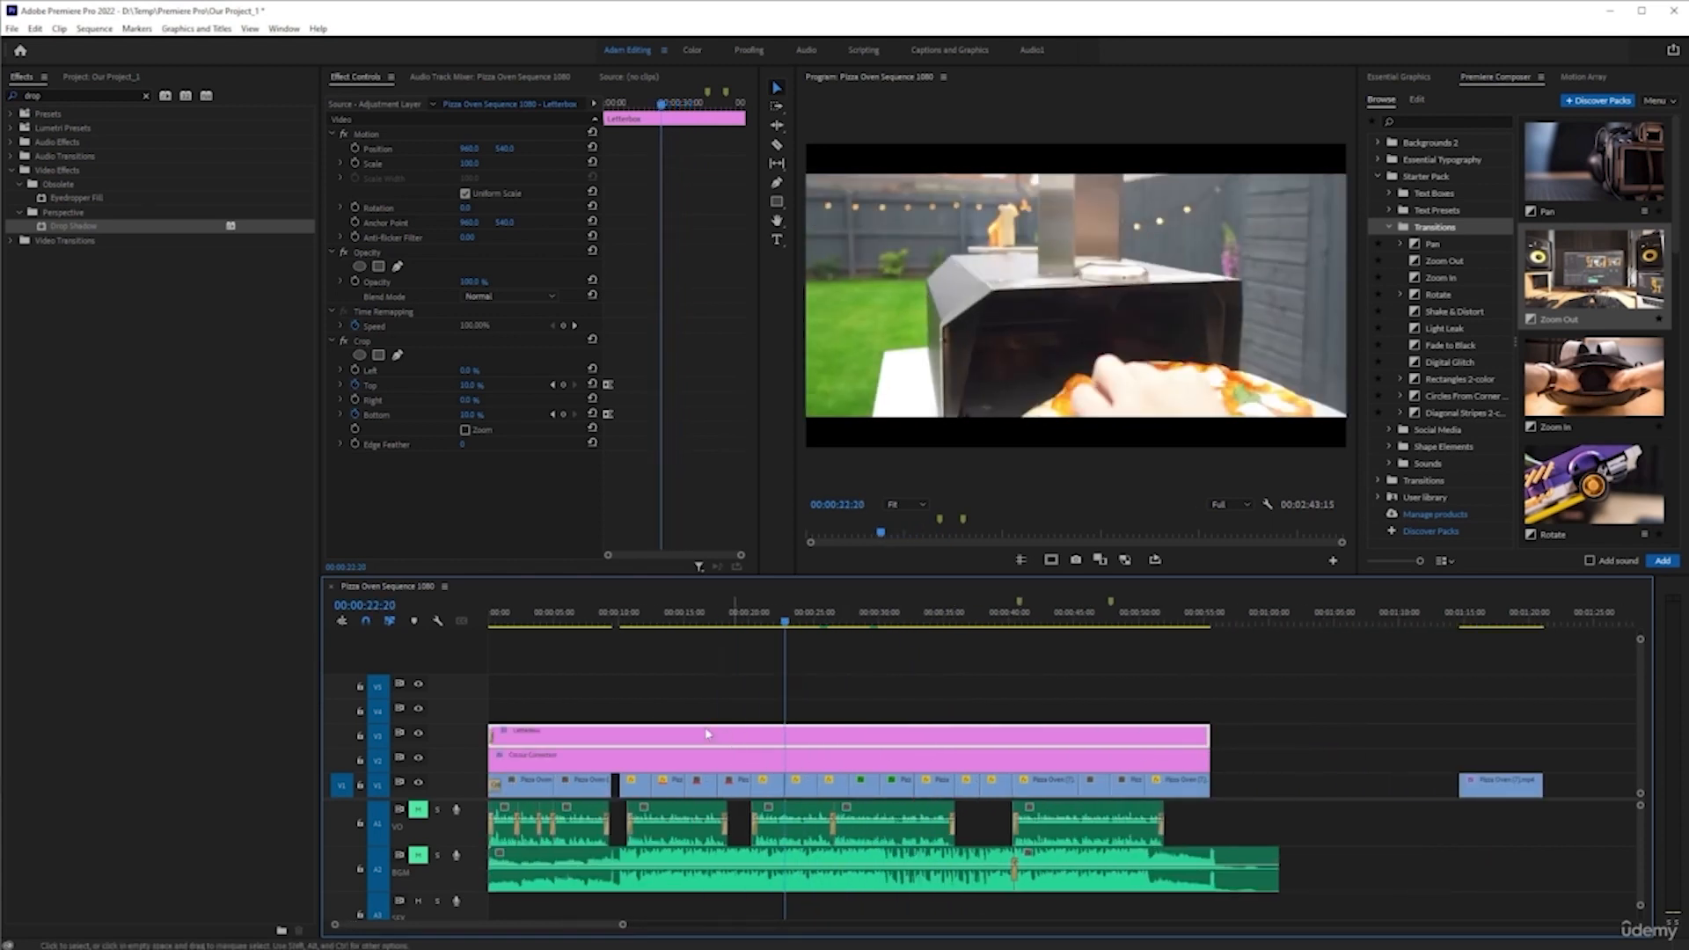
{"action": "left_click", "coordinate": [614, 621]}
{"action": "scroll", "coordinate": [575, 651], "scroll_direction": "up", "scroll_amount": 3}
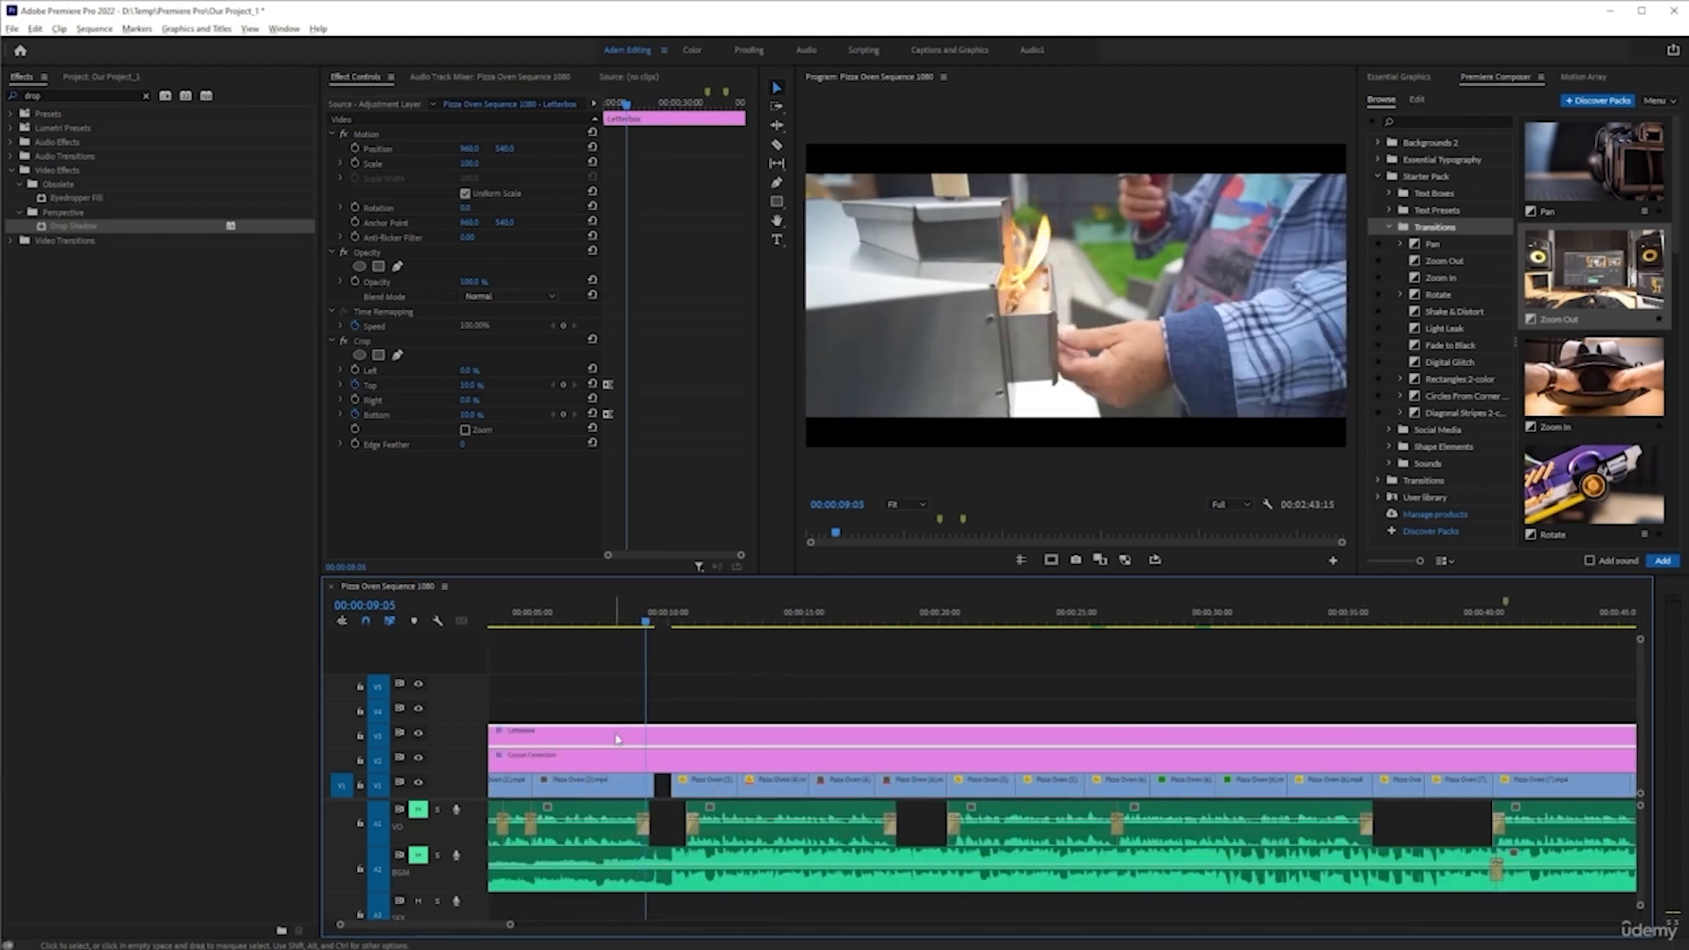
{"action": "key", "text": "space"}
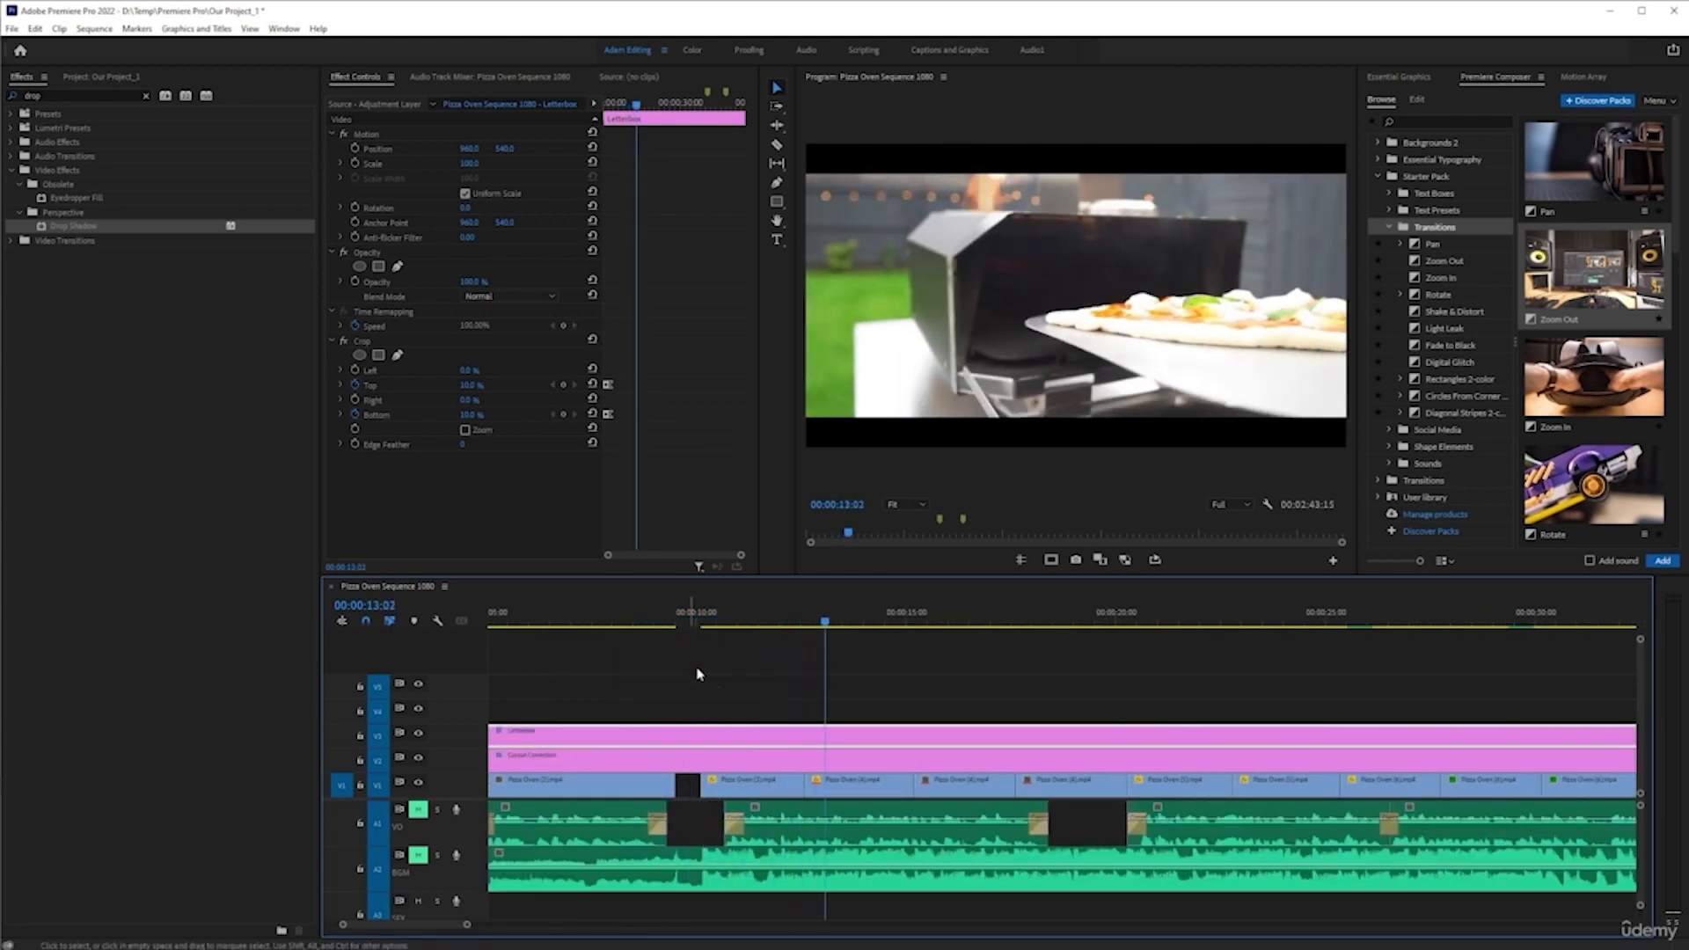
- Examine the cut between the oven fire clip and the pizza clip by scrubbing and playing across it
{"action": "left_click", "coordinate": [803, 618]}
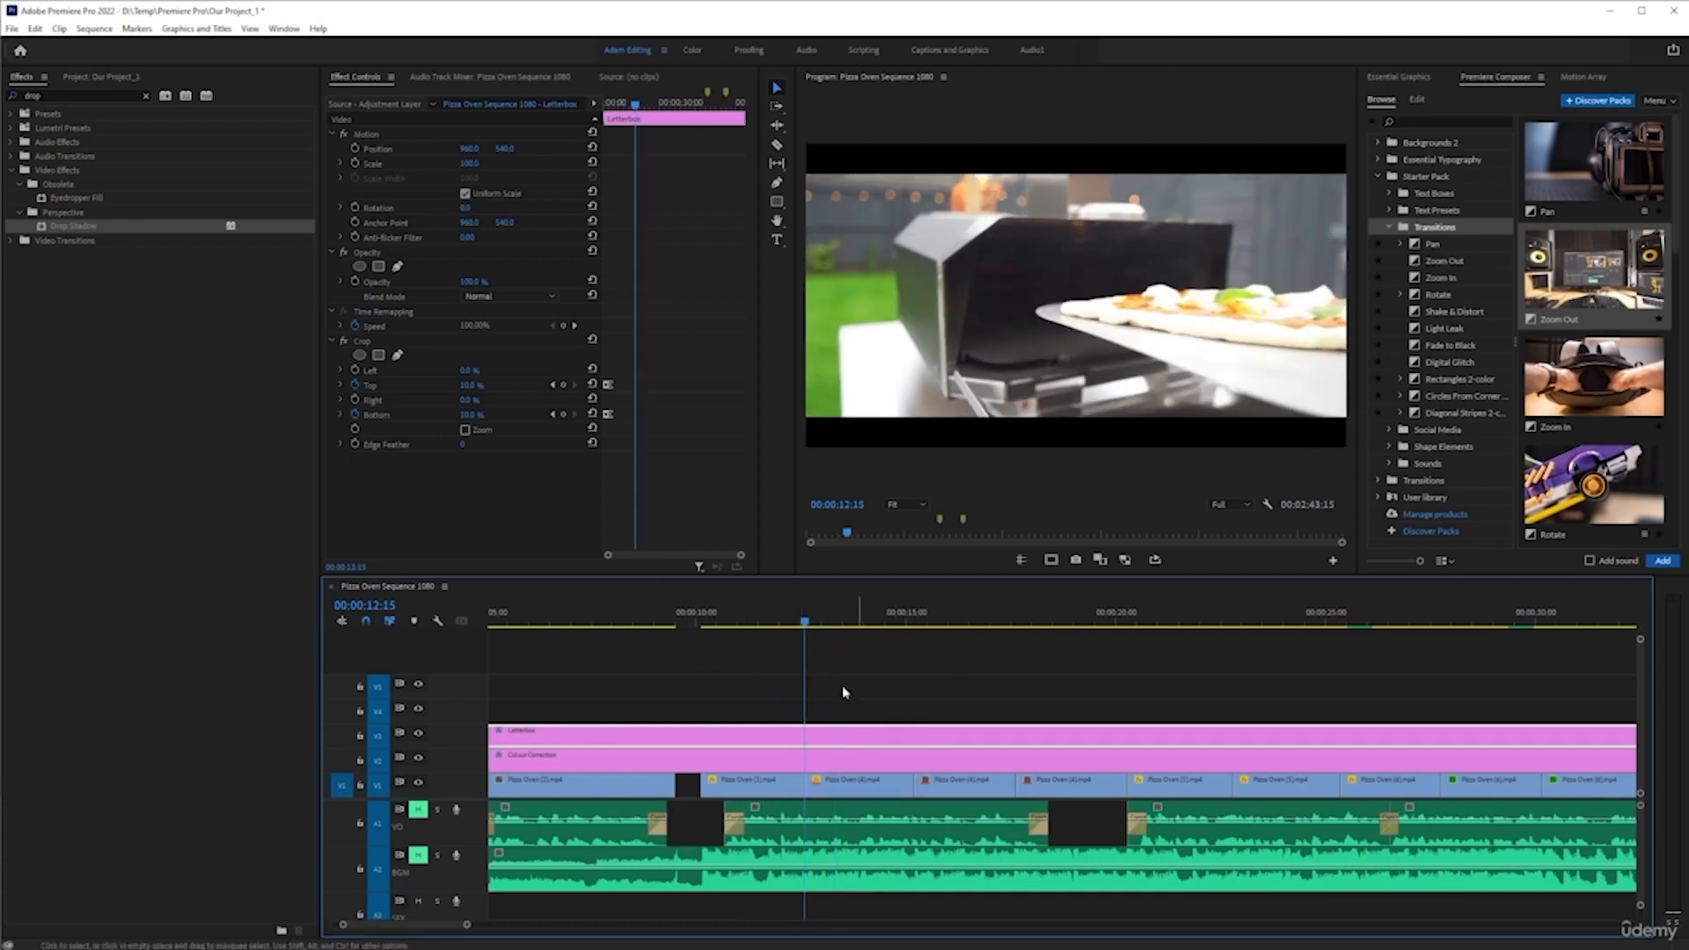
{"action": "left_click", "coordinate": [725, 618]}
{"action": "left_click_drag", "start_coordinate": [734, 615], "coordinate": [781, 617]}
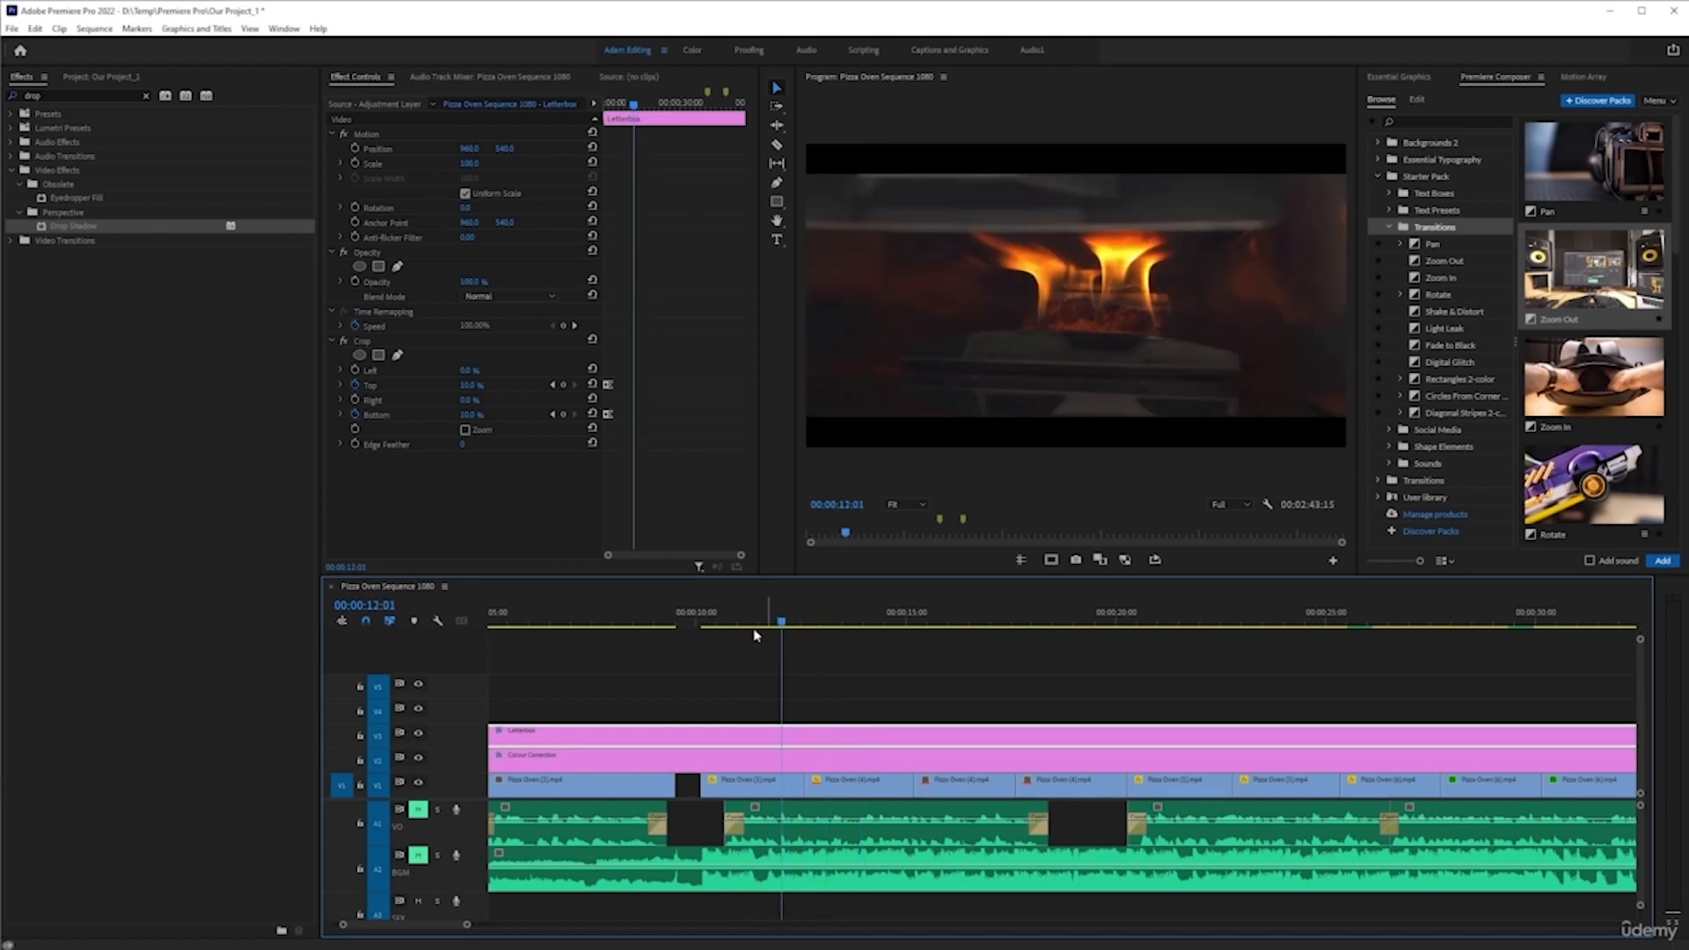
{"action": "scroll", "coordinate": [714, 708], "scroll_direction": "up", "scroll_amount": 1, "text": "alt"}
{"action": "key", "text": "space"}
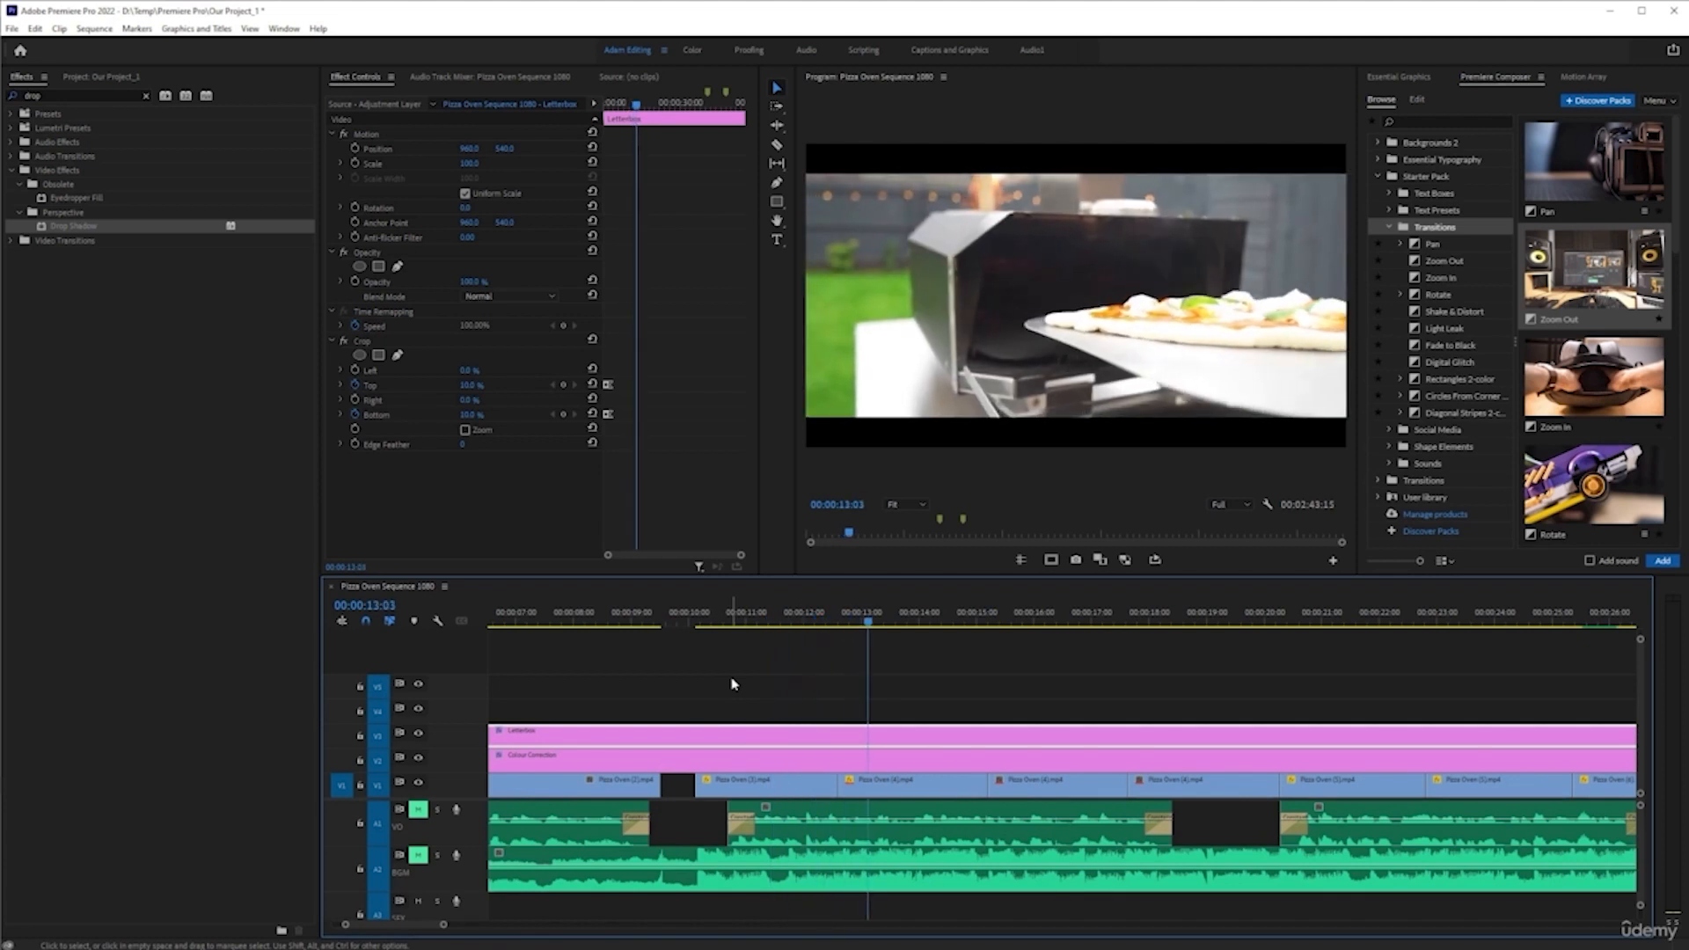
- Add the Zoom Out transition with its sound at the cut at 00:00:12:15
{"action": "left_click", "coordinate": [838, 619]}
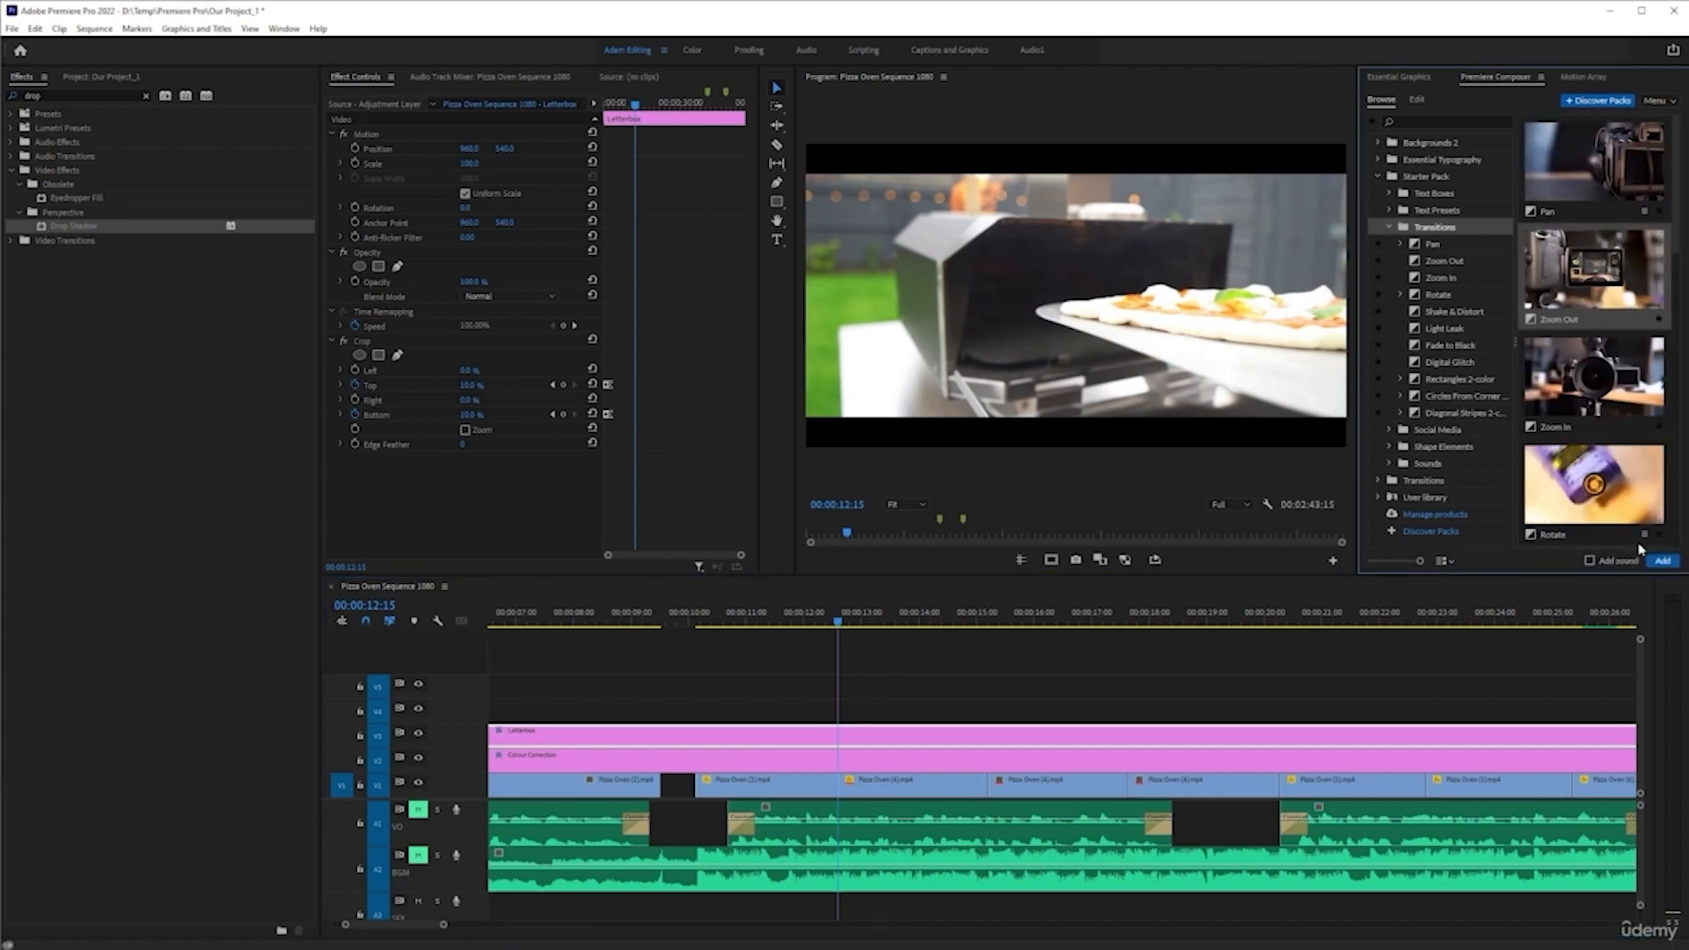
{"action": "left_click", "coordinate": [1591, 561]}
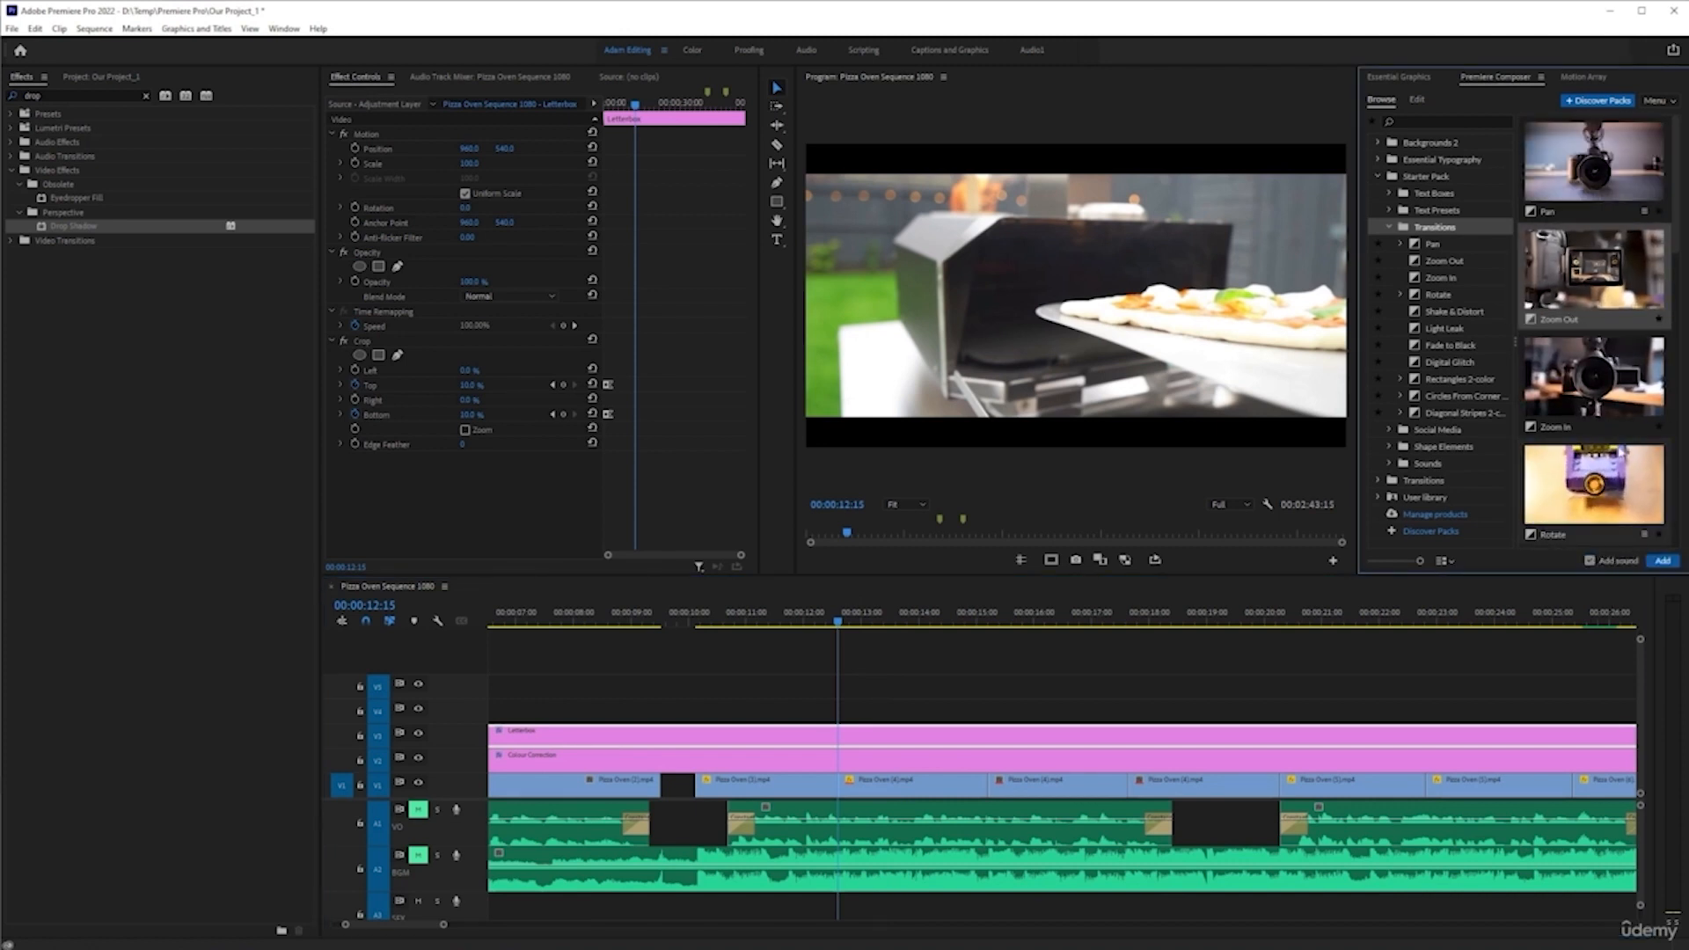
{"action": "left_click", "coordinate": [1663, 561]}
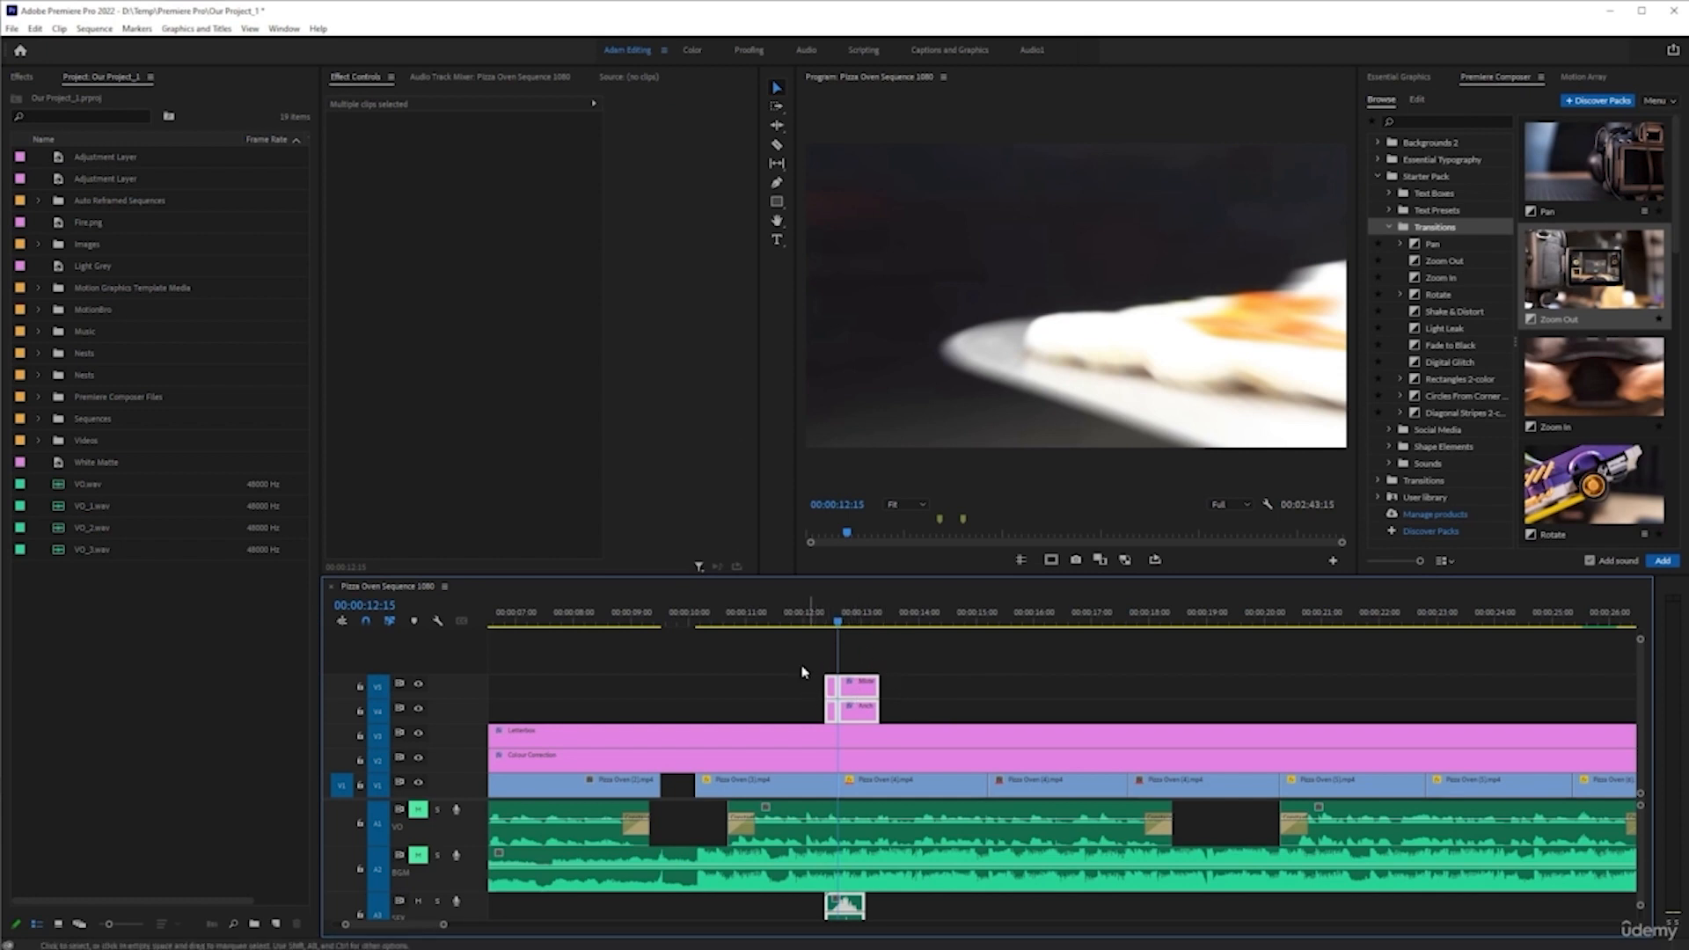
- Play and scrub through the added Zoom Out transition to examine how it affects the letterbox bars
{"action": "scroll", "coordinate": [802, 671], "scroll_direction": "up", "scroll_amount": 4}
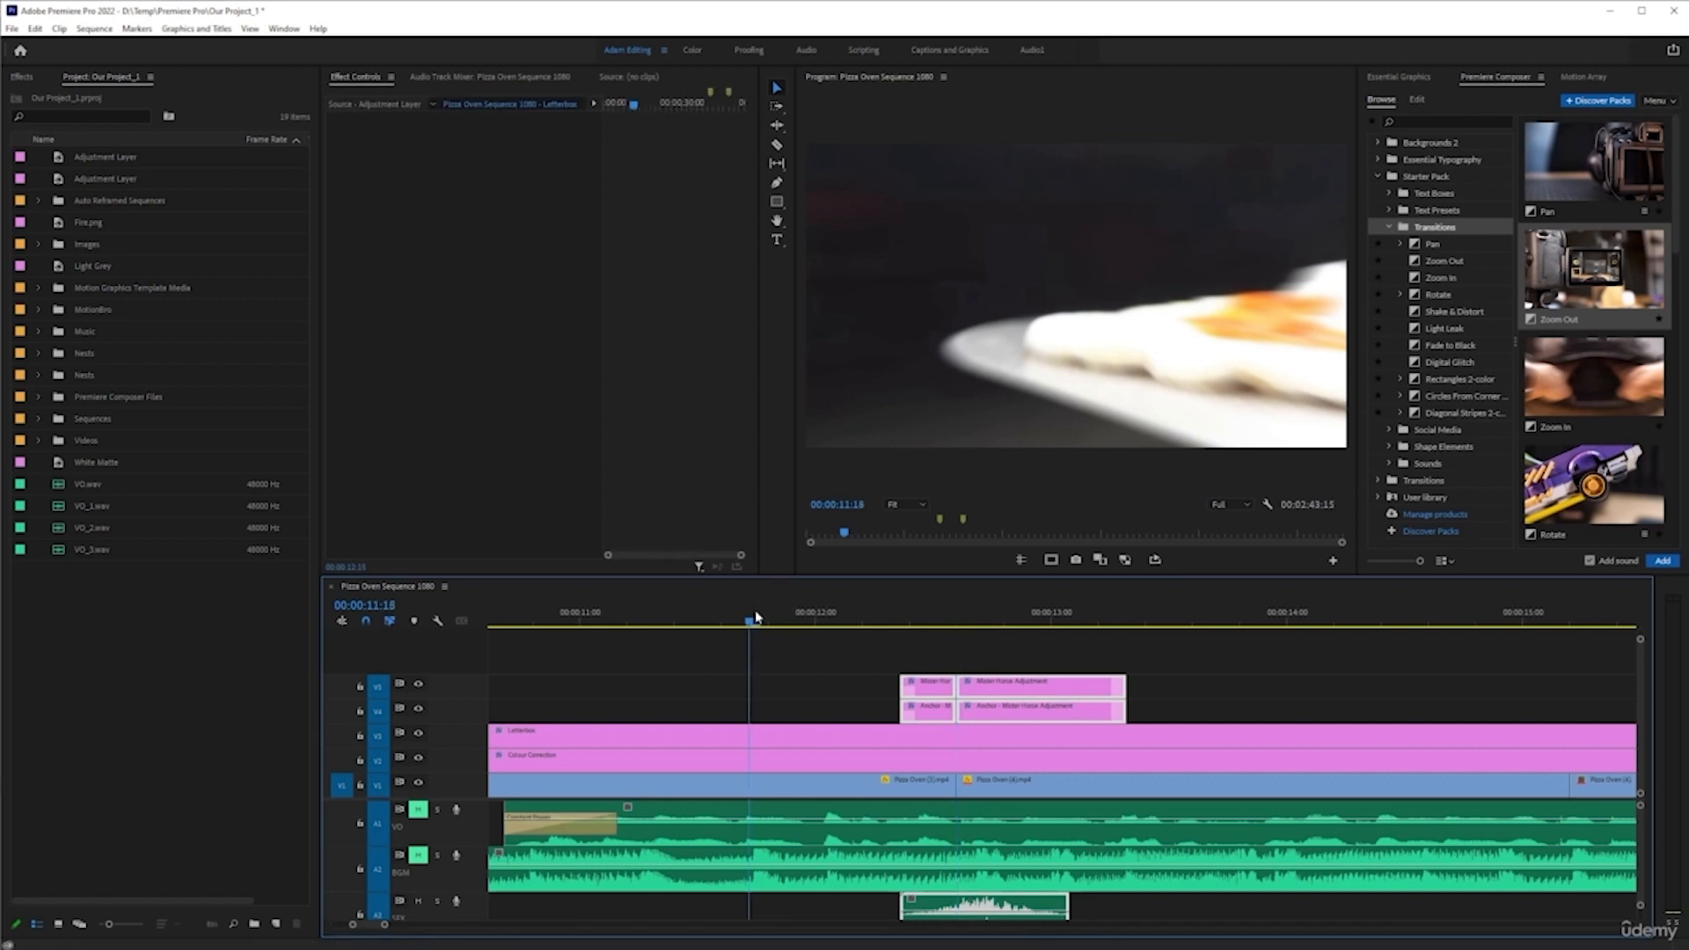
{"action": "key", "text": "space"}
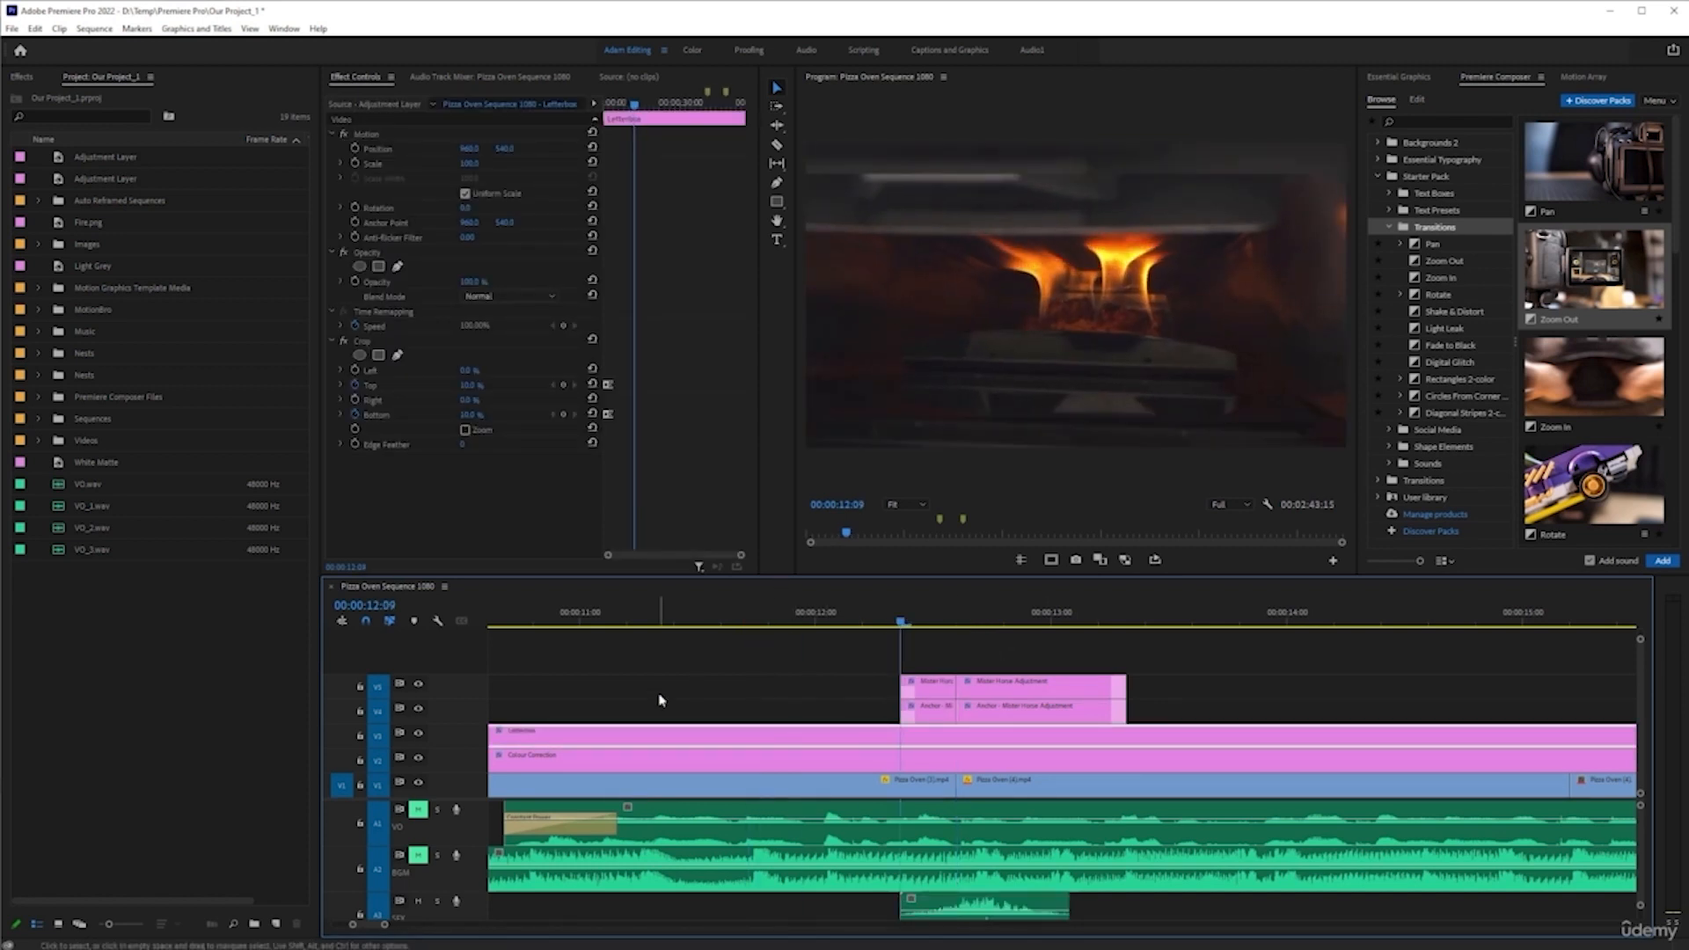
{"action": "left_click", "coordinate": [920, 618]}
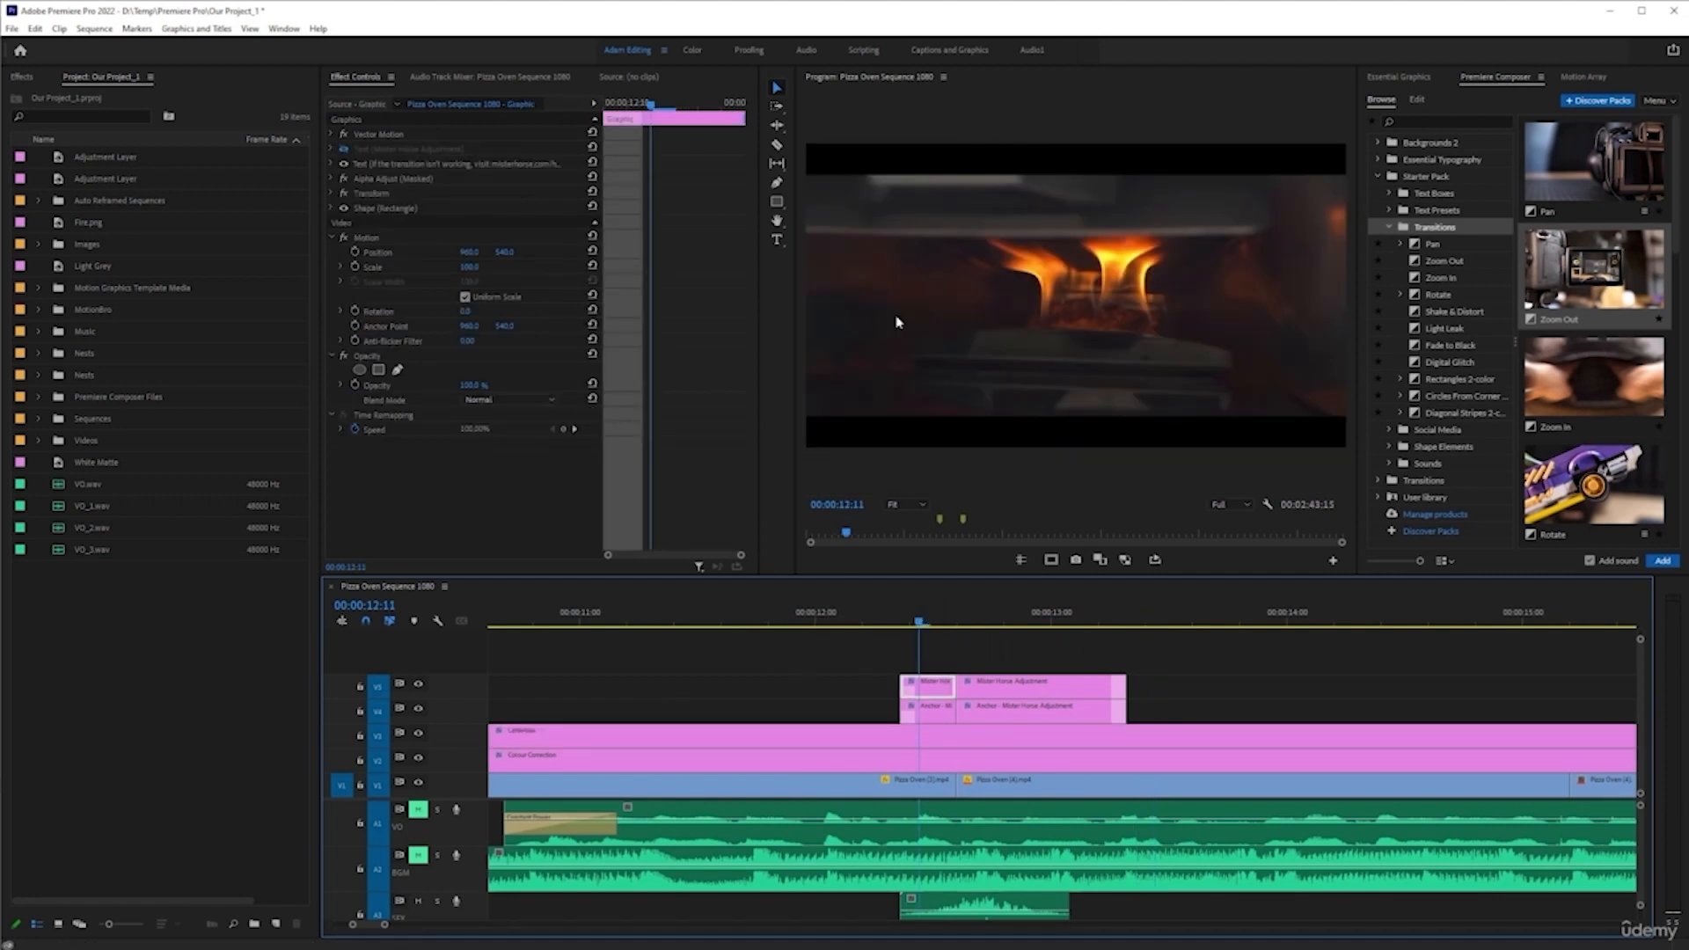
{"action": "left_click_drag", "start_coordinate": [921, 623], "coordinate": [939, 623]}
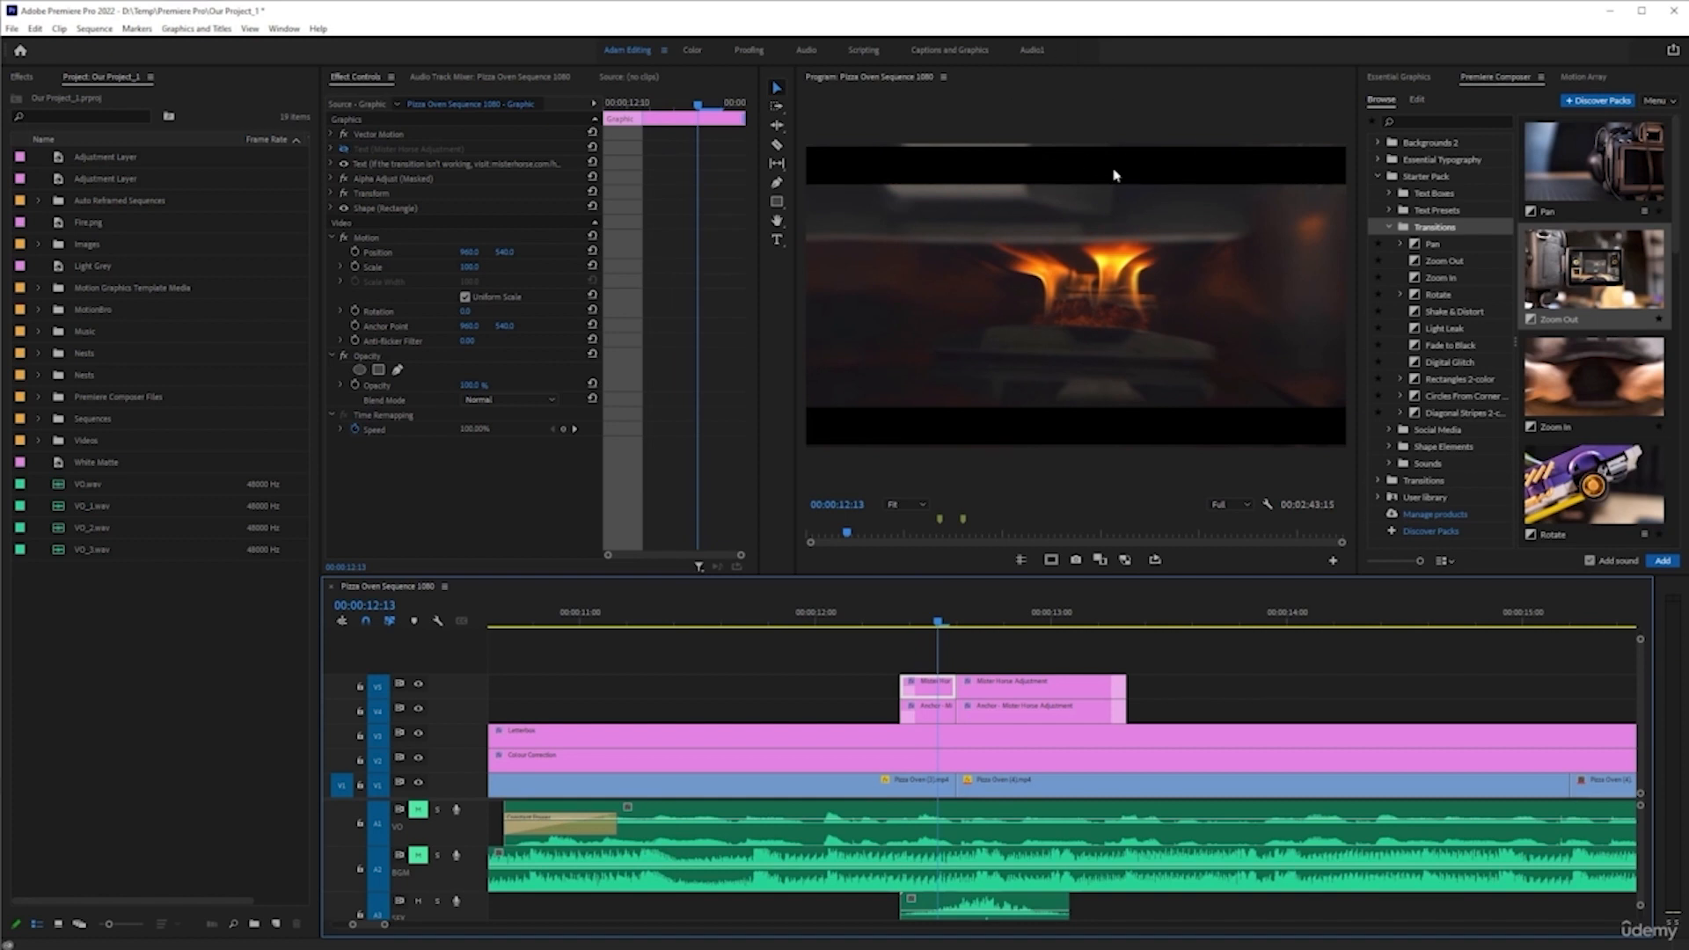
{"action": "left_click", "coordinate": [867, 626]}
- Move the Letterbox adjustment layer to a new track above the transition's layers and save the project
{"action": "key", "text": "minus"}
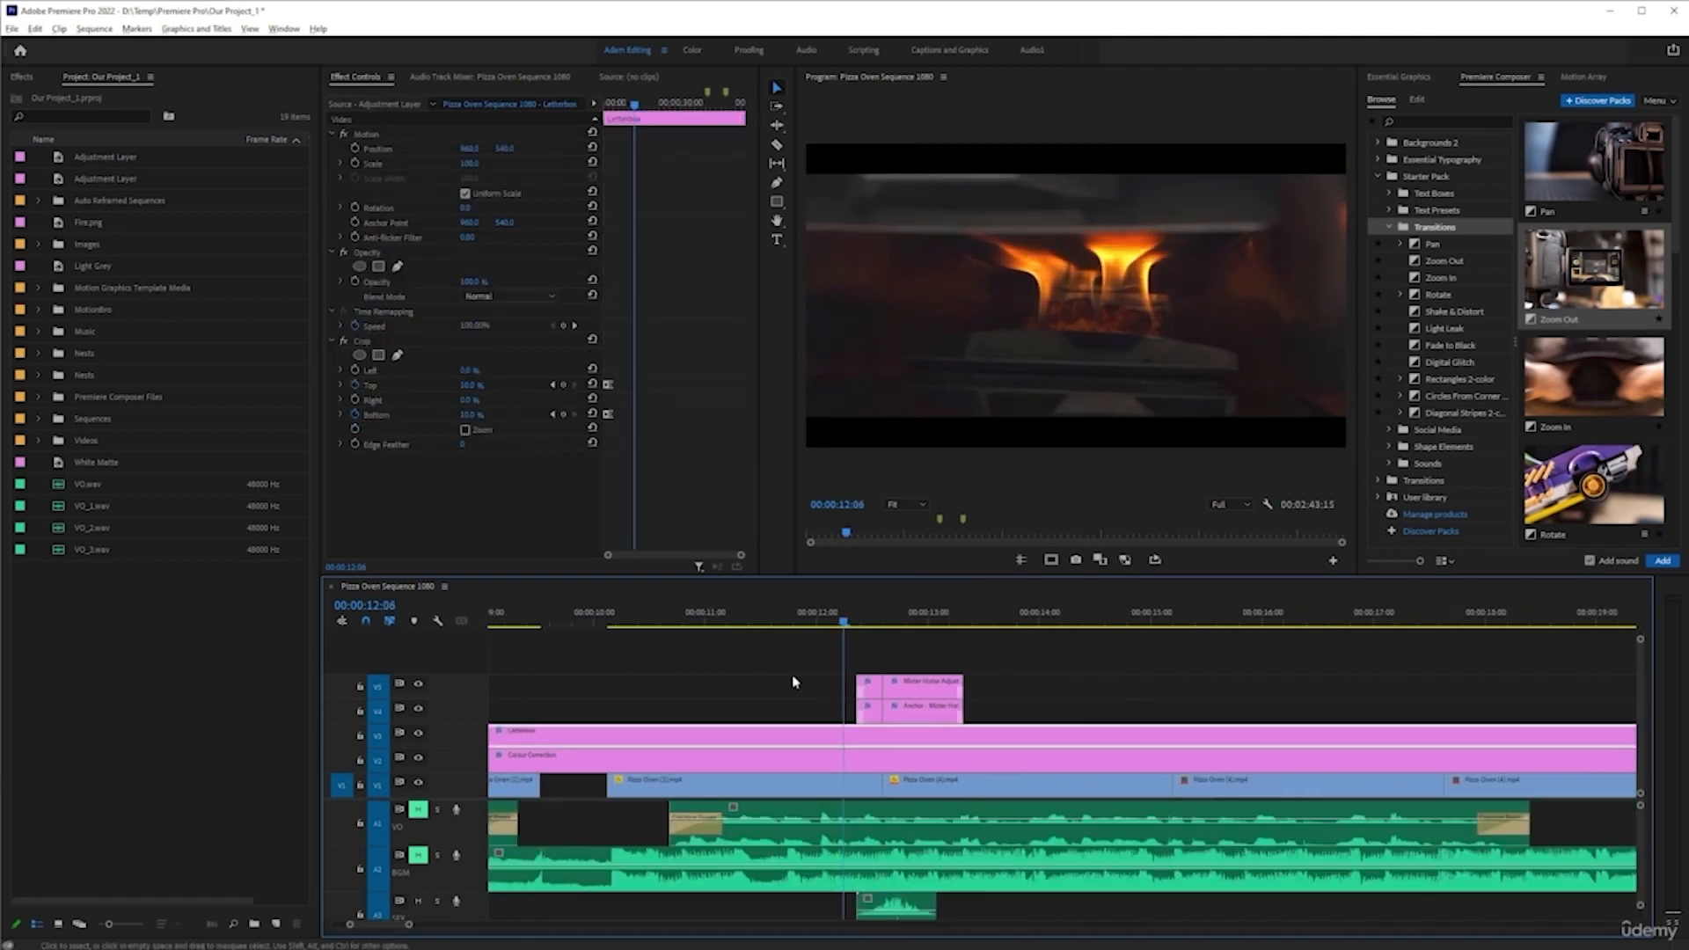
{"action": "left_click_drag", "start_coordinate": [826, 736], "coordinate": [861, 620]}
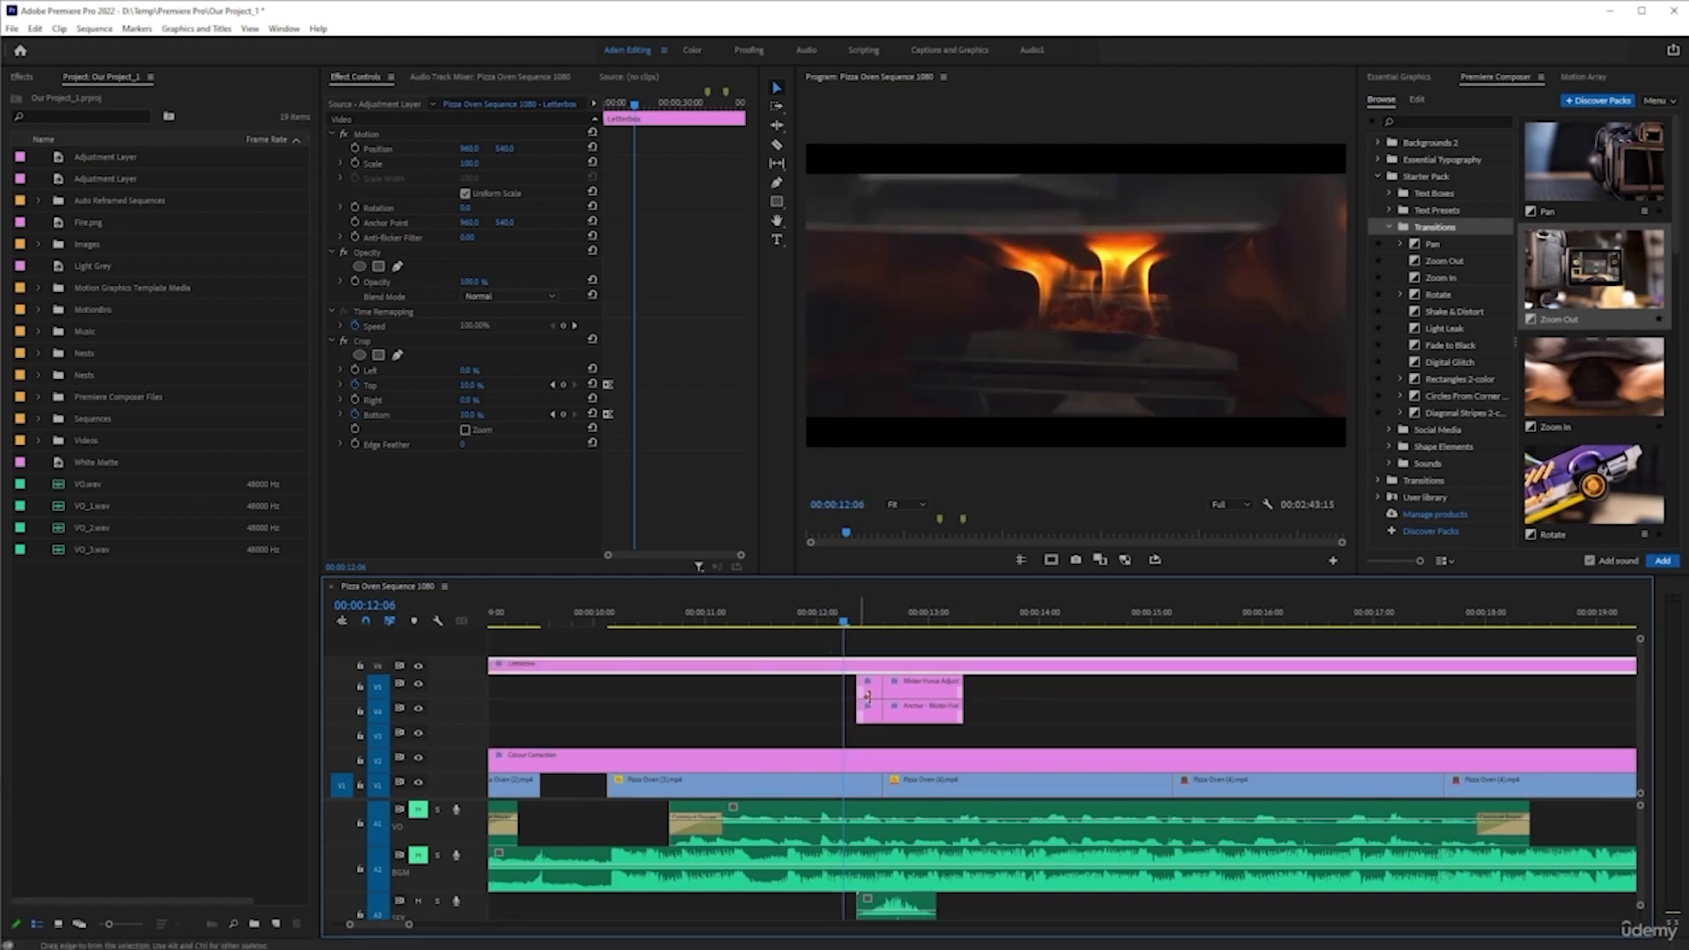
{"action": "scroll", "coordinate": [891, 715], "scroll_direction": "up", "scroll_amount": 3}
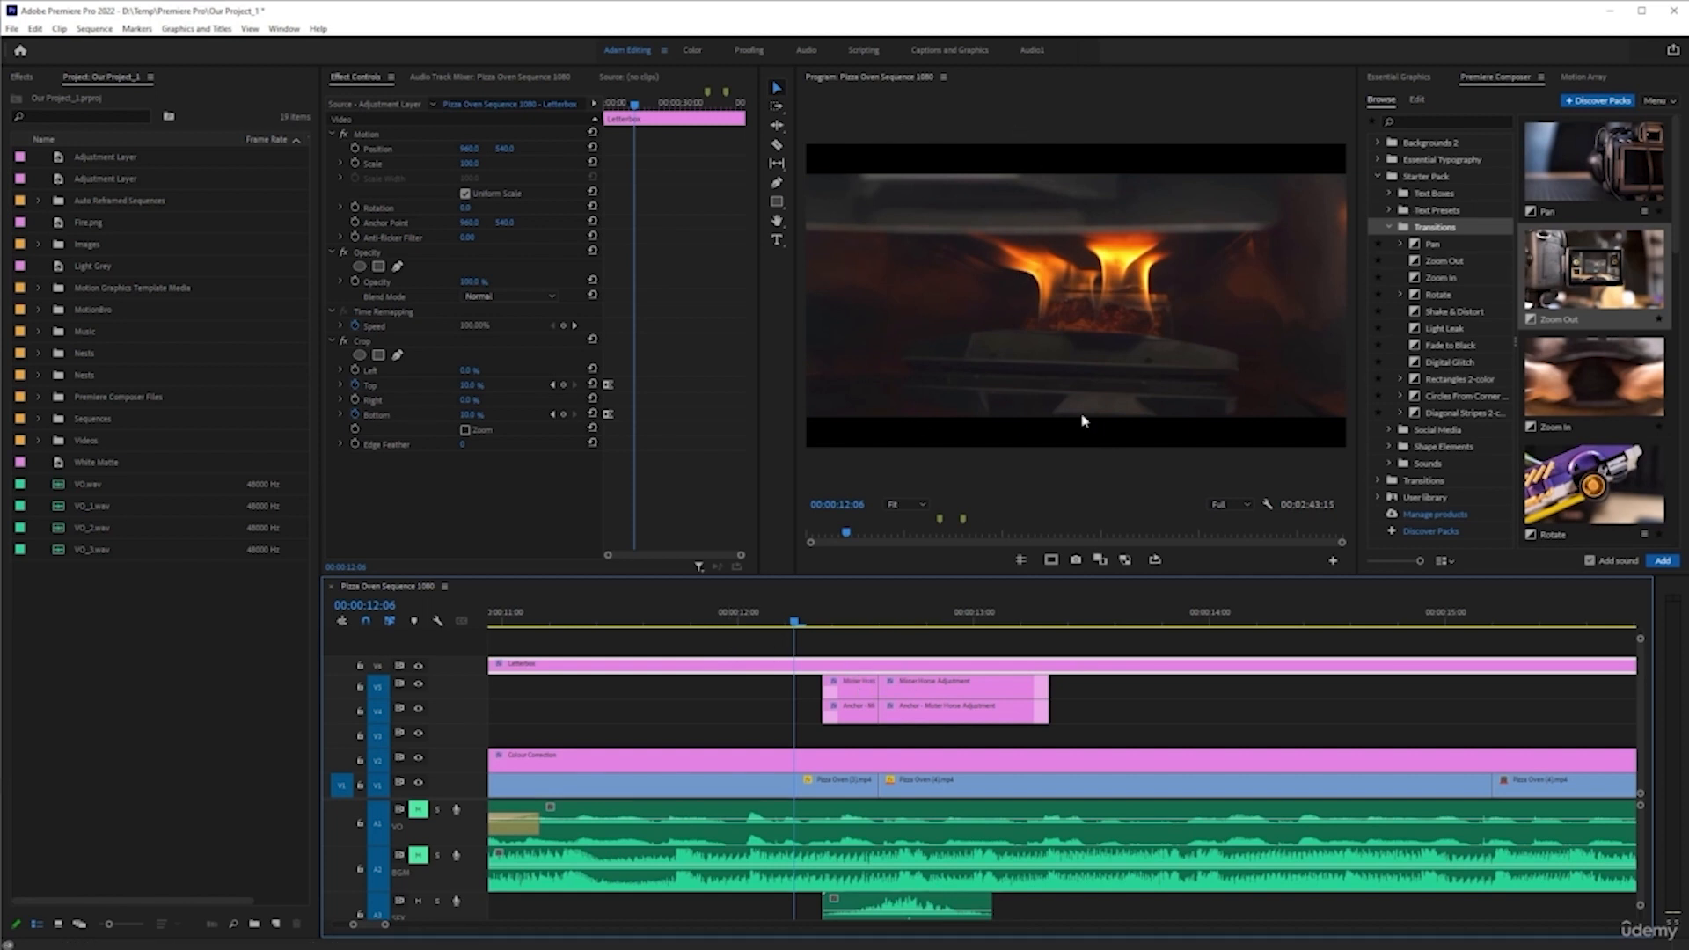
{"action": "key", "text": "ctrl+s"}
- Play the sequence twice across the Zoom Out transition to check its picture and sound
{"action": "left_click", "coordinate": [758, 611]}
{"action": "key", "text": "space"}
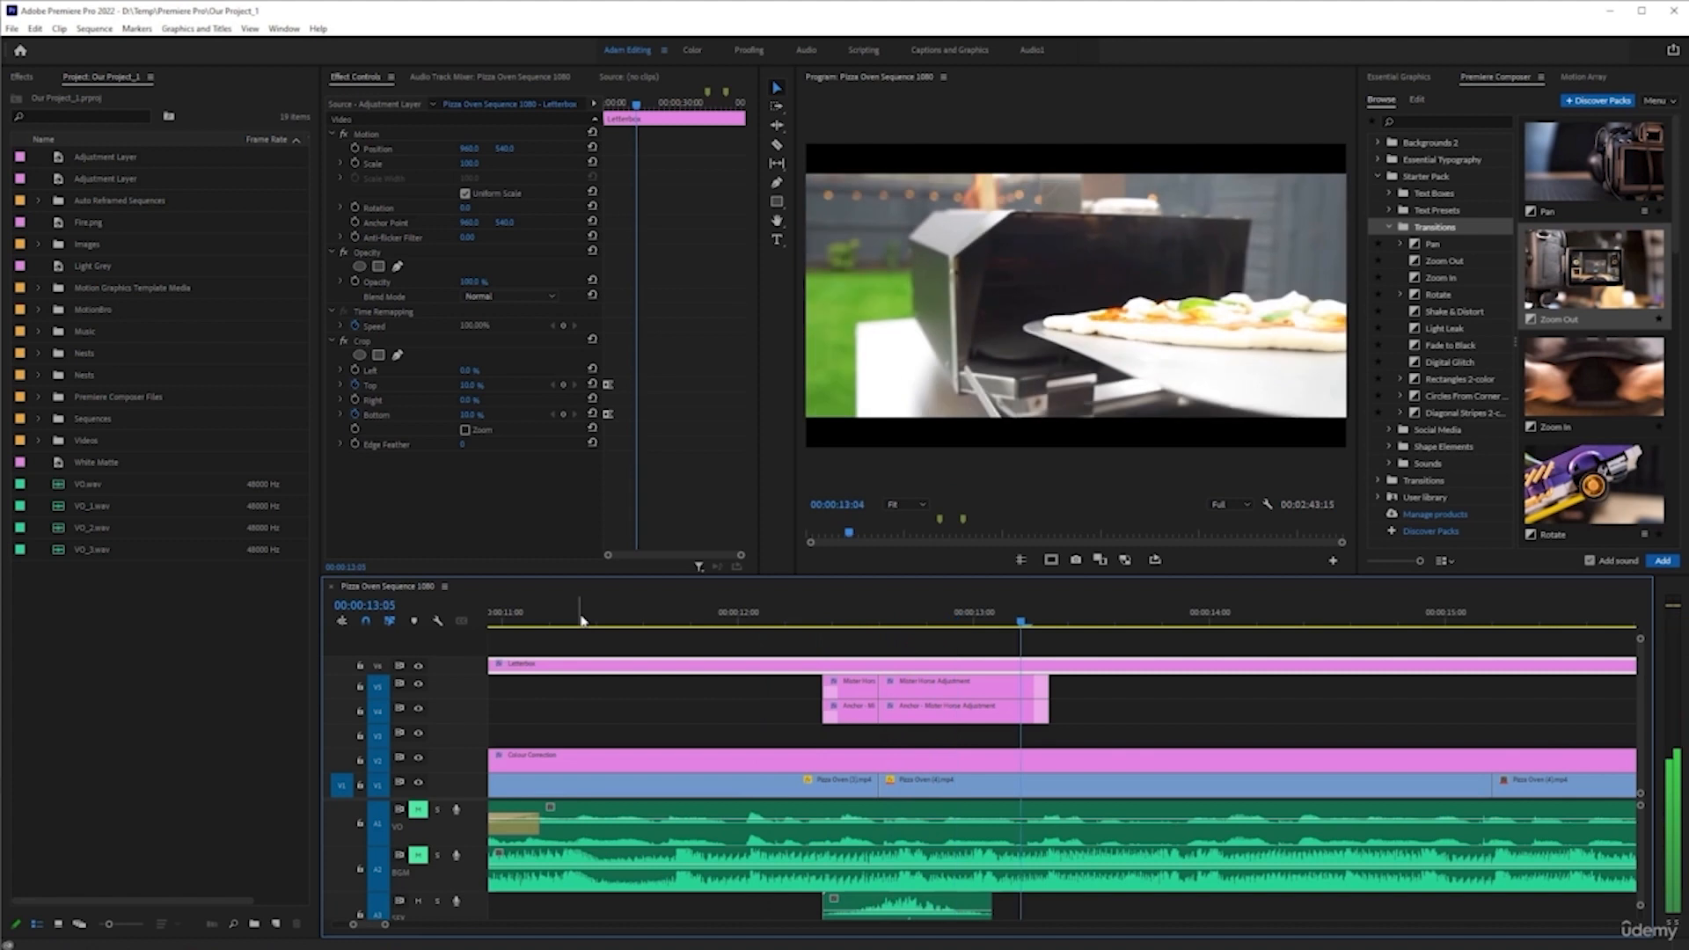
{"action": "left_click", "coordinate": [652, 621]}
{"action": "key", "text": "space"}
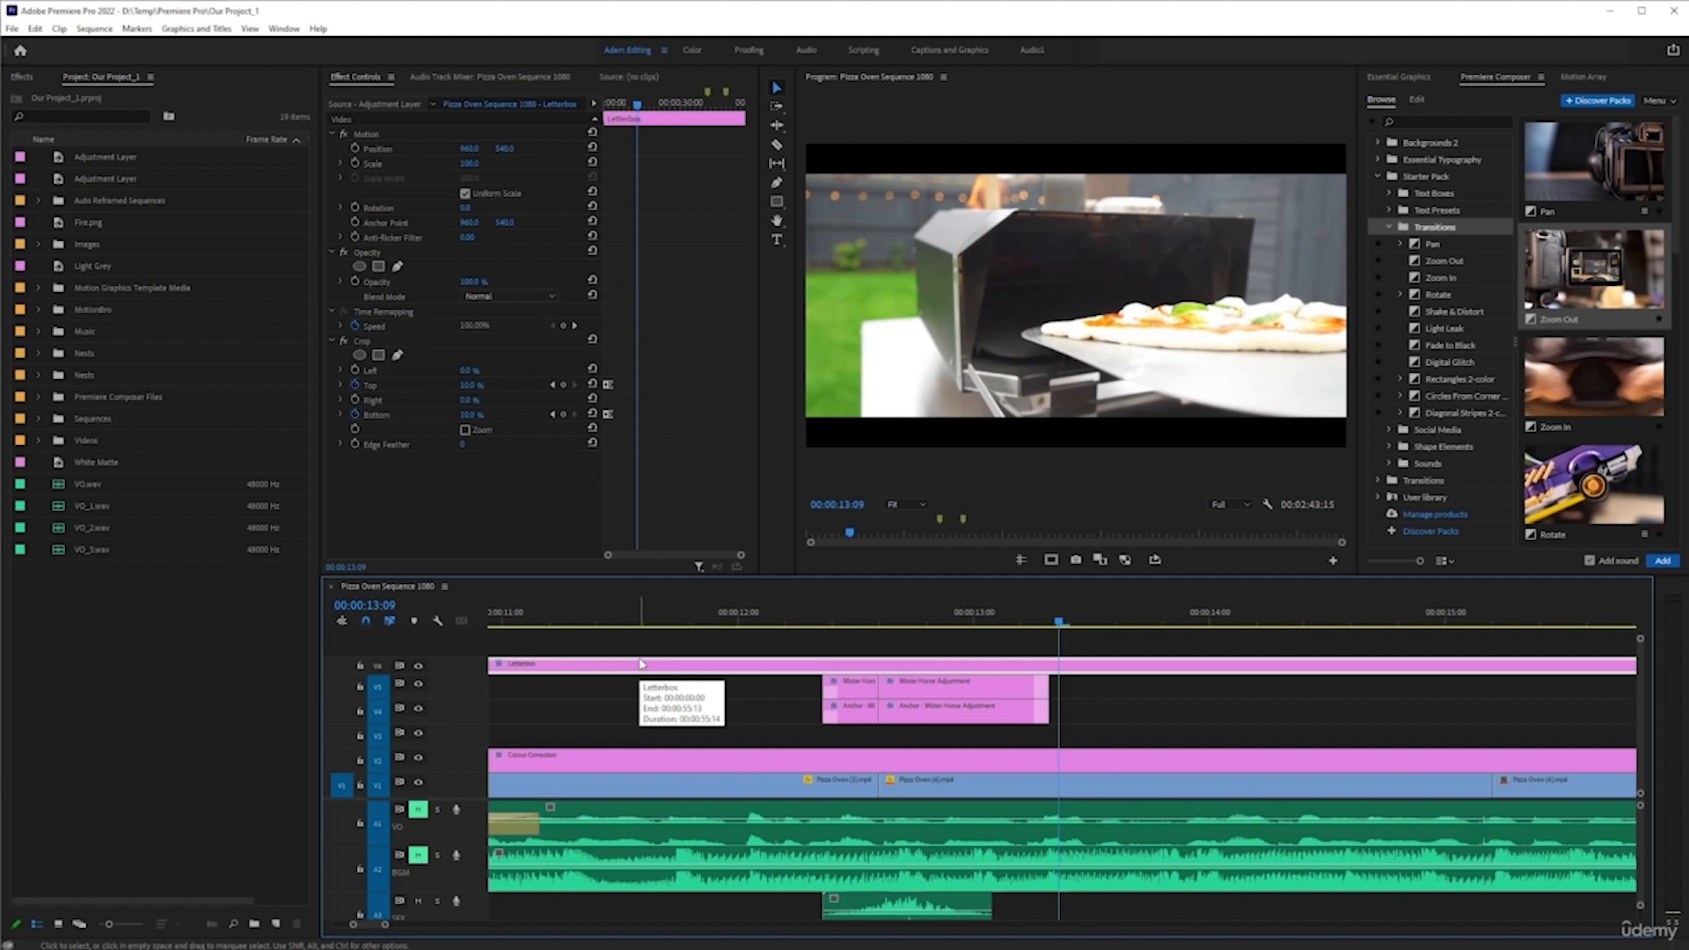
- Delete the transition's sound effect clip from the audio track beneath the background music
{"action": "left_click", "coordinate": [972, 908]}
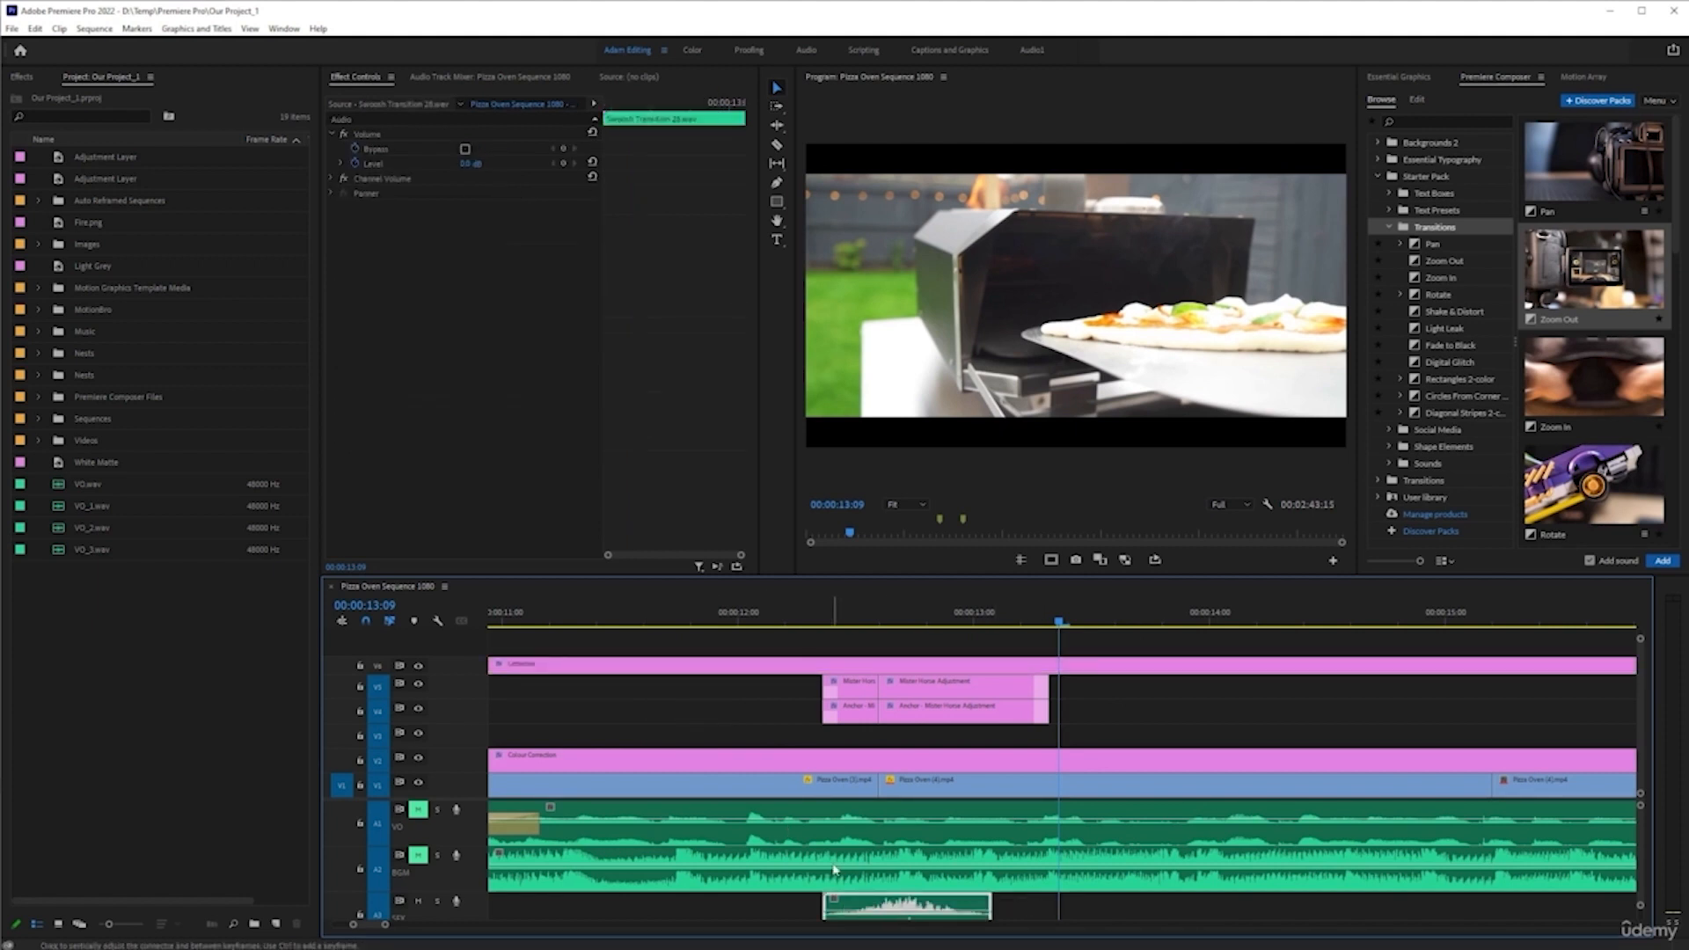
{"action": "key", "text": "Delete"}
{"action": "scroll", "coordinate": [835, 866], "scroll_direction": "down", "scroll_amount": 4}
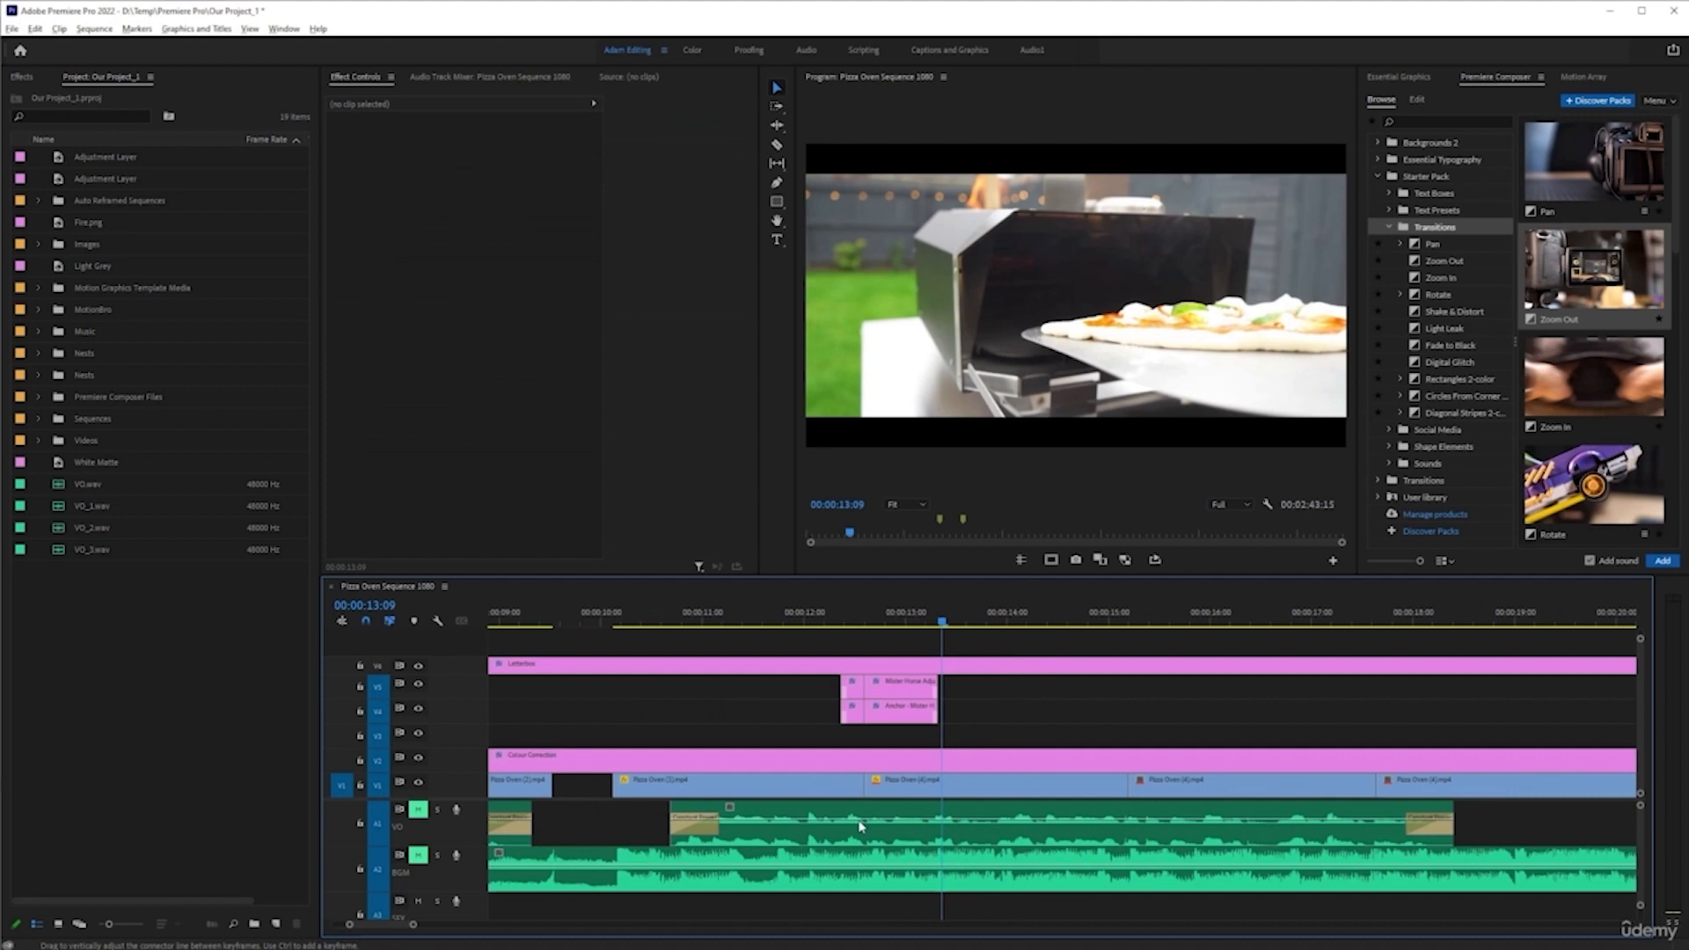
- Play the sequence from just before the Zoom Out transition and return to about 00:00:08:21
{"action": "left_click", "coordinate": [755, 614]}
{"action": "scroll", "coordinate": [724, 731], "scroll_direction": "up", "scroll_amount": 2}
{"action": "key", "text": "space"}
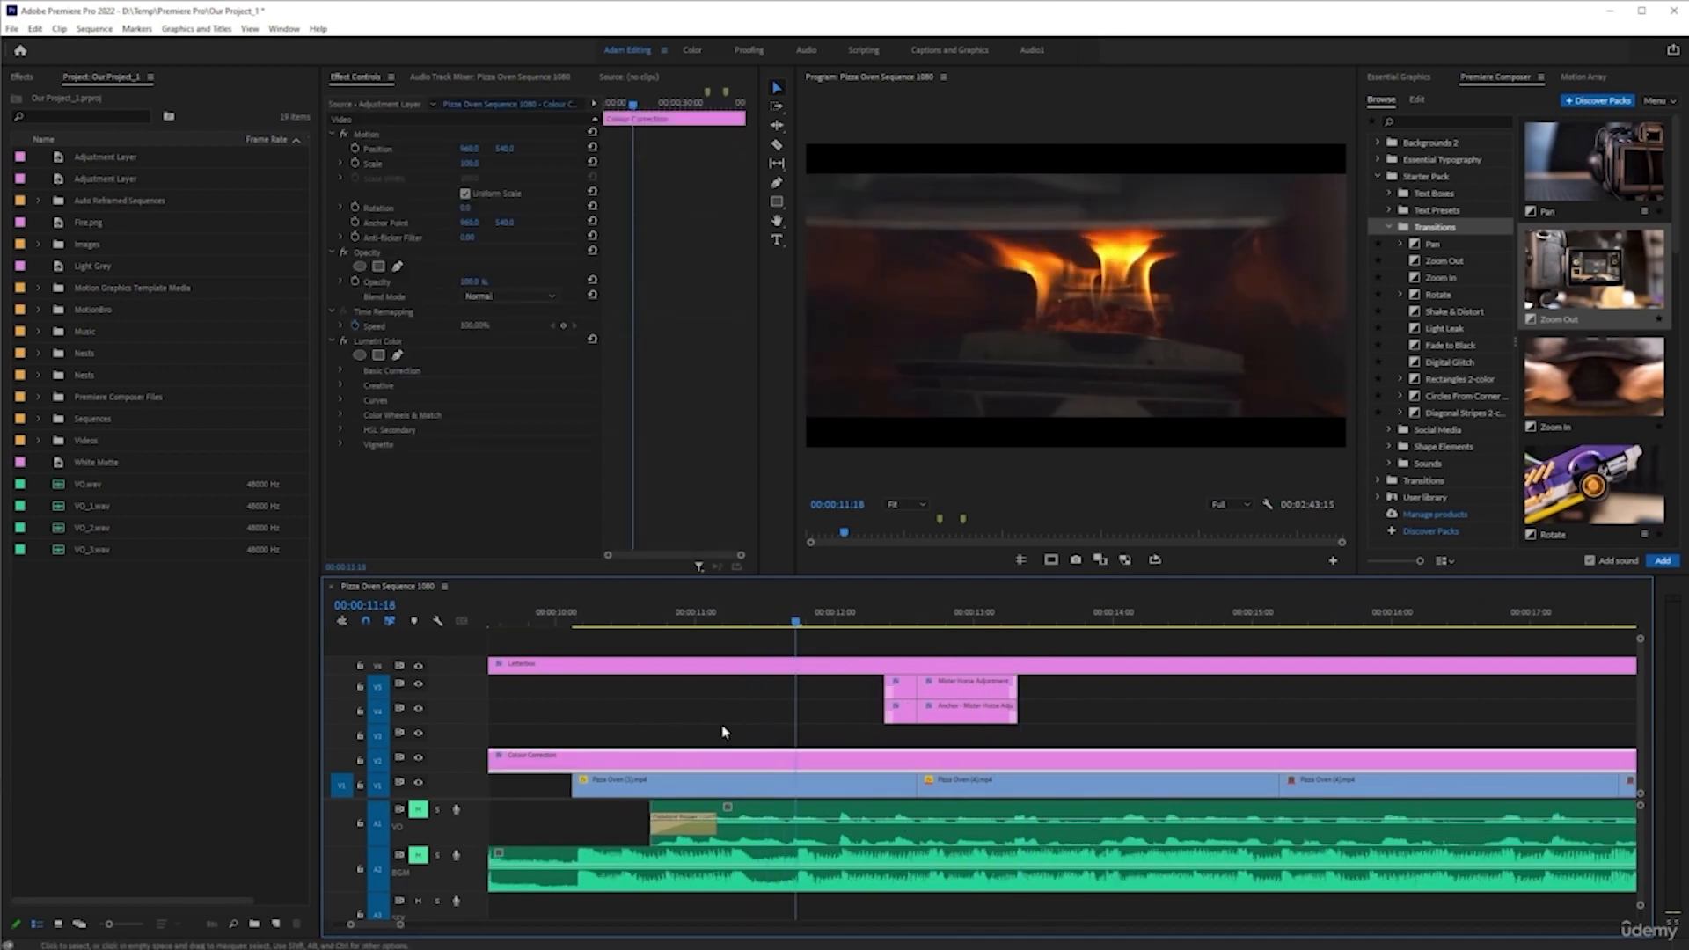
{"action": "scroll", "coordinate": [701, 726], "scroll_direction": "down", "scroll_amount": 4}
{"action": "left_click", "coordinate": [557, 614]}
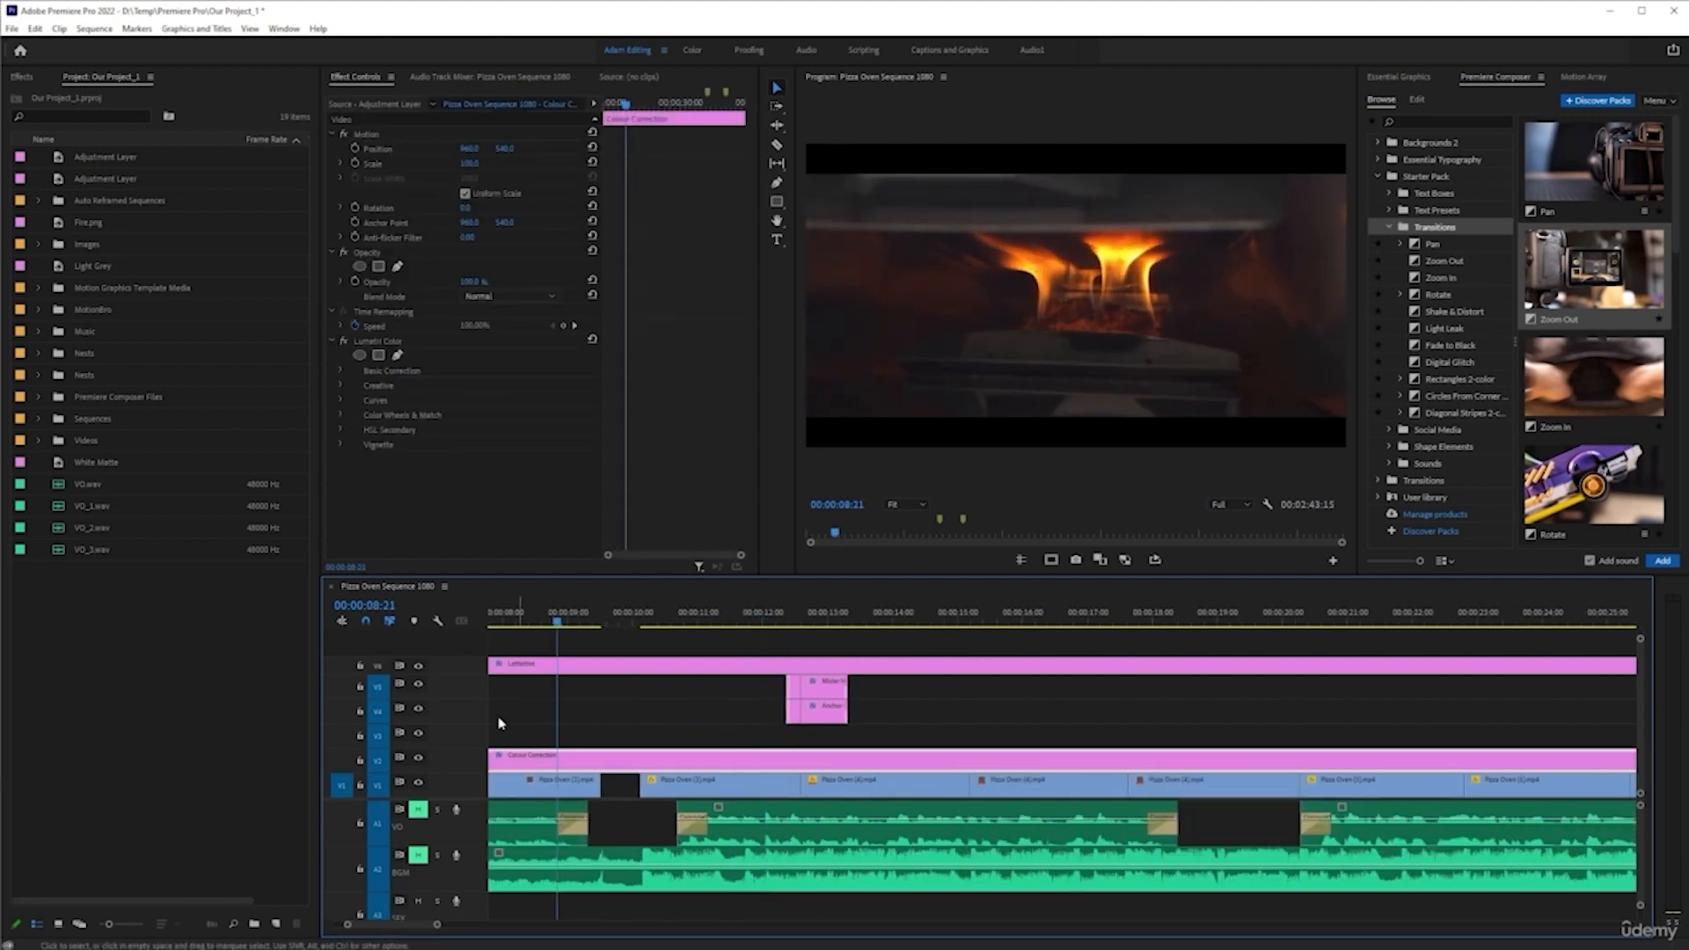
- Unmute the VO and BGM audio tracks and play the sequence from 00:00:07:17 through the Zoom Out transition
{"action": "left_click", "coordinate": [418, 855]}
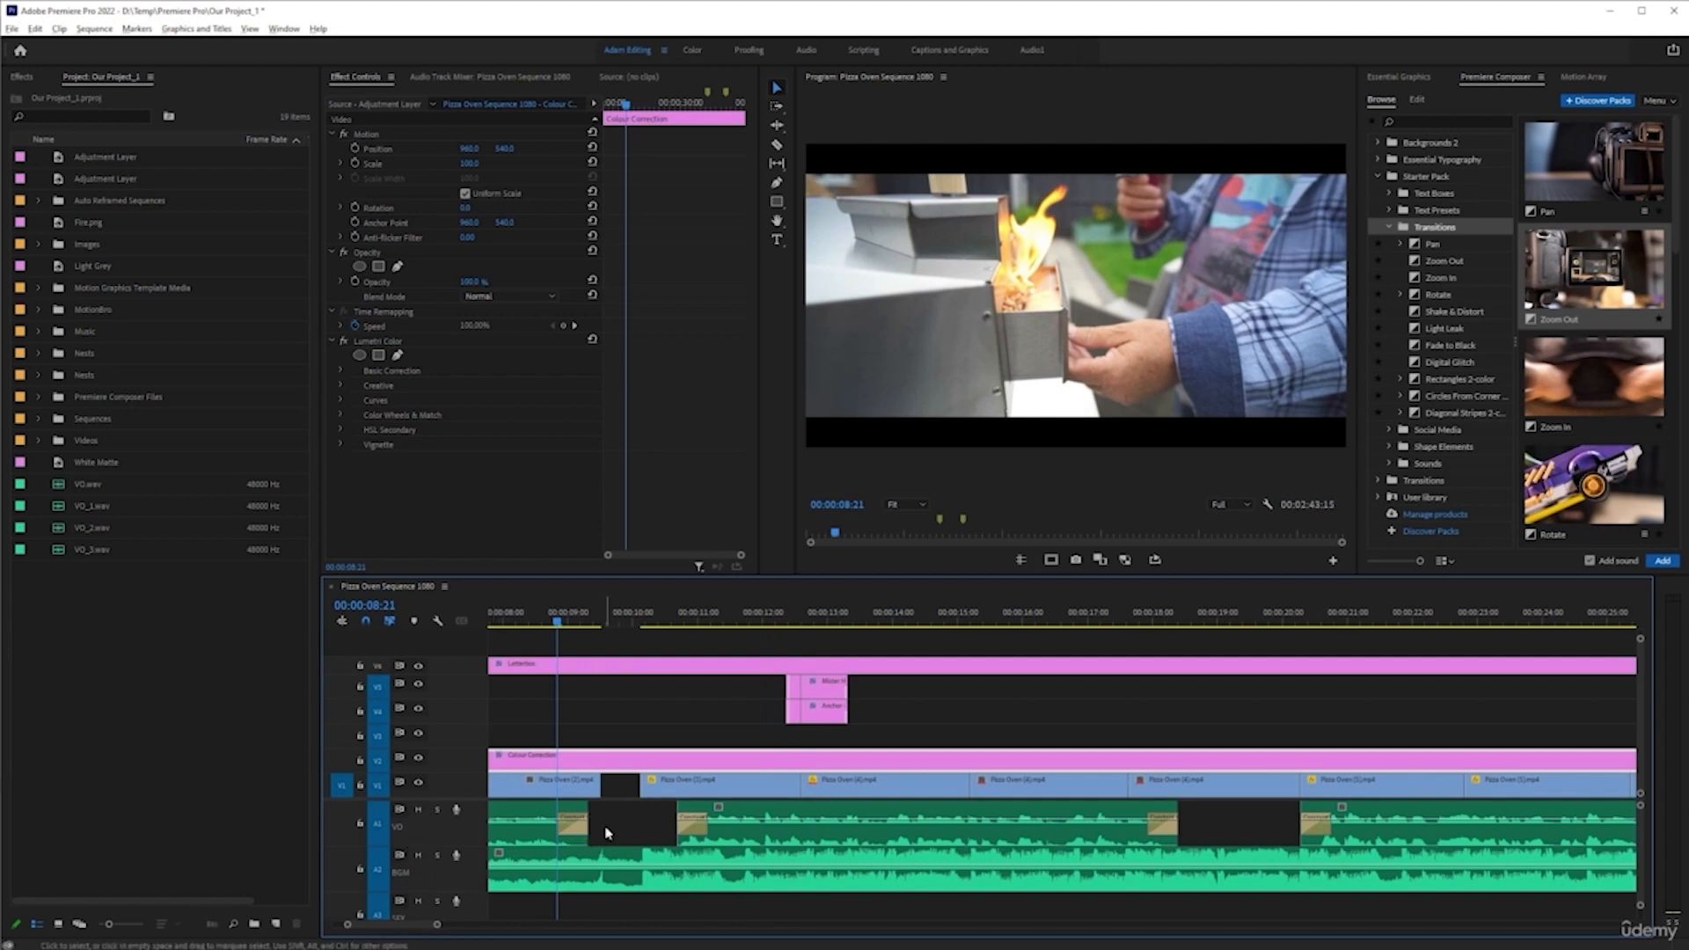
{"action": "scroll", "coordinate": [607, 815], "scroll_direction": "down", "scroll_amount": 3}
{"action": "left_click_drag", "start_coordinate": [778, 613], "coordinate": [727, 621]}
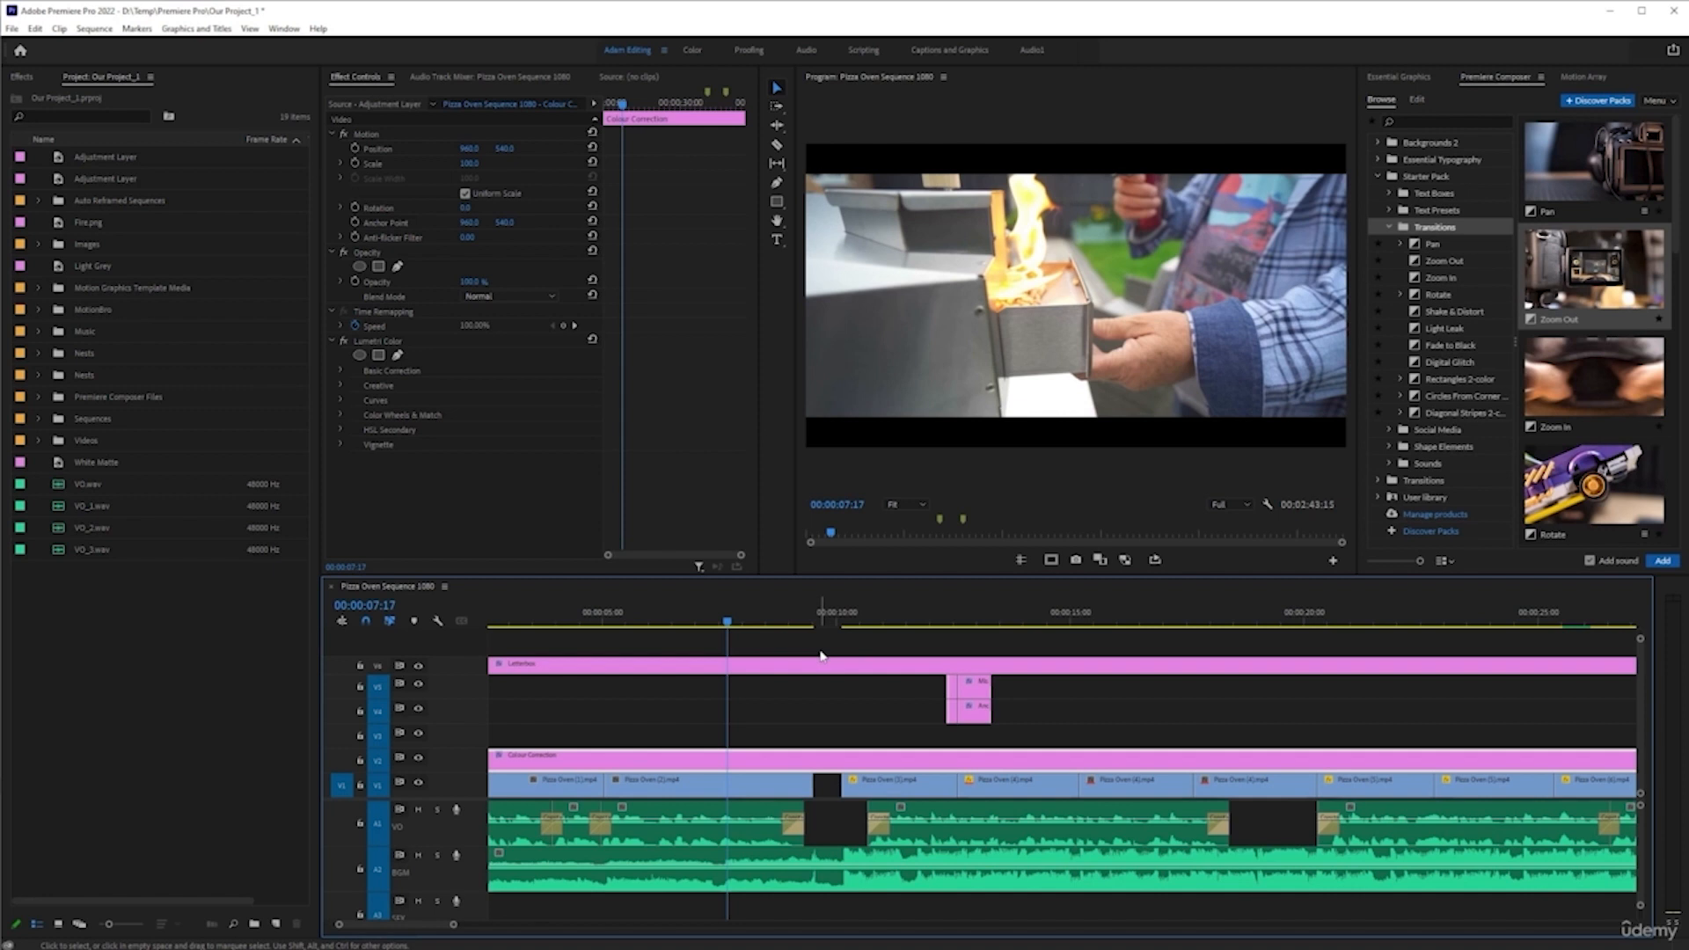
{"action": "key", "text": "space"}
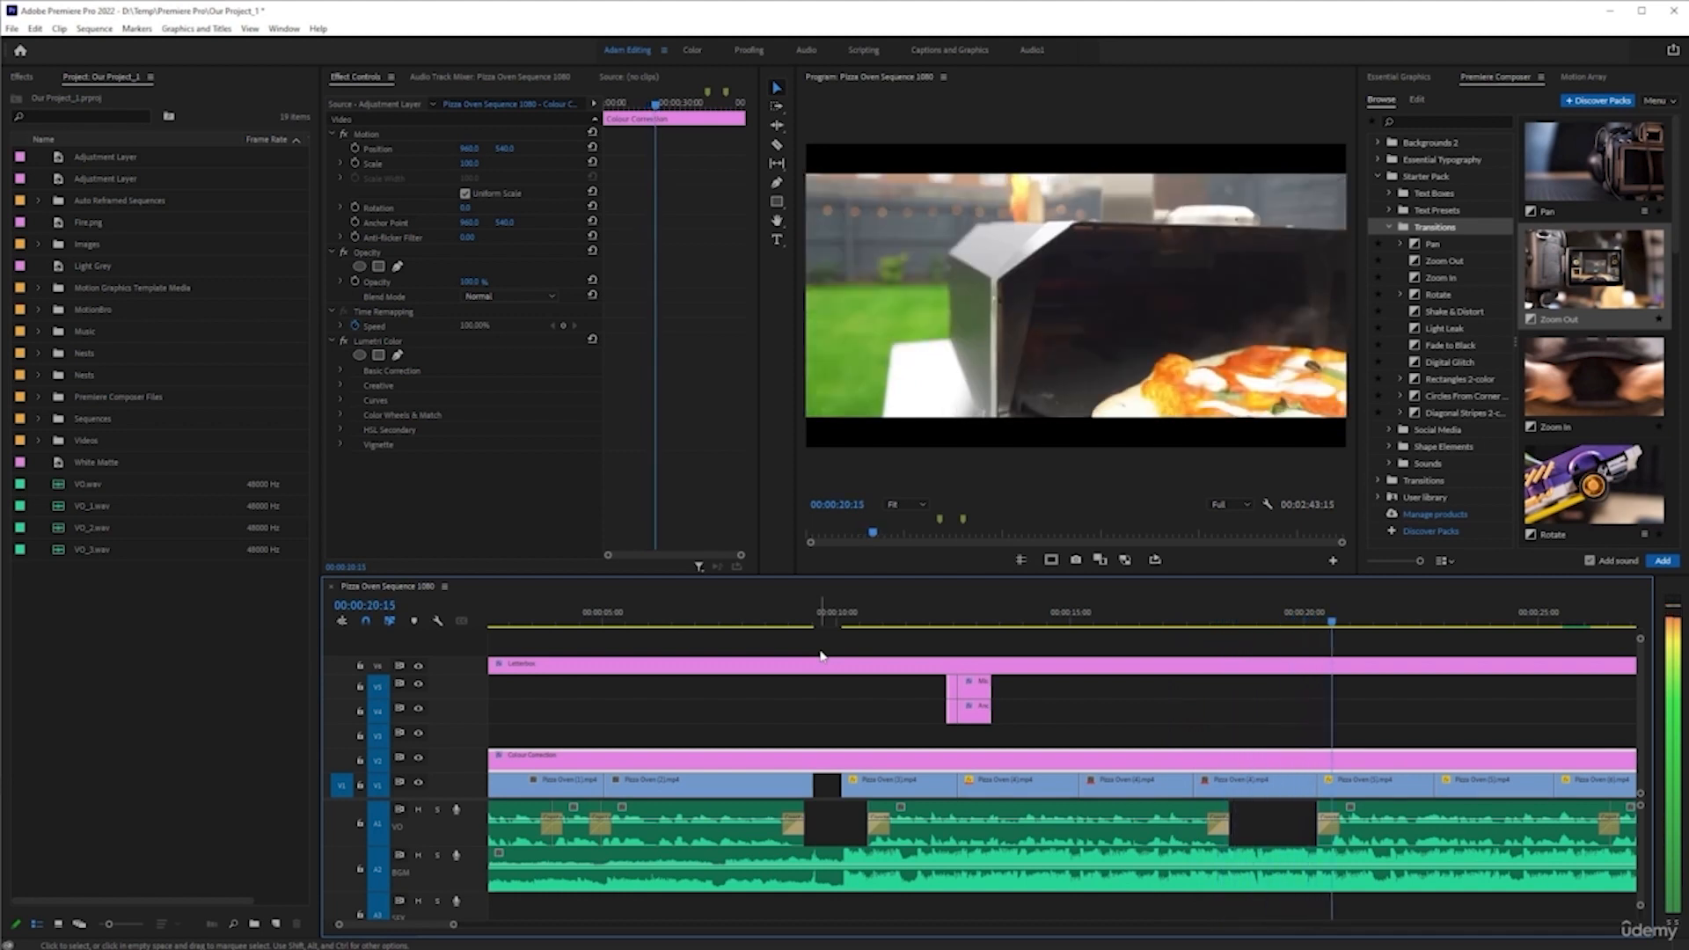
- Mute the VO and BGM tracks and scrub and play the pizza clip leading up to the cut at 00:00:45:11
{"action": "scroll", "coordinate": [1156, 764], "scroll_direction": "down", "scroll_amount": 4}
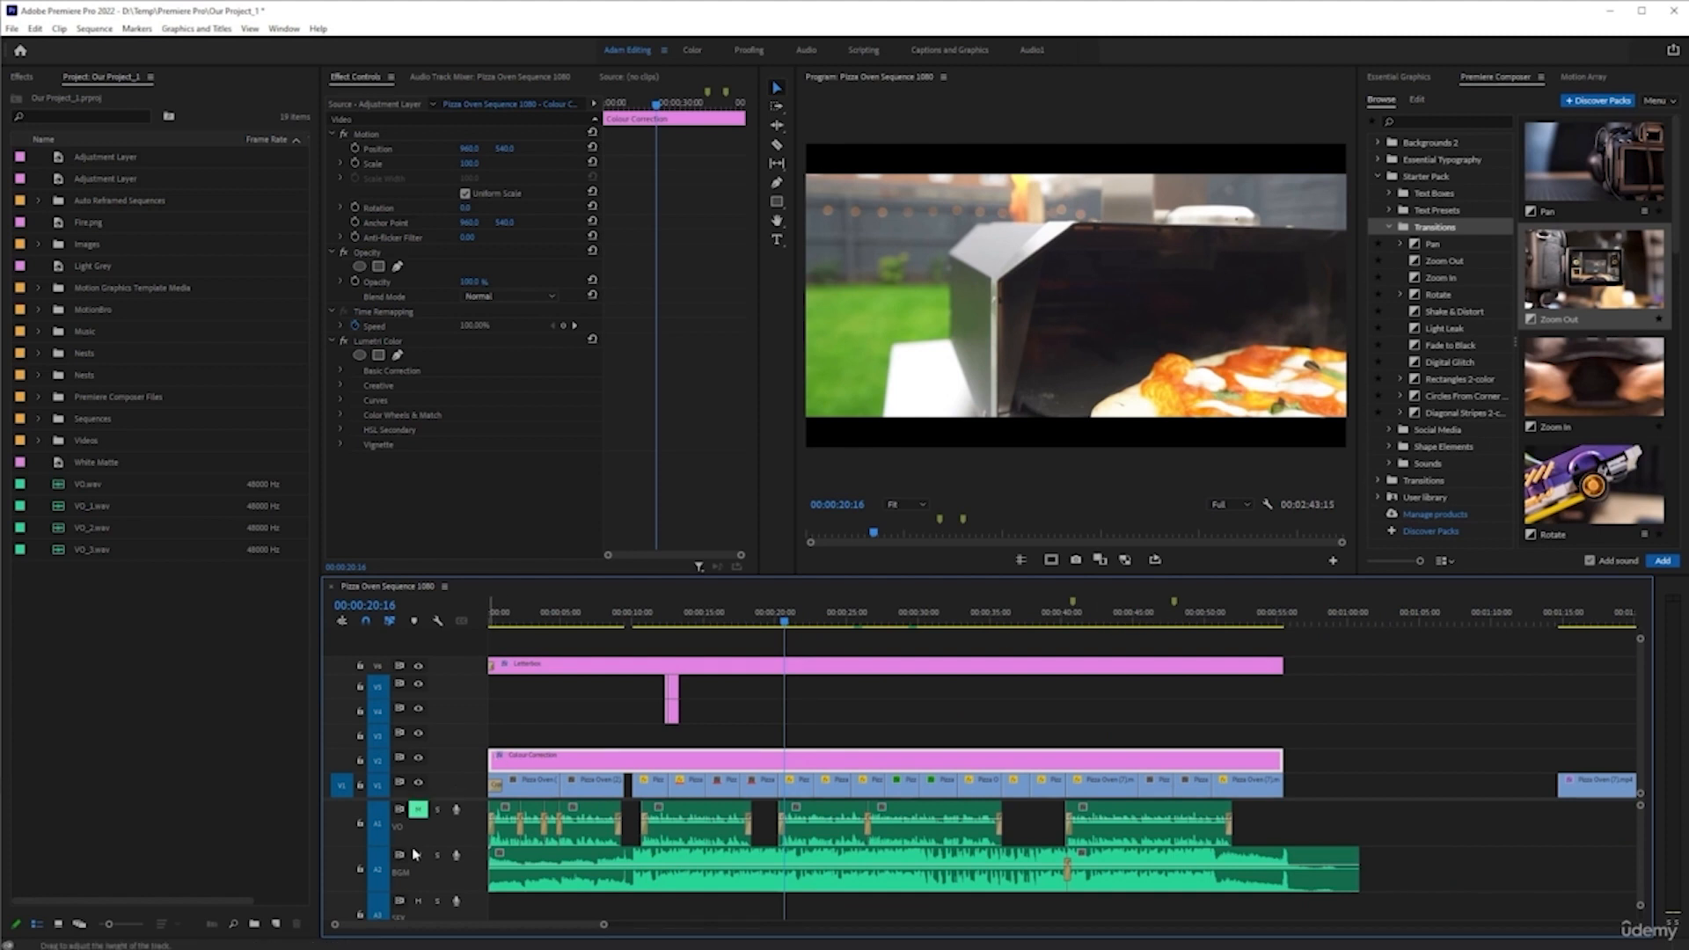
{"action": "left_click", "coordinate": [418, 855]}
{"action": "left_click", "coordinate": [1178, 626]}
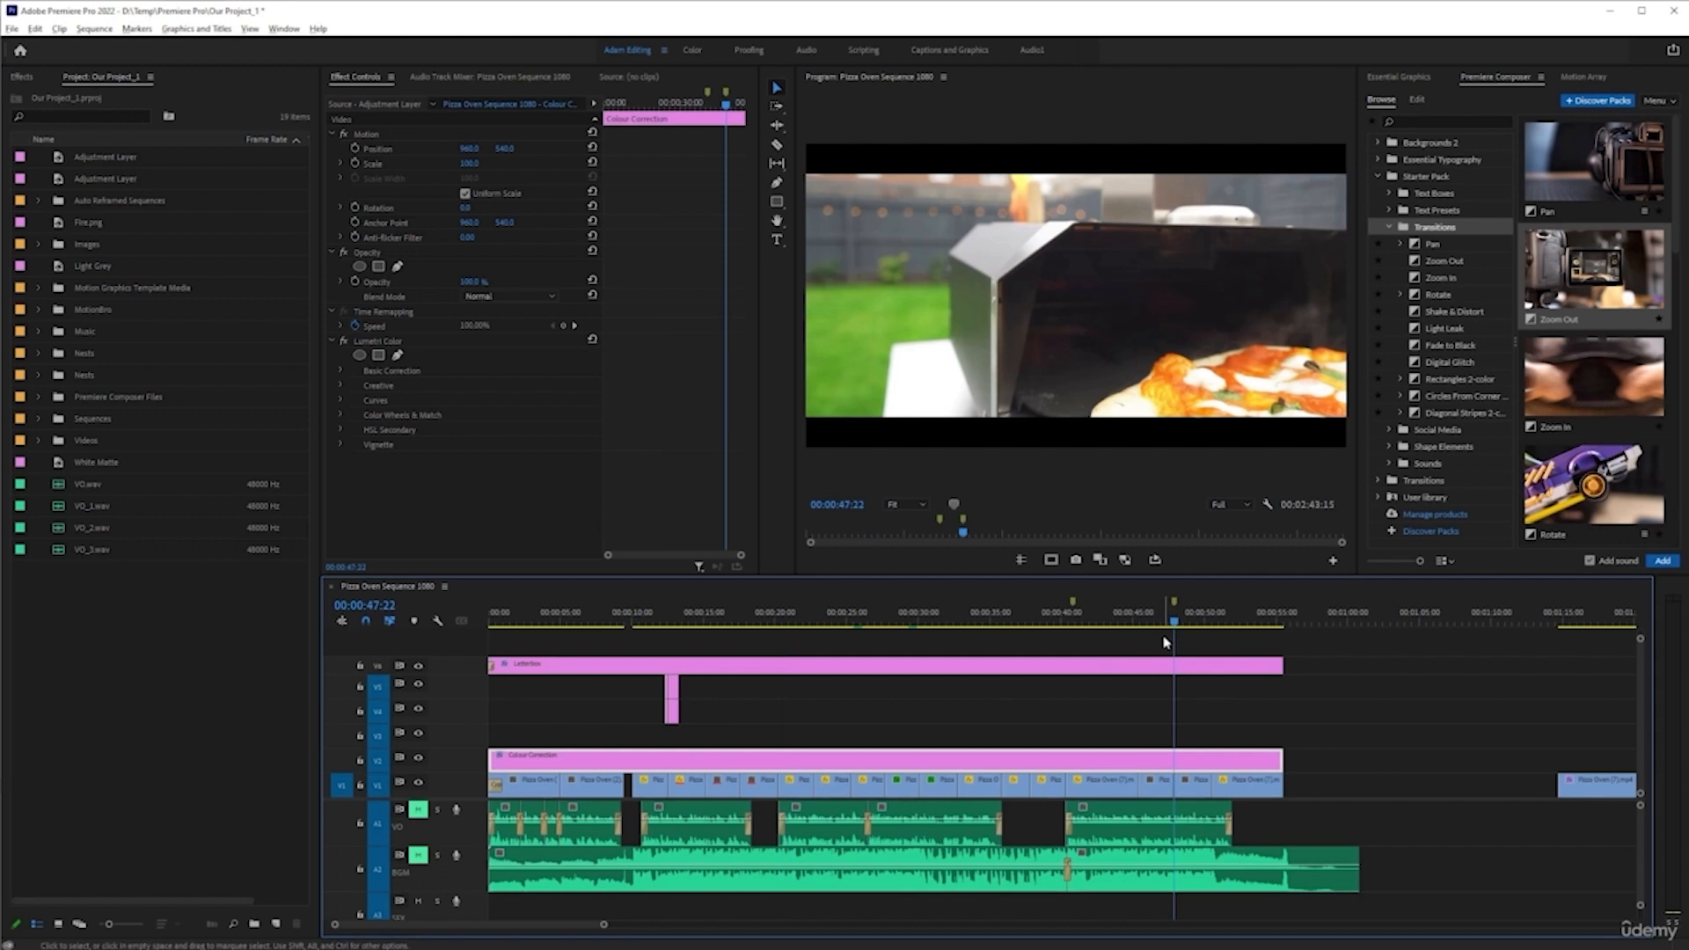
{"action": "scroll", "coordinate": [1175, 639], "scroll_direction": "up", "scroll_amount": 3}
{"action": "left_click_drag", "start_coordinate": [1184, 623], "coordinate": [1100, 626]}
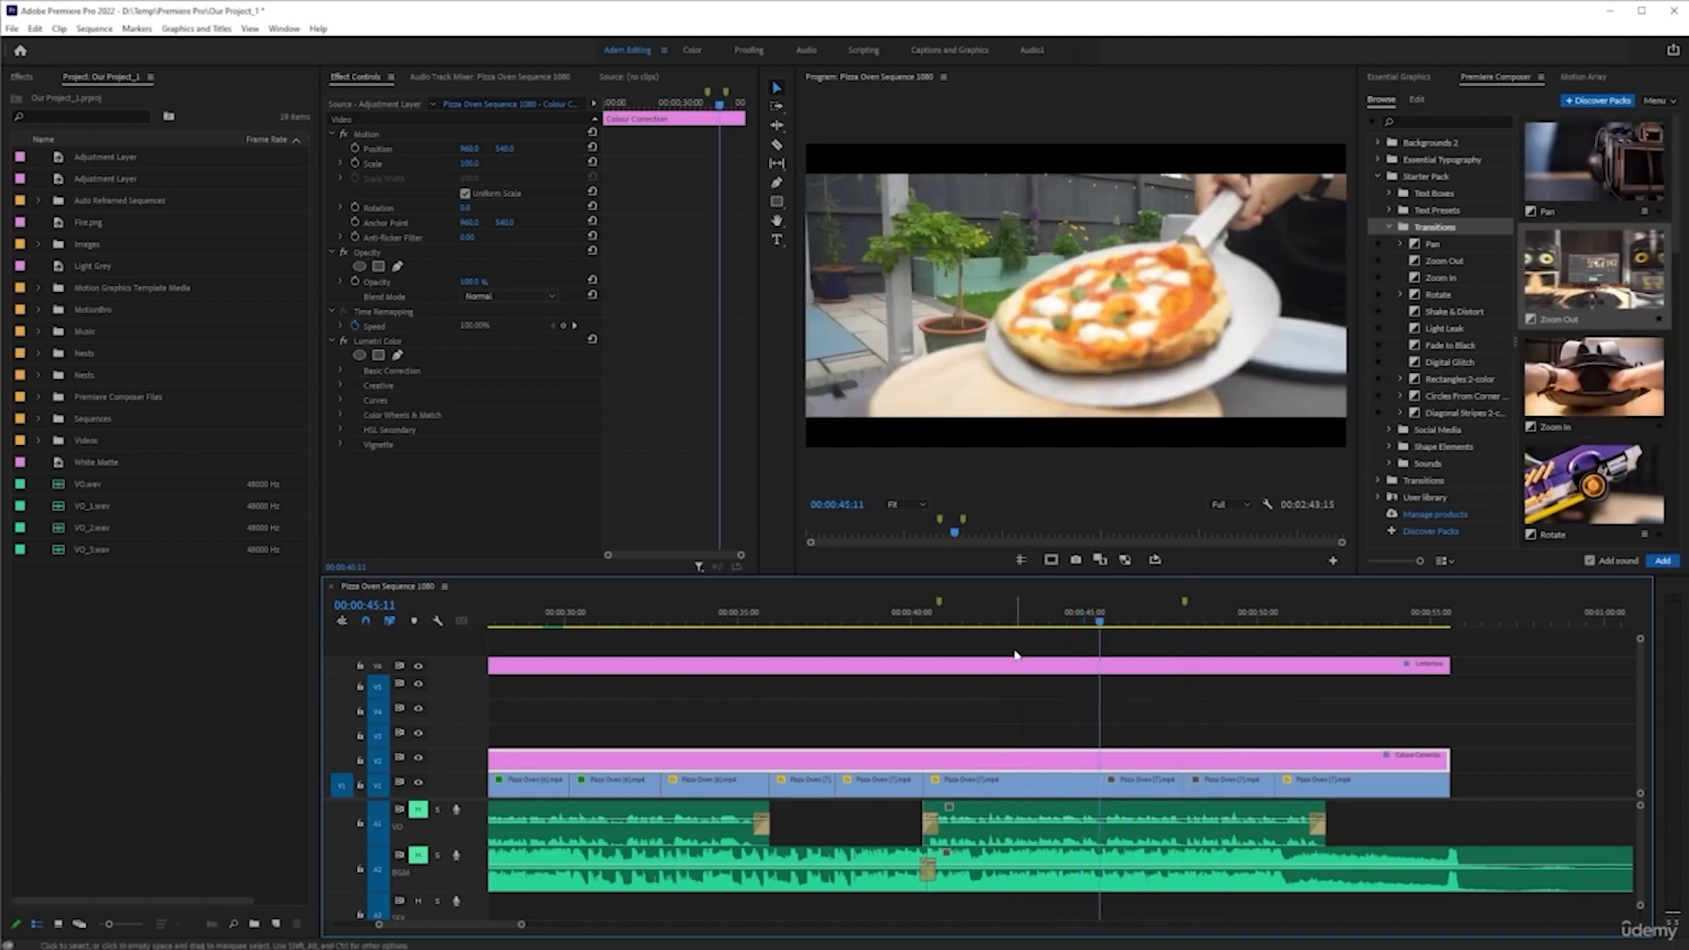
{"action": "mouse_move", "coordinate": [1039, 629]}
{"action": "left_mouse_down"}
{"action": "mouse_move", "coordinate": [992, 627]}
{"action": "mouse_move", "coordinate": [1047, 626]}
{"action": "left_mouse_up"}
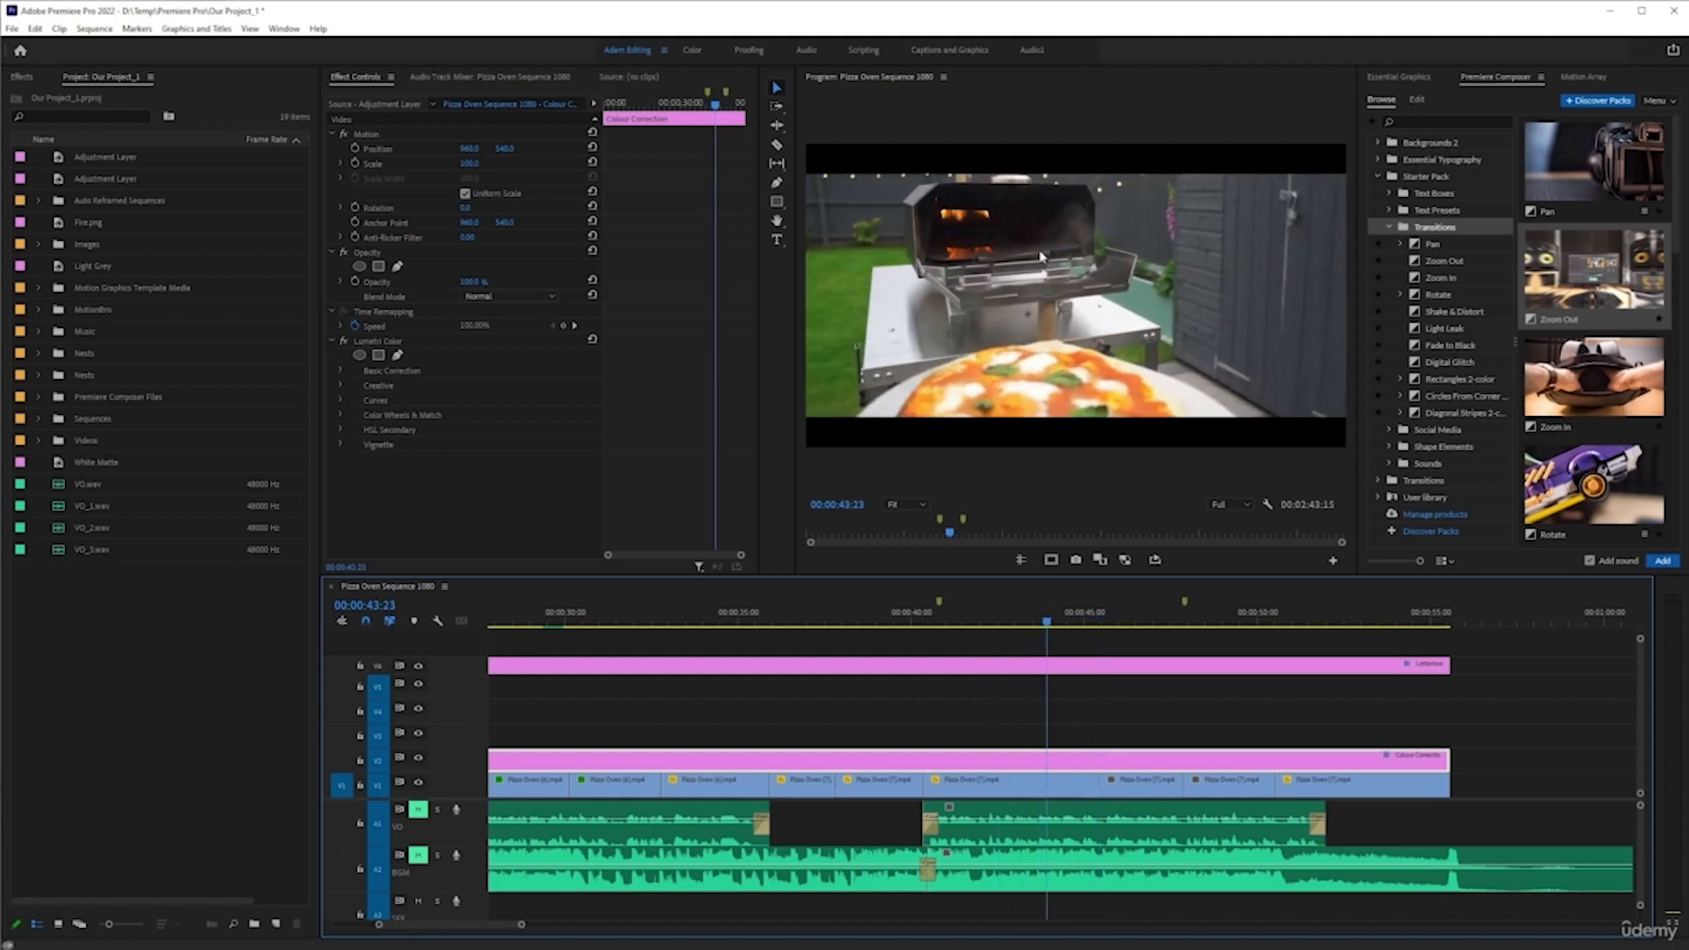
{"action": "left_click", "coordinate": [1101, 621]}
{"action": "left_click_drag", "start_coordinate": [1098, 623], "coordinate": [1049, 626]}
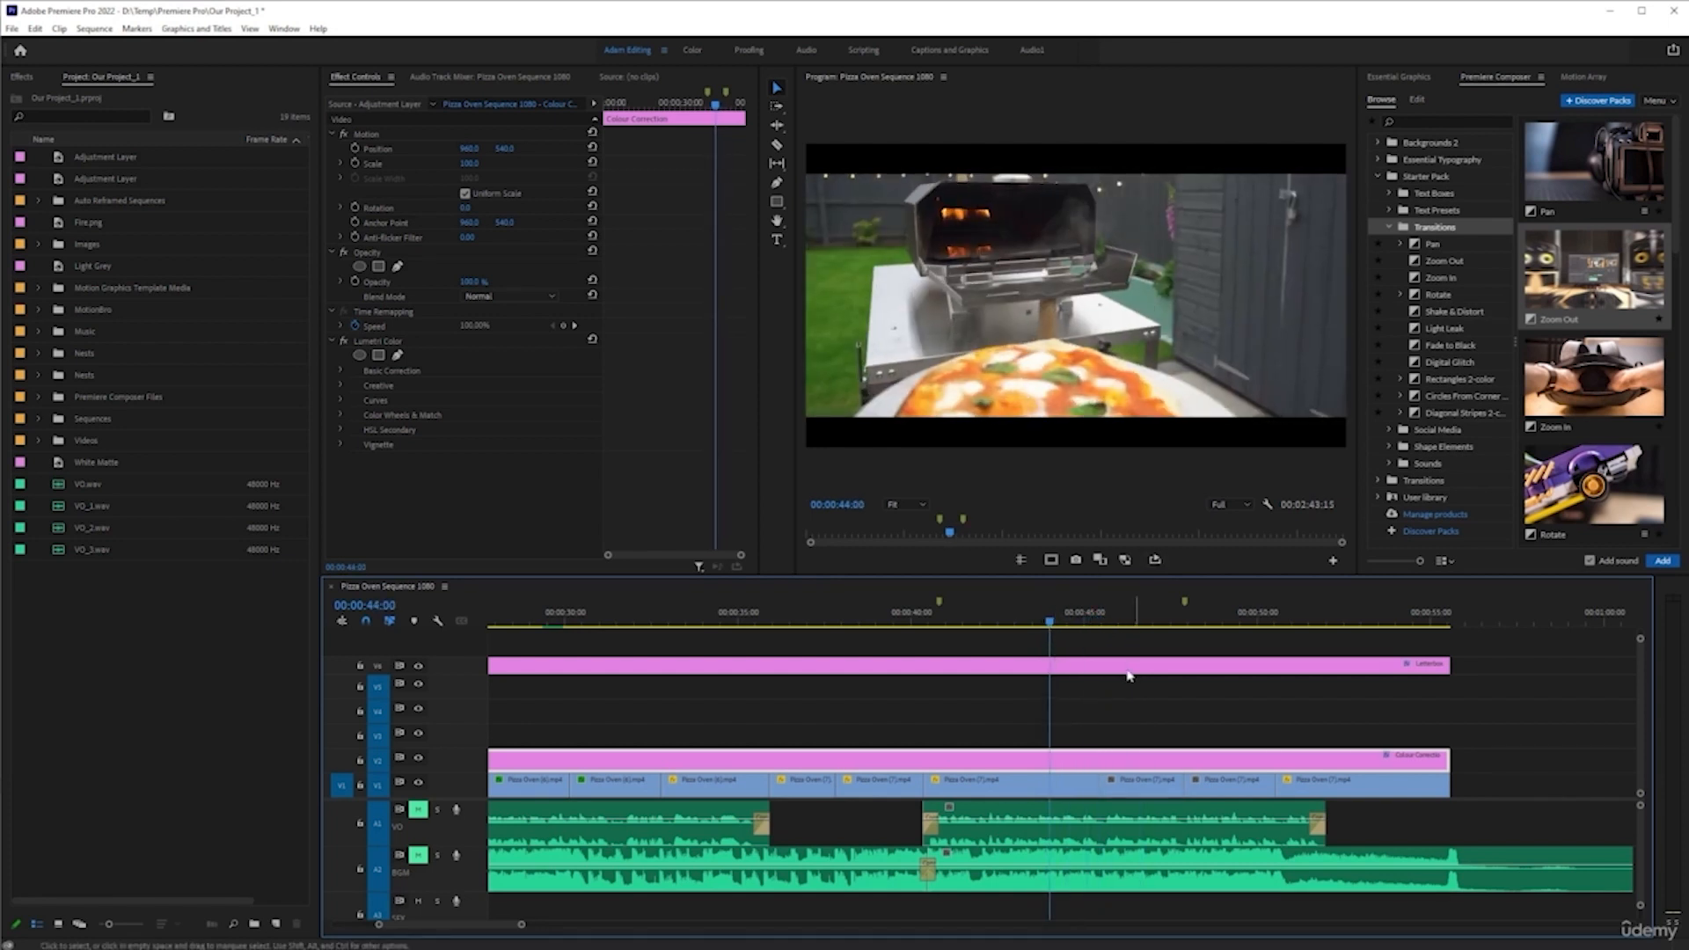
{"action": "key", "text": "space"}
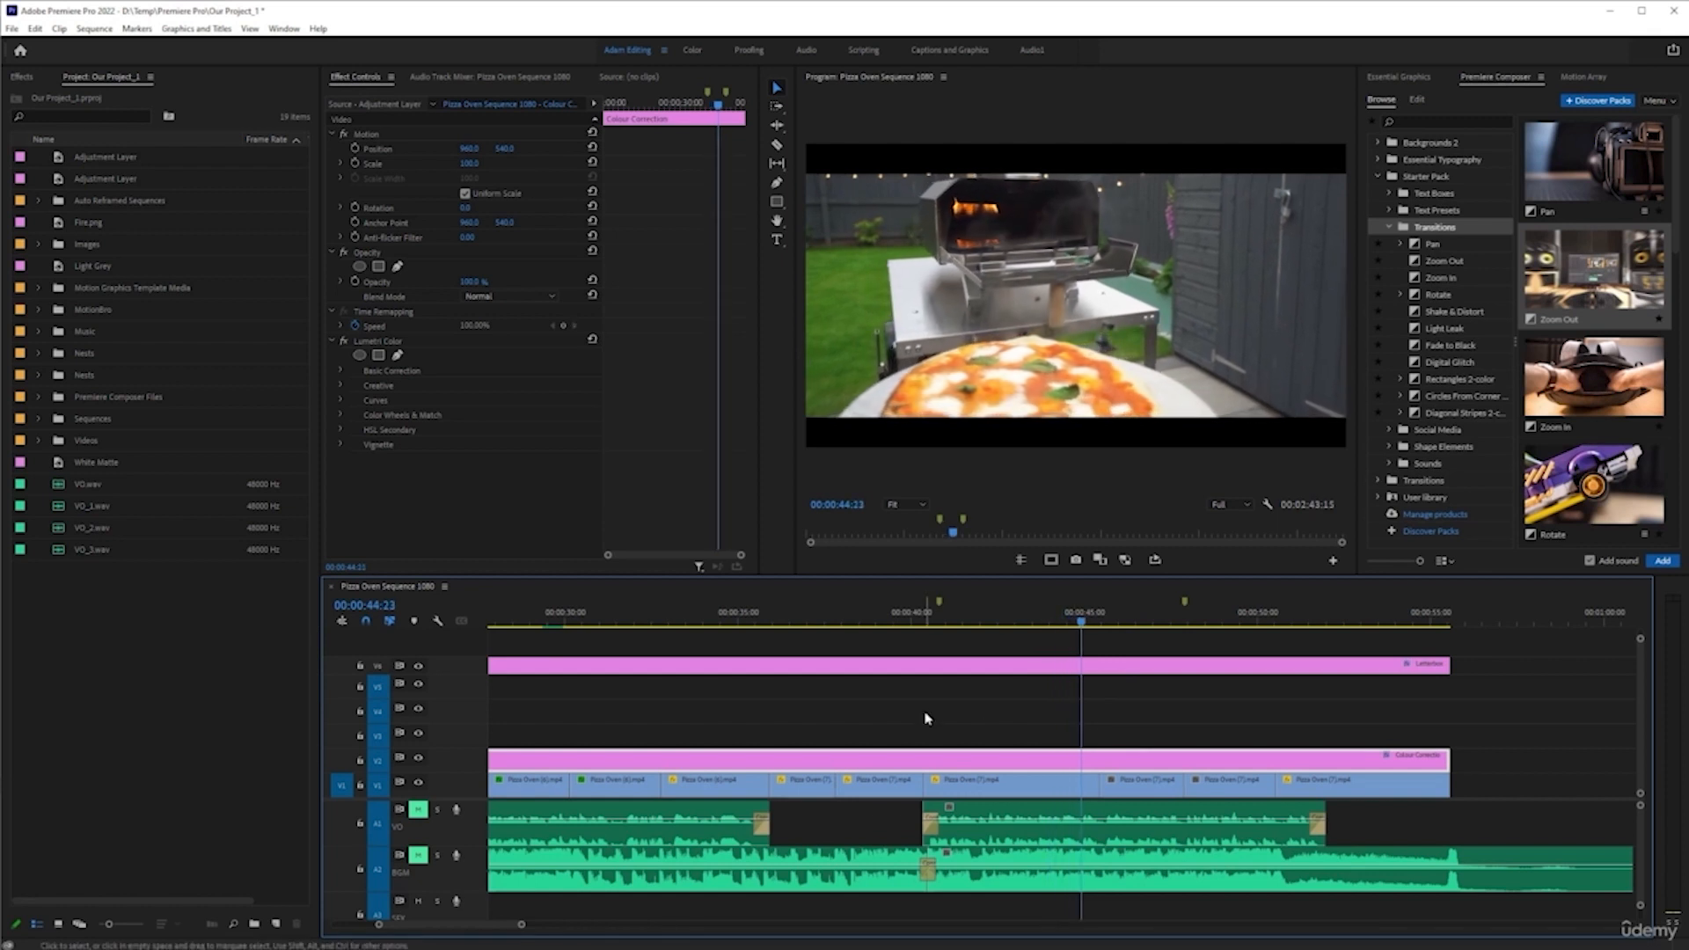
- Add the Right variant of the Starter Pack Pan transition, without sound, at the cut at 00:00:45:11
{"action": "left_click", "coordinate": [1100, 620]}
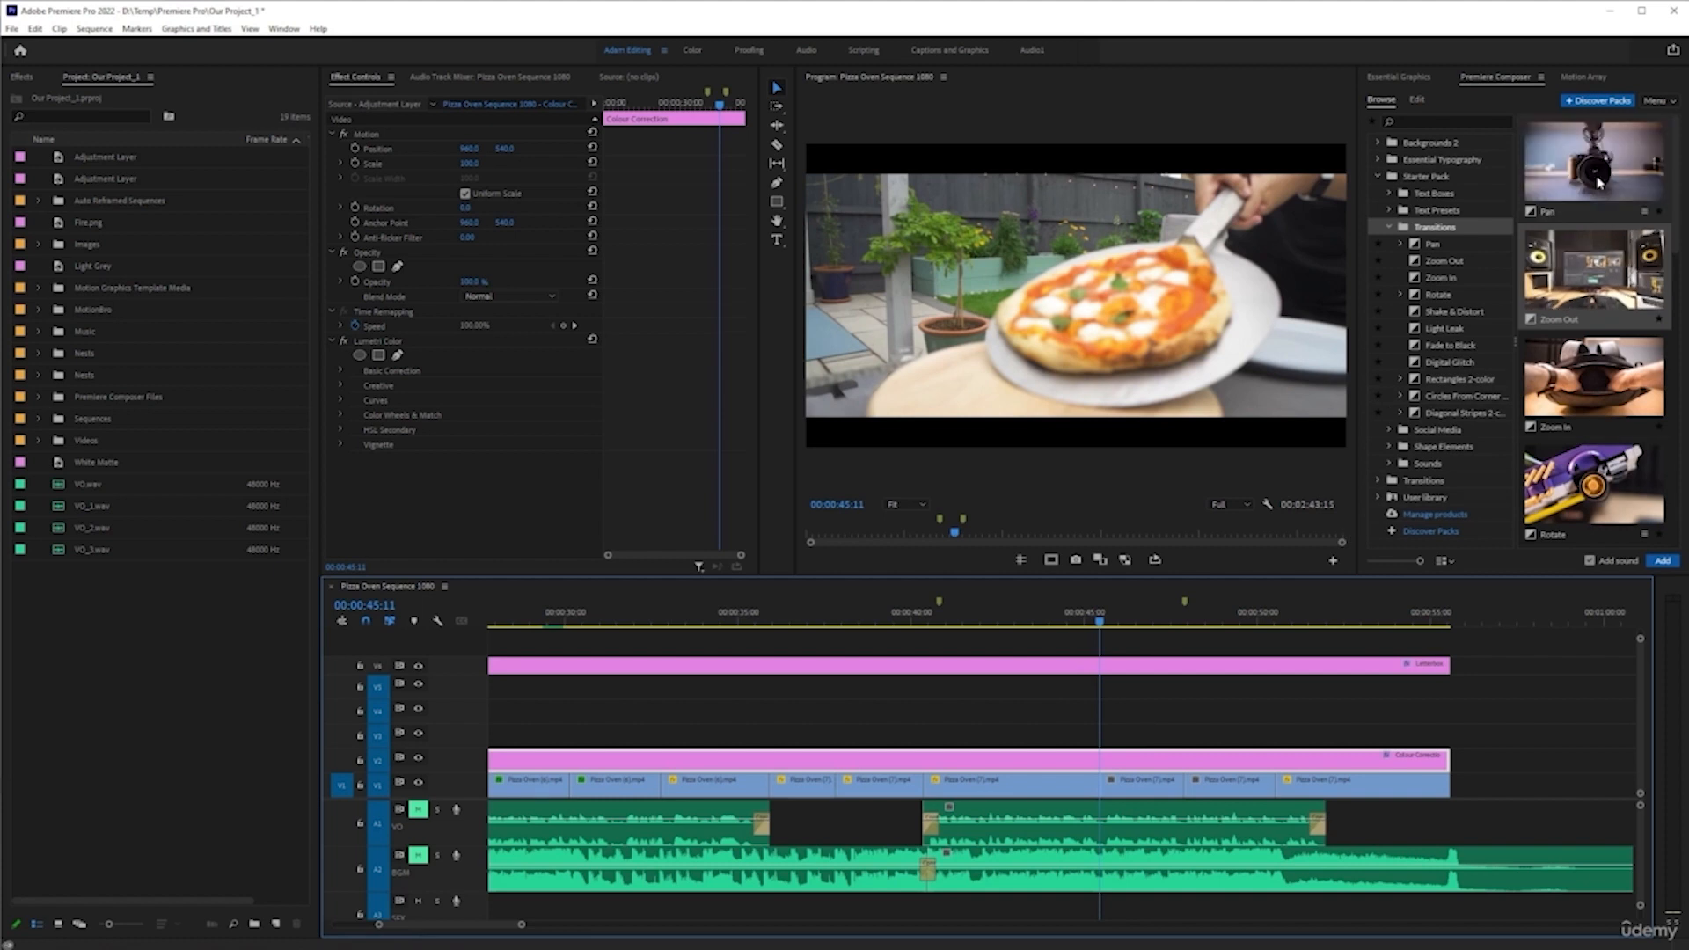
{"action": "left_click", "coordinate": [1643, 211]}
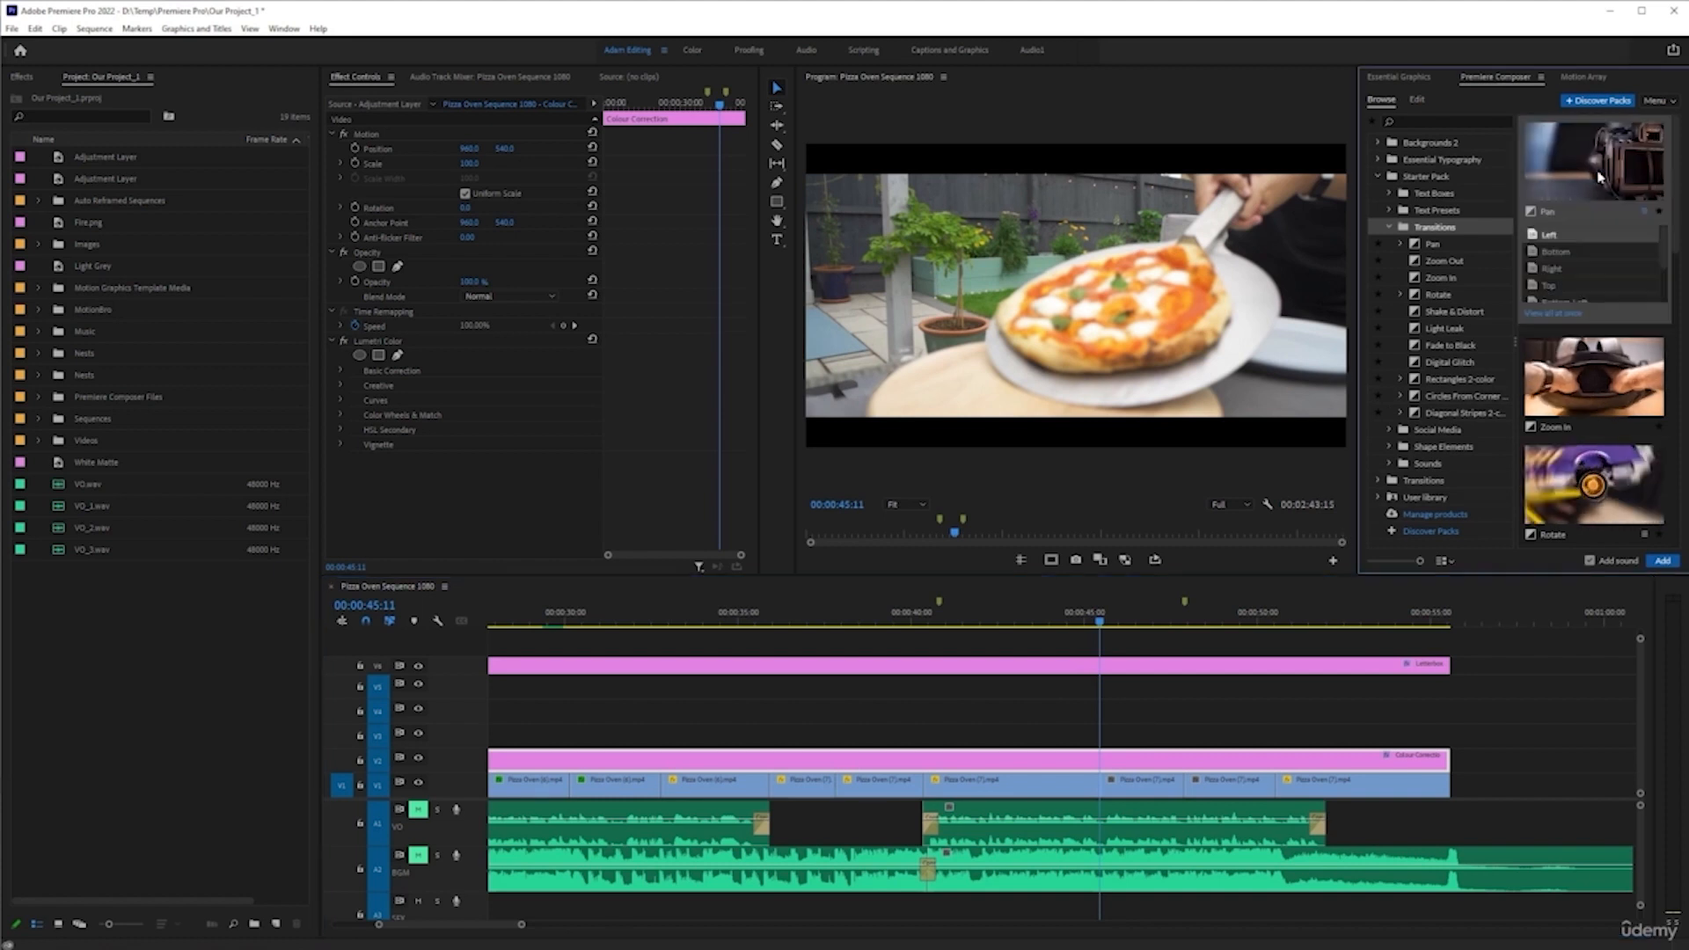
{"action": "left_click", "coordinate": [1580, 268]}
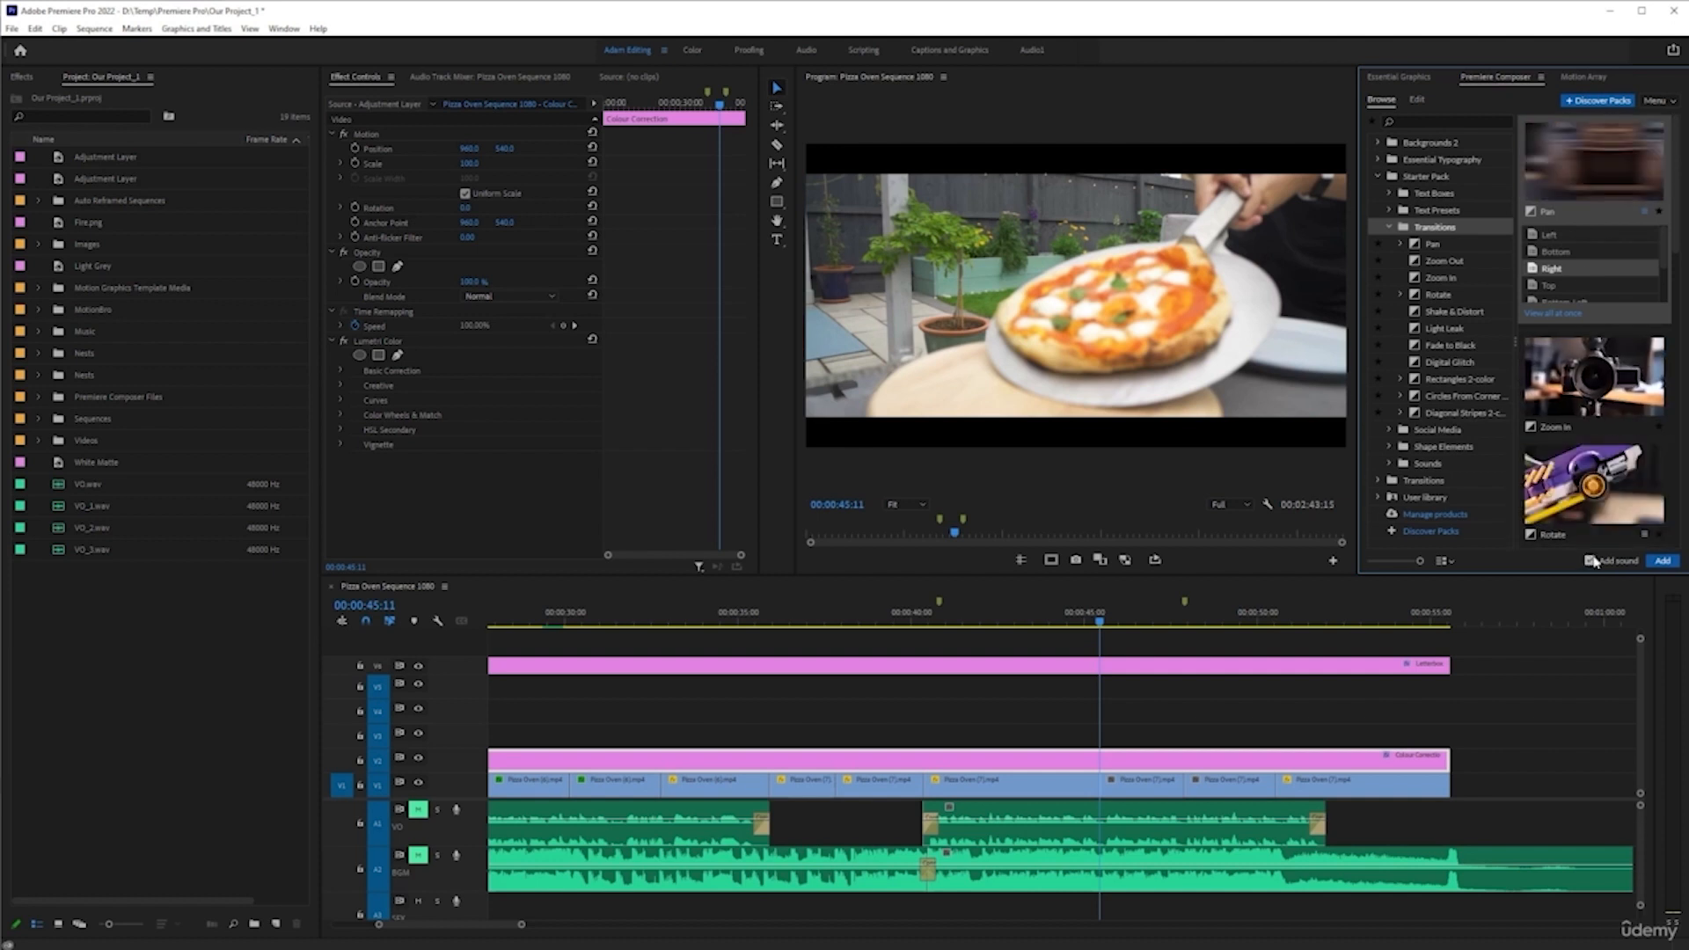
{"action": "left_click", "coordinate": [1661, 561]}
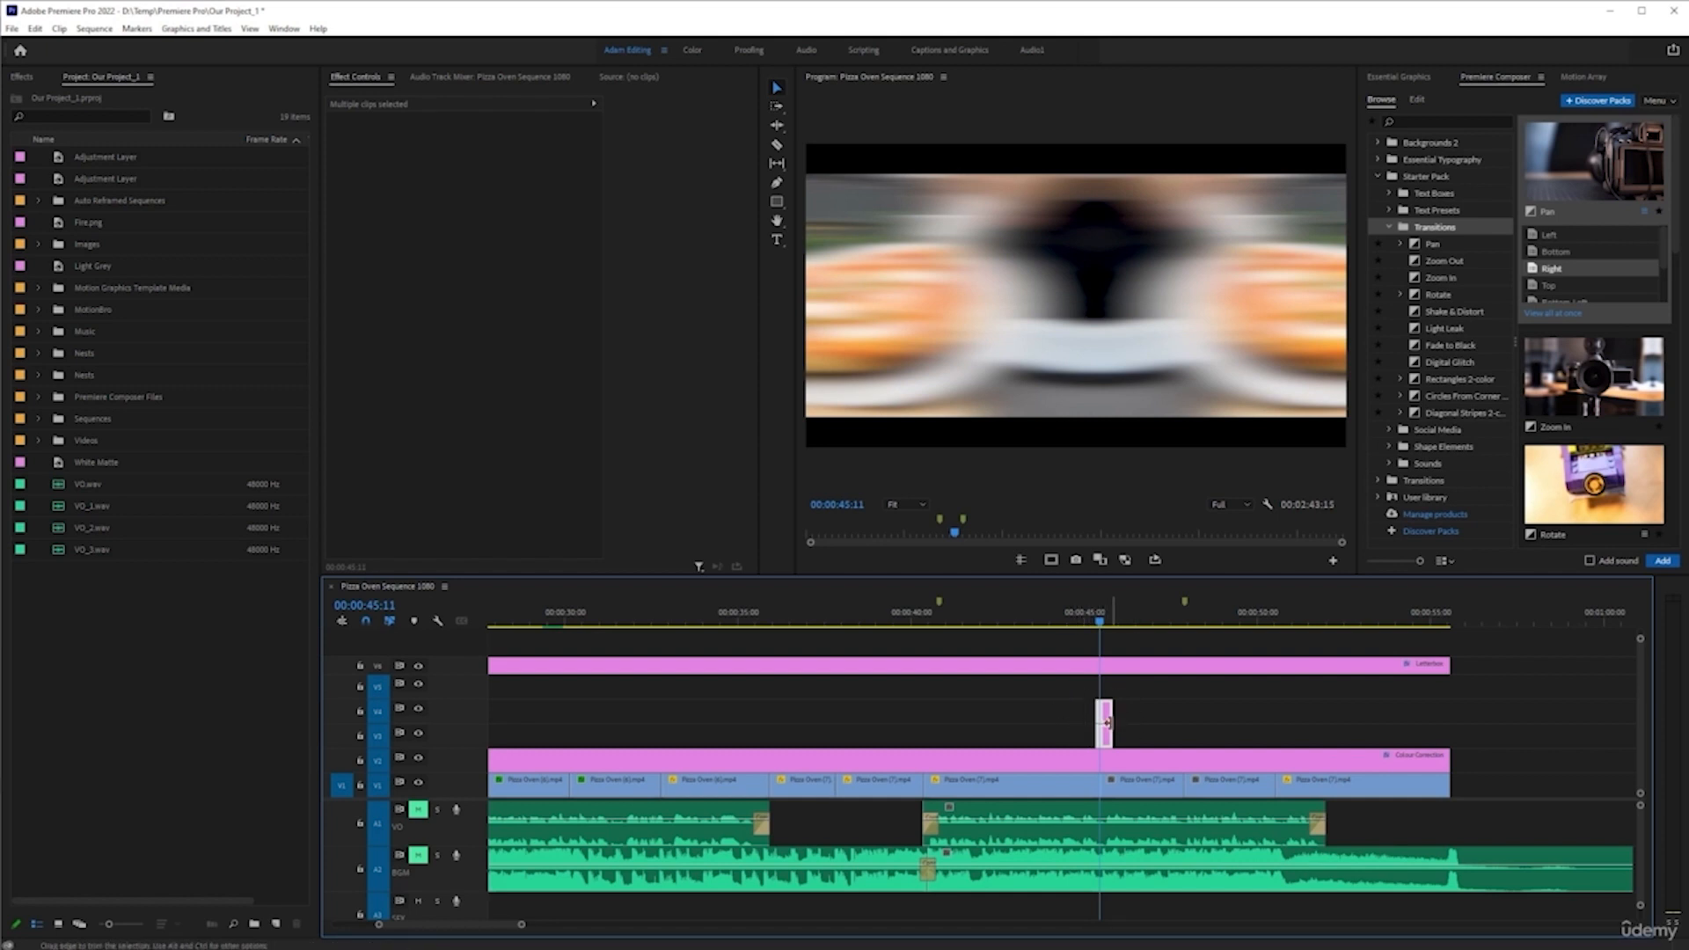
- Play from 00:00:41:11 across the Pan transition with the VO and BGM tracks unmuted, and save the project
{"action": "scroll", "coordinate": [1110, 715], "scroll_direction": "up", "scroll_amount": 5}
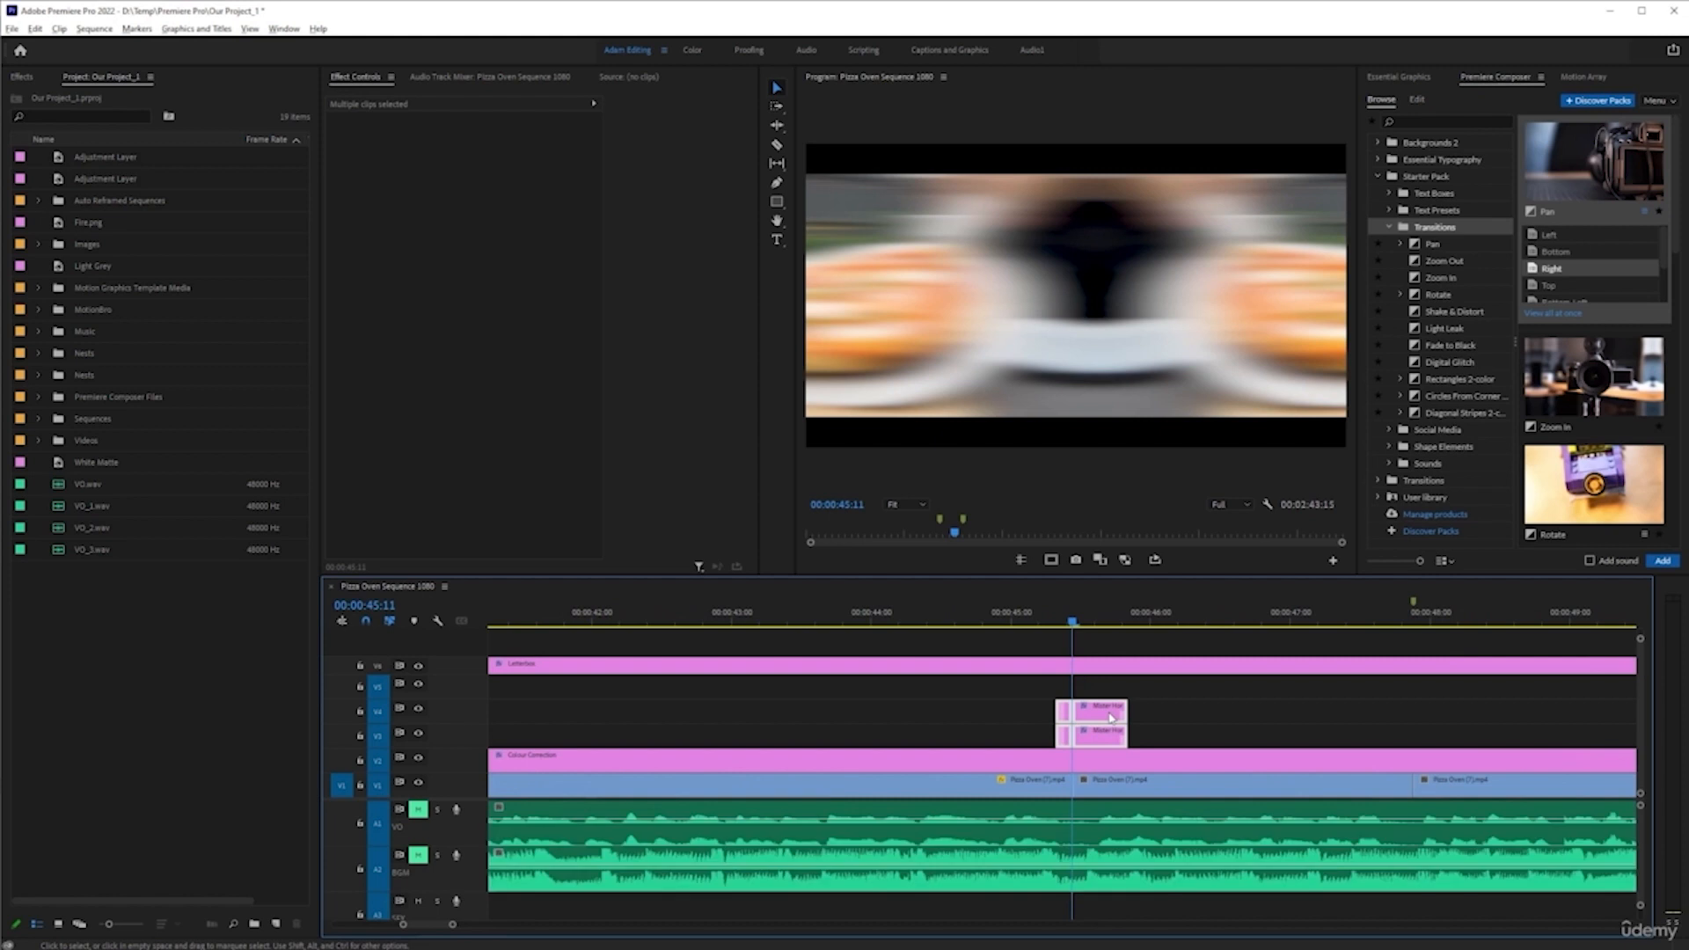
{"action": "scroll", "coordinate": [1110, 716], "scroll_direction": "down", "scroll_amount": 2}
{"action": "scroll", "coordinate": [1077, 714], "scroll_direction": "down", "scroll_amount": 1}
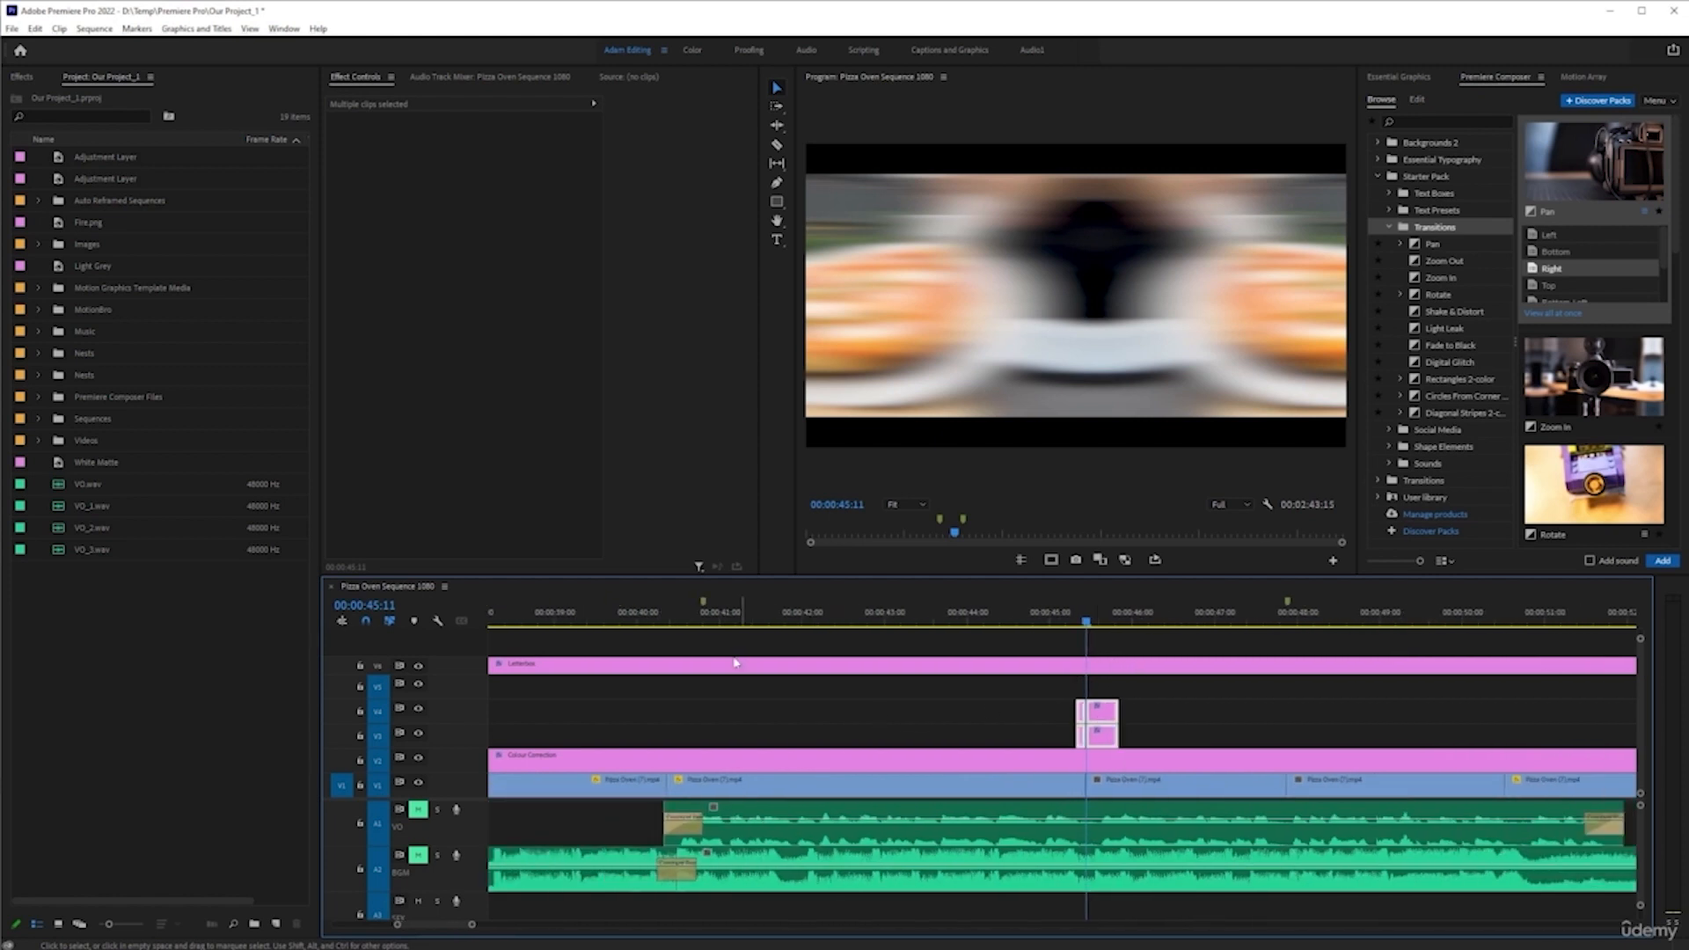
{"action": "left_click", "coordinate": [700, 632]}
{"action": "left_click", "coordinate": [755, 616]}
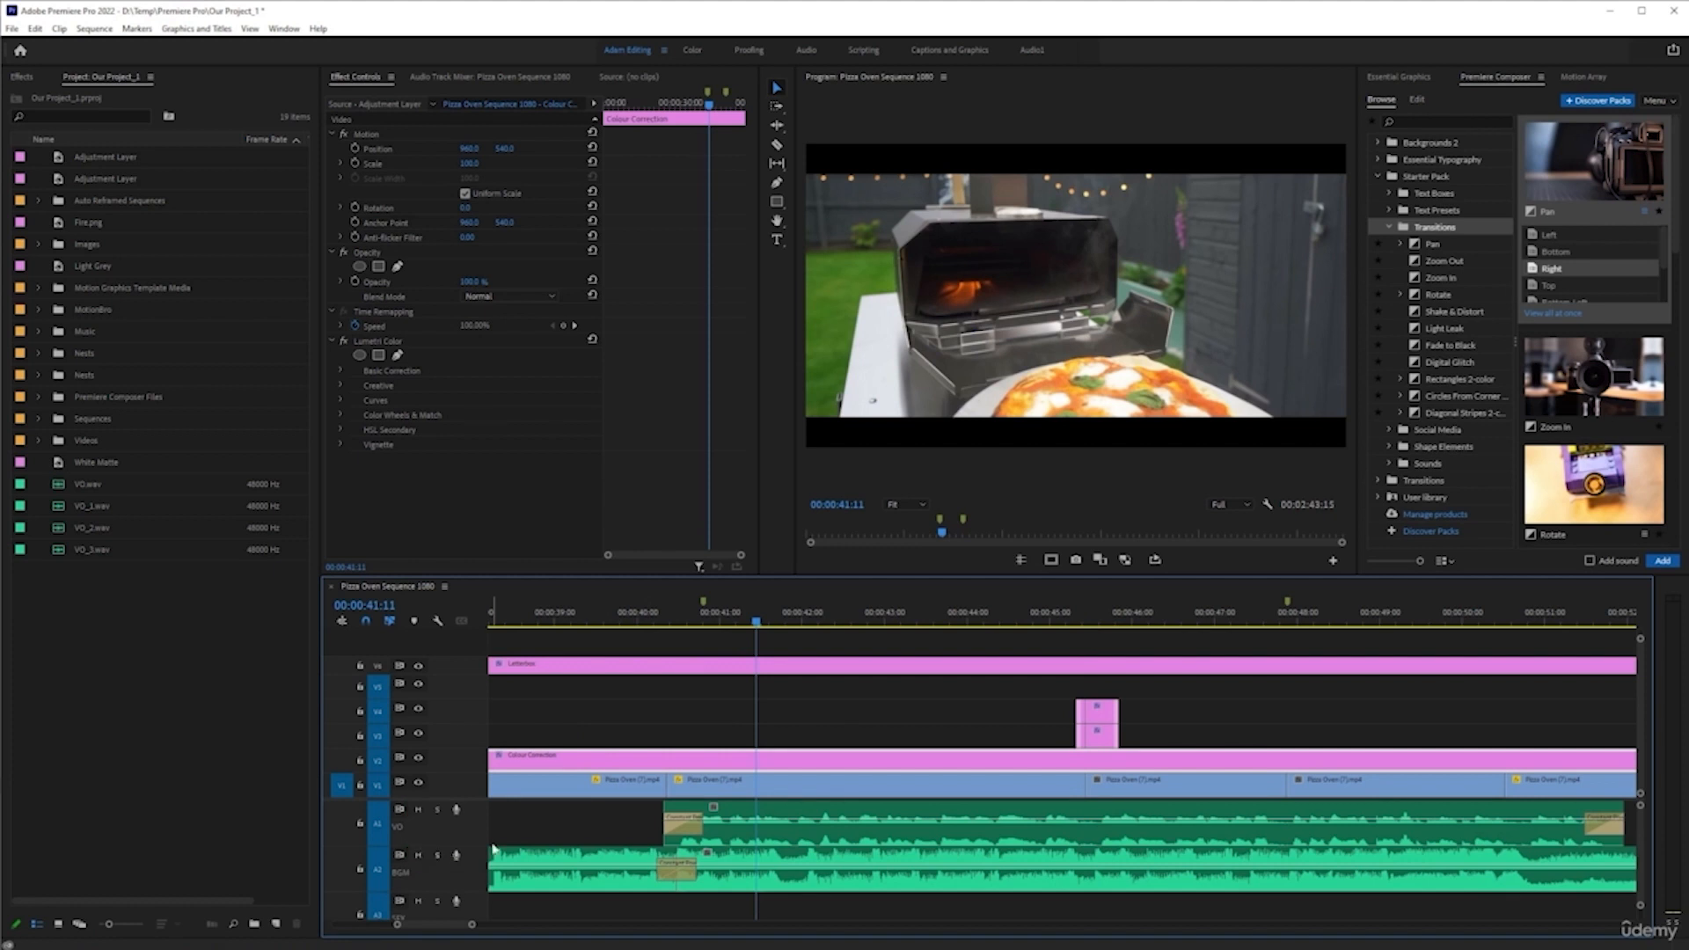
{"action": "key", "text": "space"}
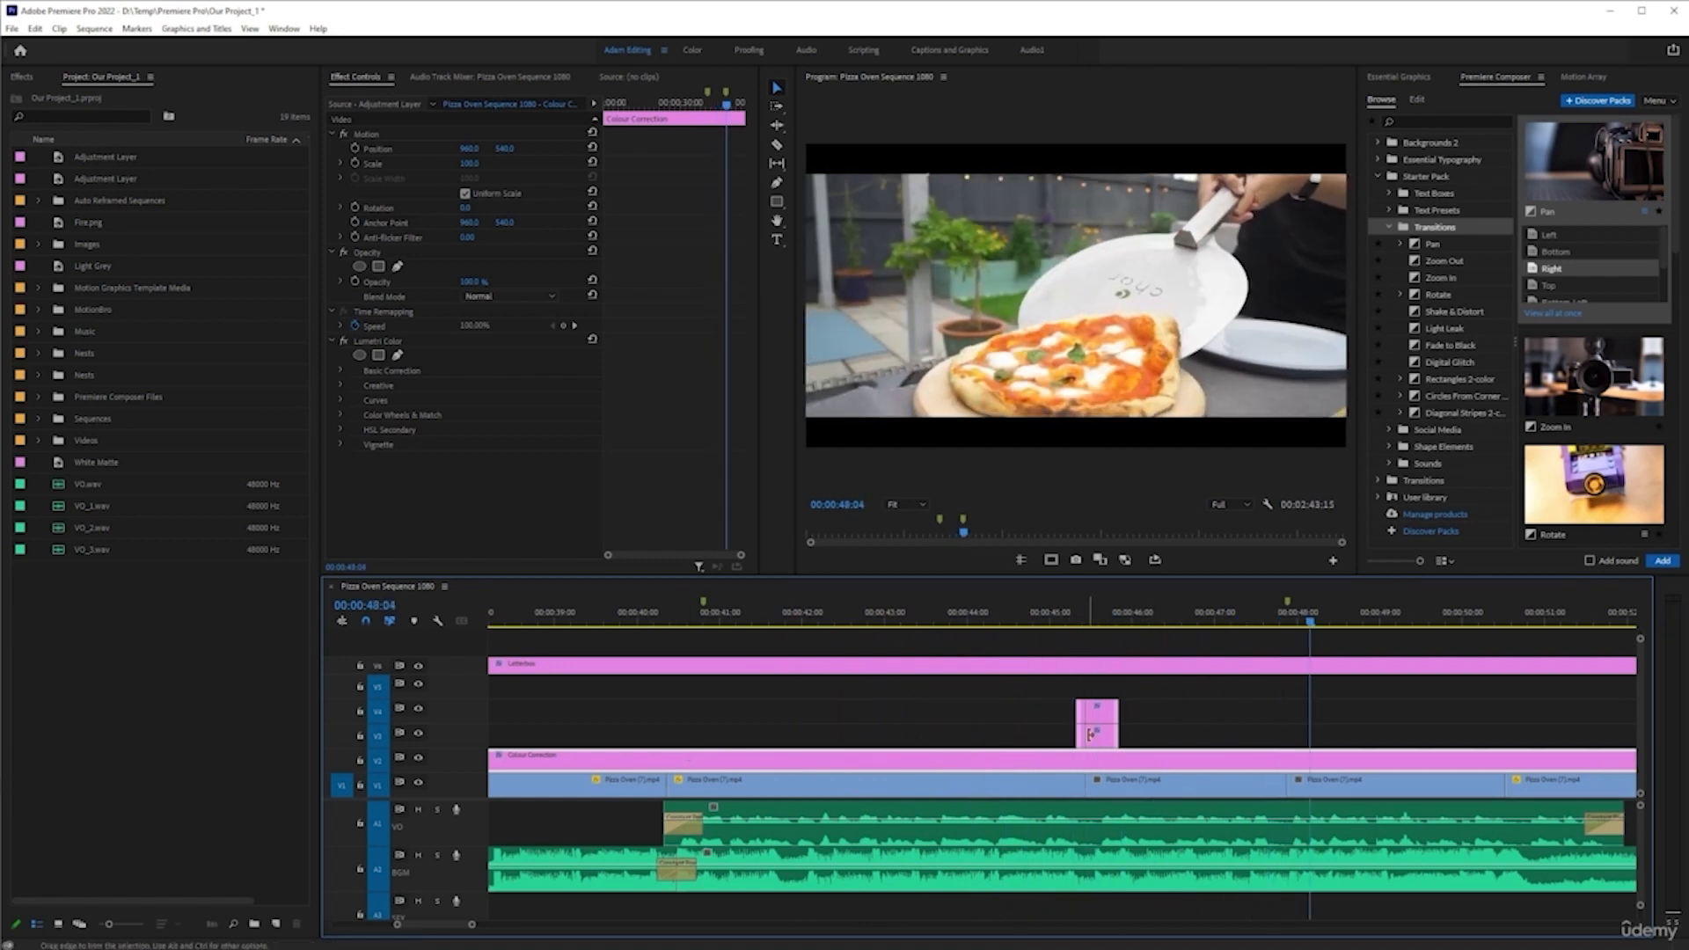
{"action": "key", "text": "ctrl+s"}
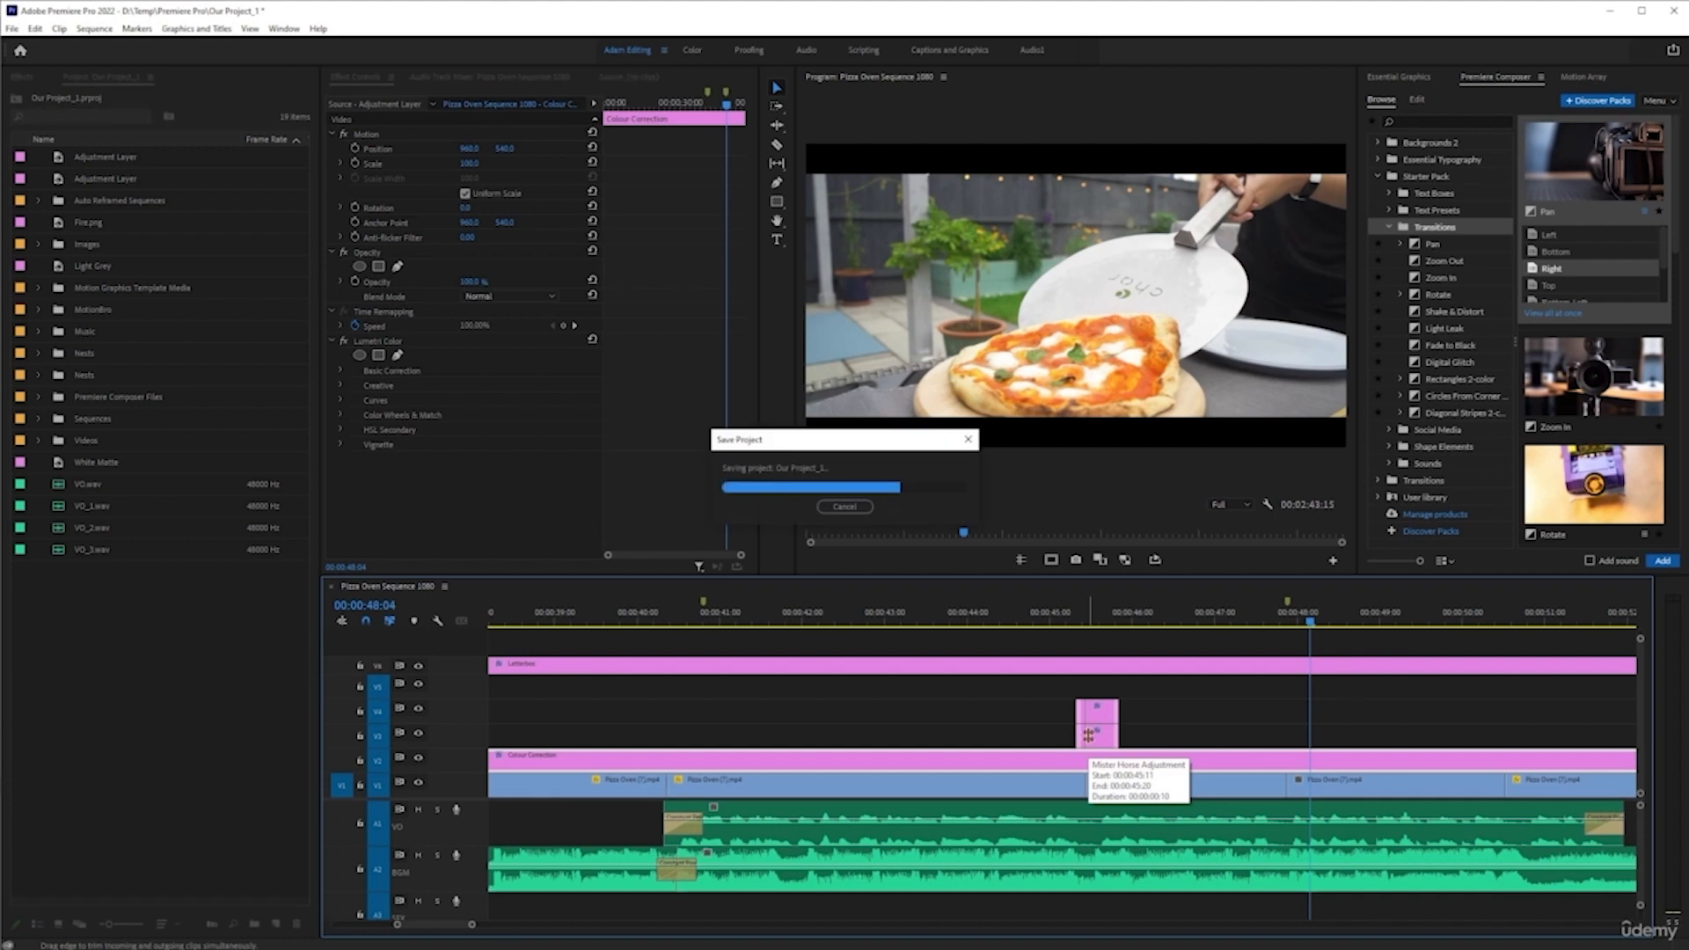
- Compare the Rectangles 2-color, Circles From Corner and Diagonal Stripes transition previews at full-window size, and pick the Rectangles 2-color Right variant
{"action": "scroll", "coordinate": [1231, 767], "scroll_direction": "down", "scroll_amount": 2}
{"action": "scroll", "coordinate": [1231, 767], "scroll_direction": "down", "scroll_amount": 2}
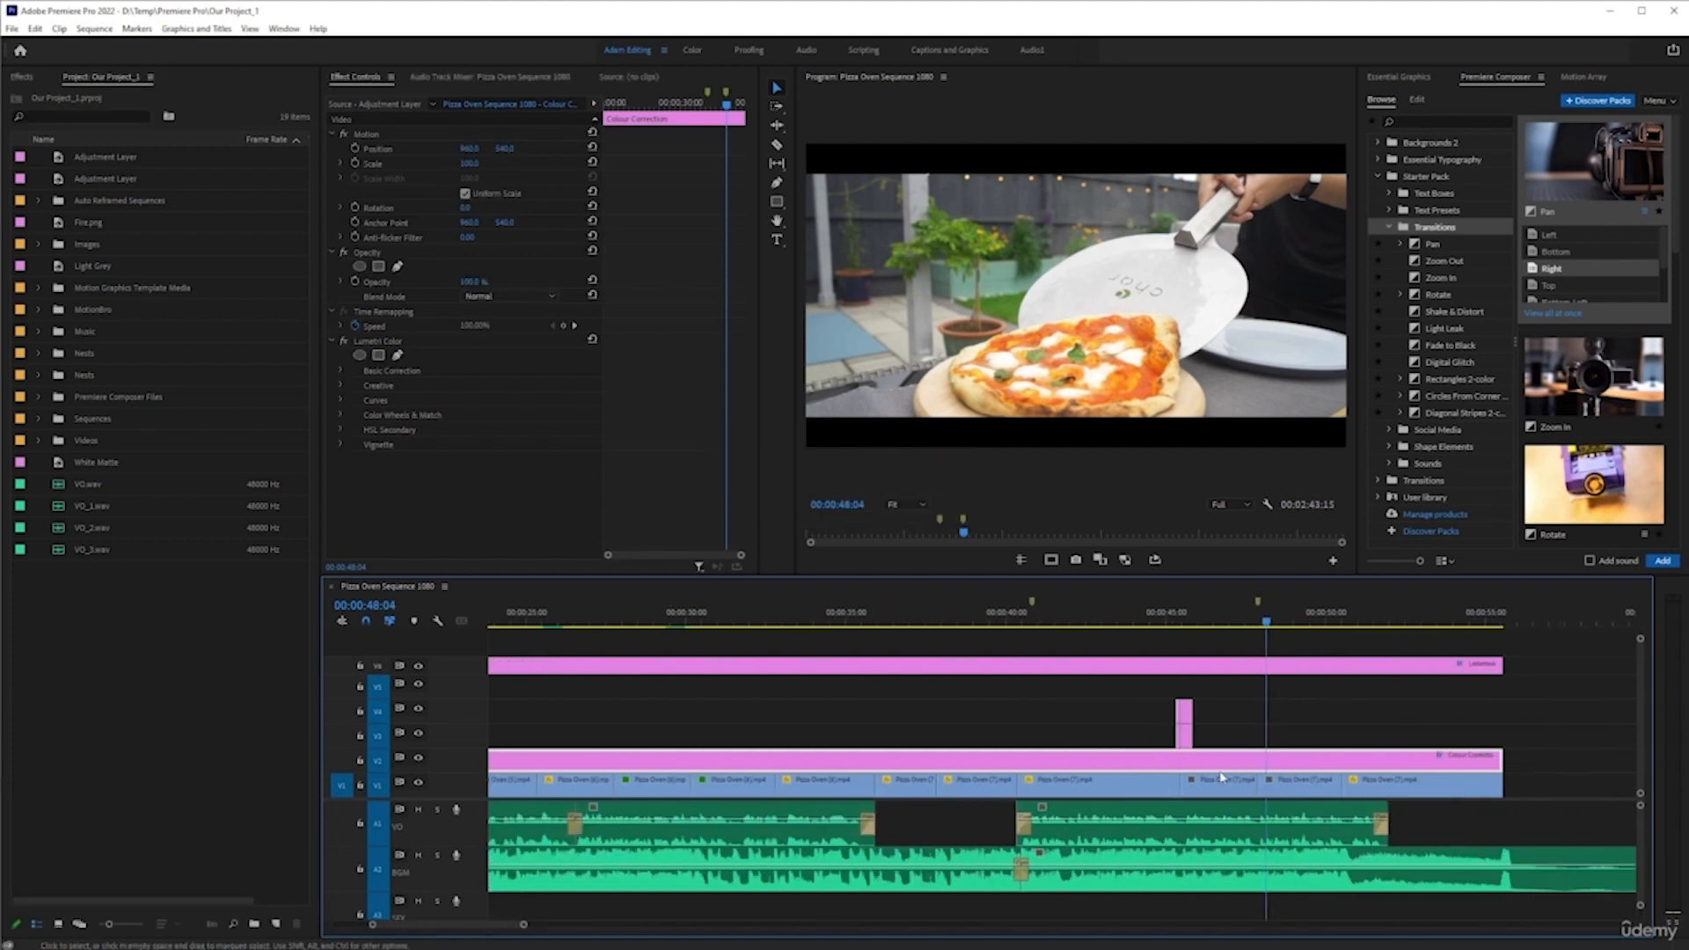
{"action": "scroll", "coordinate": [1214, 782], "scroll_direction": "up", "scroll_amount": 2}
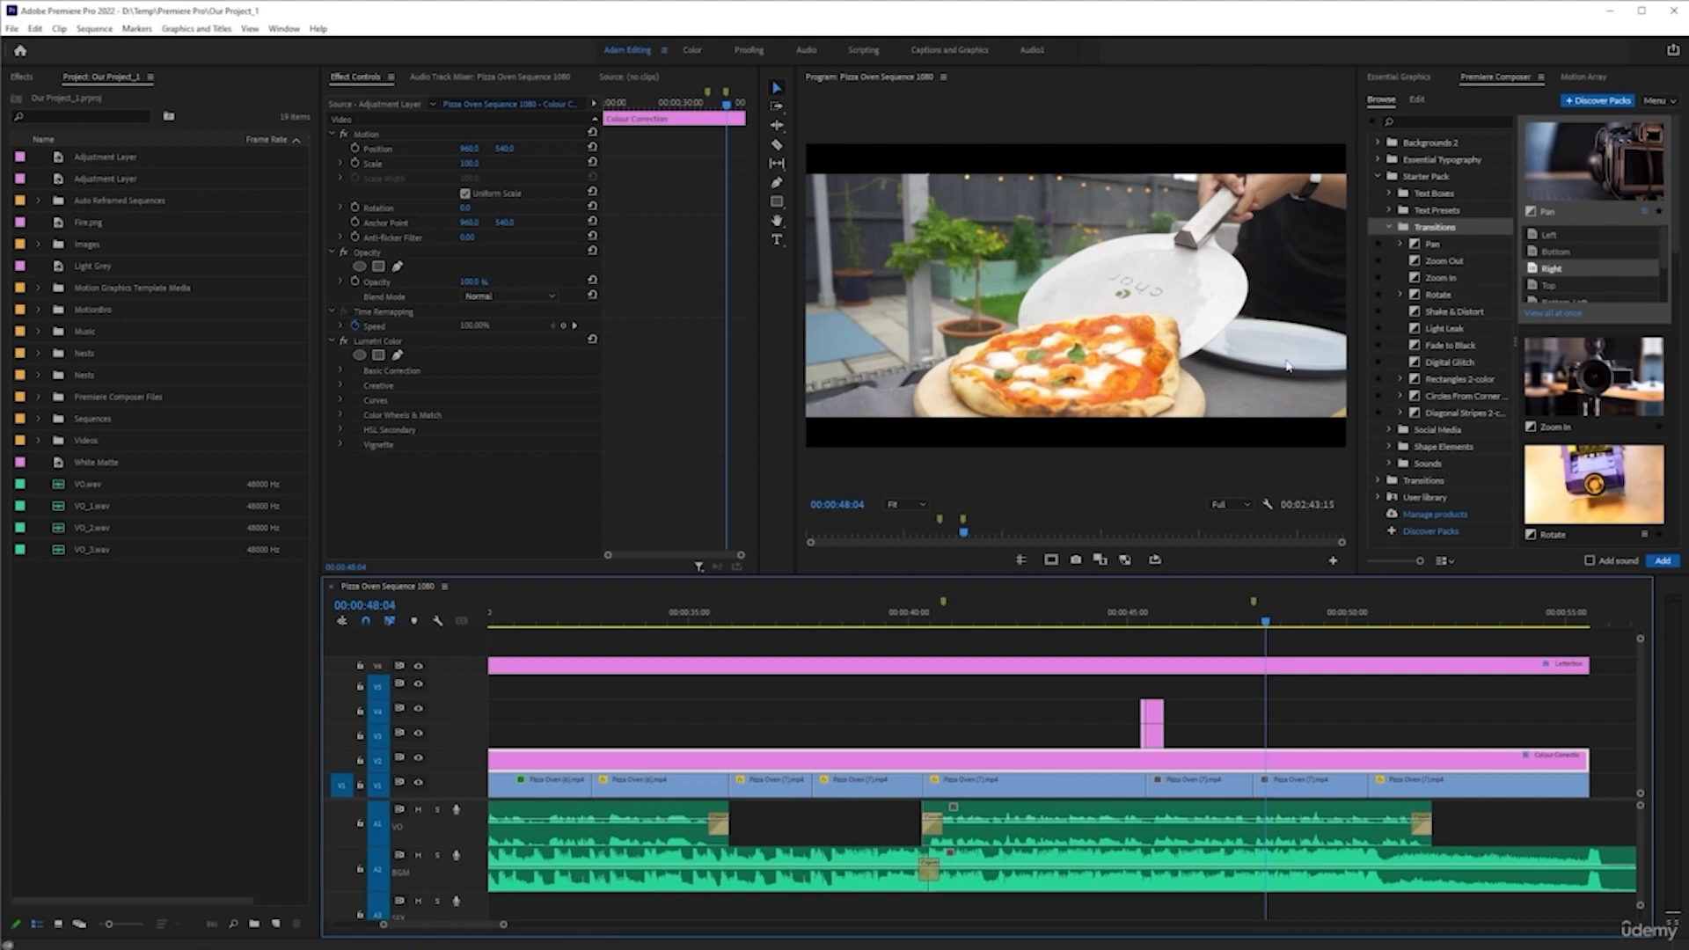
{"action": "left_click", "coordinate": [1435, 236]}
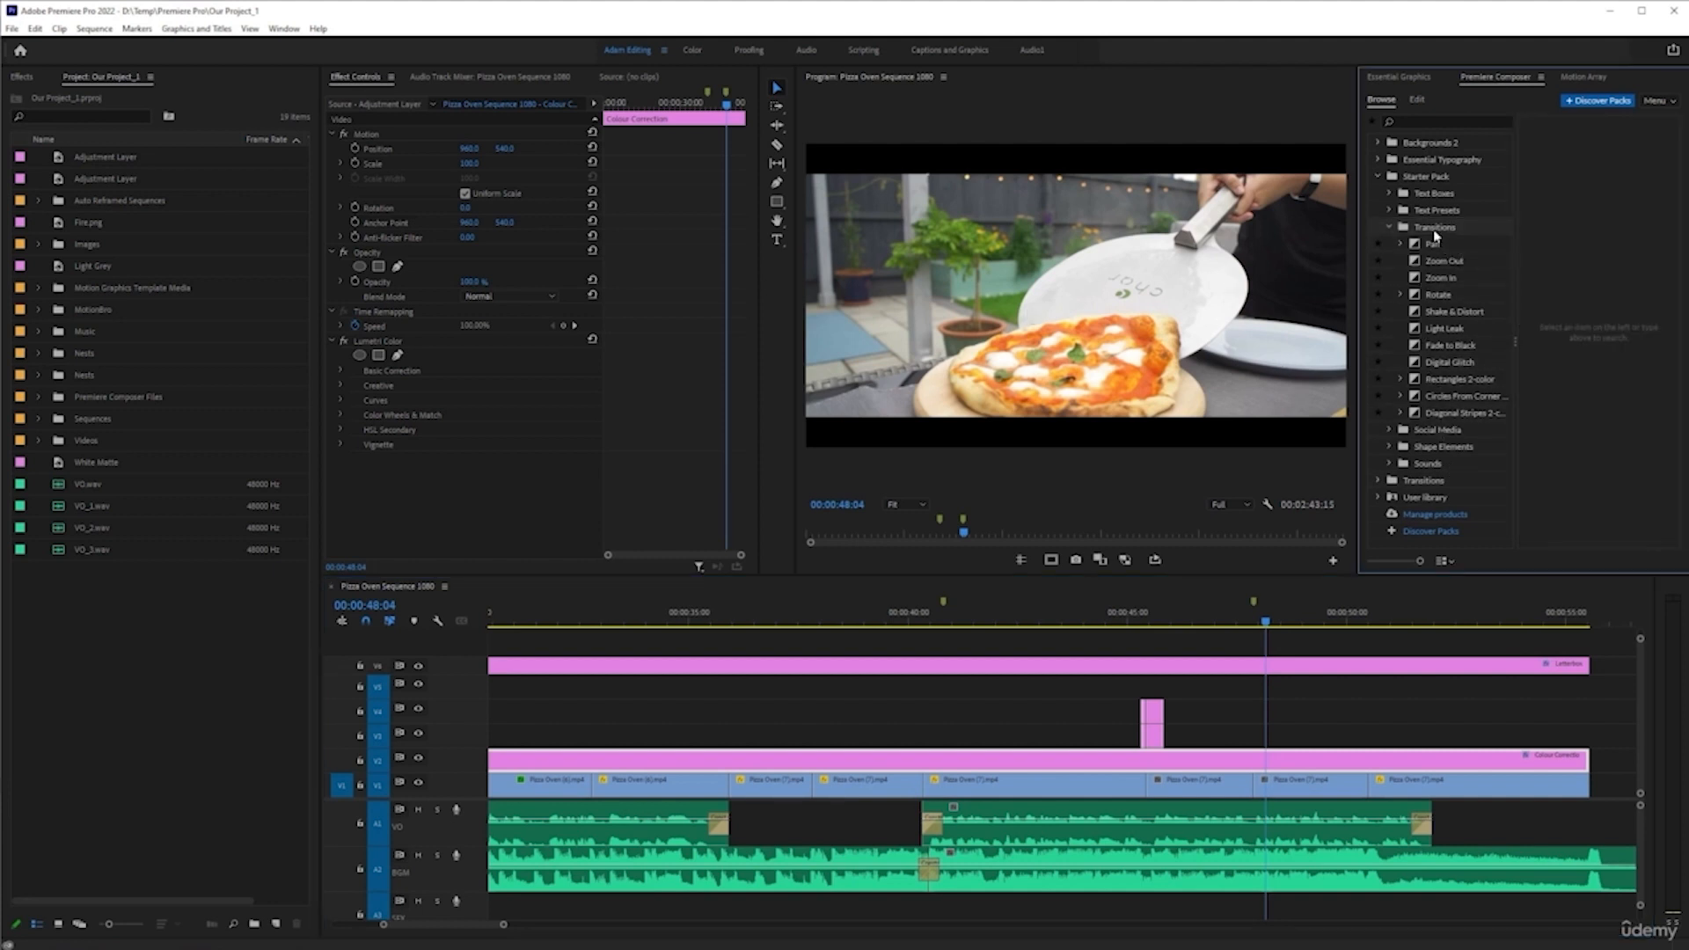
{"action": "key", "text": "grave"}
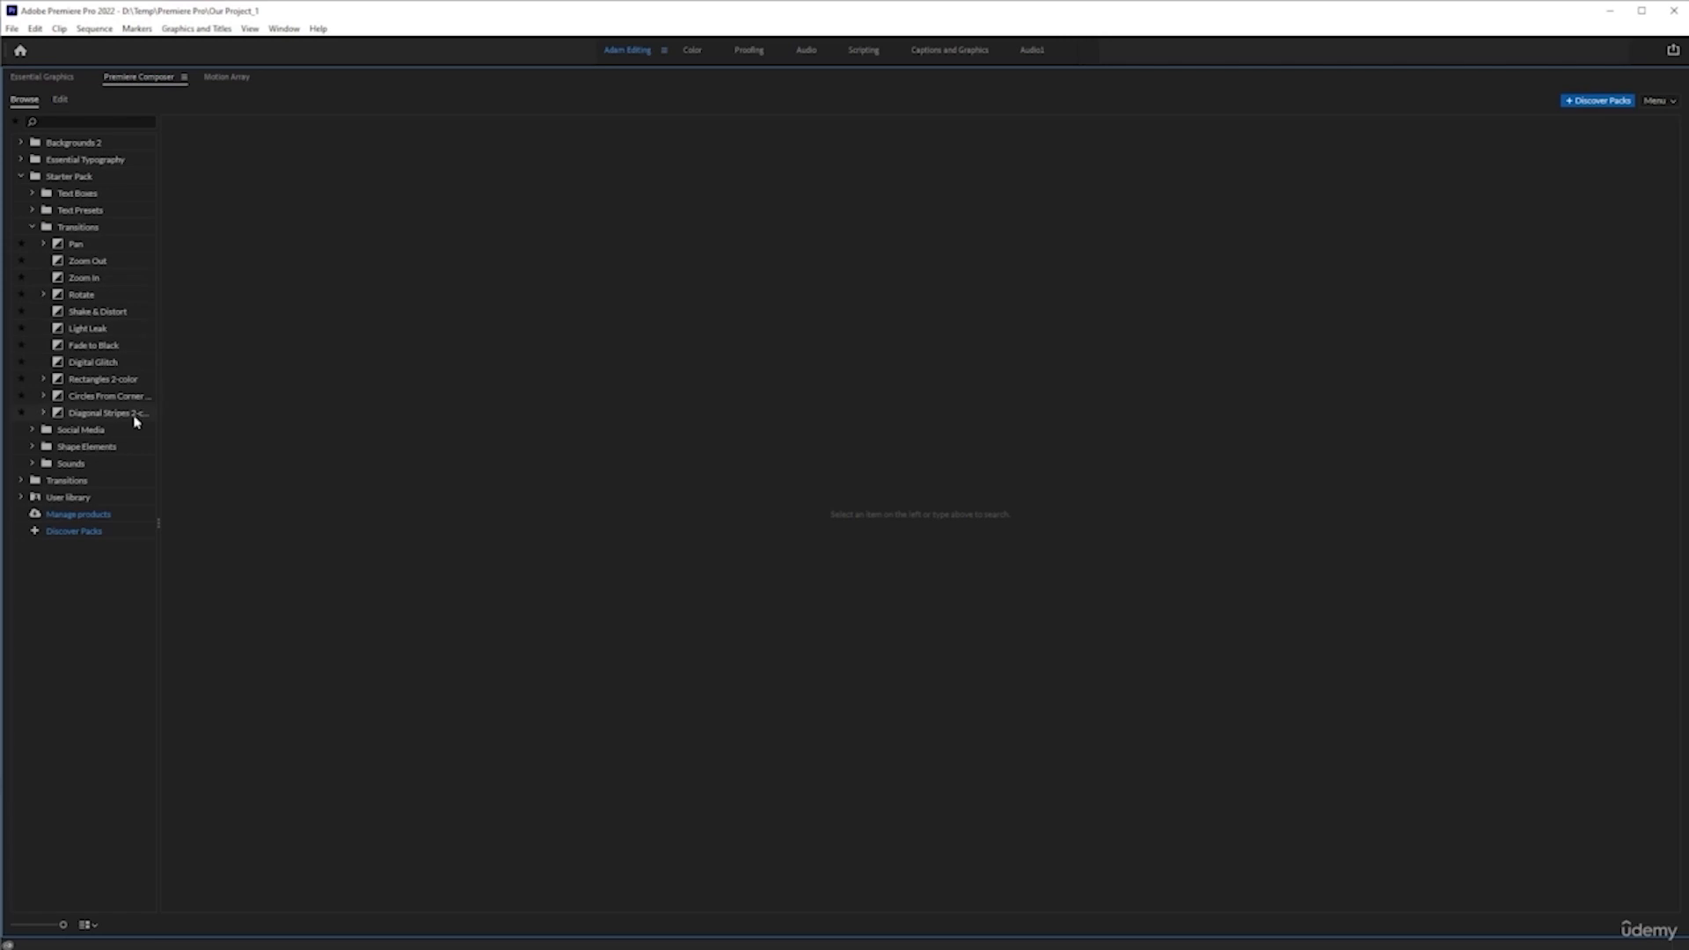
{"action": "left_click", "coordinate": [99, 380]}
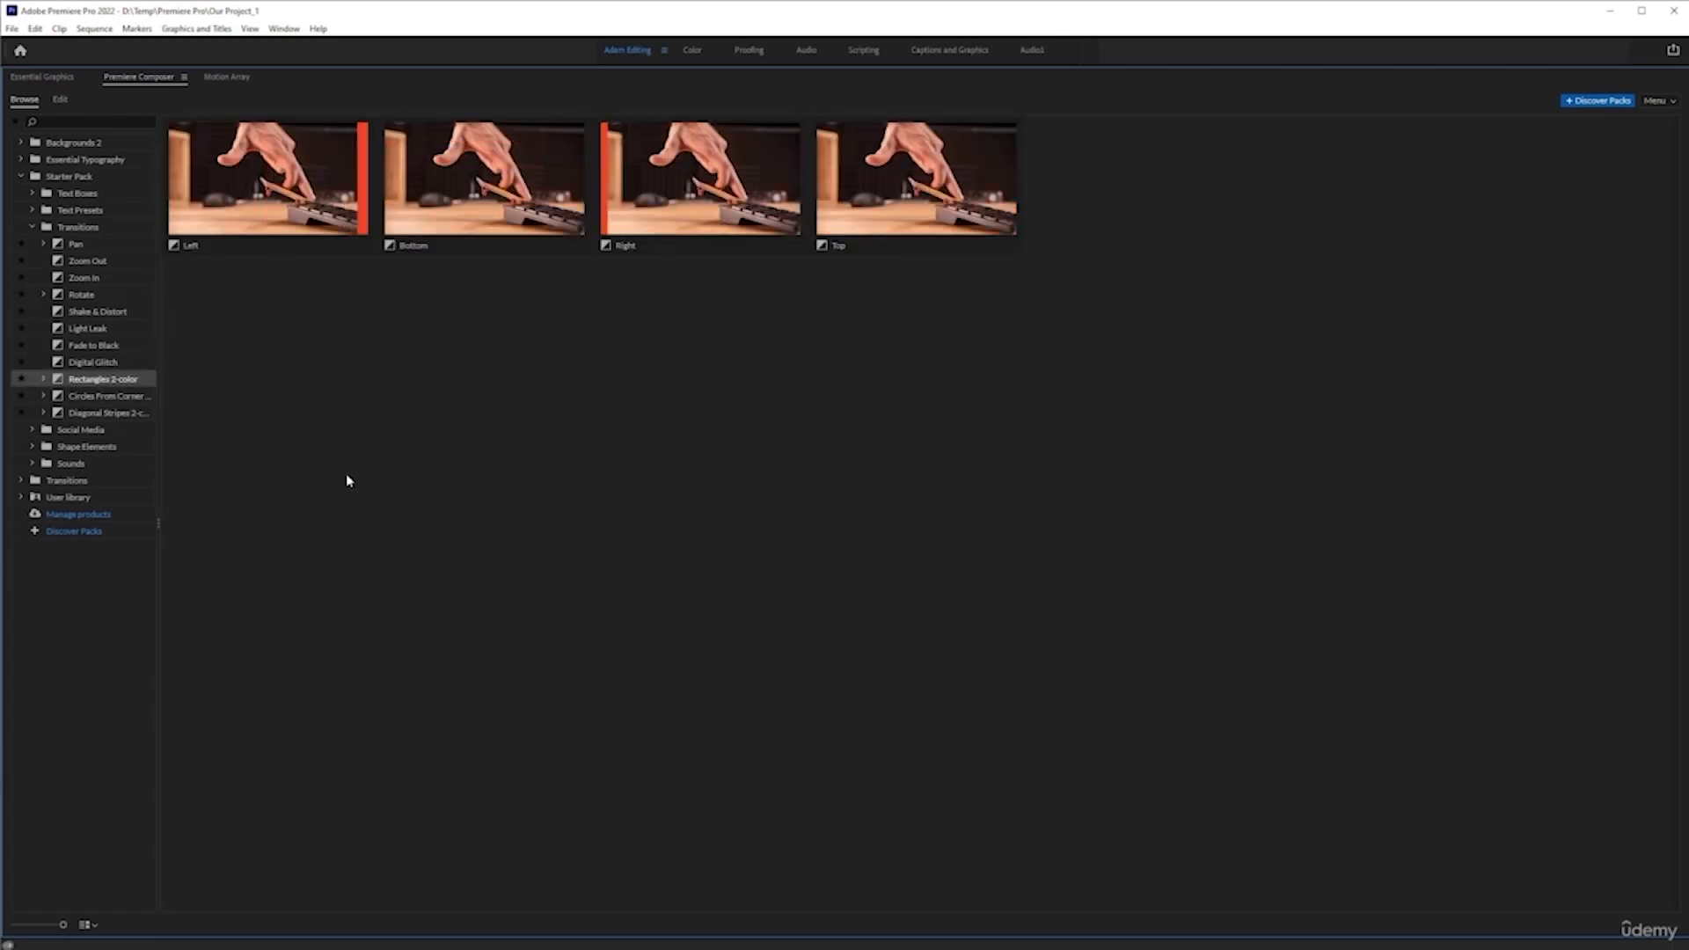
{"action": "left_click", "coordinate": [112, 395]}
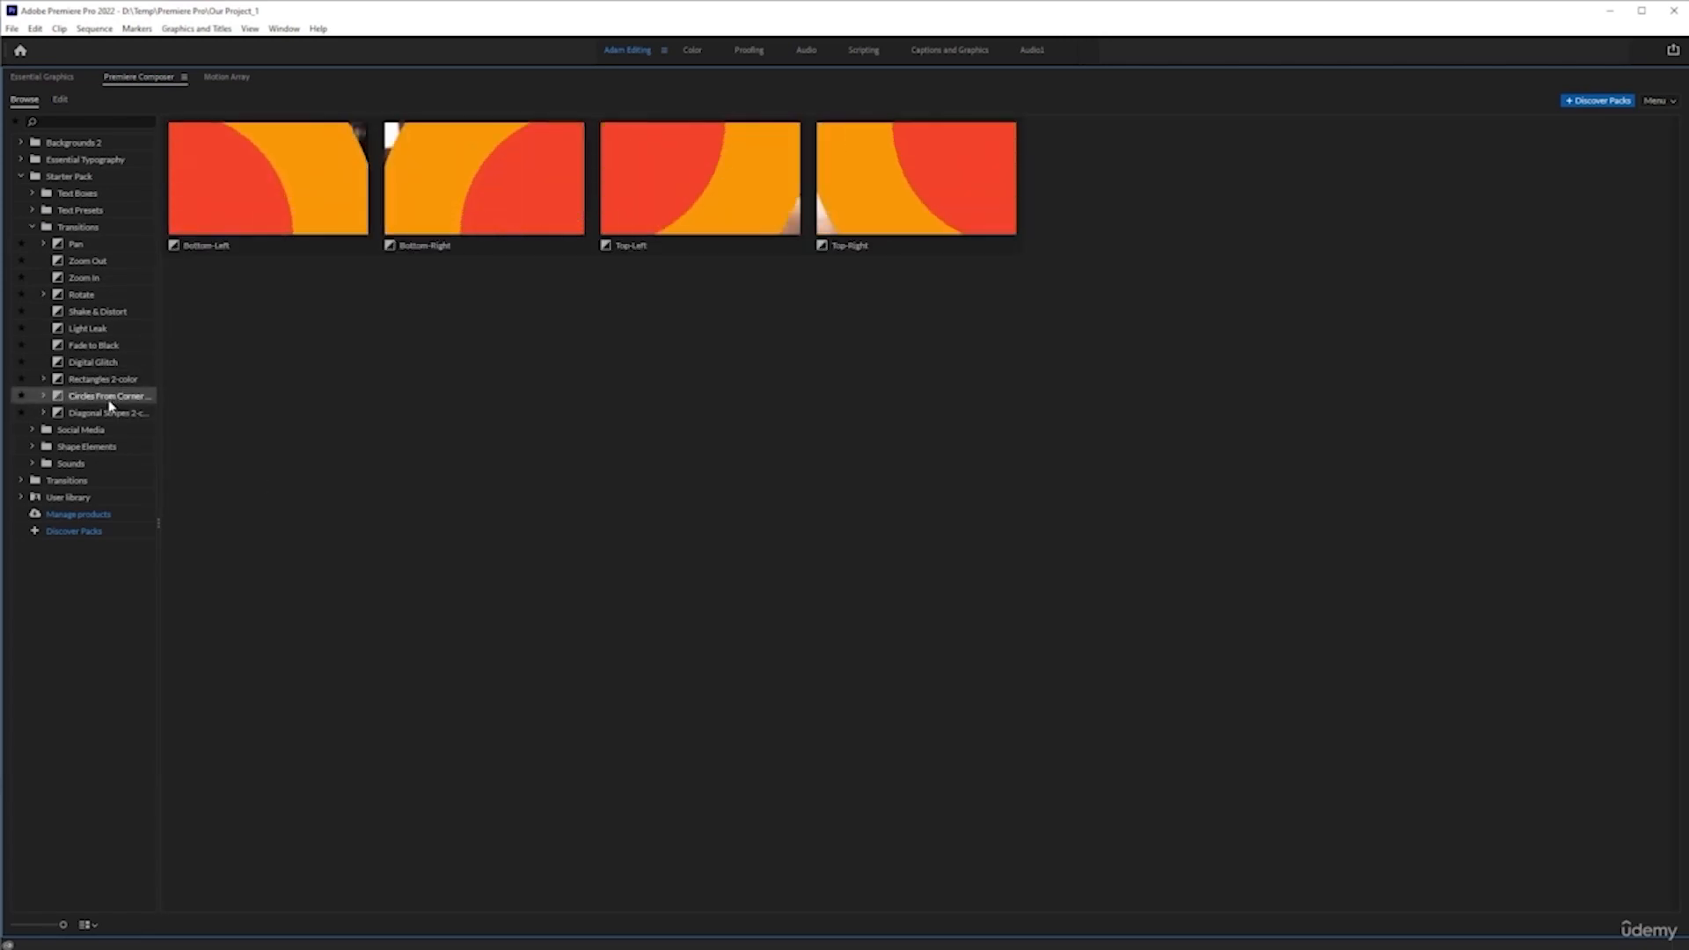
{"action": "left_click", "coordinate": [104, 414]}
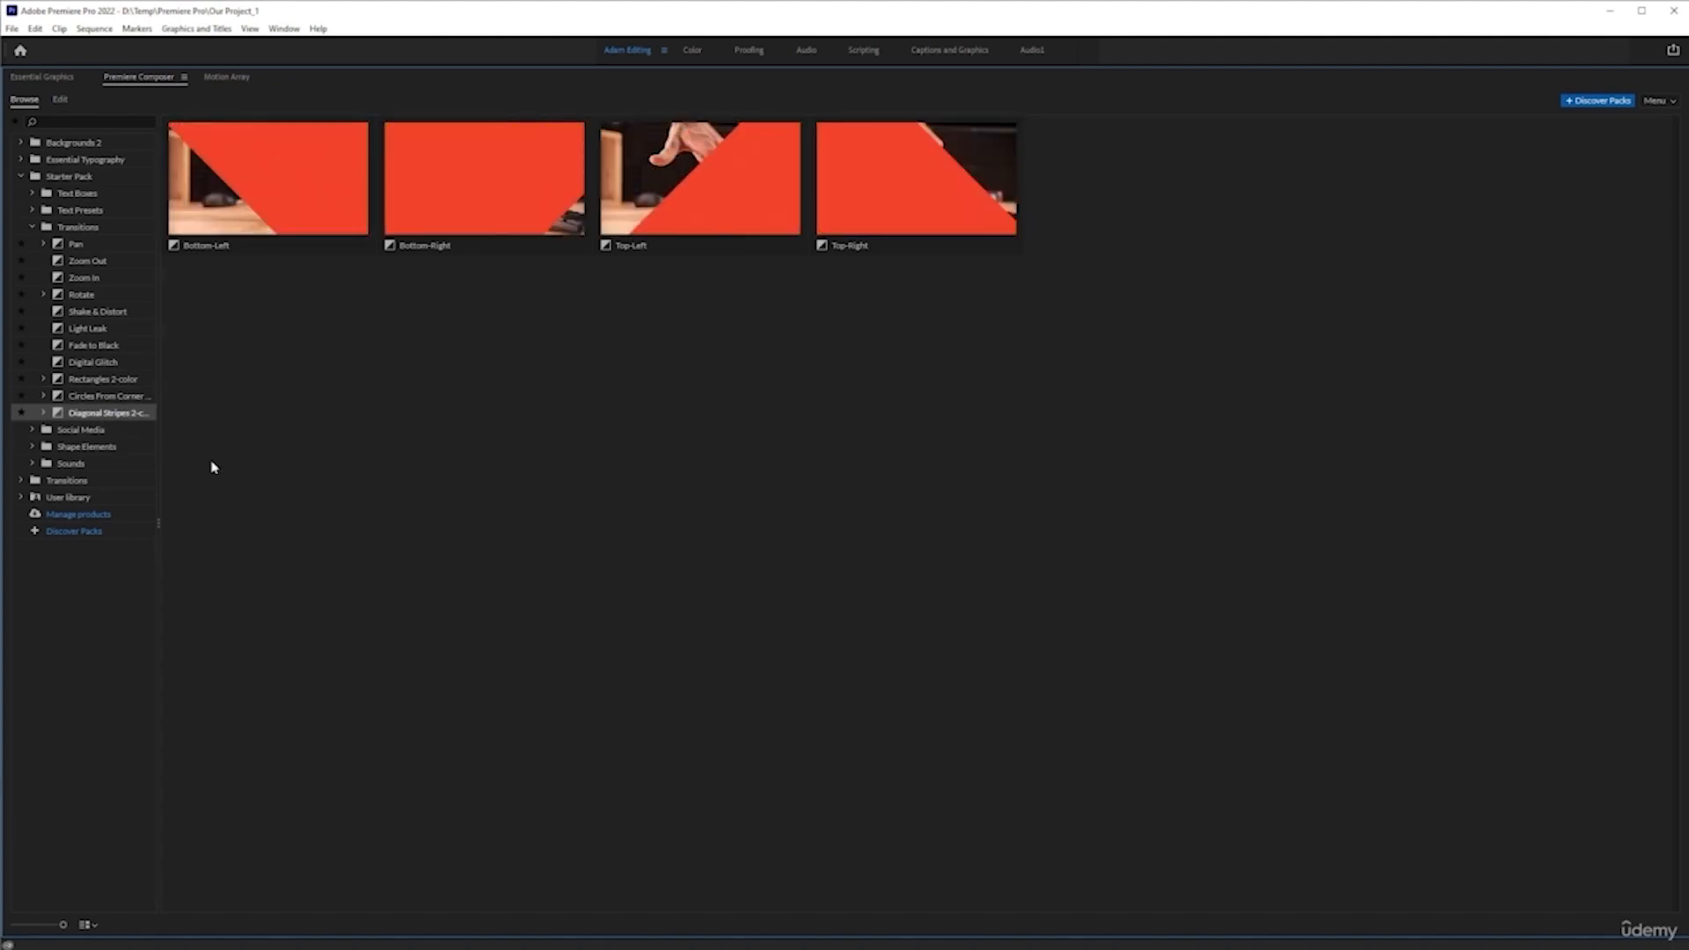
{"action": "left_click", "coordinate": [109, 379]}
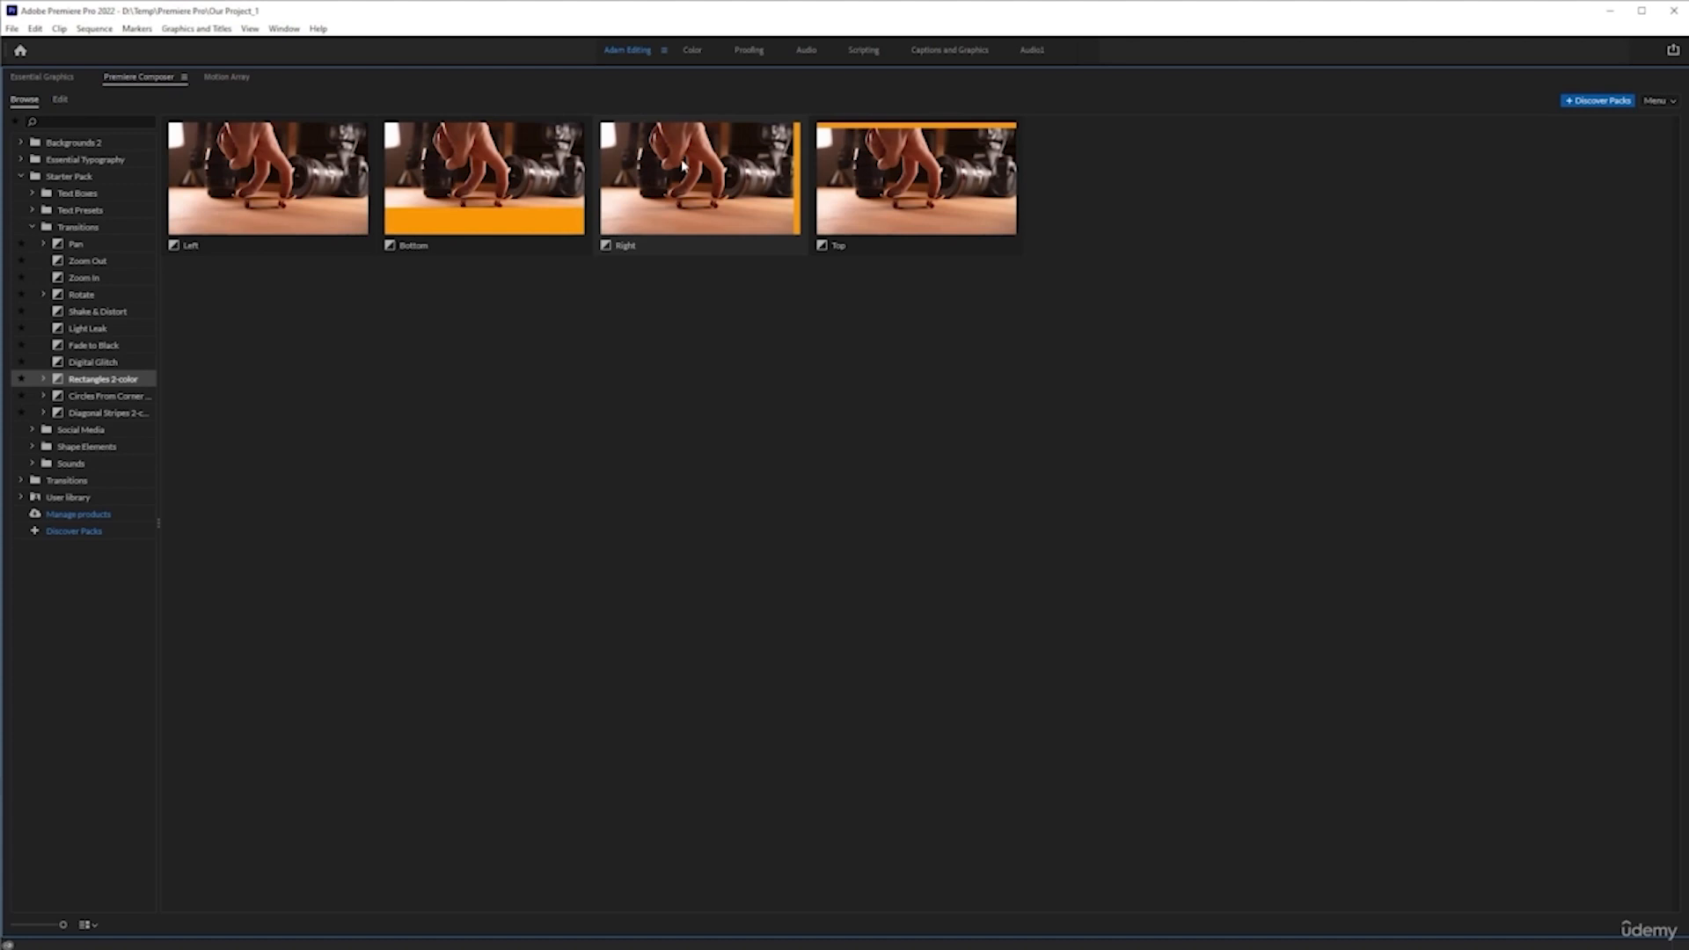
{"action": "left_click", "coordinate": [694, 184]}
{"action": "key", "text": "grave"}
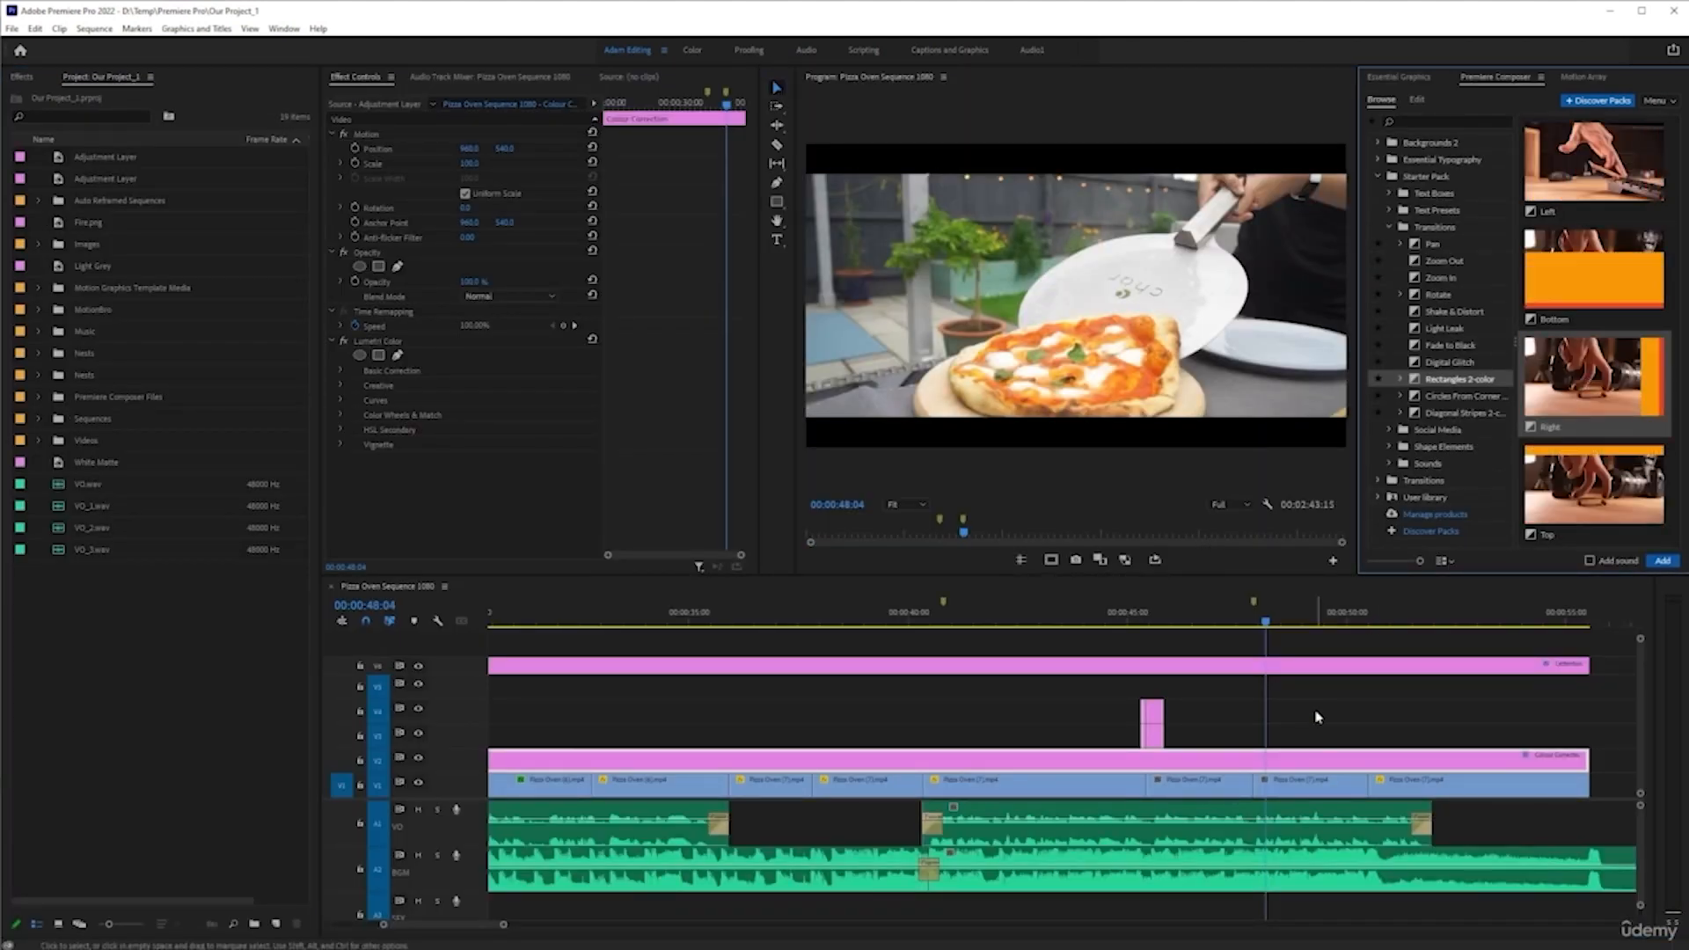
- Mute the VO and BGM tracks and add the Rectangles 2-color Right transition, without sound, at the cut at 00:00:50:13
{"action": "left_click", "coordinate": [1337, 616]}
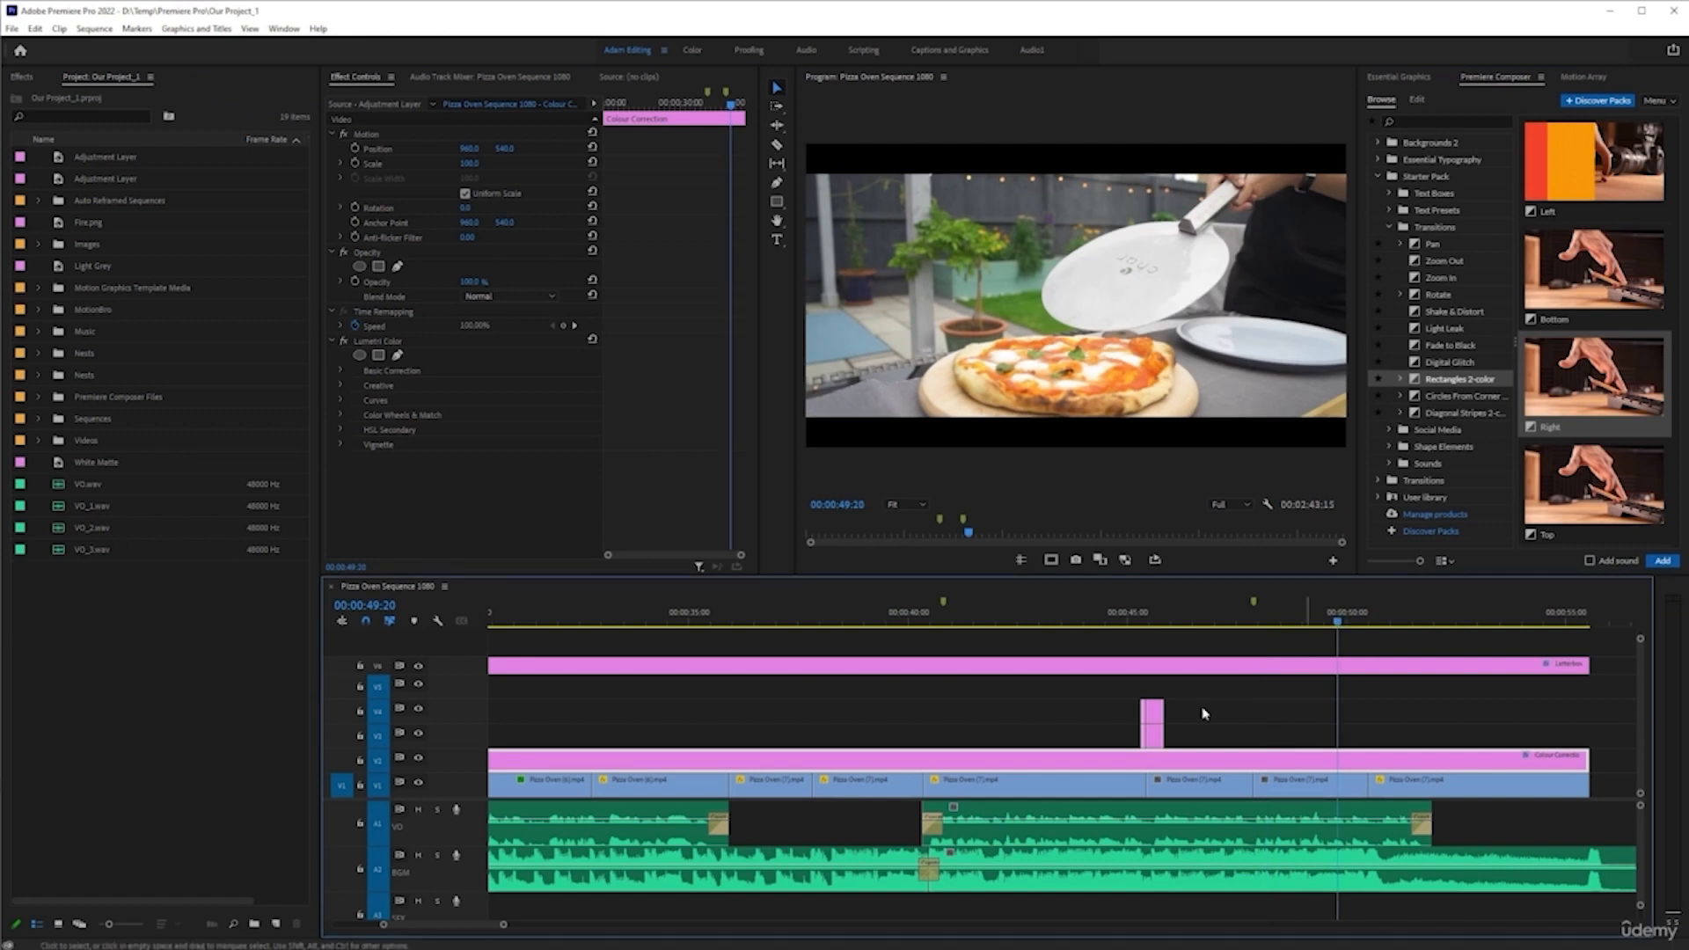
{"action": "left_click", "coordinate": [419, 856]}
{"action": "mouse_move", "coordinate": [1341, 623]}
{"action": "left_mouse_down"}
{"action": "mouse_move", "coordinate": [1424, 613]}
{"action": "mouse_move", "coordinate": [1296, 613]}
{"action": "mouse_move", "coordinate": [1365, 618]}
{"action": "left_mouse_up"}
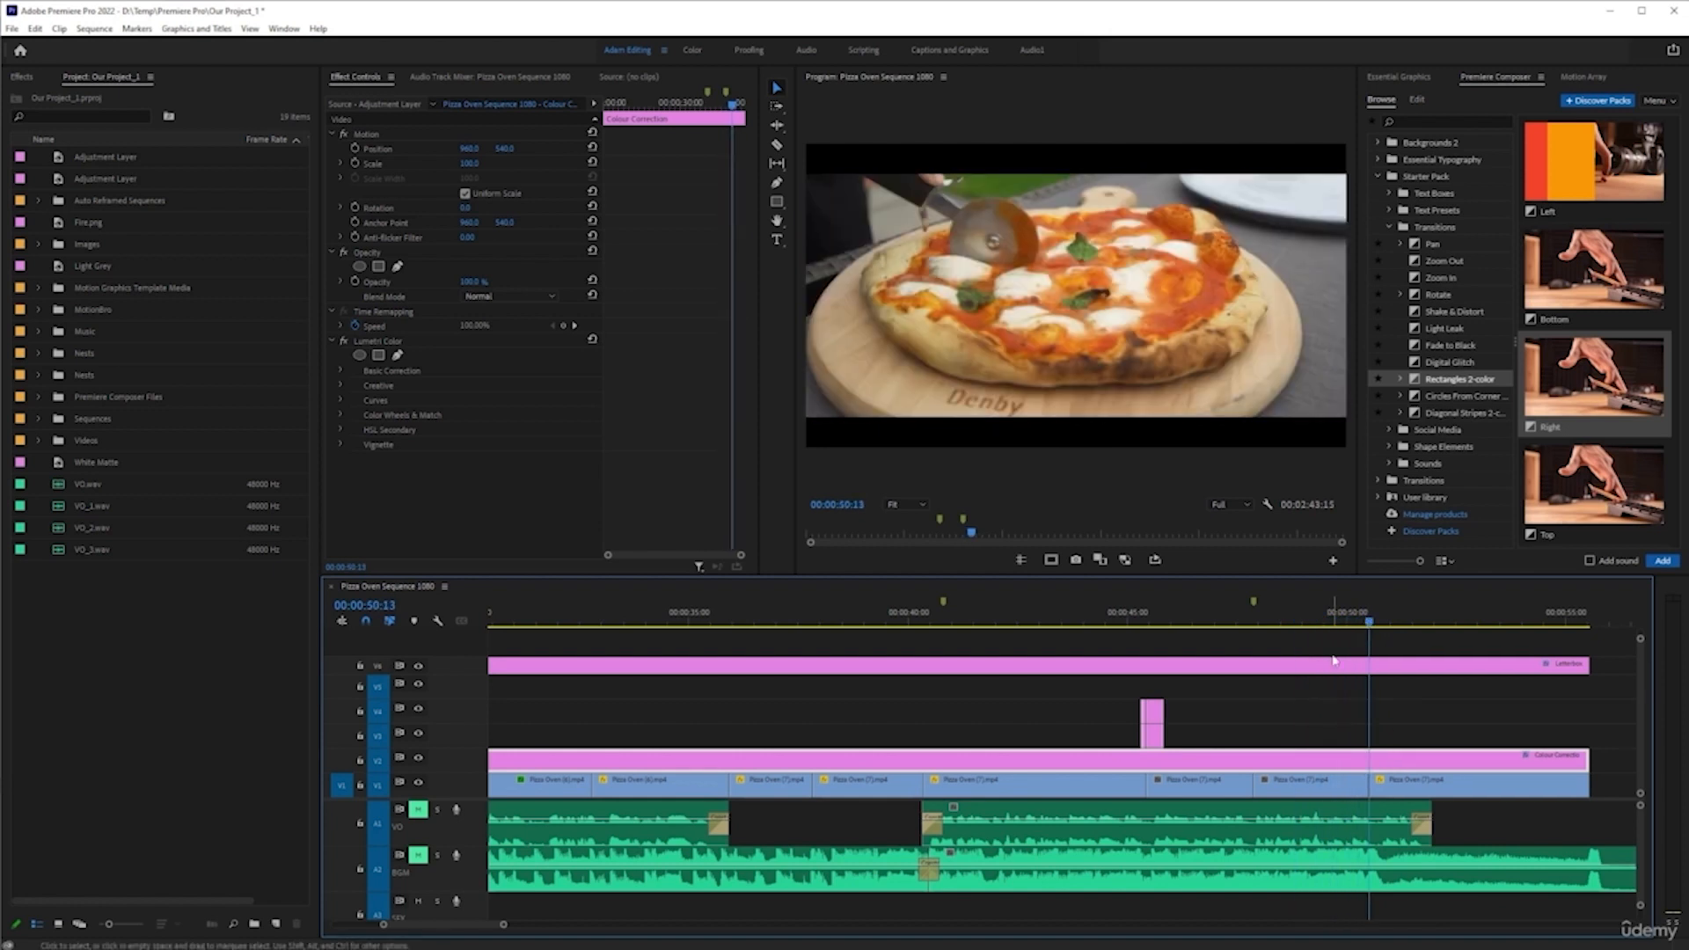
{"action": "left_click", "coordinate": [1585, 176]}
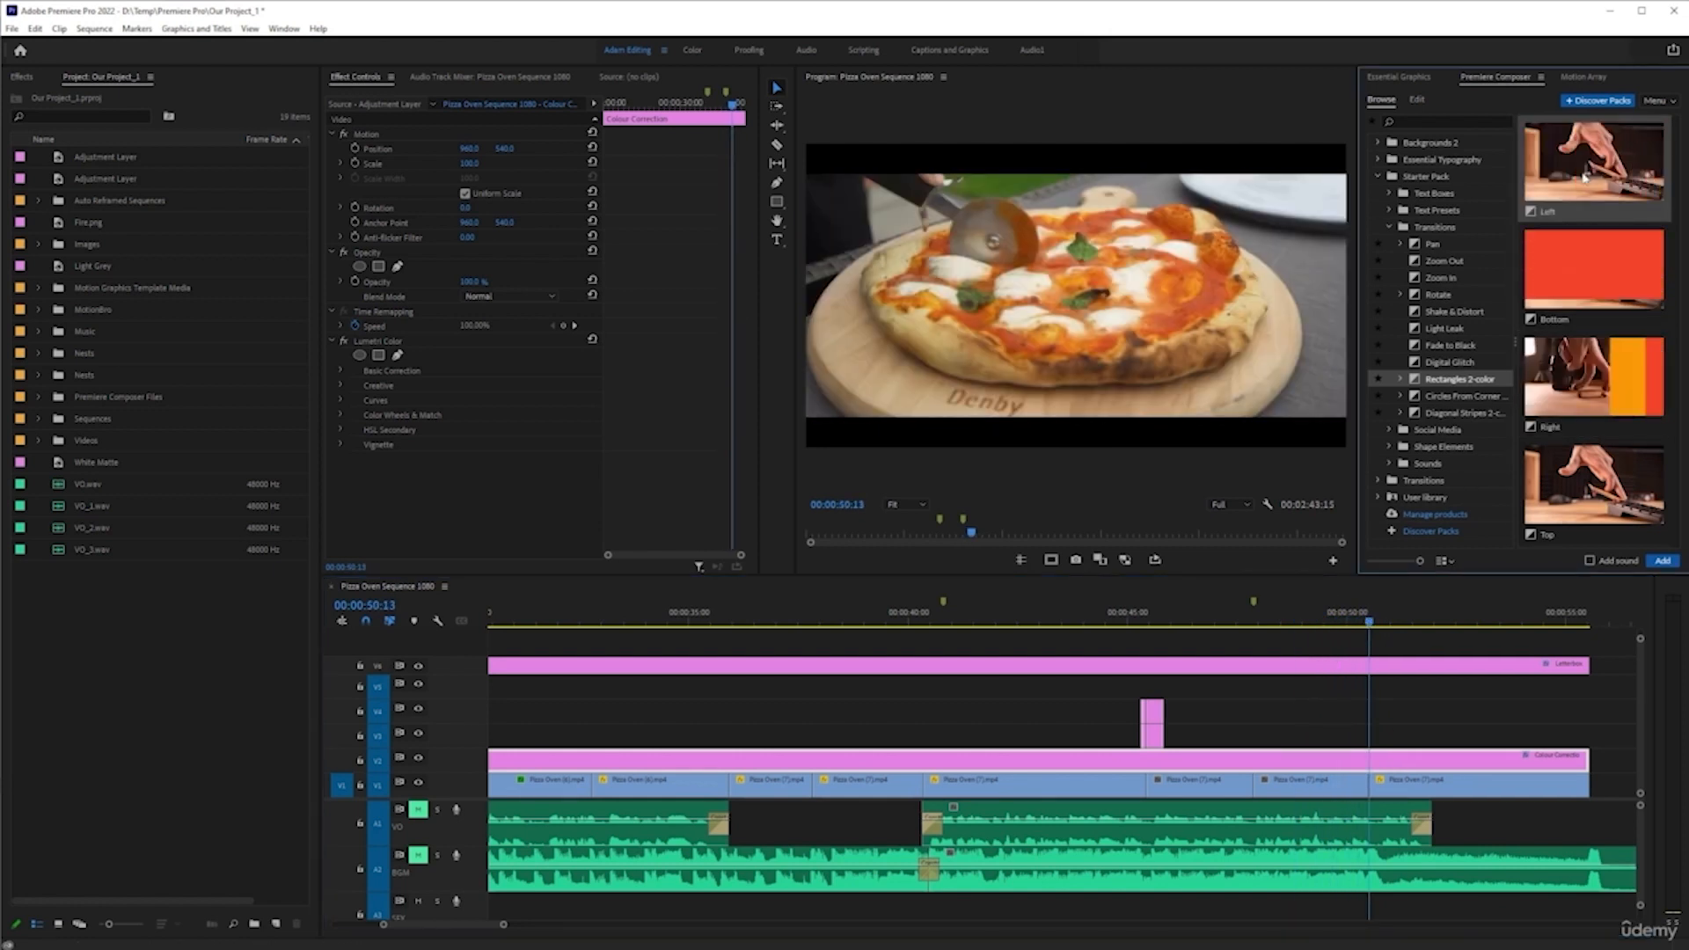
{"action": "left_click", "coordinate": [1588, 378]}
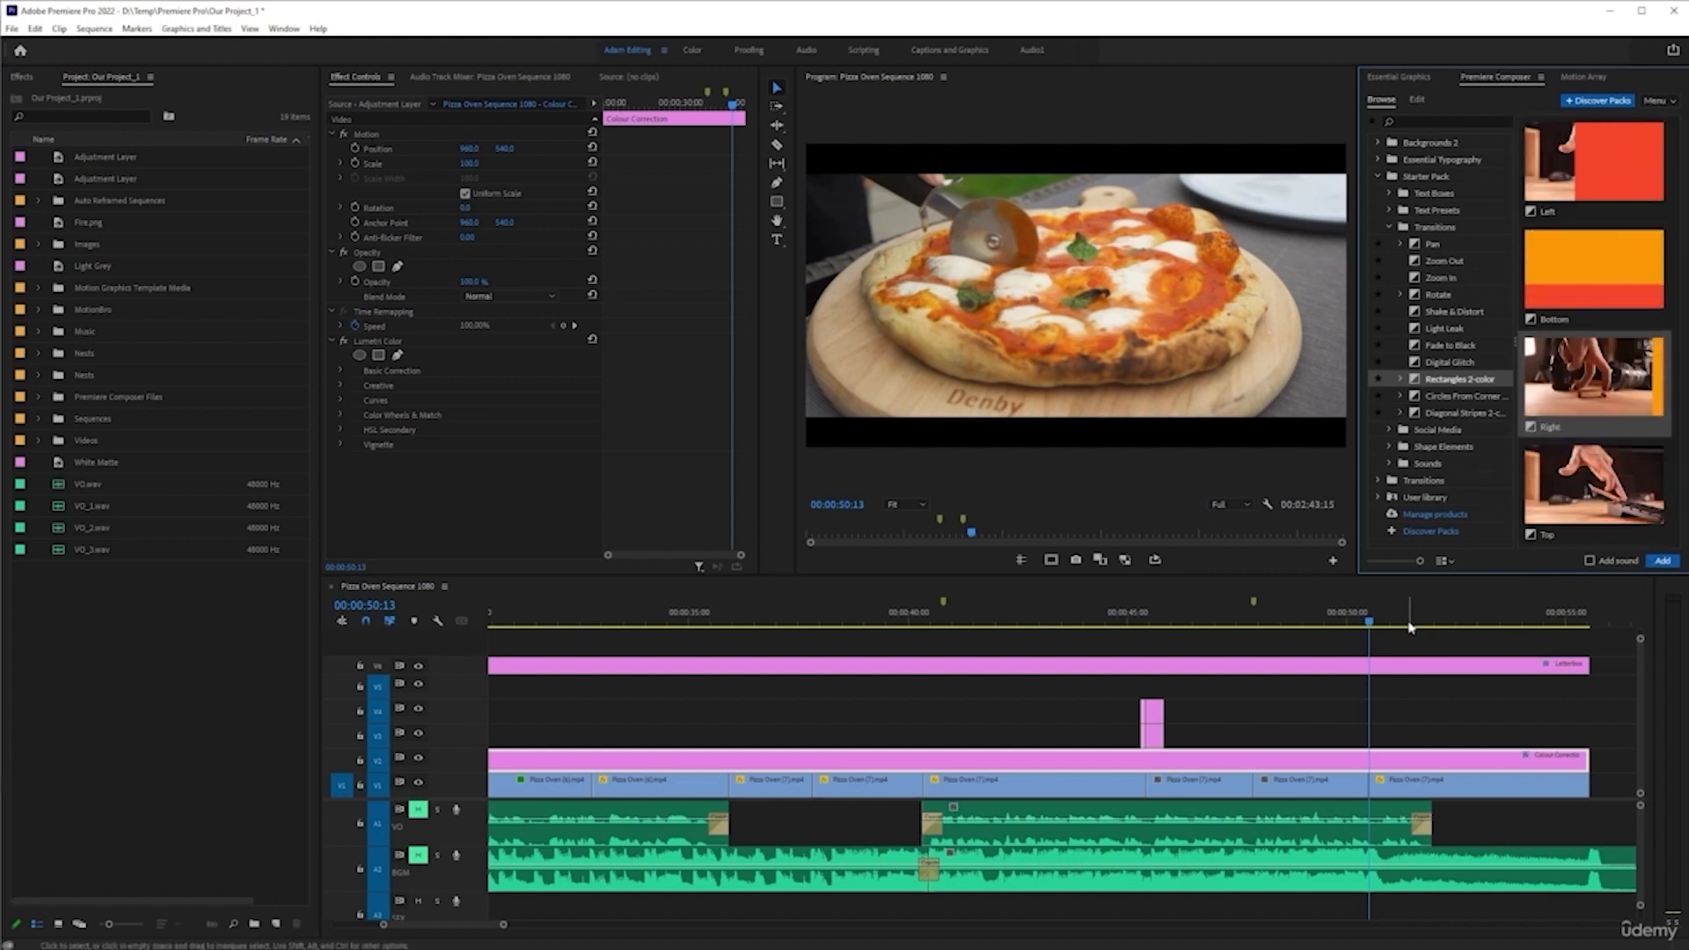
{"action": "left_click", "coordinate": [1662, 560]}
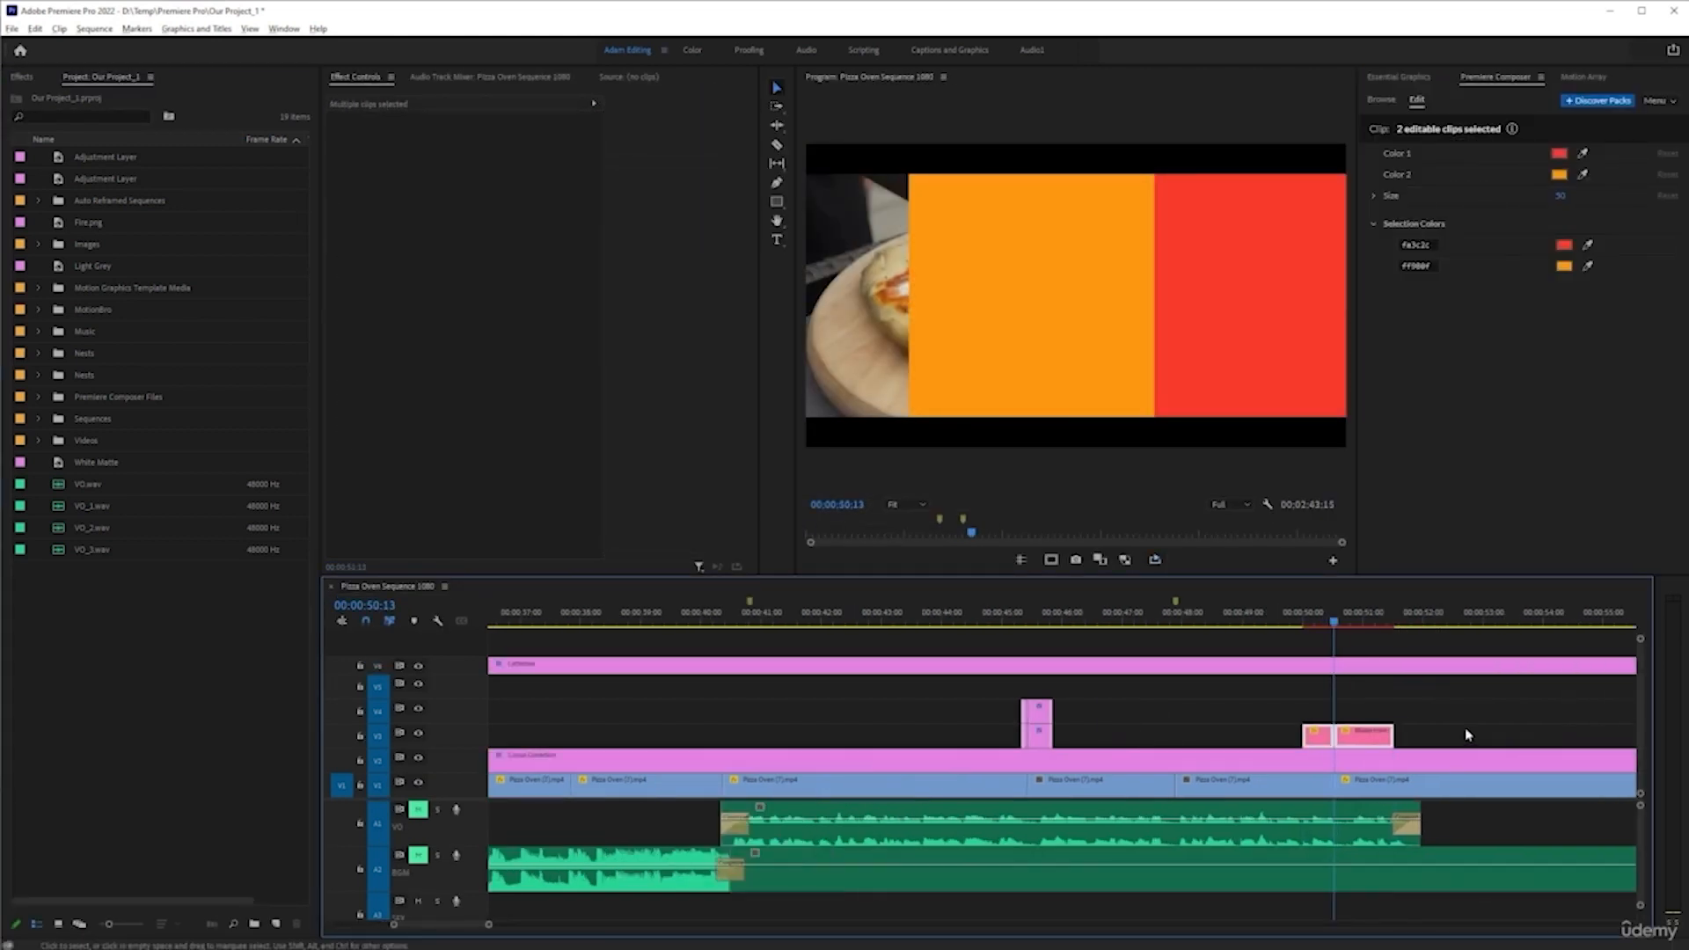
- Play the sequence across the Rectangles 2-color transition to check it against the letterbox bars
{"action": "scroll", "coordinate": [1466, 734], "scroll_direction": "up", "scroll_amount": 2}
{"action": "left_click", "coordinate": [1215, 616]}
{"action": "key", "text": "space"}
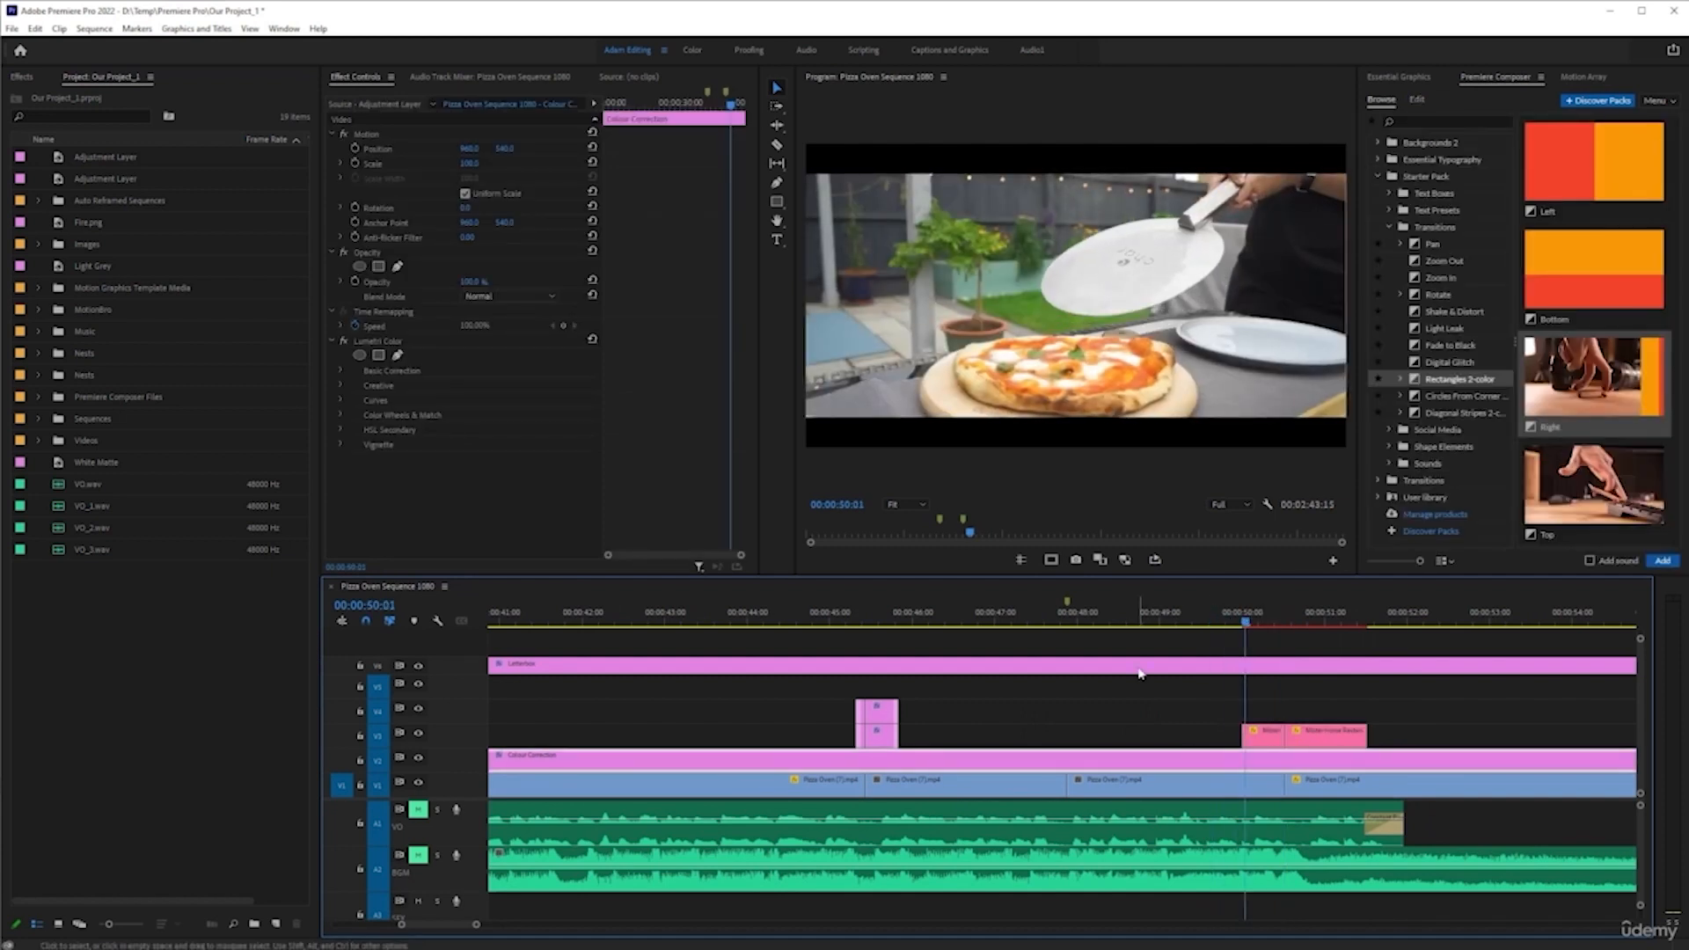
{"action": "key", "text": "space"}
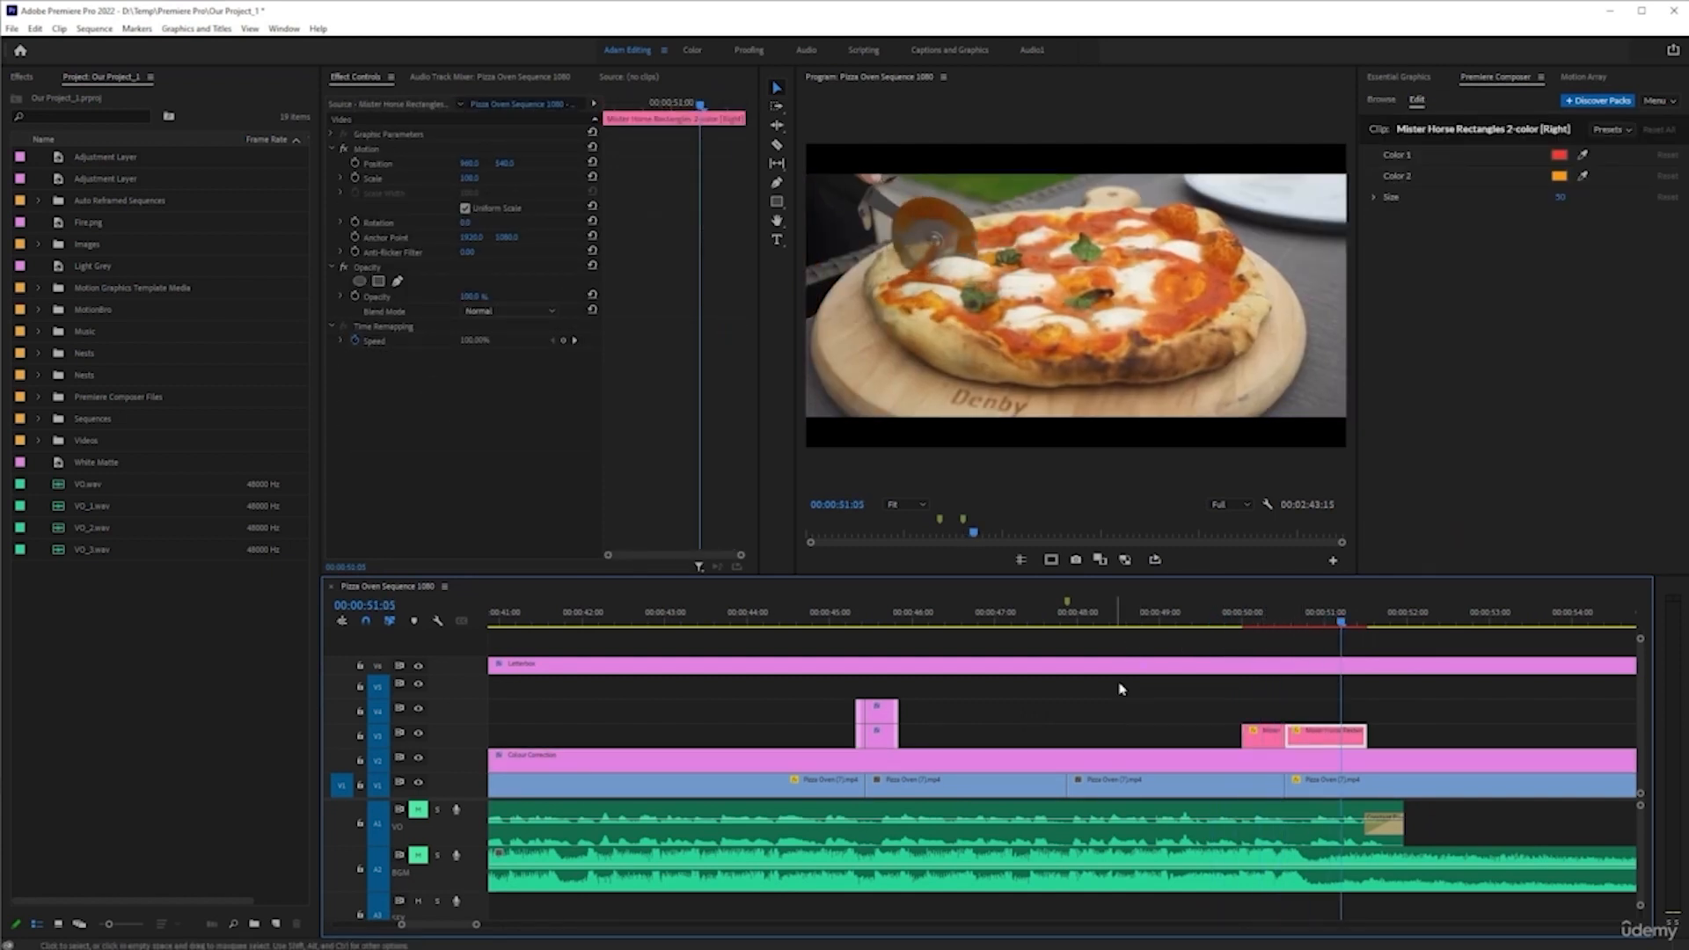
- Try moving both Rectangles 2-color clips from V3 to above the Letterbox layer at 00:00:50:13, preview the result, and undo the move
{"action": "left_click", "coordinate": [1244, 669]}
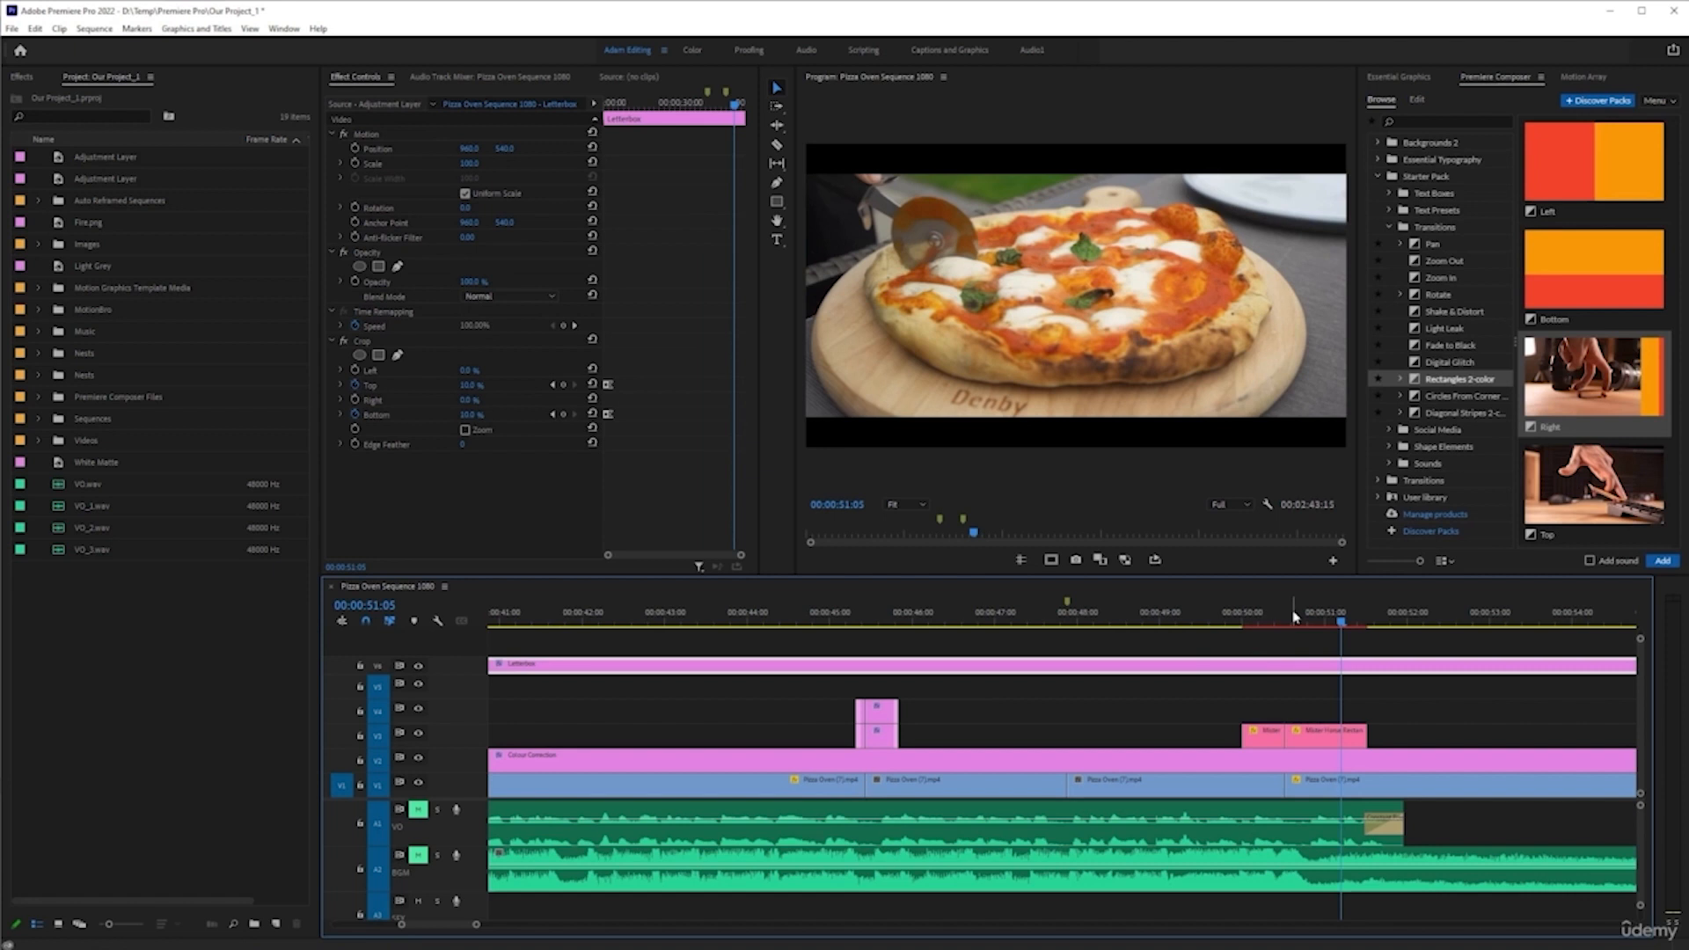
{"action": "left_click", "coordinate": [1286, 613]}
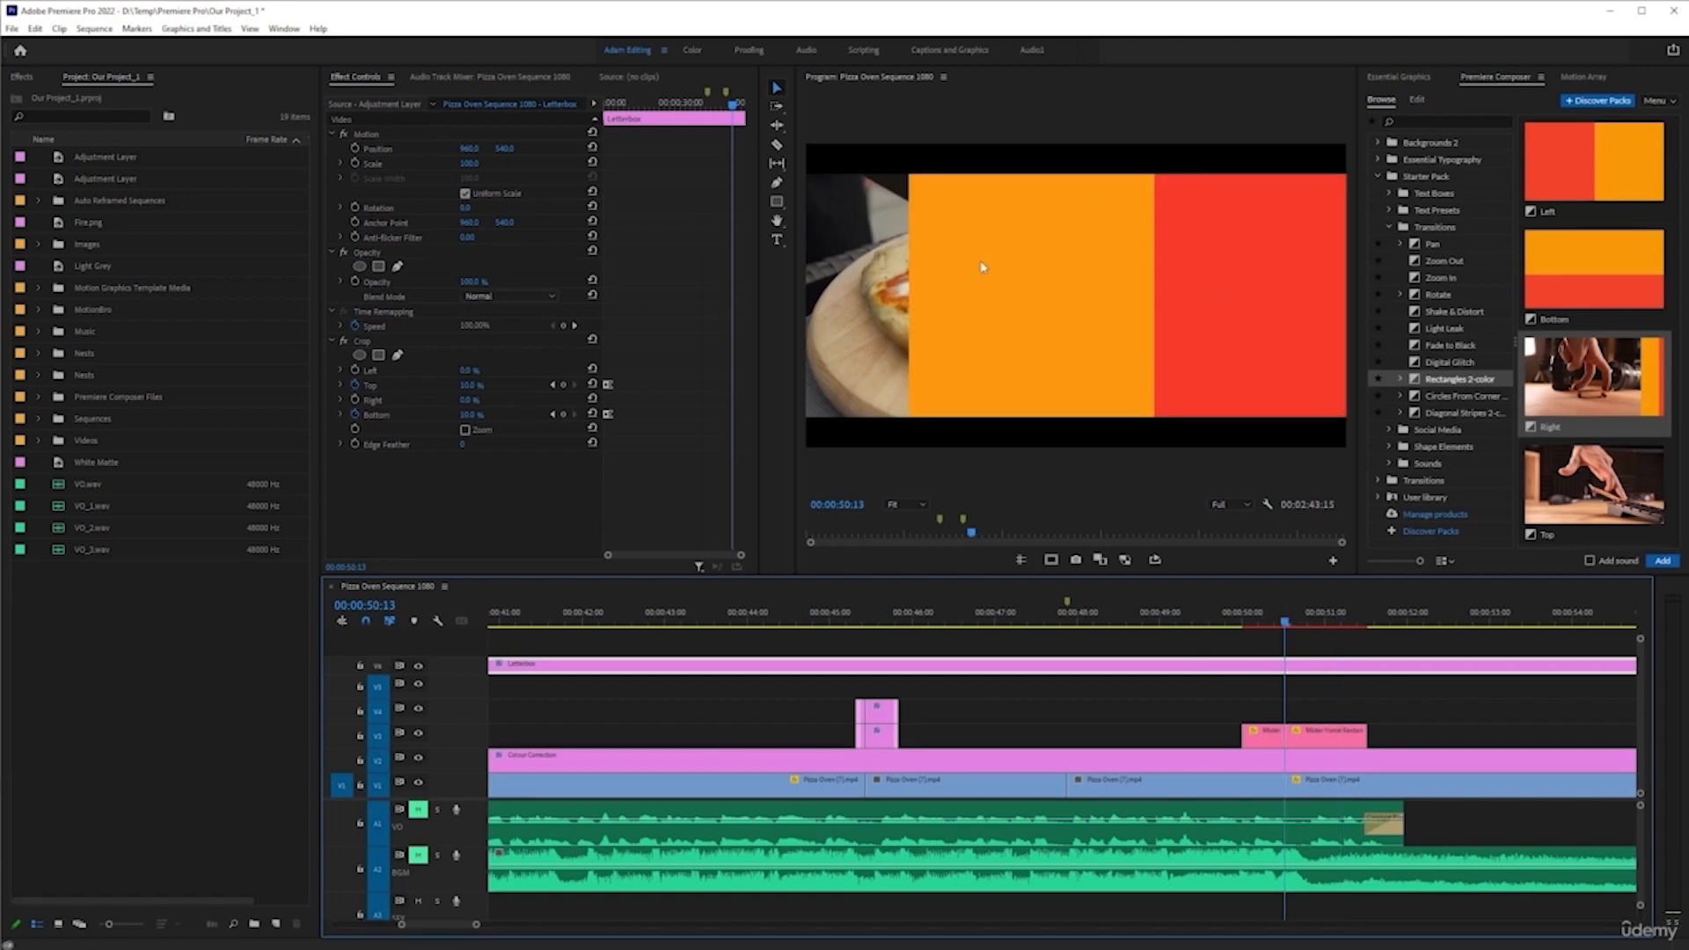
{"action": "left_click_drag", "start_coordinate": [1377, 714], "coordinate": [1310, 648]}
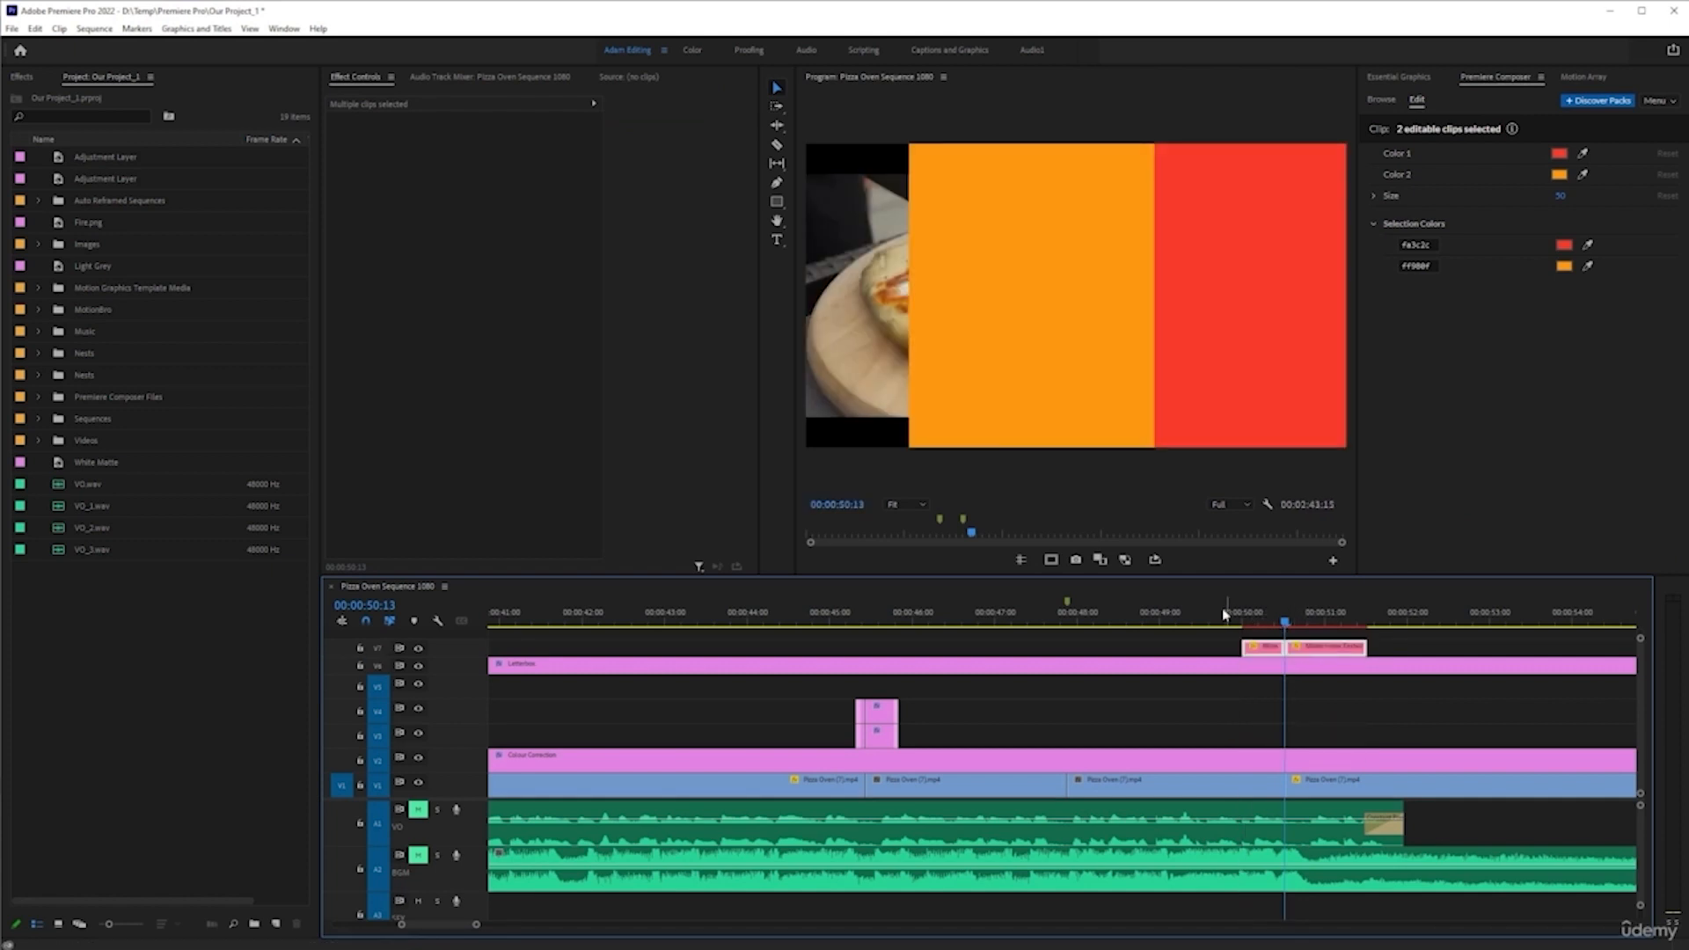
{"action": "left_click", "coordinate": [1240, 613]}
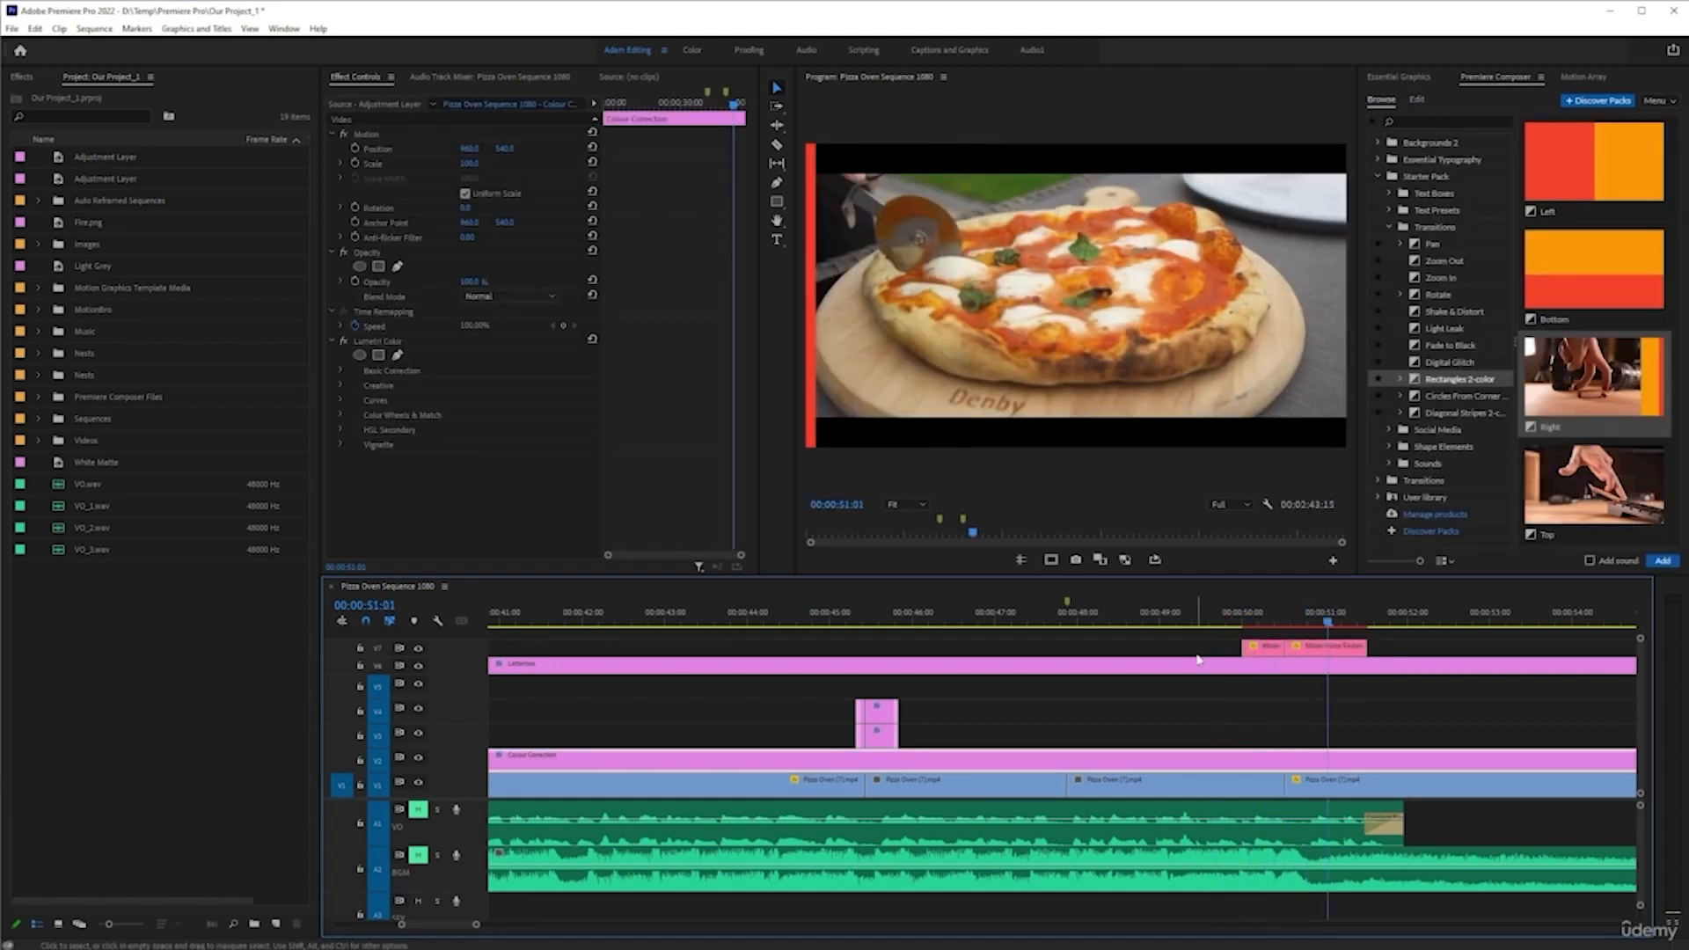
{"action": "key", "text": "ctrl+z"}
- Replay the Rectangles 2-color transition from 00:00:50:00 below the Letterbox layer and inspect the frame at 00:00:50:09
{"action": "left_click", "coordinate": [1238, 618]}
{"action": "key", "text": "space"}
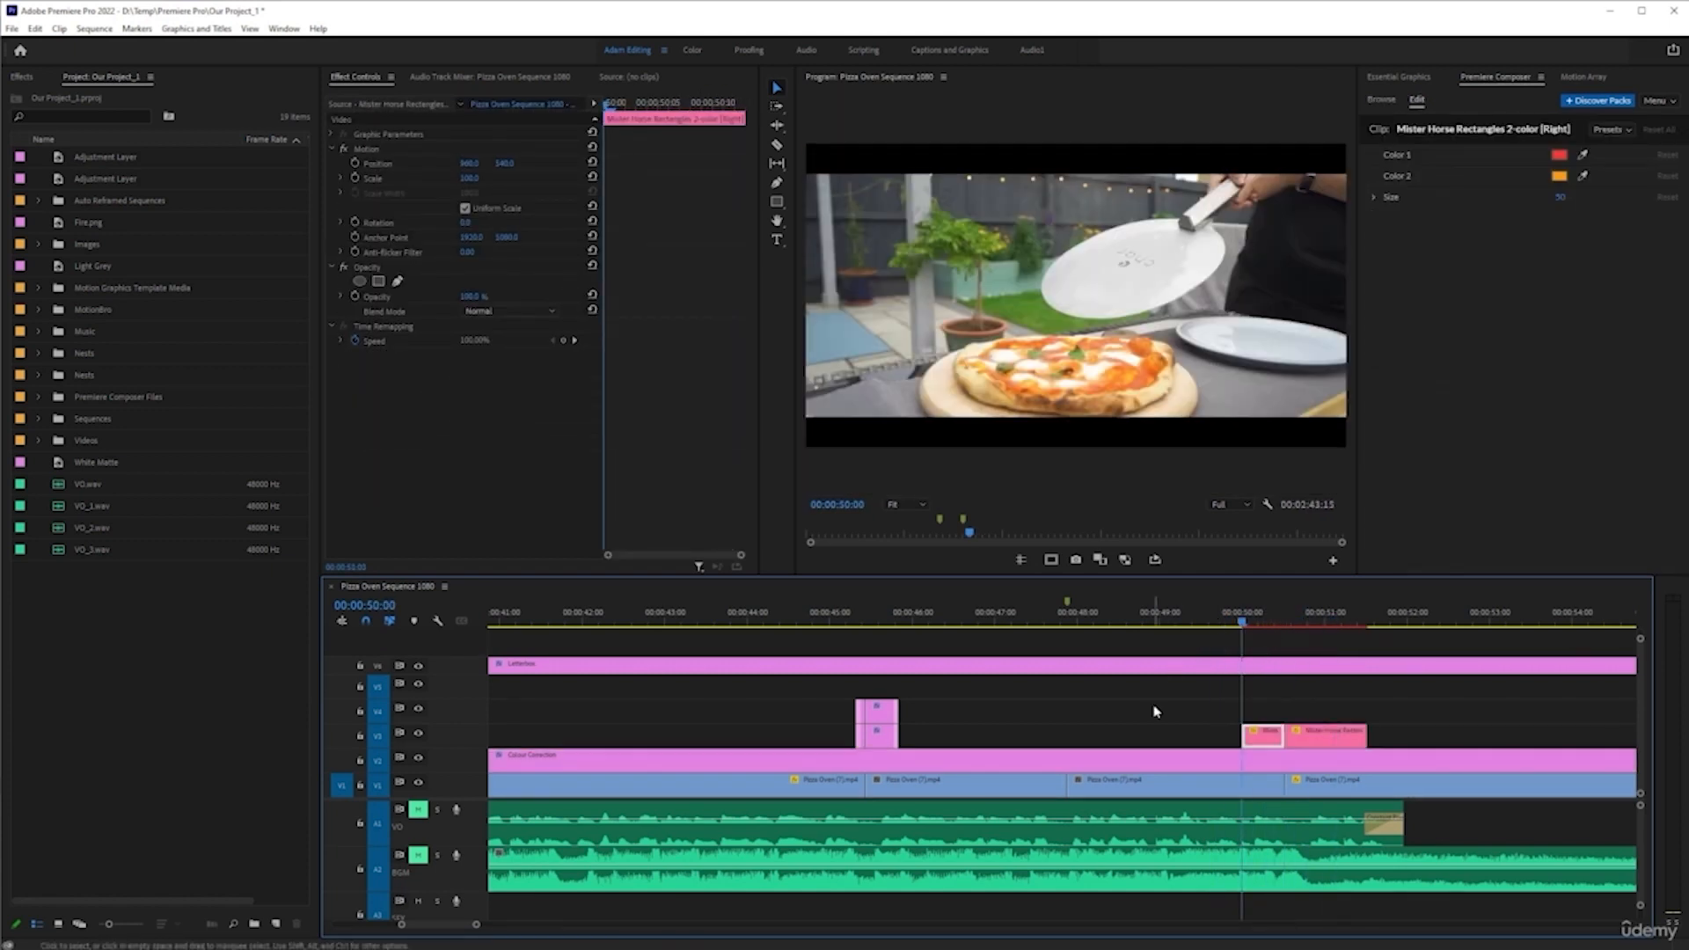
{"action": "left_click", "coordinate": [1241, 619]}
{"action": "key", "text": "space"}
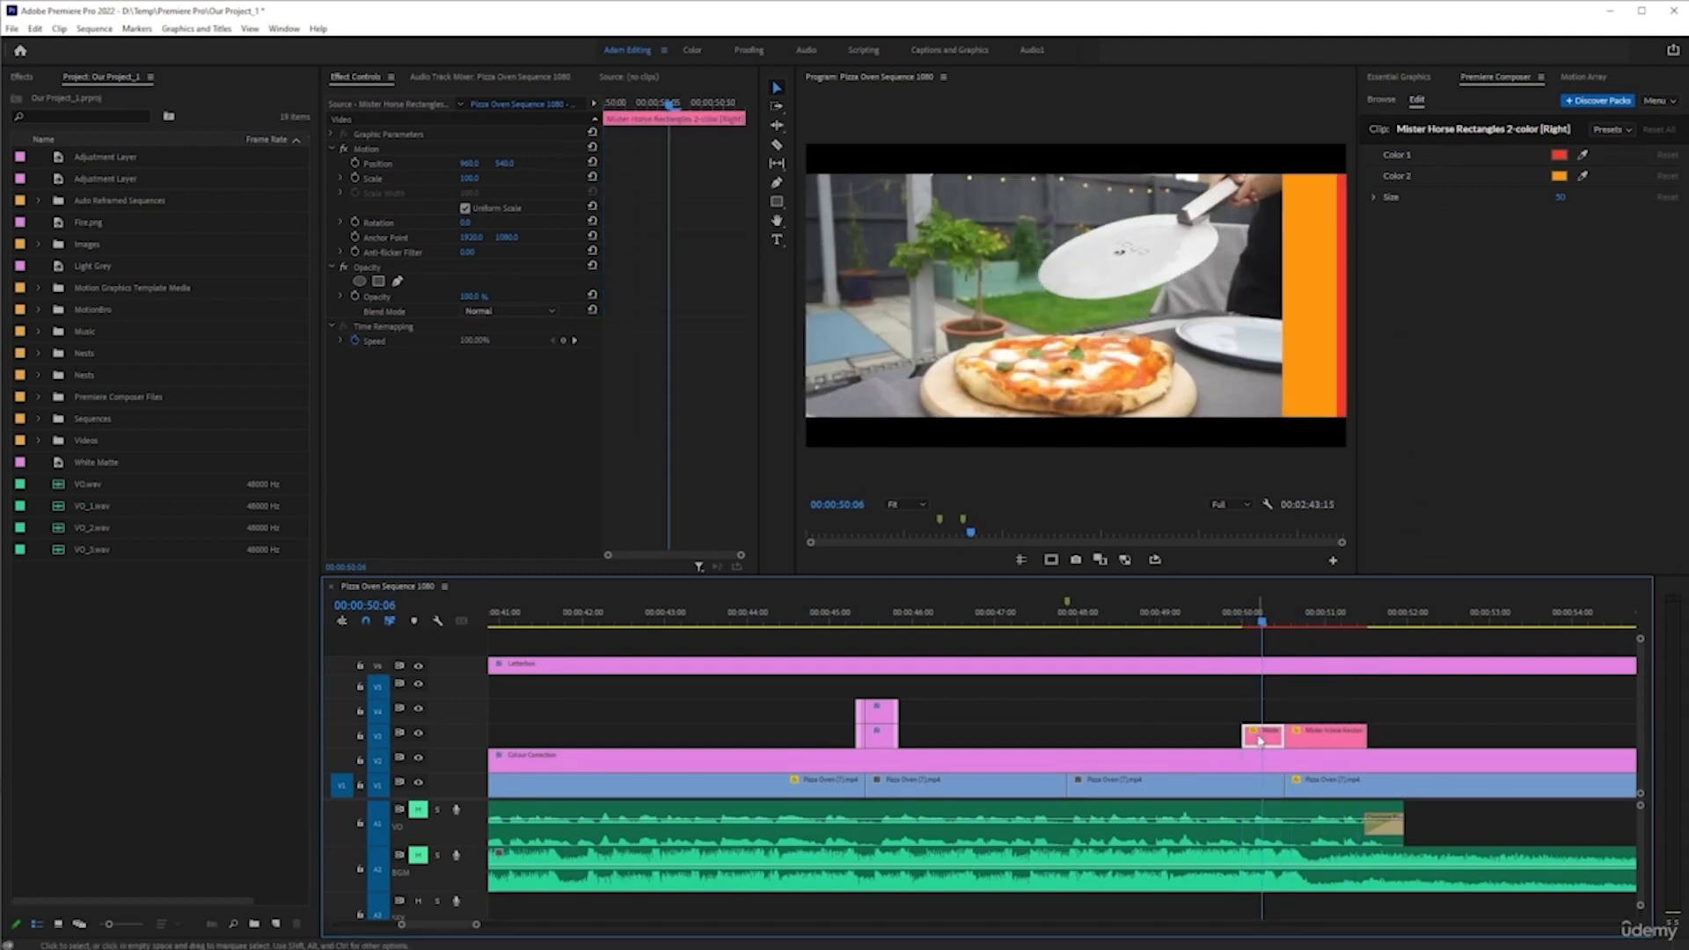
{"action": "left_click", "coordinate": [1273, 624]}
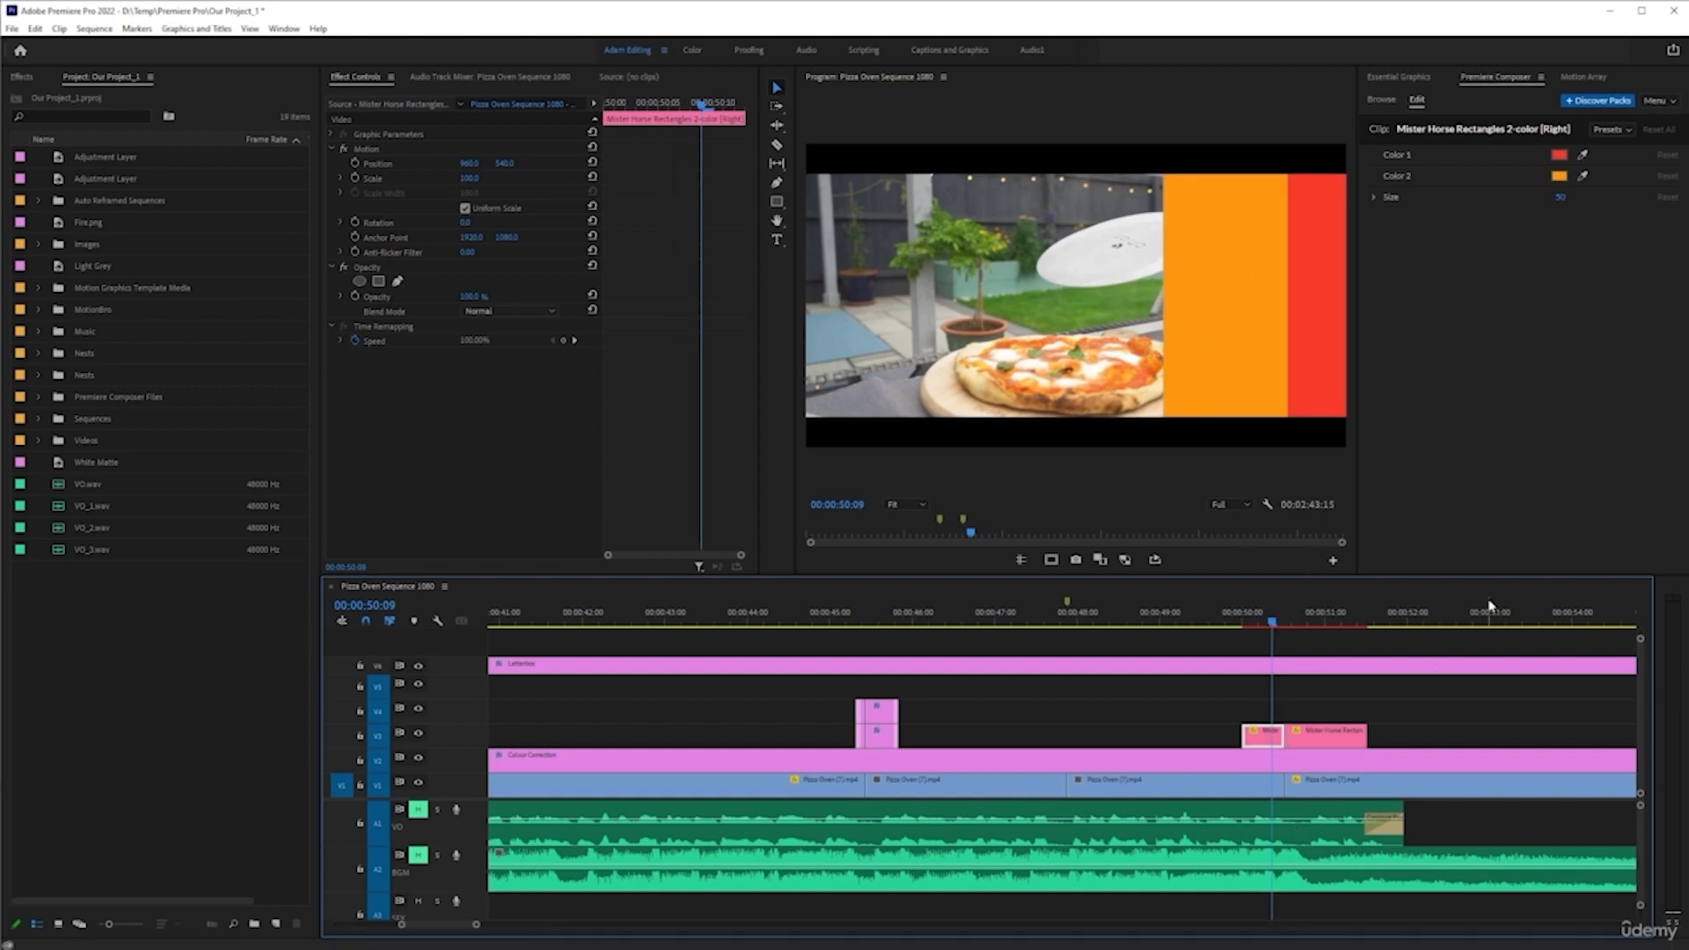
- Select both Rectangles 2-color transition clips and set their red selection color to a beige sampled from the edge of the pizza
{"action": "left_click_drag", "start_coordinate": [1434, 701], "coordinate": [1236, 733]}
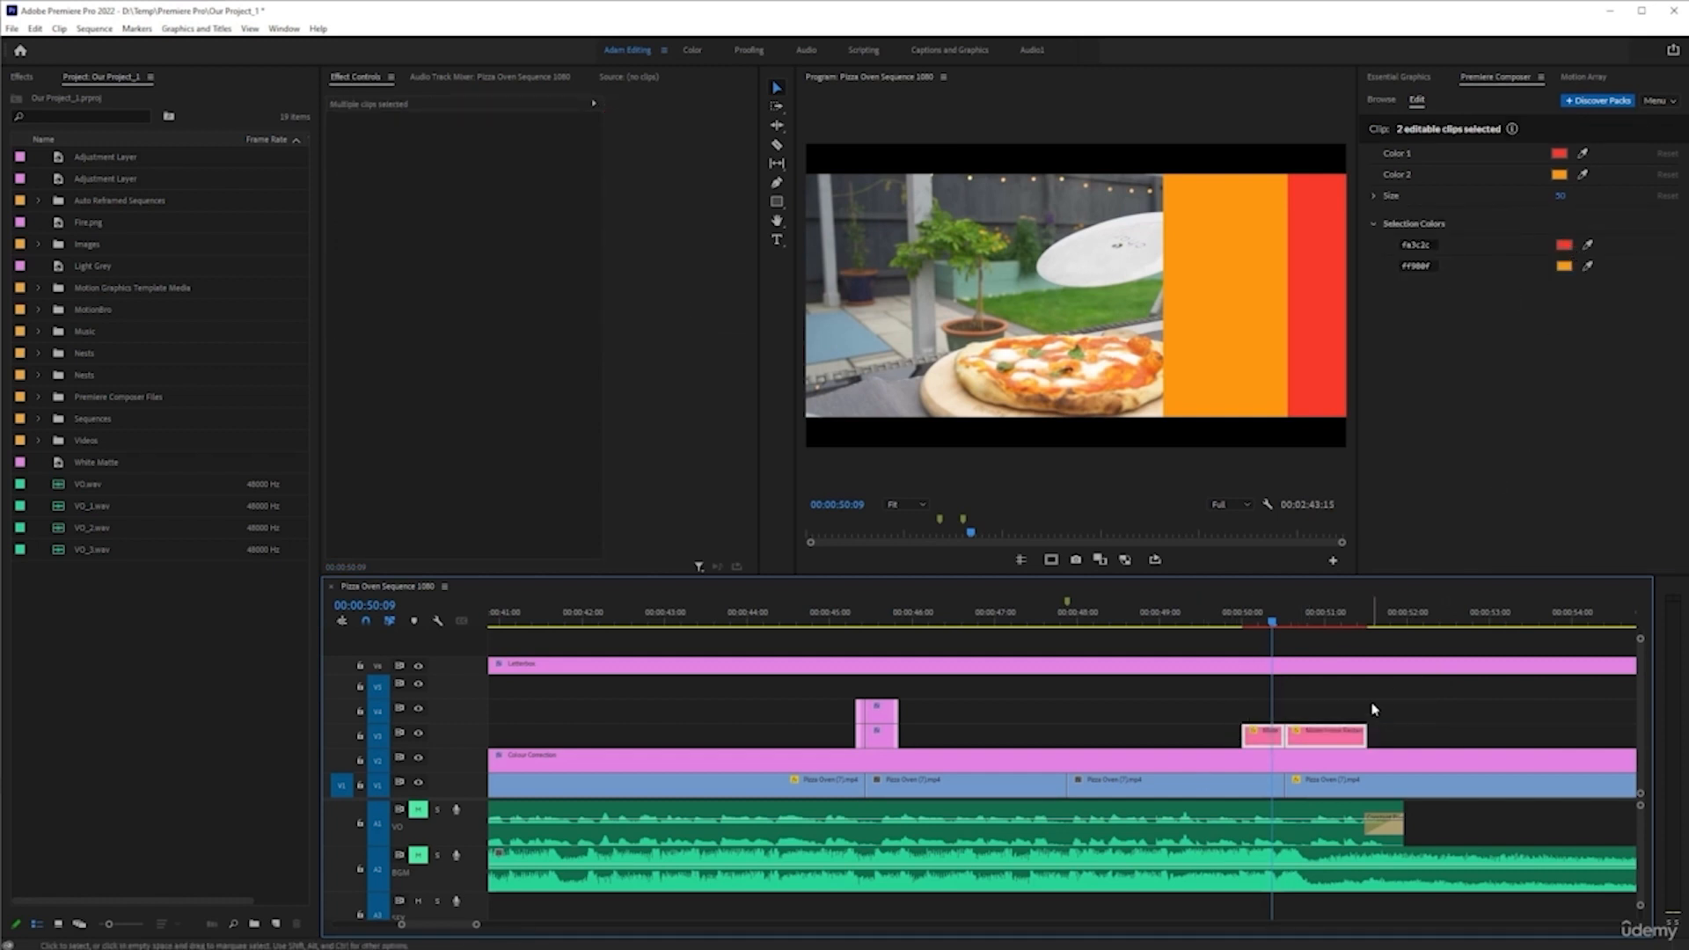
{"action": "left_click", "coordinate": [1268, 738]}
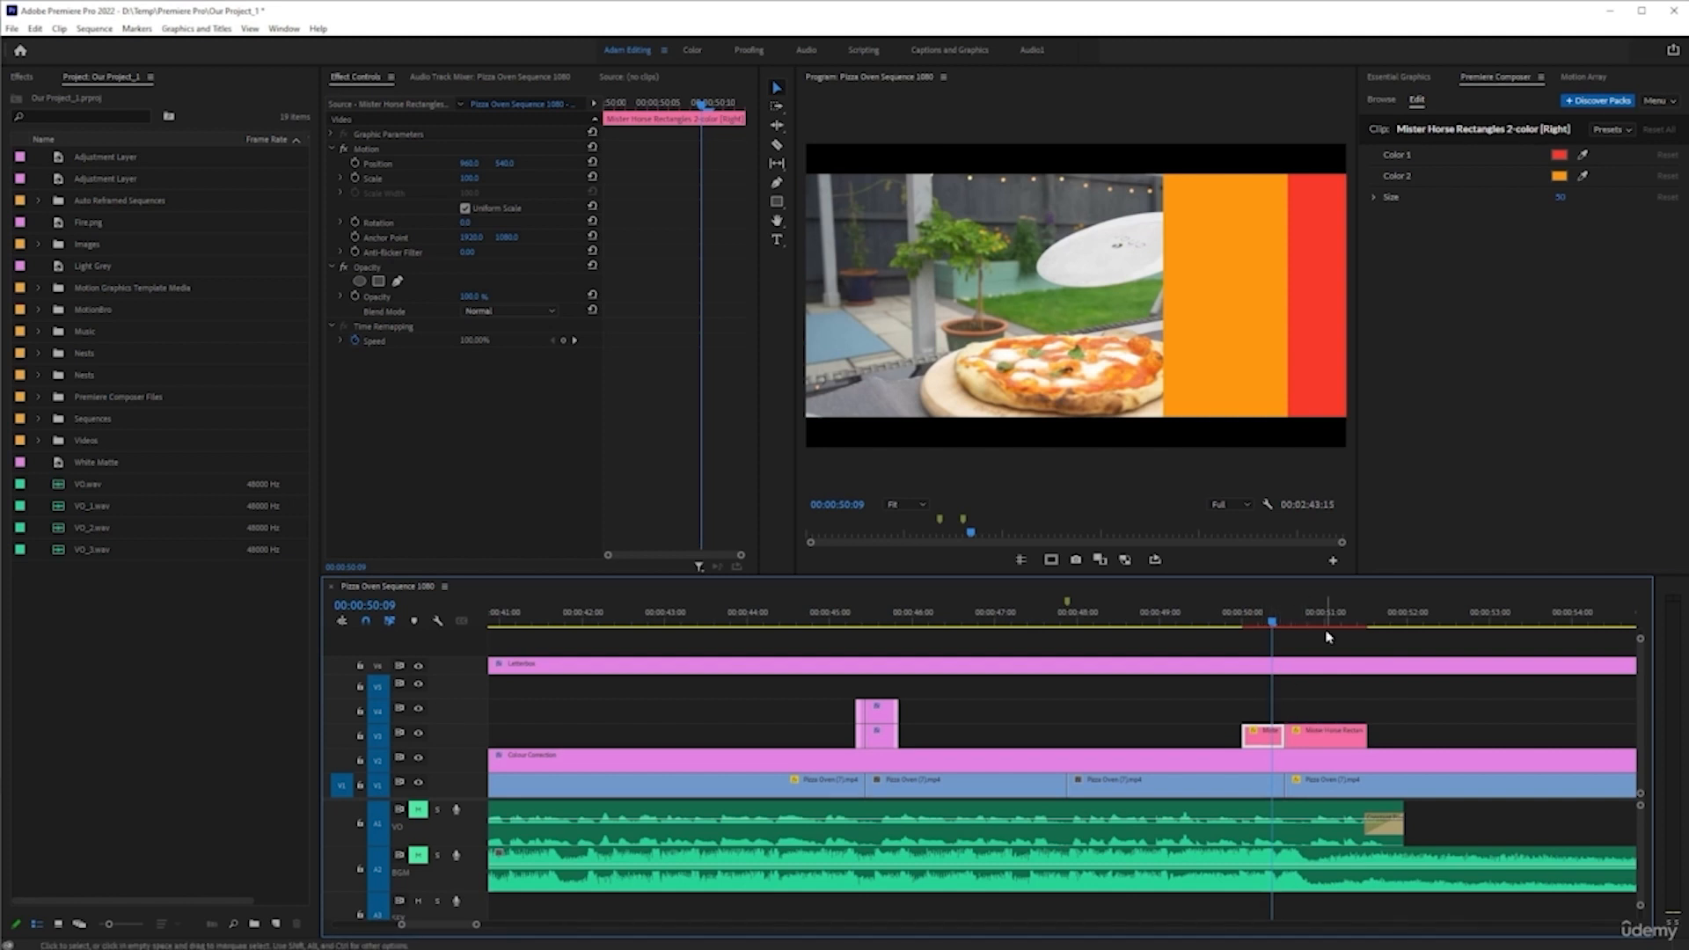
{"action": "left_click", "coordinate": [1336, 732]}
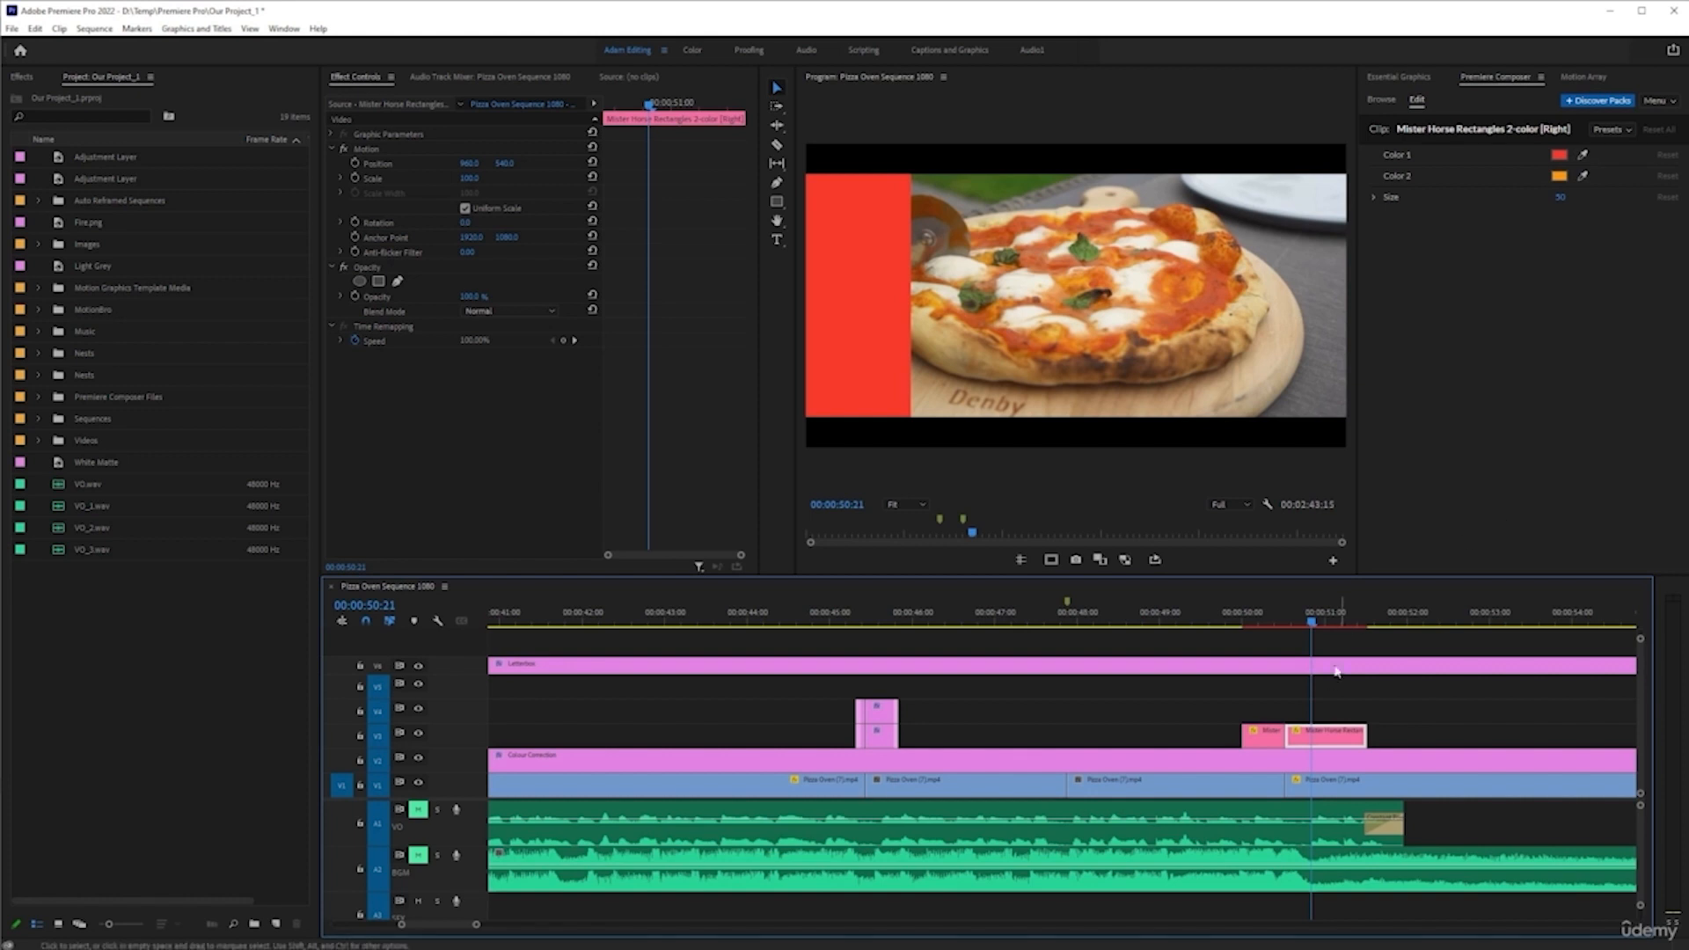
{"action": "left_click", "coordinate": [1263, 733], "text": "shift"}
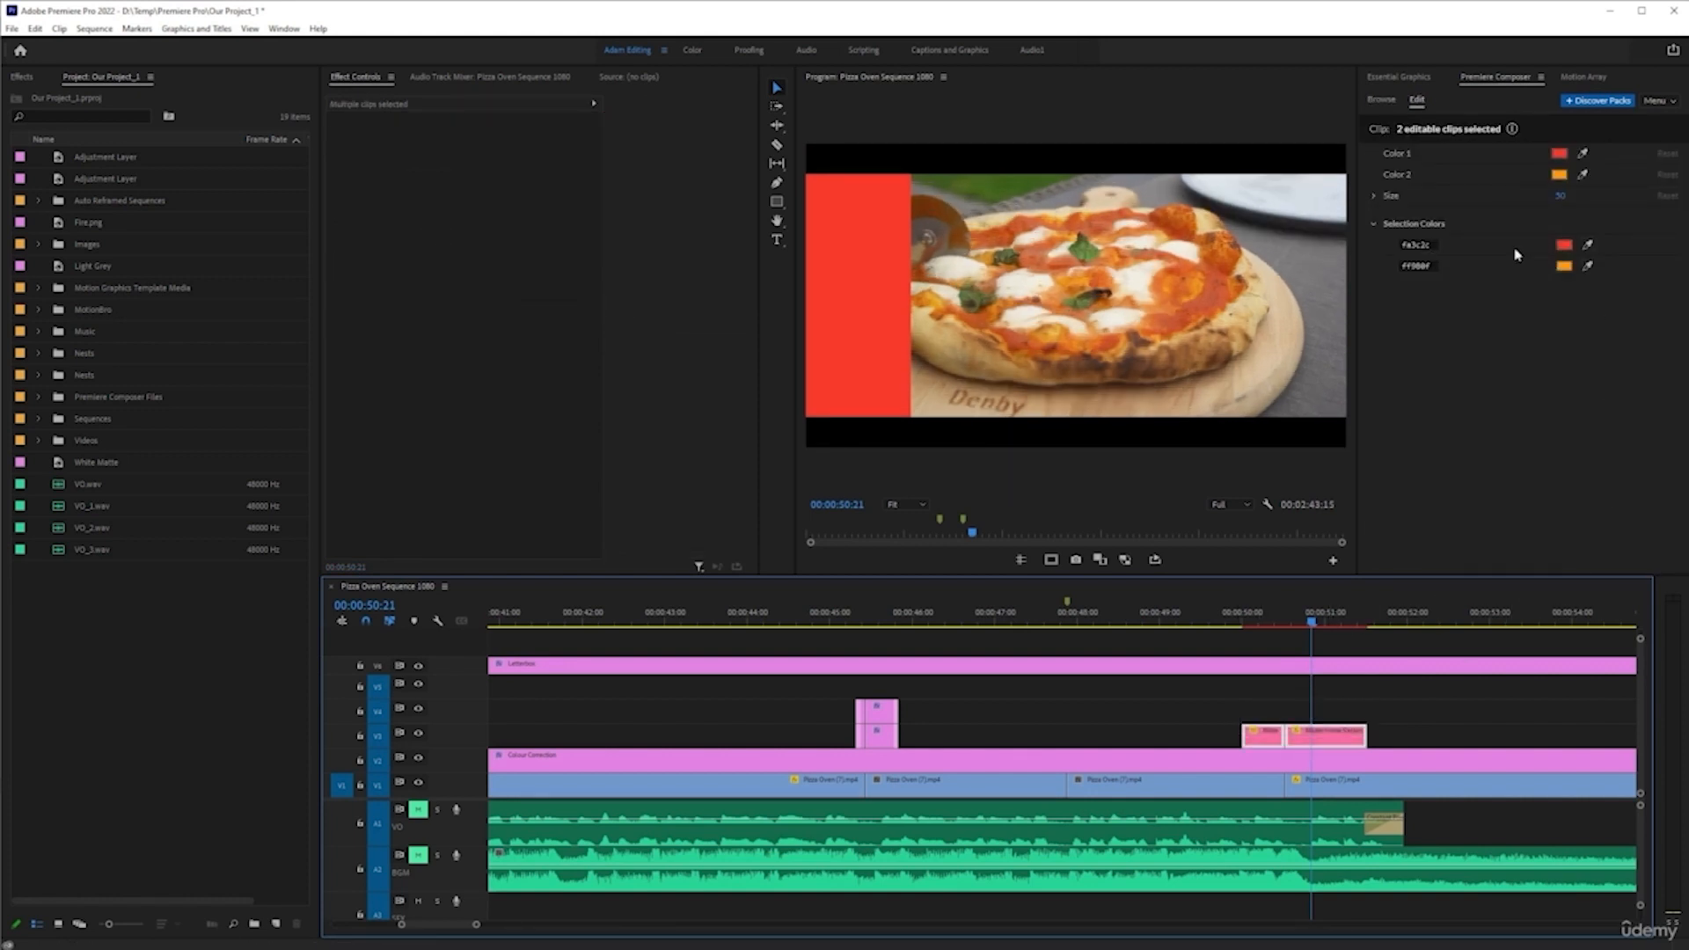
{"action": "left_click_drag", "start_coordinate": [1591, 249], "coordinate": [1404, 300]}
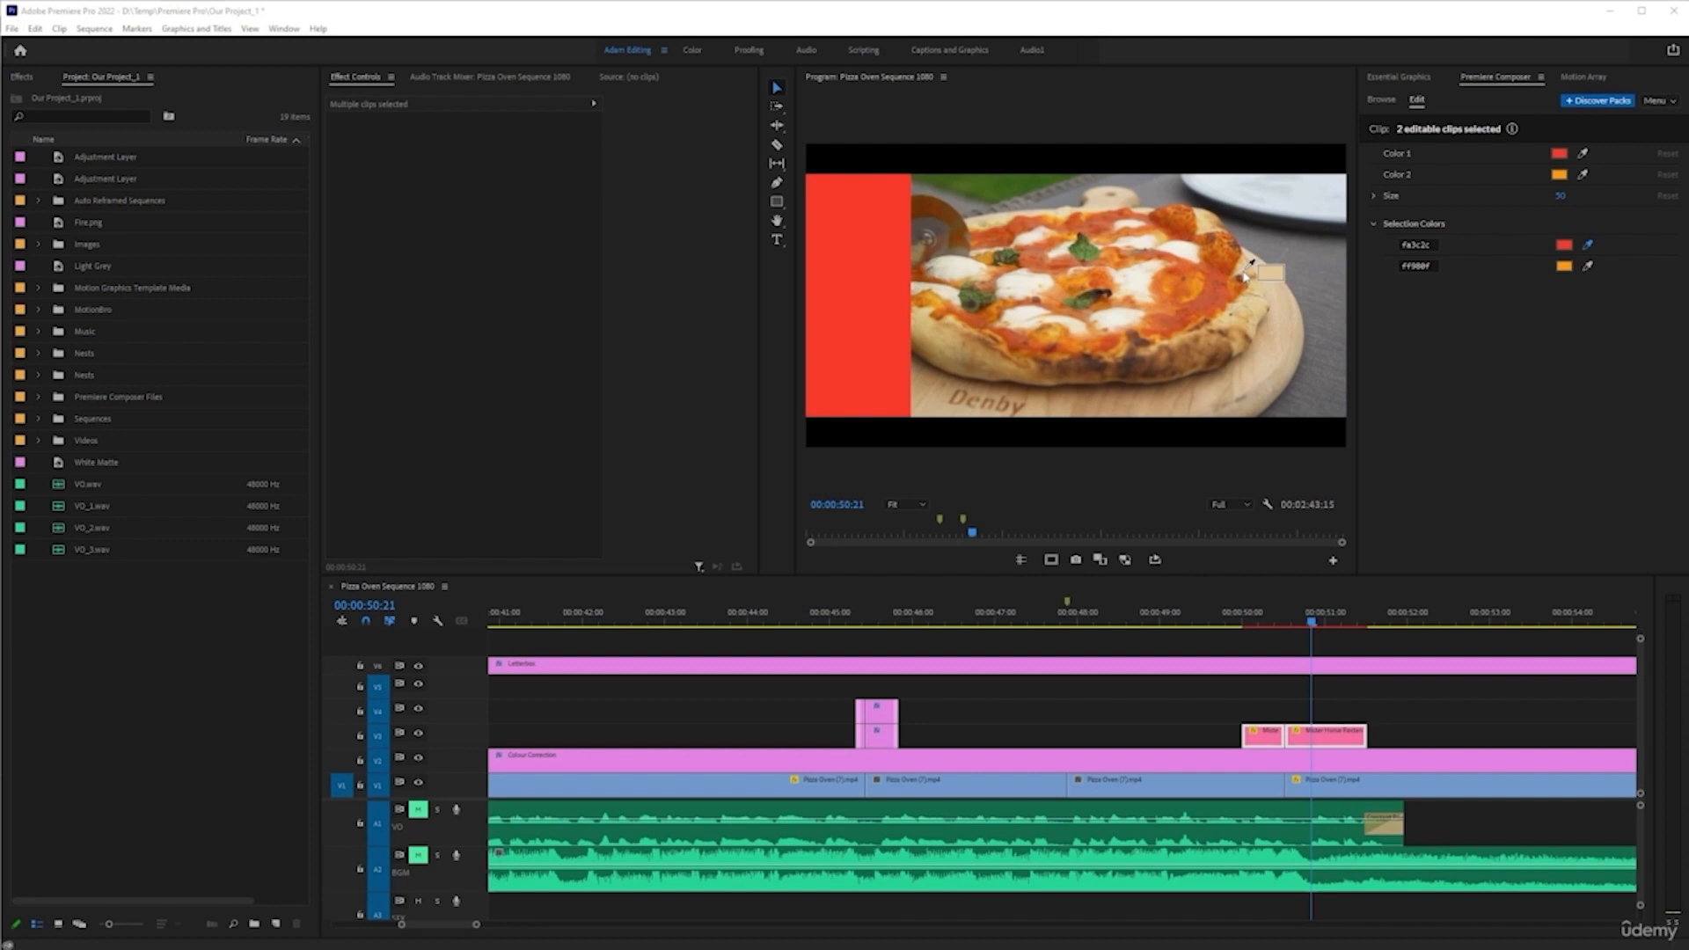
{"action": "left_click_drag", "start_coordinate": [1245, 275], "coordinate": [1248, 272]}
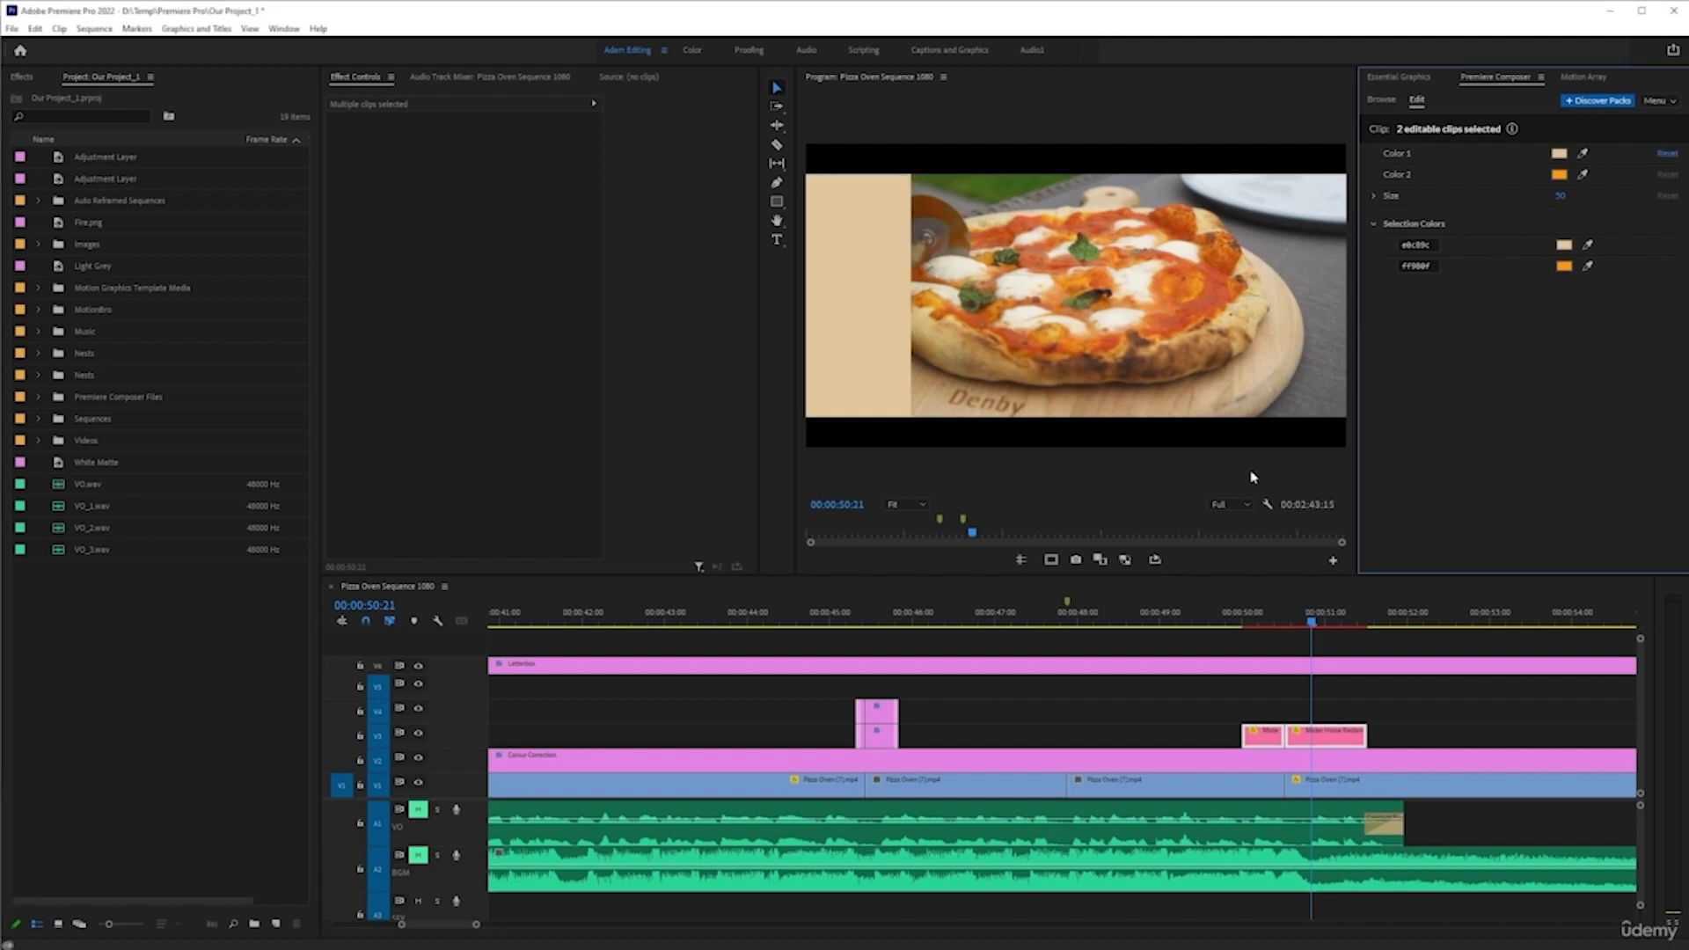
- Set the orange selection color of both transition clips to the green sampled from the grass in the frame at 00:00:50:09
{"action": "left_click", "coordinate": [1306, 623]}
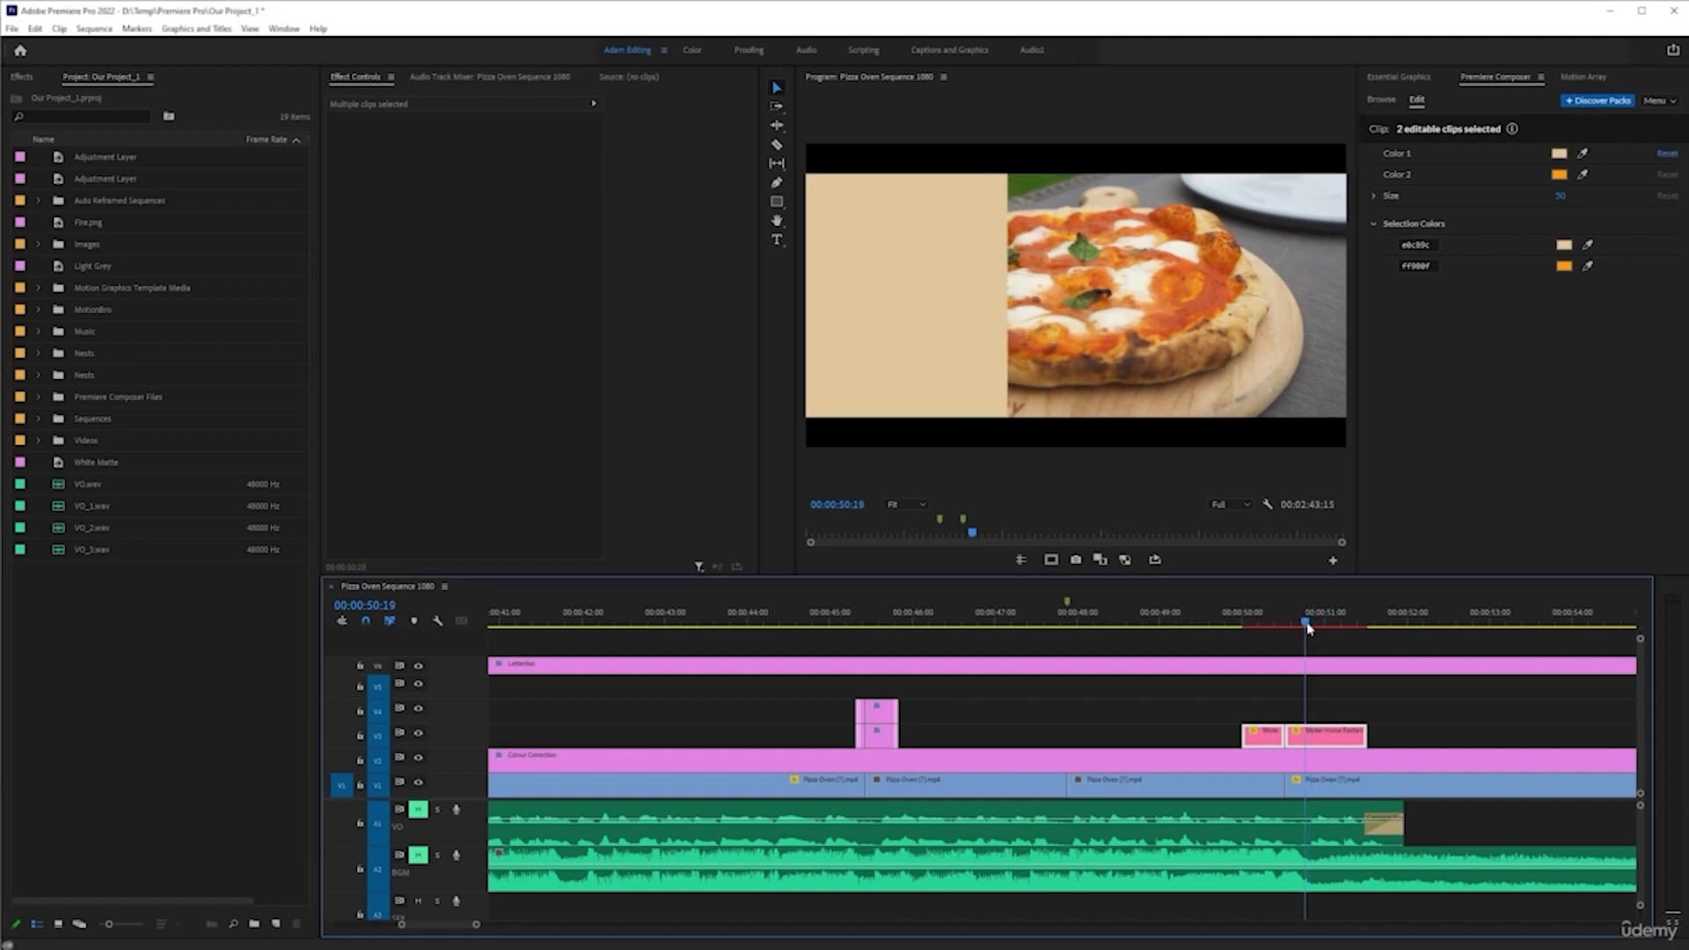
{"action": "left_click_drag", "start_coordinate": [1306, 626], "coordinate": [1272, 626]}
{"action": "left_click", "coordinate": [1588, 265]}
{"action": "left_click", "coordinate": [1104, 305]}
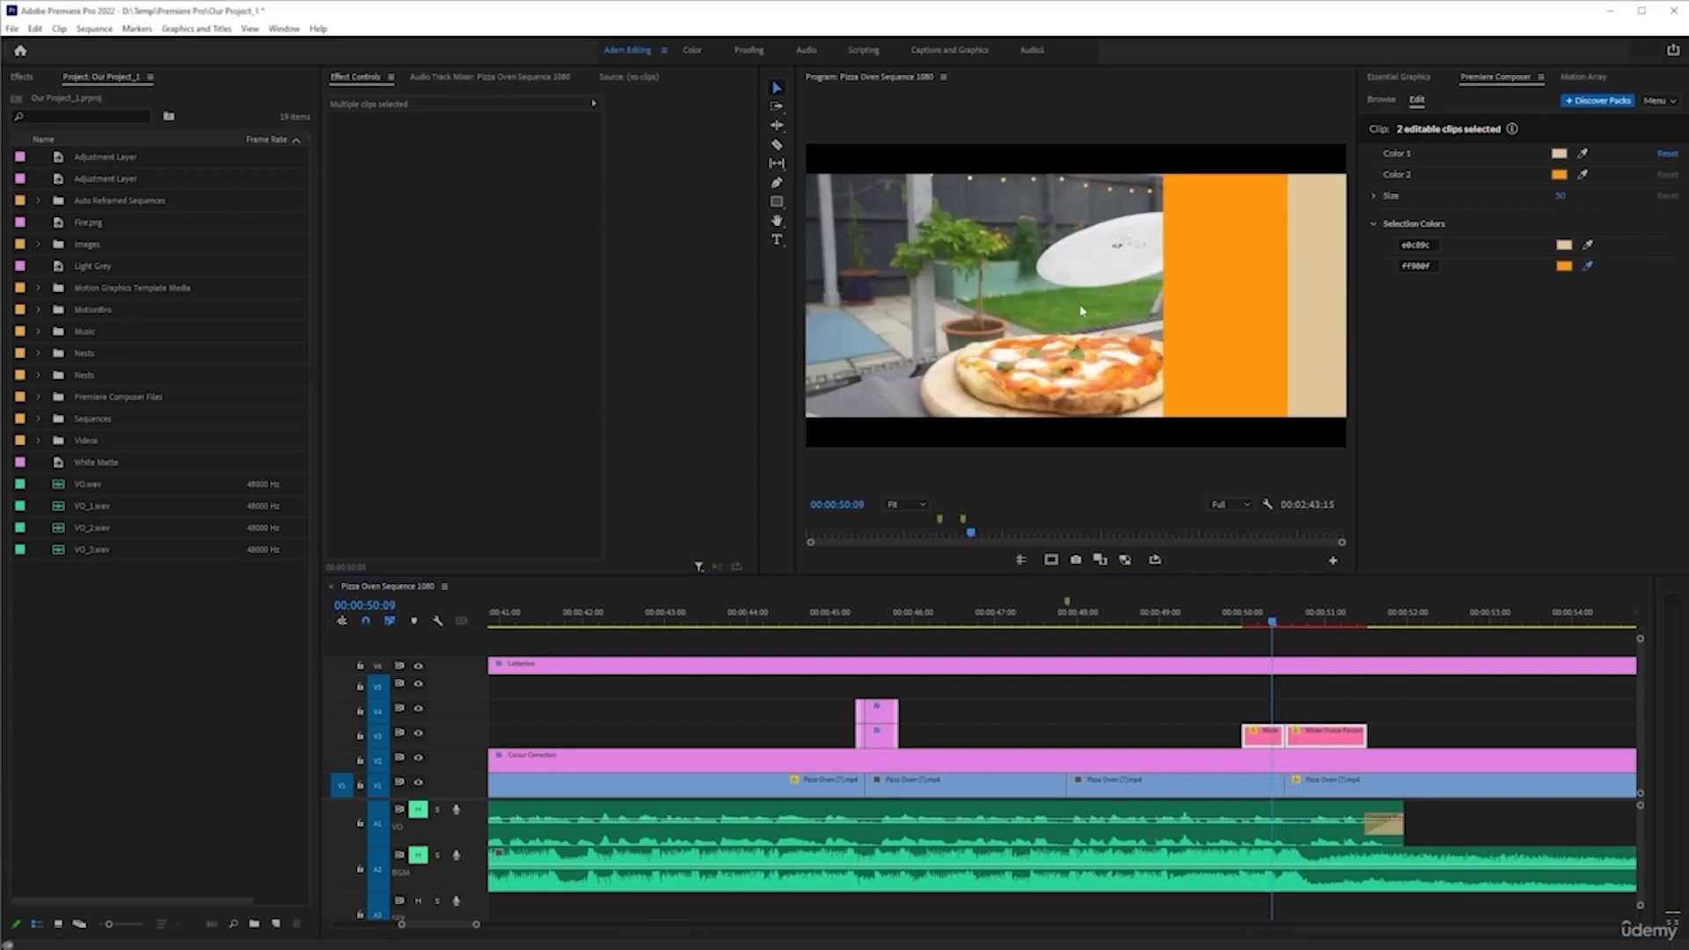
- Play the sequence from 00:00:49:11 across the recolored Rectangles 2-color transition and replay it to check the new colors
{"action": "left_click_drag", "start_coordinate": [1278, 611], "coordinate": [1195, 616]}
{"action": "left_click", "coordinate": [1047, 723]}
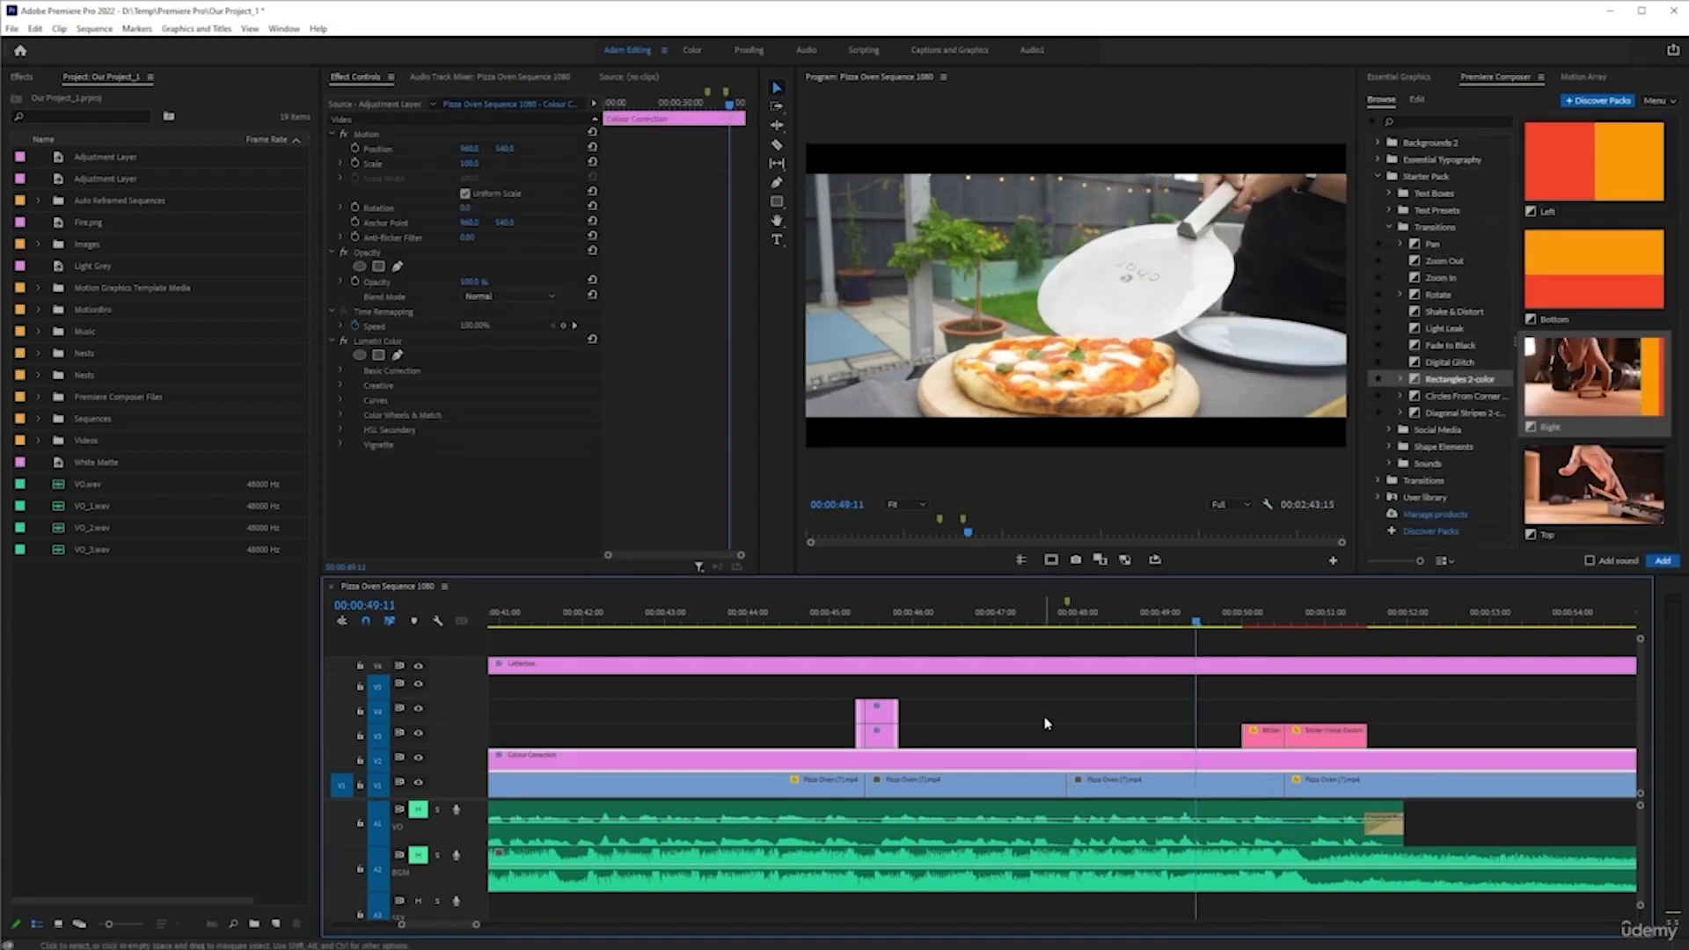
{"action": "key", "text": "space"}
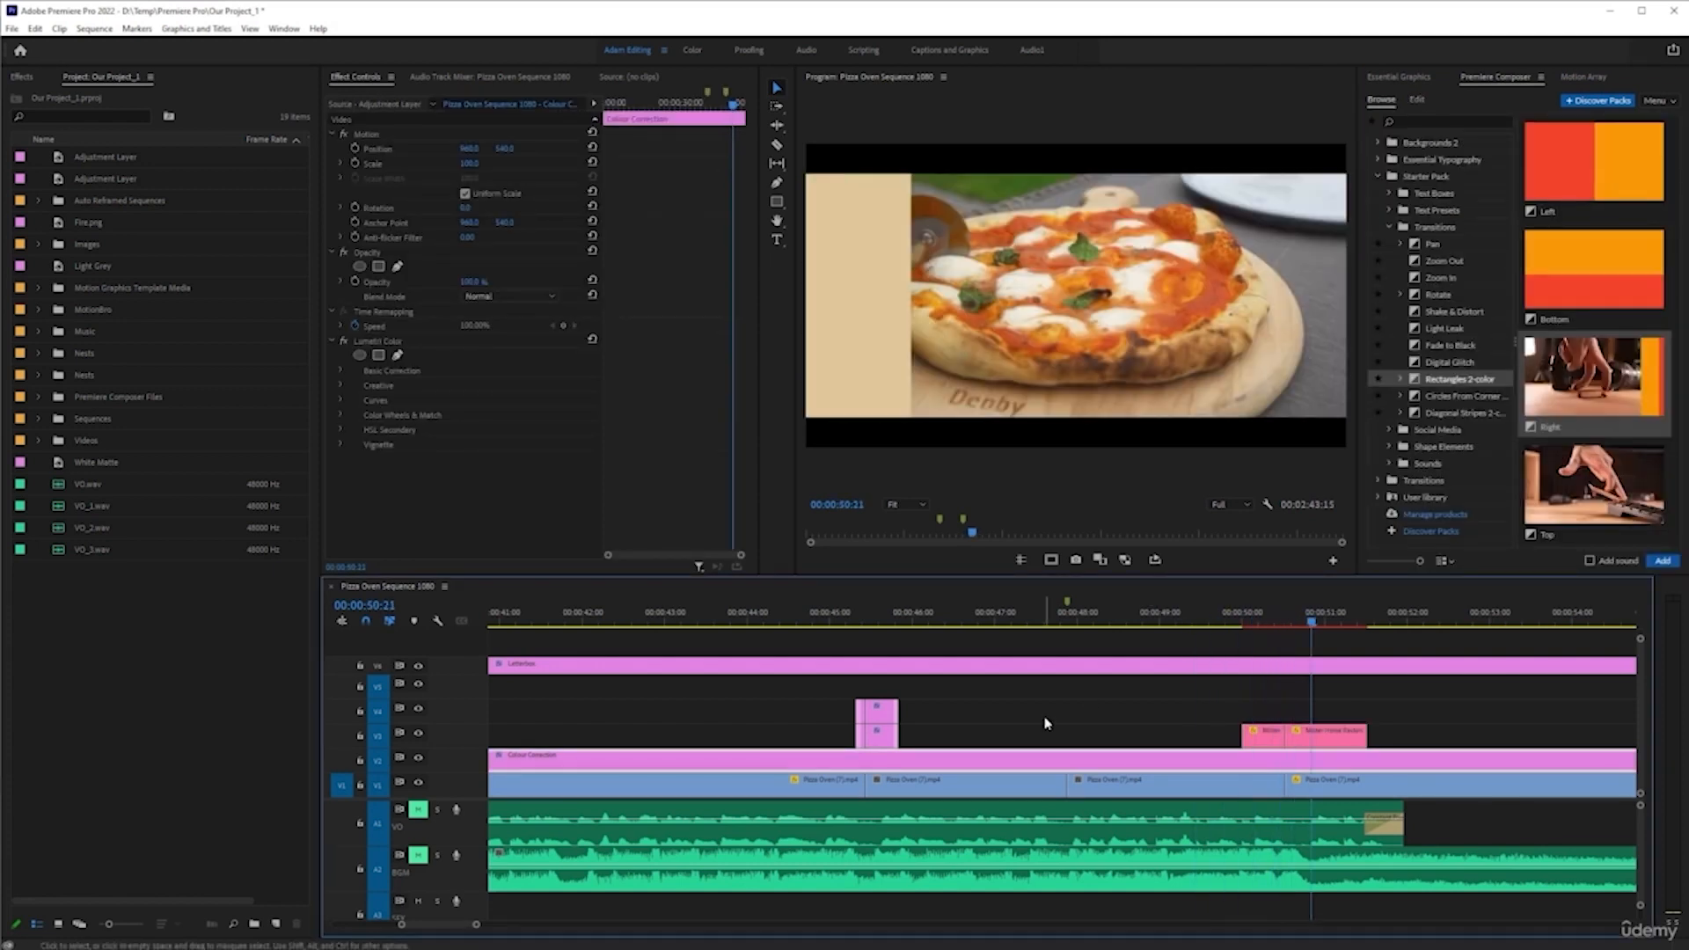
{"action": "key", "text": "space"}
{"action": "scroll", "coordinate": [1358, 687], "scroll_direction": "down", "scroll_amount": 1}
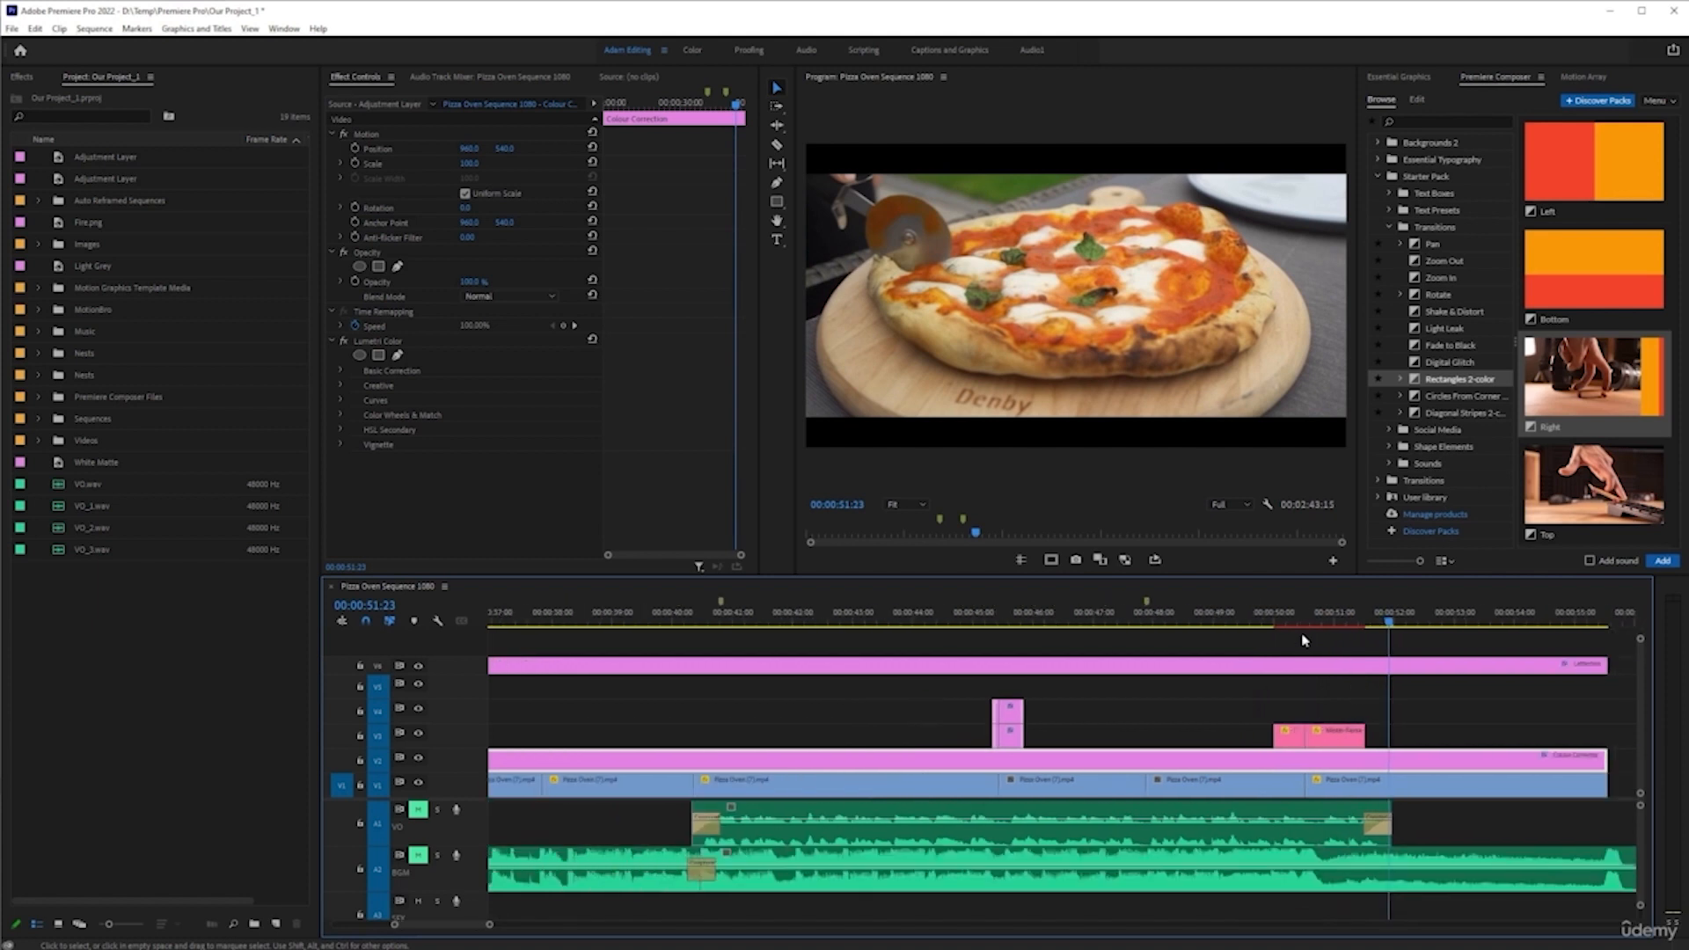
{"action": "left_click", "coordinate": [1305, 621]}
{"action": "left_click", "coordinate": [1286, 626]}
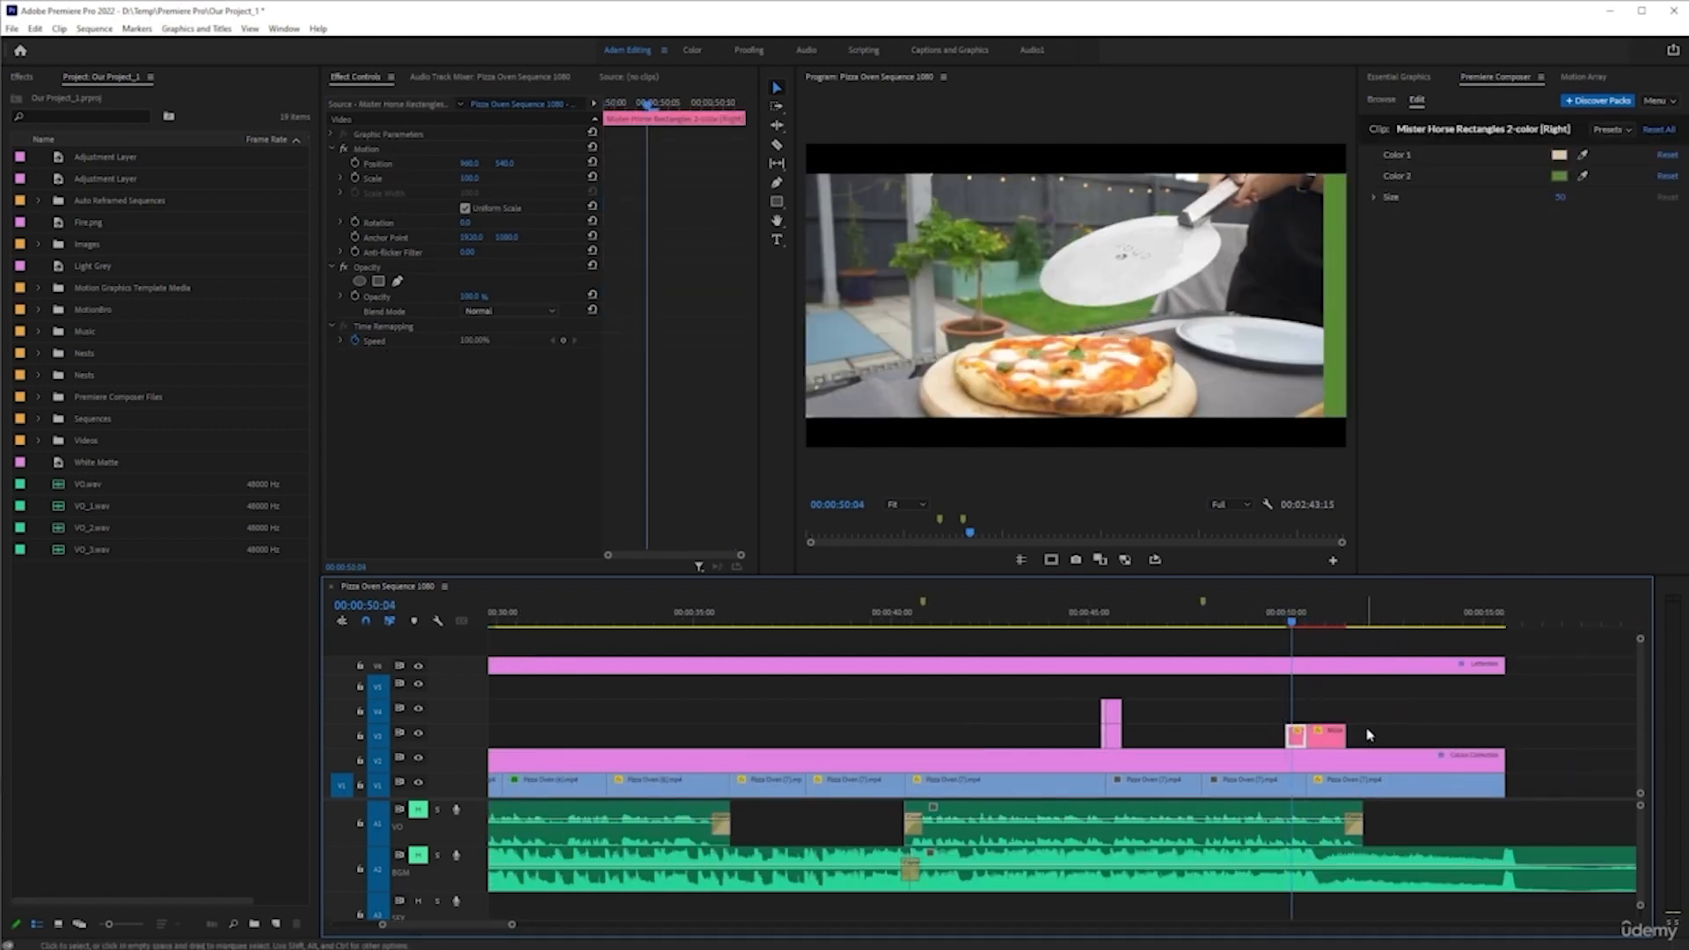
{"action": "key", "text": "space"}
{"action": "scroll", "coordinate": [1367, 734], "scroll_direction": "down", "scroll_amount": 2}
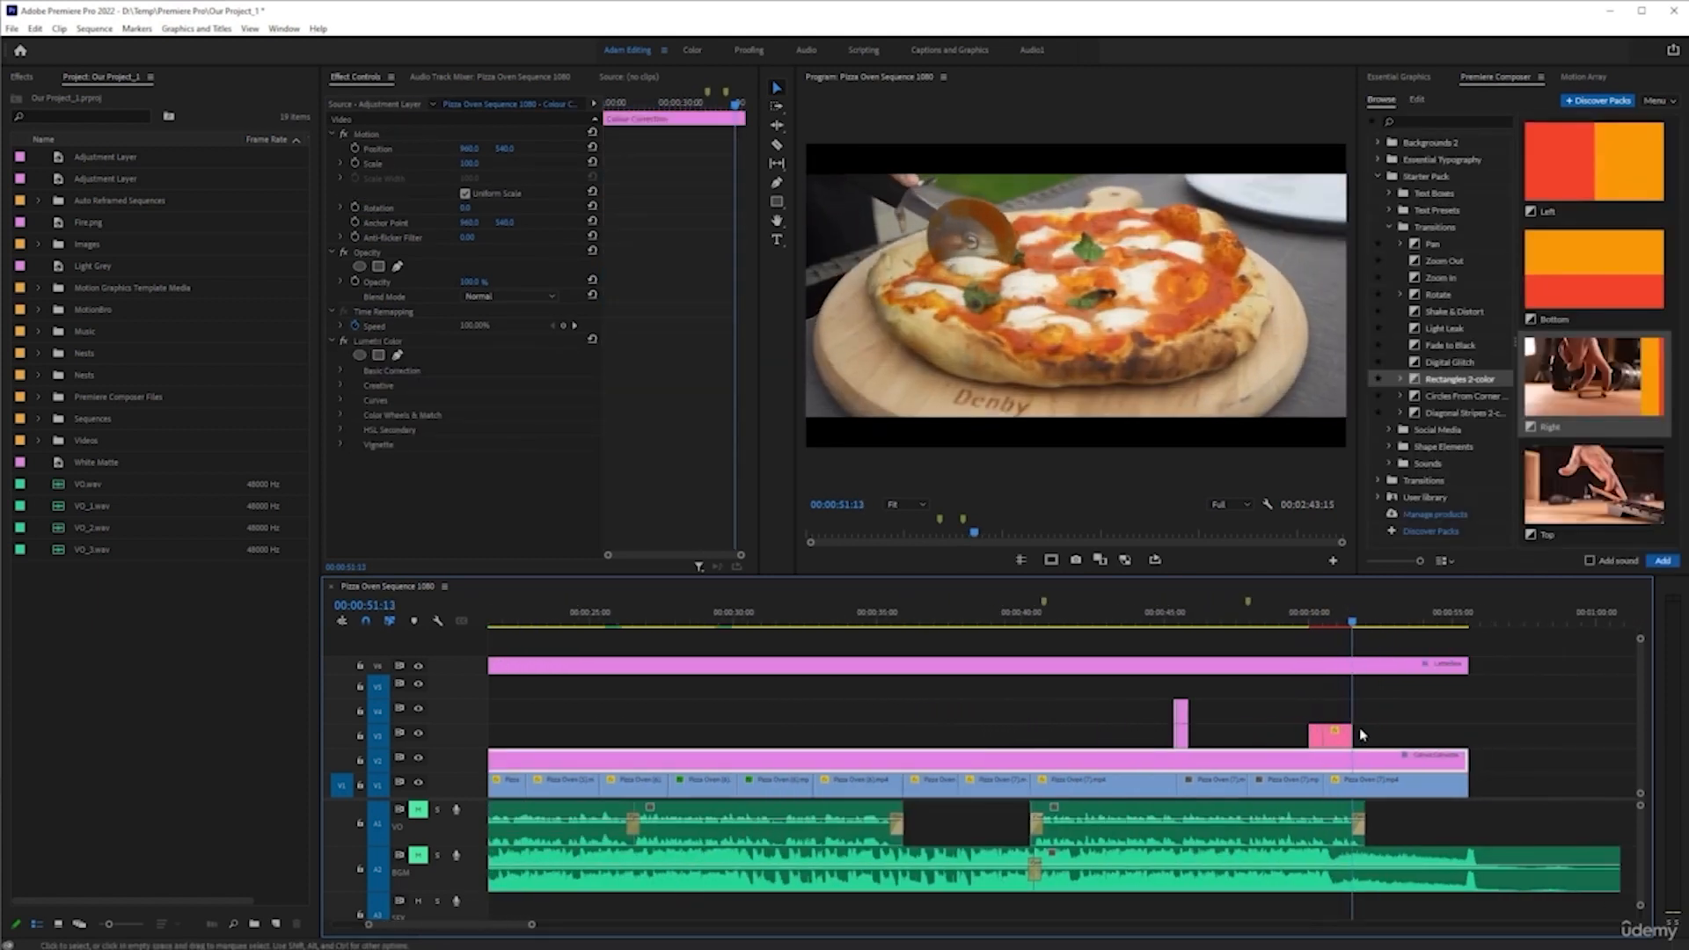
{"action": "left_click", "coordinate": [1286, 625]}
{"action": "scroll", "coordinate": [1290, 739], "scroll_direction": "down", "scroll_amount": 1}
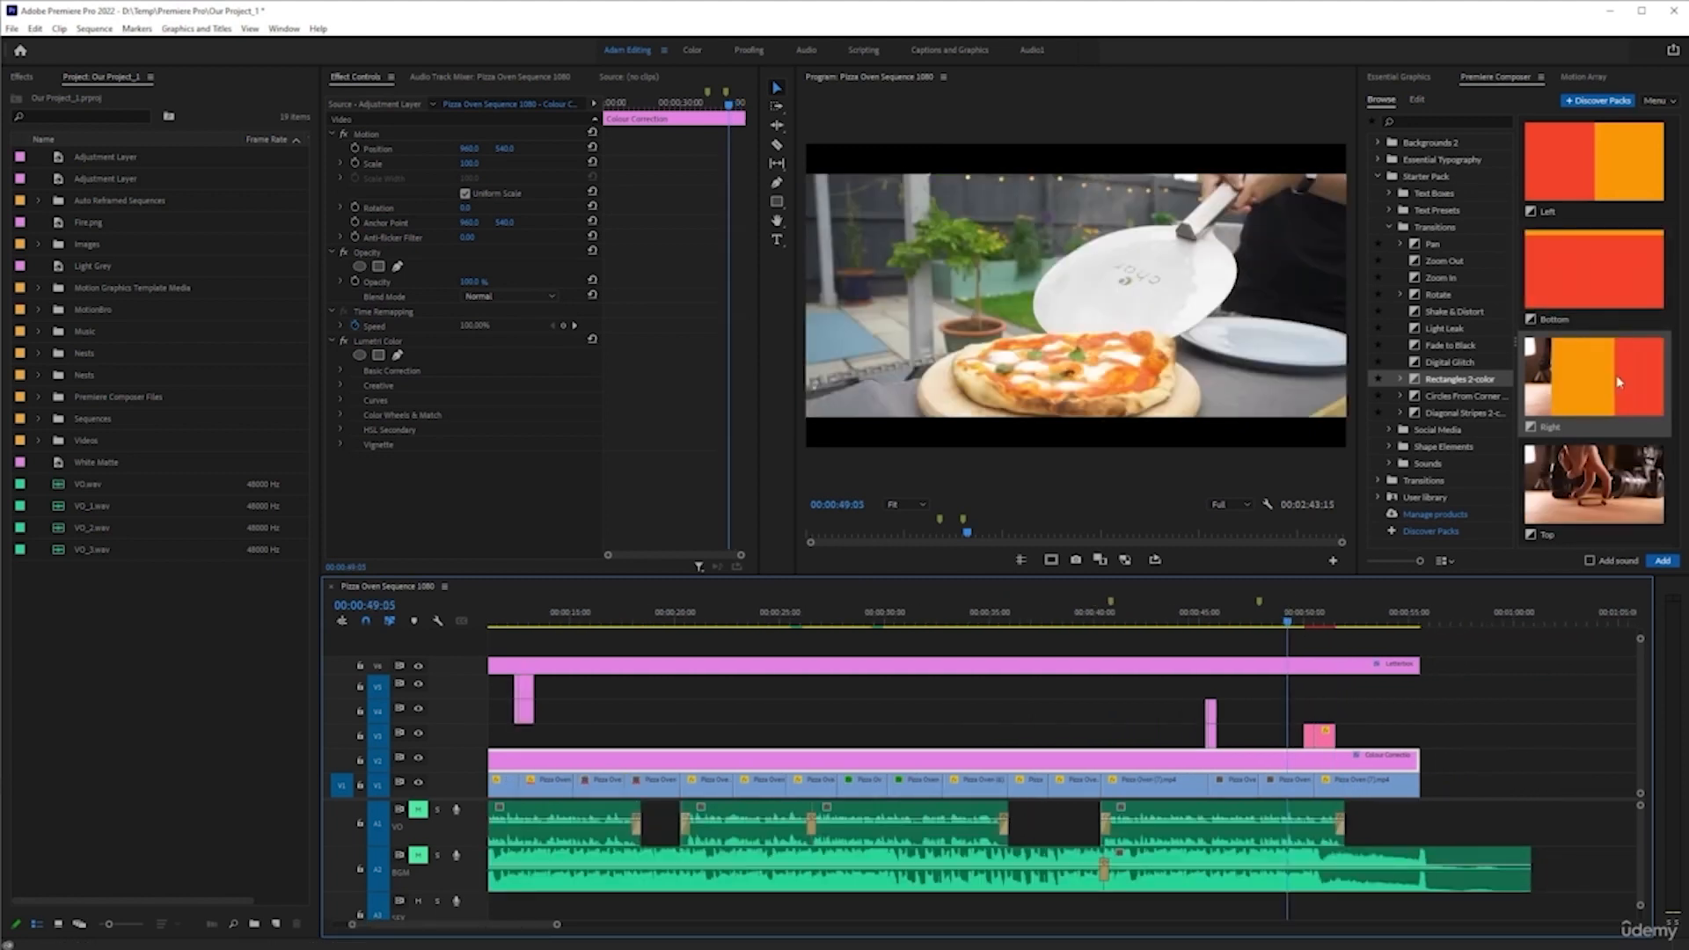
- Scrub into the recolored transition to 00:00:50:07 and play across it again from 00:00:49:17
{"action": "left_click", "coordinate": [1297, 620]}
{"action": "scroll", "coordinate": [1319, 686], "scroll_direction": "up", "scroll_amount": 3}
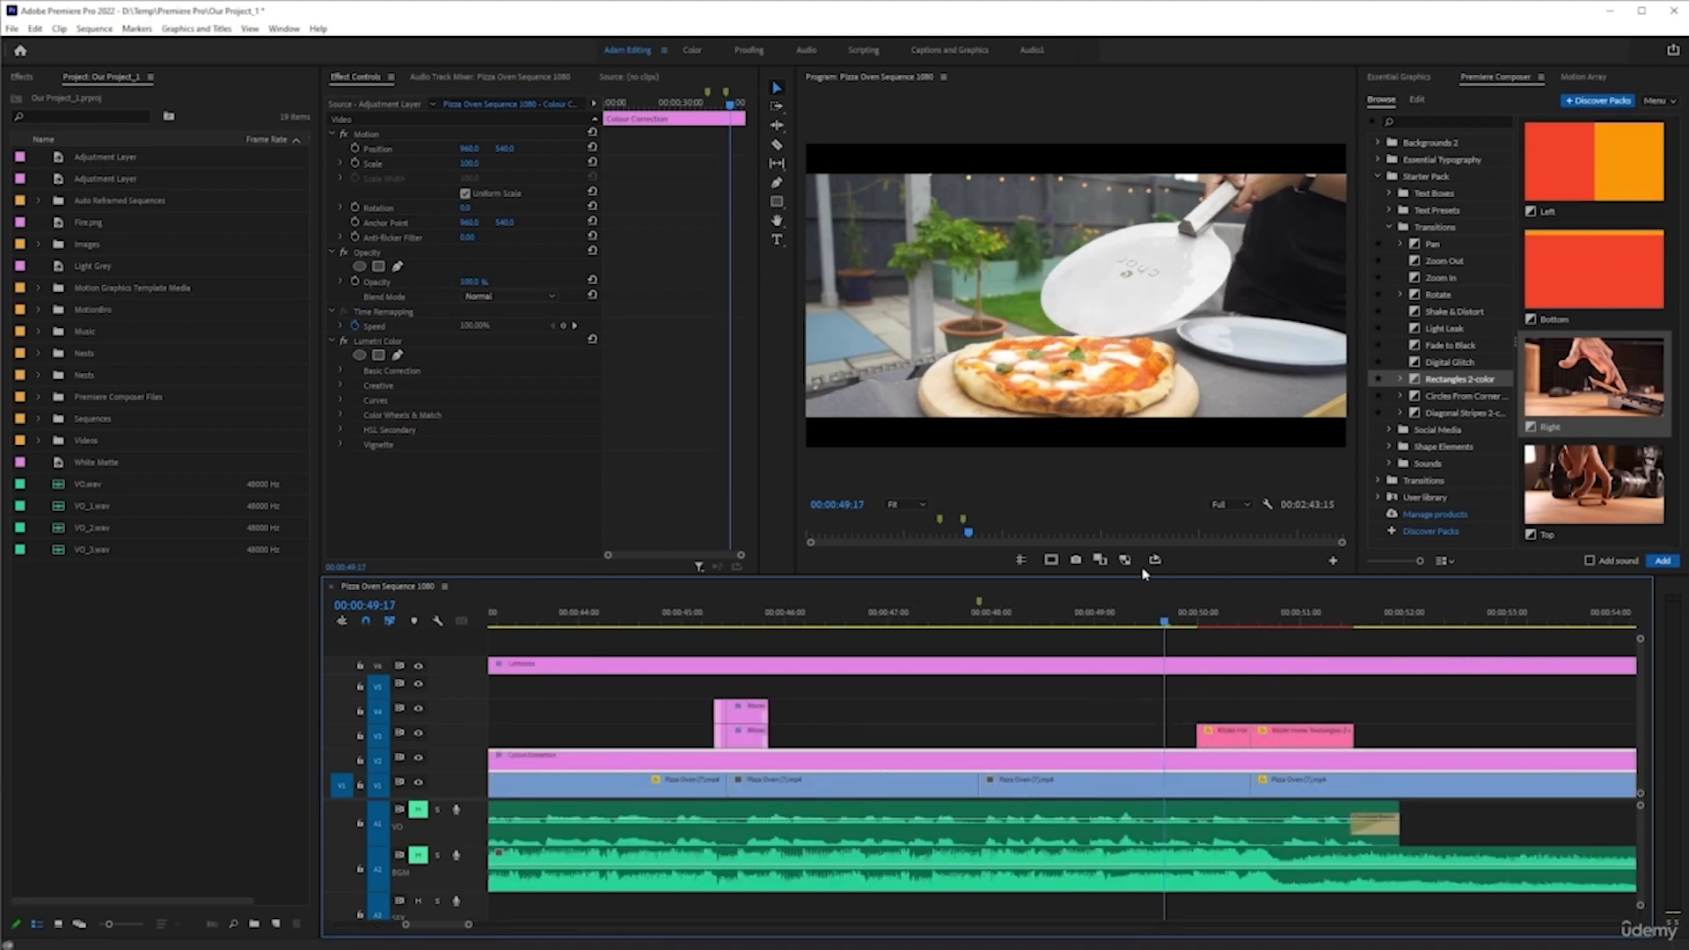
{"action": "left_click_drag", "start_coordinate": [1169, 622], "coordinate": [1228, 632]}
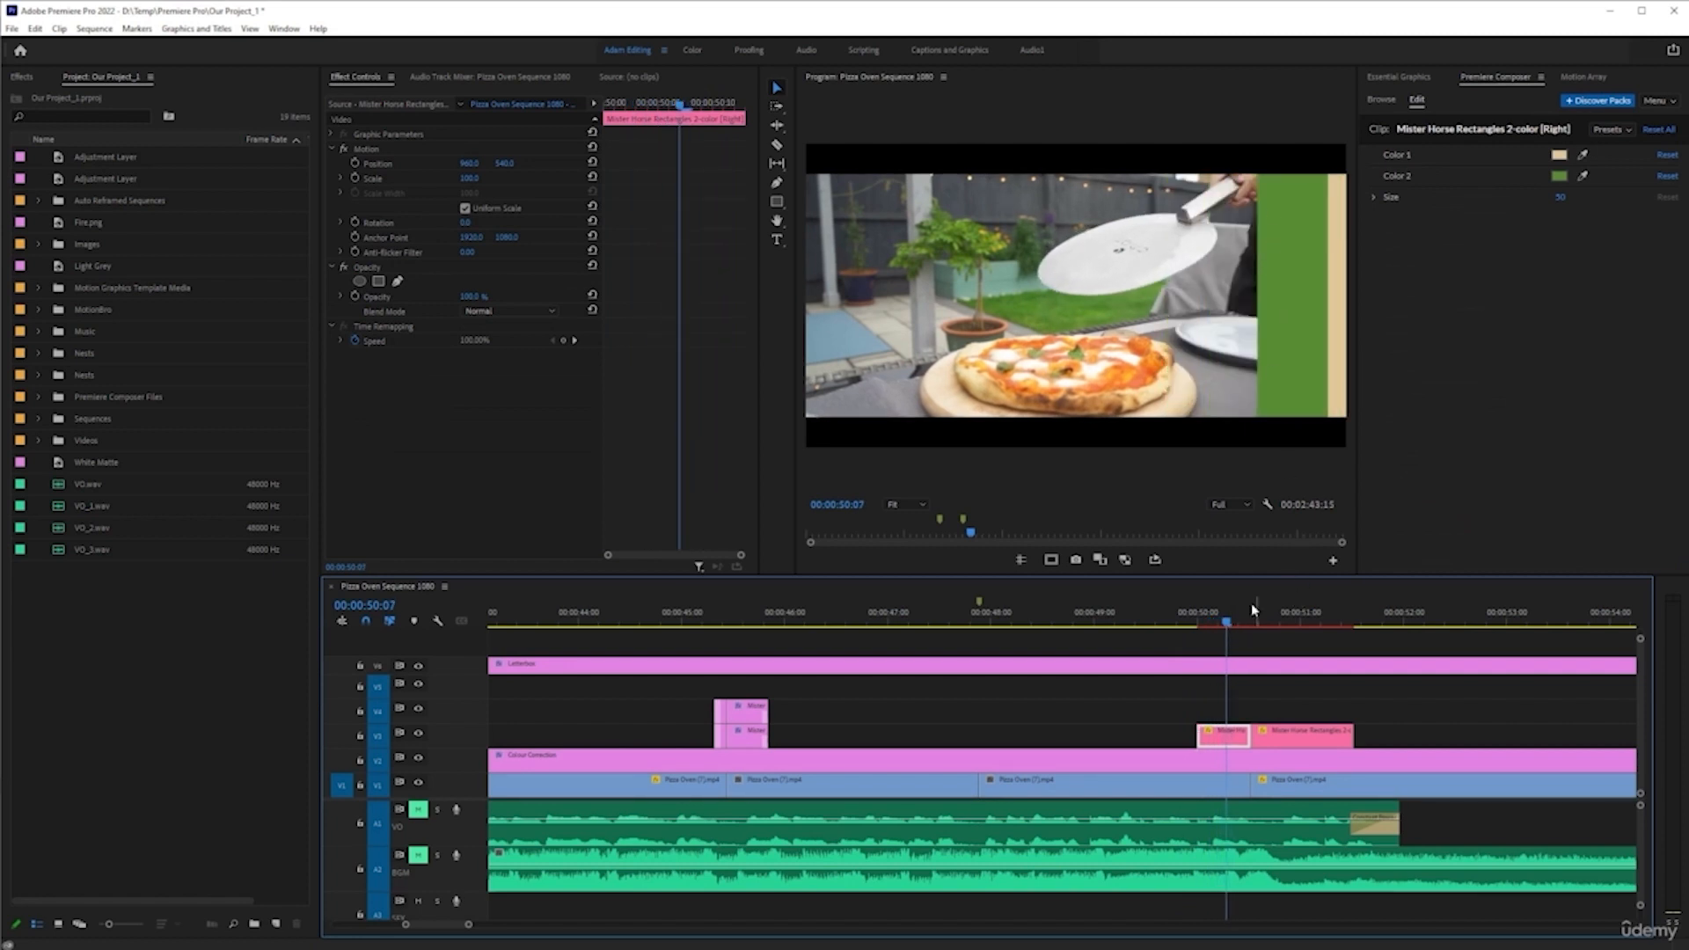
{"action": "mouse_move", "coordinate": [1229, 623]}
{"action": "left_mouse_down"}
{"action": "mouse_move", "coordinate": [1314, 627]}
{"action": "mouse_move", "coordinate": [1229, 625]}
{"action": "left_mouse_up"}
{"action": "left_click_drag", "start_coordinate": [1217, 628], "coordinate": [1164, 626]}
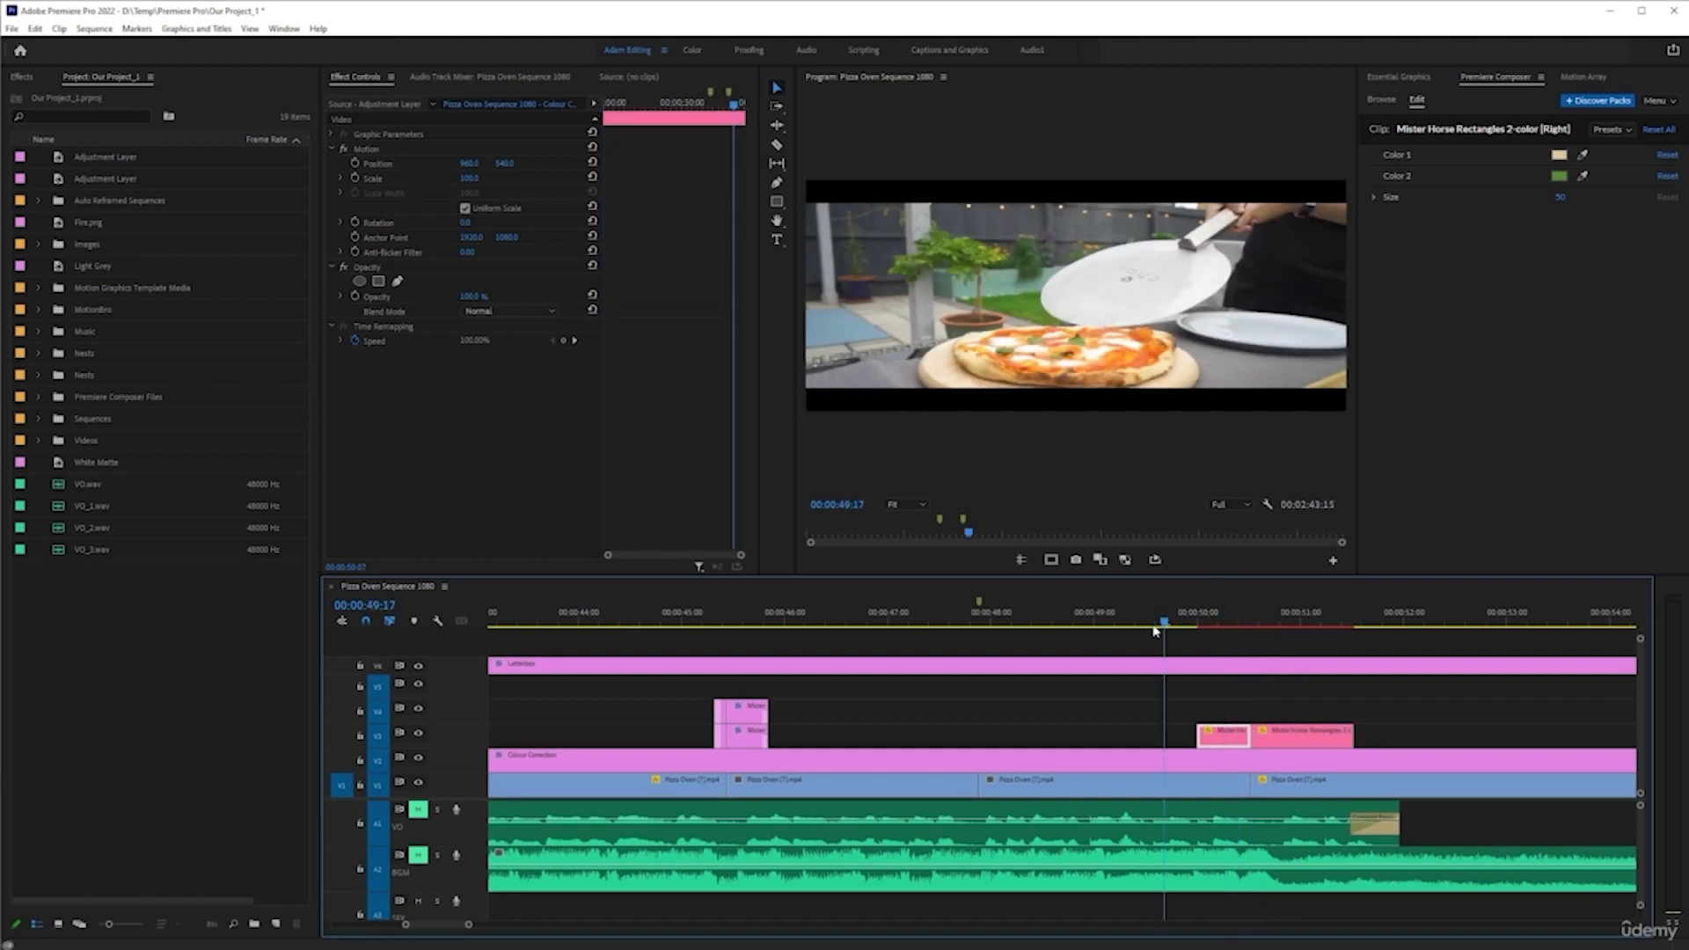
{"action": "left_click", "coordinate": [1079, 692]}
{"action": "key", "text": "space"}
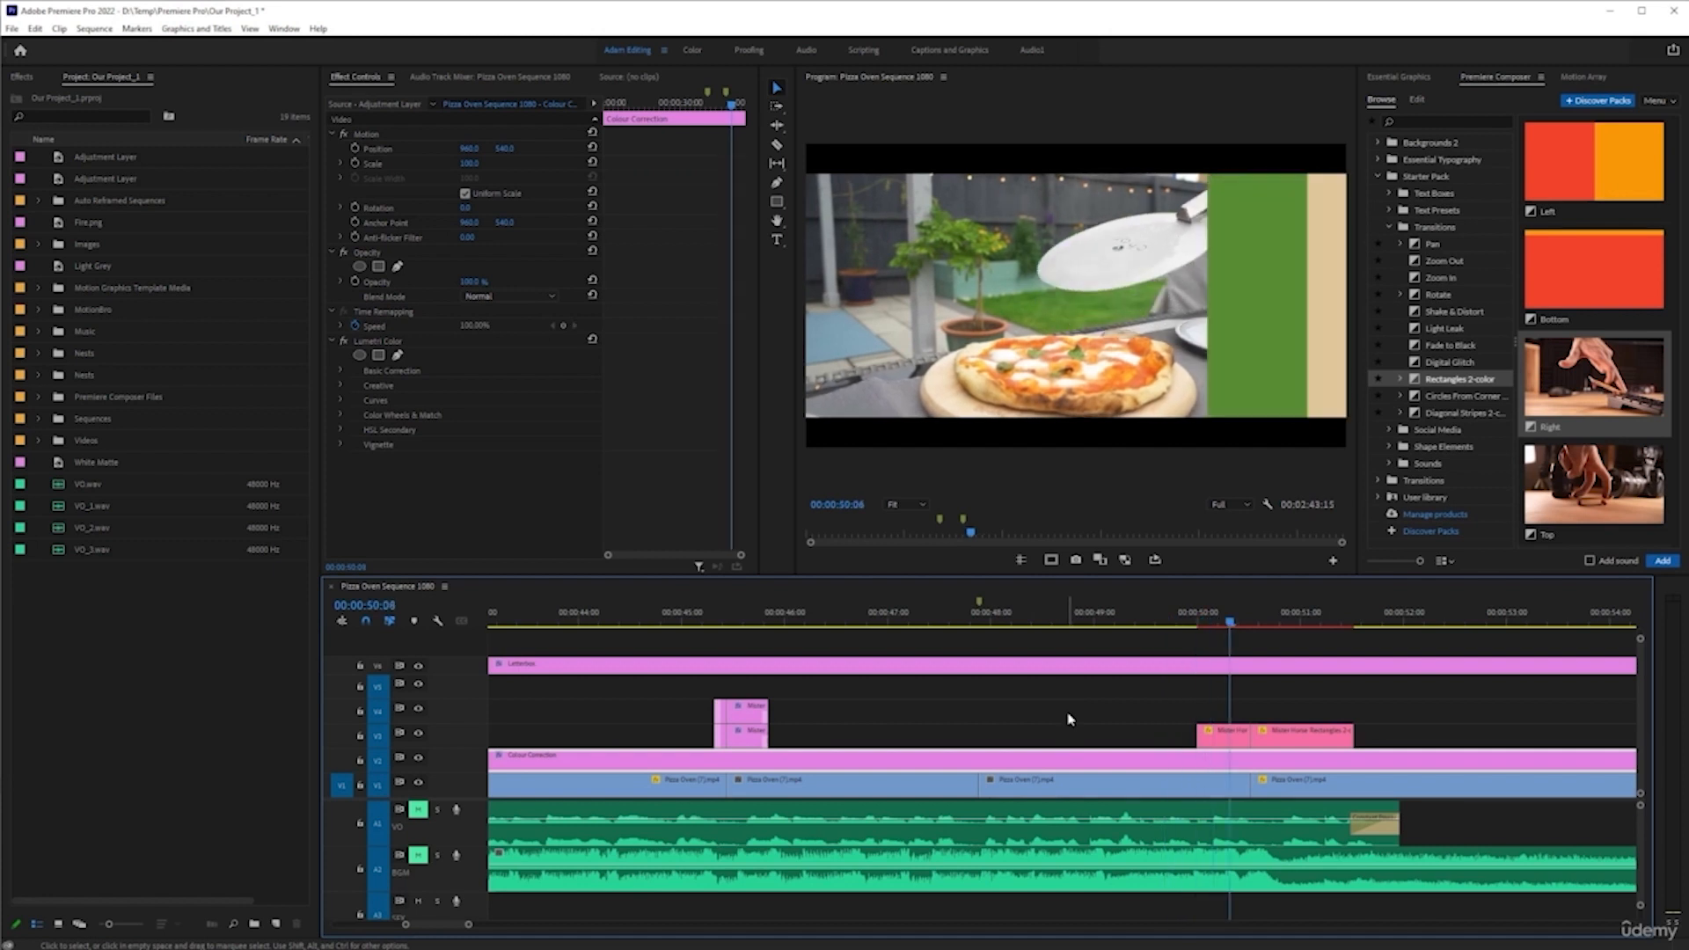
{"action": "key", "text": "space"}
{"action": "scroll", "coordinate": [1331, 741], "scroll_direction": "down", "scroll_amount": 4}
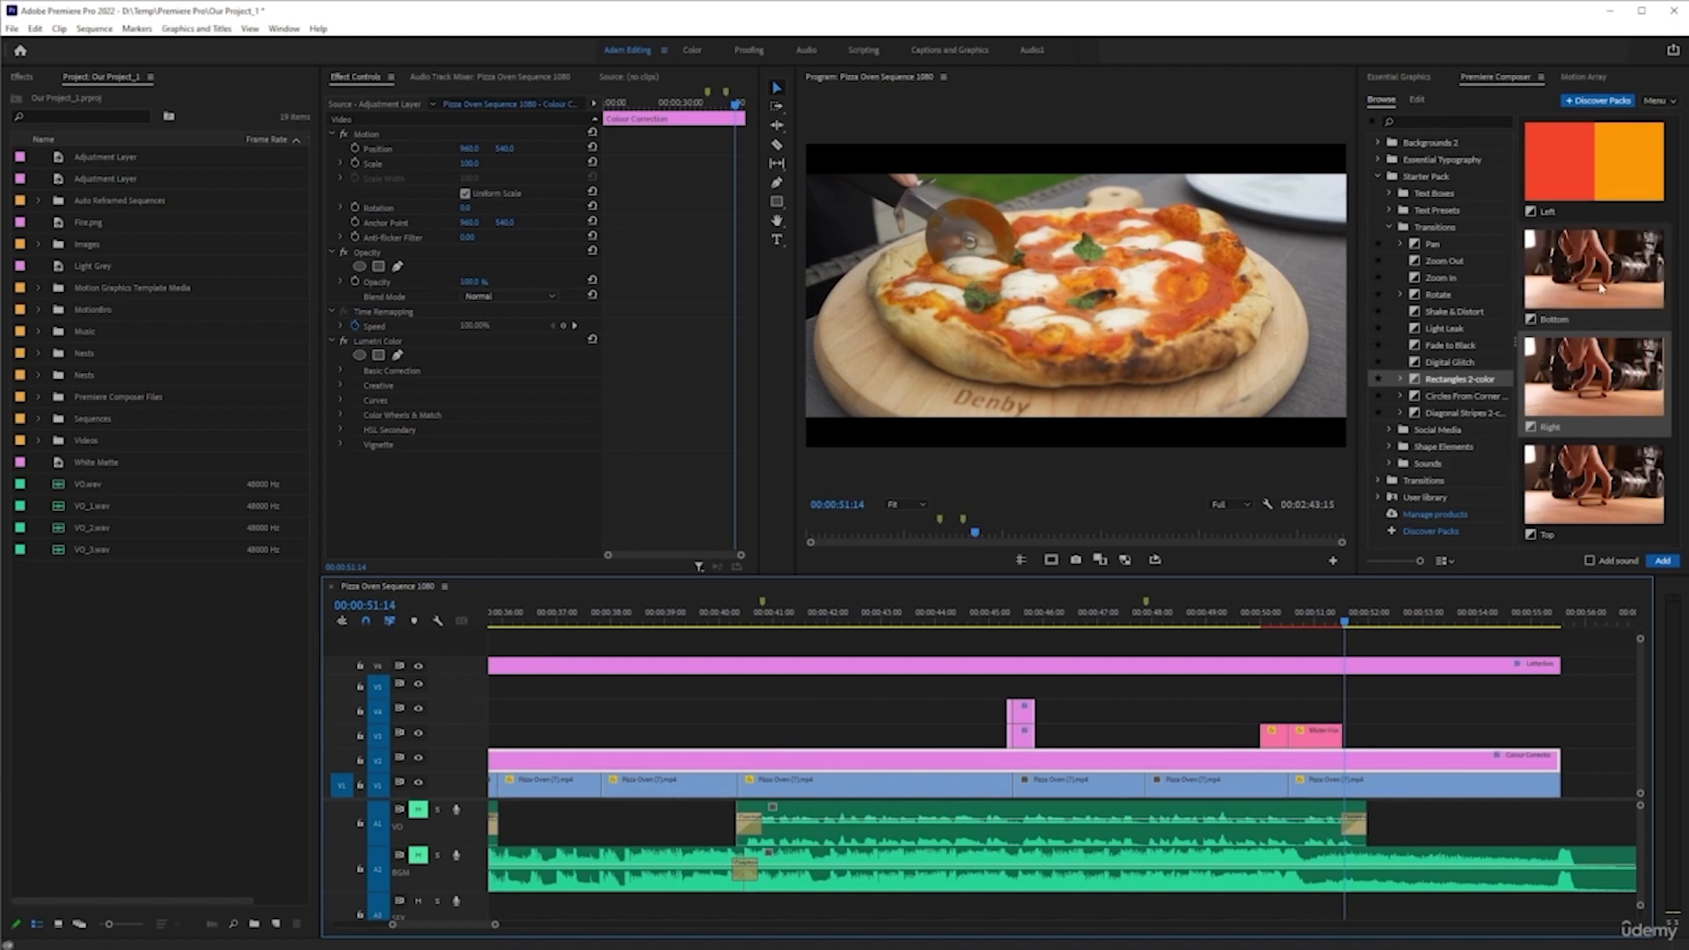
- Preview the Circles From Corner, Diagonal Stripes and Social Media items at full-window size, select Like Icon, and return to a wider timeline view
{"action": "key", "text": "grave"}
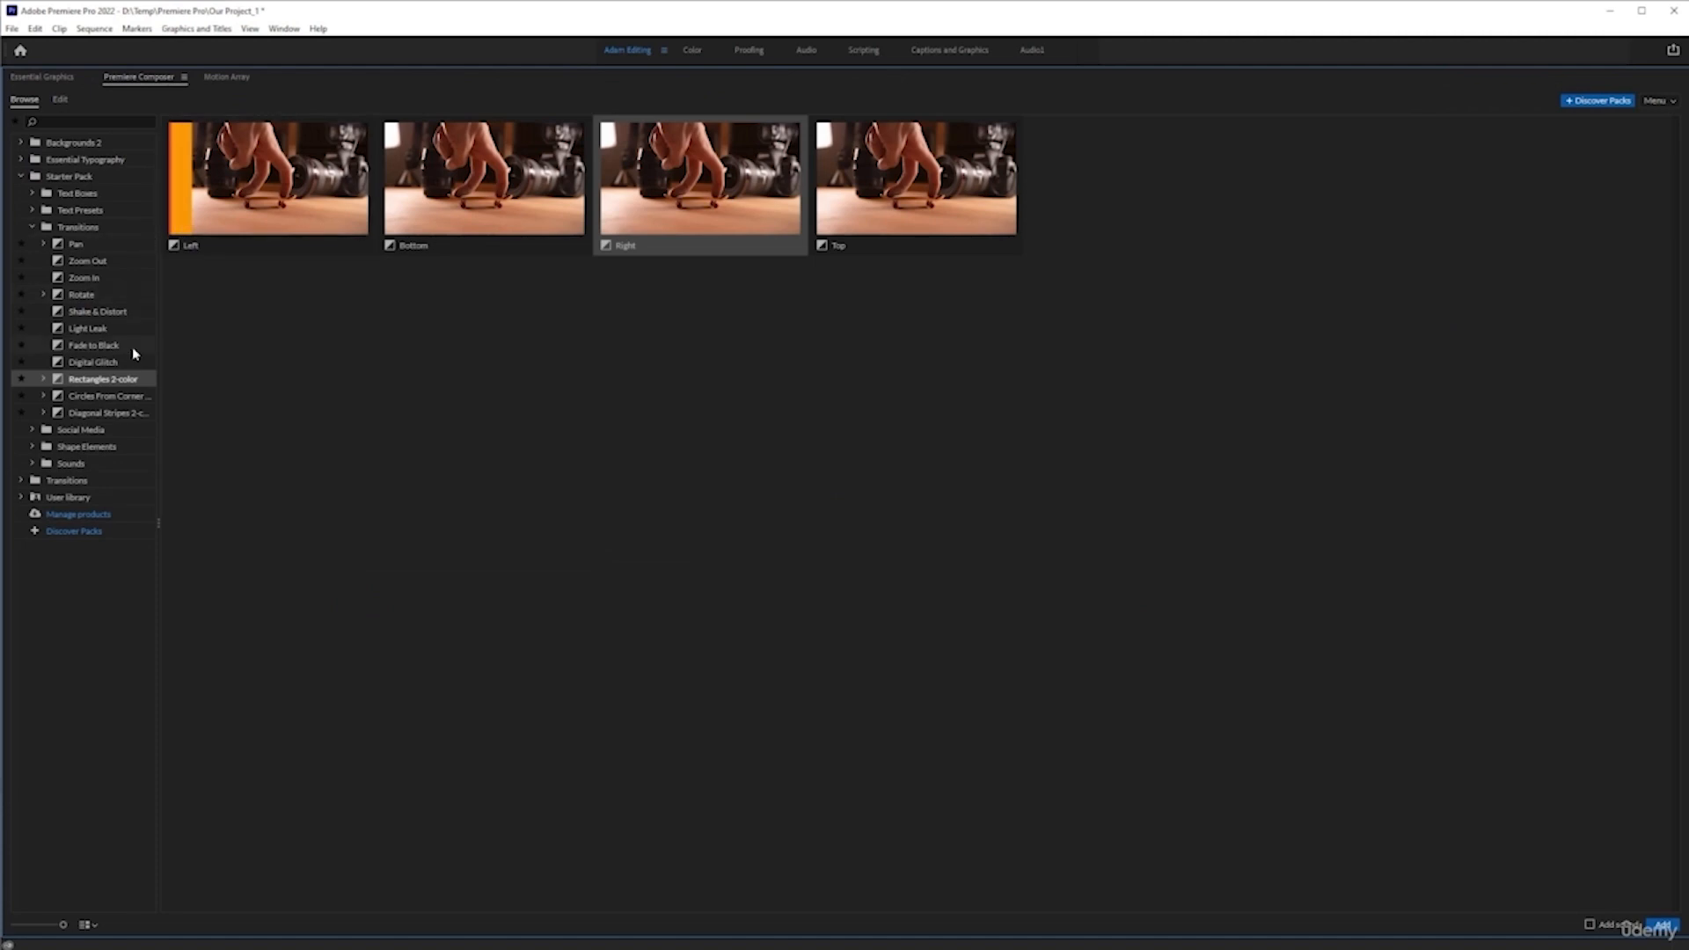
{"action": "left_click", "coordinate": [98, 400]}
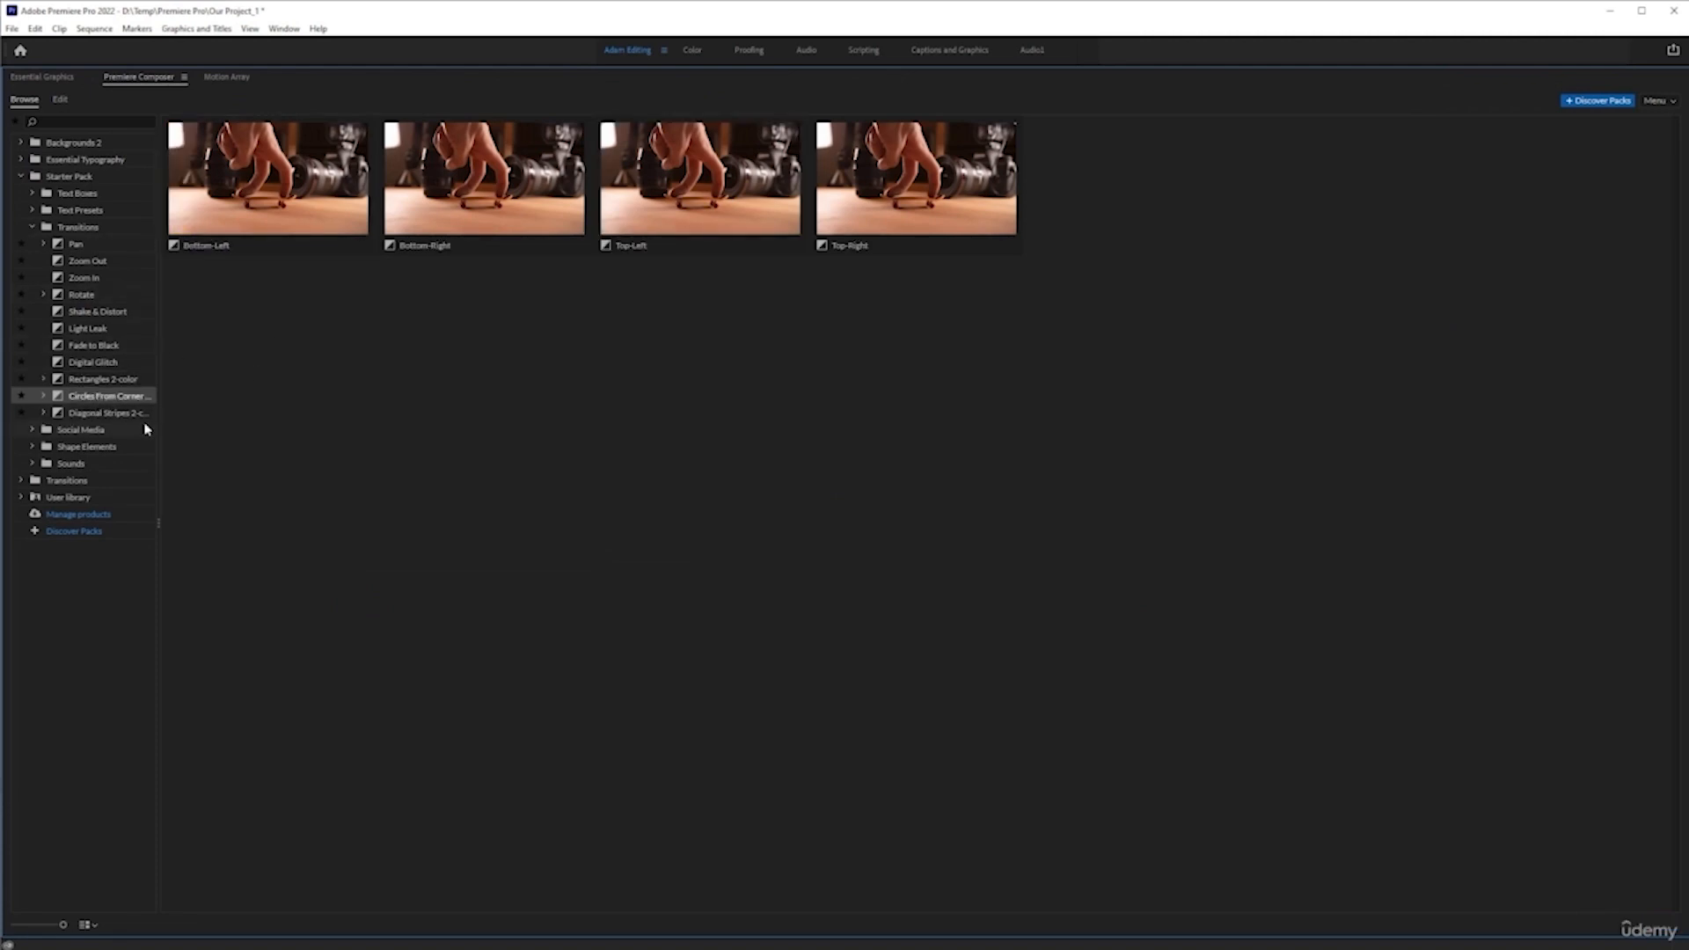
{"action": "left_click", "coordinate": [104, 412]}
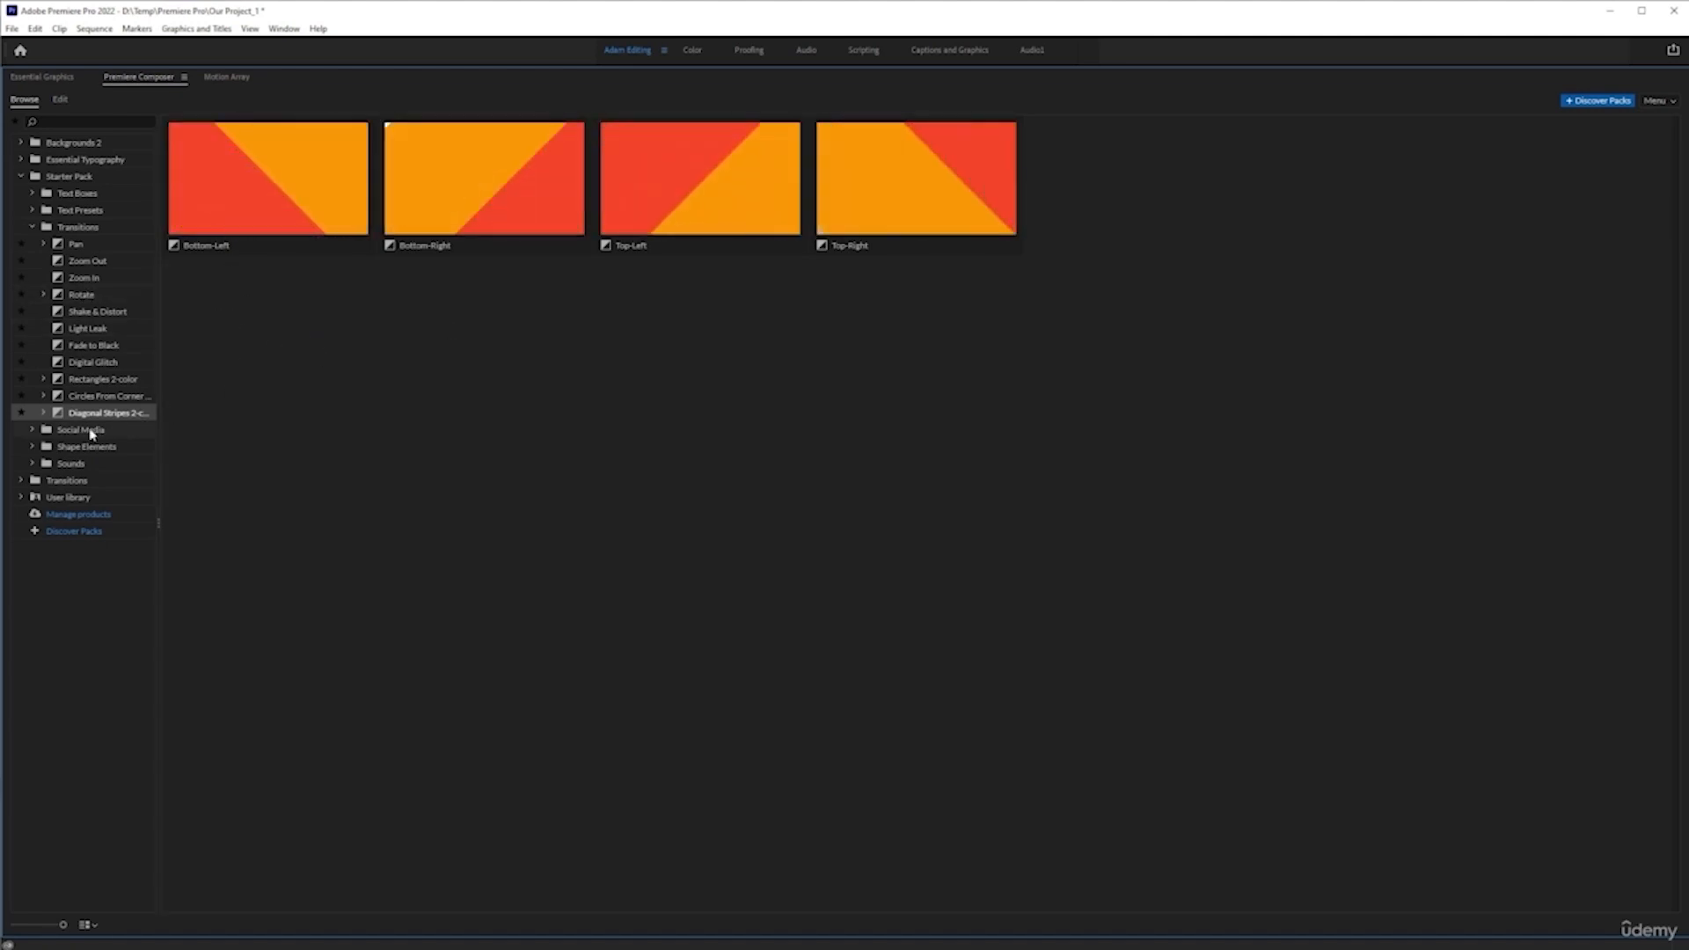
{"action": "left_click", "coordinate": [141, 429]}
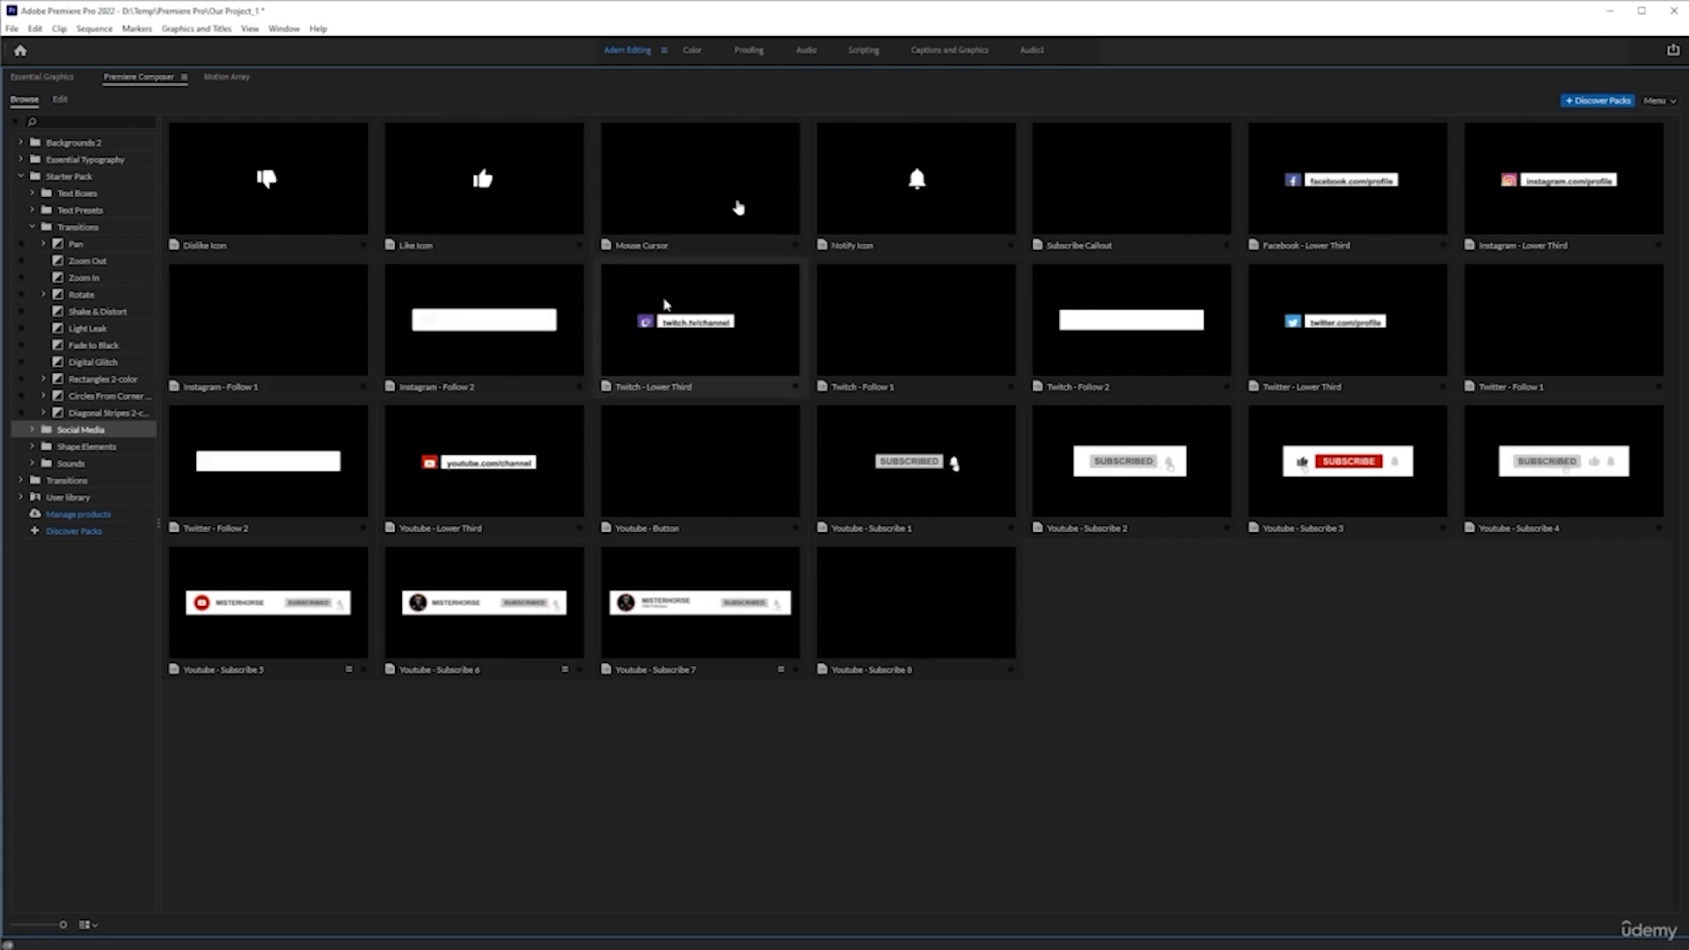
{"action": "left_click", "coordinate": [467, 189]}
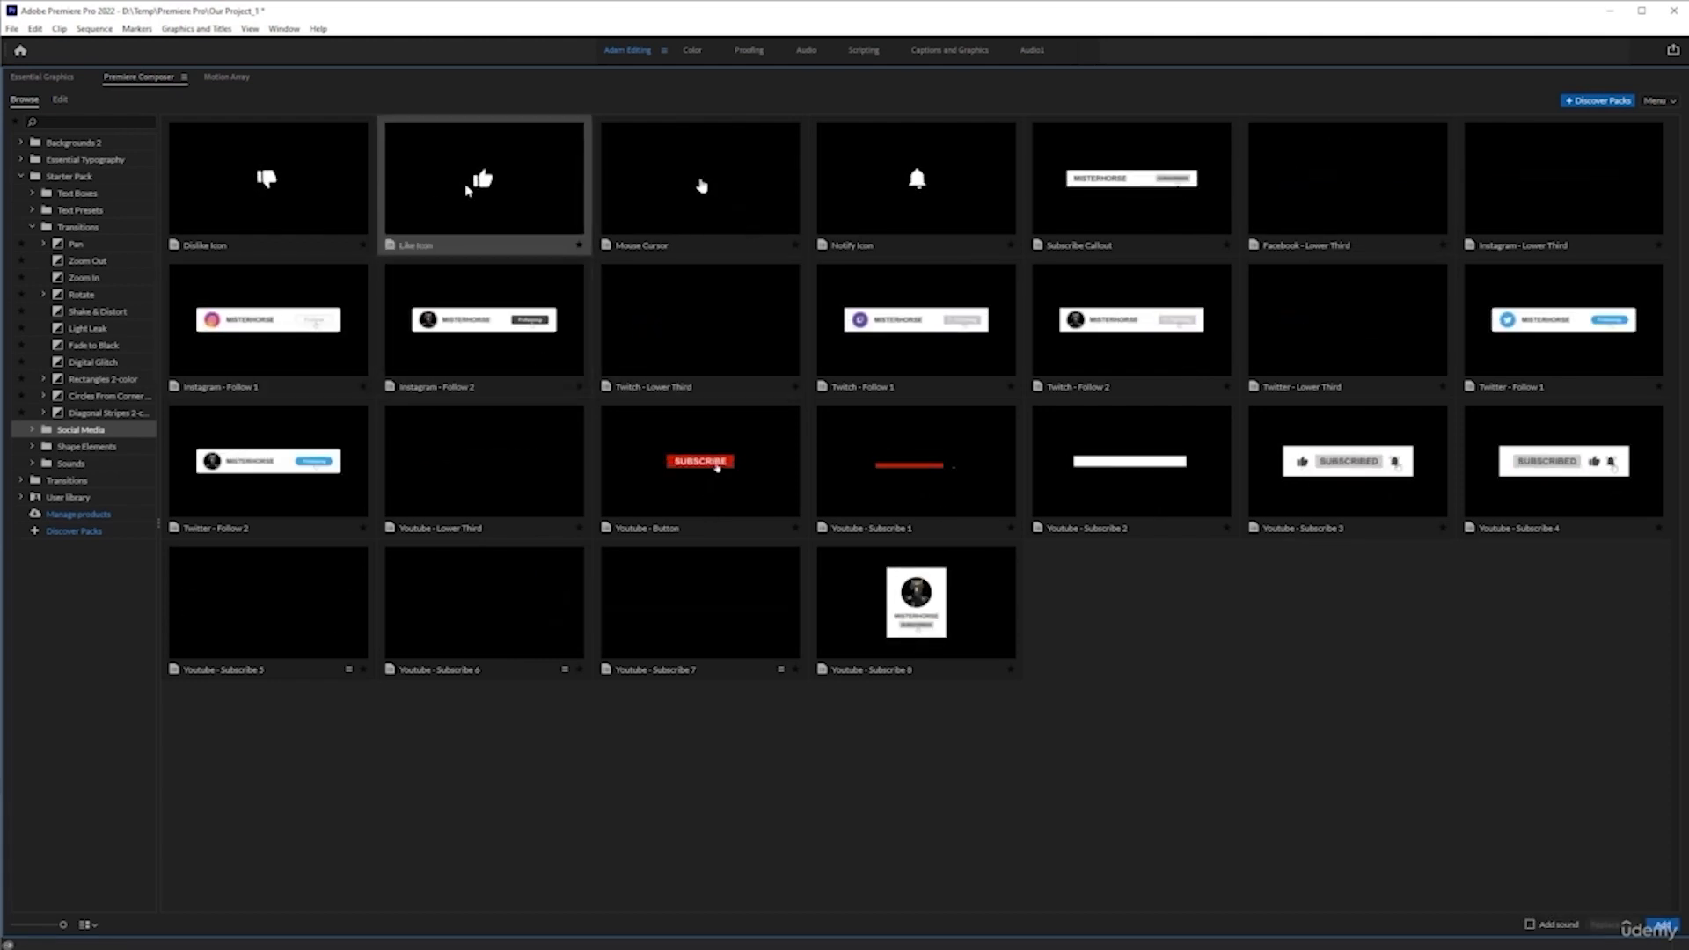
{"action": "key", "text": "grave"}
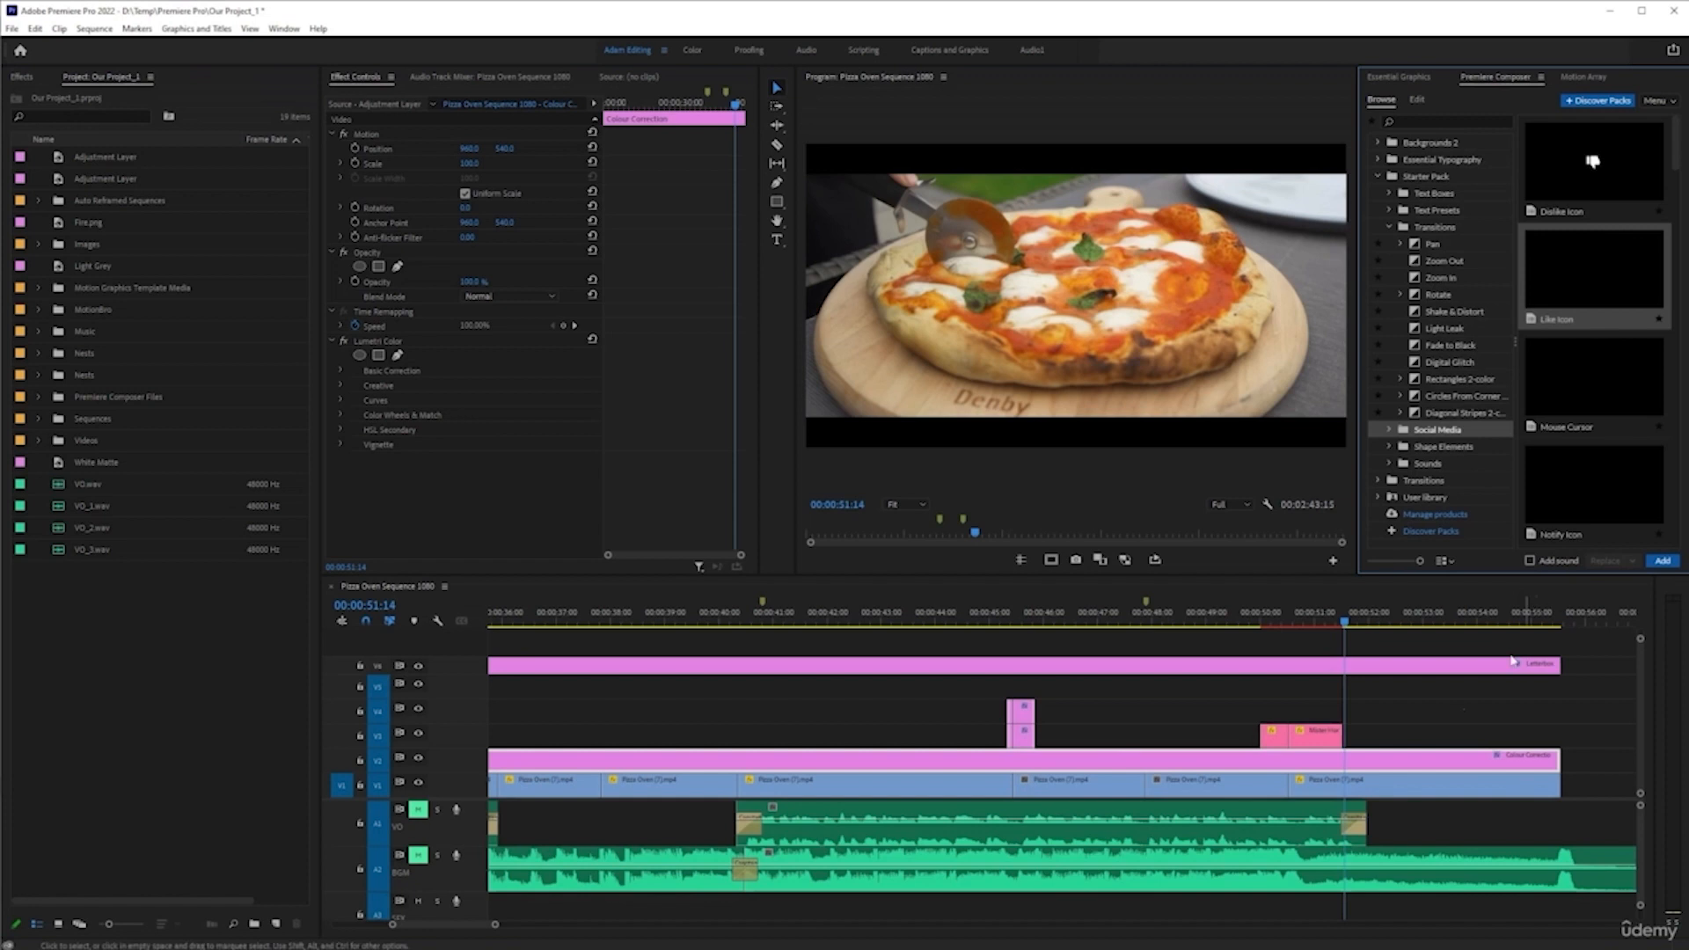
{"action": "key", "text": "minus"}
{"action": "key", "text": "minus"}
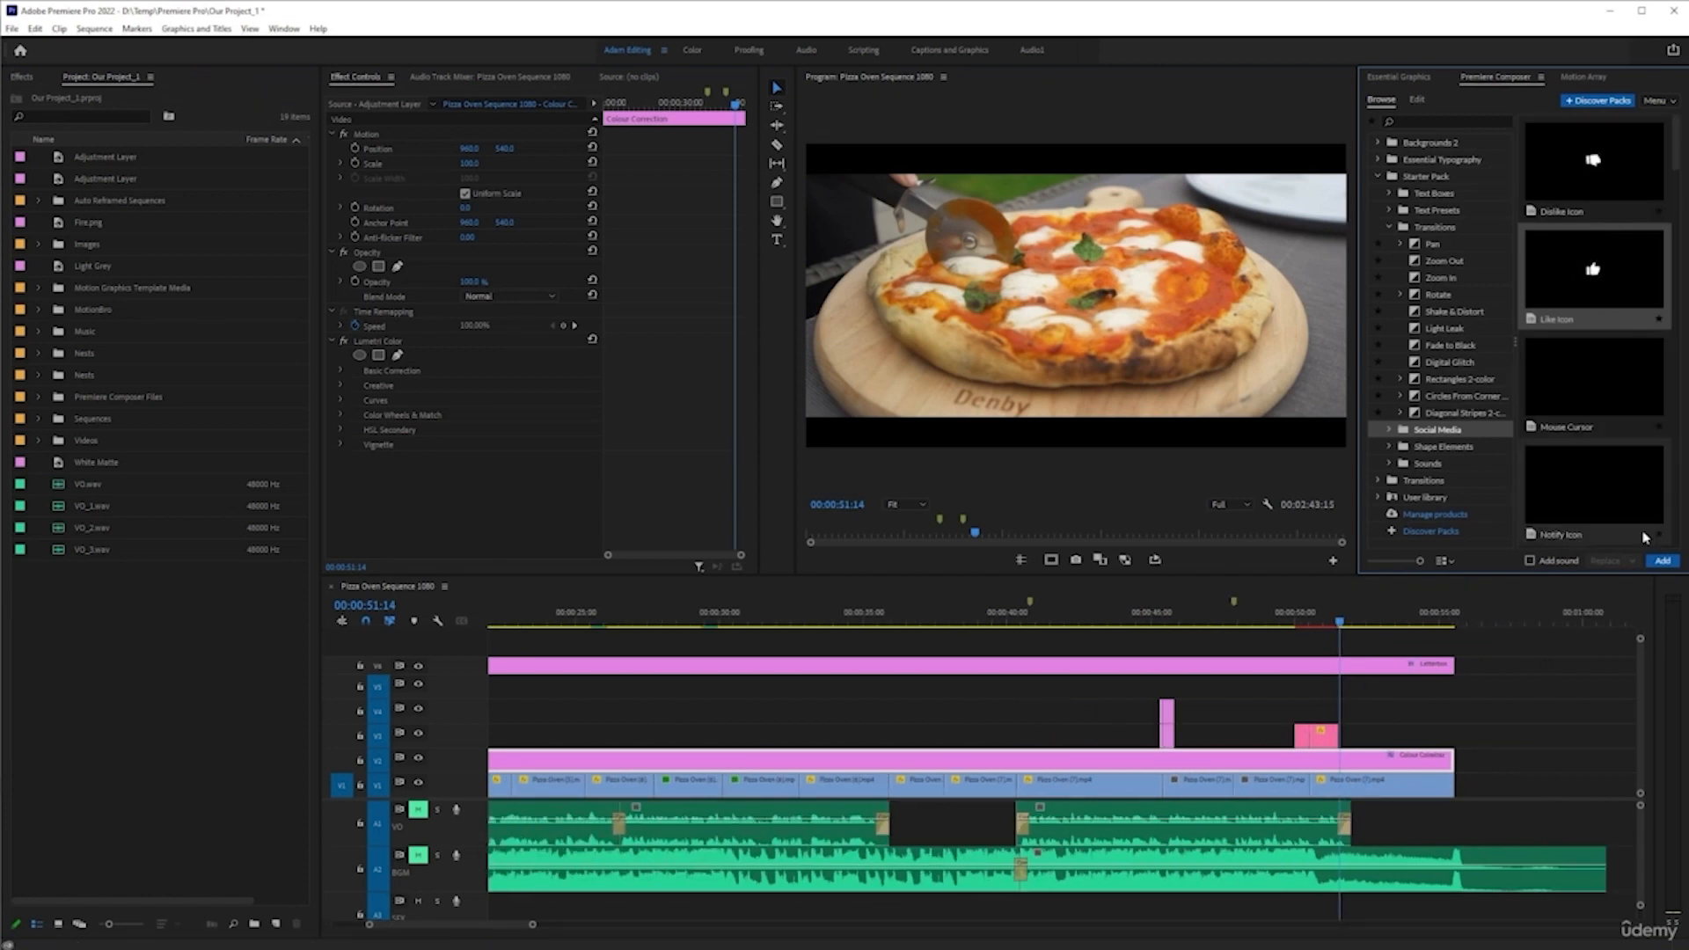
- Add the Like Icon at 00:00:51:14, directly after the Rectangles 2-color transition, and play the sequence across its animation
{"action": "left_click", "coordinate": [1663, 561]}
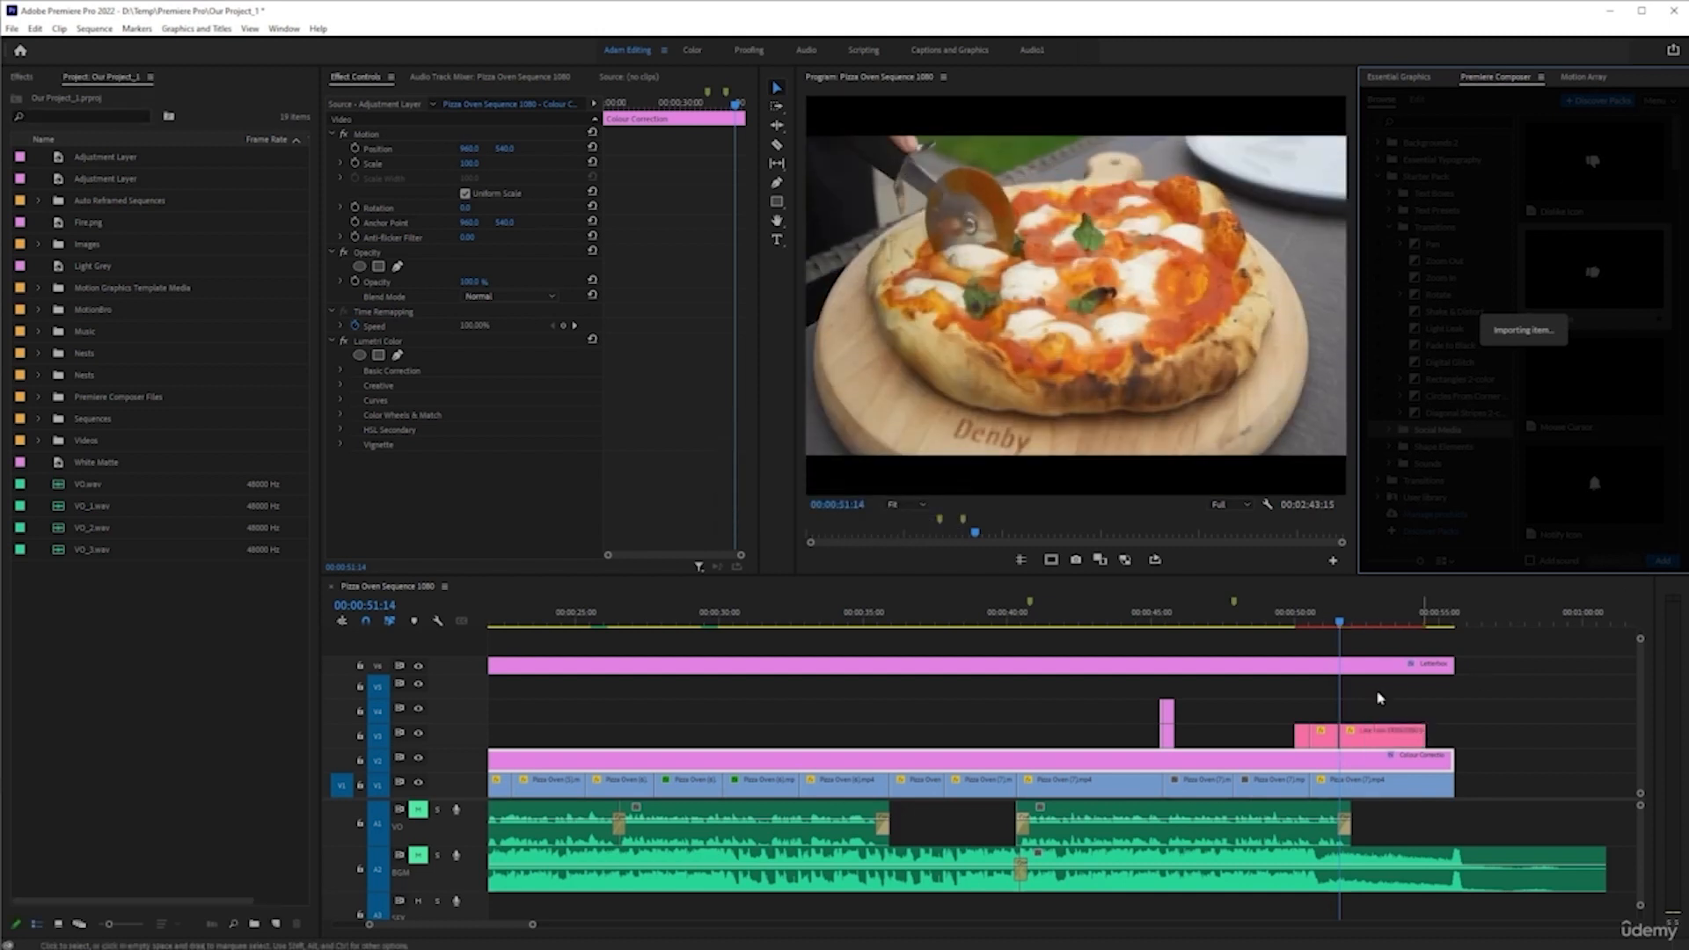
{"action": "scroll", "coordinate": [1404, 732], "scroll_direction": "up", "scroll_amount": 3}
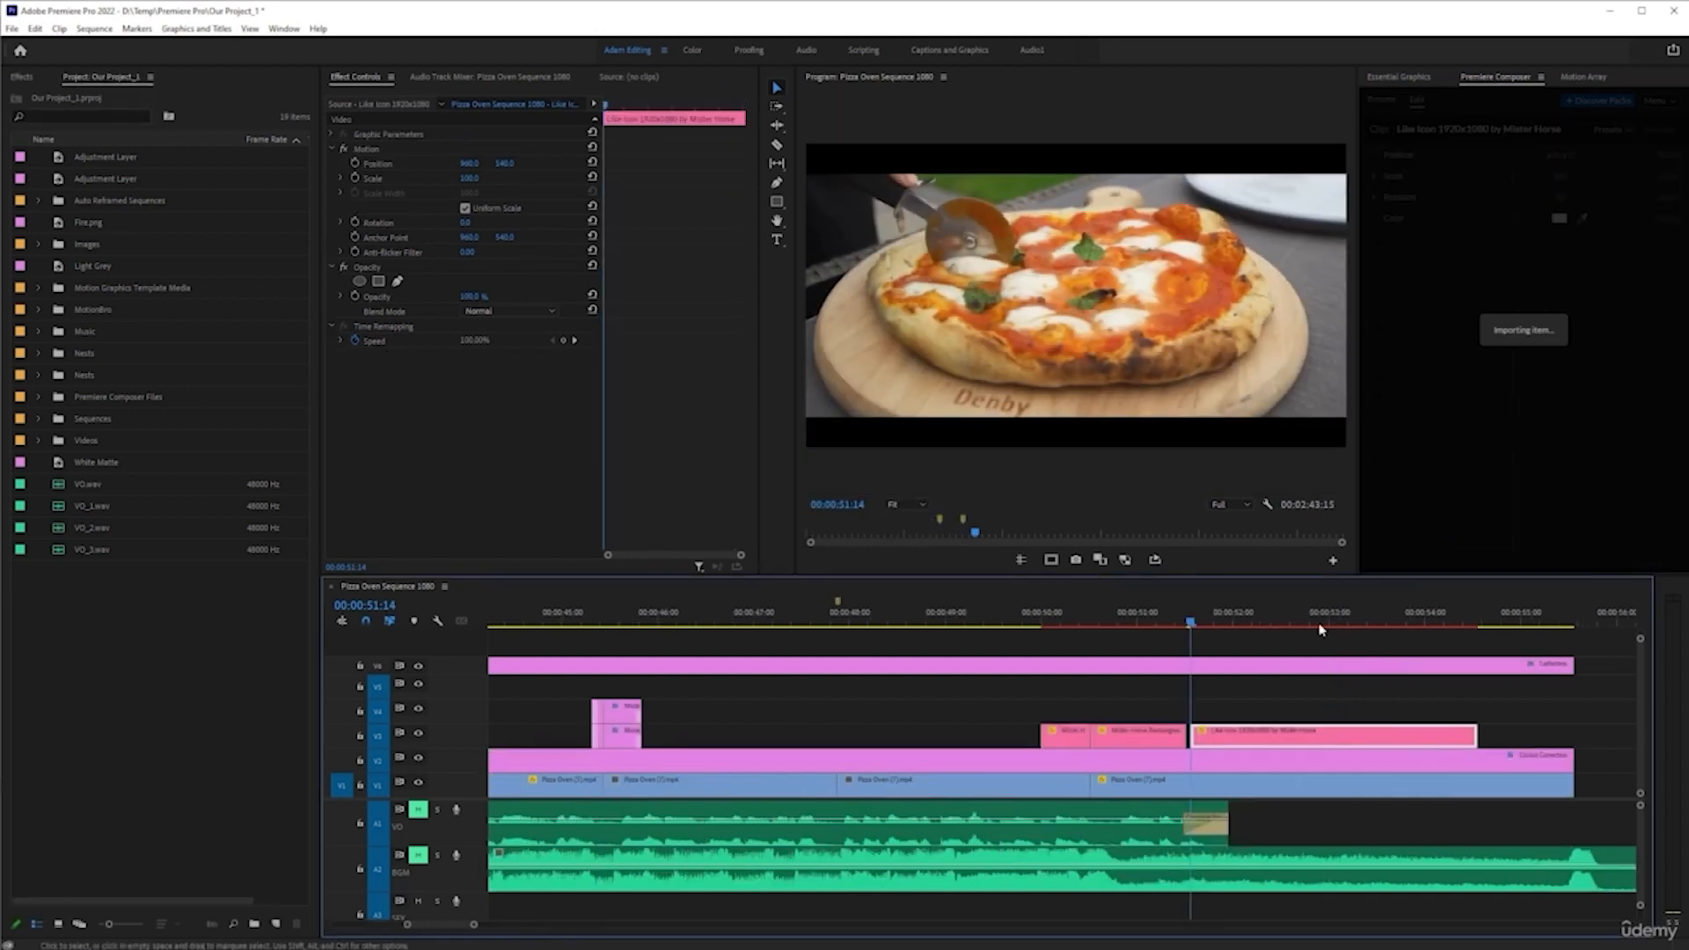
{"action": "key", "text": "space"}
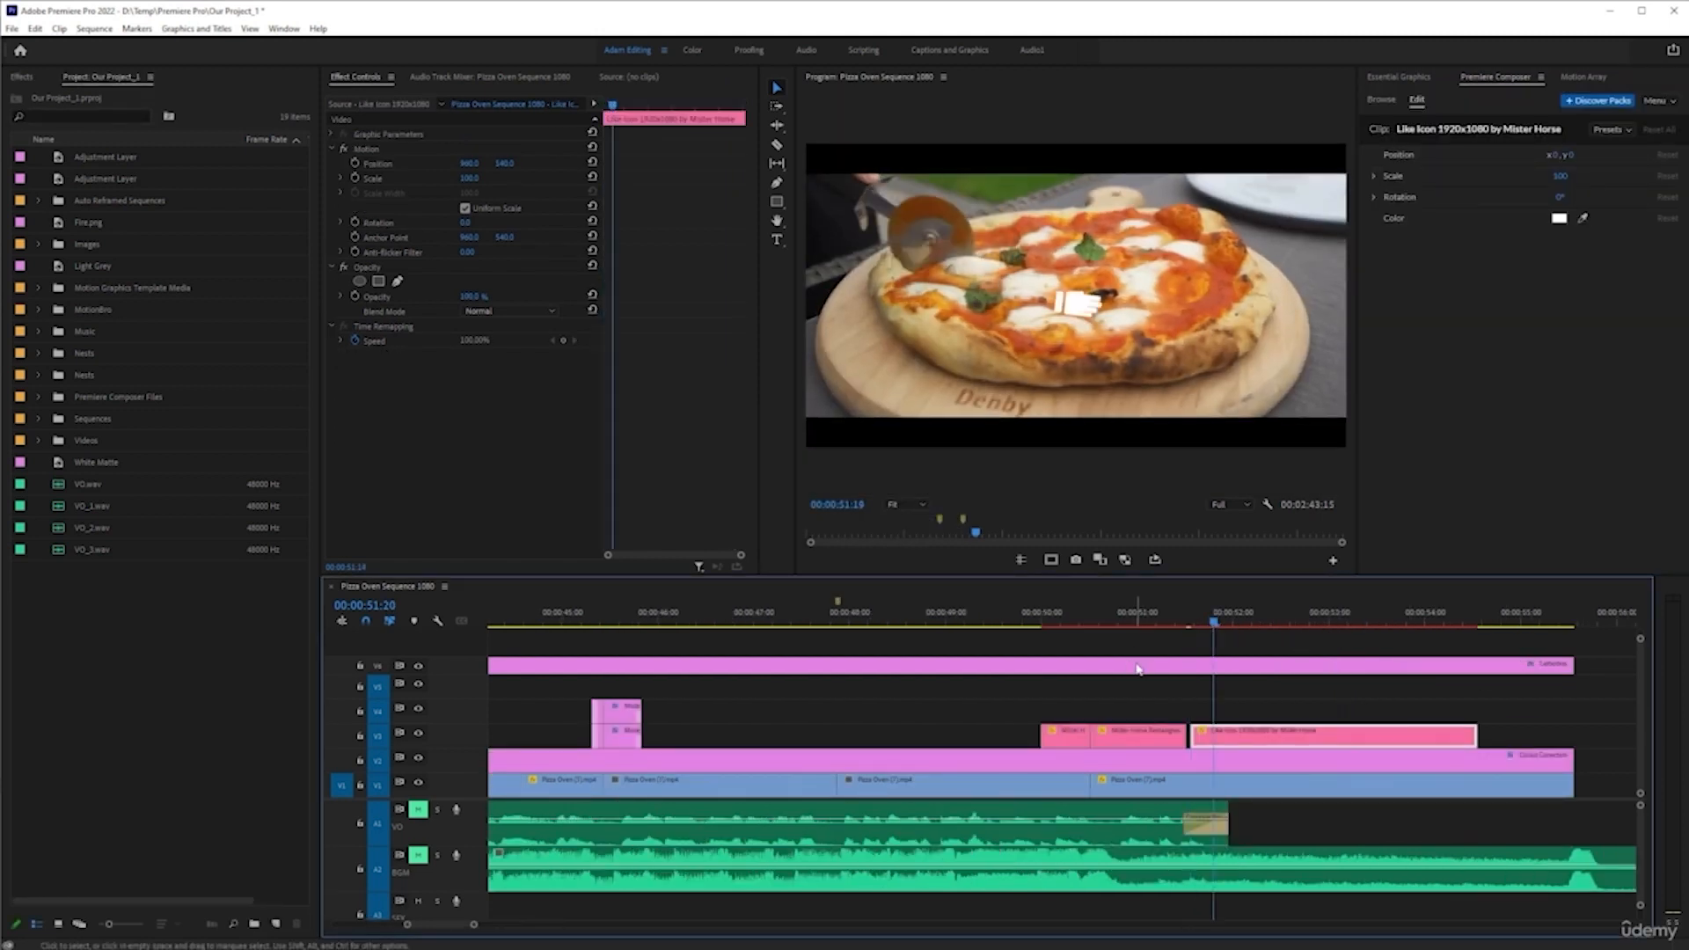
{"action": "key", "text": "space"}
{"action": "left_click", "coordinate": [1185, 621]}
{"action": "left_click", "coordinate": [1150, 734]}
{"action": "key", "text": "space"}
{"action": "key", "text": "space"}
- Shift the Like Icon horizontally onto the right part of the pizza and enlarge it to a scale of 302
{"action": "left_click", "coordinate": [1341, 735]}
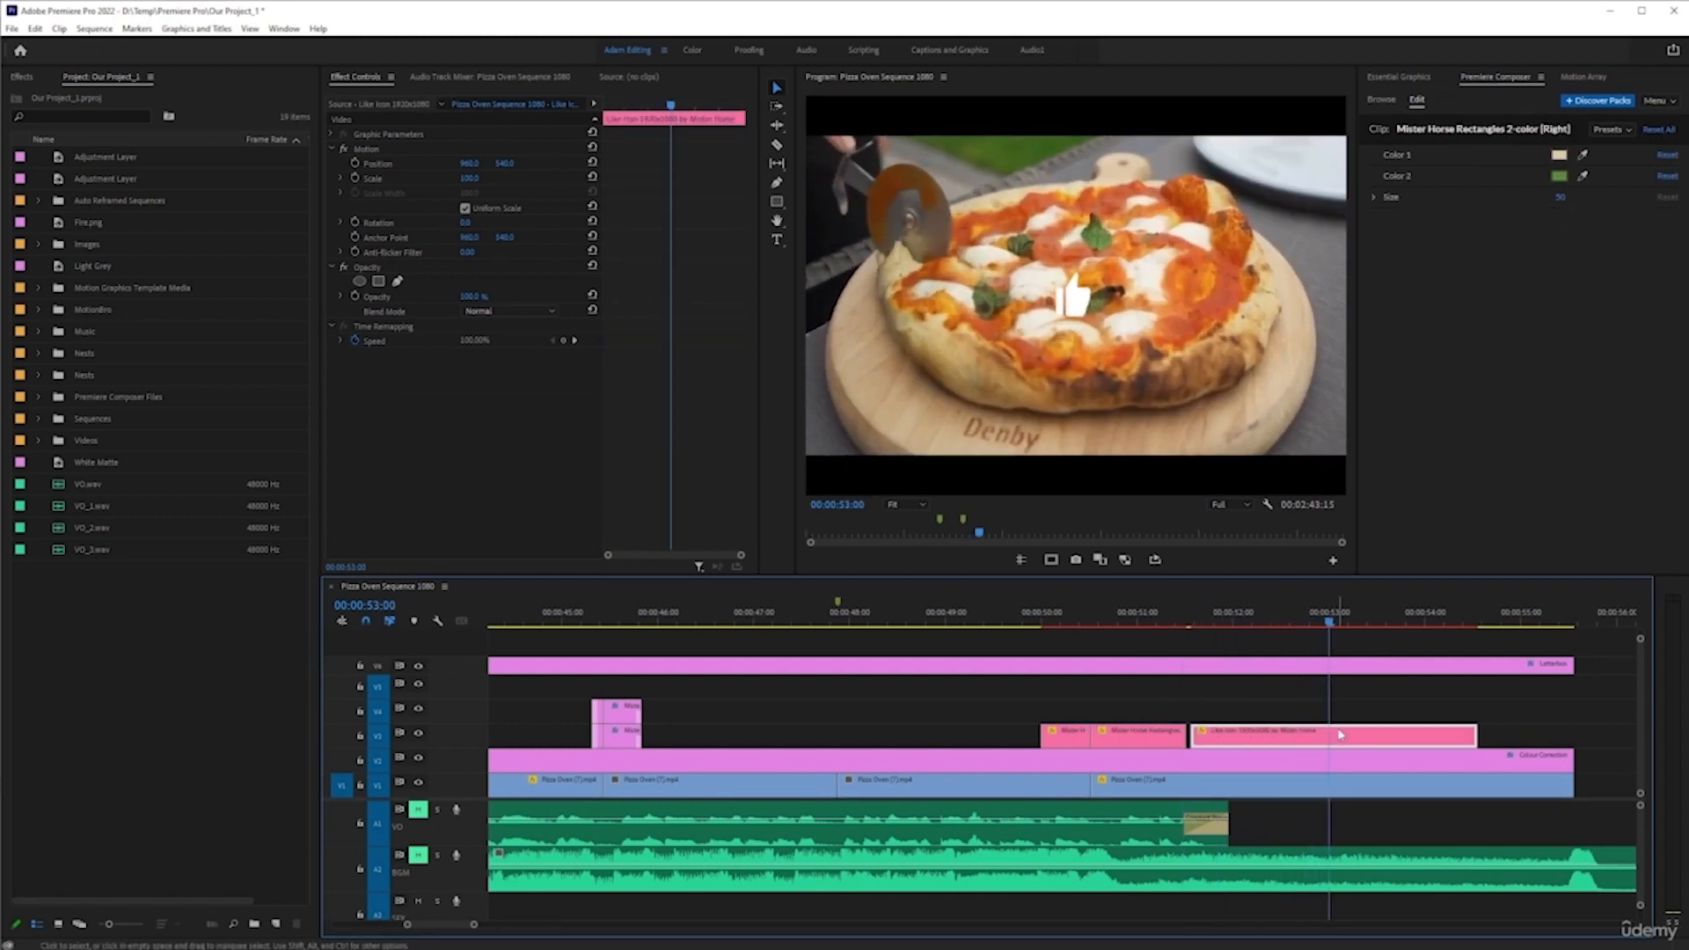
{"action": "left_click_drag", "start_coordinate": [1550, 155], "coordinate": [1618, 155]}
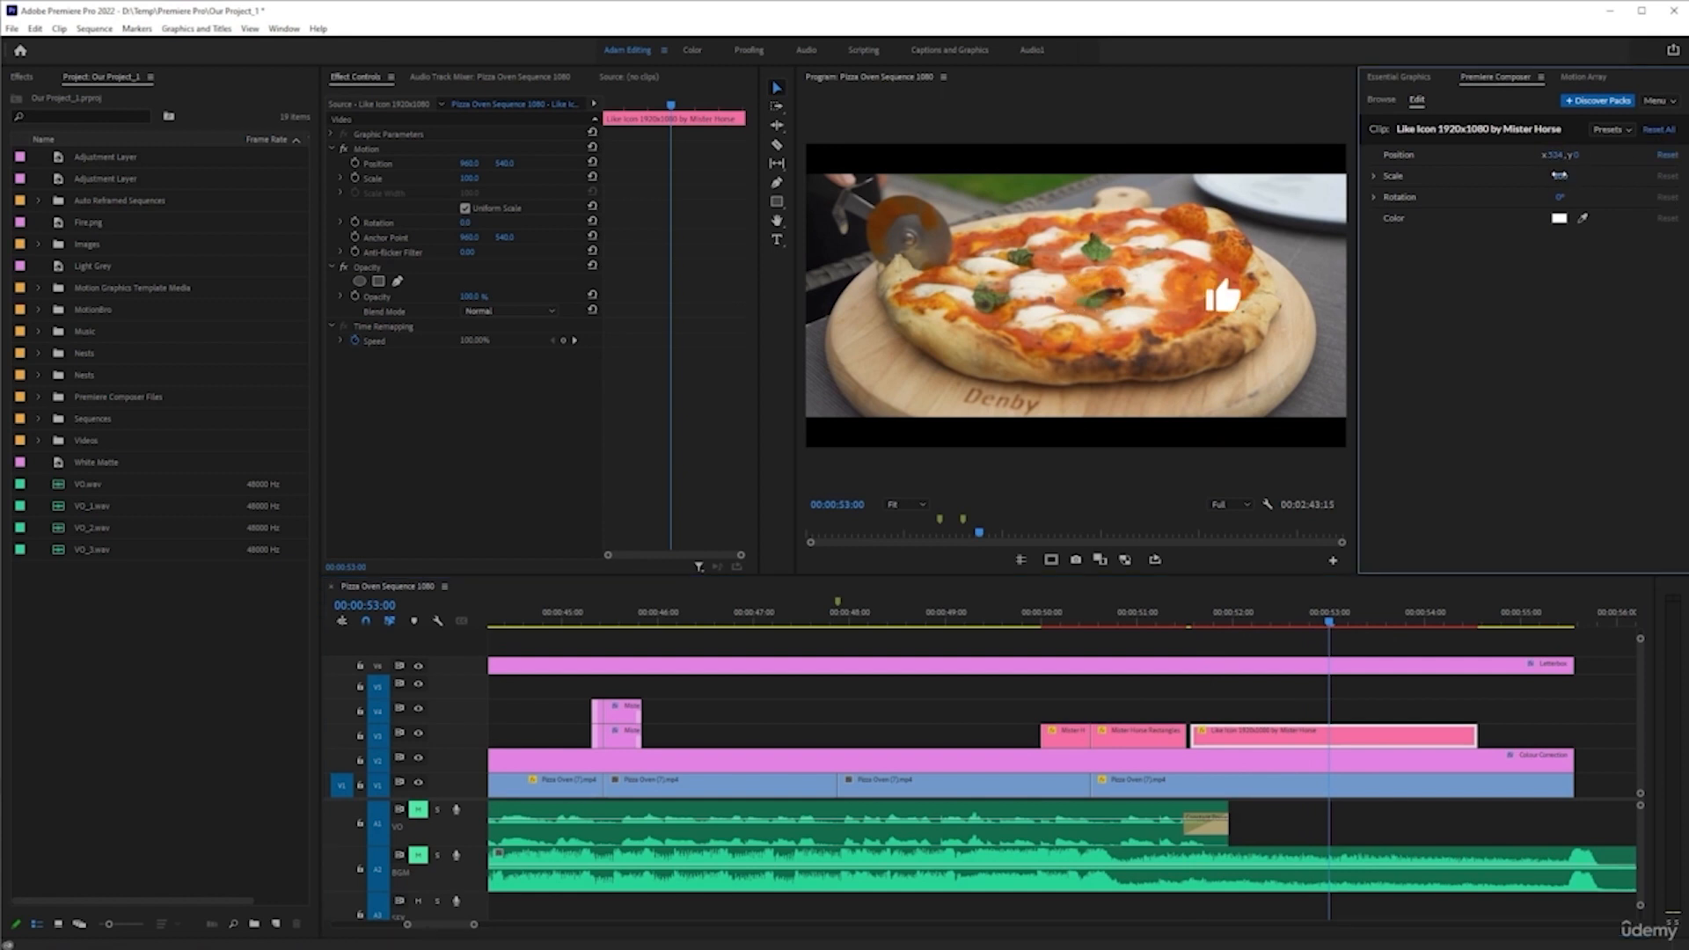
{"action": "left_click_drag", "start_coordinate": [1631, 167], "coordinate": [1682, 164]}
- Try the orange of the pizza topping as the Like Icon's color, and replace it with the green of a basil leaf
{"action": "left_click", "coordinate": [1584, 220]}
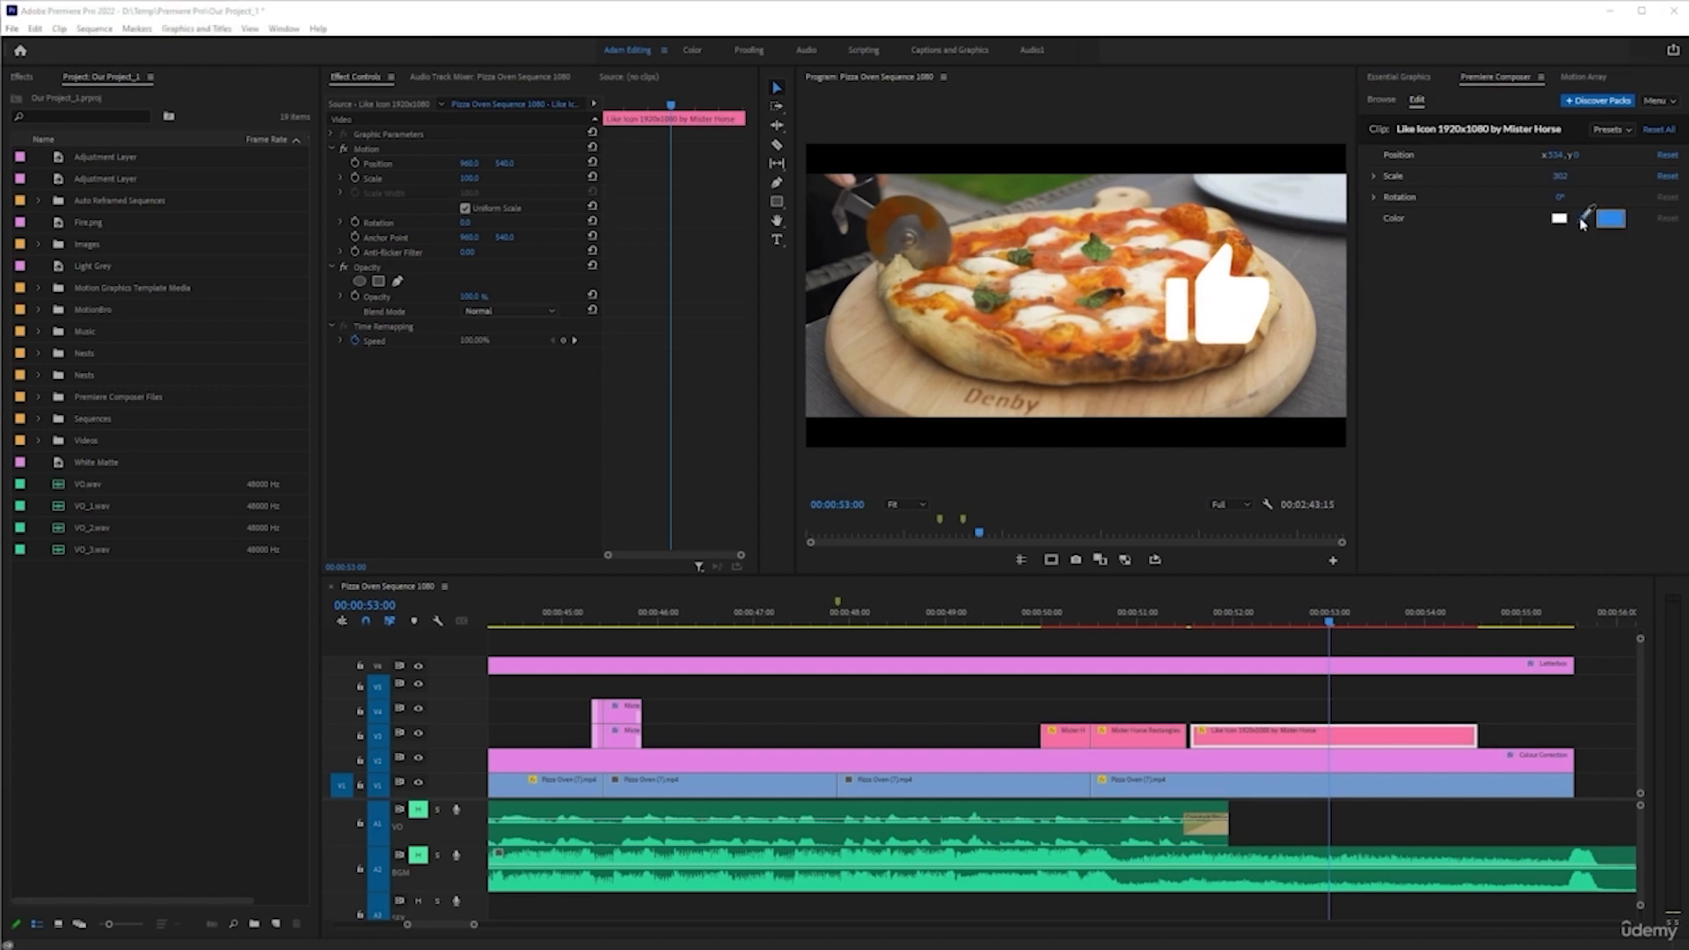
{"action": "left_click", "coordinate": [1038, 225]}
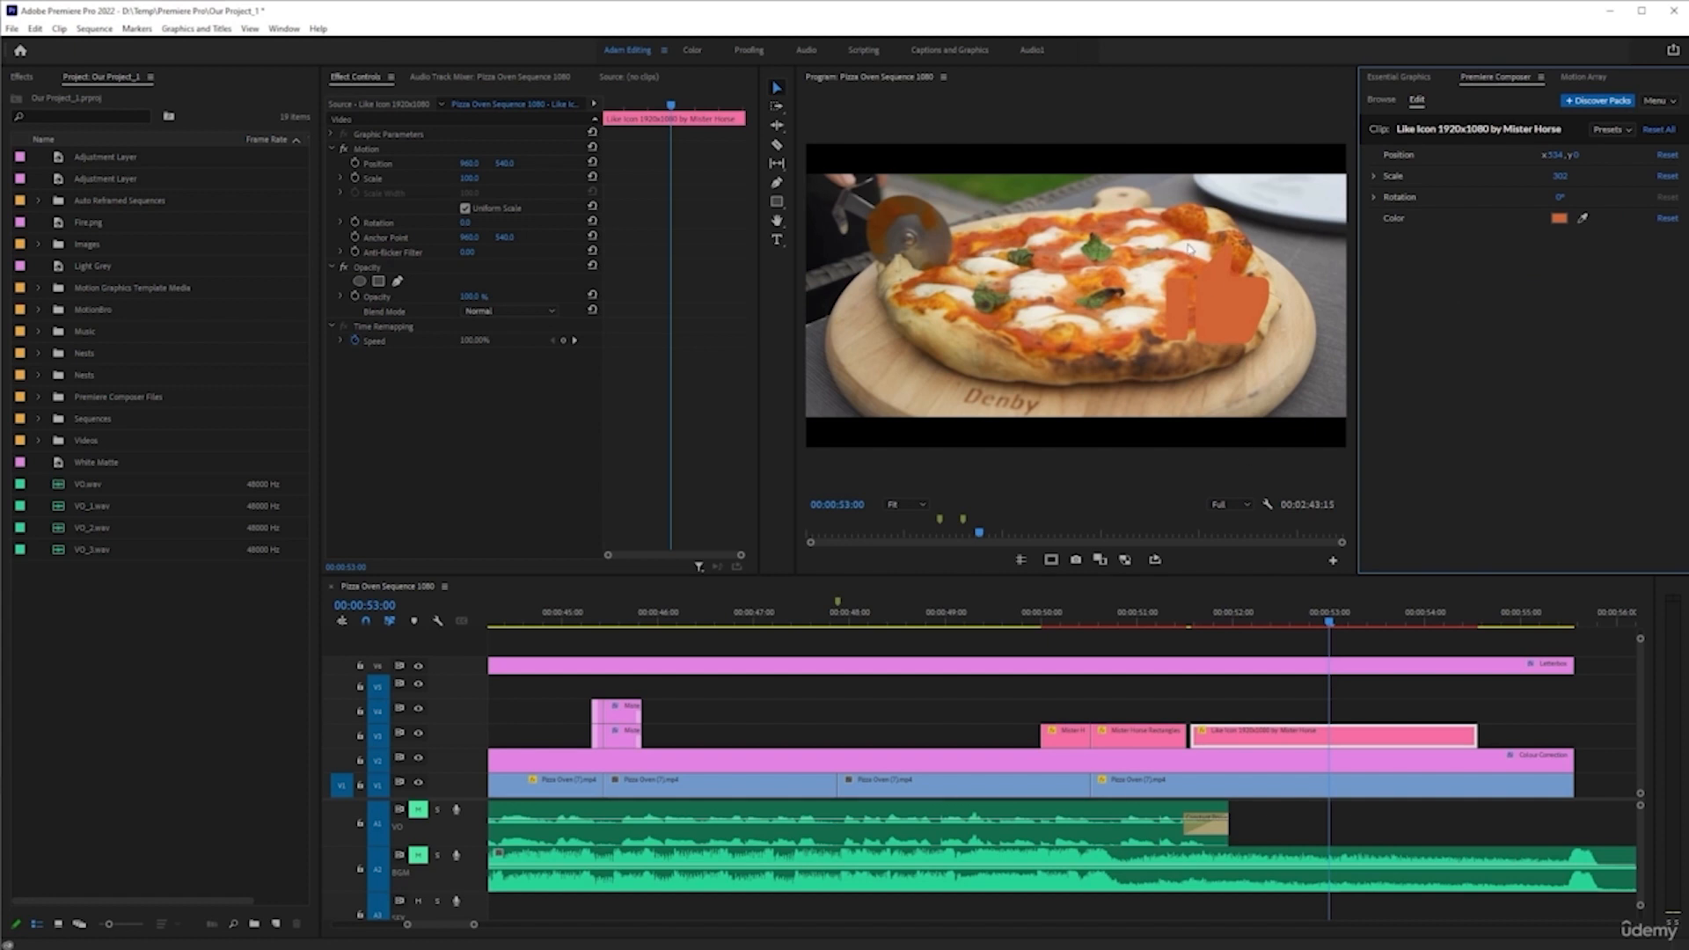
{"action": "left_click", "coordinate": [1584, 220]}
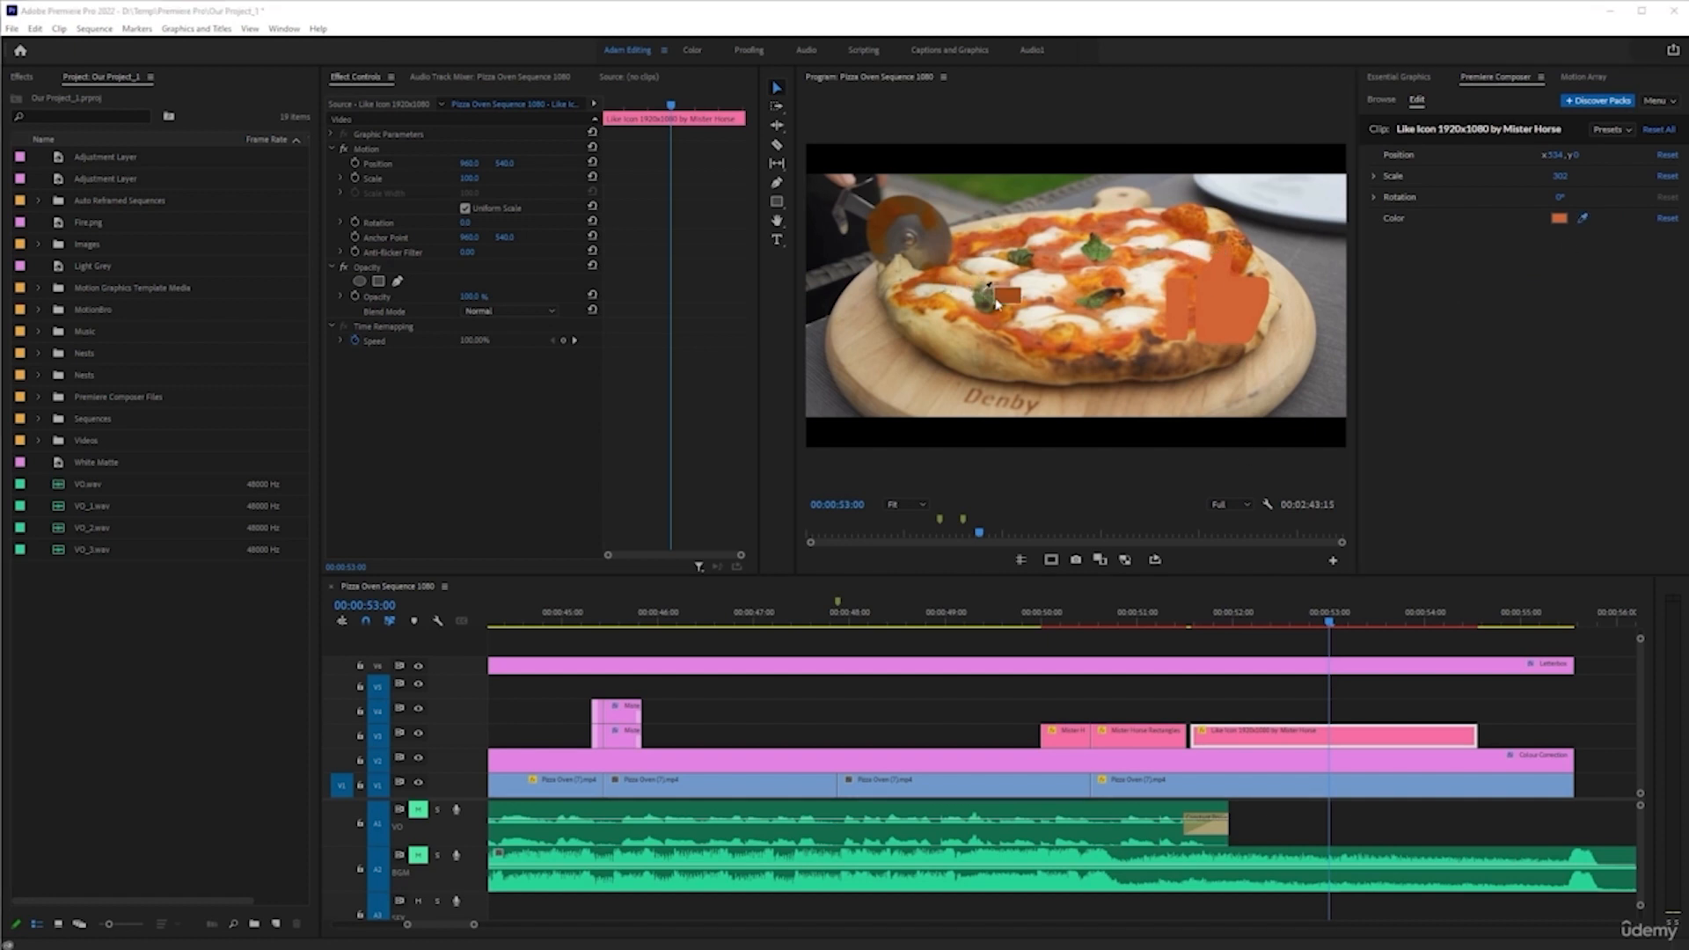
{"action": "left_click", "coordinate": [992, 303]}
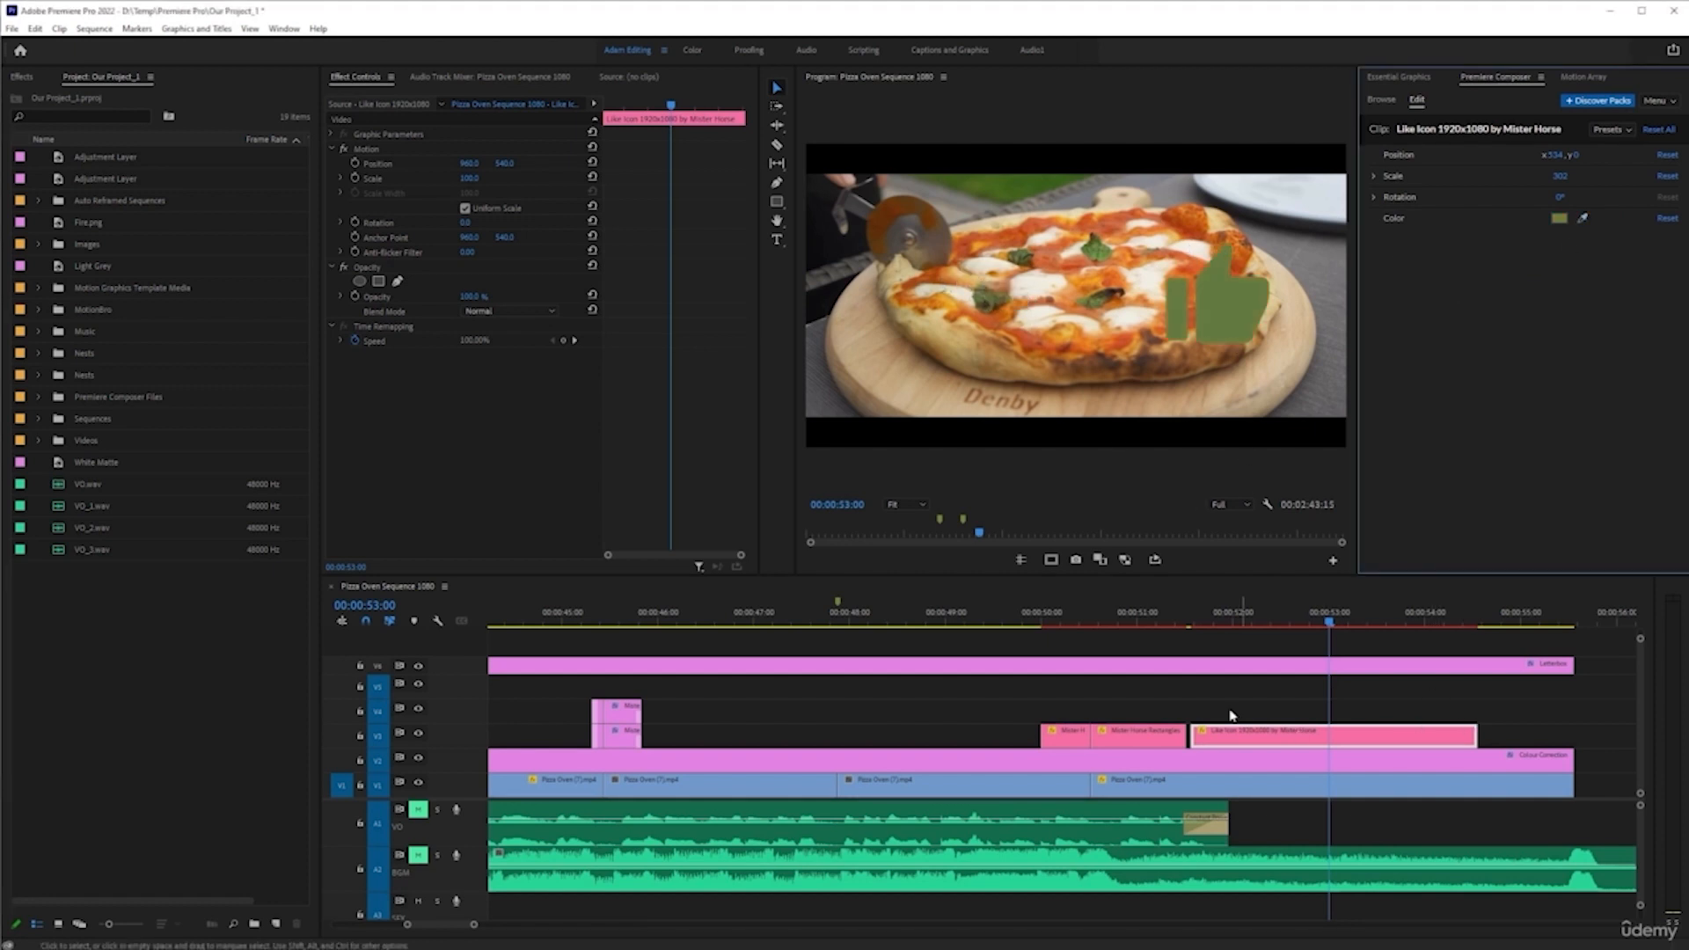
- Play the sequence from 00:00:51:07 across the enlarged green Like Icon to check its animation
{"action": "left_click", "coordinate": [1164, 621]}
{"action": "left_click", "coordinate": [1126, 735]}
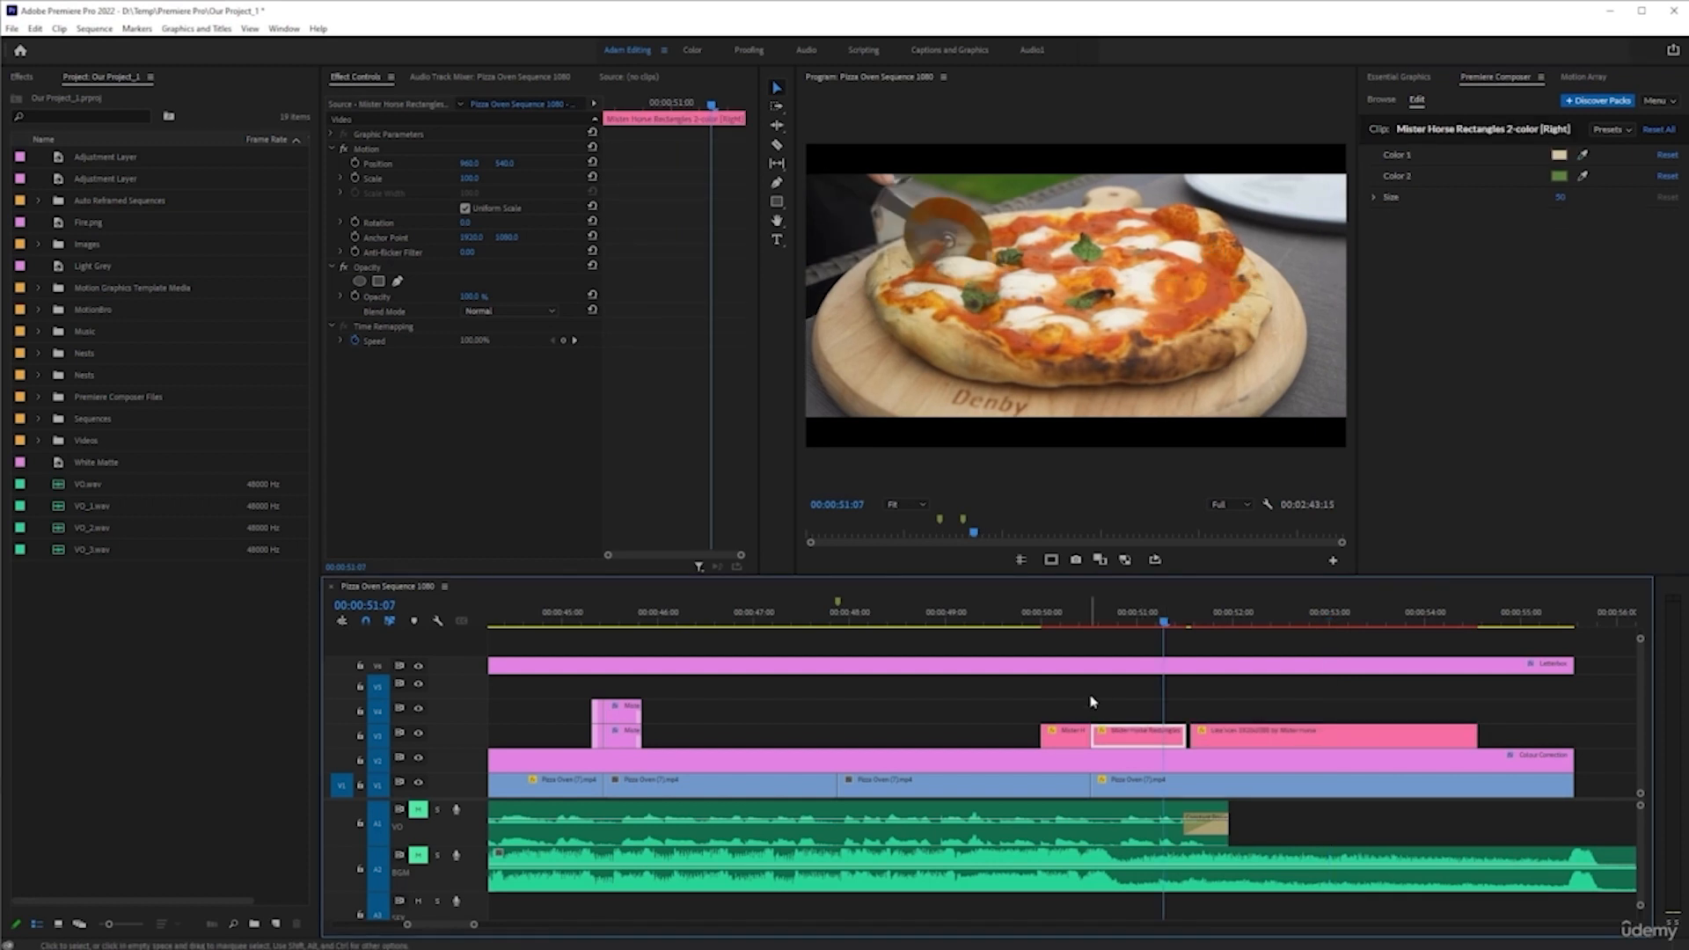
{"action": "key", "text": "space"}
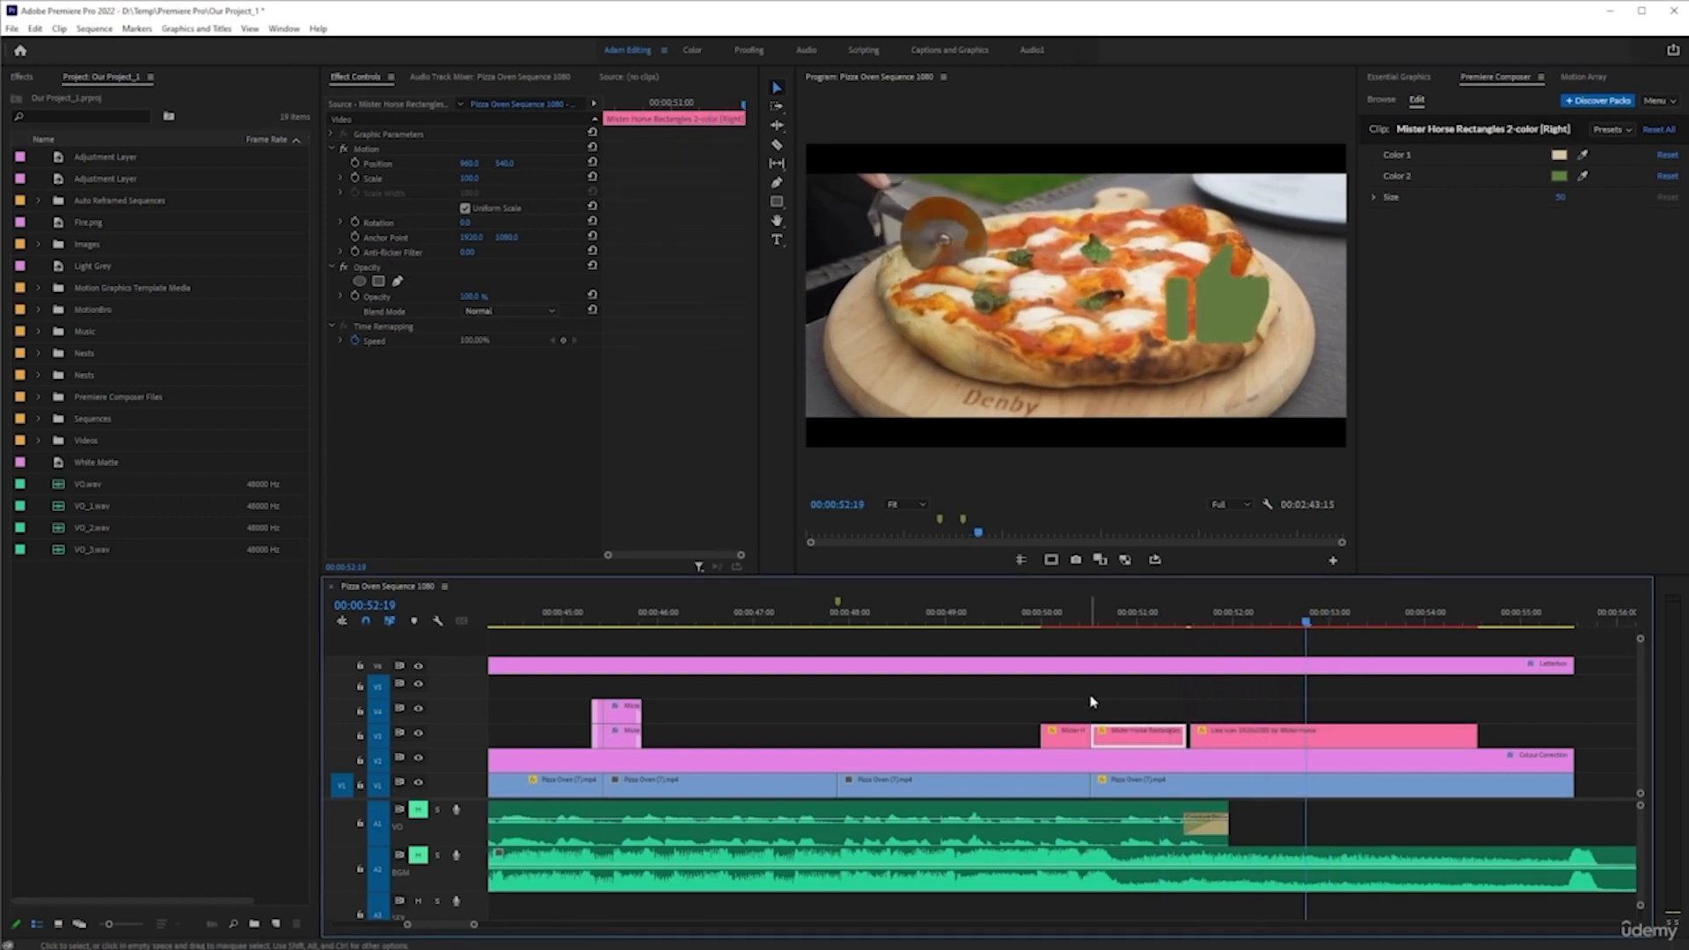
{"action": "key", "text": "space"}
{"action": "key", "text": "space"}
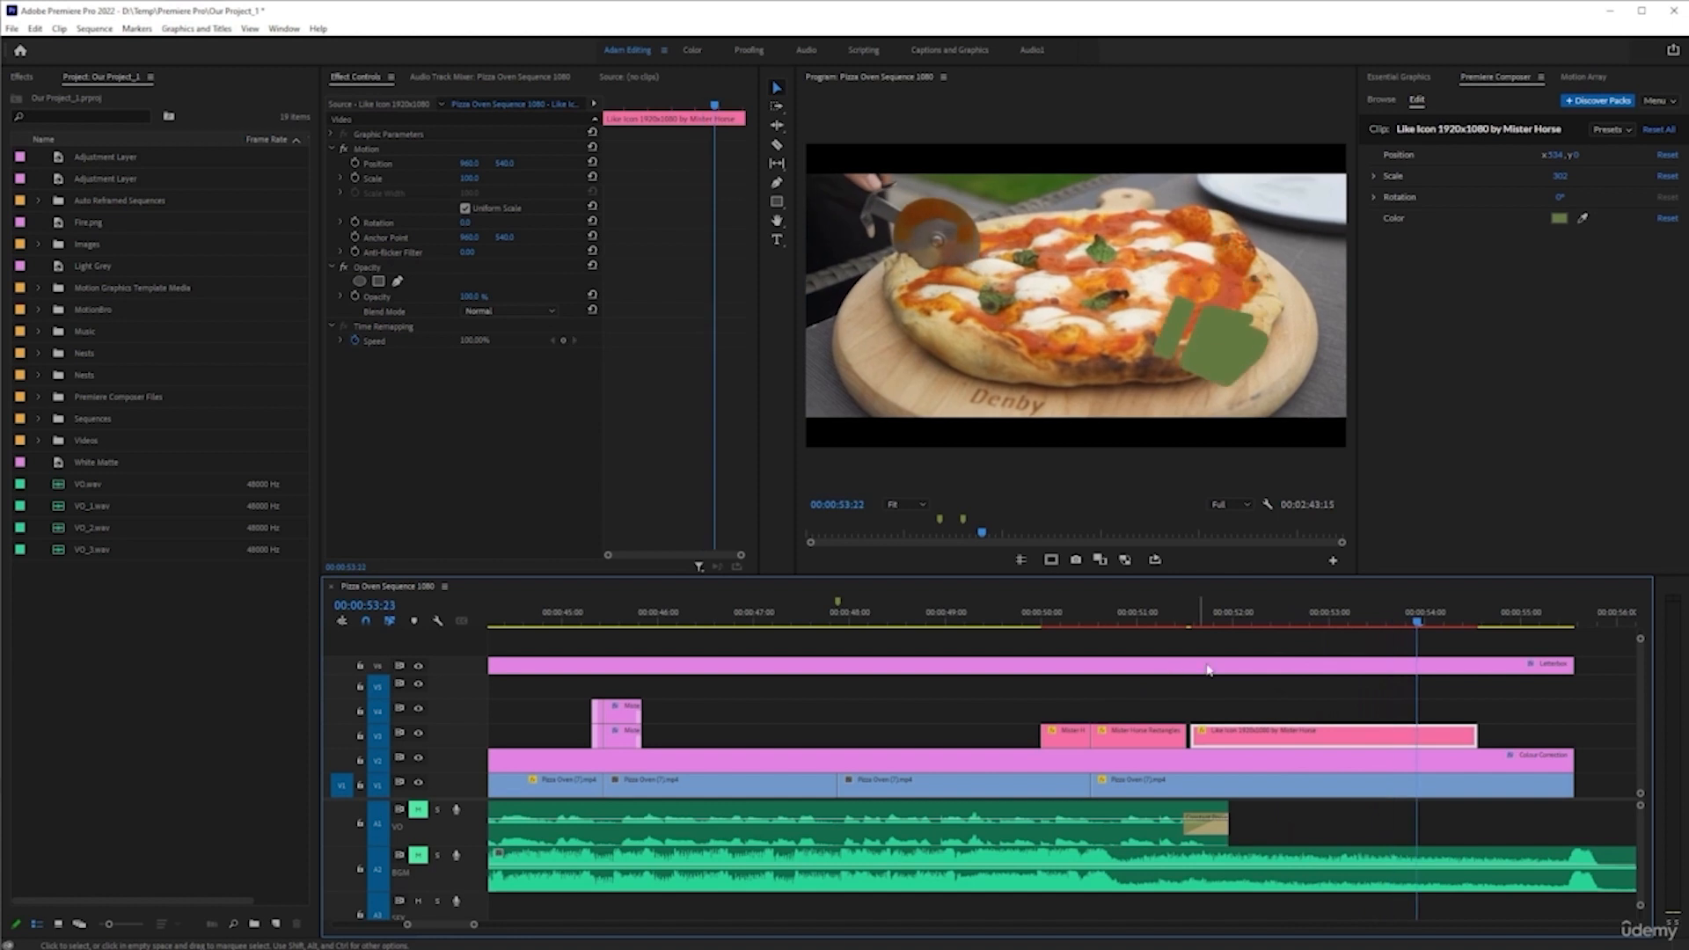
- Browse the Starter Pack's Social Media previews, including the lower thirds, follow and subscribe items, and enlarge the library to full-window size
{"action": "left_click", "coordinate": [1381, 99]}
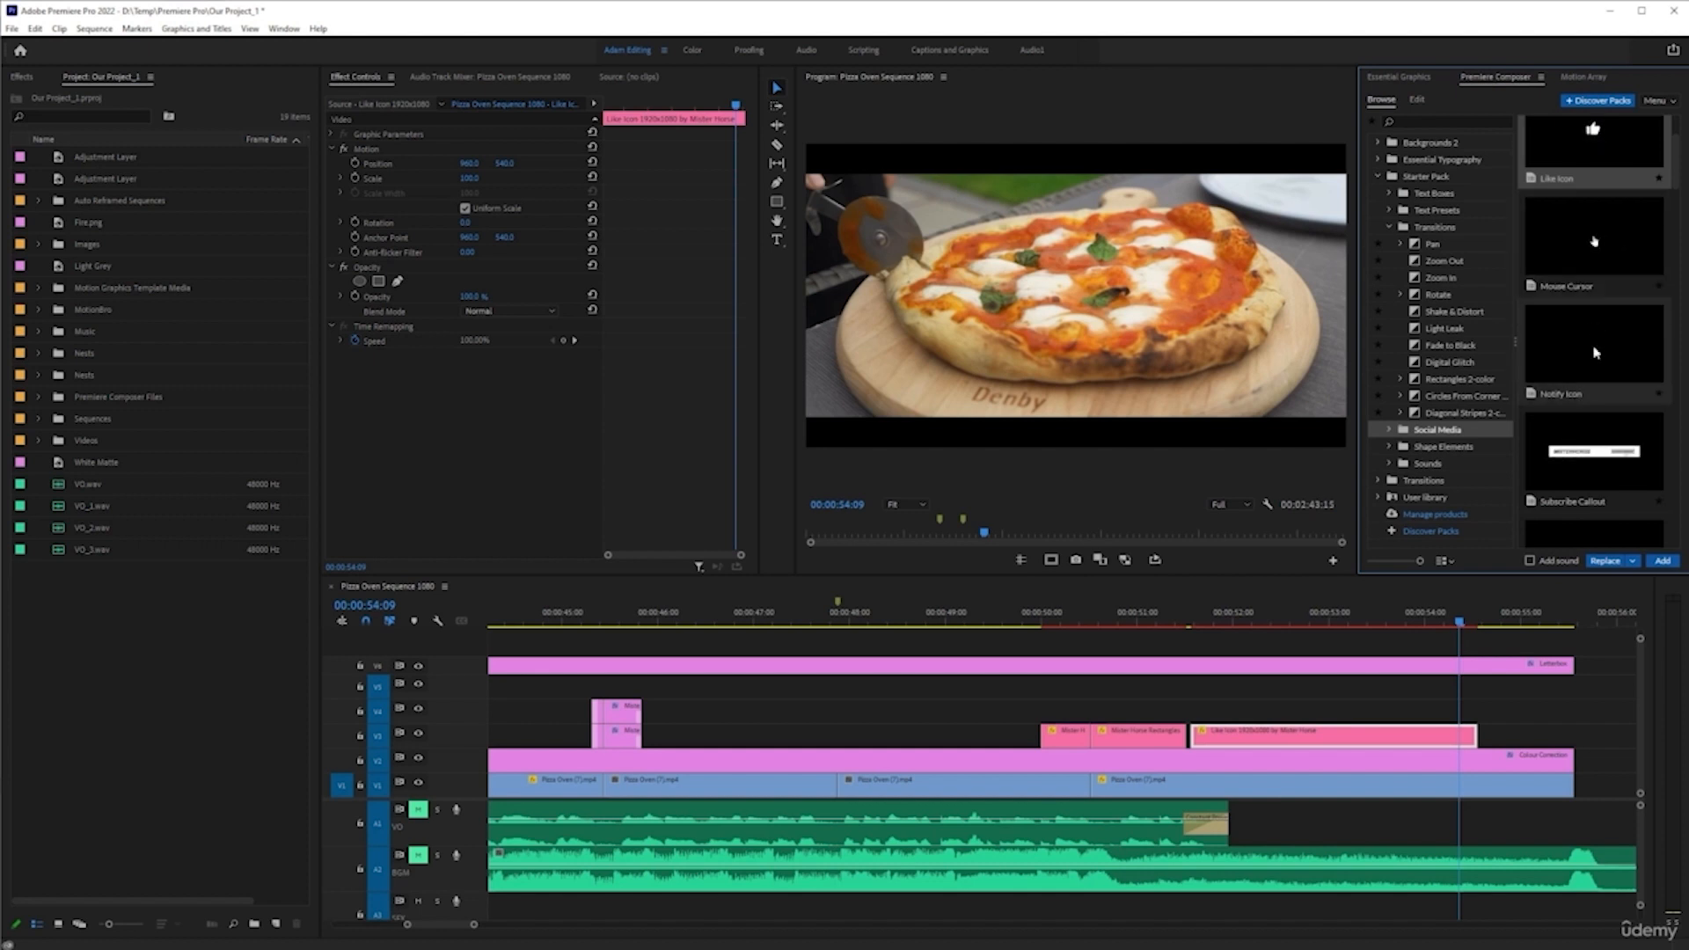
{"action": "scroll", "coordinate": [1593, 356], "scroll_direction": "down", "scroll_amount": 2}
{"action": "scroll", "coordinate": [1594, 349], "scroll_direction": "down", "scroll_amount": 2}
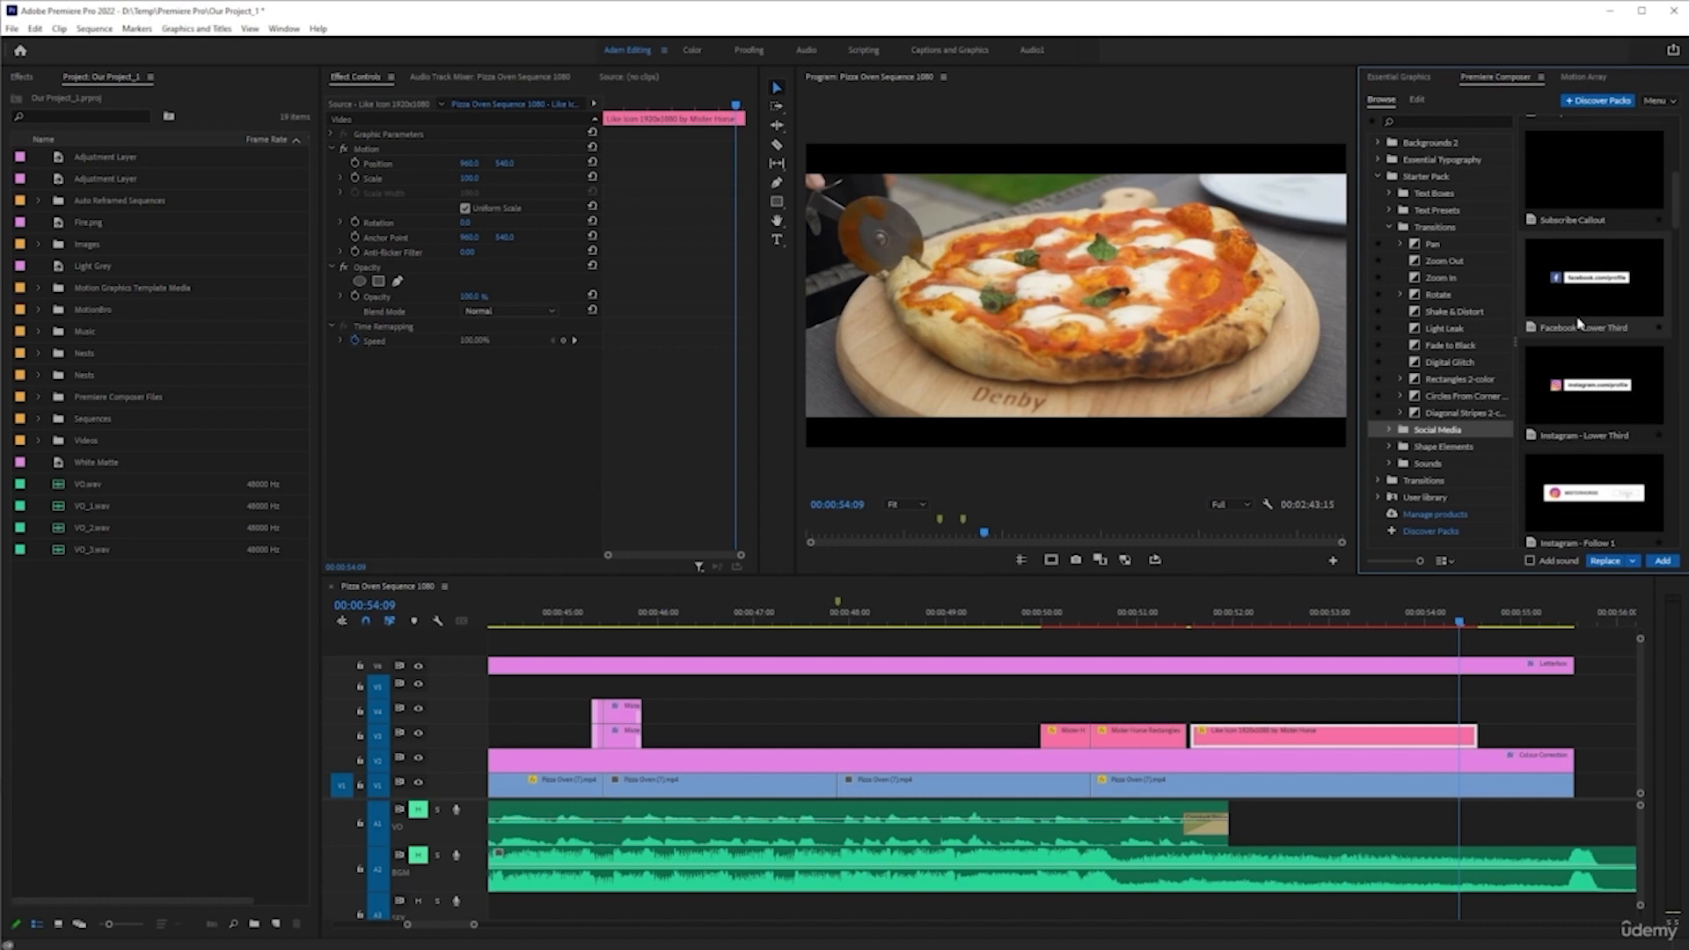
{"action": "scroll", "coordinate": [1601, 264], "scroll_direction": "down", "scroll_amount": 2}
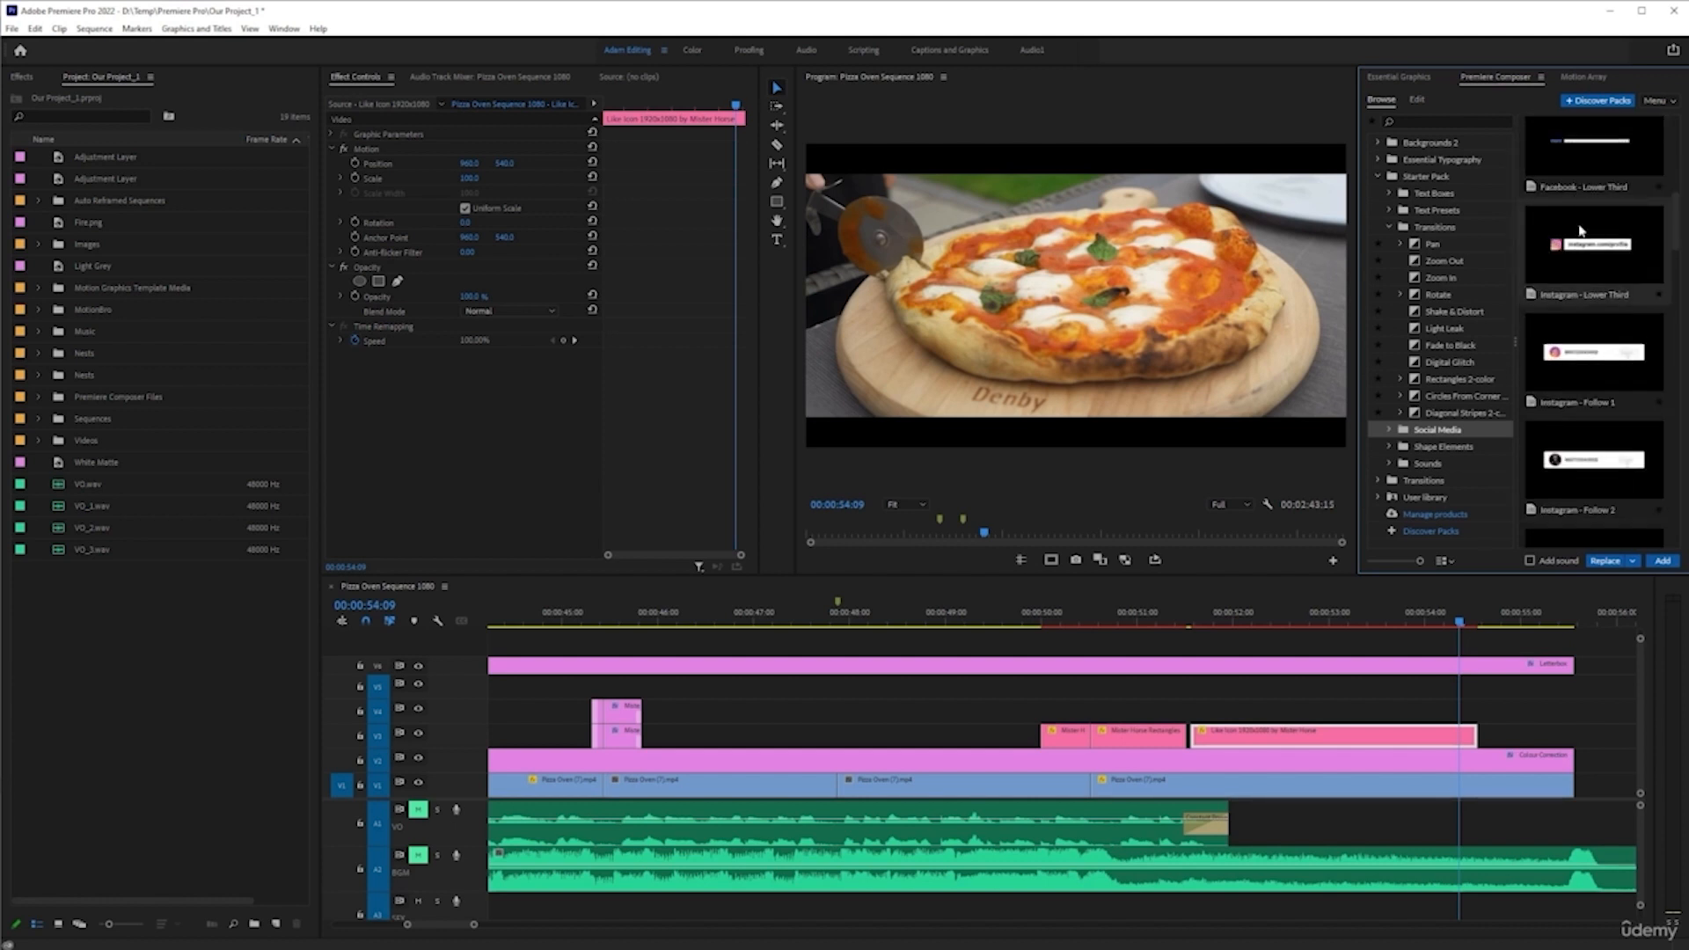
{"action": "scroll", "coordinate": [1583, 237], "scroll_direction": "down", "scroll_amount": 1}
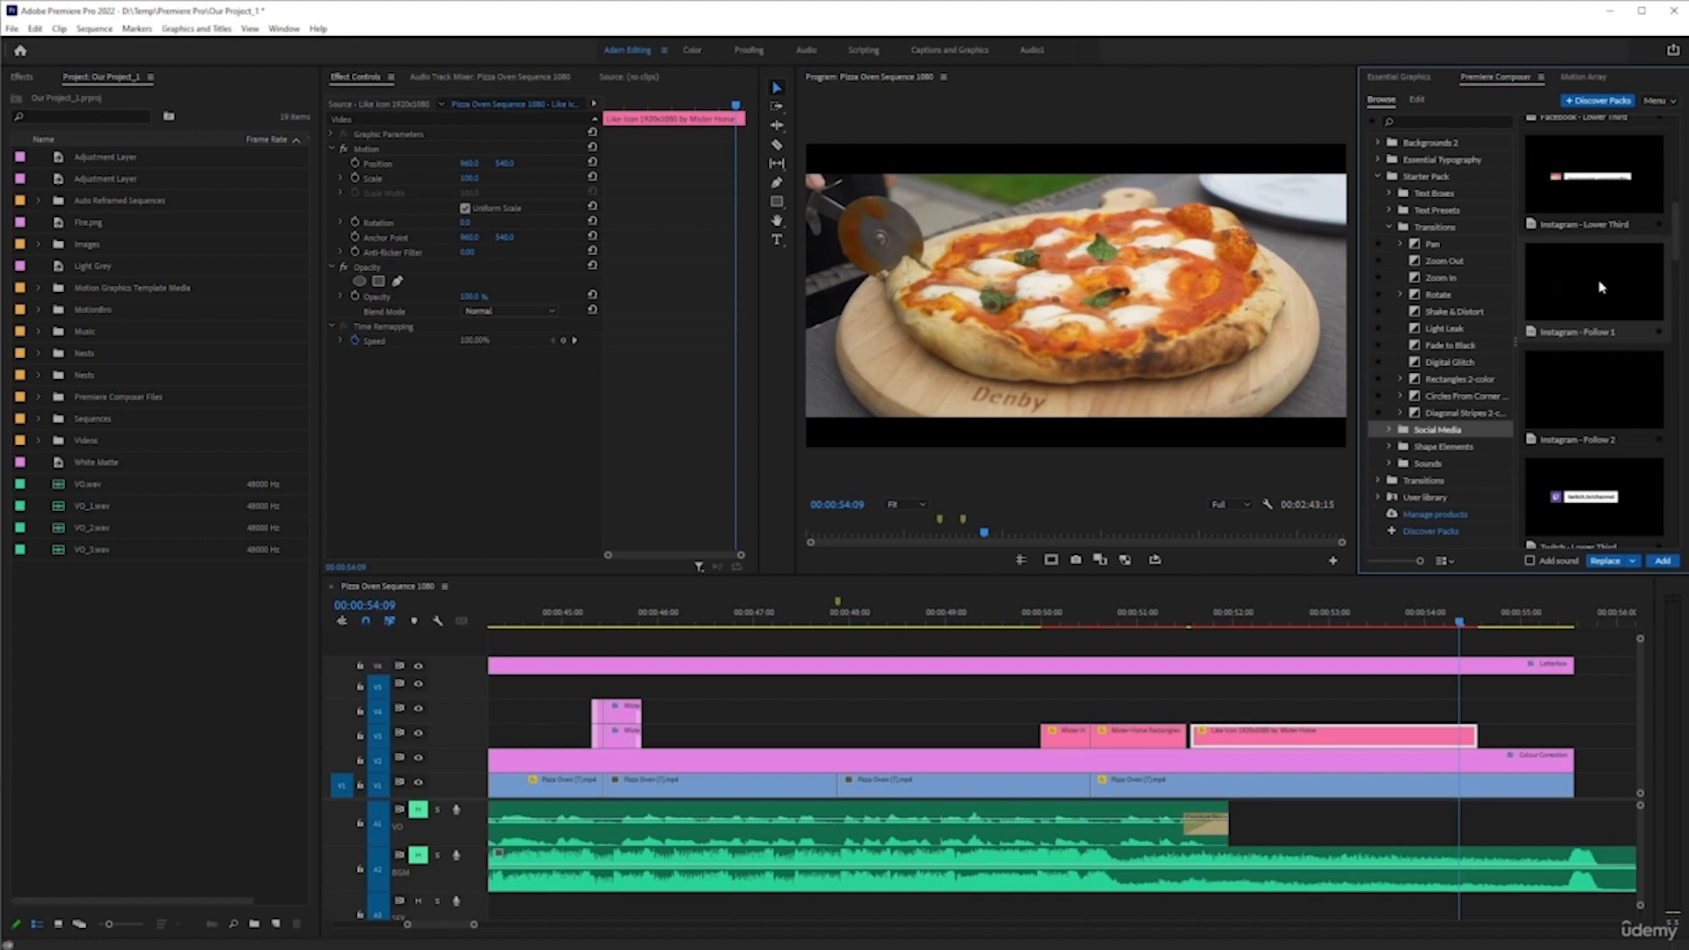
{"action": "scroll", "coordinate": [1592, 308], "scroll_direction": "down", "scroll_amount": 4}
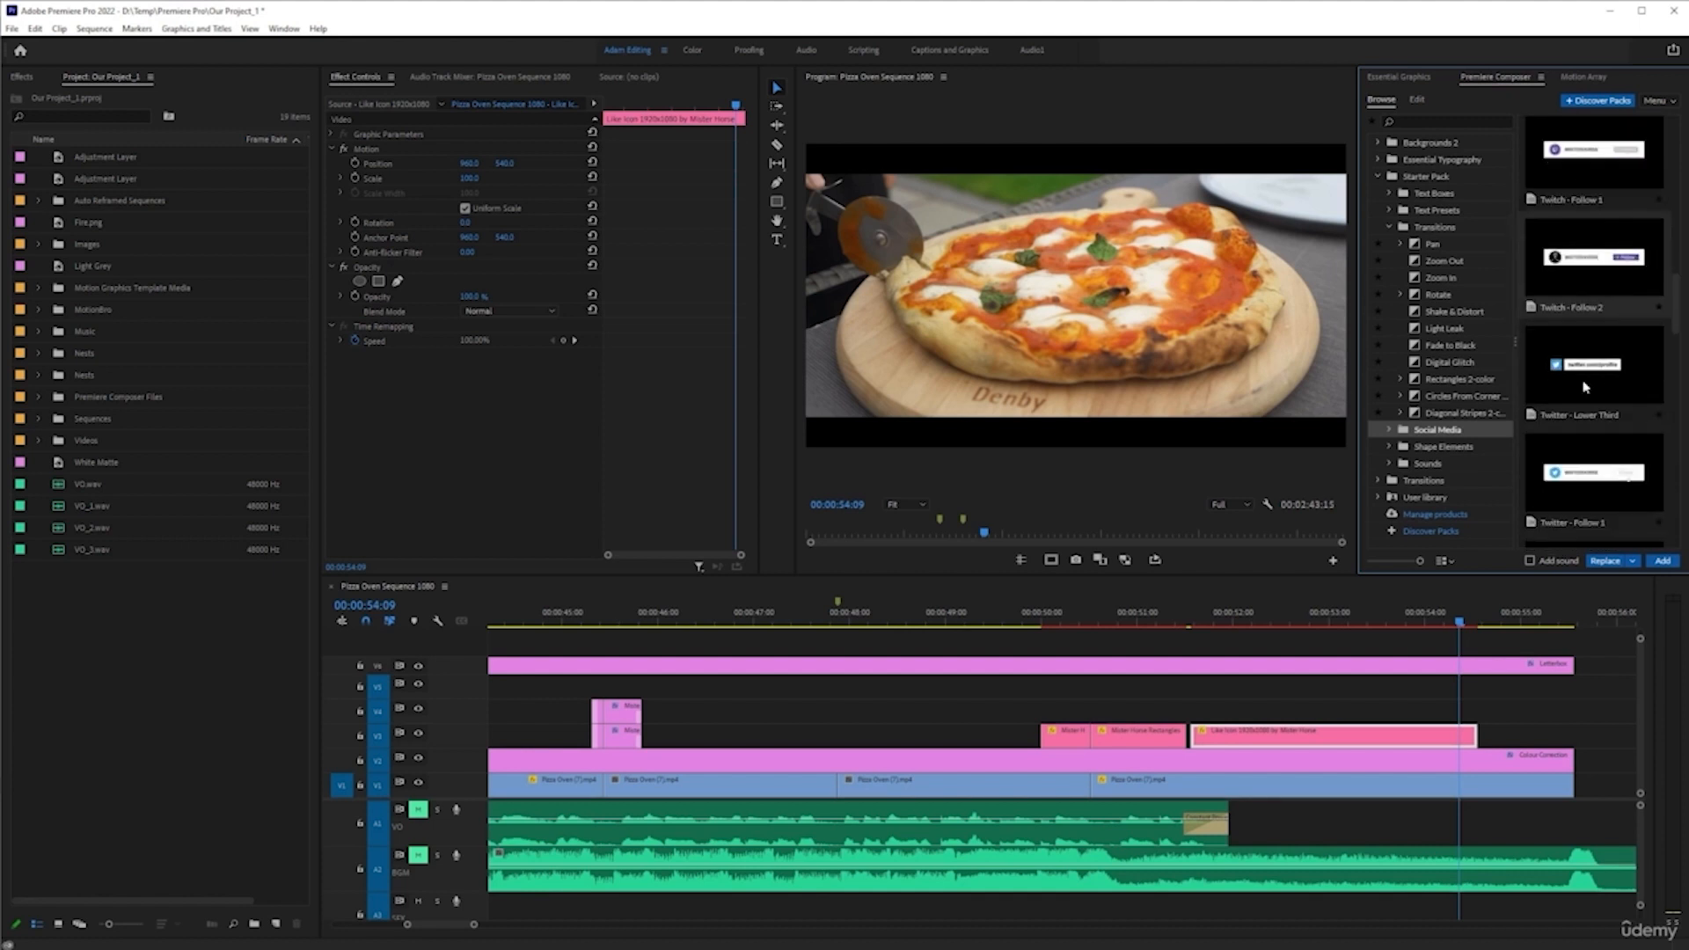
{"action": "scroll", "coordinate": [1574, 378], "scroll_direction": "down", "scroll_amount": 4}
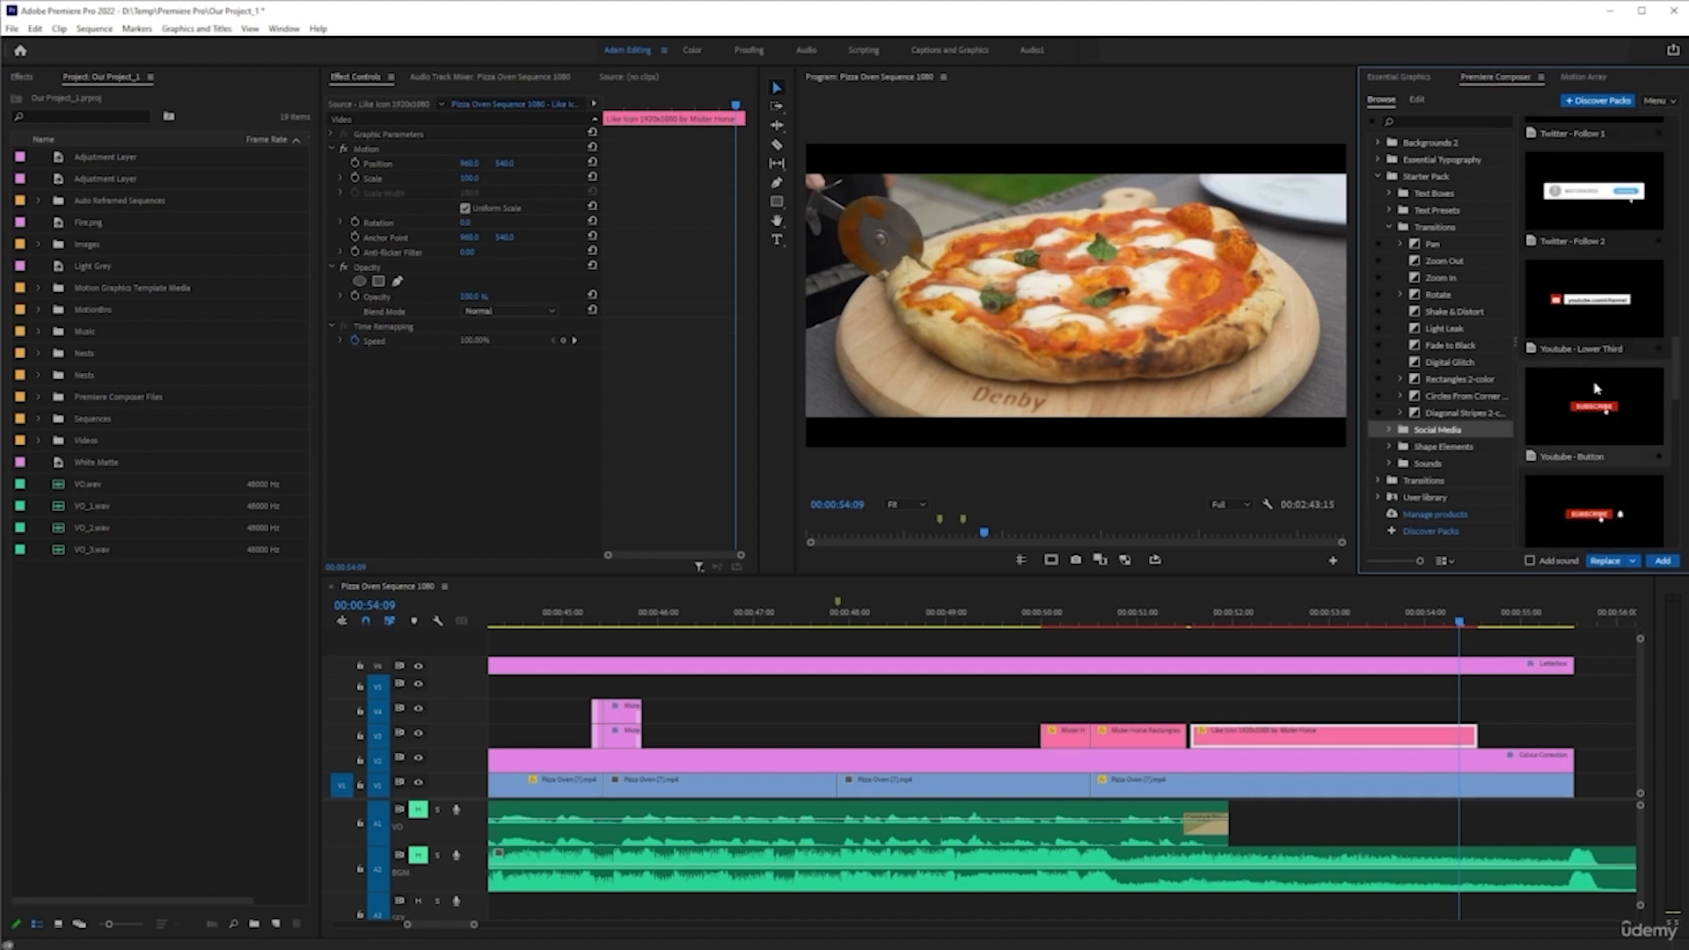
{"action": "key", "text": "grave"}
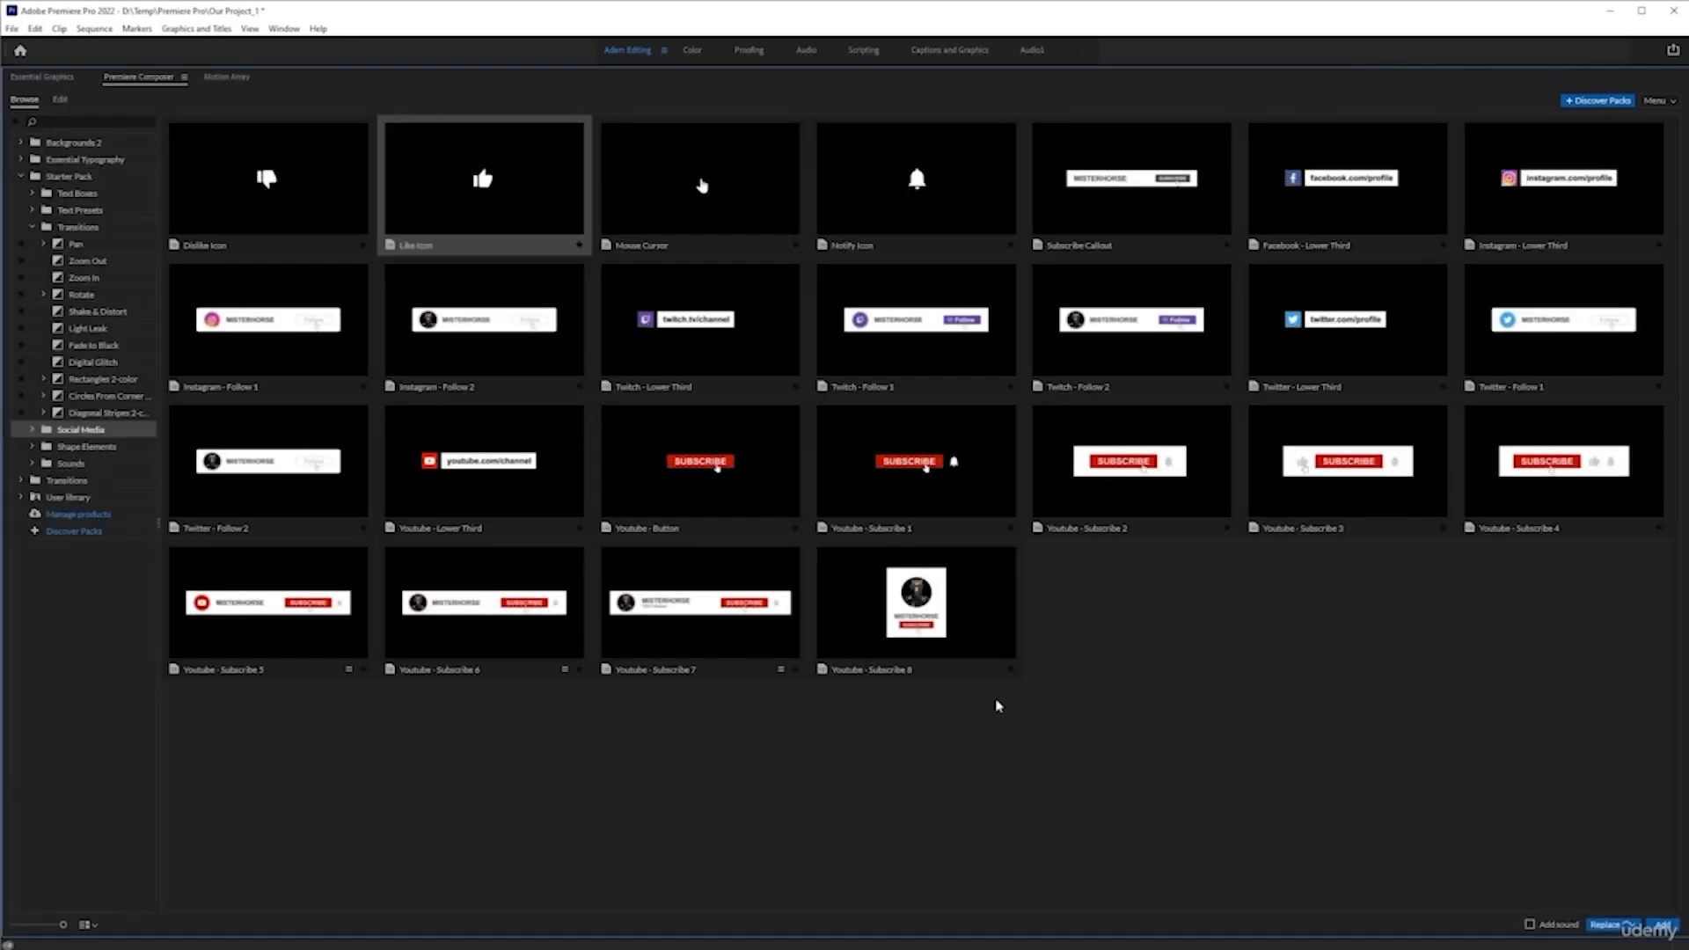
- Choose the Notify variant of Youtube - Subscribe 7, restore the normal workspace size and turn on Add sound
{"action": "left_click", "coordinate": [709, 590]}
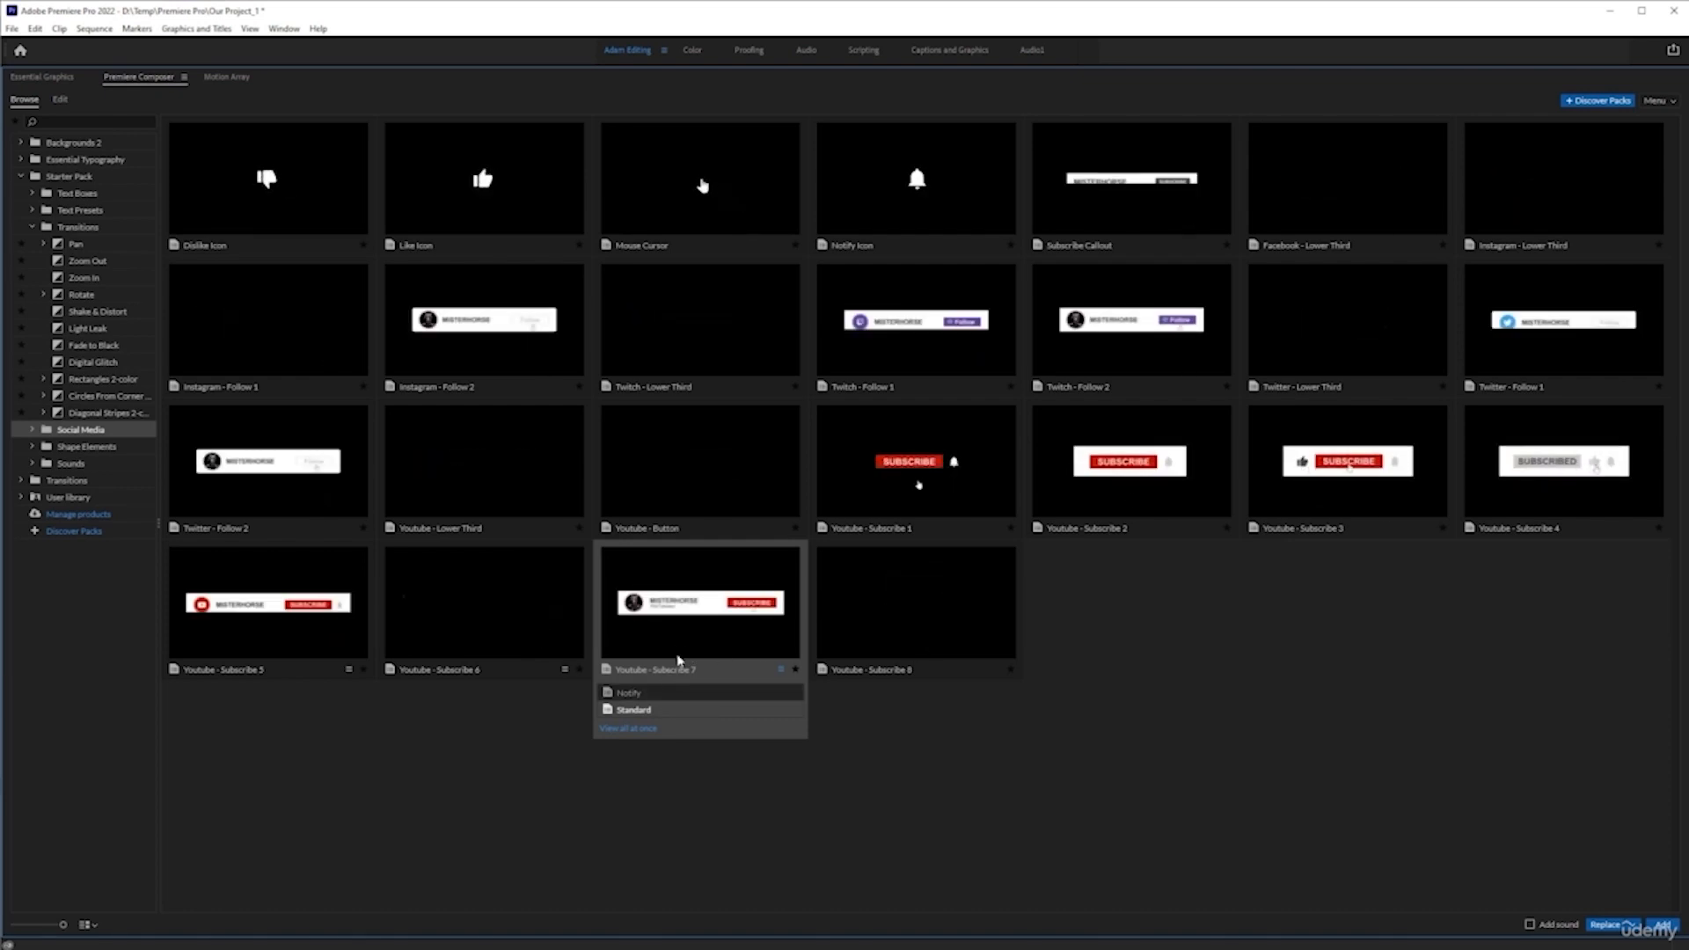
{"action": "left_click", "coordinate": [702, 693]}
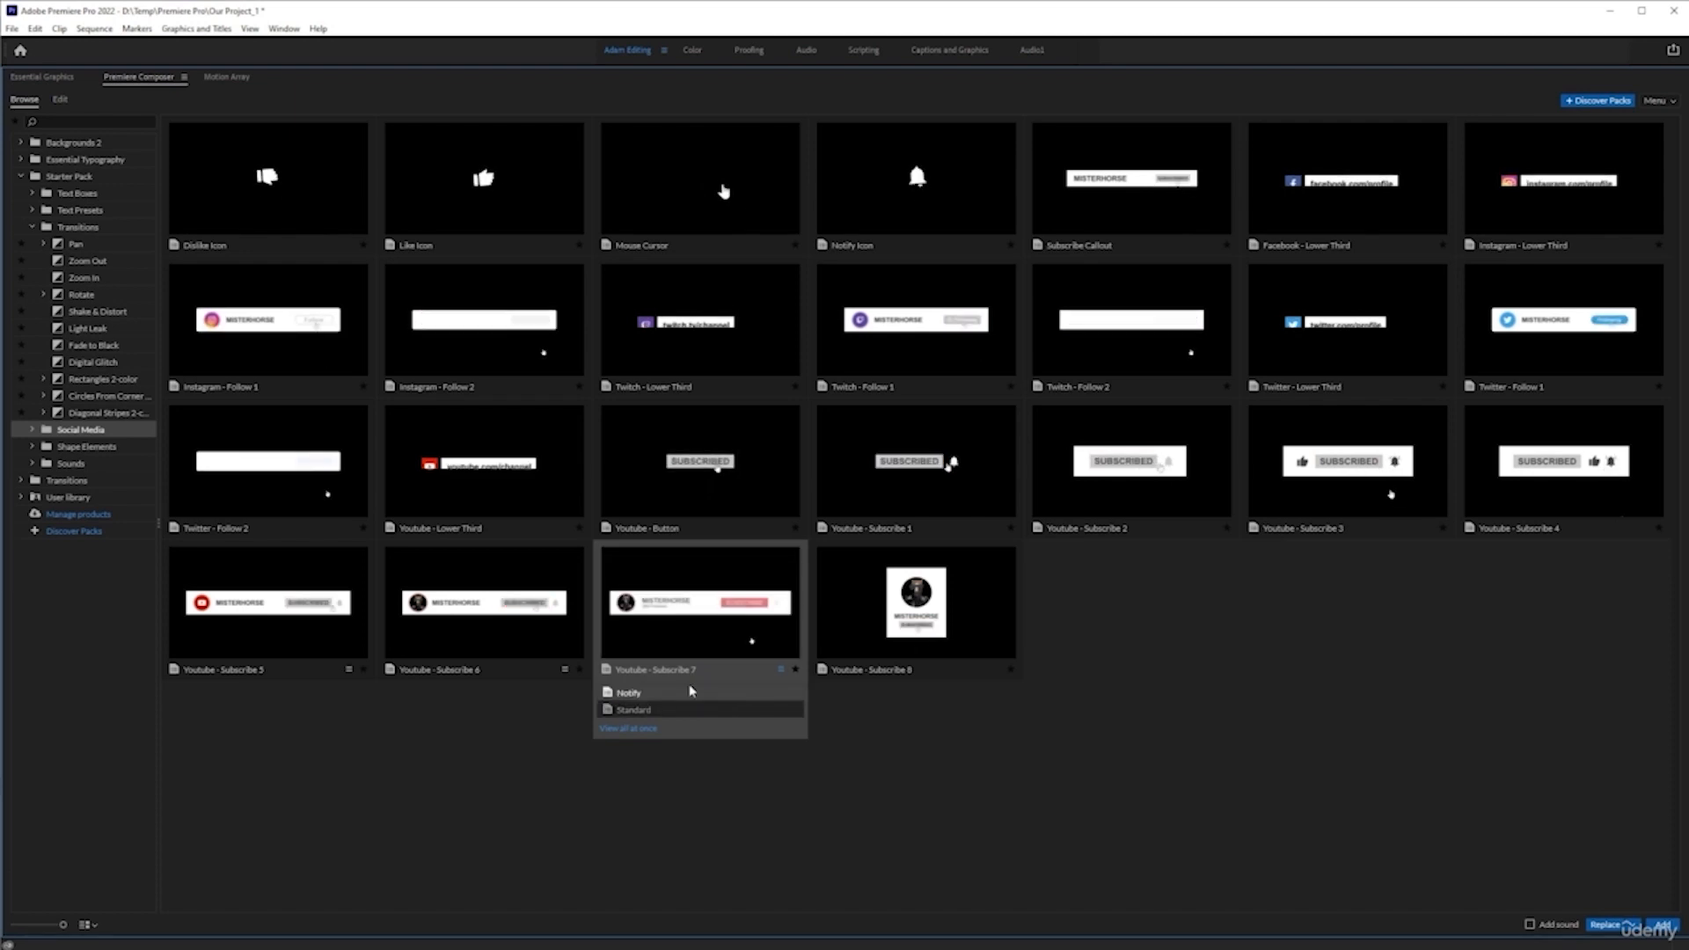
{"action": "key", "text": "grave"}
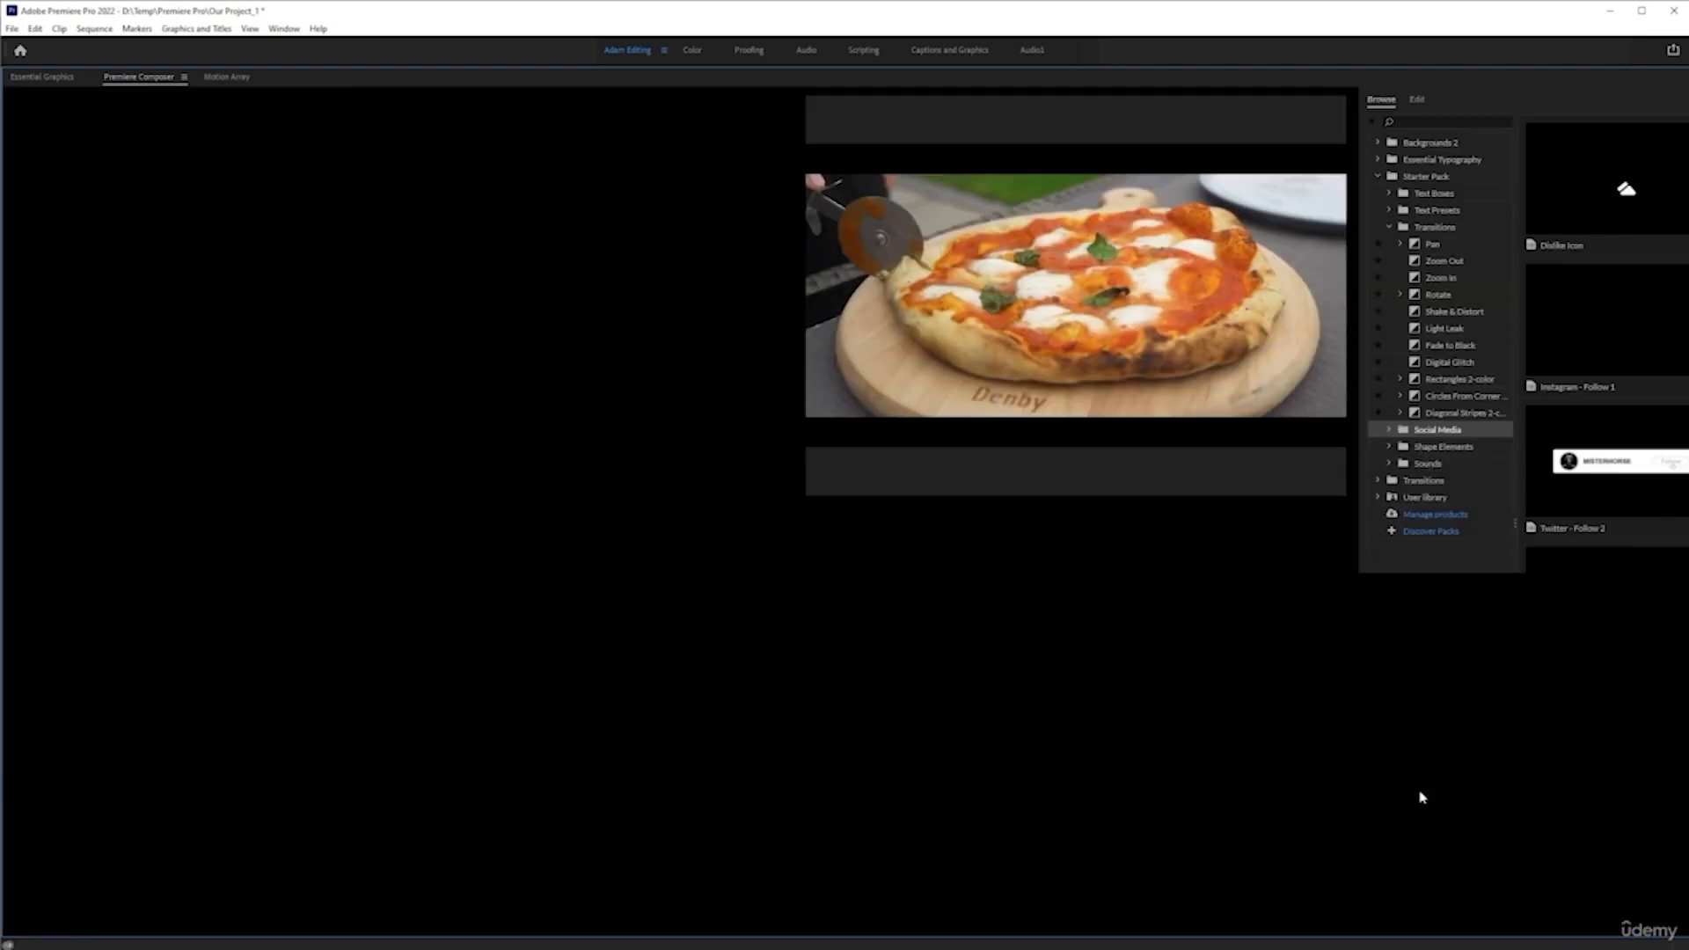
{"action": "left_click", "coordinate": [1529, 561]}
- Delete the two Rectangles 2-color transition clips and the Like Icon clip from the end of the sequence
{"action": "scroll", "coordinate": [1370, 737], "scroll_direction": "down", "scroll_amount": 2}
{"action": "scroll", "coordinate": [1369, 737], "scroll_direction": "down", "scroll_amount": 1}
{"action": "left_click_drag", "start_coordinate": [1504, 706], "coordinate": [1205, 737]}
{"action": "key", "text": "Delete"}
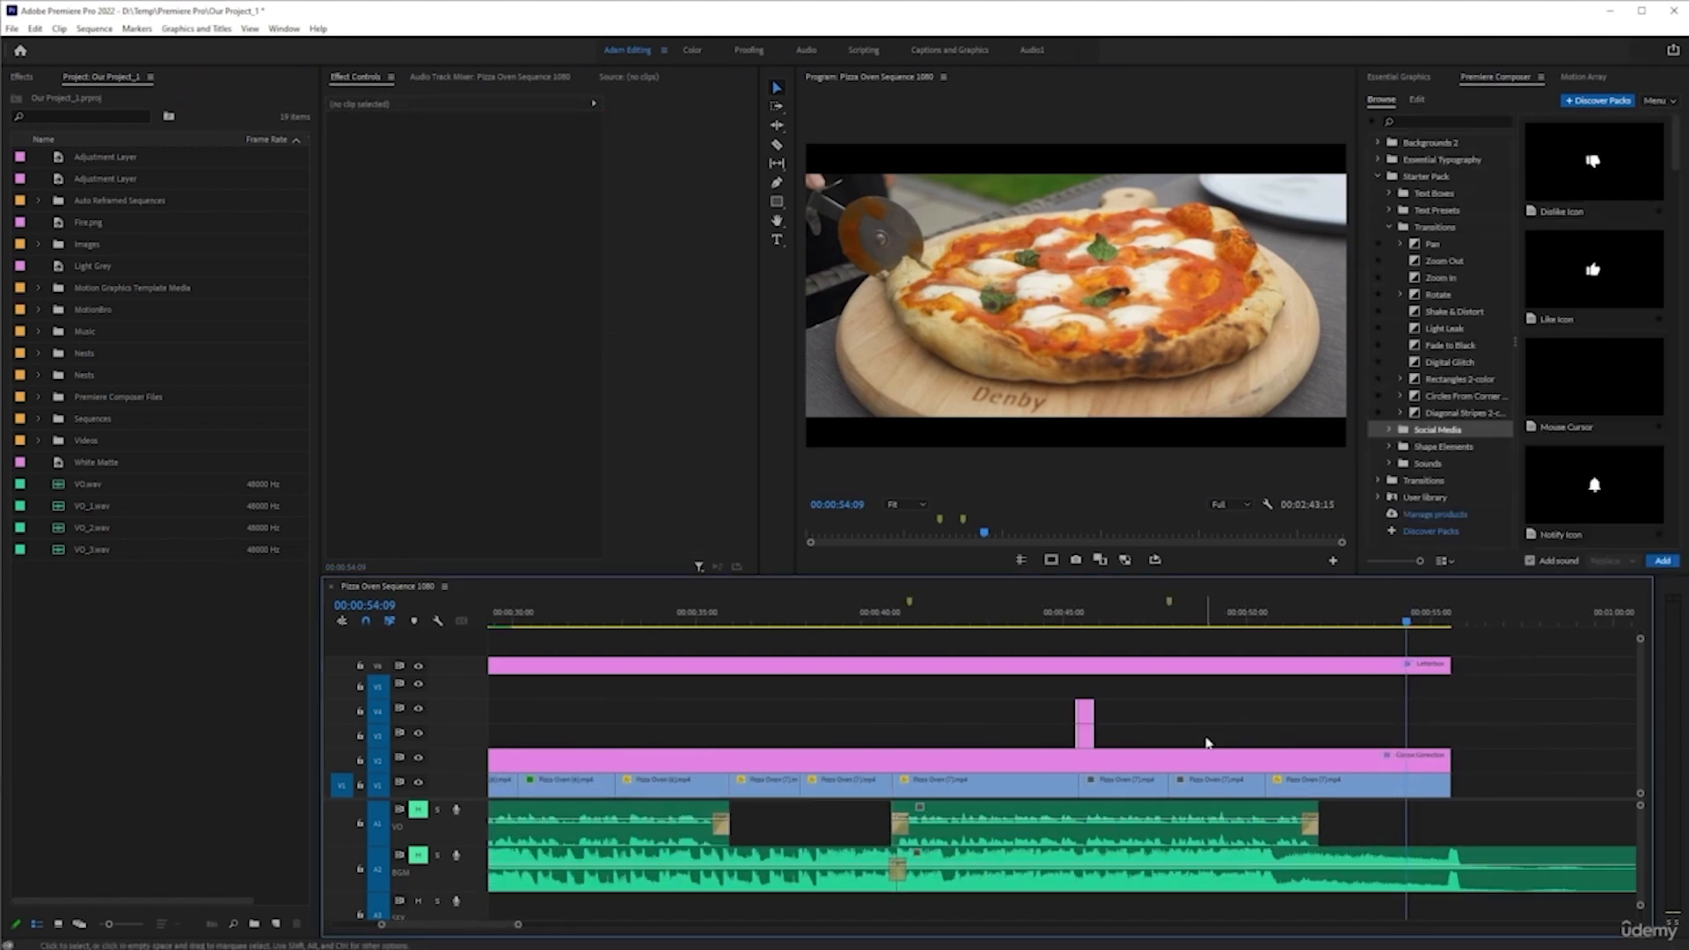
- Add the Notify variant of Youtube - Subscribe 7 with its sound at 00:00:54:09
{"action": "scroll", "coordinate": [1617, 431], "scroll_direction": "down", "scroll_amount": 1}
{"action": "scroll", "coordinate": [1616, 431], "scroll_direction": "down", "scroll_amount": 5}
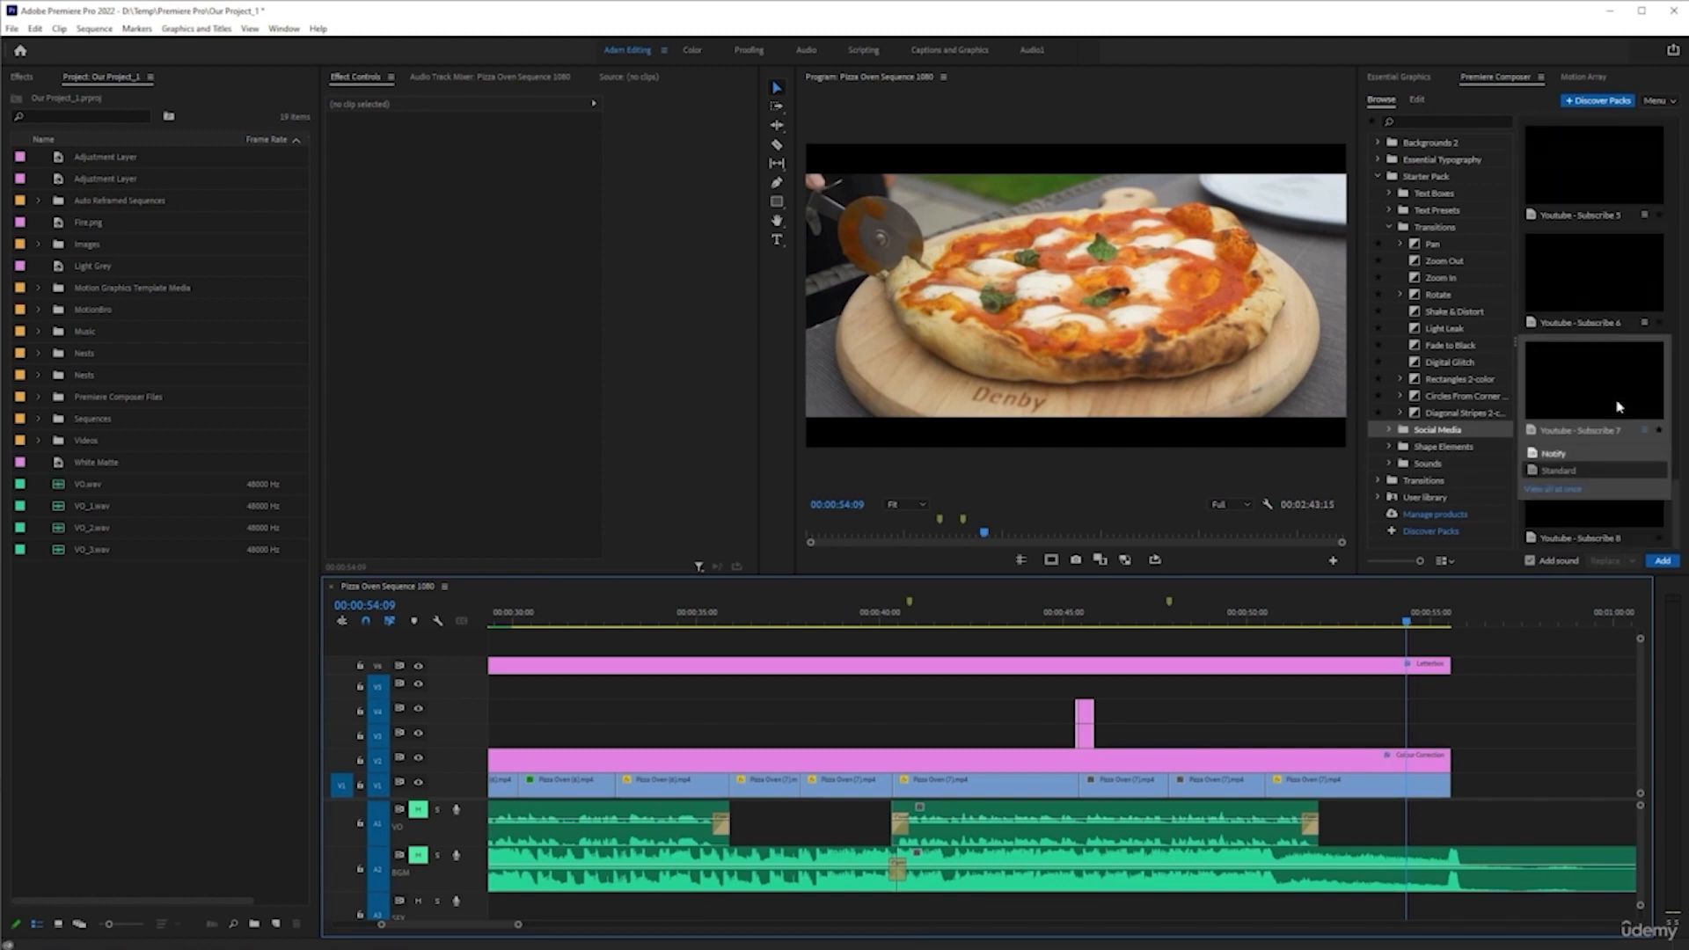
{"action": "left_click", "coordinate": [1608, 391]}
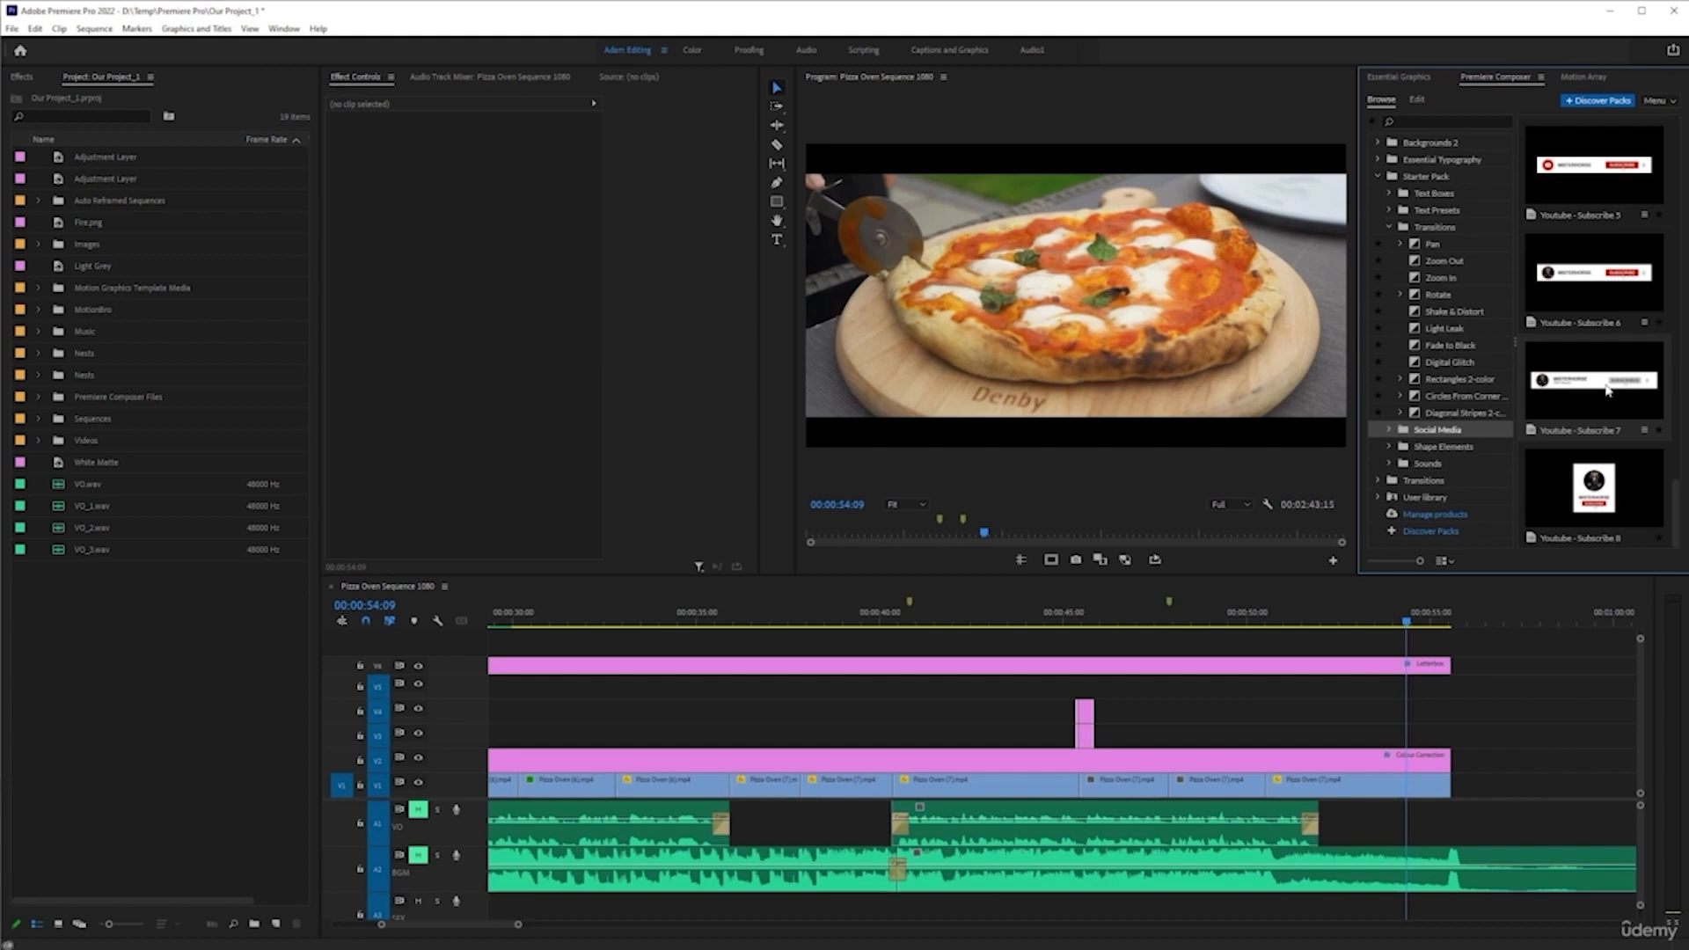
{"action": "left_click", "coordinate": [1562, 376]}
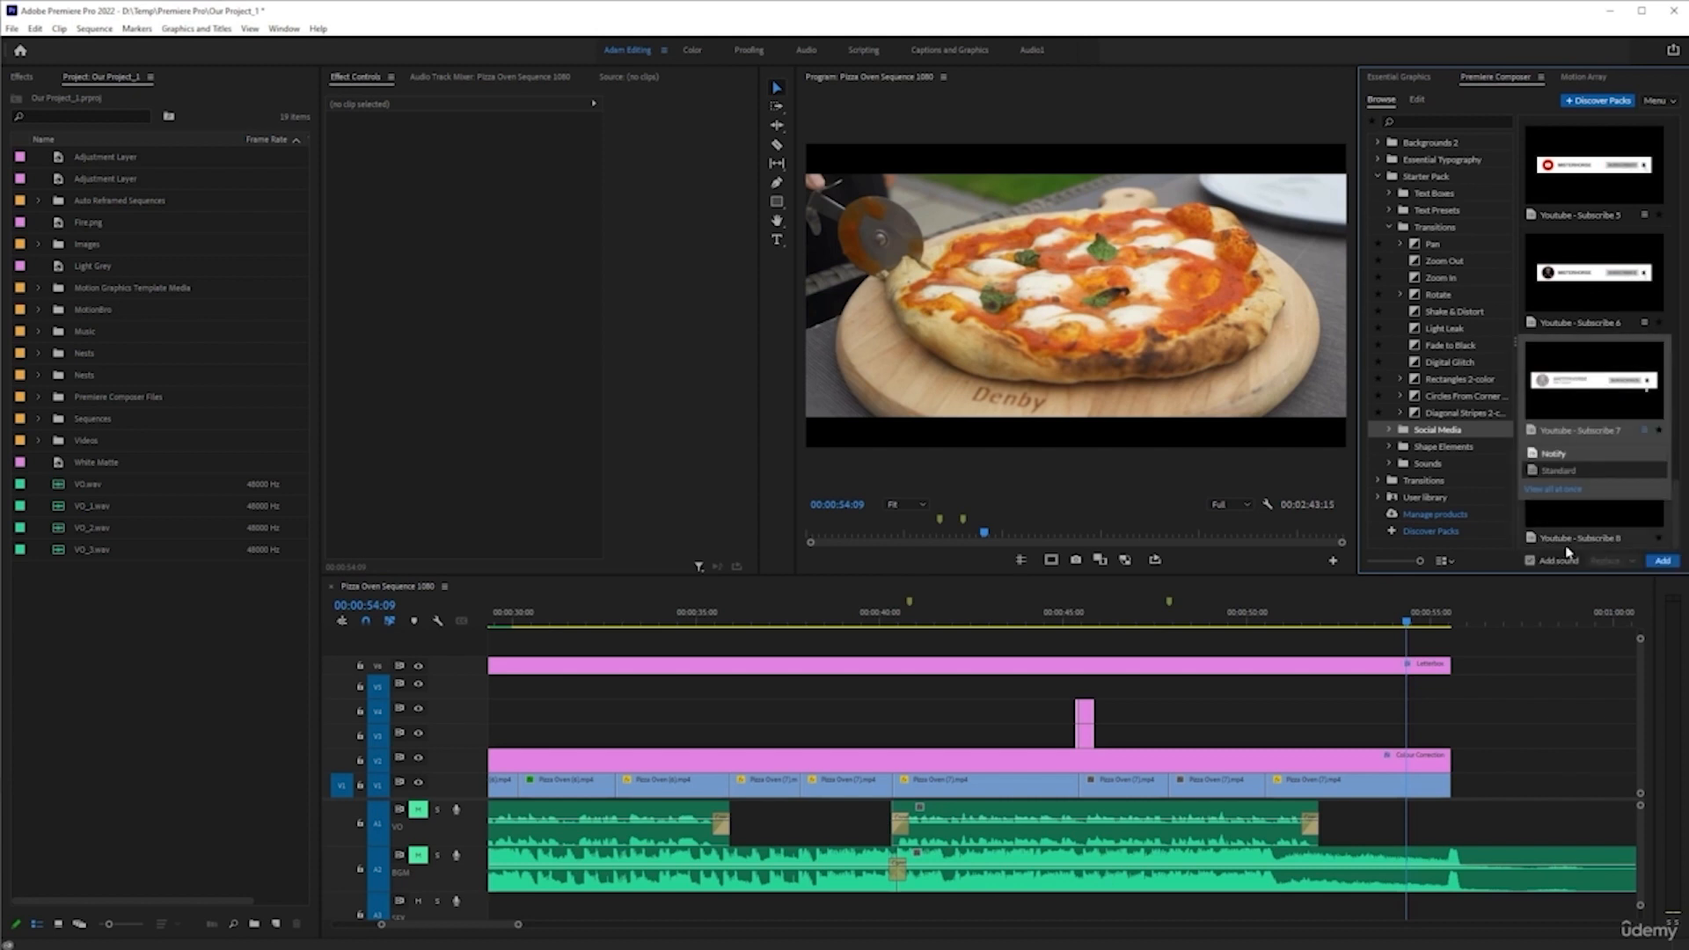
{"action": "left_click", "coordinate": [1658, 561]}
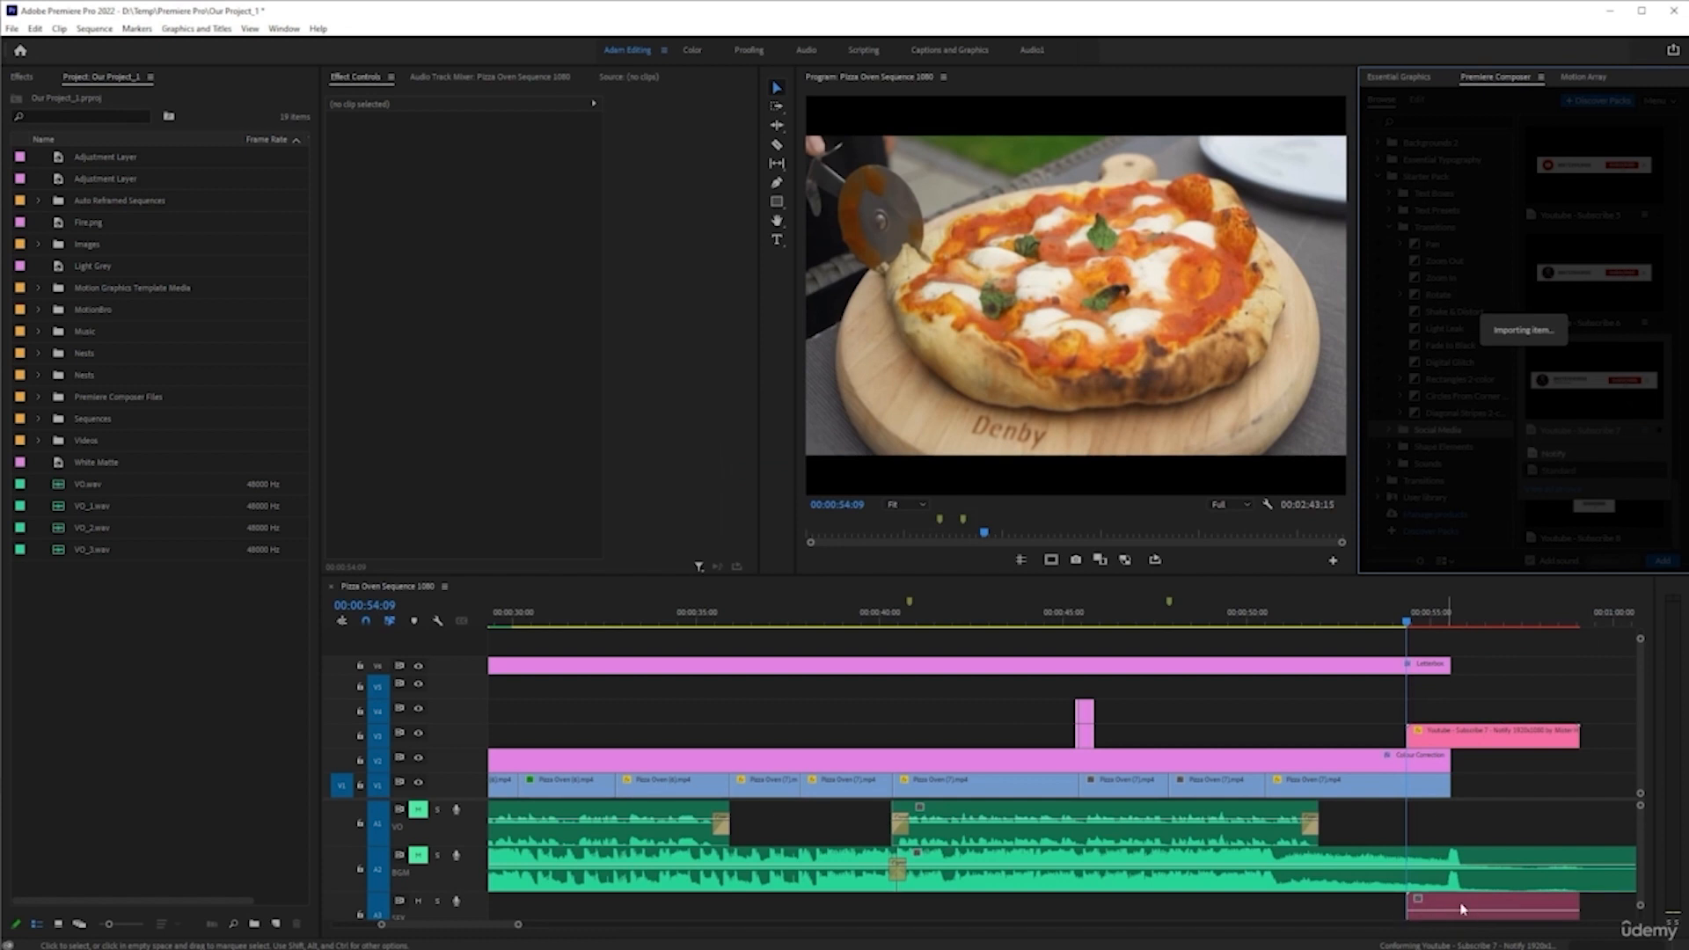
- Move the Youtube - Subscribe 7 clip and its audio earlier so they start at about 00:00:48:15
{"action": "left_click", "coordinate": [1423, 897]}
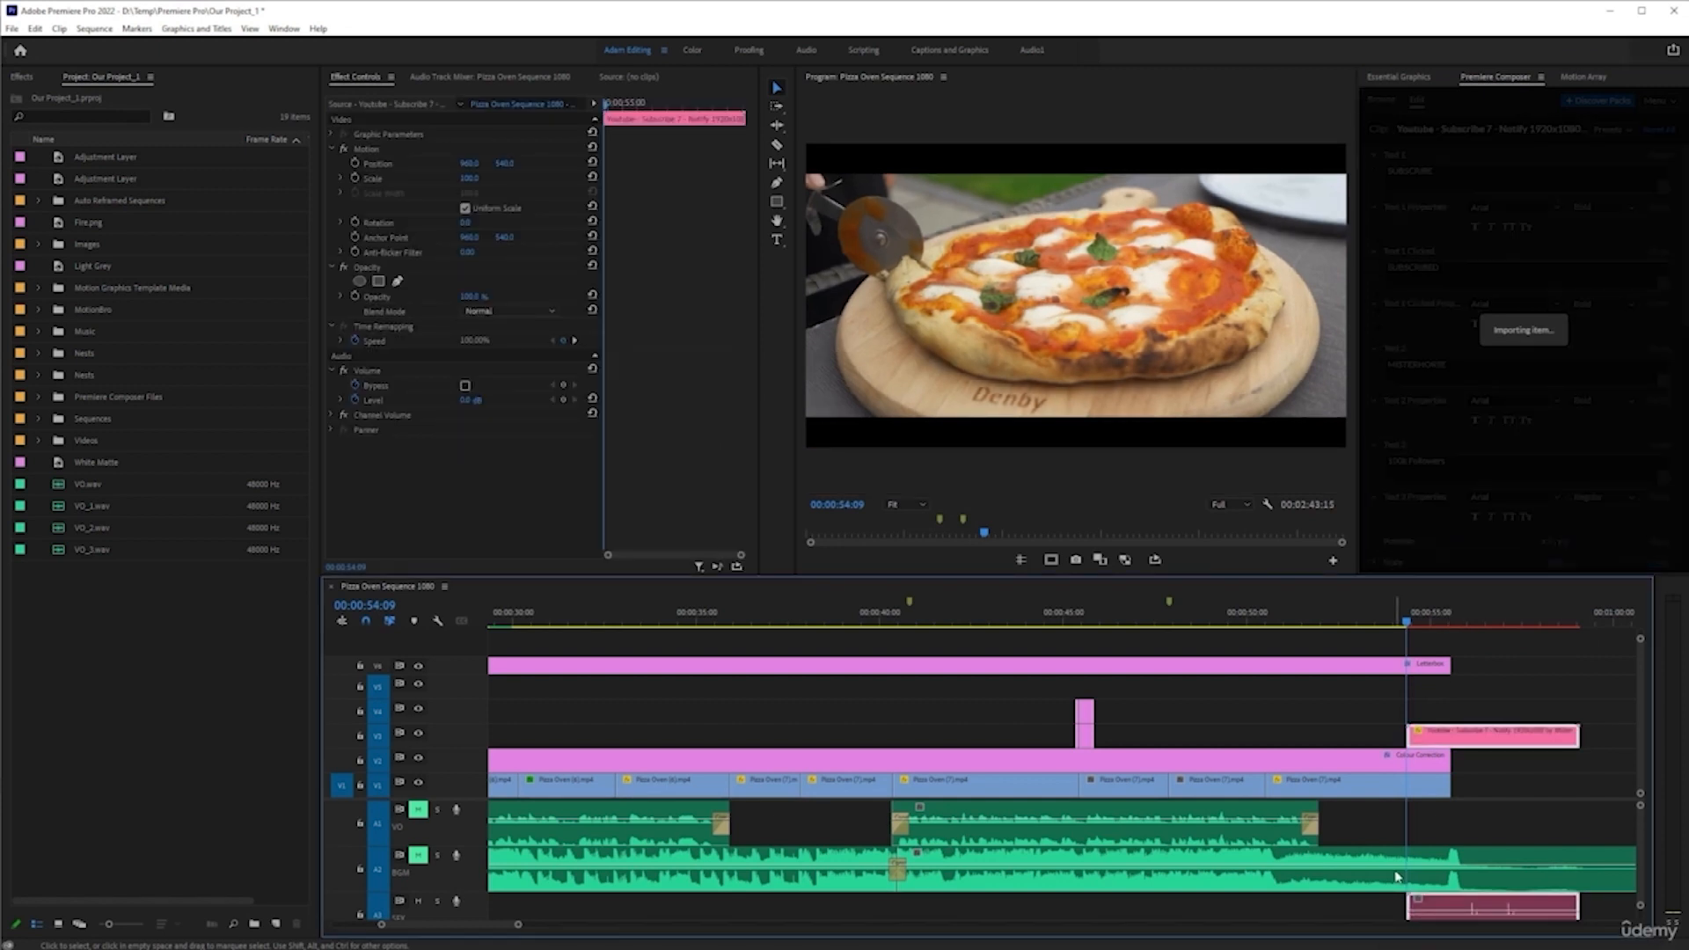
{"action": "key", "text": "minus"}
{"action": "key", "text": "minus"}
{"action": "key", "text": "minus"}
{"action": "left_click_drag", "start_coordinate": [1443, 752], "coordinate": [1289, 749]}
- Play the Youtube - Subscribe 7 animation with its sound from 00:00:48:07, and replay it from the start of the clip
{"action": "left_click", "coordinate": [1232, 619]}
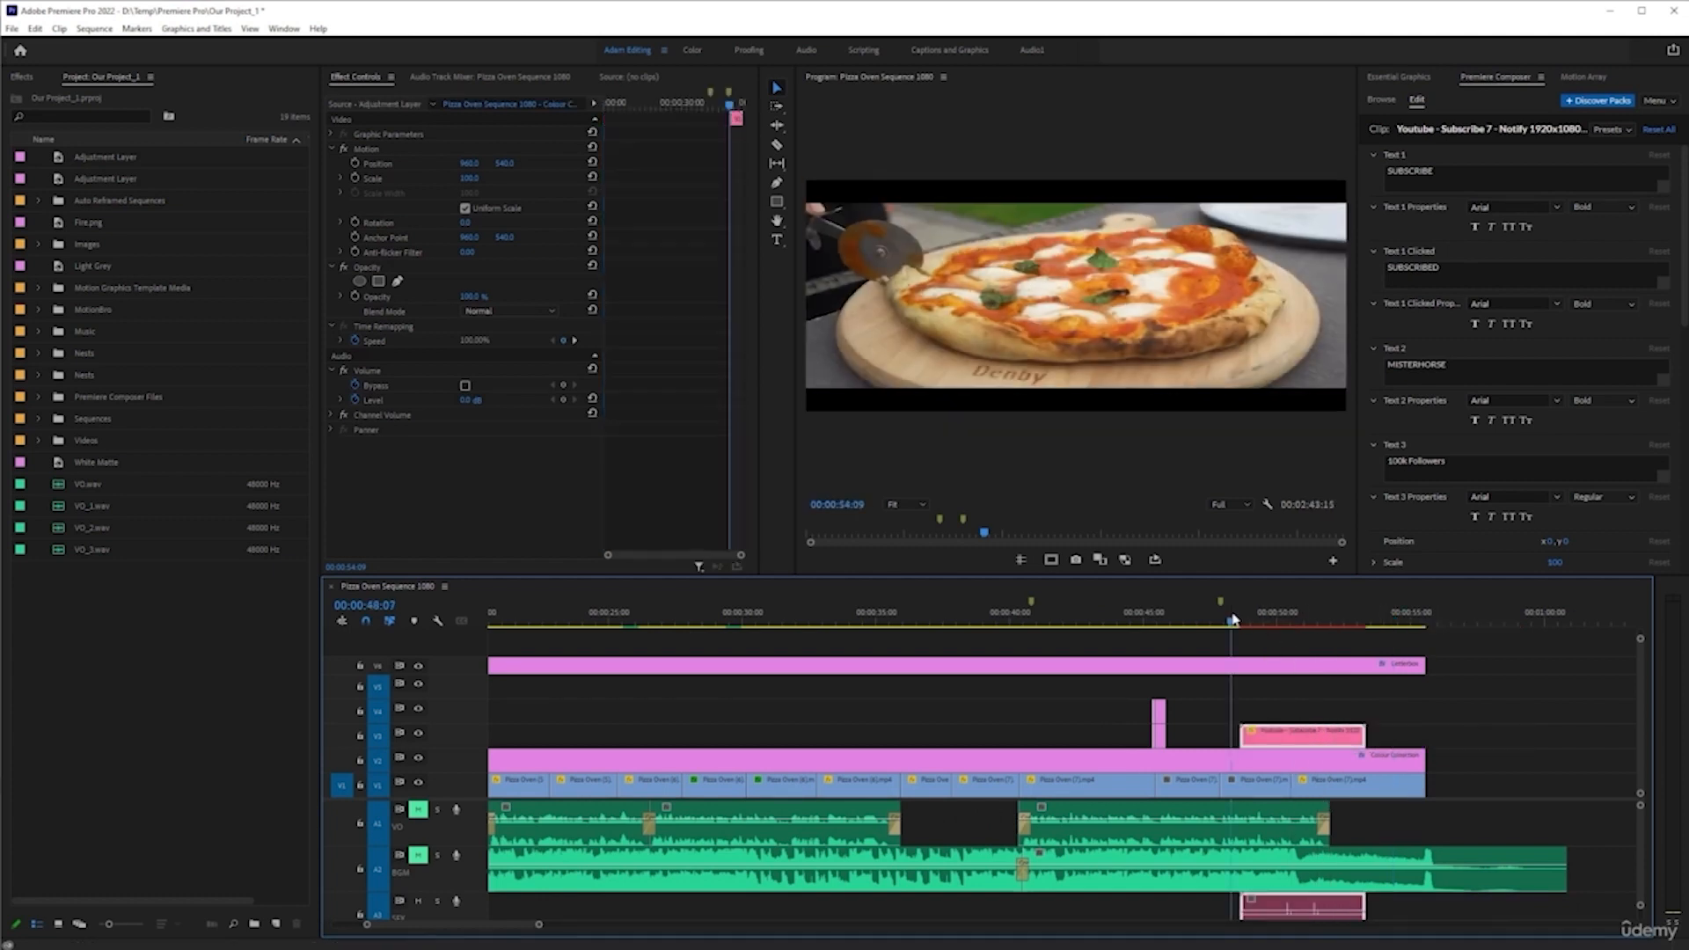
{"action": "scroll", "coordinate": [1275, 836], "scroll_direction": "up", "scroll_amount": 3}
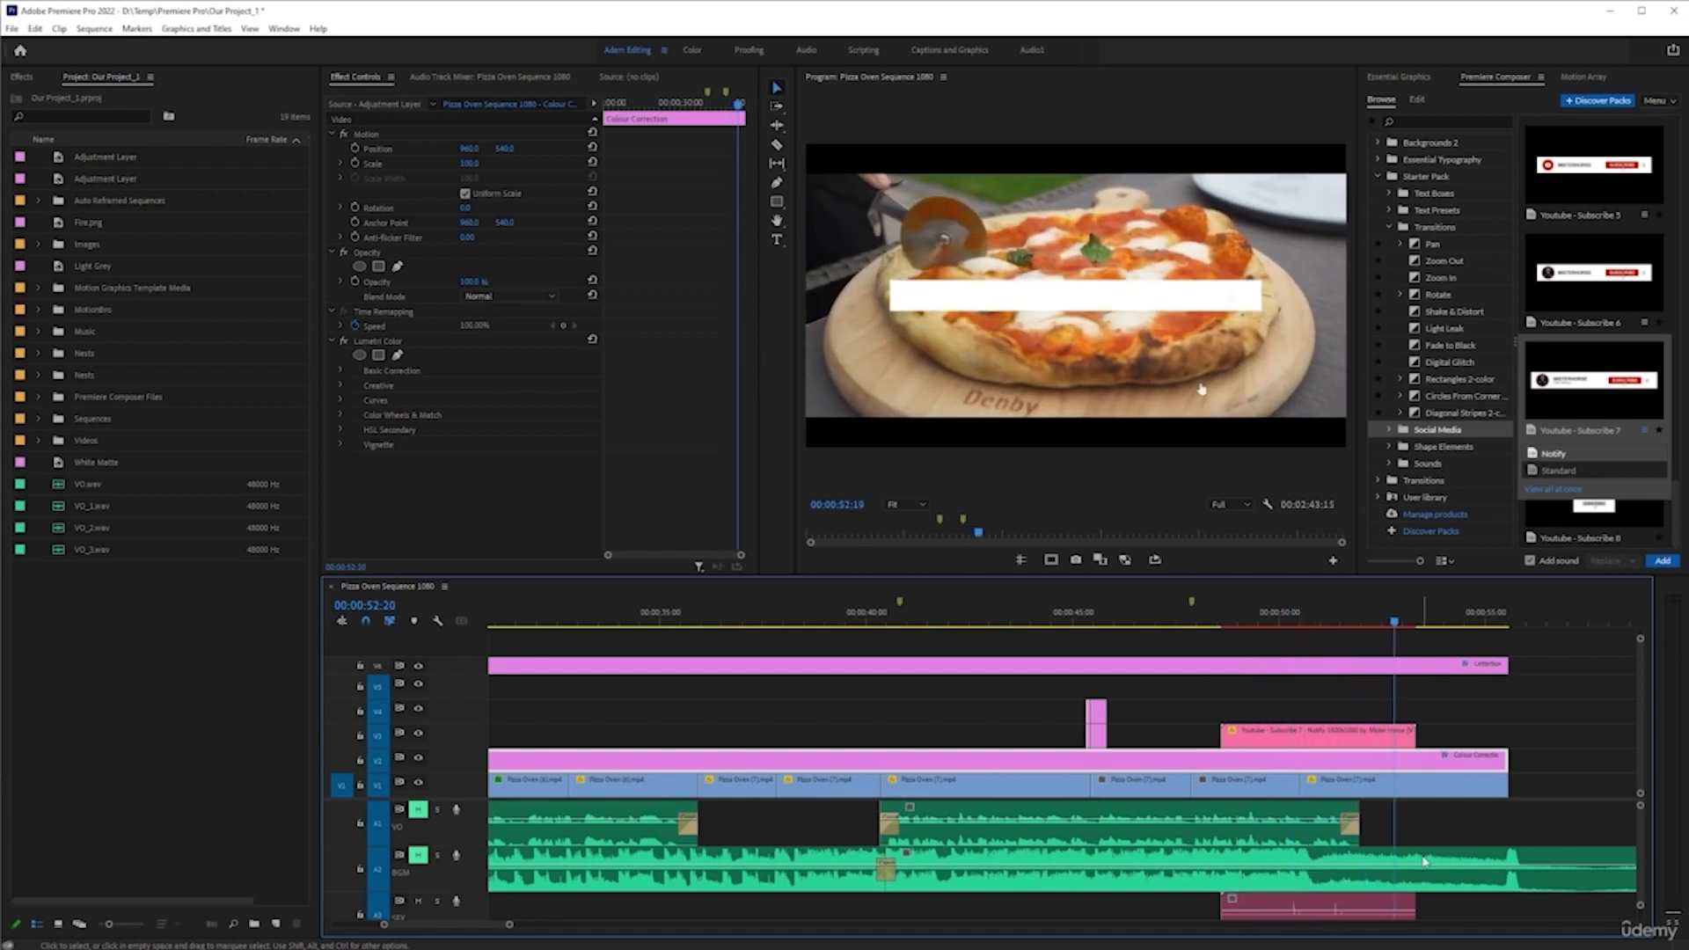
{"action": "left_click", "coordinate": [1224, 620]}
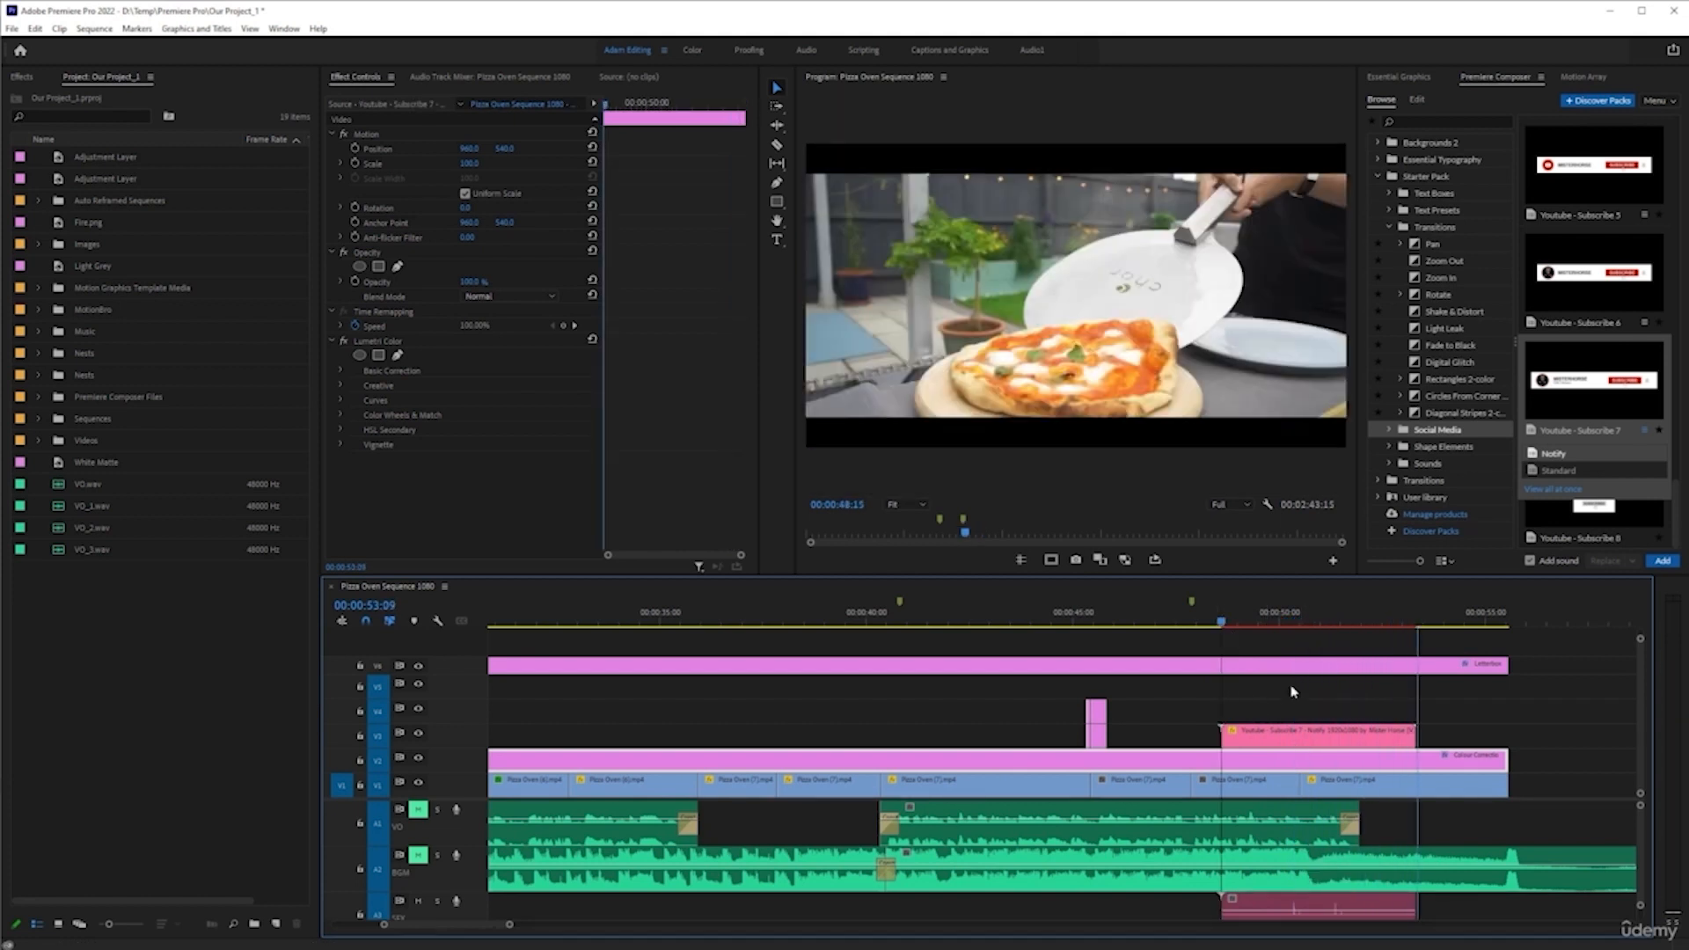
{"action": "left_click", "coordinate": [1290, 732]}
{"action": "scroll", "coordinate": [1289, 725], "scroll_direction": "up", "scroll_amount": 3}
{"action": "key", "text": "space"}
{"action": "scroll", "coordinate": [1274, 737], "scroll_direction": "down", "scroll_amount": 4}
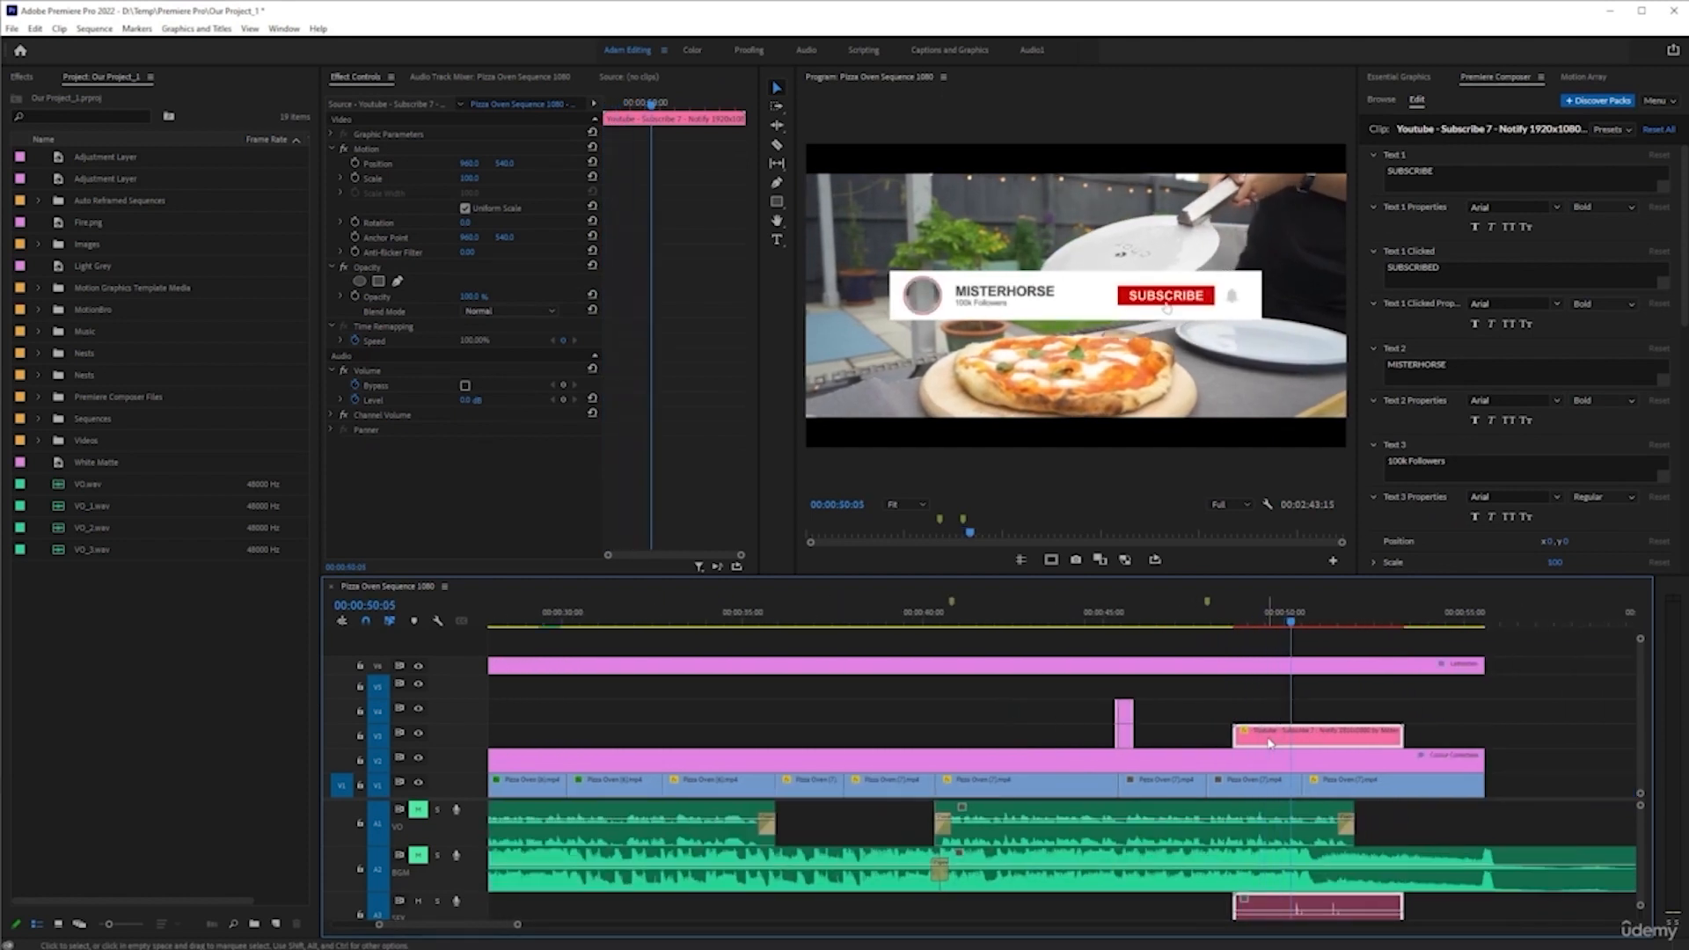
{"action": "key", "text": "space"}
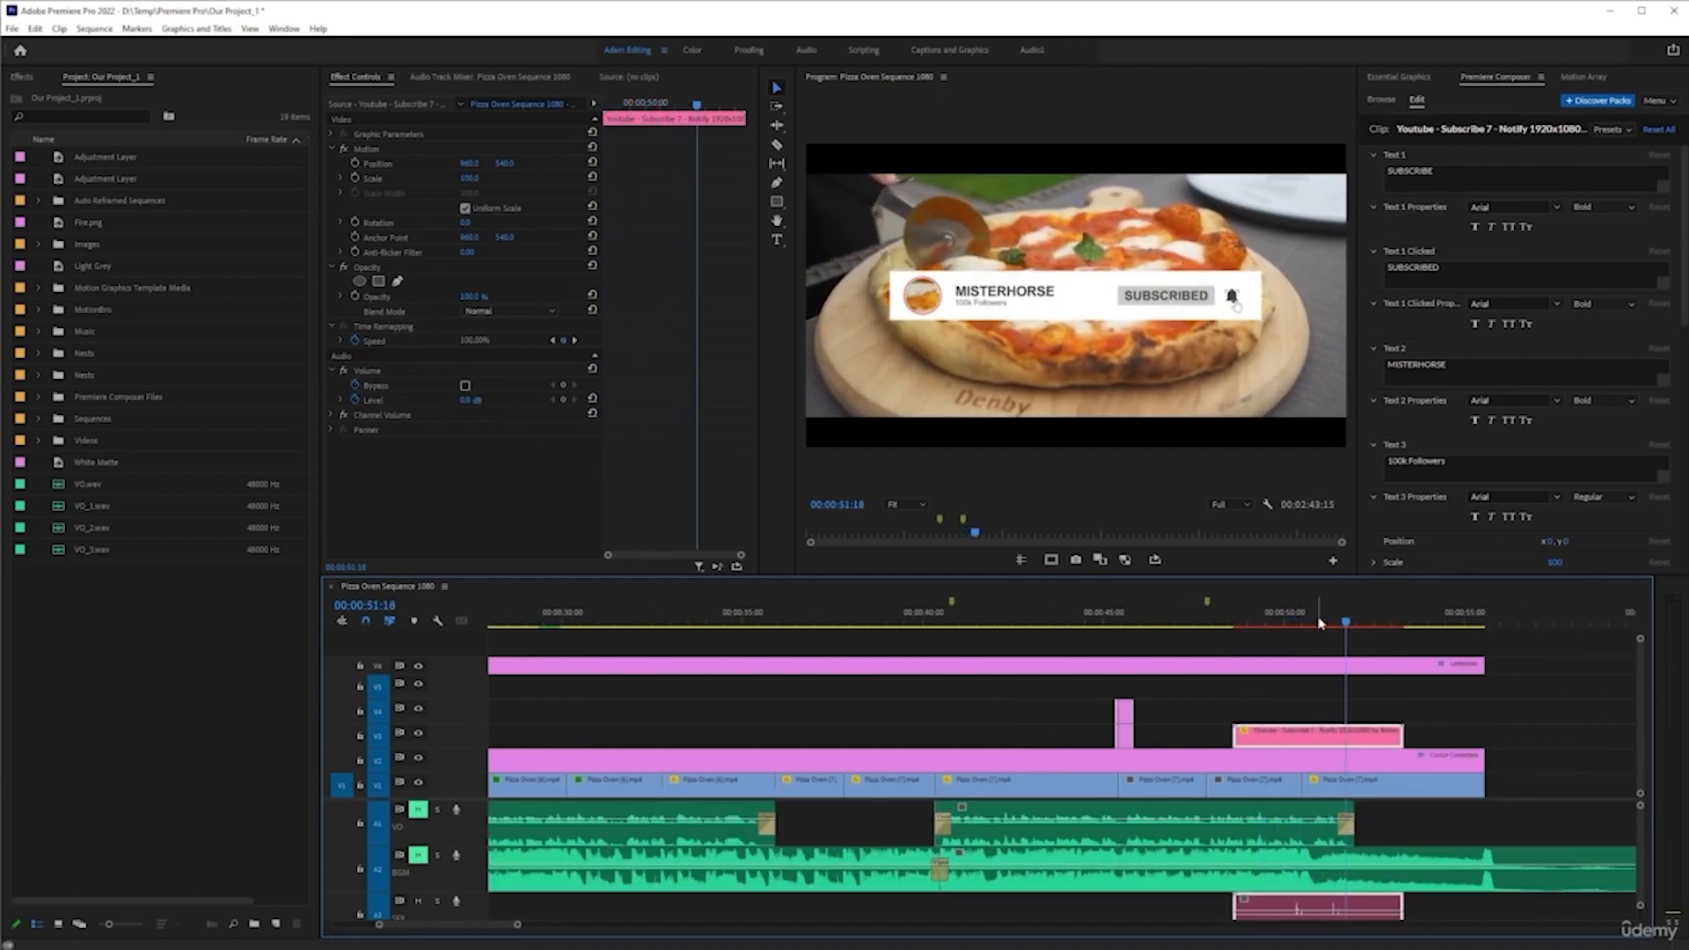
- Place the playhead at 00:00:50:23 within the subscribe animation and save the project
{"action": "left_click", "coordinate": [1316, 620]}
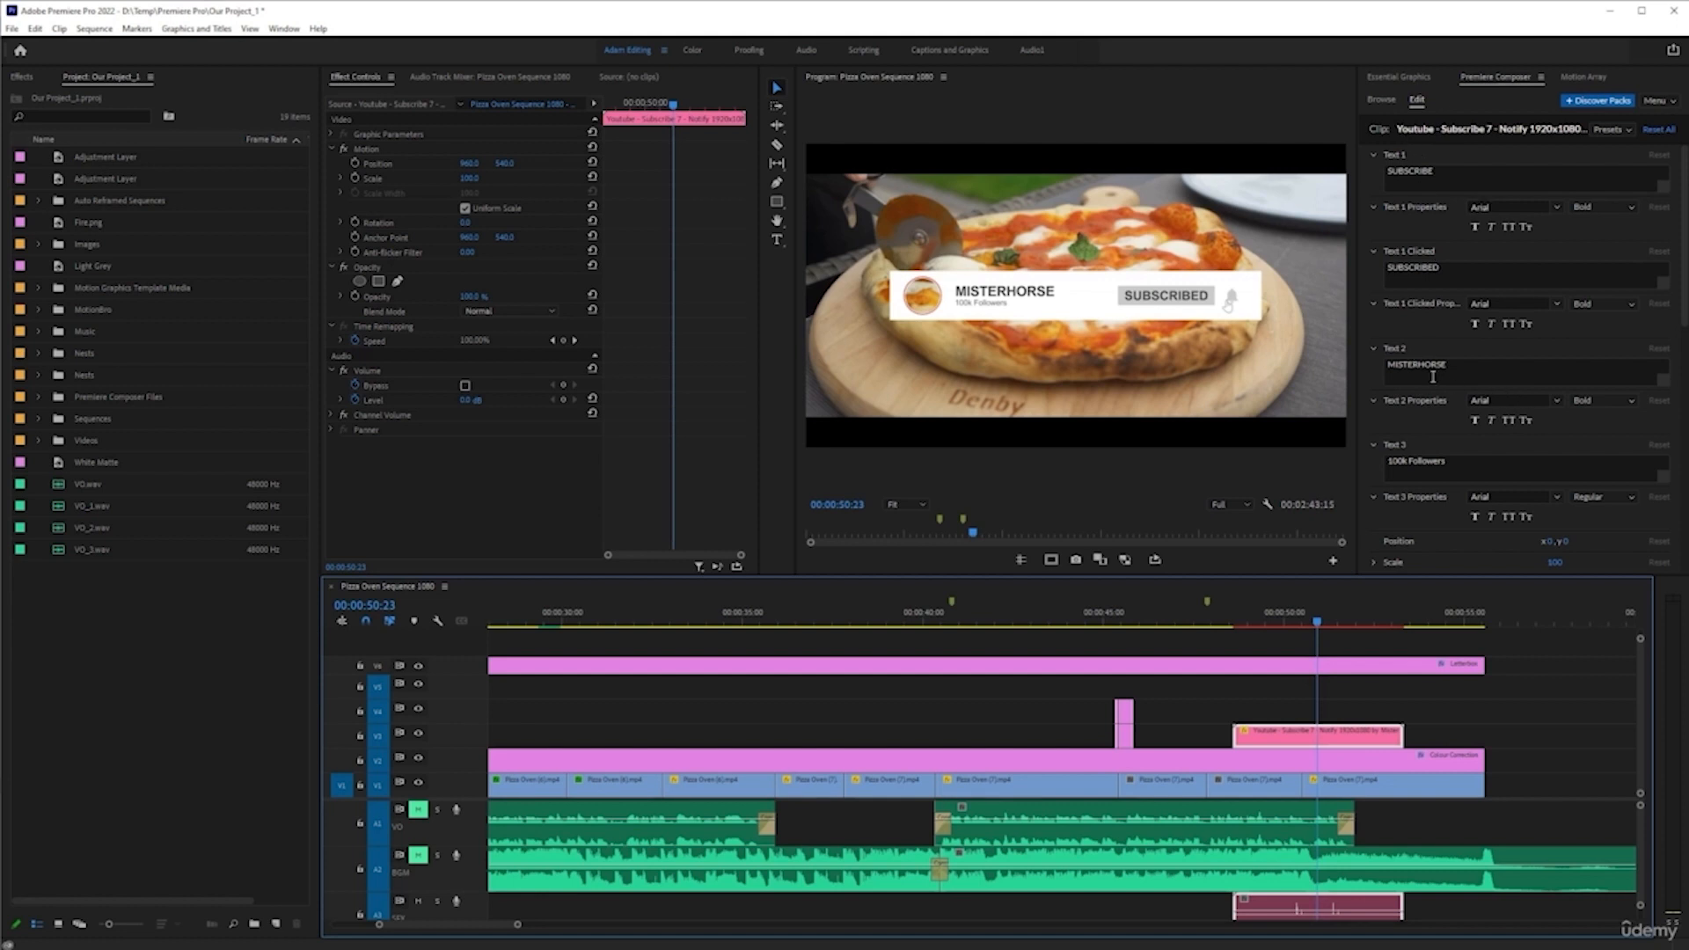
{"action": "left_click", "coordinate": [1477, 369]}
{"action": "key", "text": "ctrl+s"}
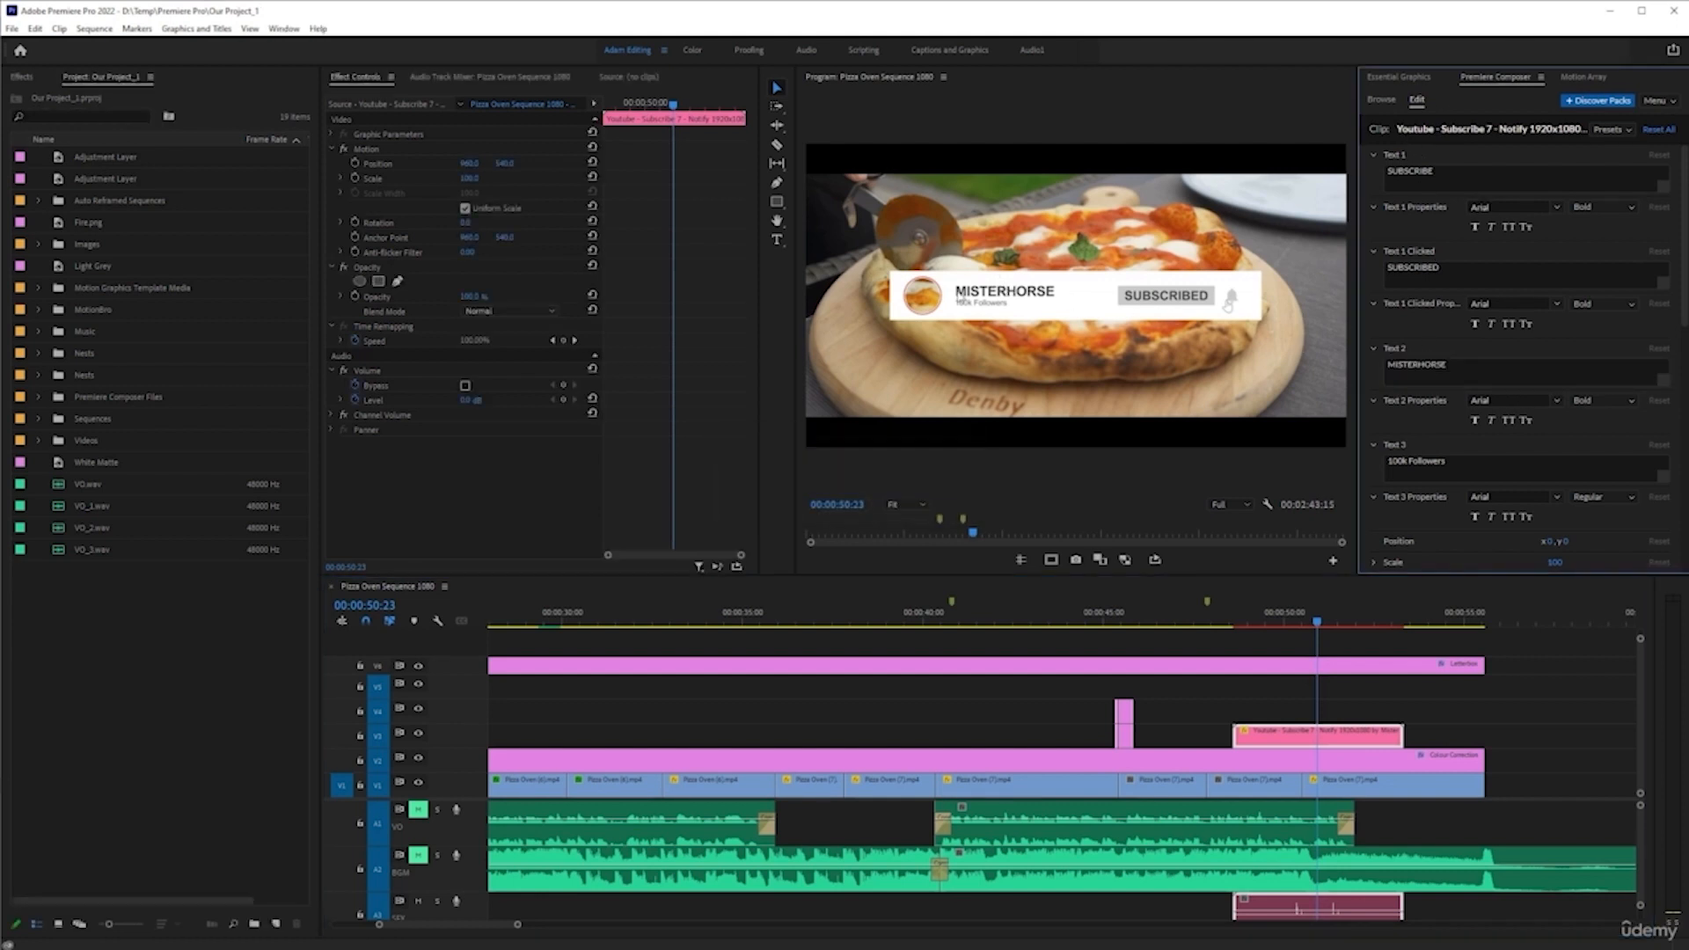
- Change Text 2 of the subscribe animation to "My channel" and set it in all caps
{"action": "double_click", "coordinate": [1398, 361]}
{"action": "type", "text": "My channel"}
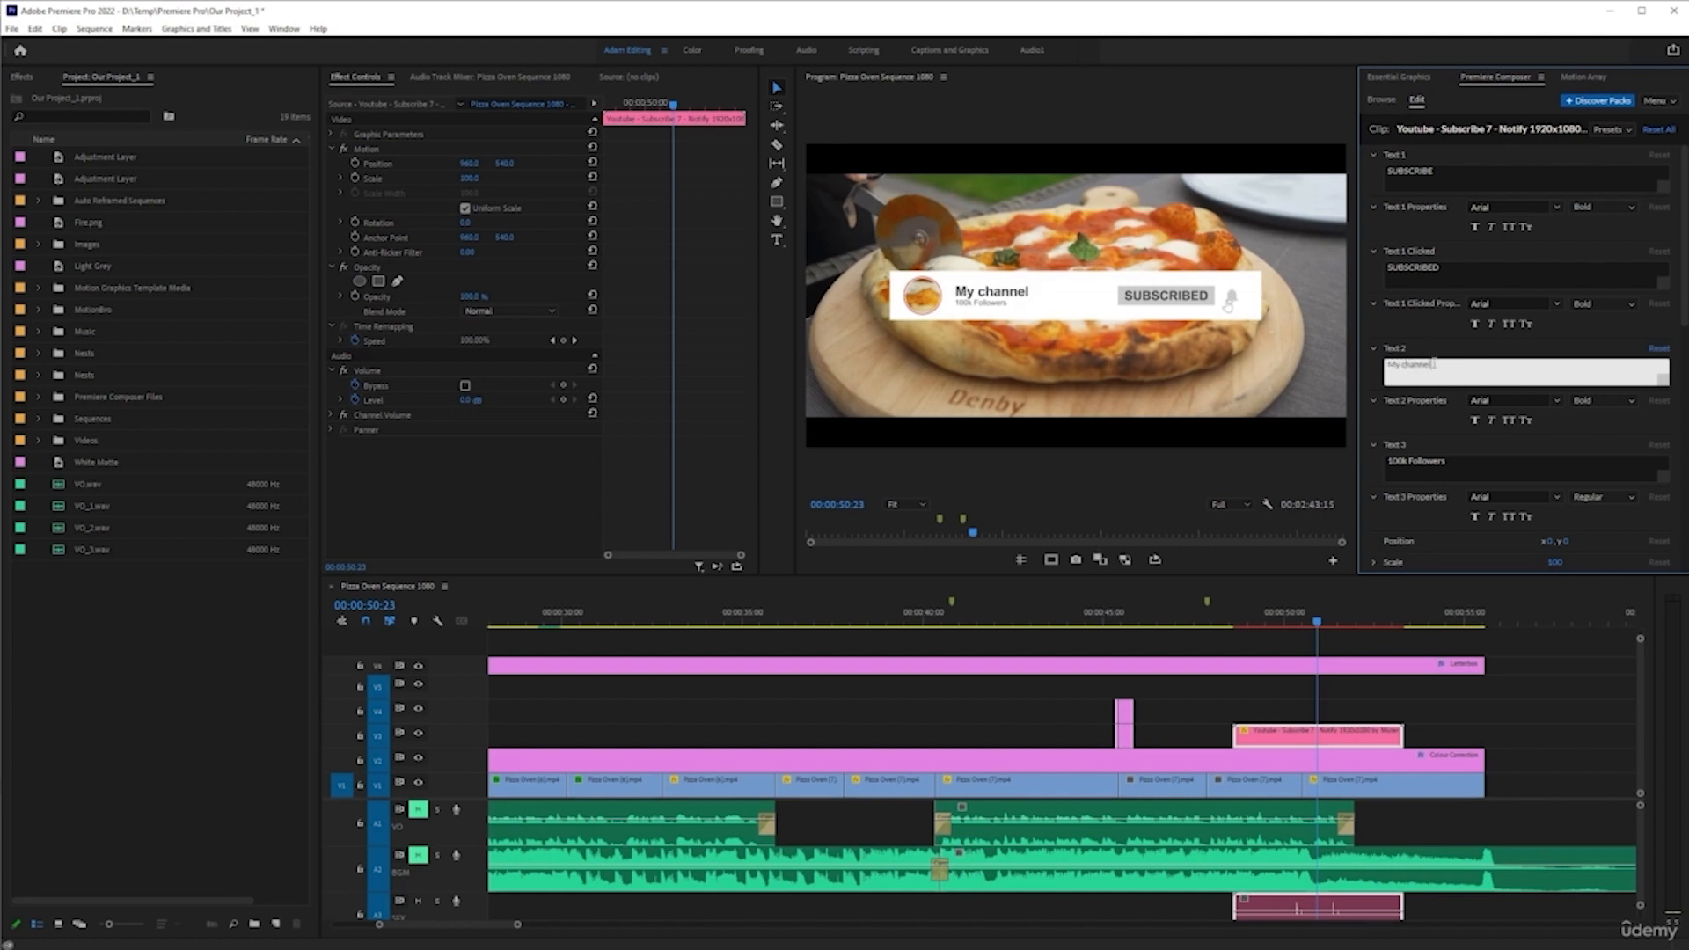
{"action": "left_click", "coordinate": [1508, 420]}
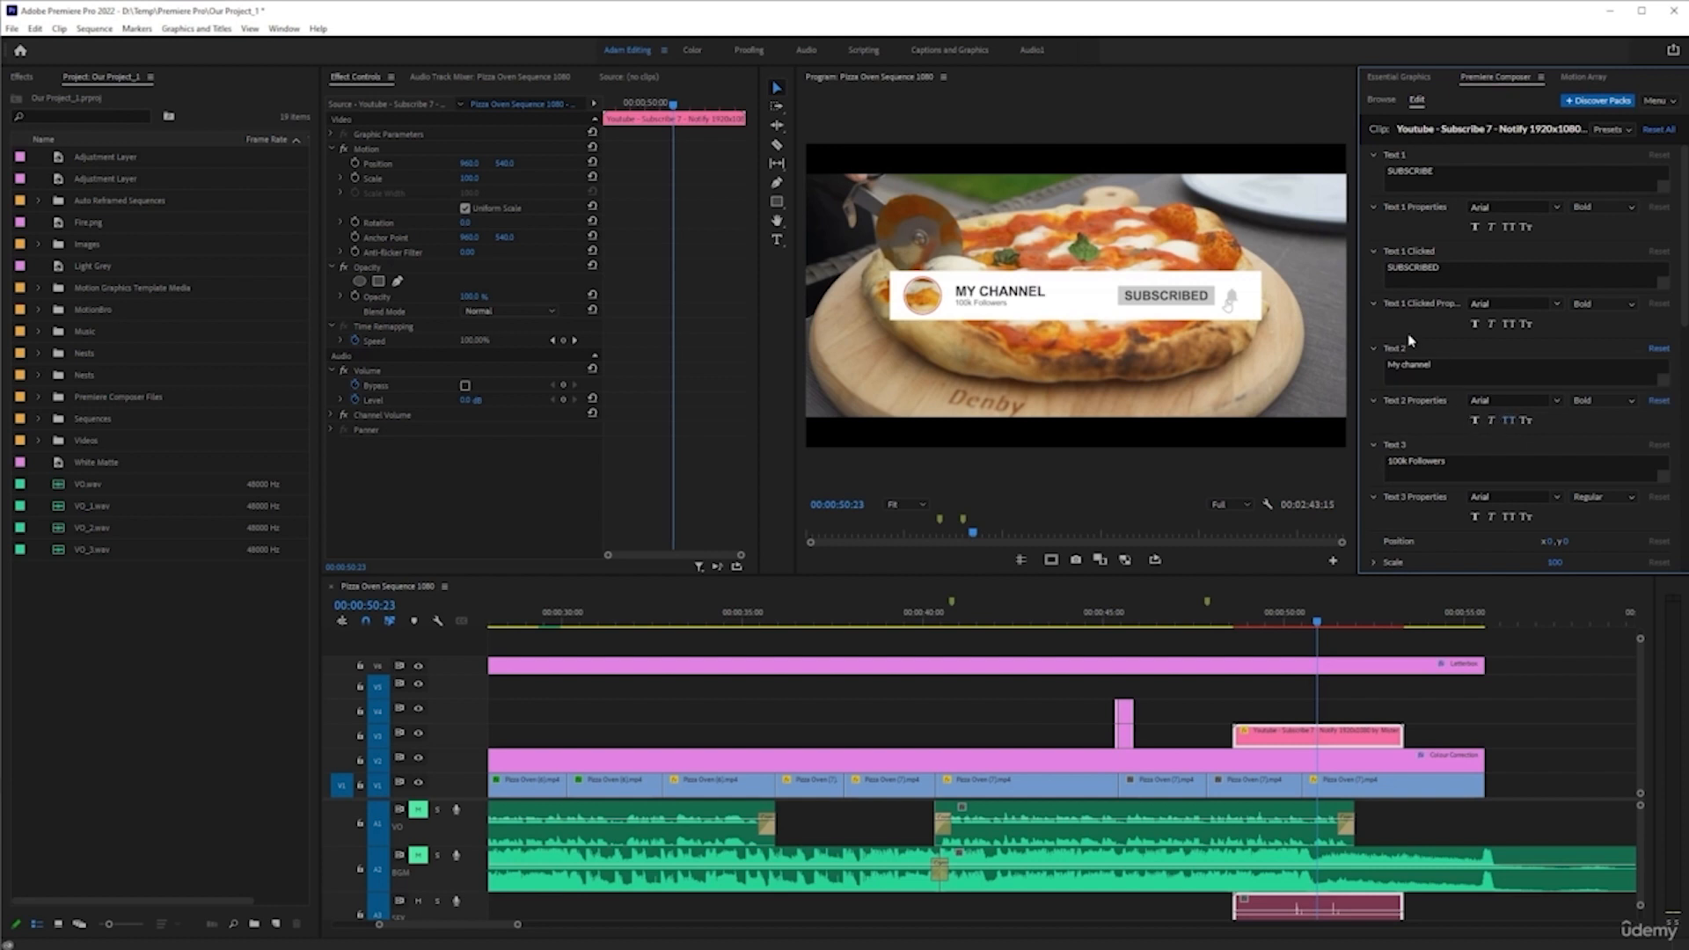
- Change Text 3 to "1M Subscribers" and play the subscribe animation from 00:00:49:19
{"action": "left_click", "coordinate": [1409, 458]}
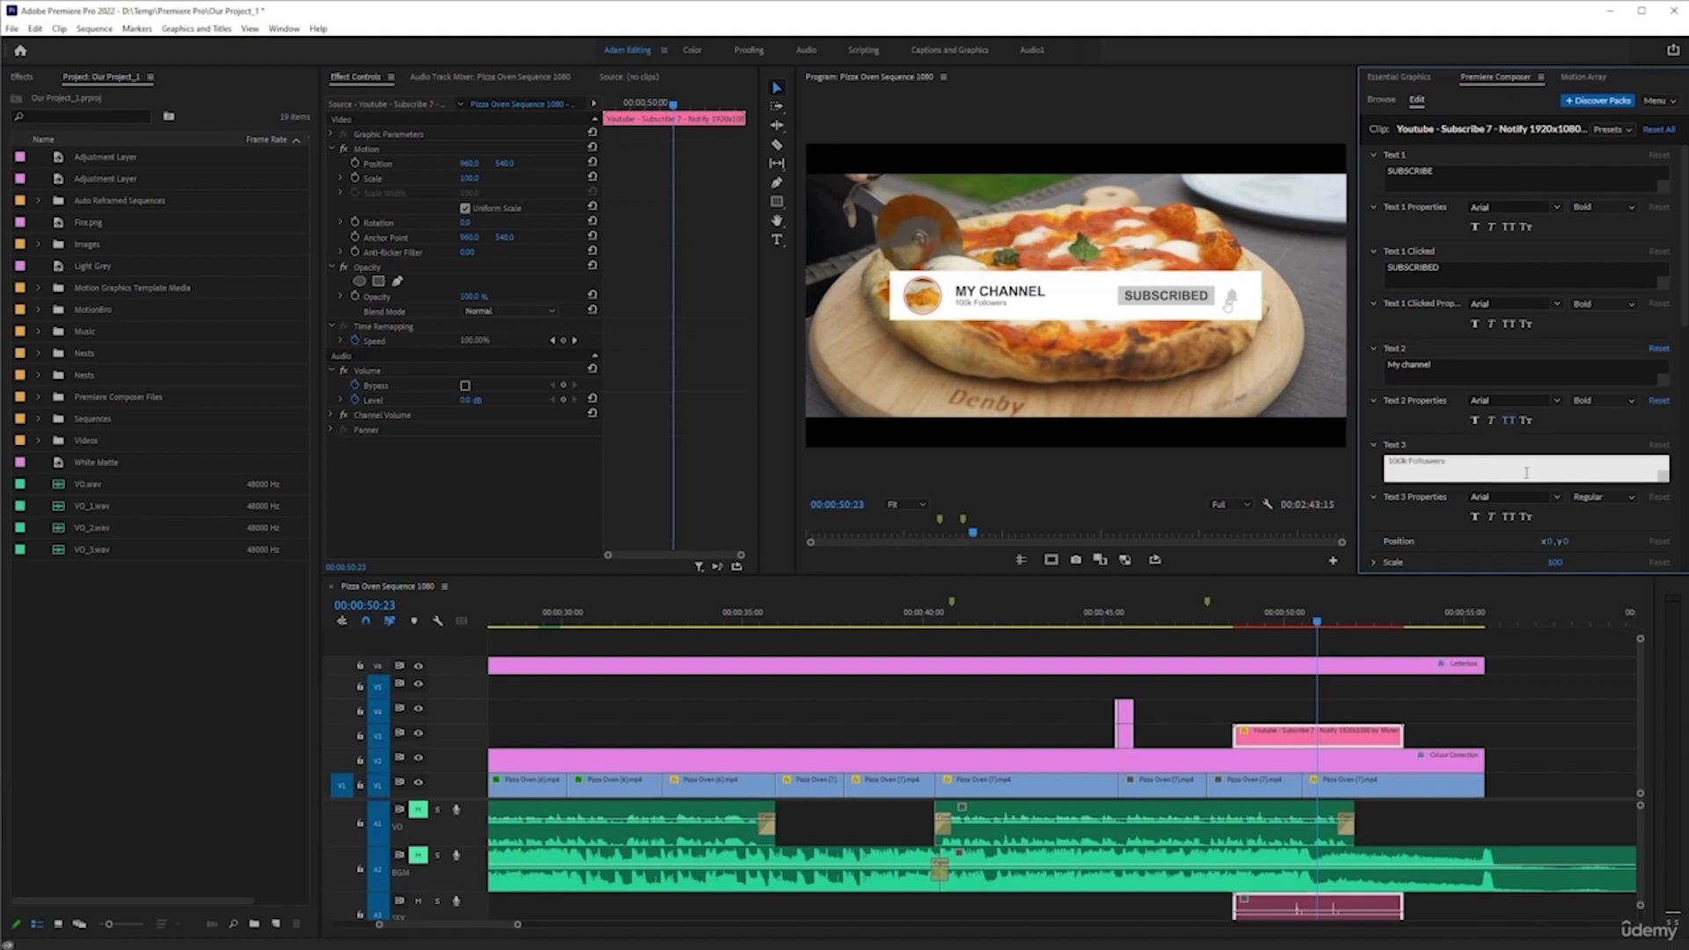
{"action": "key", "text": "BackSpace"}
{"action": "key", "text": "BackSpace"}
{"action": "key", "text": "shift+End"}
{"action": "type", "text": "Subs"}
{"action": "left_click", "coordinate": [1435, 445]}
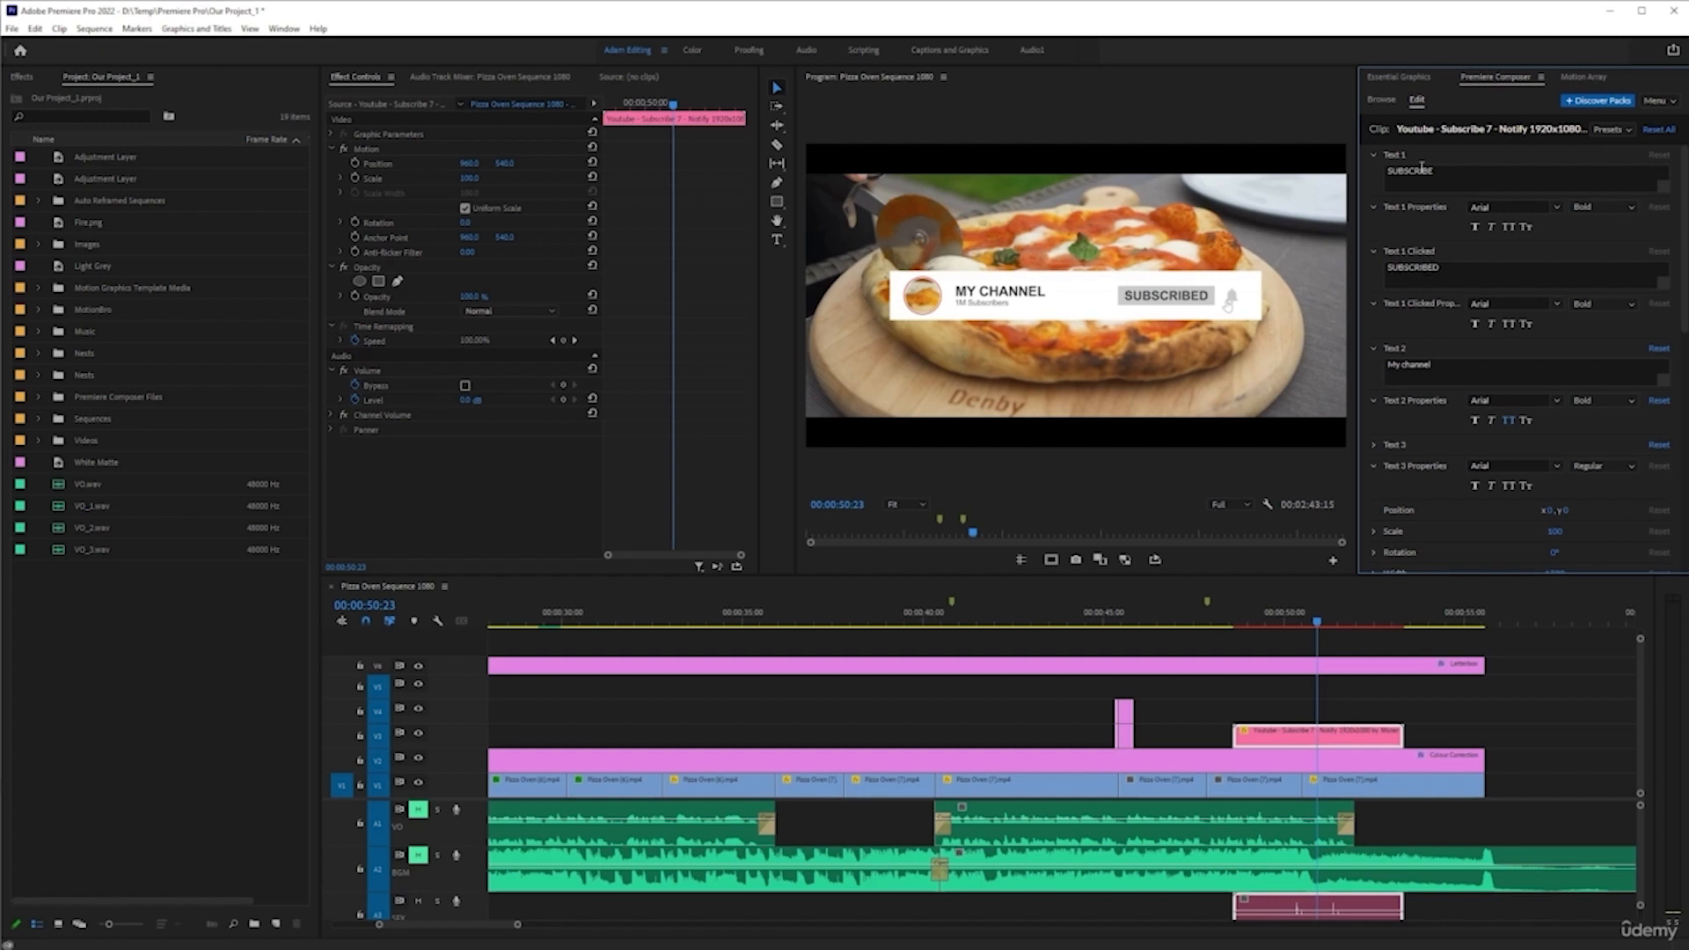
{"action": "left_click", "coordinate": [1275, 615]}
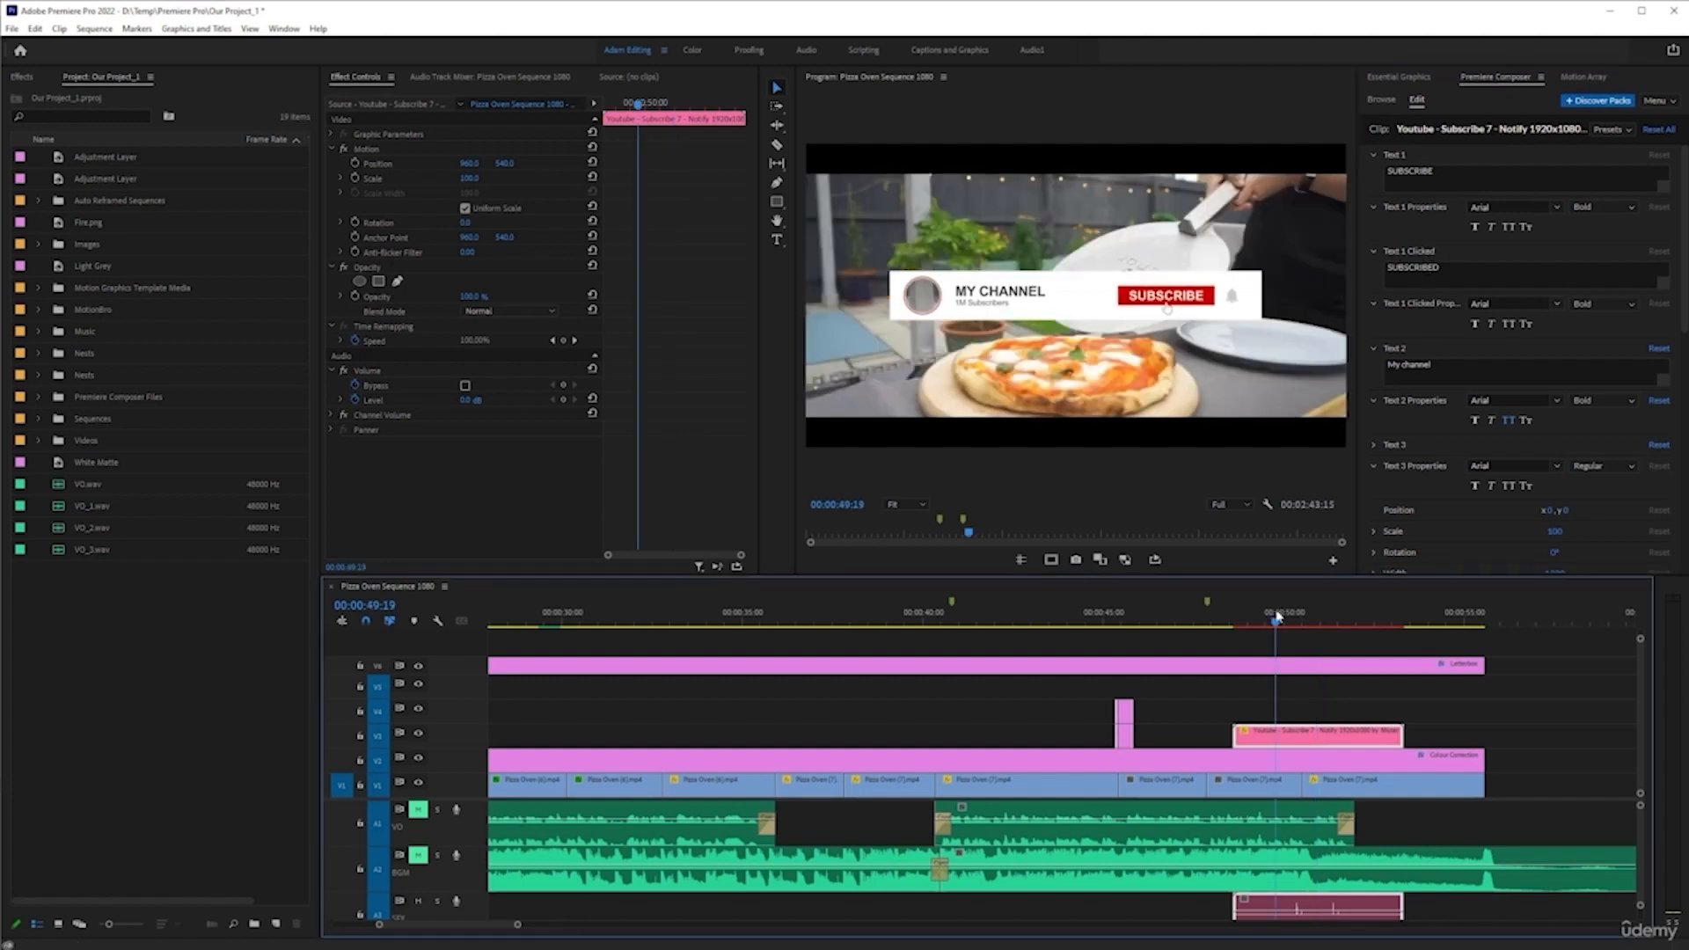
{"action": "key", "text": "space"}
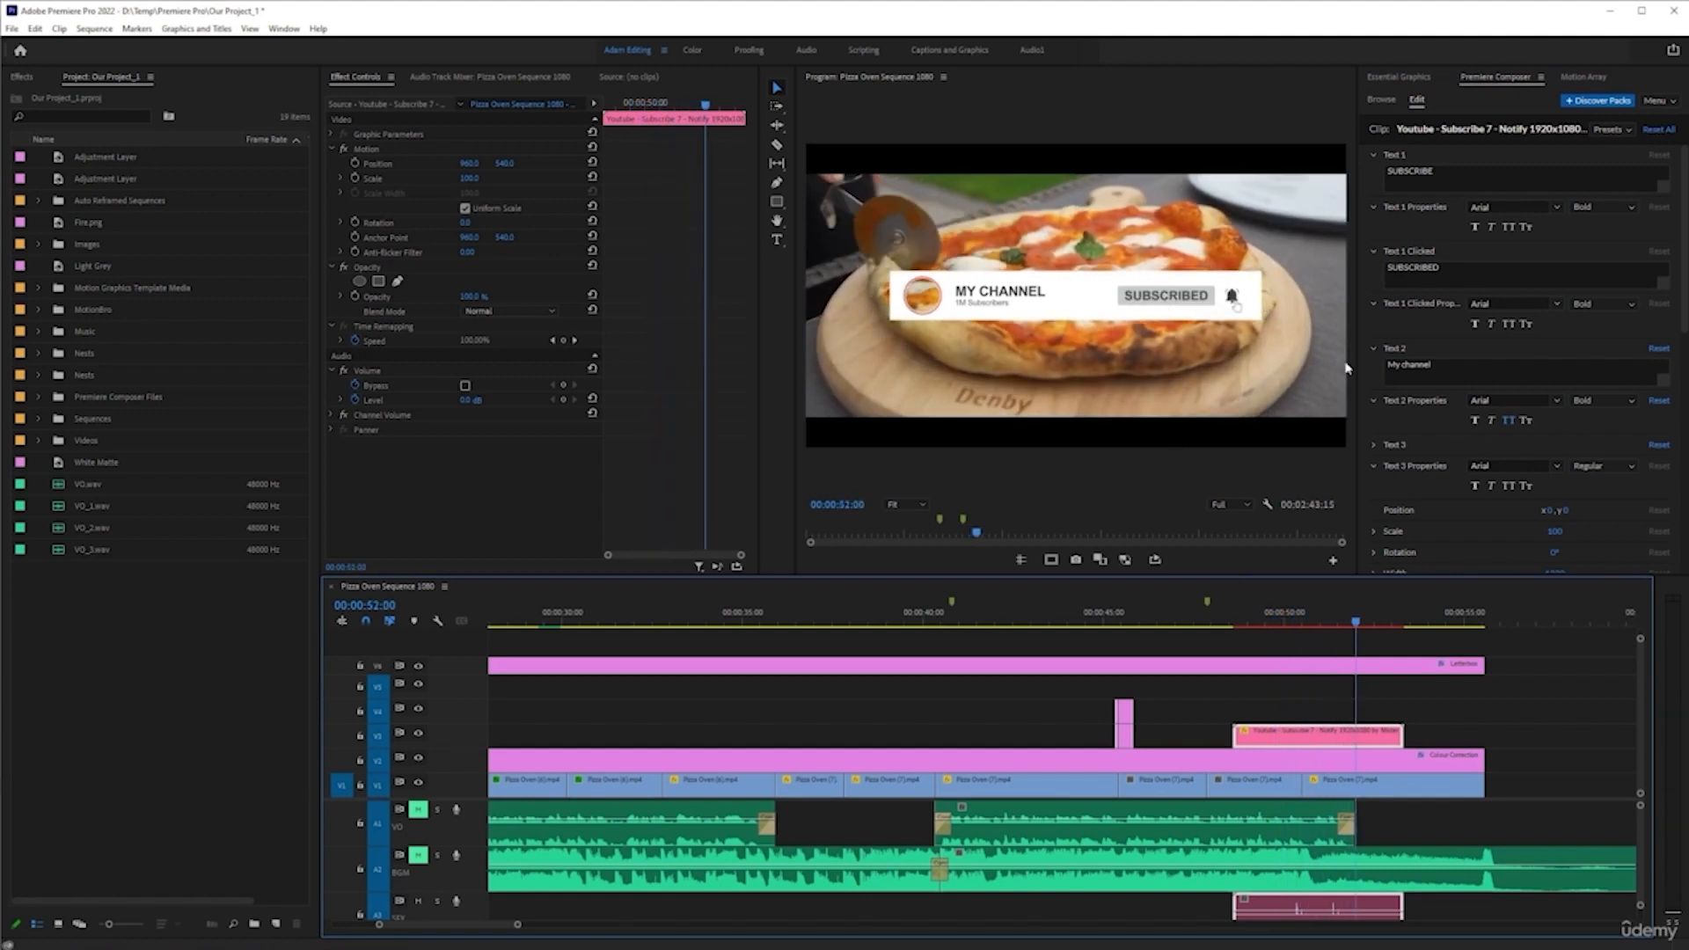
- Set the subscribe animation's background round corners to 24 and expand its button settings
{"action": "scroll", "coordinate": [1390, 350], "scroll_direction": "down", "scroll_amount": 10}
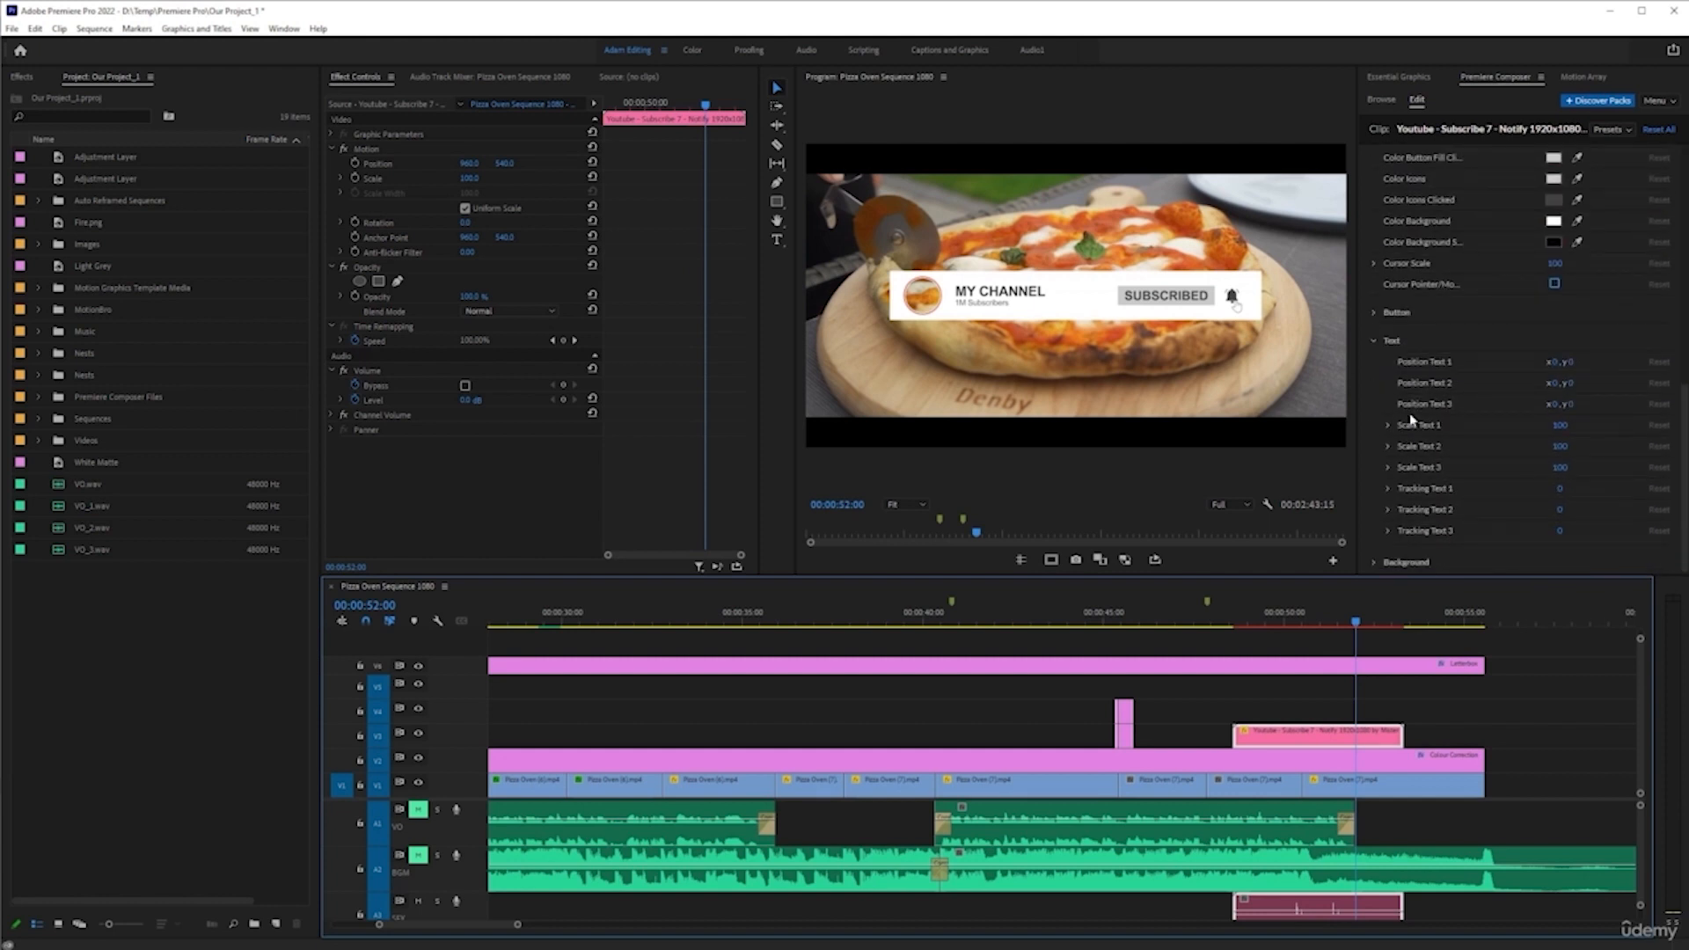
{"action": "left_click", "coordinate": [1371, 560]}
{"action": "scroll", "coordinate": [1413, 488], "scroll_direction": "down", "scroll_amount": 3}
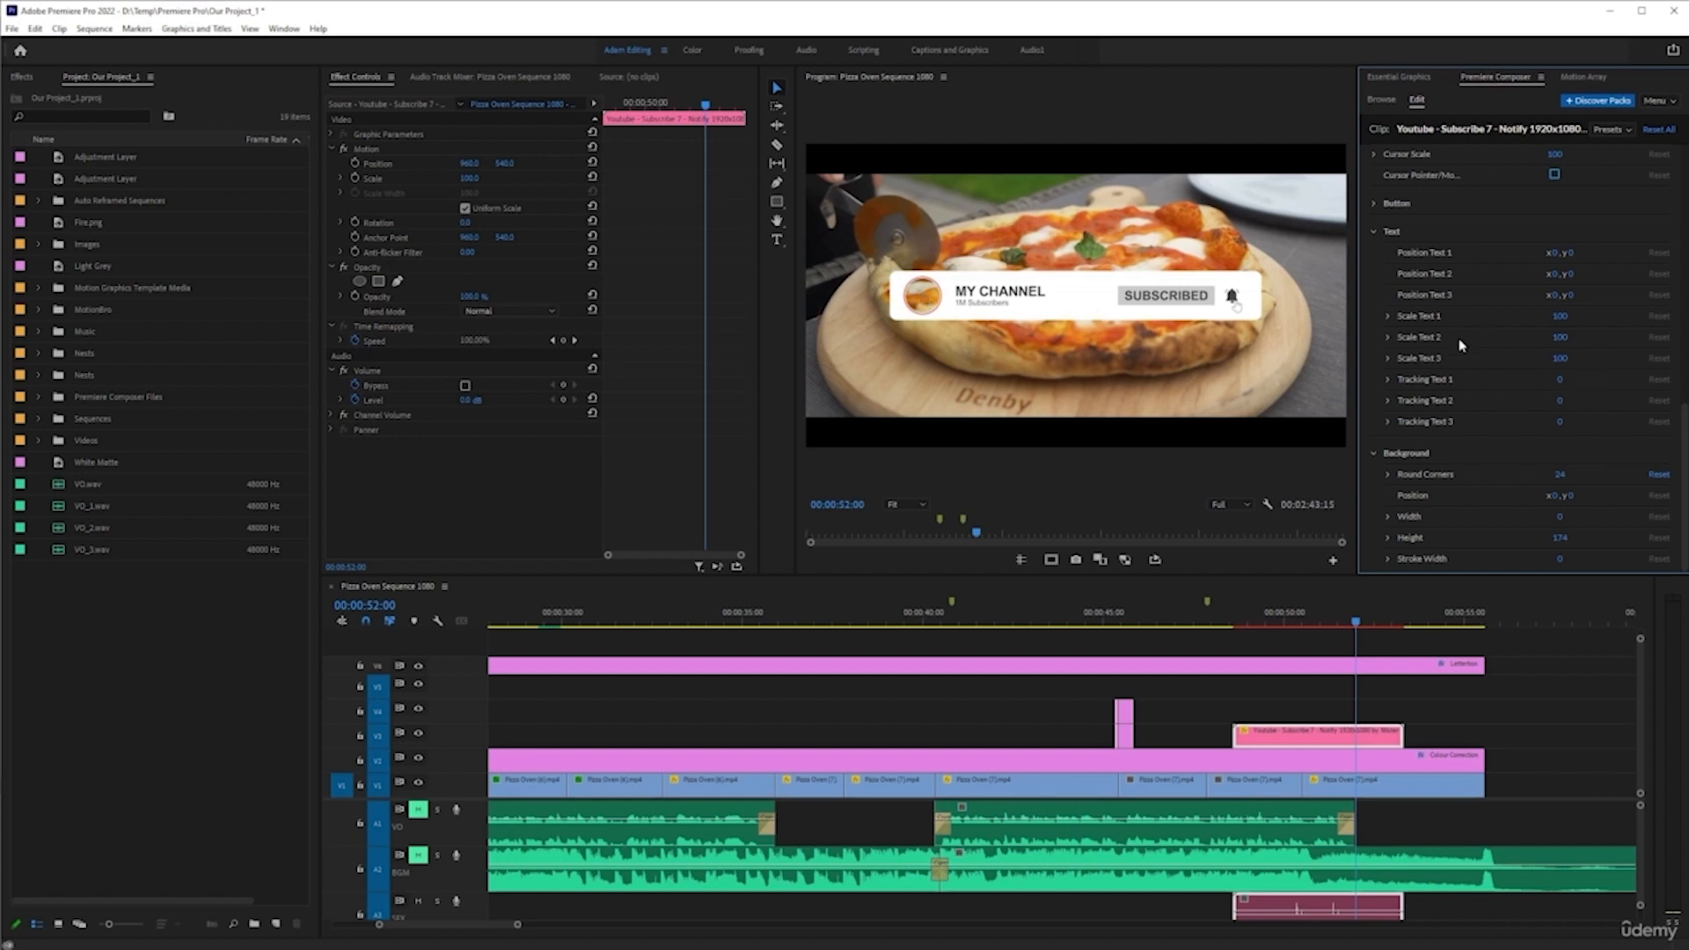
{"action": "scroll", "coordinate": [1460, 345], "scroll_direction": "up", "scroll_amount": 3}
{"action": "scroll", "coordinate": [1407, 335], "scroll_direction": "down", "scroll_amount": 3}
{"action": "left_click", "coordinate": [1374, 208]}
{"action": "scroll", "coordinate": [1474, 374], "scroll_direction": "down", "scroll_amount": 1}
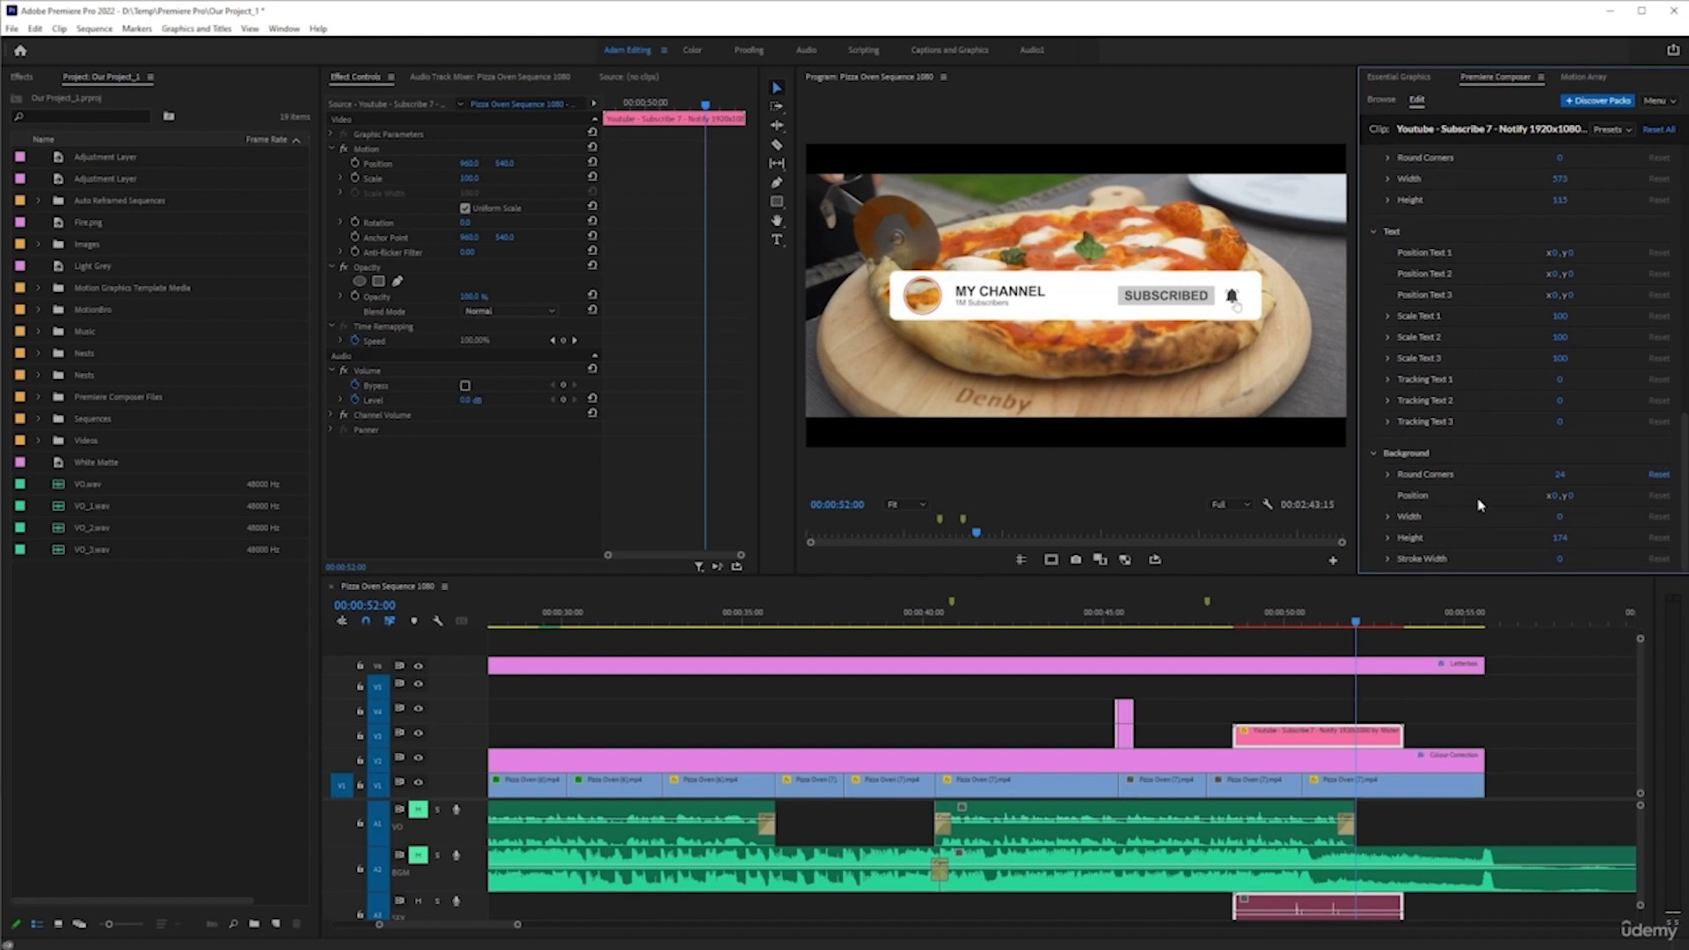
- Move the subscribe animation to the lower edge of the picture by setting its position to x 0, y 347
{"action": "scroll", "coordinate": [1583, 352], "scroll_direction": "up", "scroll_amount": 10}
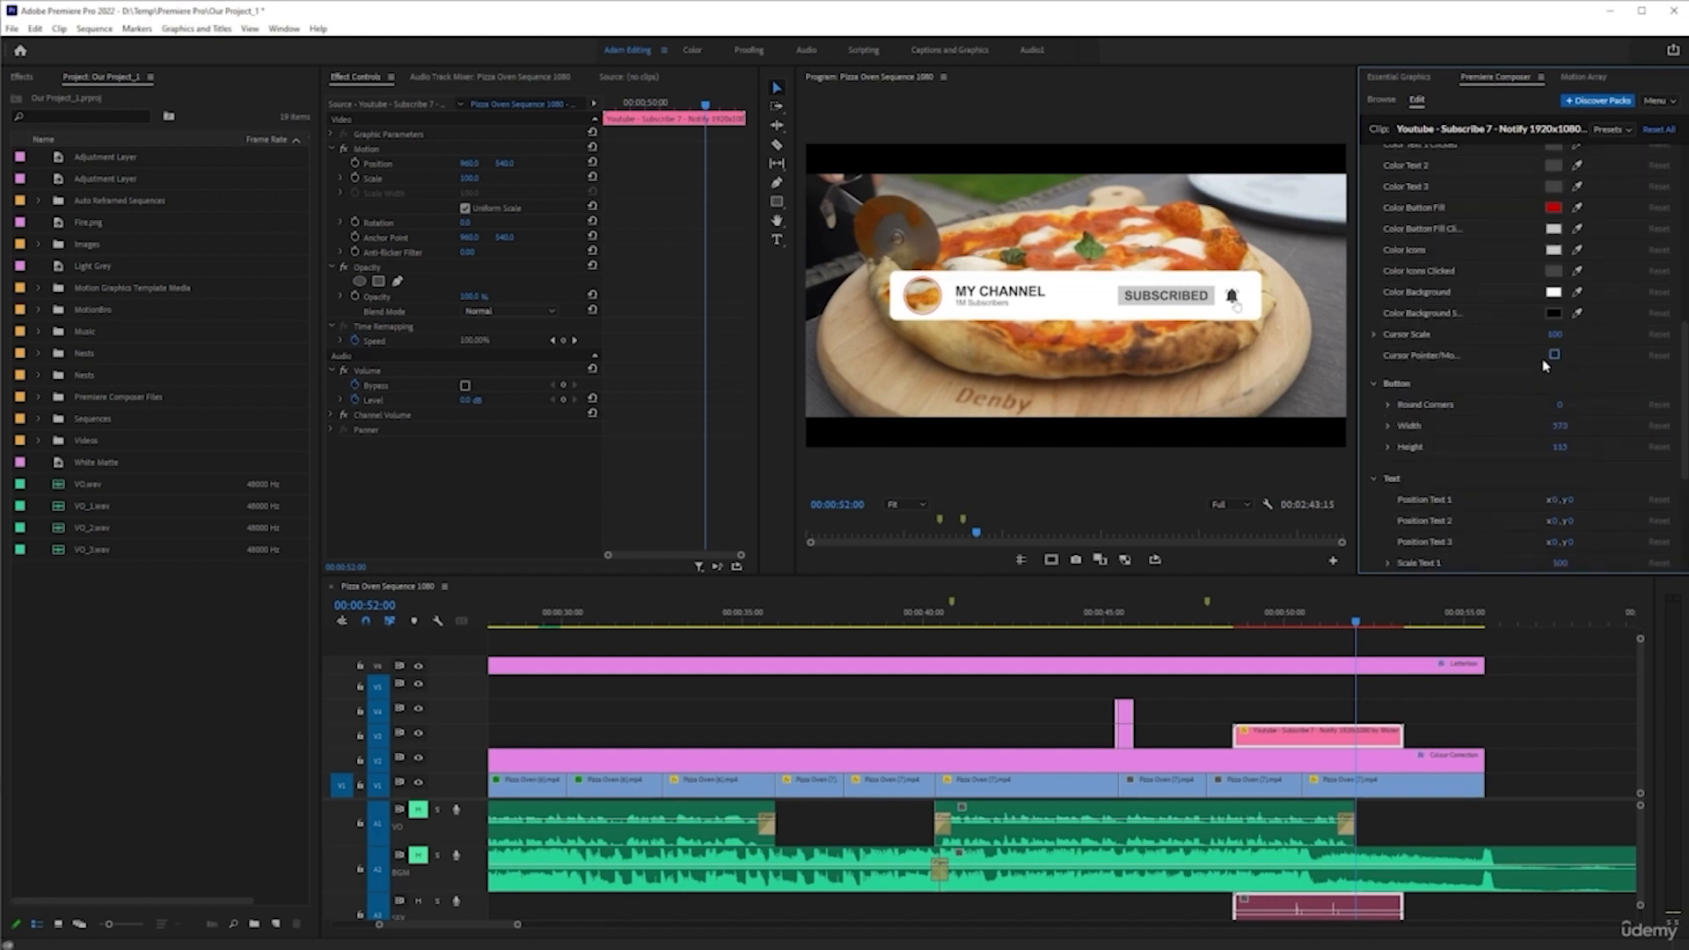
{"action": "scroll", "coordinate": [1516, 361], "scroll_direction": "down", "scroll_amount": 4}
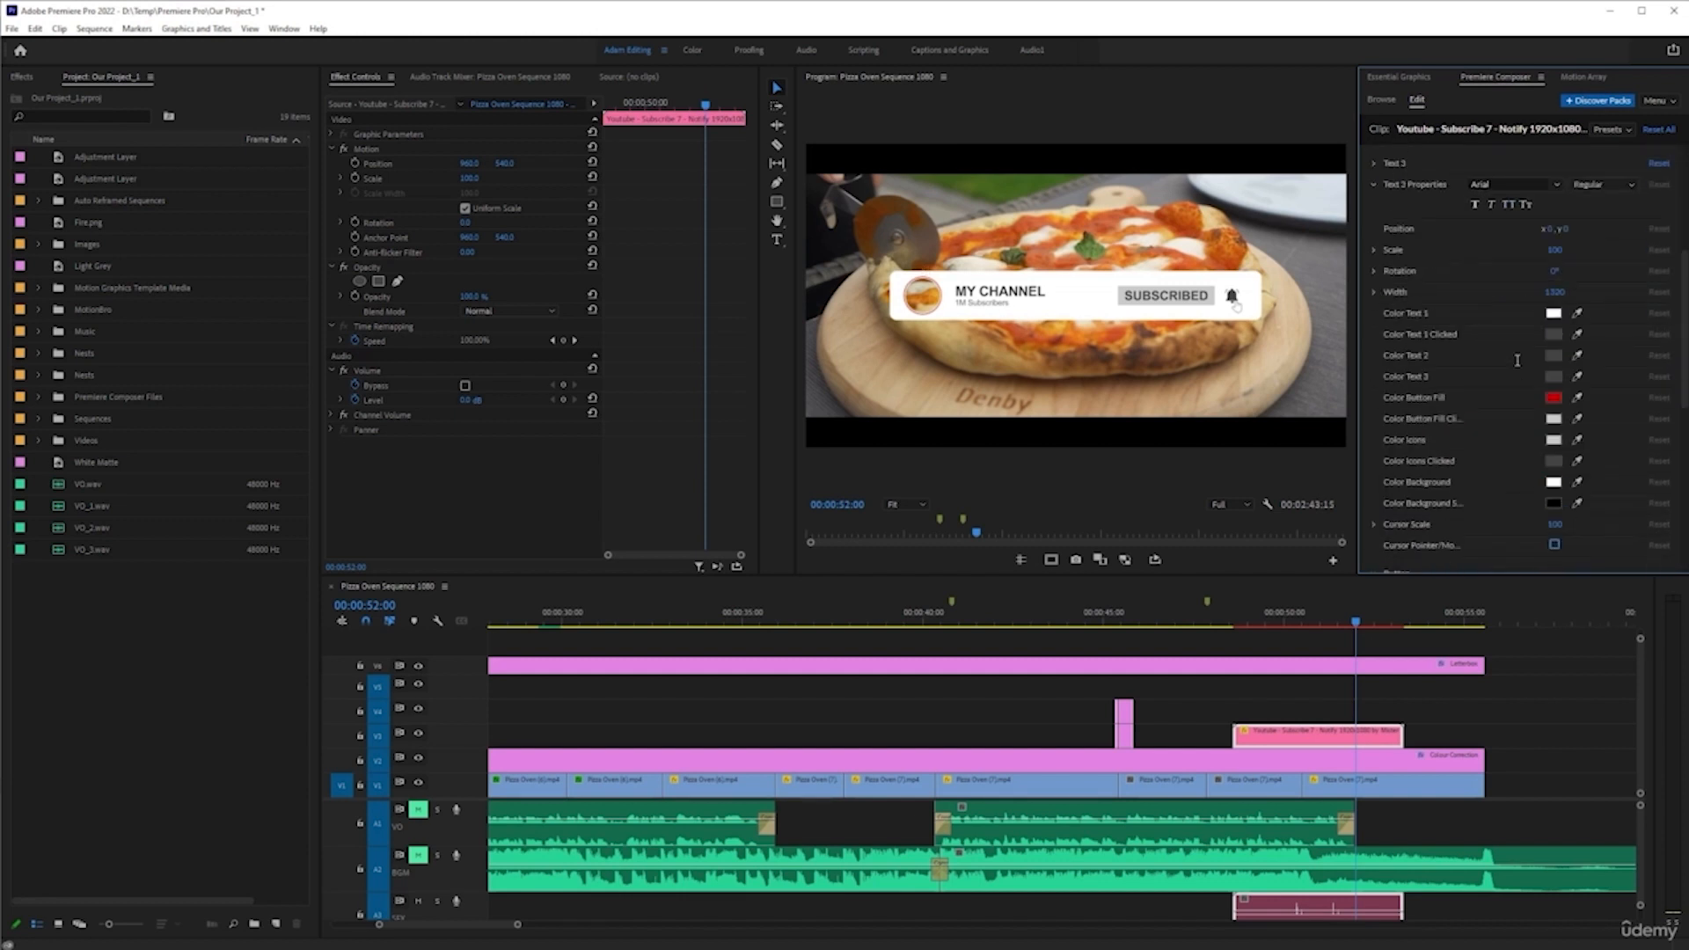
{"action": "scroll", "coordinate": [1546, 271], "scroll_direction": "down", "scroll_amount": 1}
{"action": "scroll", "coordinate": [1548, 290], "scroll_direction": "up", "scroll_amount": 2}
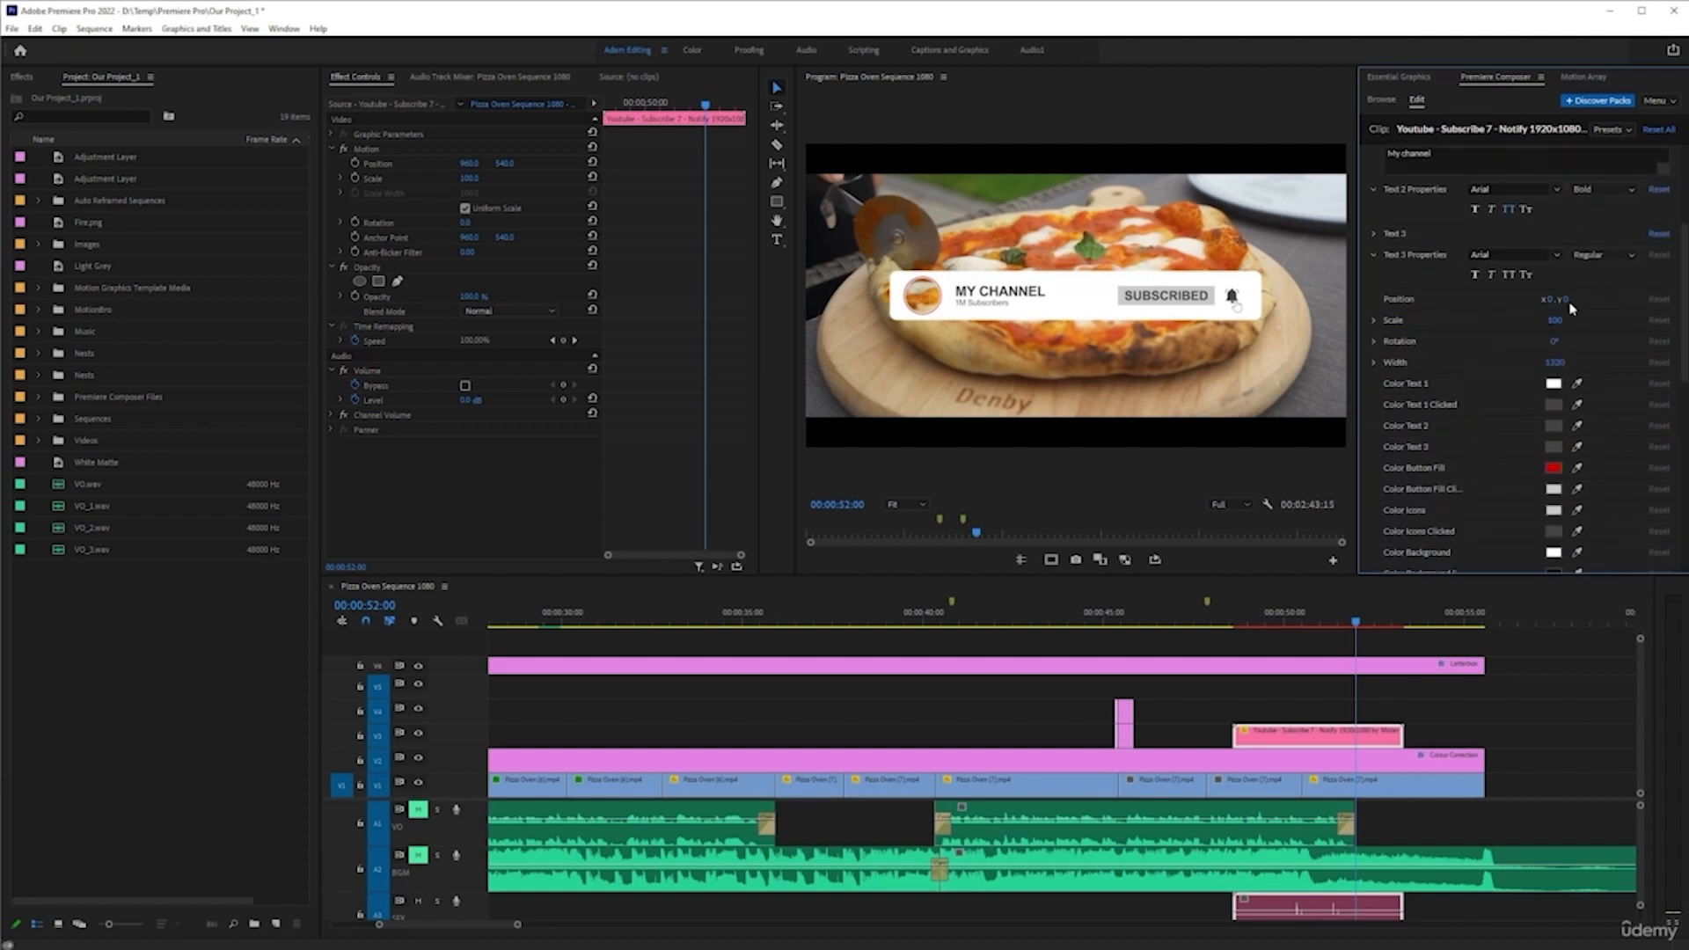
{"action": "left_click_drag", "start_coordinate": [1569, 299], "coordinate": [1687, 299]}
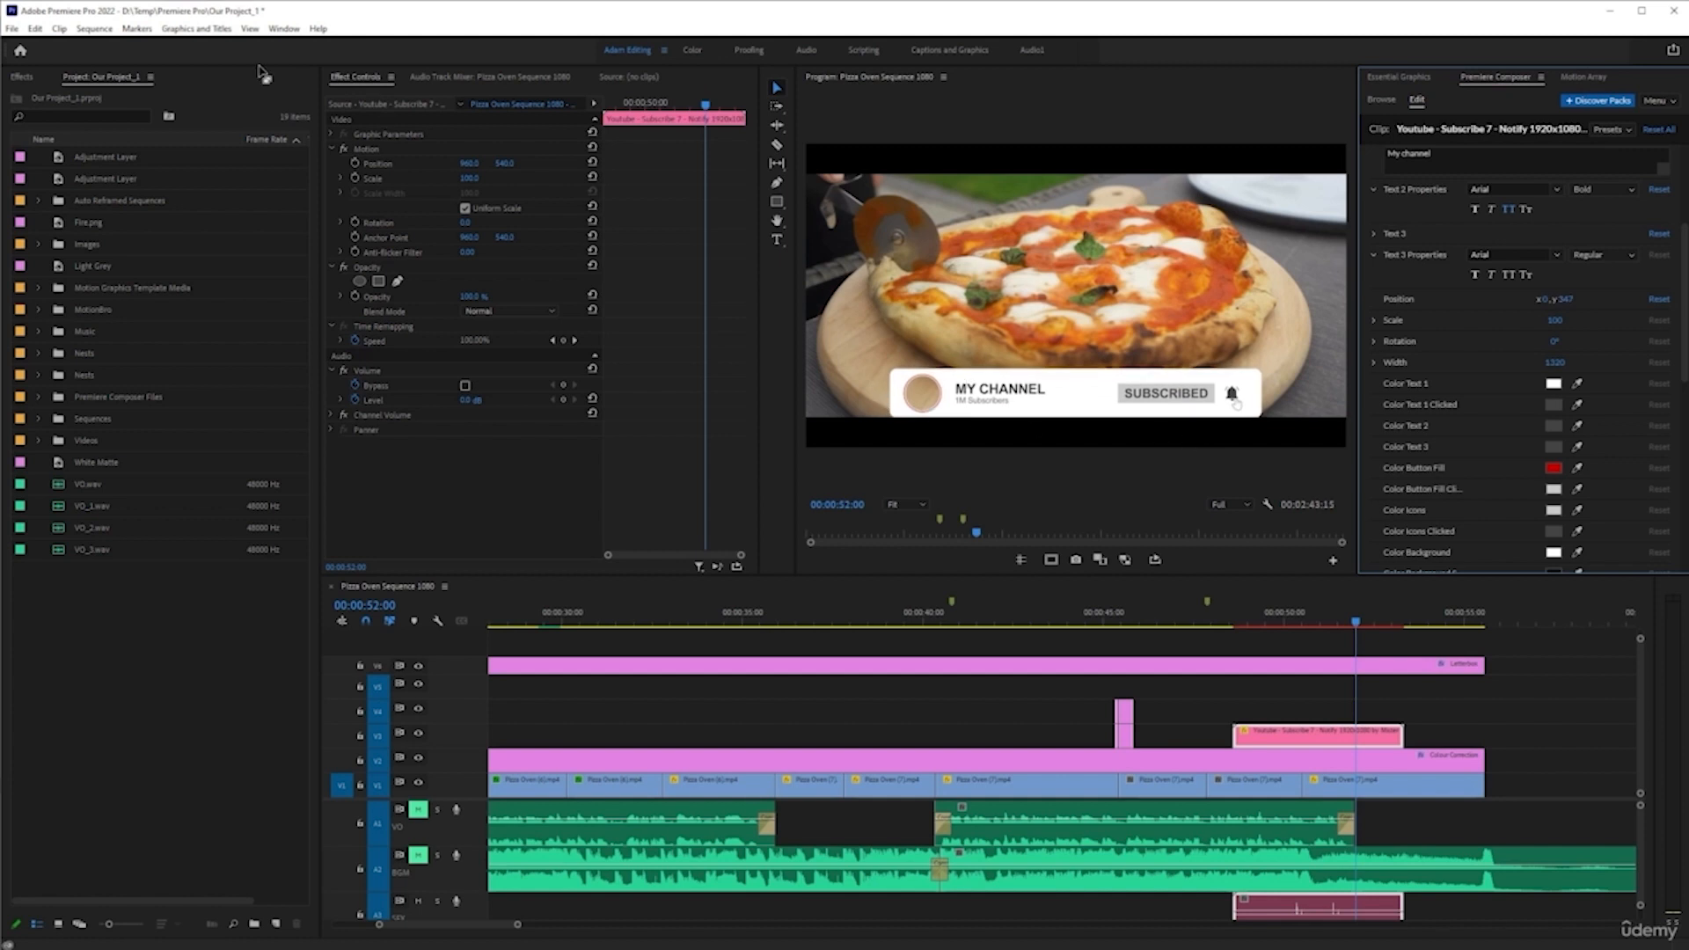
- Preview Fire.png and open Pizza in Oven.png from the Images bin in the source monitor
{"action": "left_click", "coordinate": [95, 225]}
{"action": "double_click", "coordinate": [95, 225]}
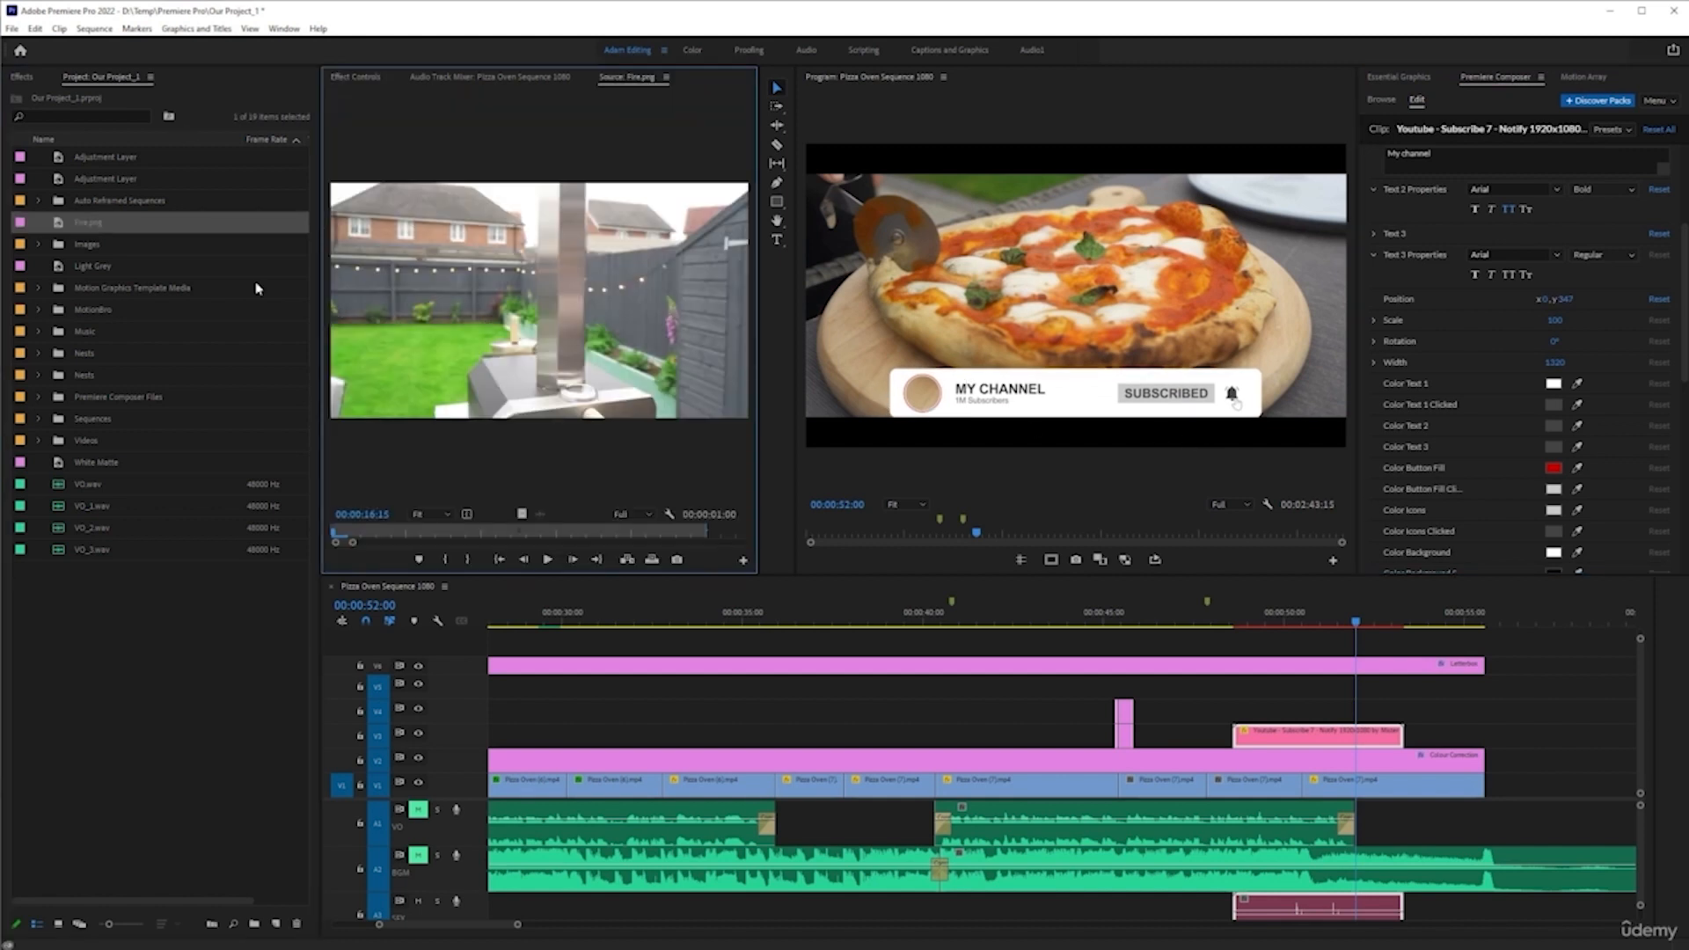
{"action": "double_click", "coordinate": [55, 247]}
{"action": "double_click", "coordinate": [108, 159]}
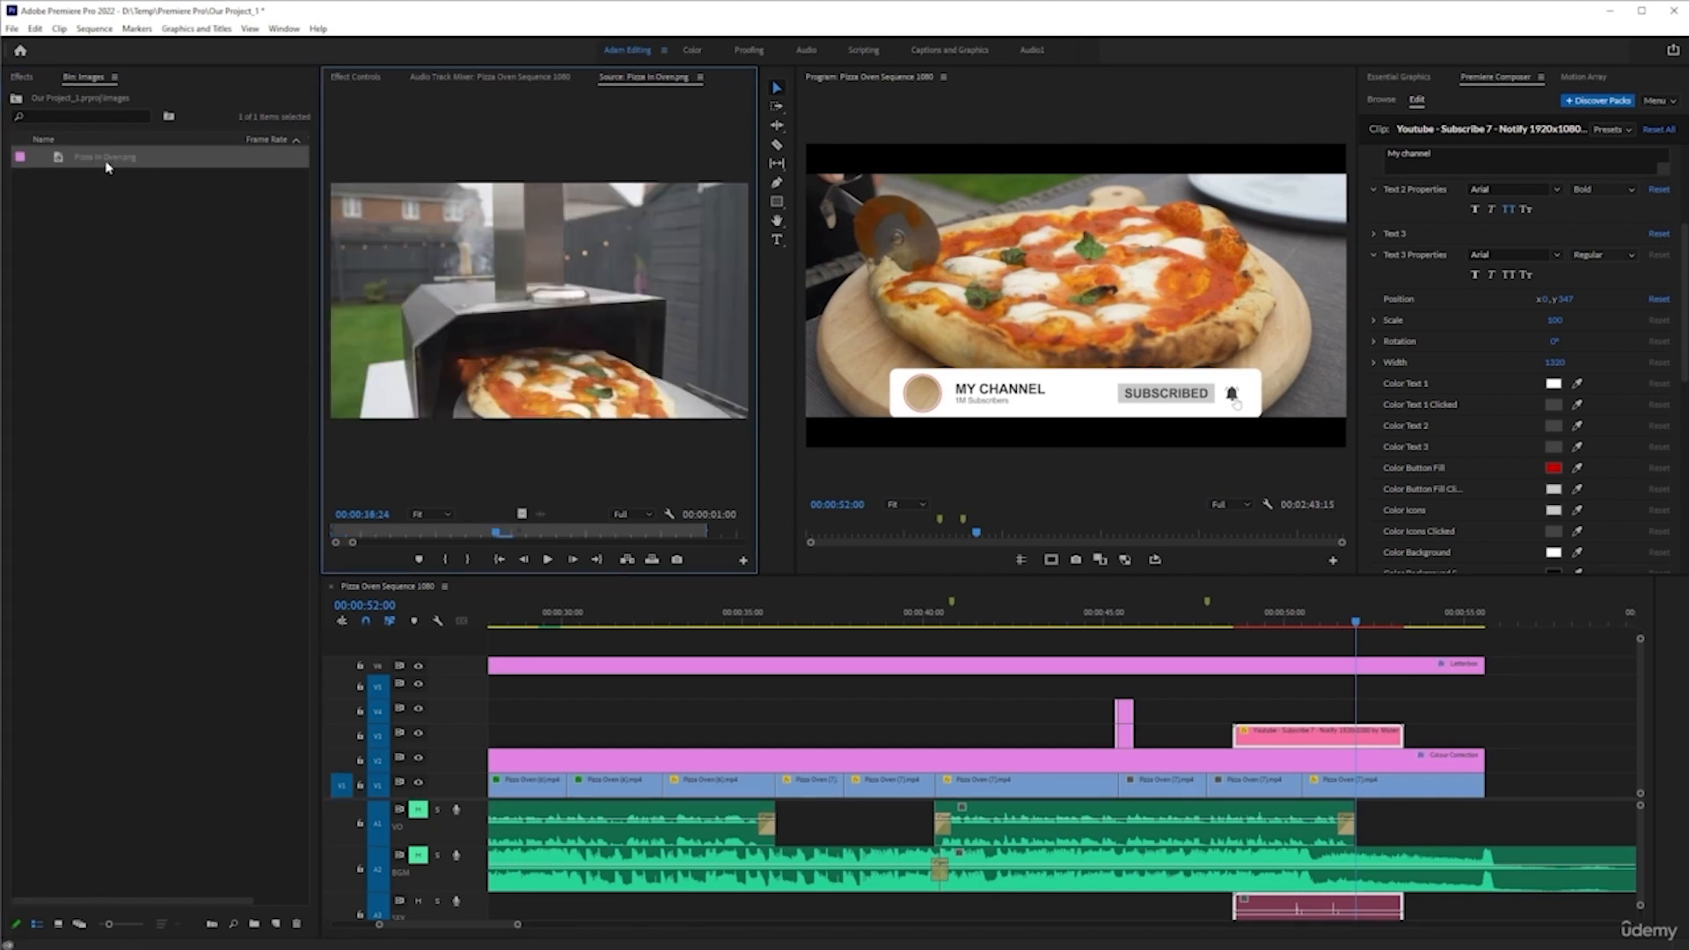
- Raise the subscribe clip to V4, place Pizza in Oven.png beneath it on V3, and put the playhead at 00:00:50:13
{"action": "left_click_drag", "start_coordinate": [1314, 735], "coordinate": [1314, 710]}
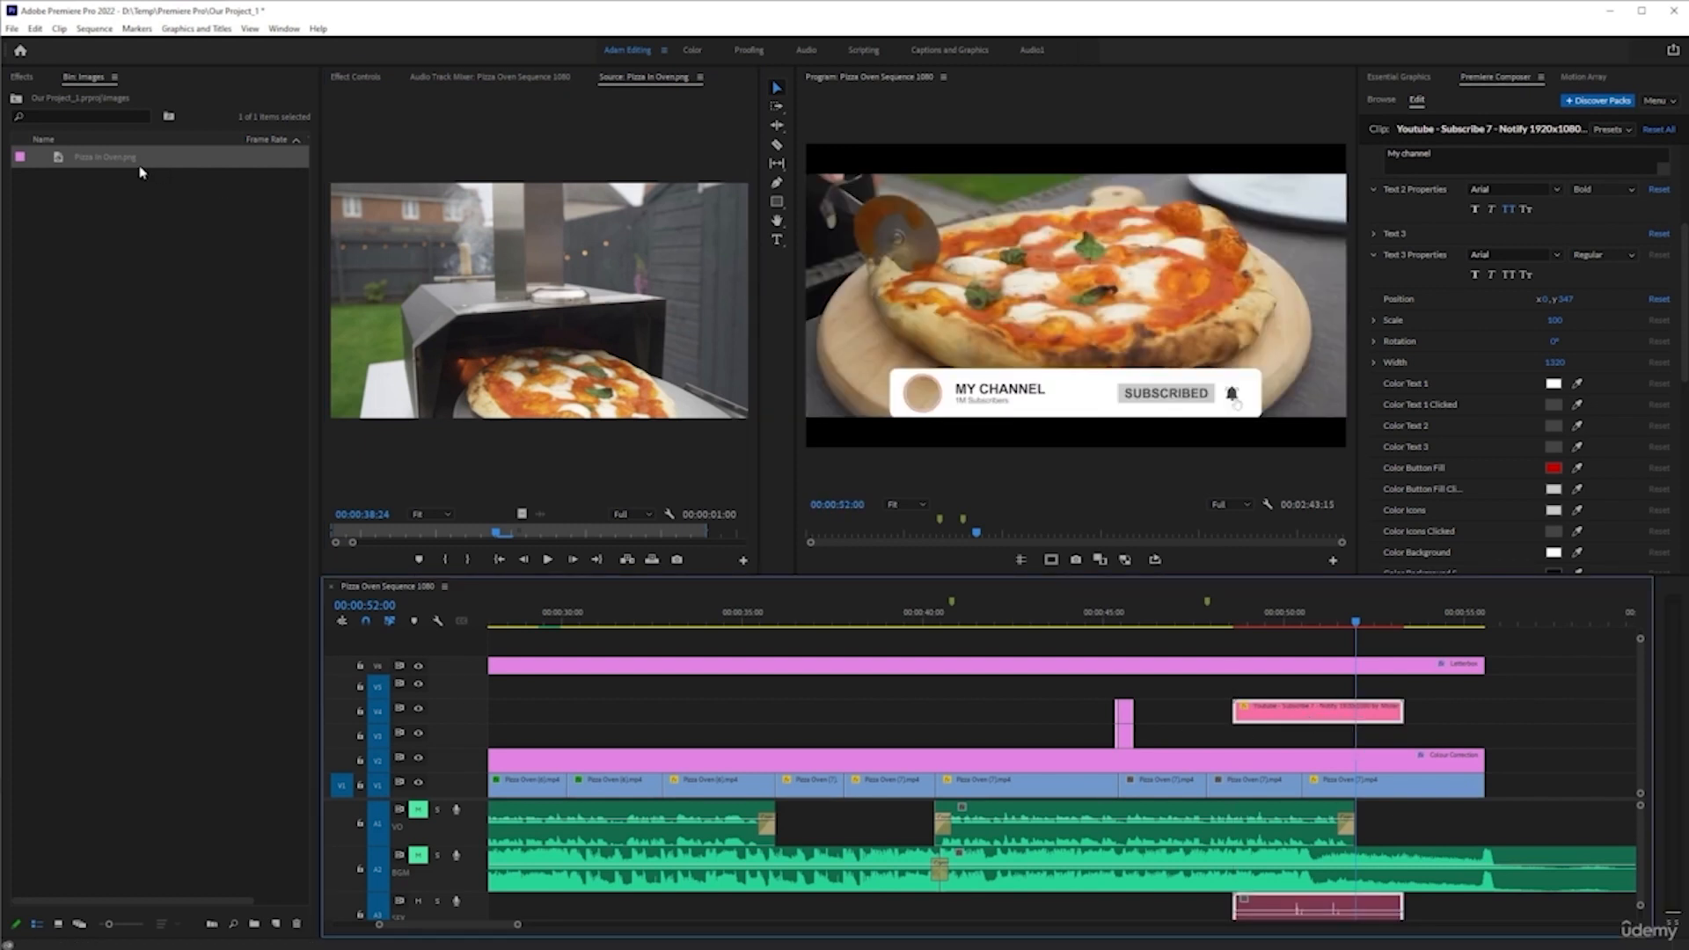
{"action": "left_click_drag", "start_coordinate": [113, 160], "coordinate": [1403, 734]}
{"action": "left_click", "coordinate": [1252, 618]}
{"action": "left_click", "coordinate": [1305, 613]}
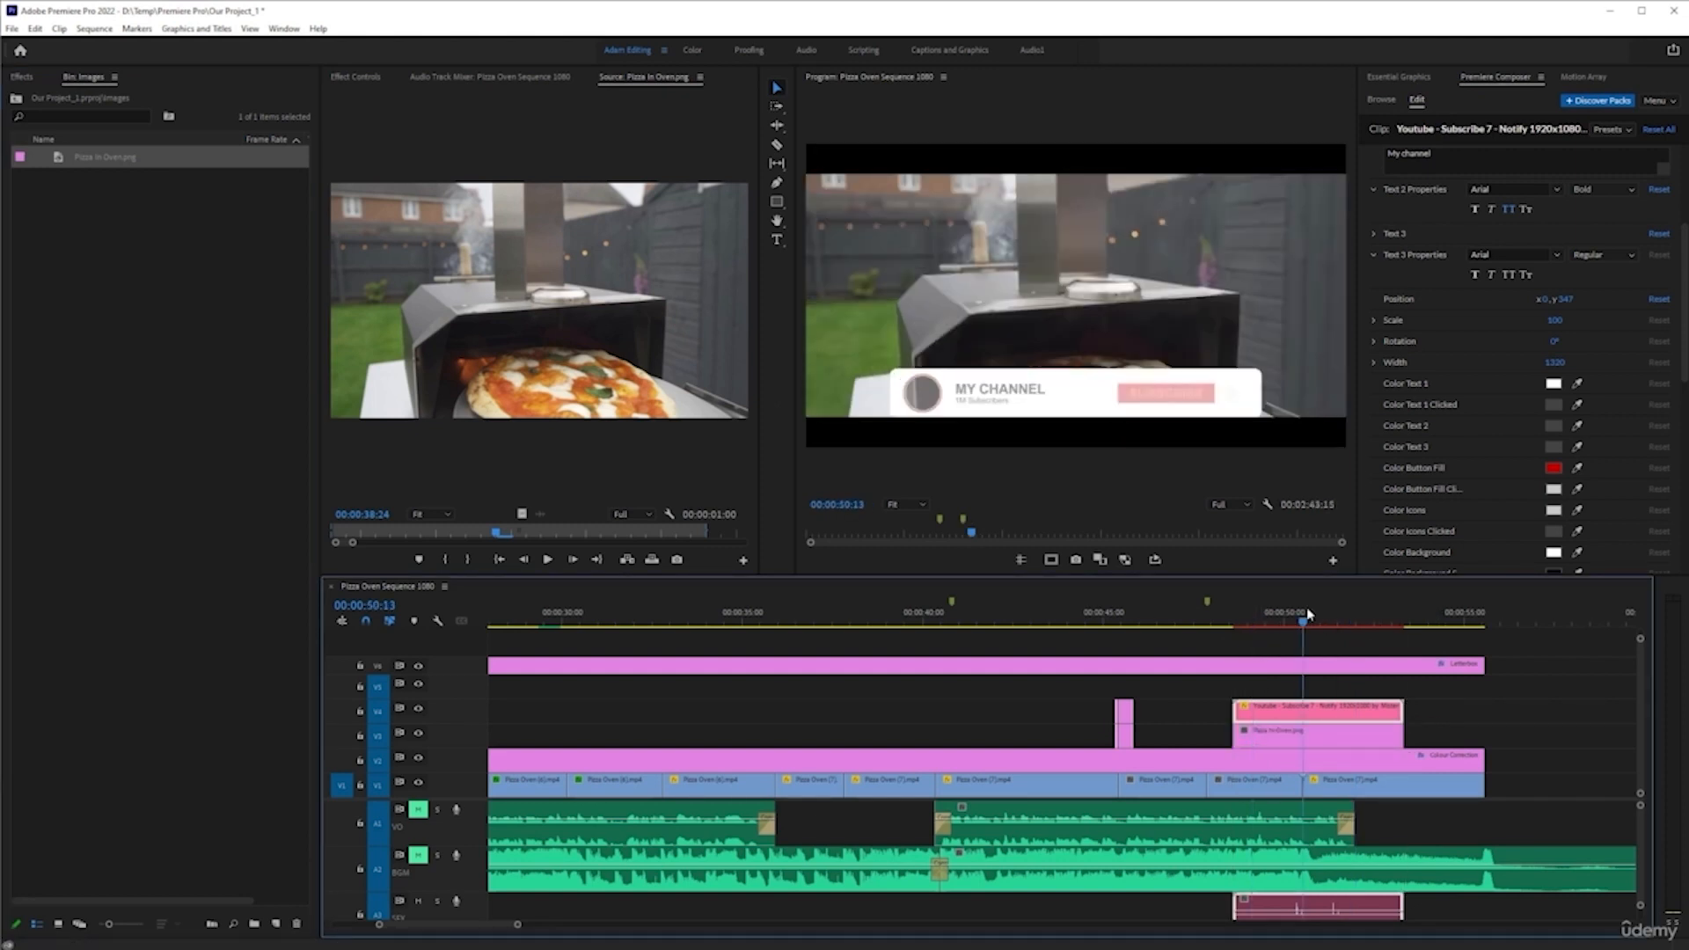
- Scale Pizza in Oven.png to 13 and position it at 434.5, 887.5 behind the subscribe graphic's circular avatar
{"action": "left_click", "coordinate": [1314, 737]}
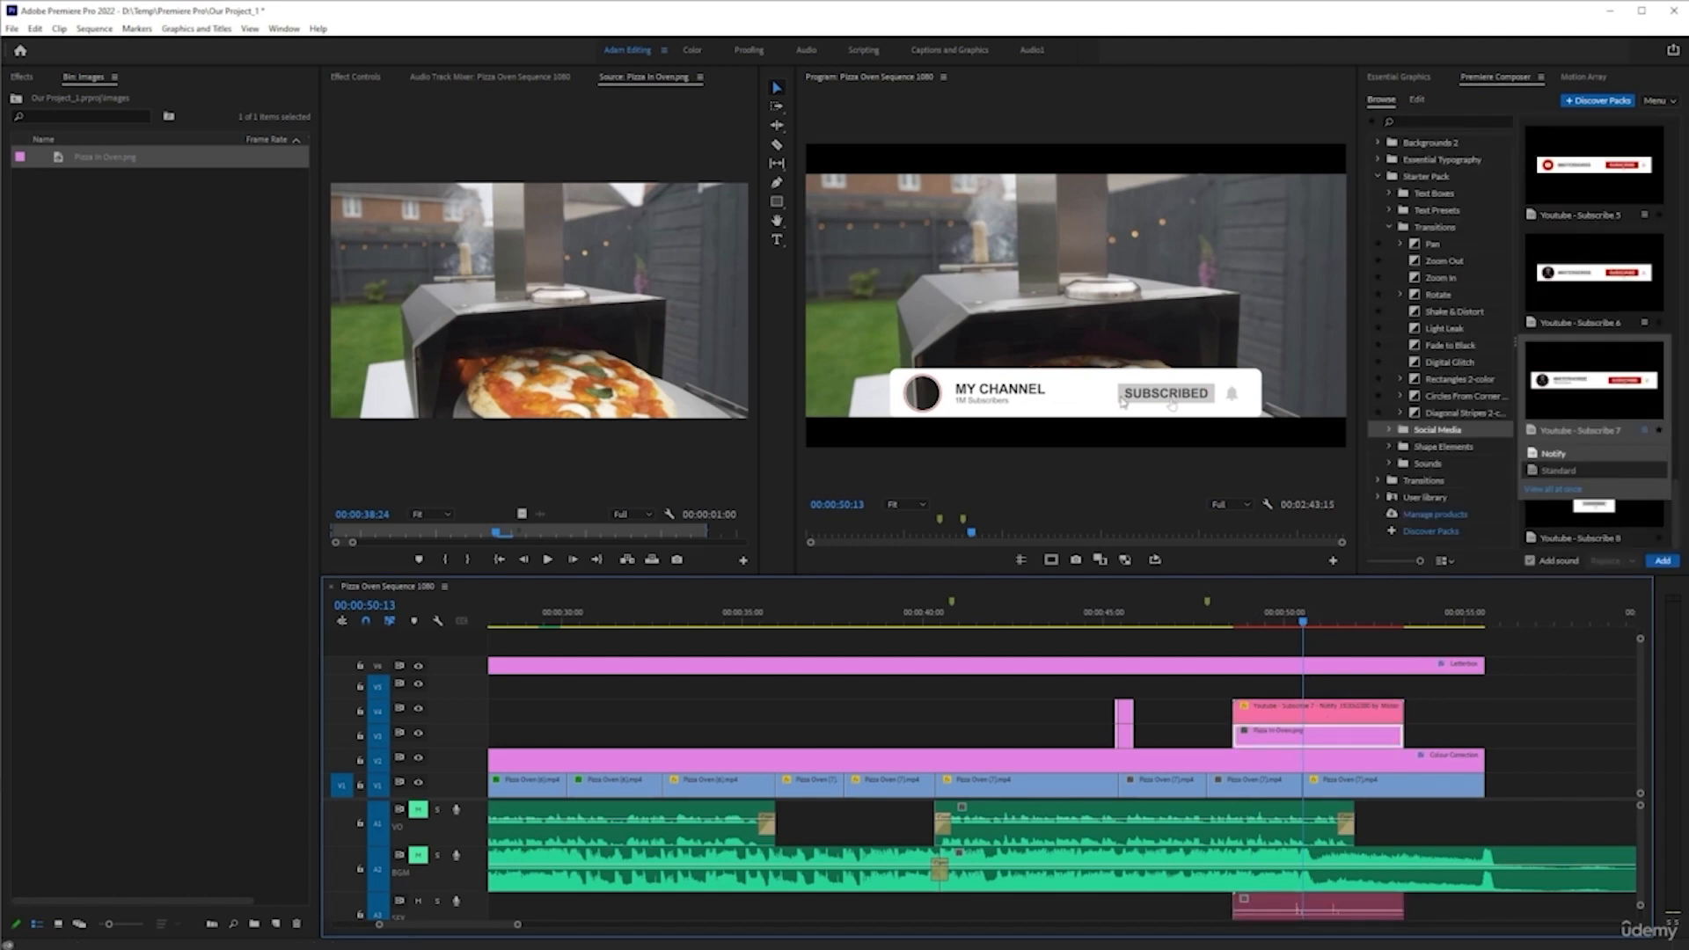
{"action": "left_click", "coordinate": [363, 77]}
{"action": "left_click_drag", "start_coordinate": [468, 166], "coordinate": [409, 170]}
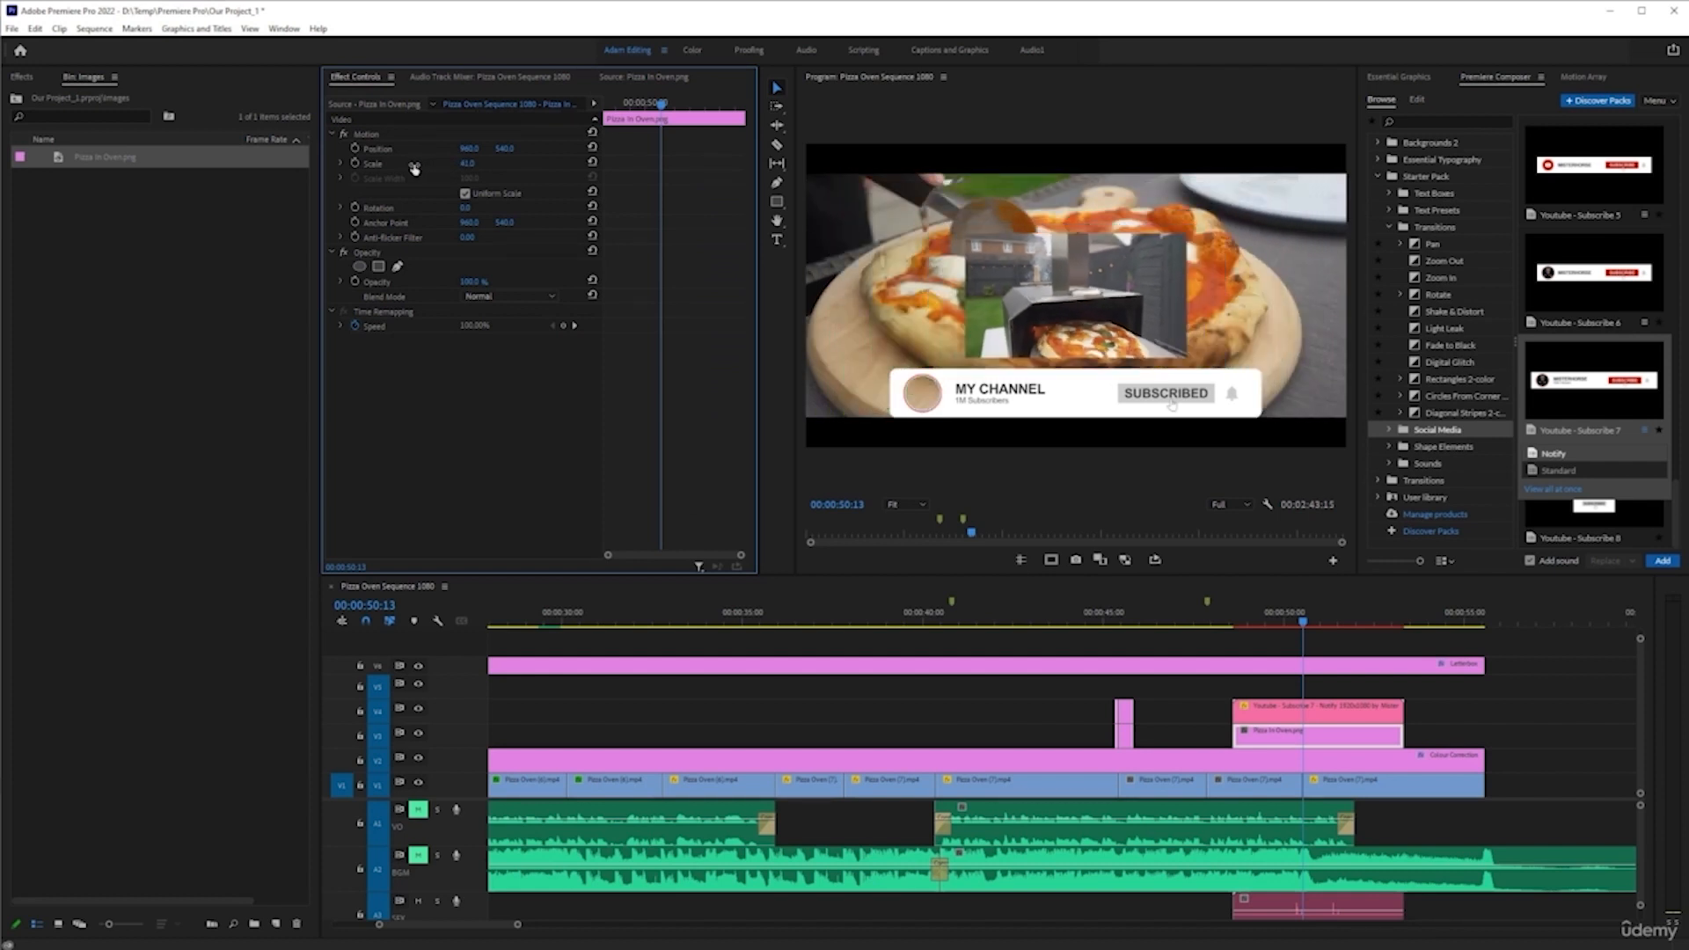
{"action": "left_click", "coordinate": [379, 135]}
{"action": "left_click_drag", "start_coordinate": [1103, 290], "coordinate": [966, 342]}
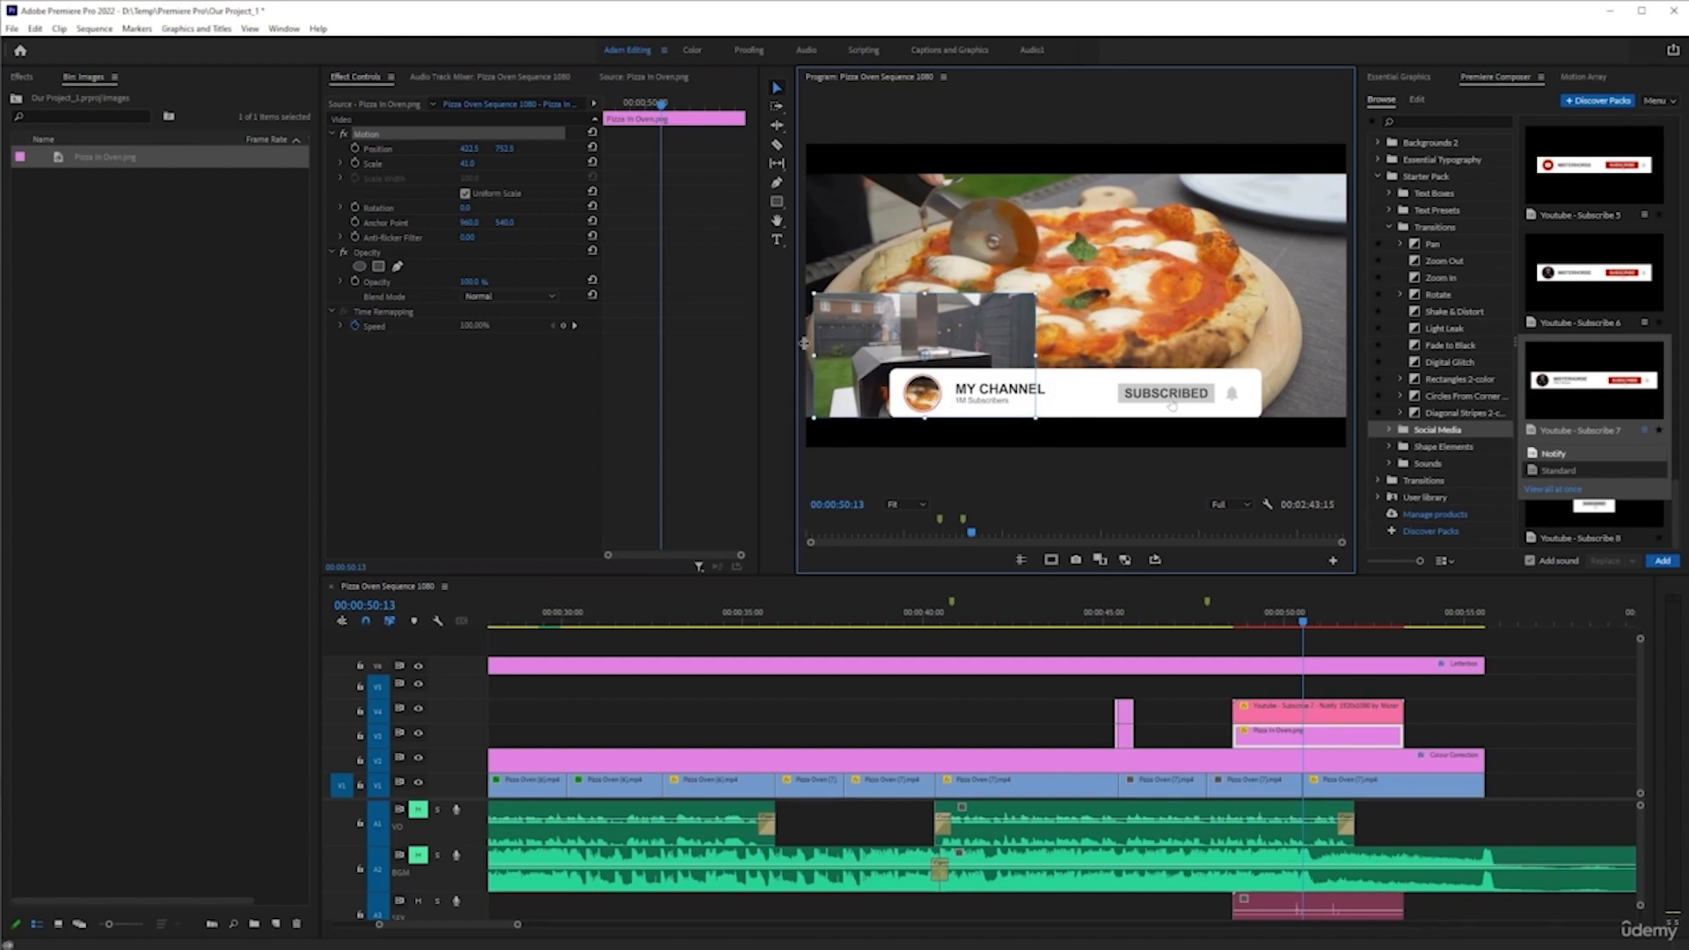
{"action": "mouse_move", "coordinate": [468, 165]}
{"action": "left_mouse_down"}
{"action": "mouse_move", "coordinate": [445, 163]}
{"action": "mouse_move", "coordinate": [505, 149]}
{"action": "mouse_move", "coordinate": [444, 165]}
{"action": "mouse_move", "coordinate": [527, 151]}
{"action": "mouse_move", "coordinate": [497, 169]}
{"action": "left_mouse_up"}
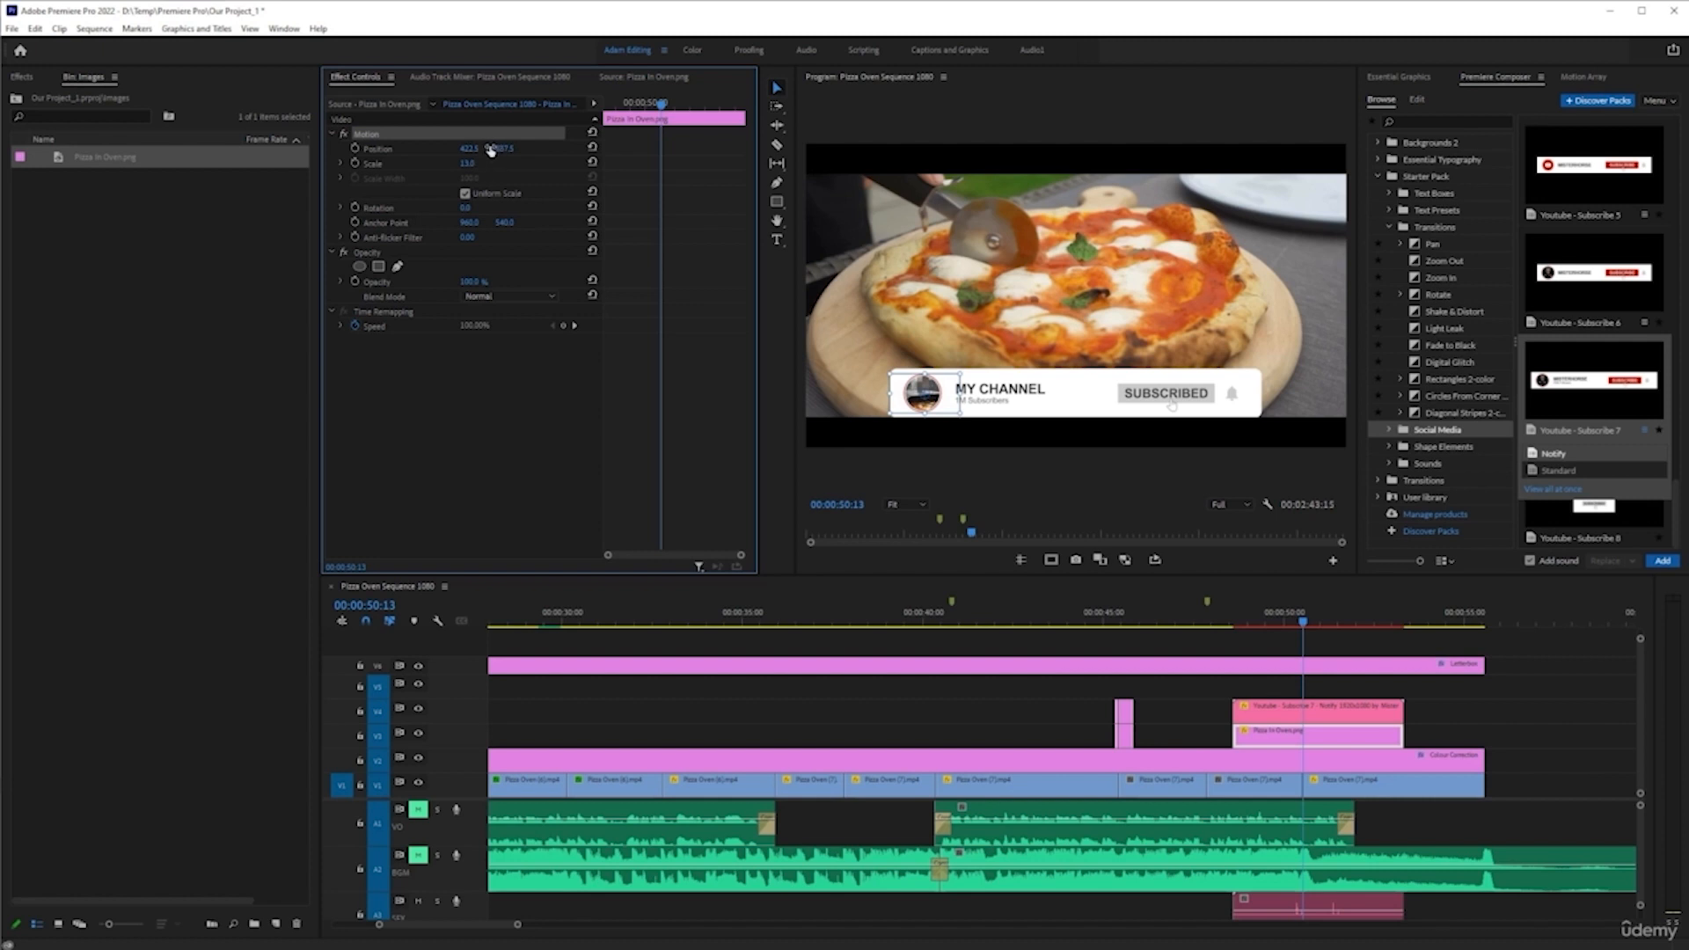
{"action": "left_click_drag", "start_coordinate": [469, 148], "coordinate": [462, 151]}
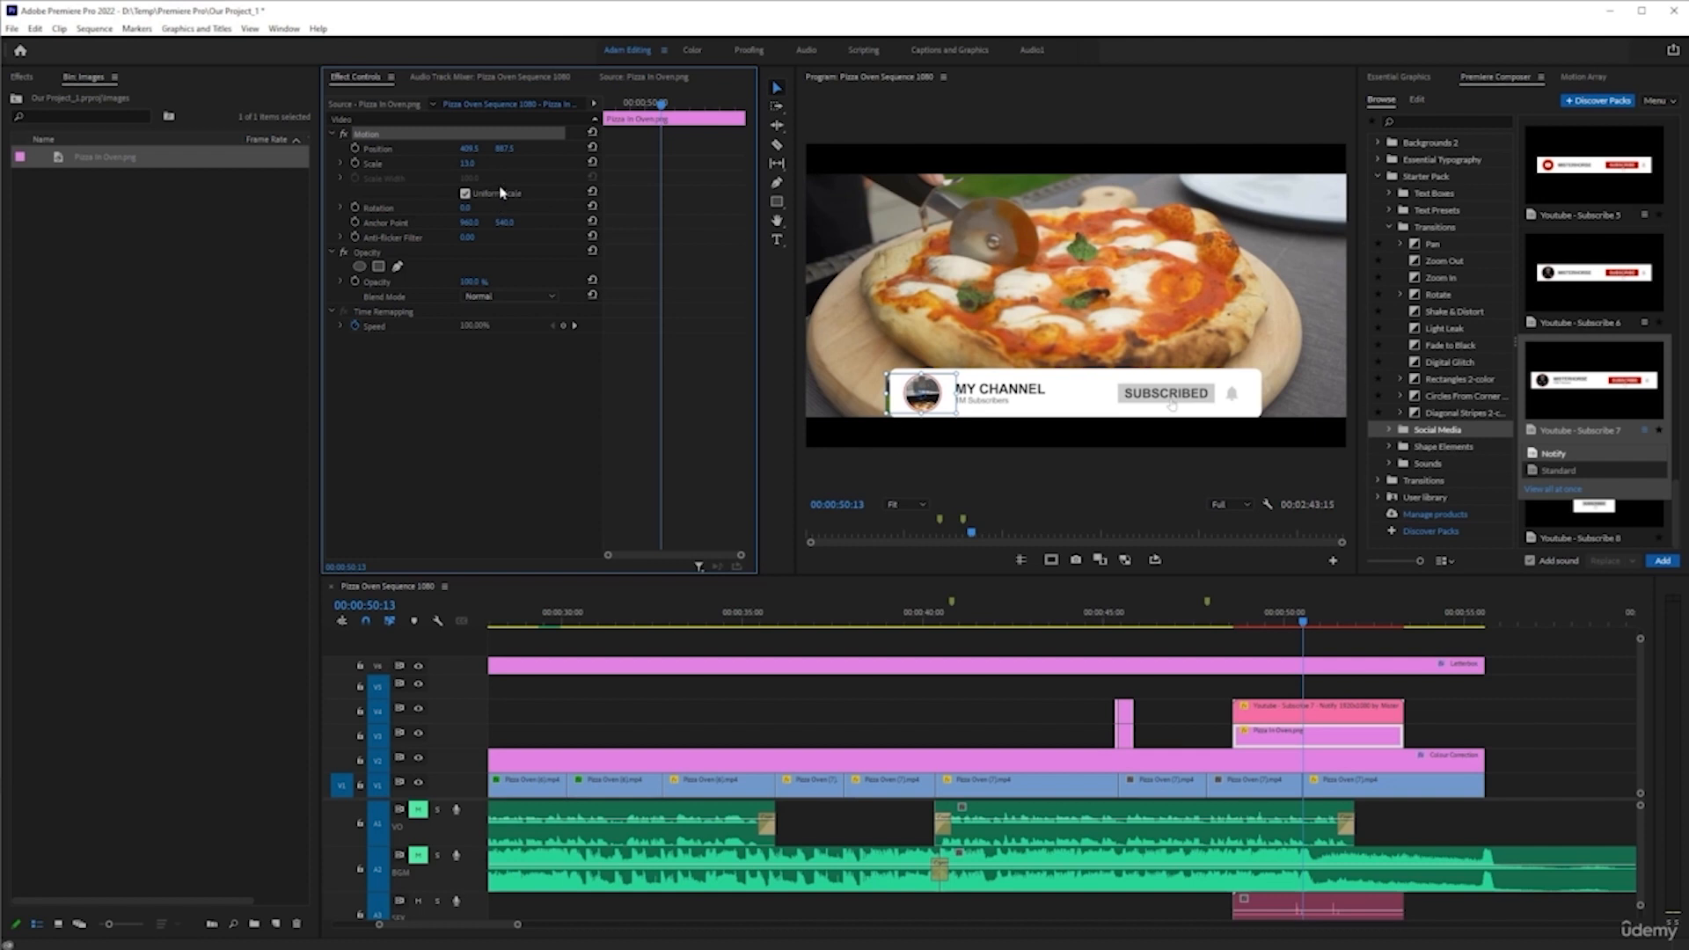
{"action": "left_click_drag", "start_coordinate": [492, 151], "coordinate": [510, 153]}
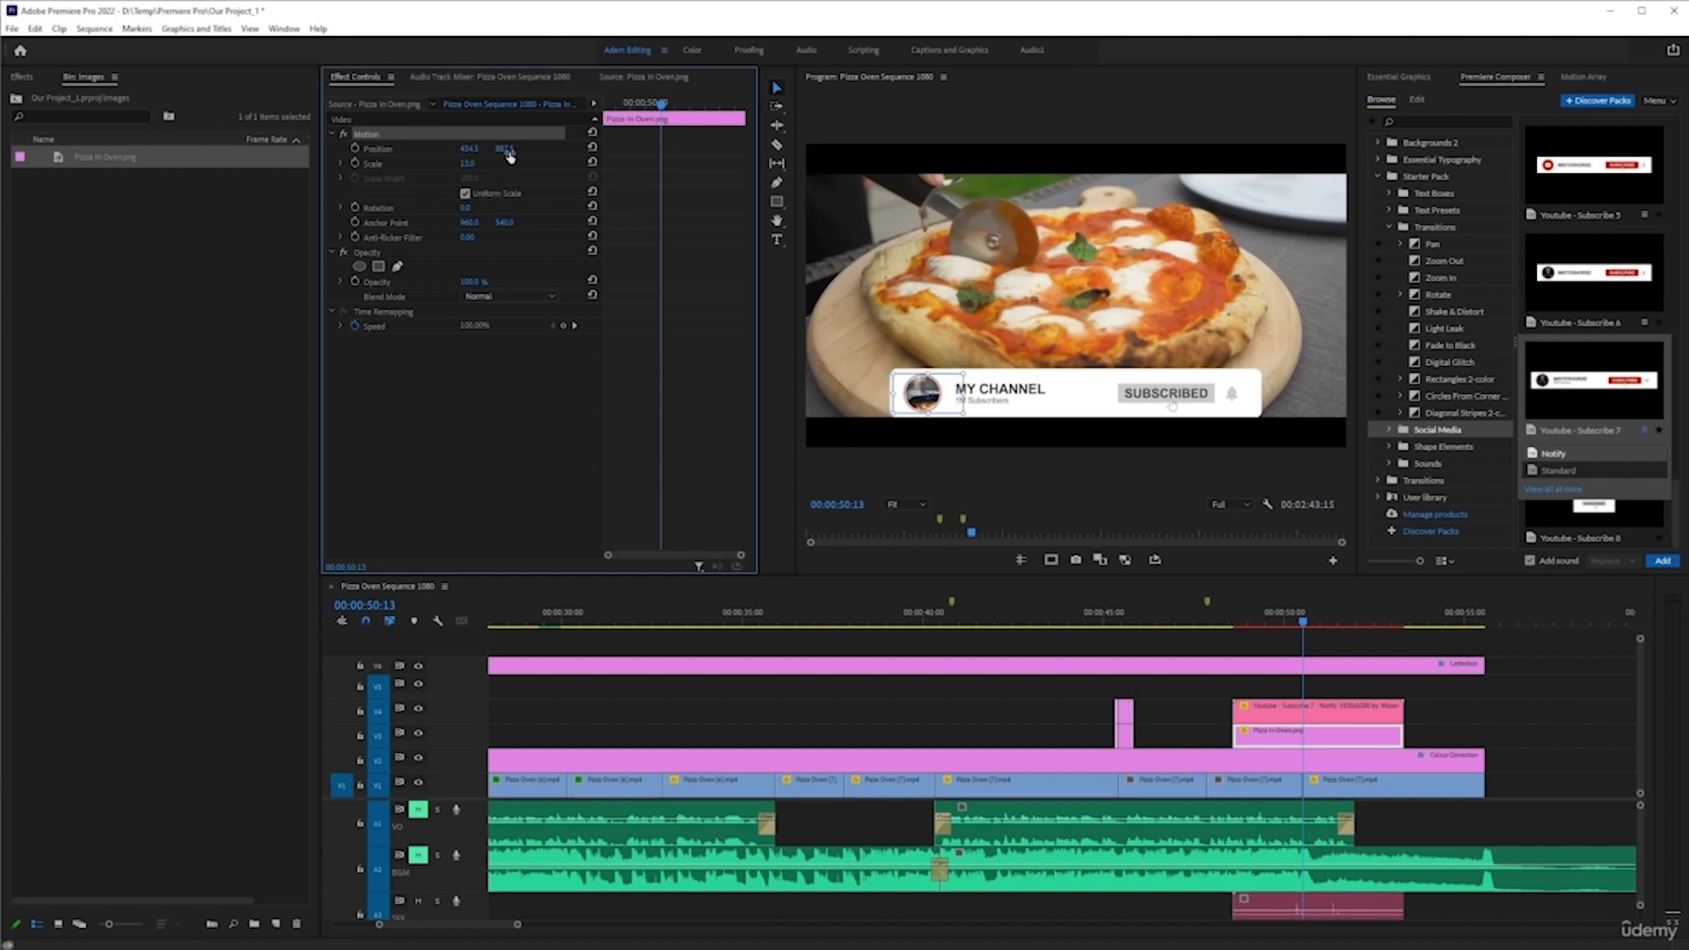
- Play the subscribe animation with the avatar image from the clip's start at 00:00:48:15
{"action": "left_click", "coordinate": [1300, 716]}
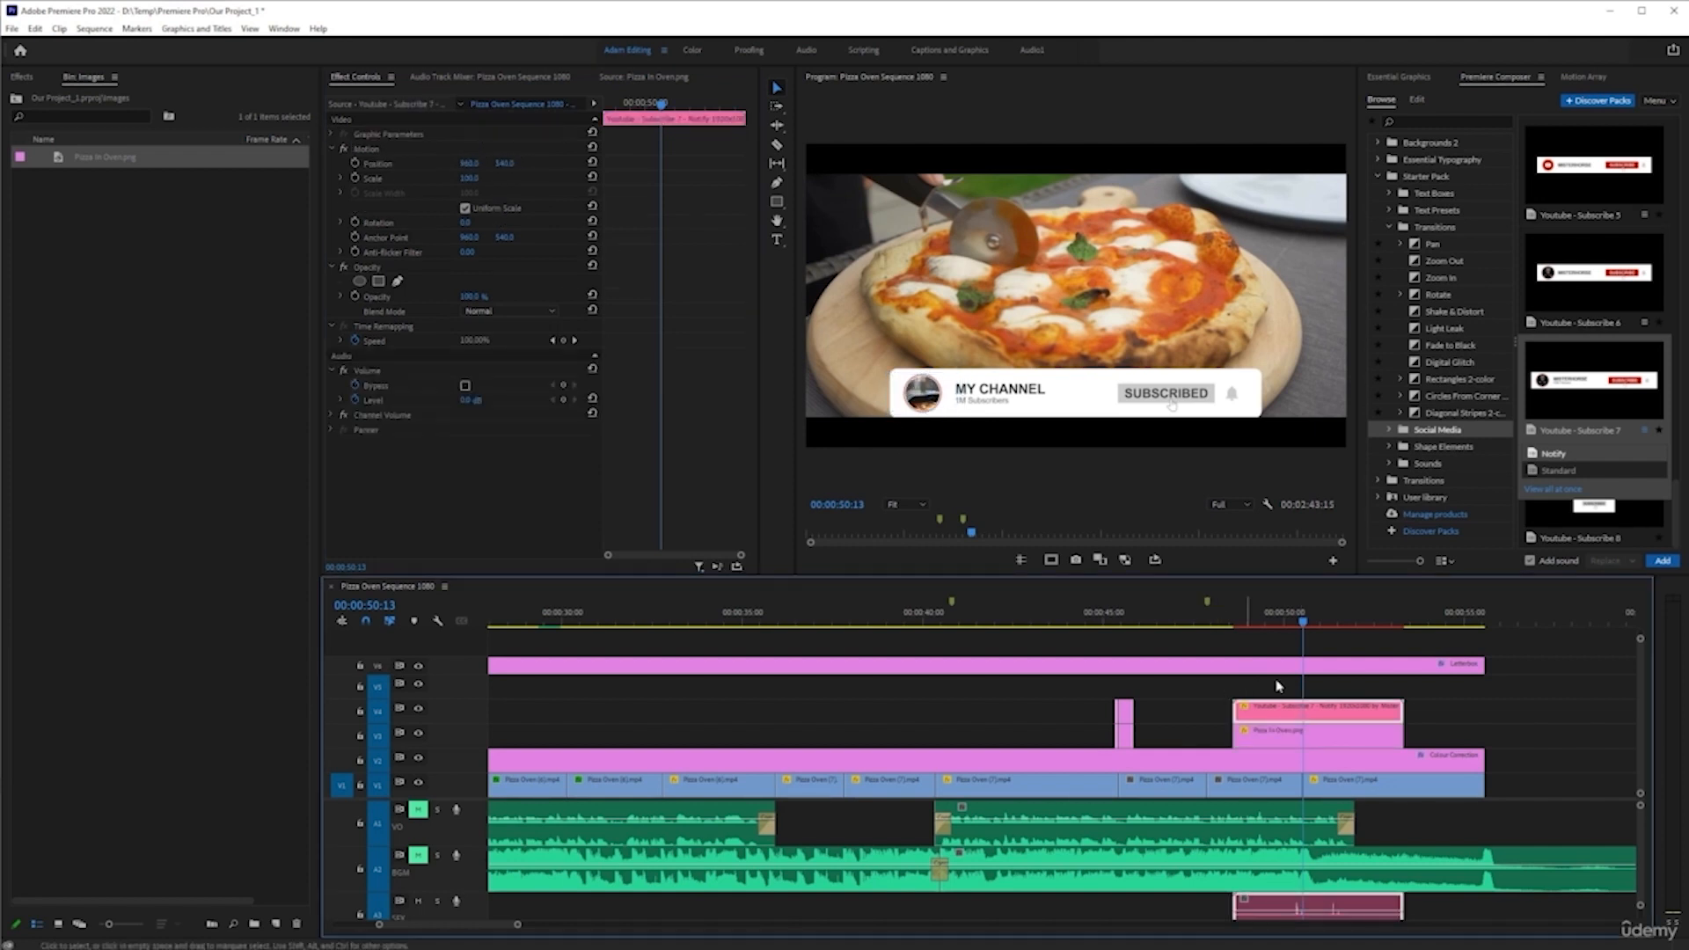
{"action": "left_click", "coordinate": [1233, 616]}
{"action": "scroll", "coordinate": [1311, 706], "scroll_direction": "up", "scroll_amount": 1}
{"action": "scroll", "coordinate": [1313, 705], "scroll_direction": "up", "scroll_amount": 1}
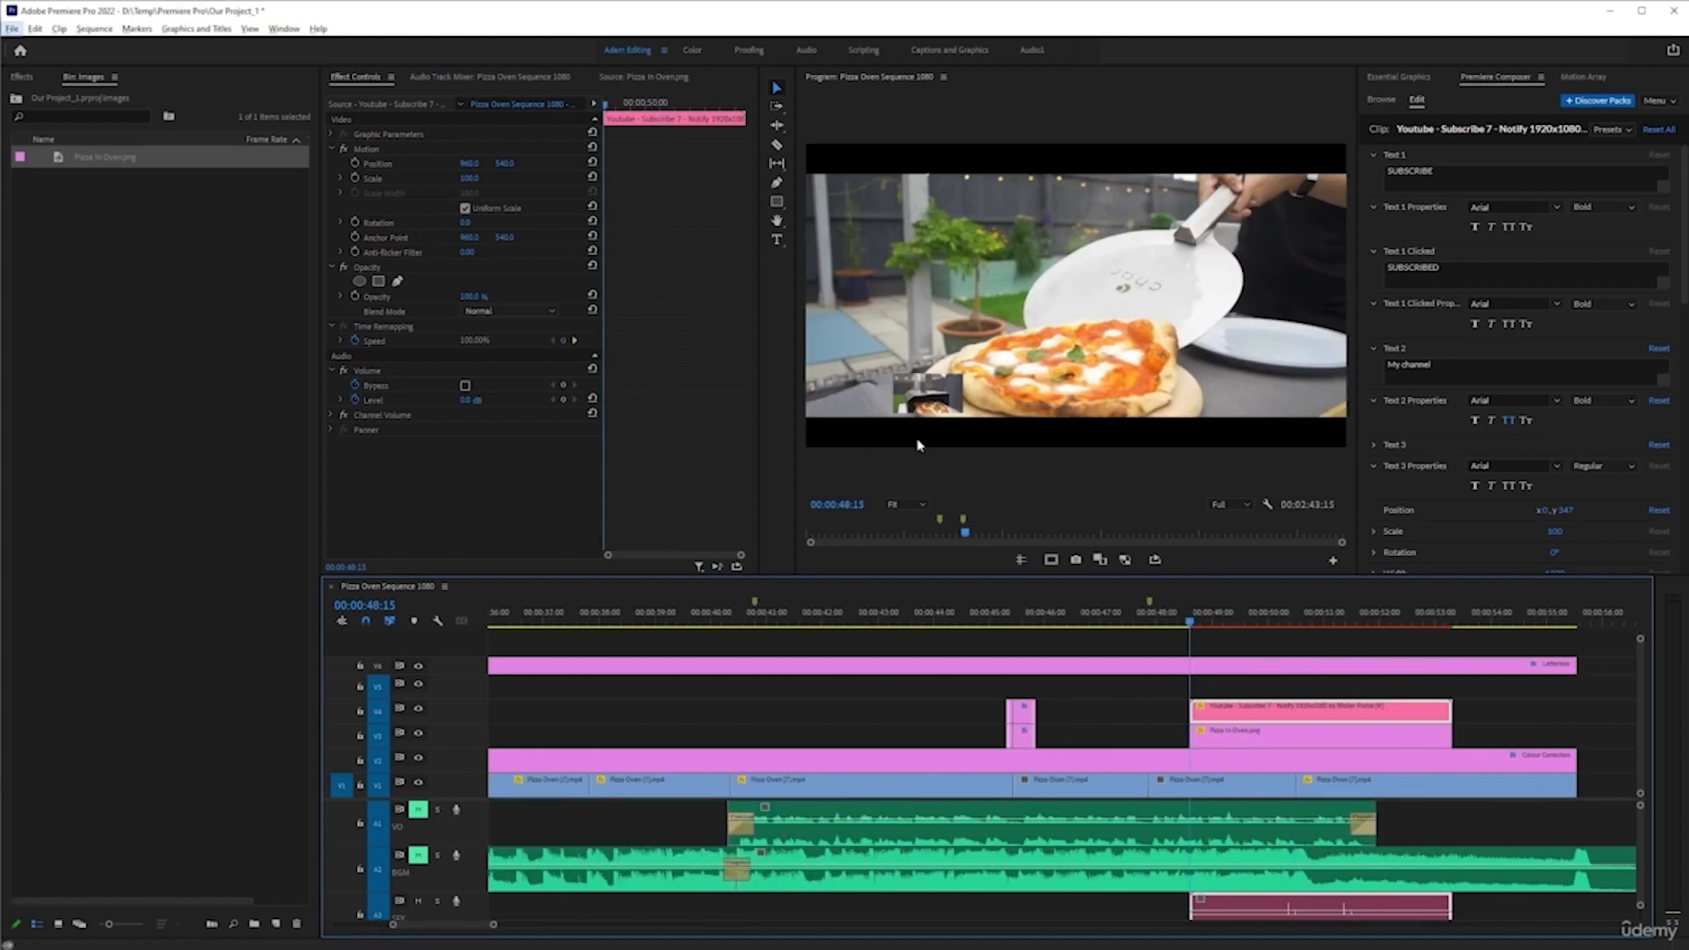
{"action": "scroll", "coordinate": [1243, 728], "scroll_direction": "up", "scroll_amount": 1}
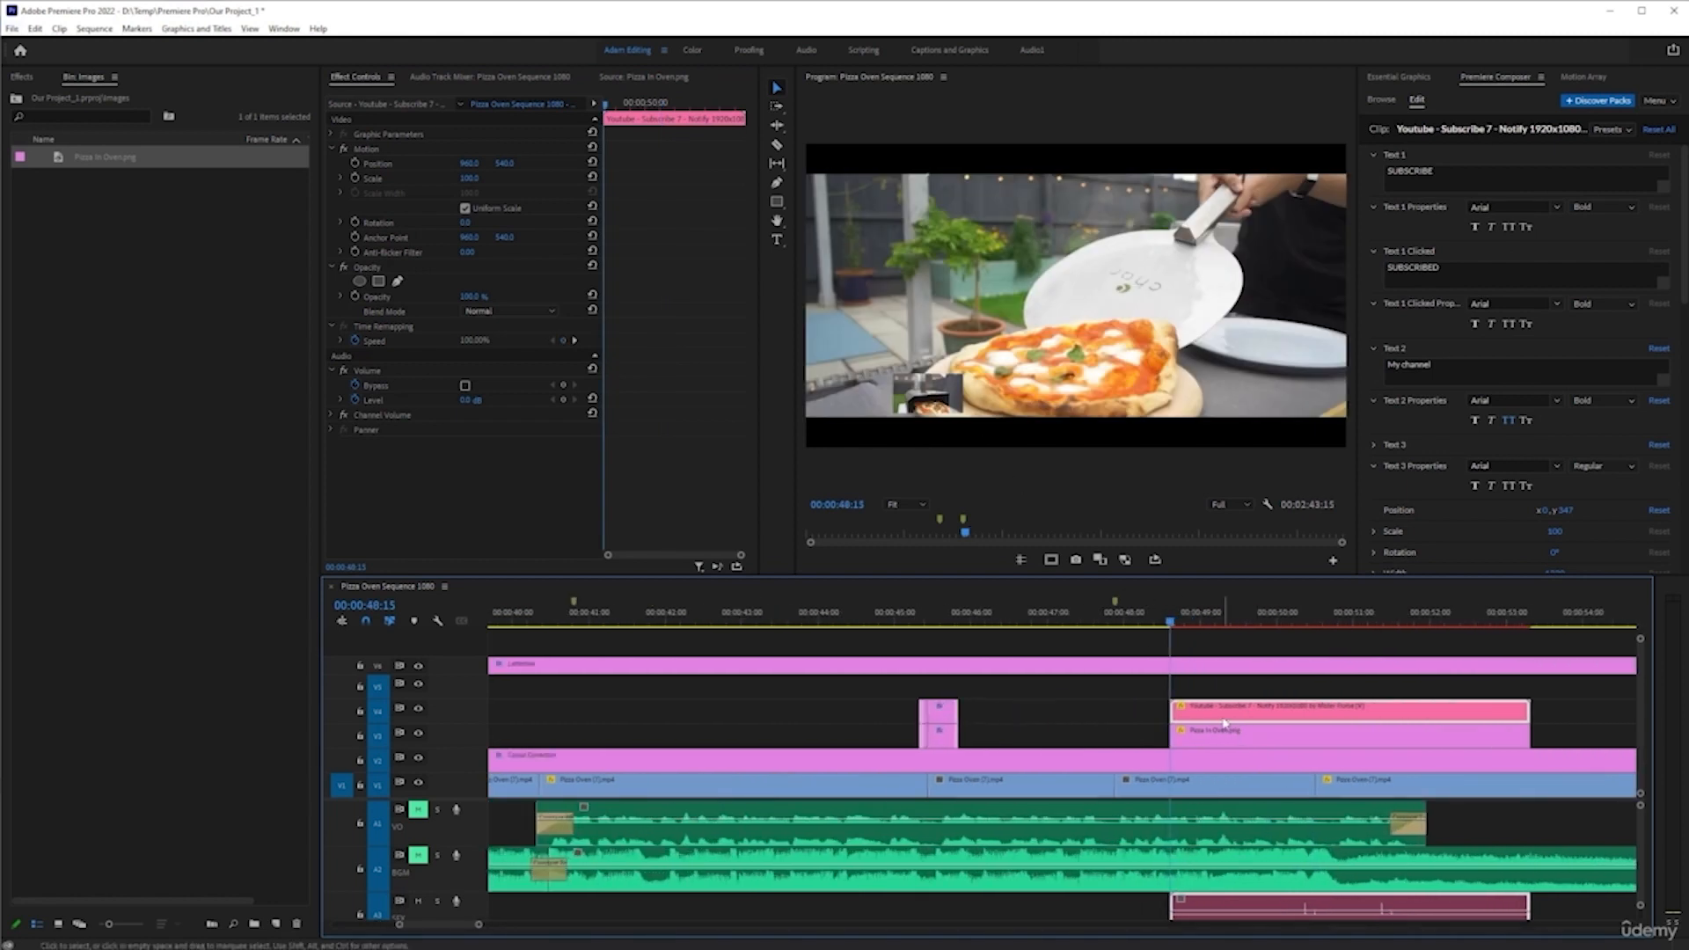
{"action": "key", "text": "space"}
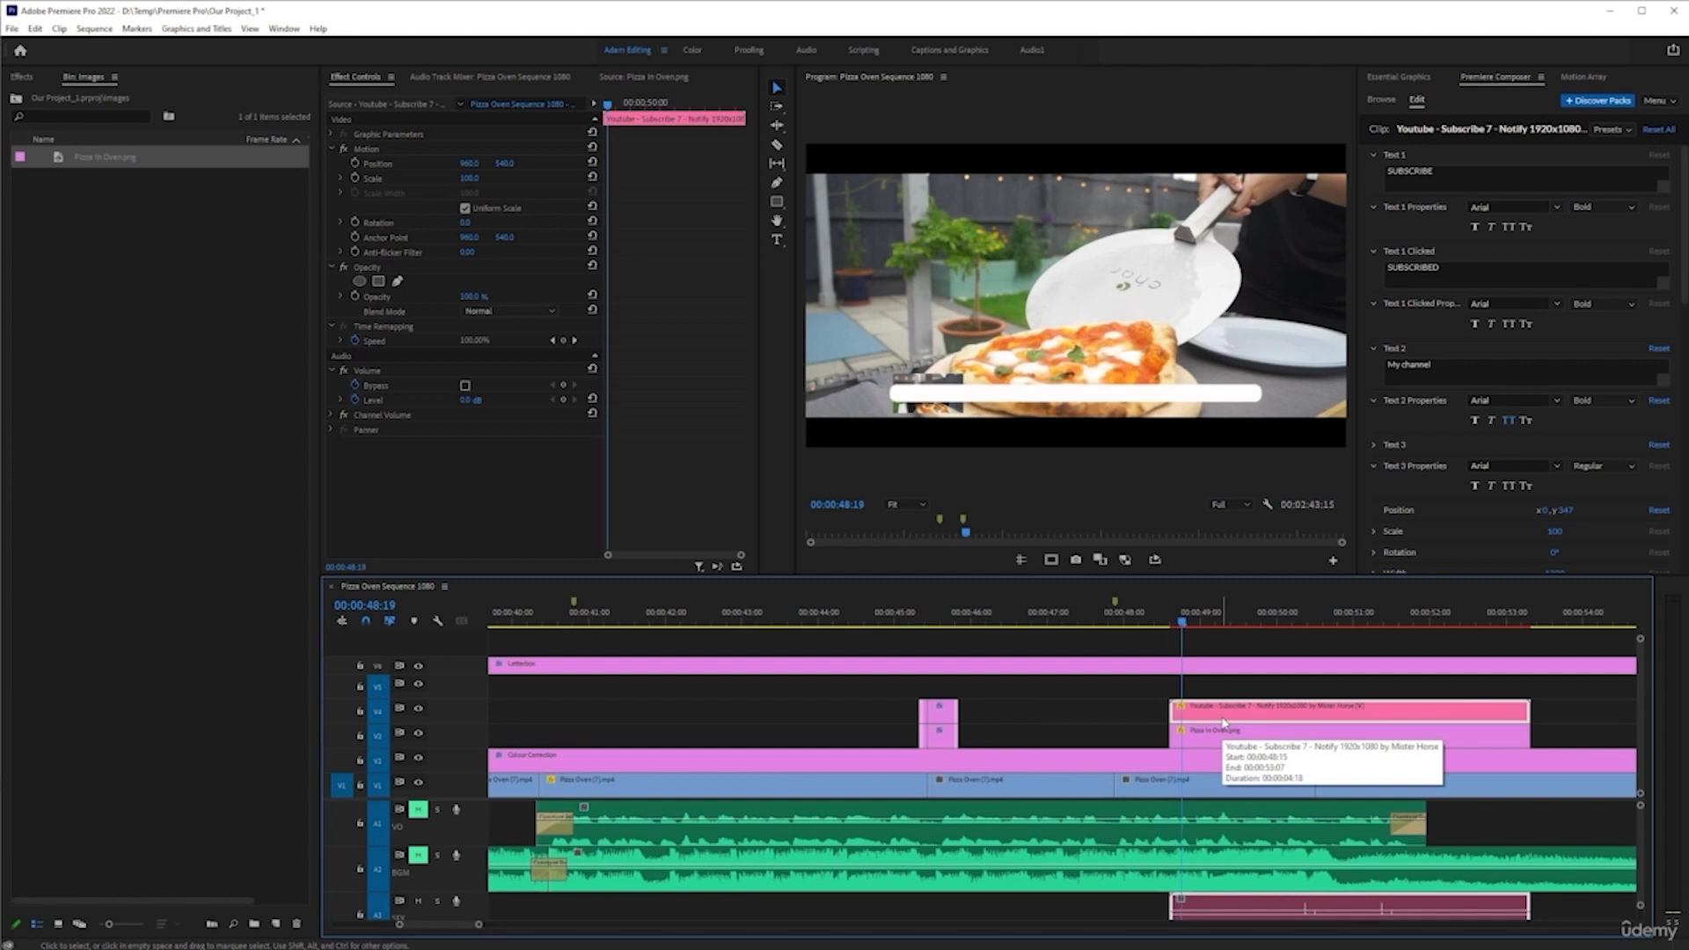
- Trim the start of the Pizza in Oven.png clip to 00:00:48:21, where the white background box covers the image
{"action": "key", "text": "Left"}
{"action": "key", "text": "Left"}
{"action": "key", "text": "Right"}
{"action": "key", "text": "Right"}
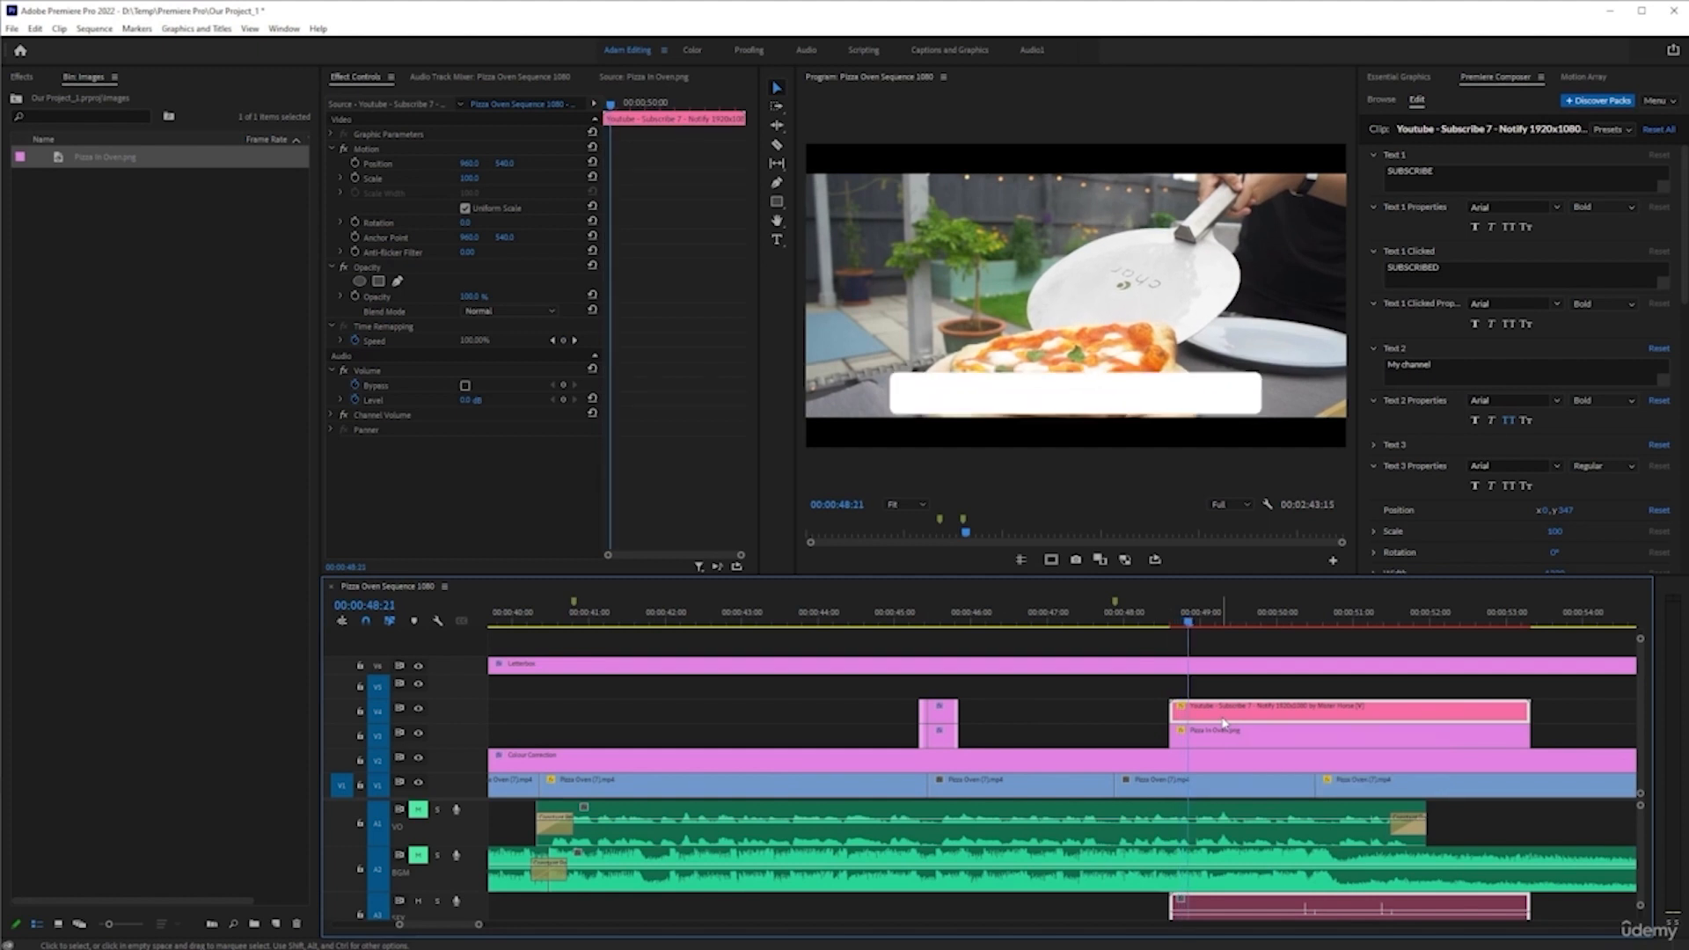
{"action": "left_click", "coordinate": [1221, 732]}
{"action": "left_click_drag", "start_coordinate": [1177, 739], "coordinate": [1192, 734]}
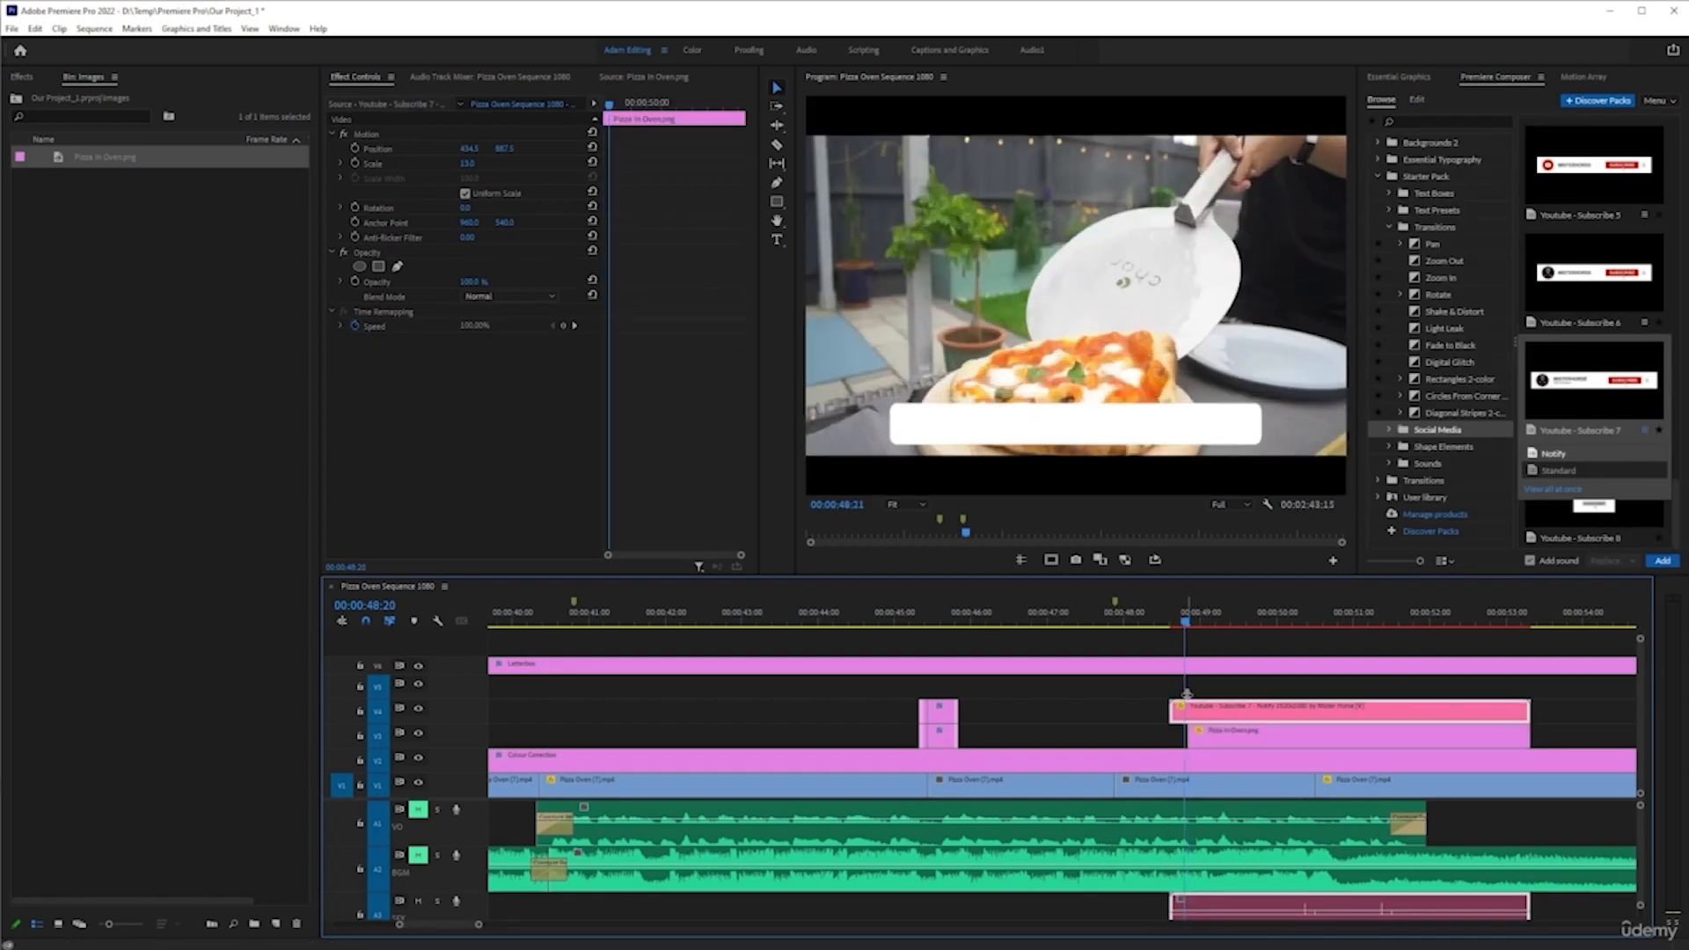
- Play on to 00:00:52:17 and trim the end of the Pizza in Oven.png clip to that point
{"action": "left_click", "coordinate": [1186, 694]}
{"action": "key", "text": "space"}
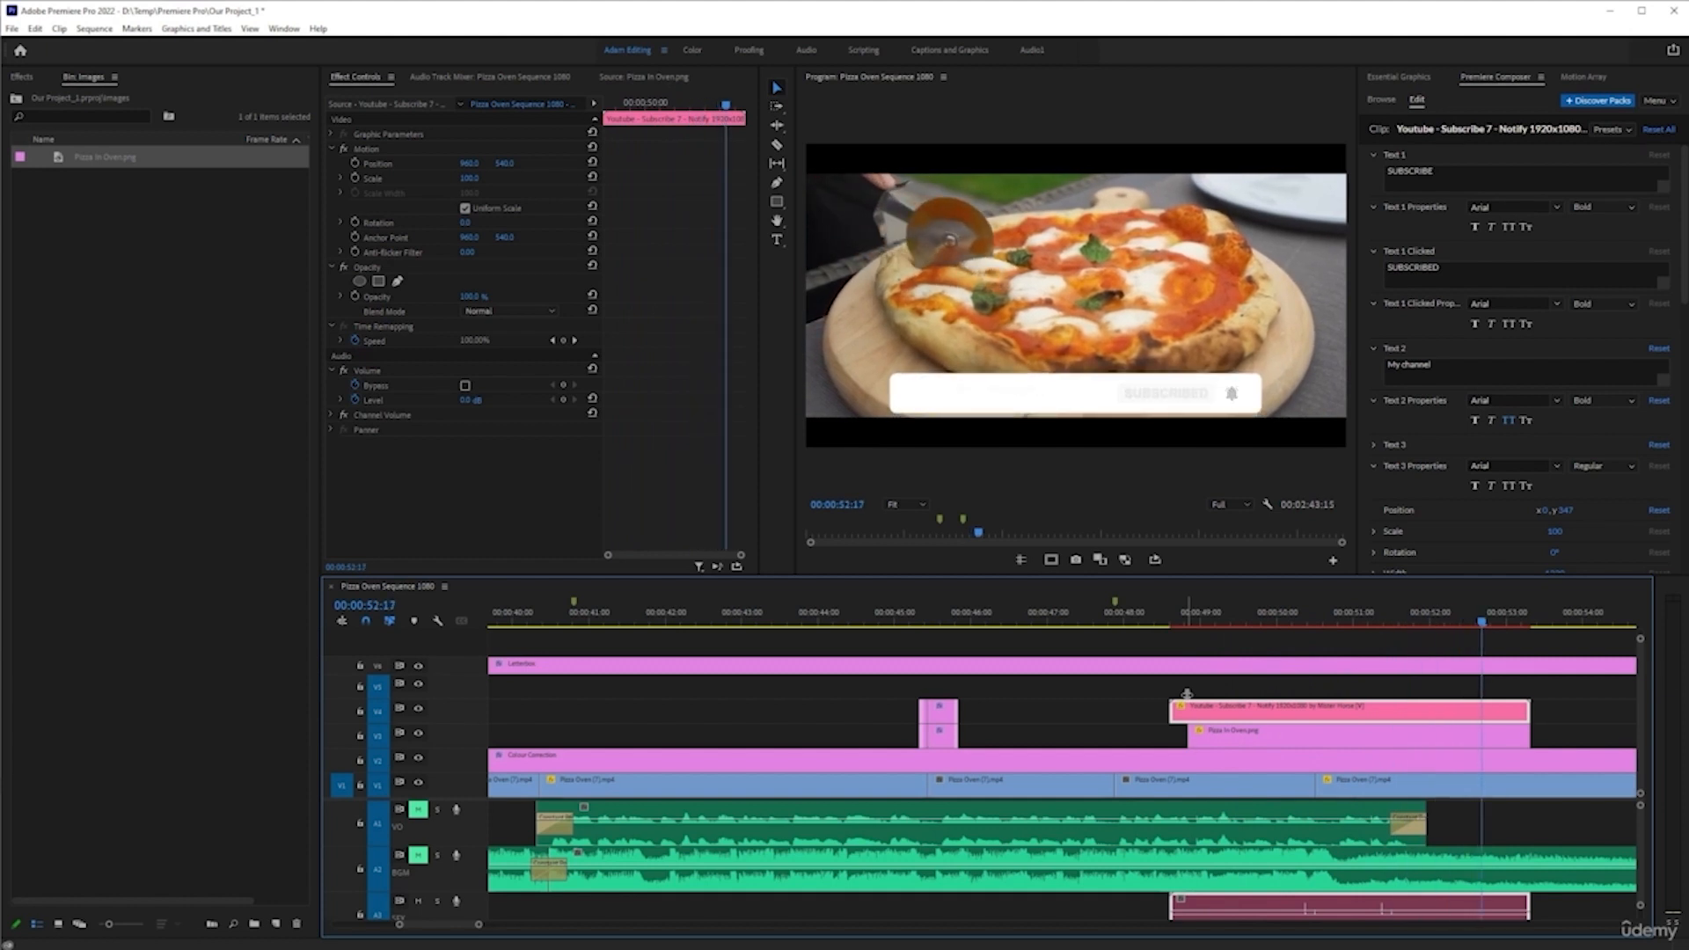
{"action": "left_click_drag", "start_coordinate": [1529, 737], "coordinate": [1475, 739]}
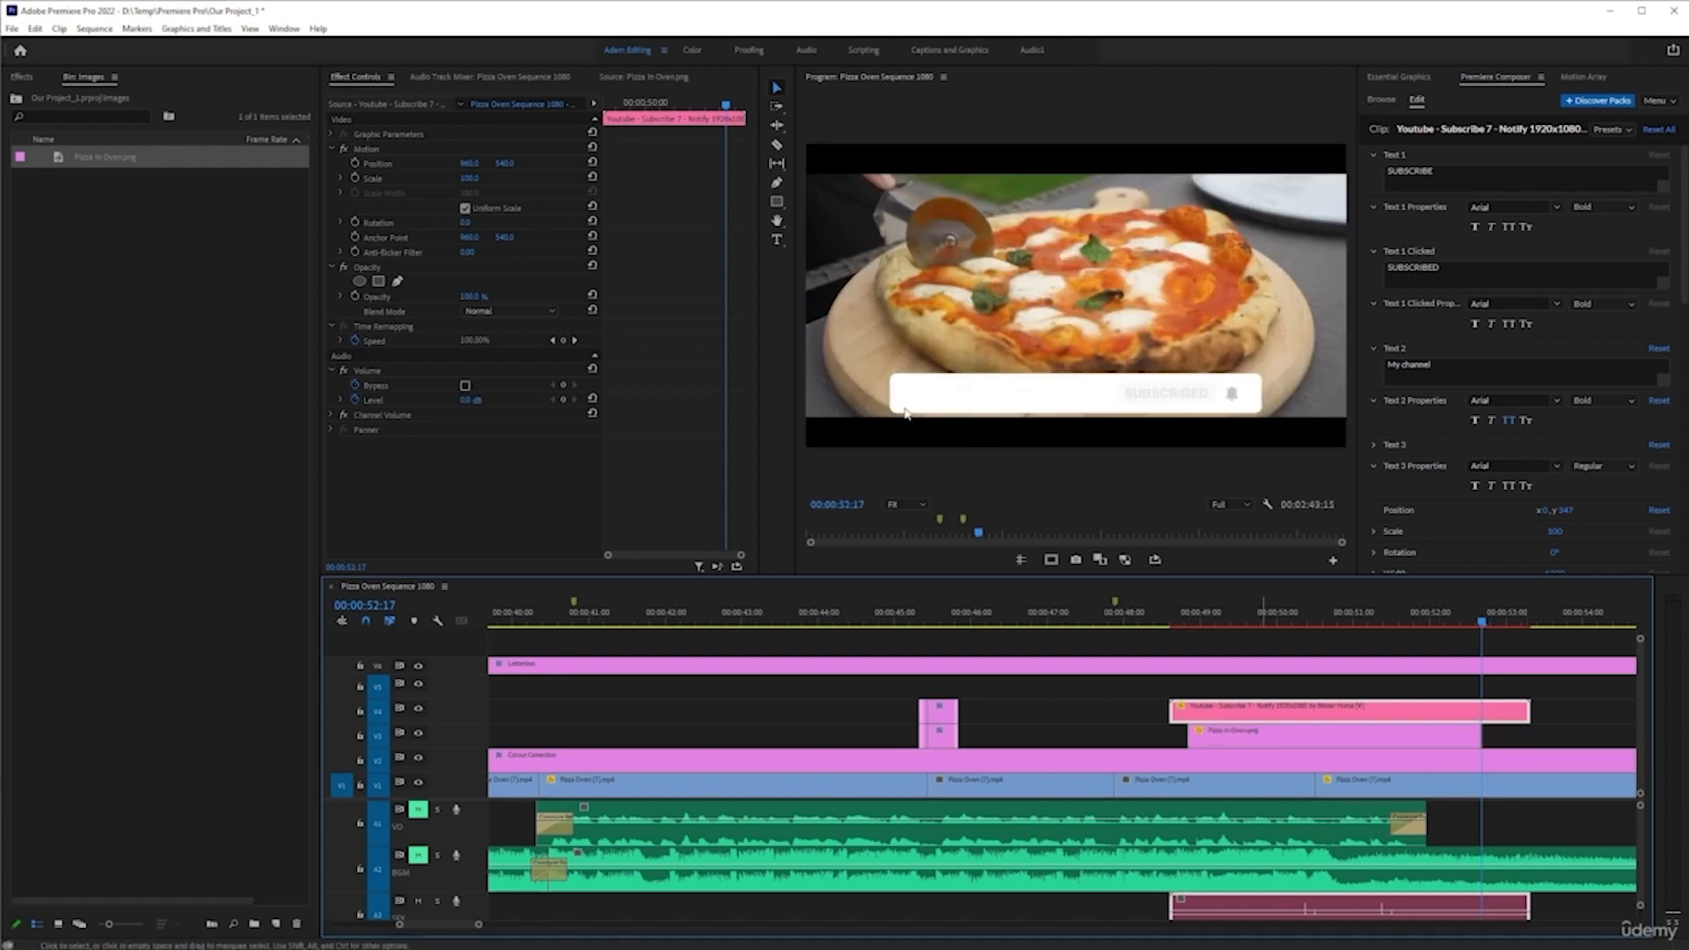
- Replay the finished subscribe animation with its avatar image from 00:00:48:15
{"action": "left_click", "coordinate": [1165, 613]}
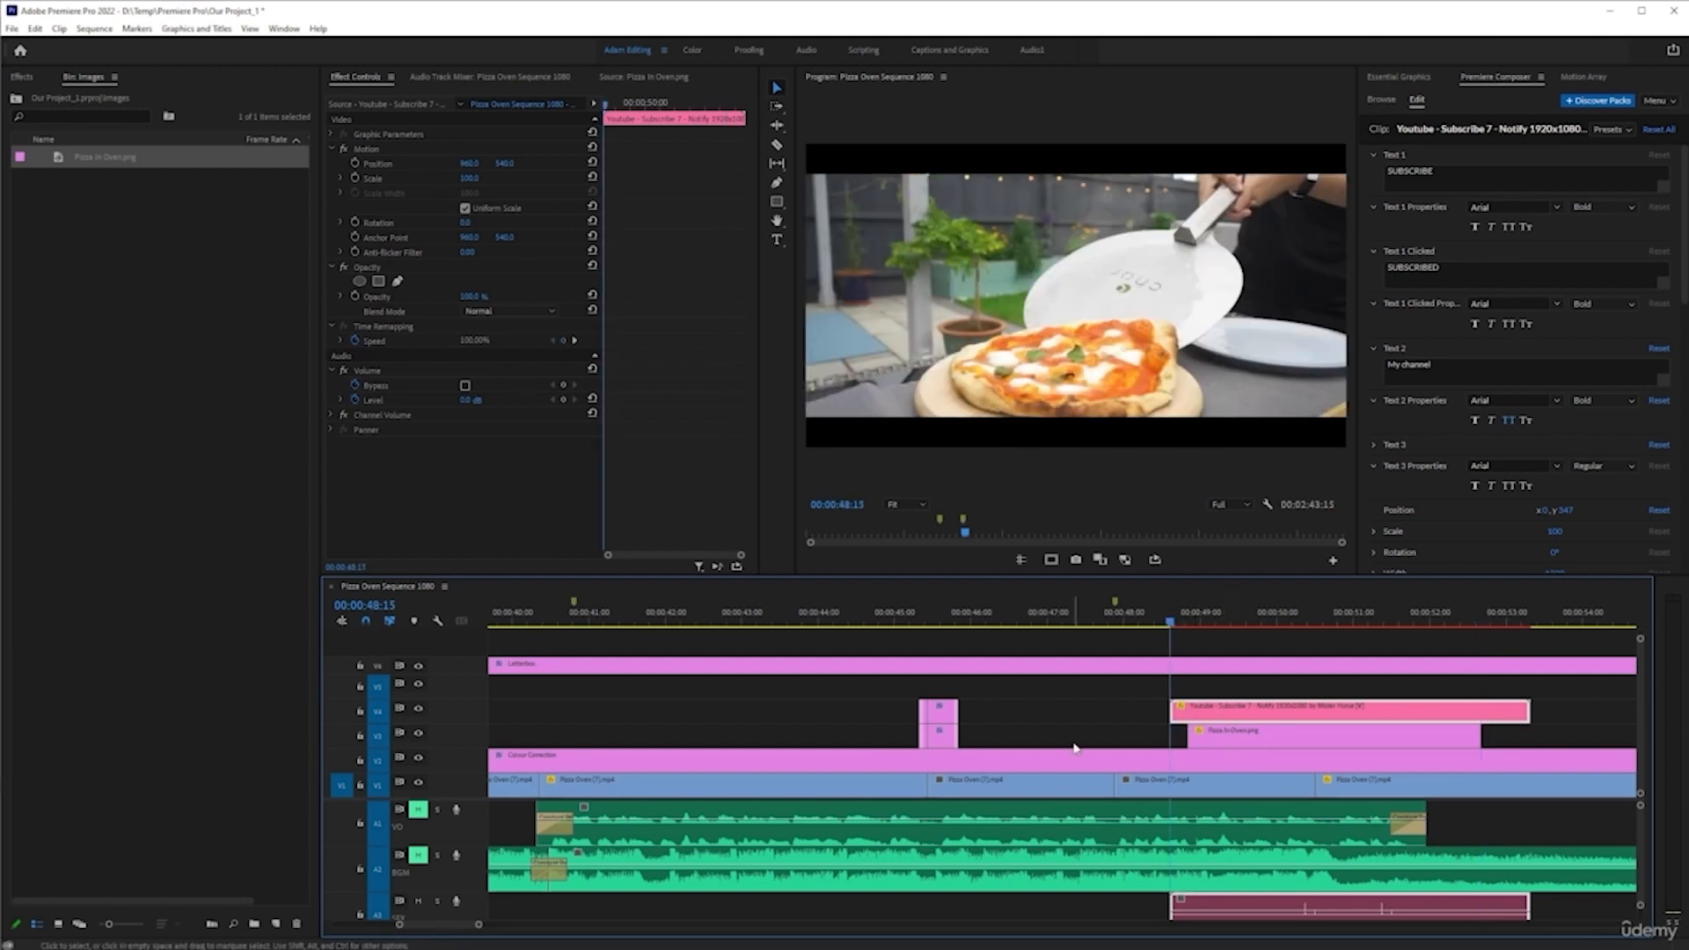
{"action": "key", "text": "space"}
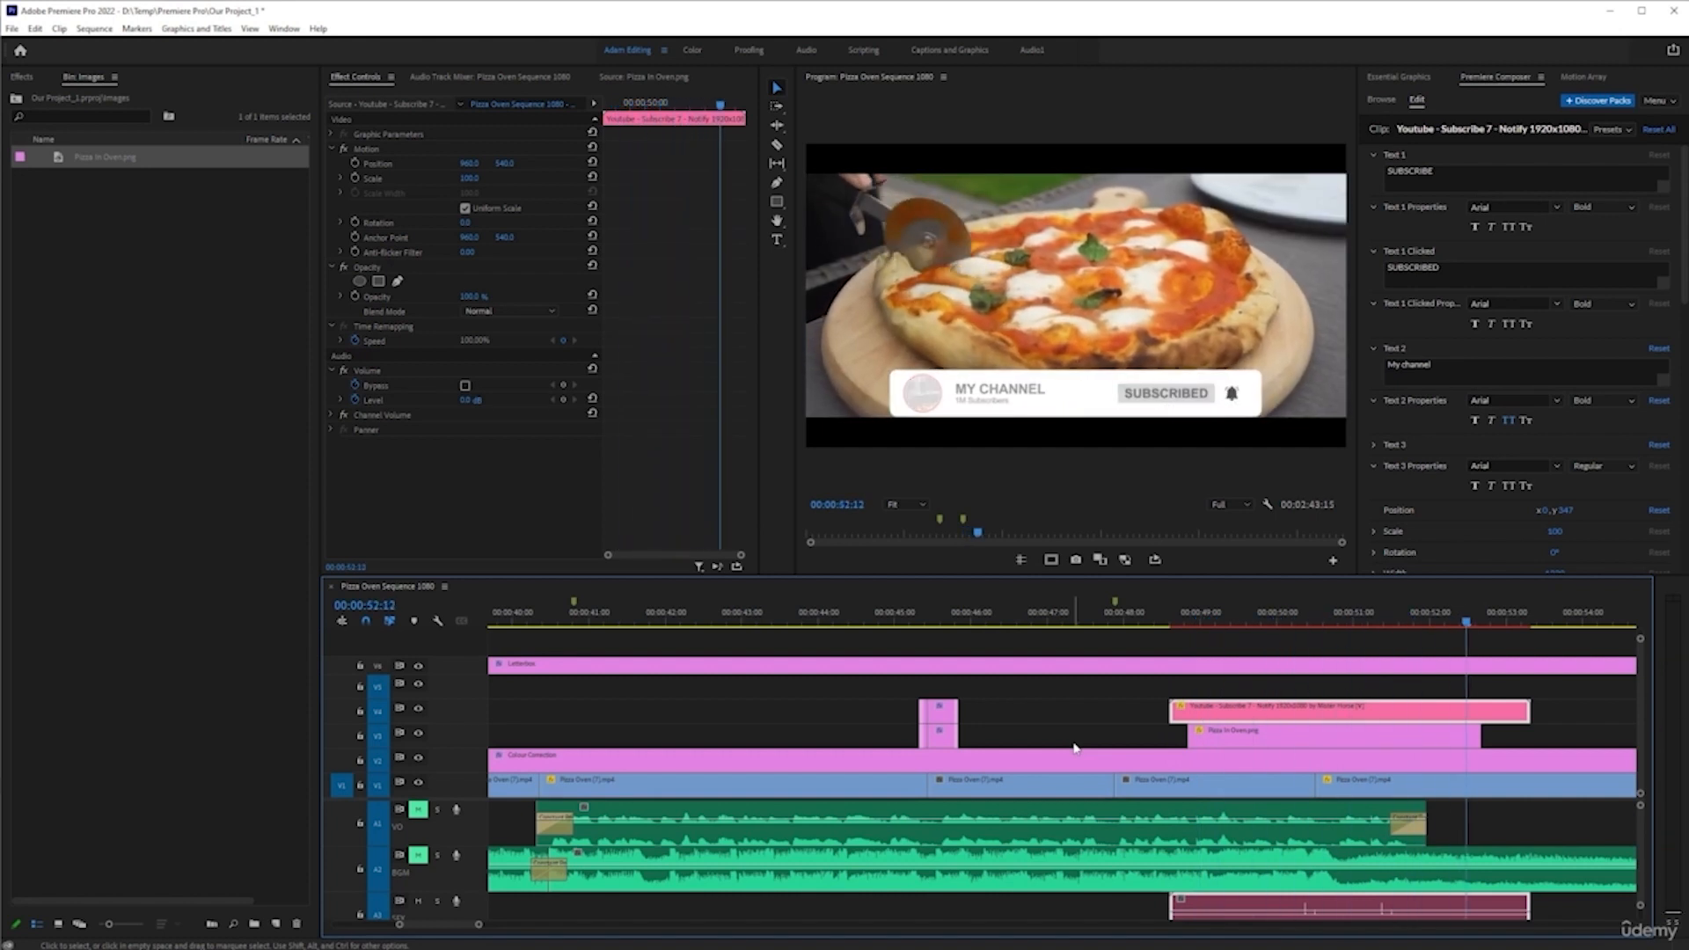
{"action": "key", "text": "space"}
- Select the Colour Correction adjustment layer and place the playhead at 00:00:51:02
{"action": "left_click", "coordinate": [1274, 755]}
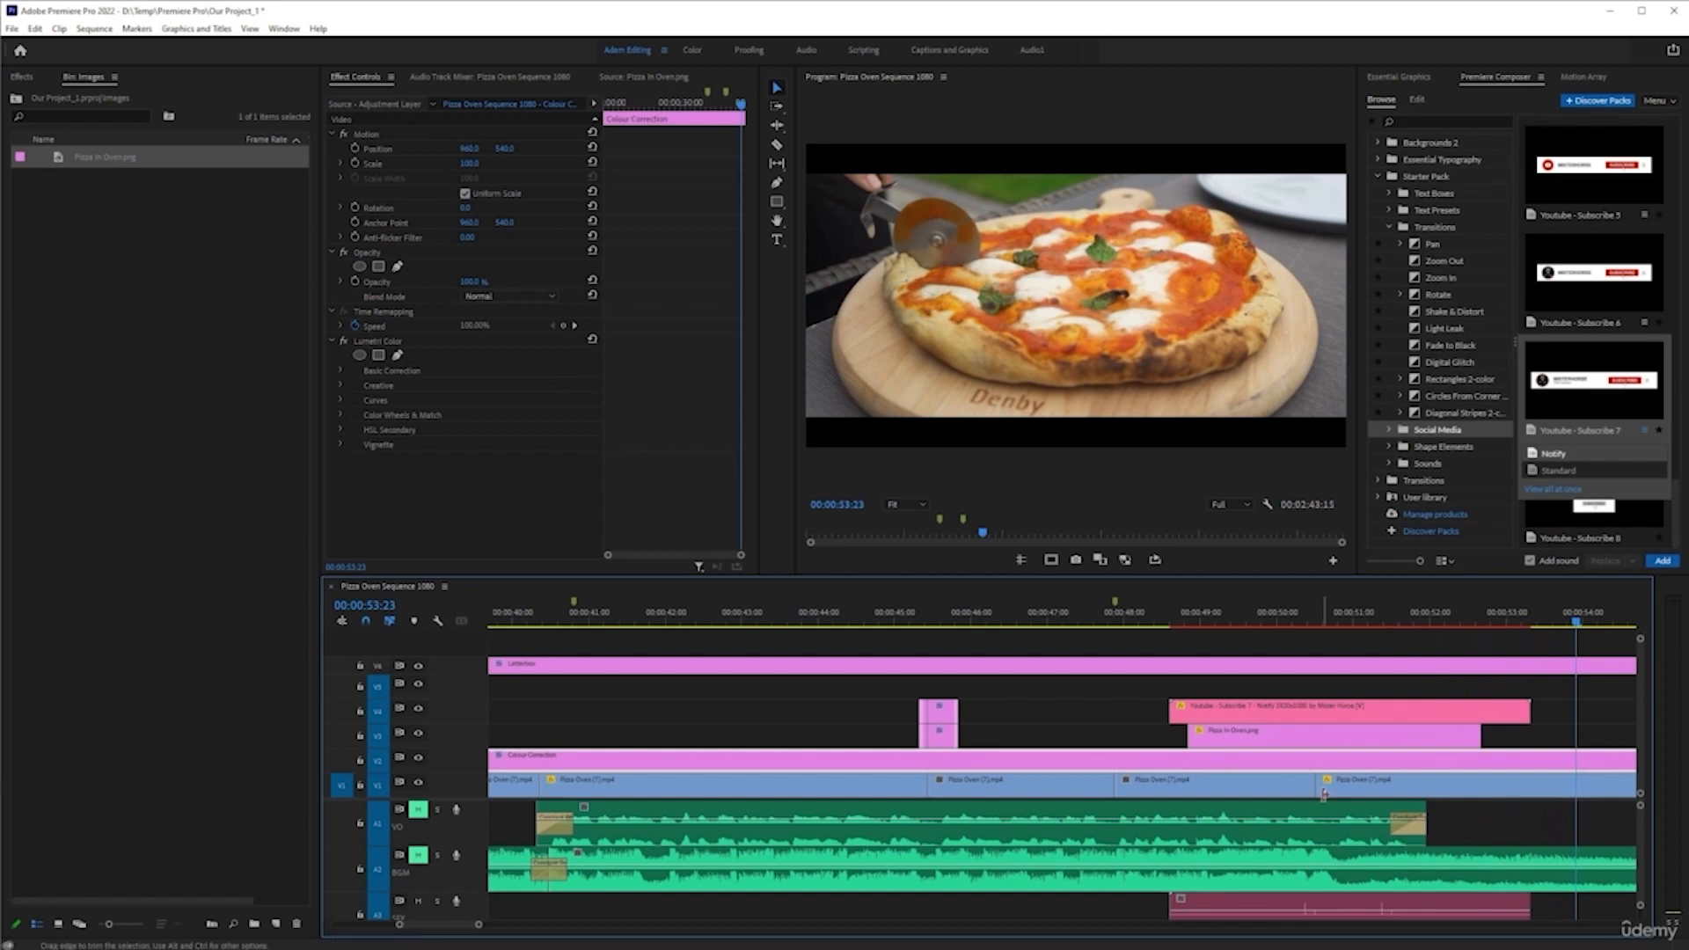
{"action": "scroll", "coordinate": [1275, 755], "scroll_direction": "down", "scroll_amount": 2}
{"action": "left_click", "coordinate": [1321, 616]}
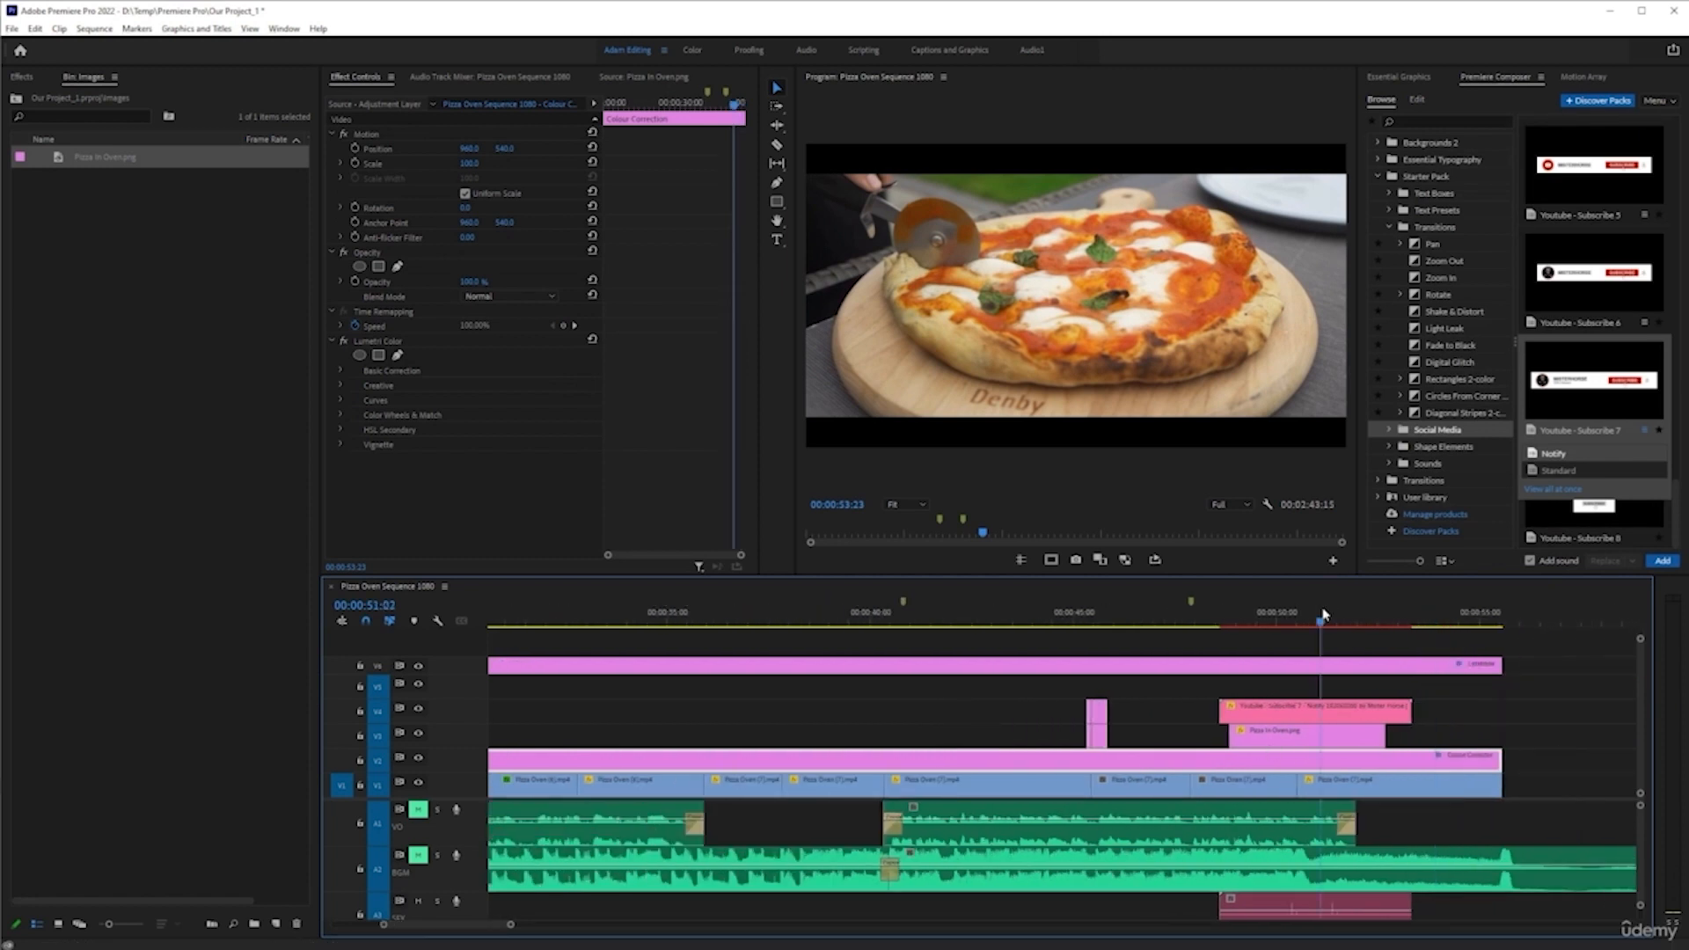
- Select the Youtube - Subscribe 7 clip, look at its available presets and return to the Starter Pack library
{"action": "left_click", "coordinate": [1309, 709]}
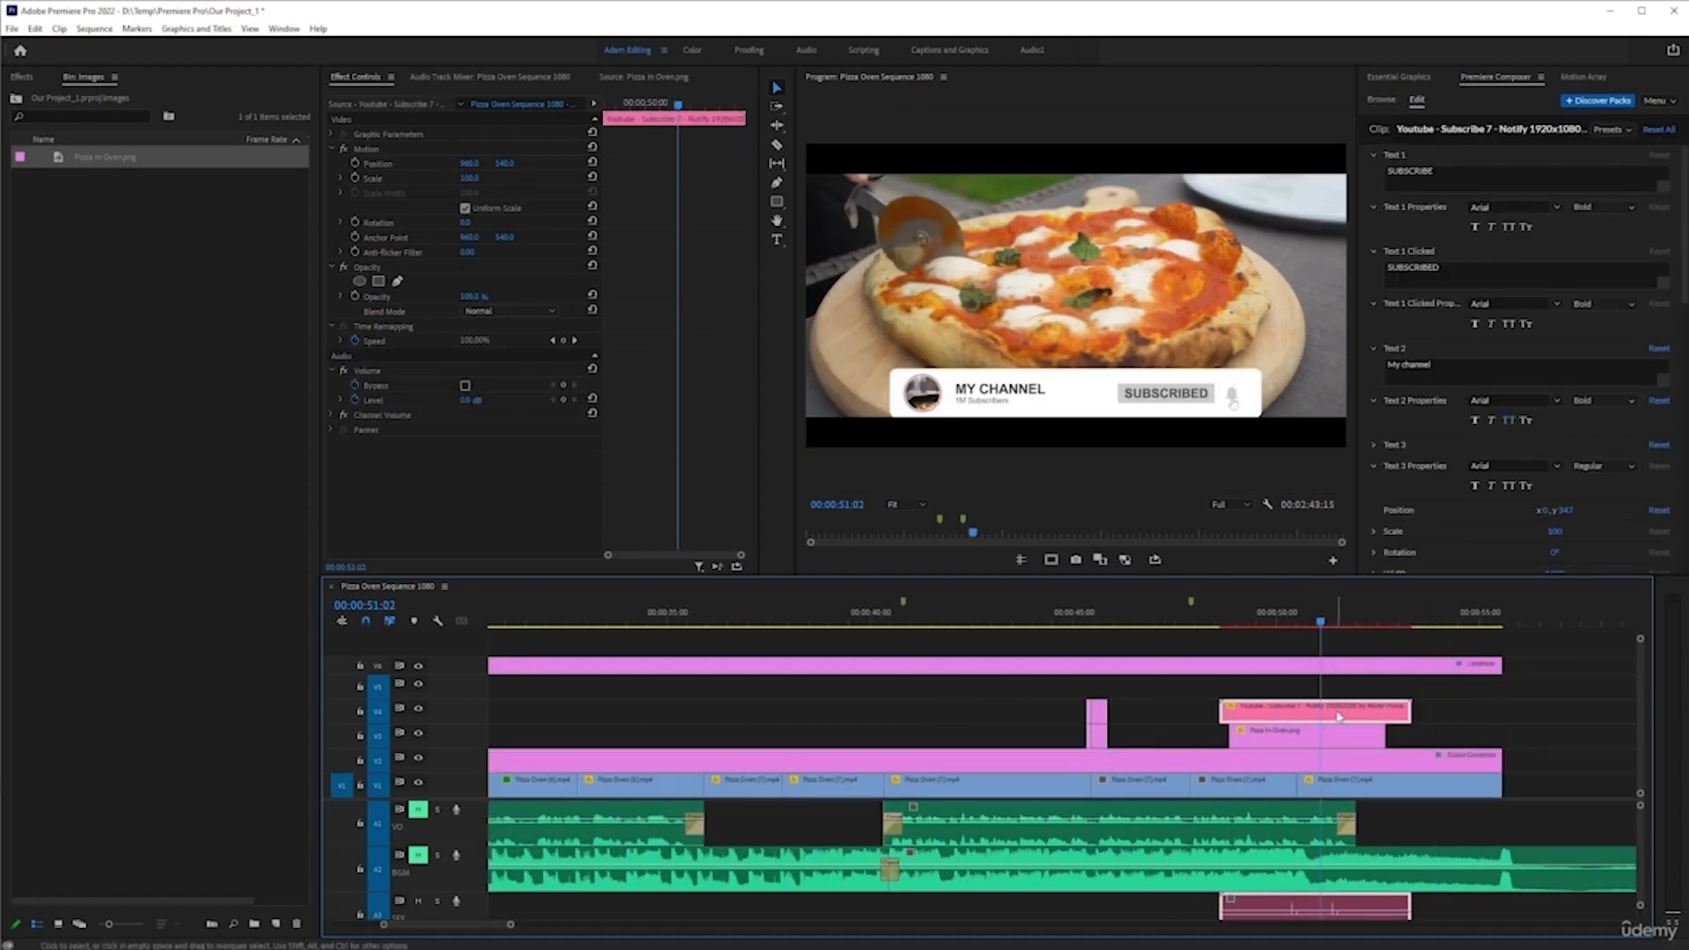
{"action": "left_click", "coordinate": [1613, 130]}
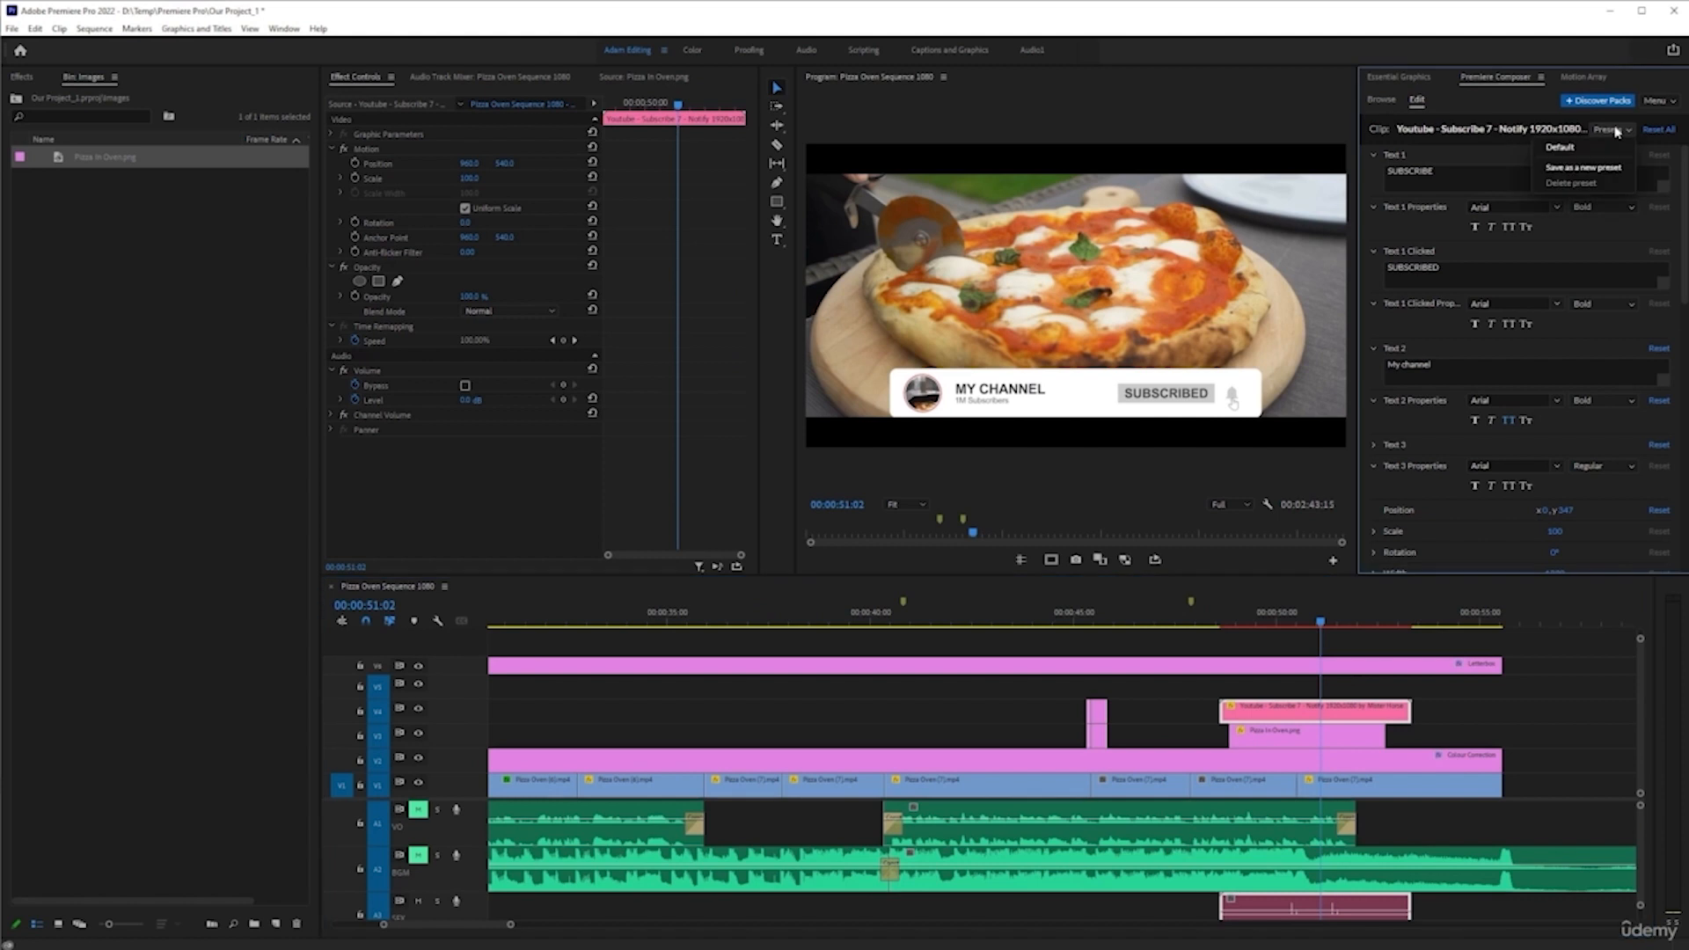
{"action": "left_click", "coordinate": [1503, 147]}
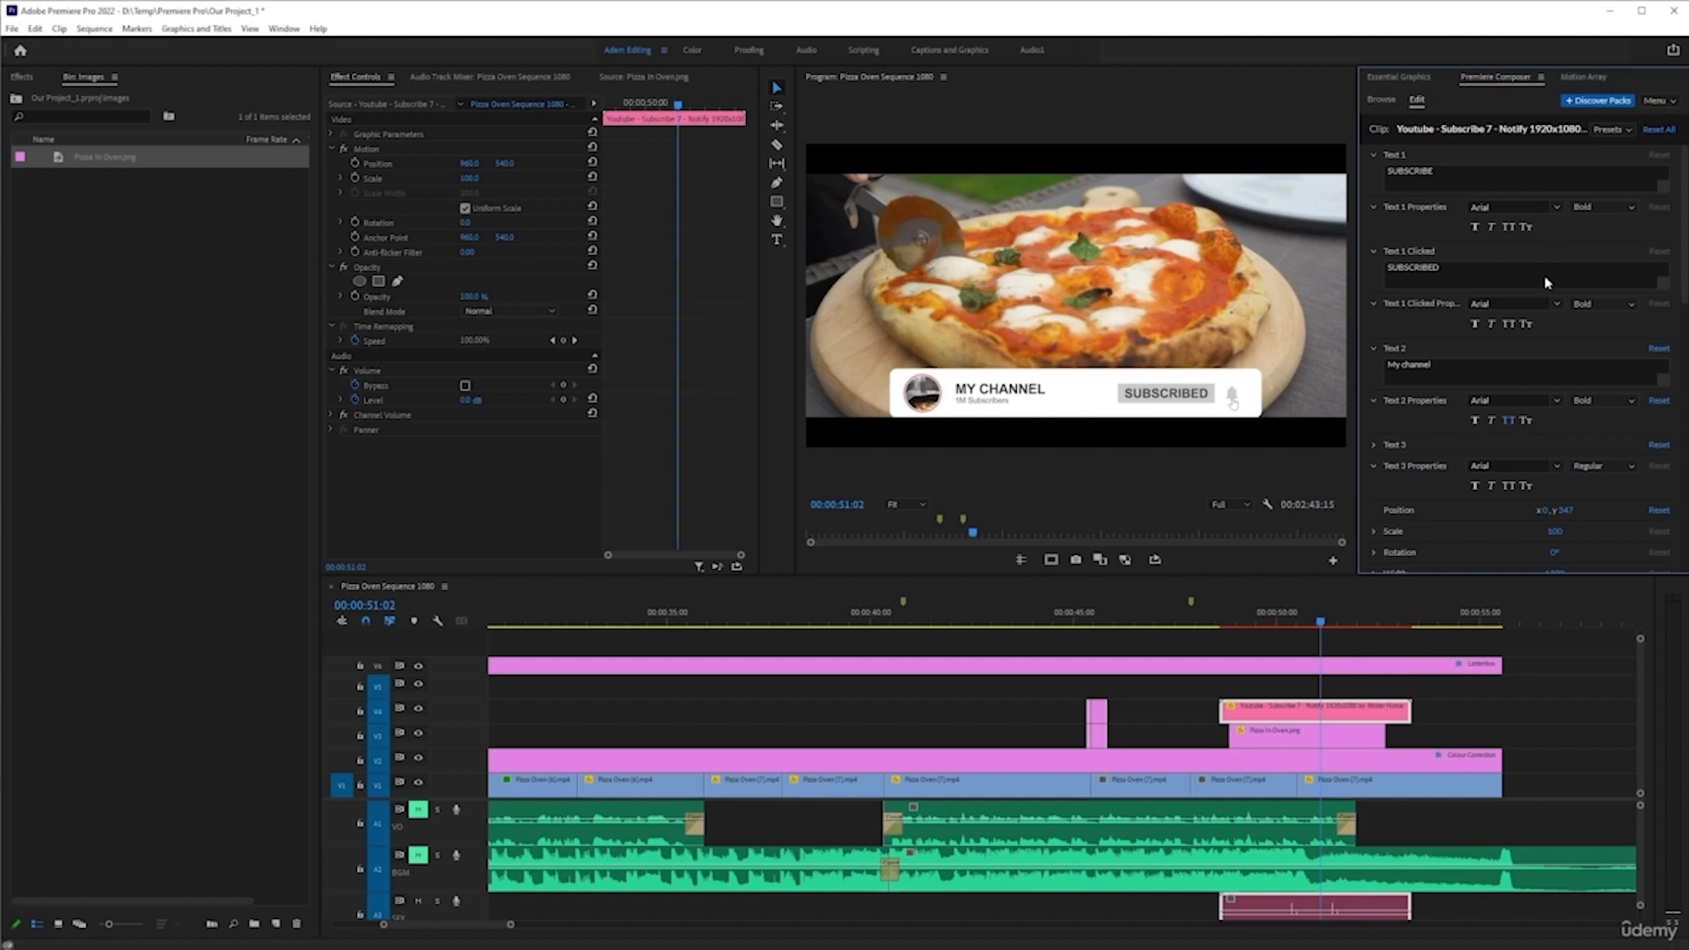
{"action": "left_click", "coordinate": [1382, 101]}
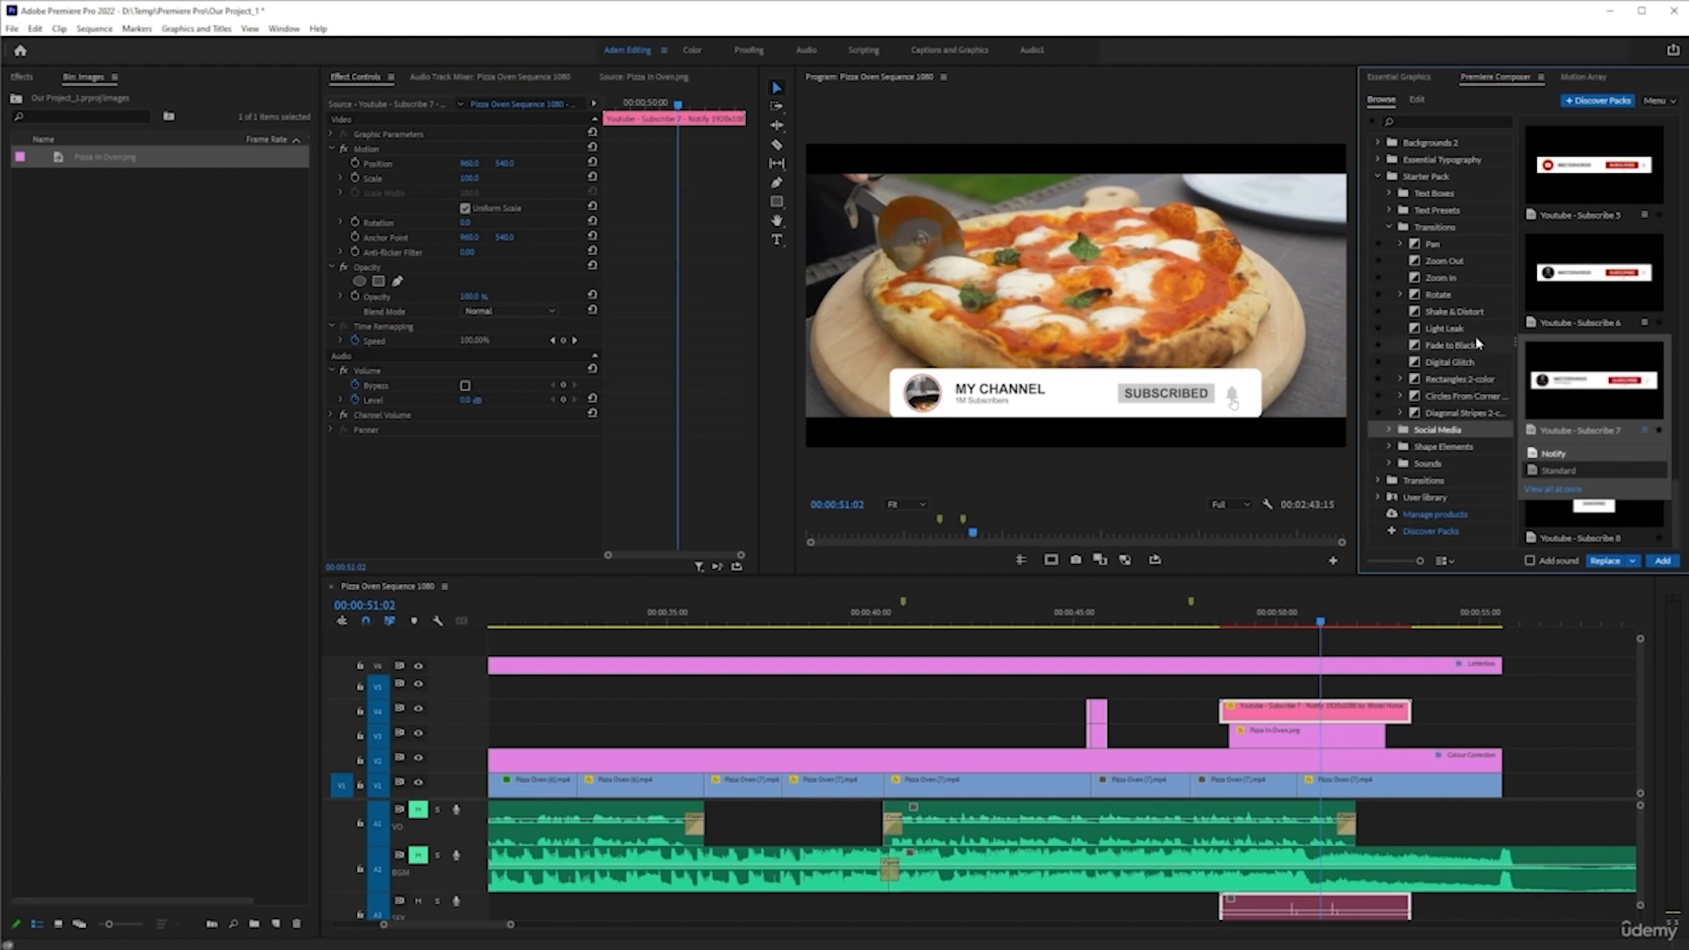
- Delete the Youtube - Subscribe 7 animation with its sound and the Pizza in Oven.png clip from the timeline
{"action": "key", "text": "minus"}
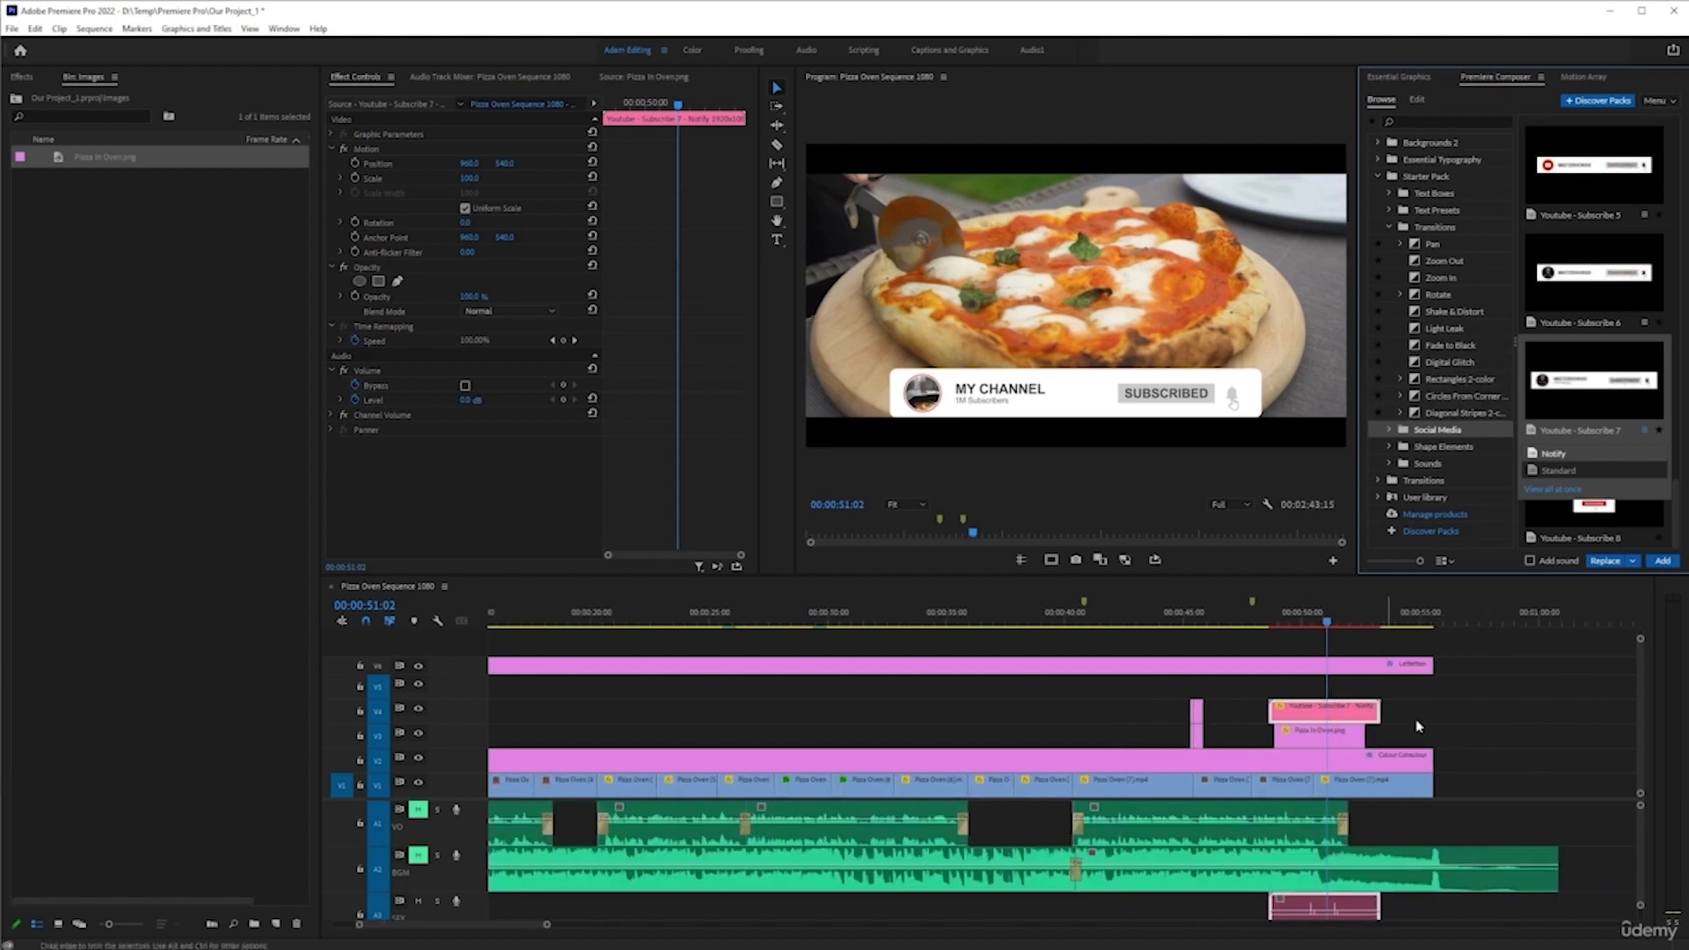
{"action": "left_click_drag", "start_coordinate": [1382, 722], "coordinate": [1310, 748]}
{"action": "key", "text": "Delete"}
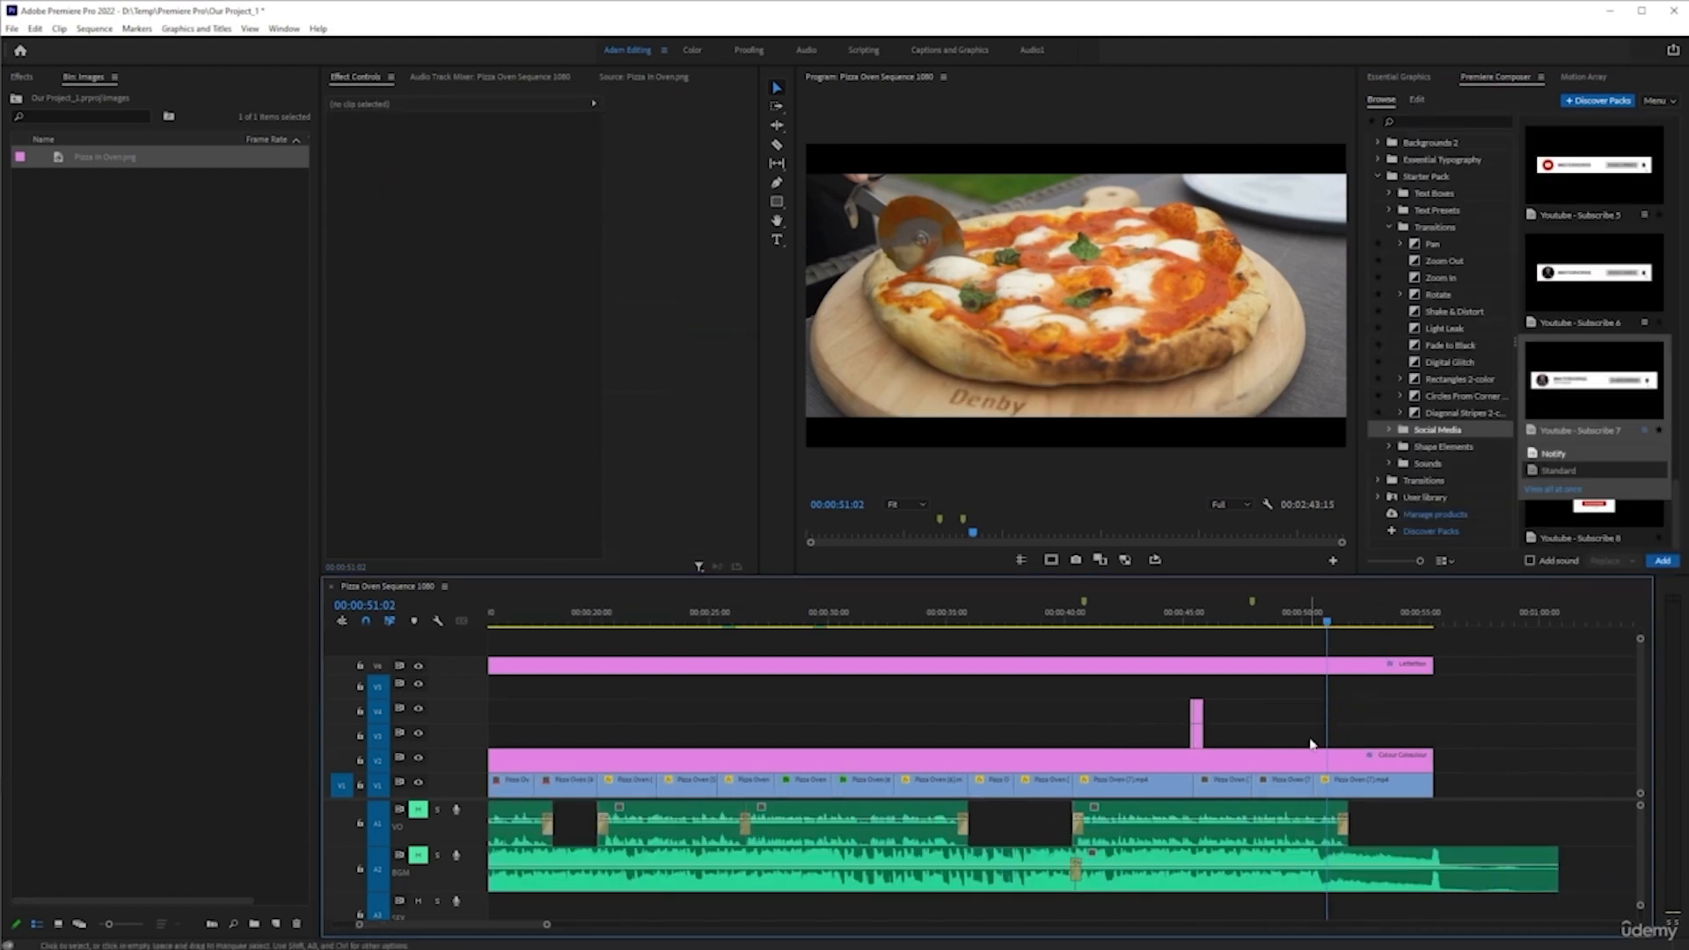
- Add Arrow Custom Path from Shape Elements, shift the clip slightly earlier on its track and place the playhead at 00:00:51:12
{"action": "left_click", "coordinate": [1422, 448]}
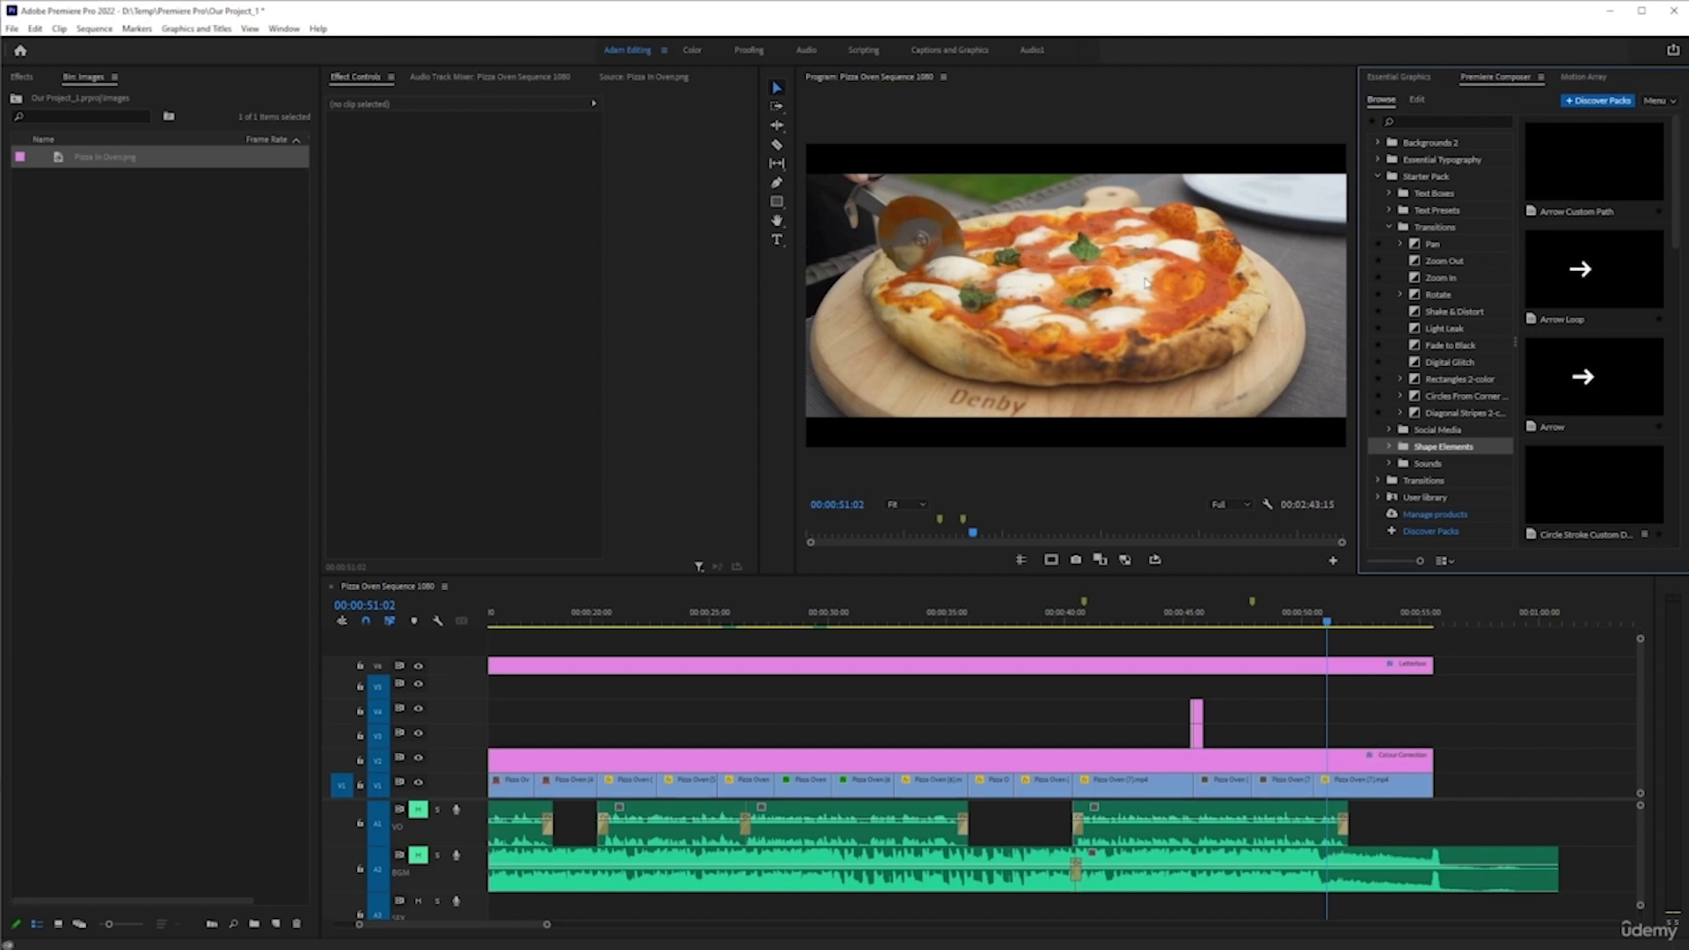
{"action": "left_click", "coordinate": [1598, 158]}
{"action": "left_click", "coordinate": [1663, 560]}
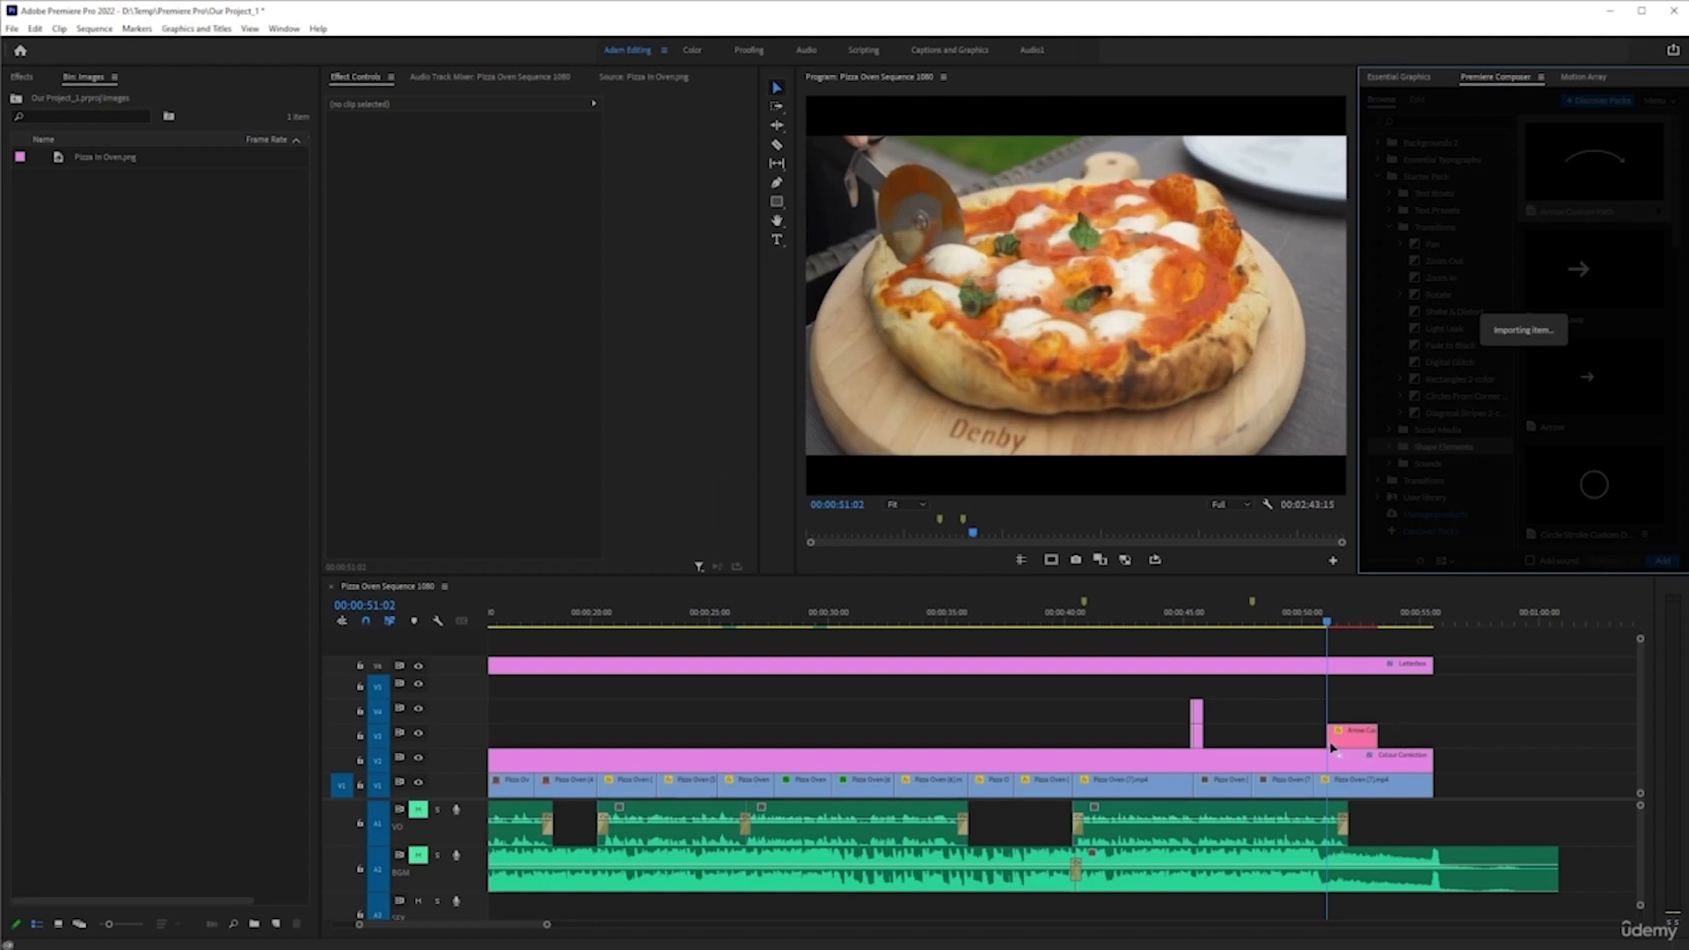
{"action": "left_click_drag", "start_coordinate": [1359, 741], "coordinate": [1349, 741]}
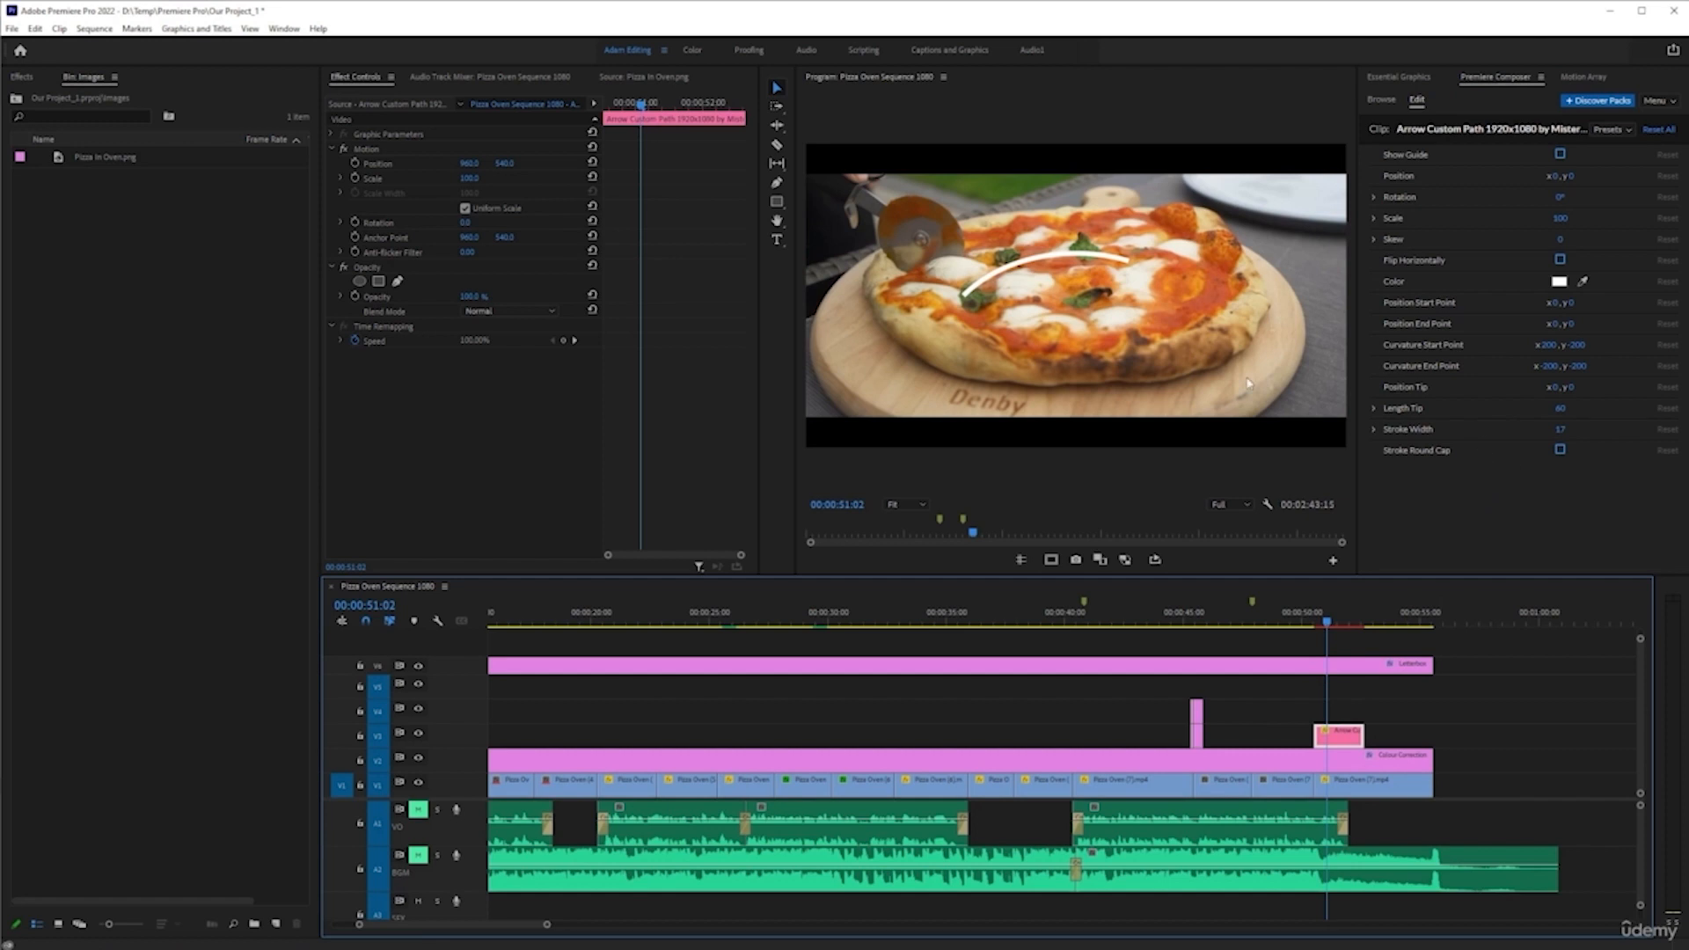
{"action": "left_click_drag", "start_coordinate": [1328, 623], "coordinate": [1337, 626]}
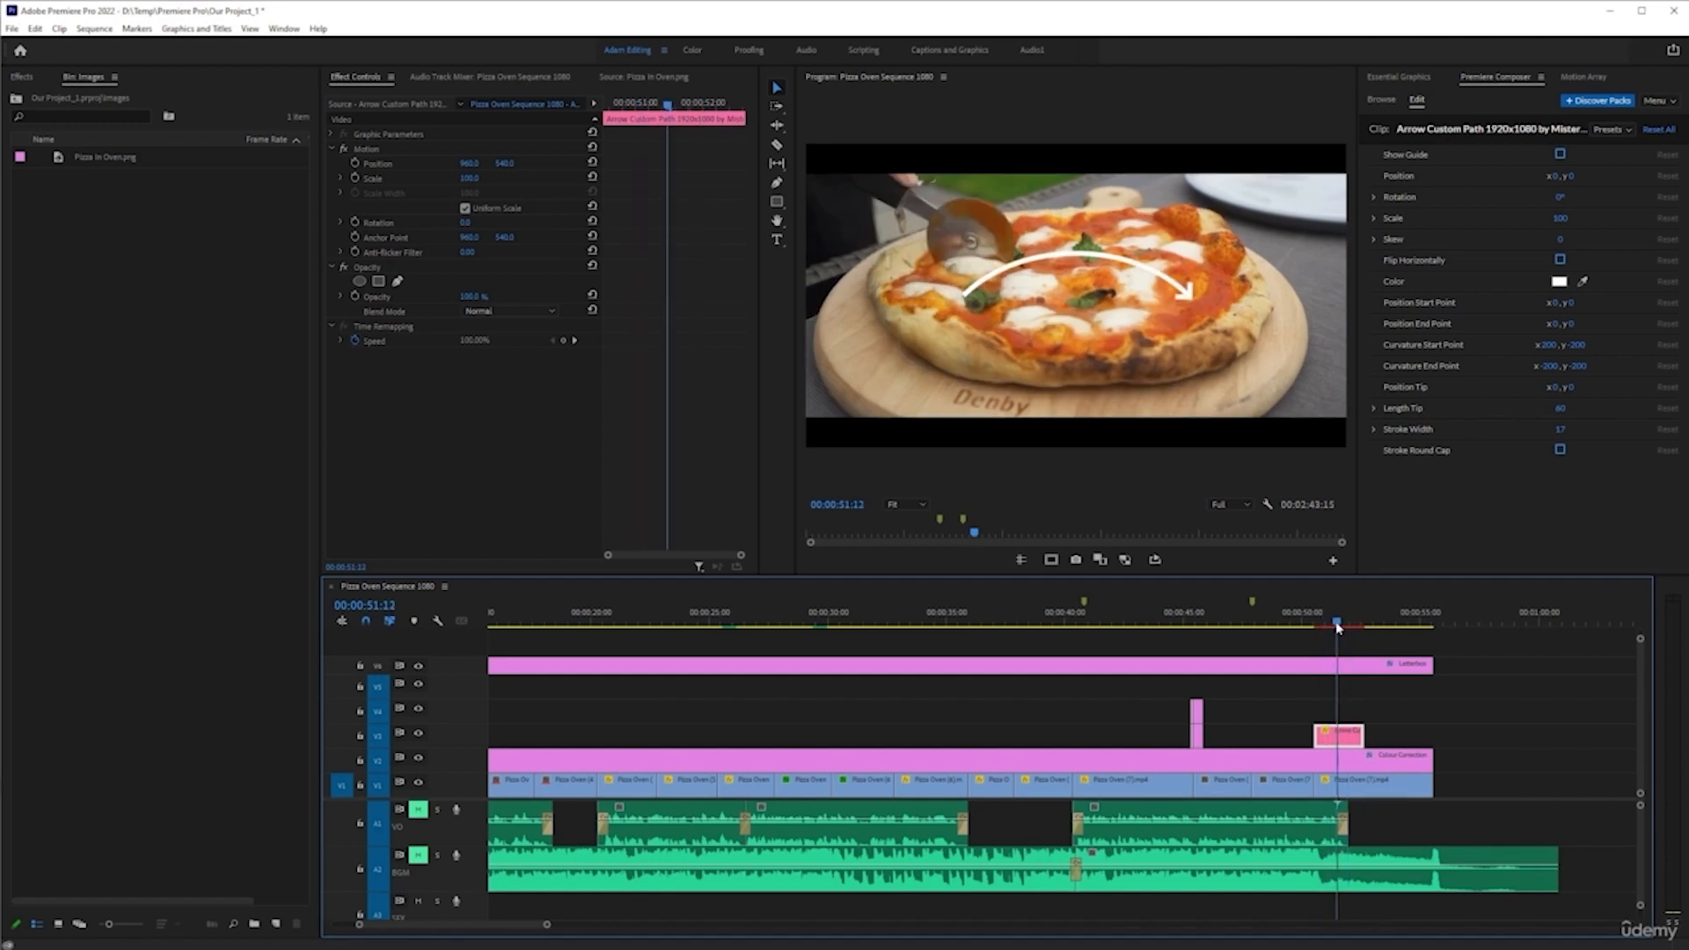
- Try the Show Guide option on the custom-path arrow and switch it off again
{"action": "left_click", "coordinate": [1561, 155]}
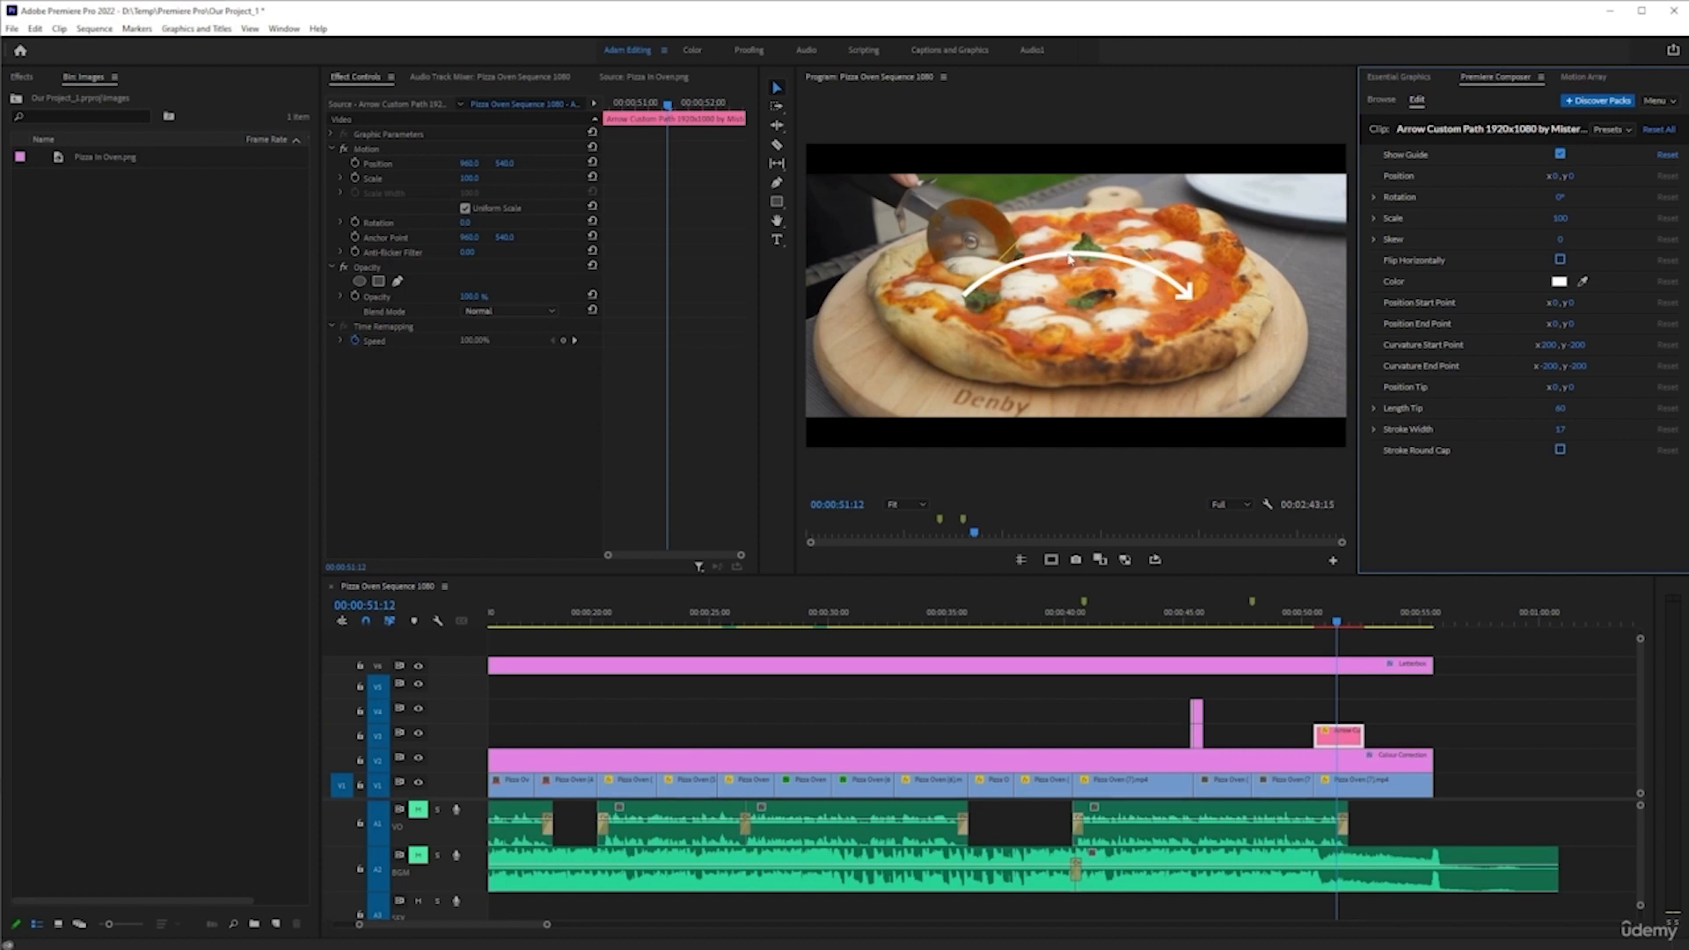
{"action": "left_click", "coordinate": [1185, 296]}
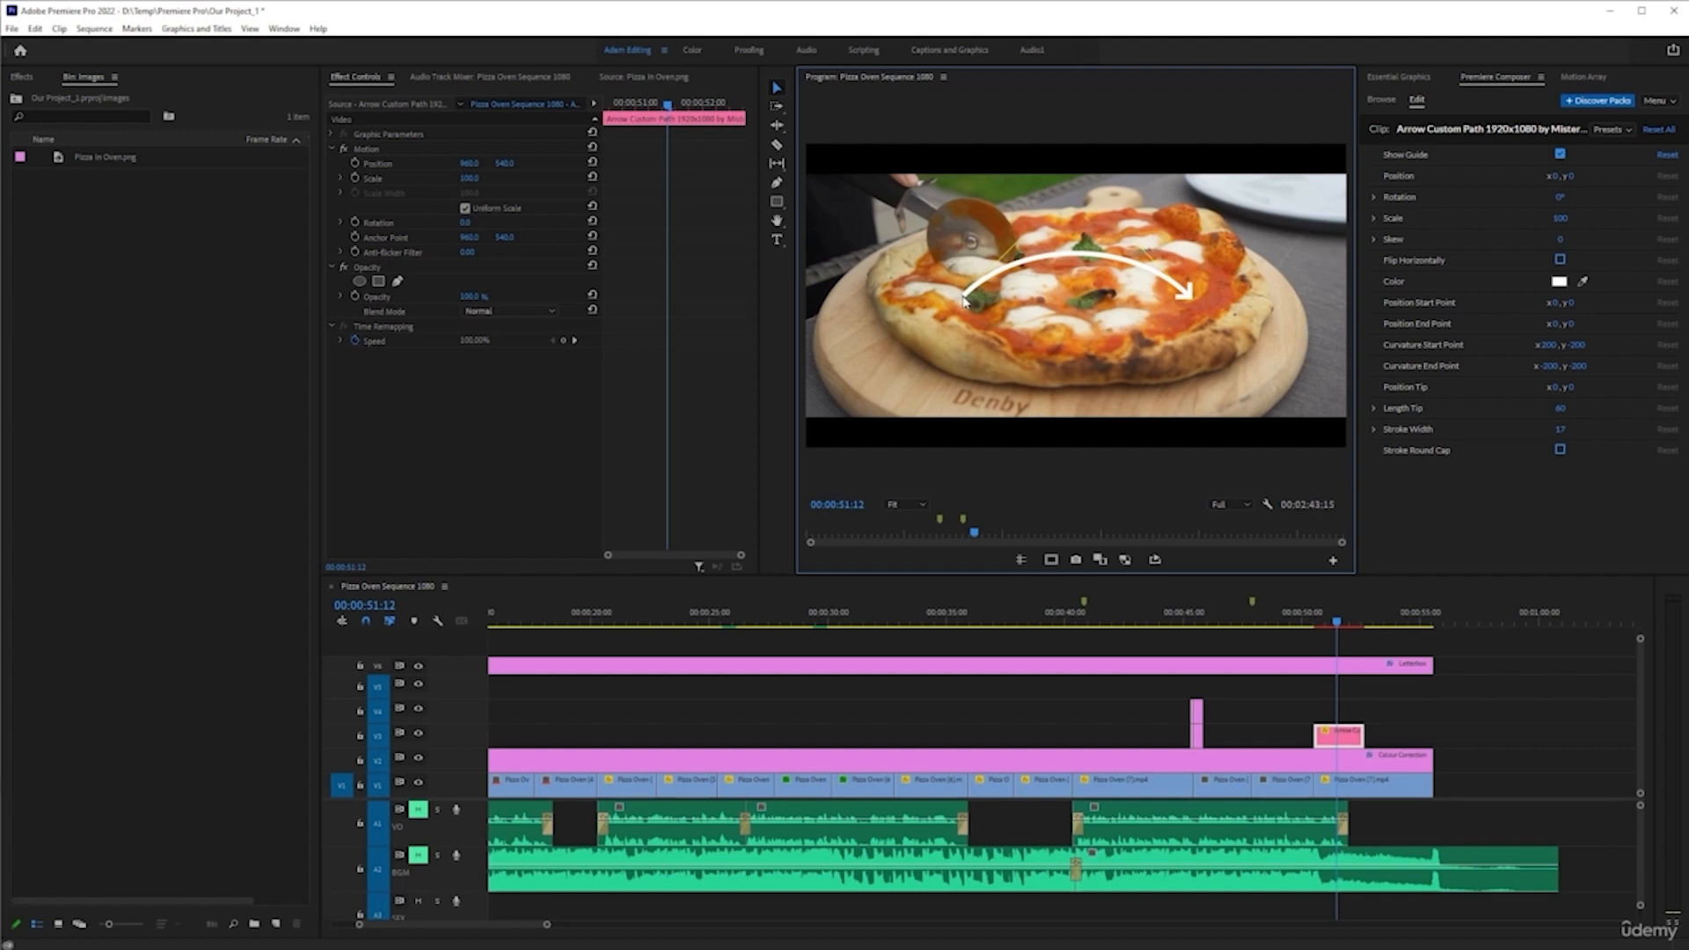
{"action": "left_click", "coordinate": [1559, 155]}
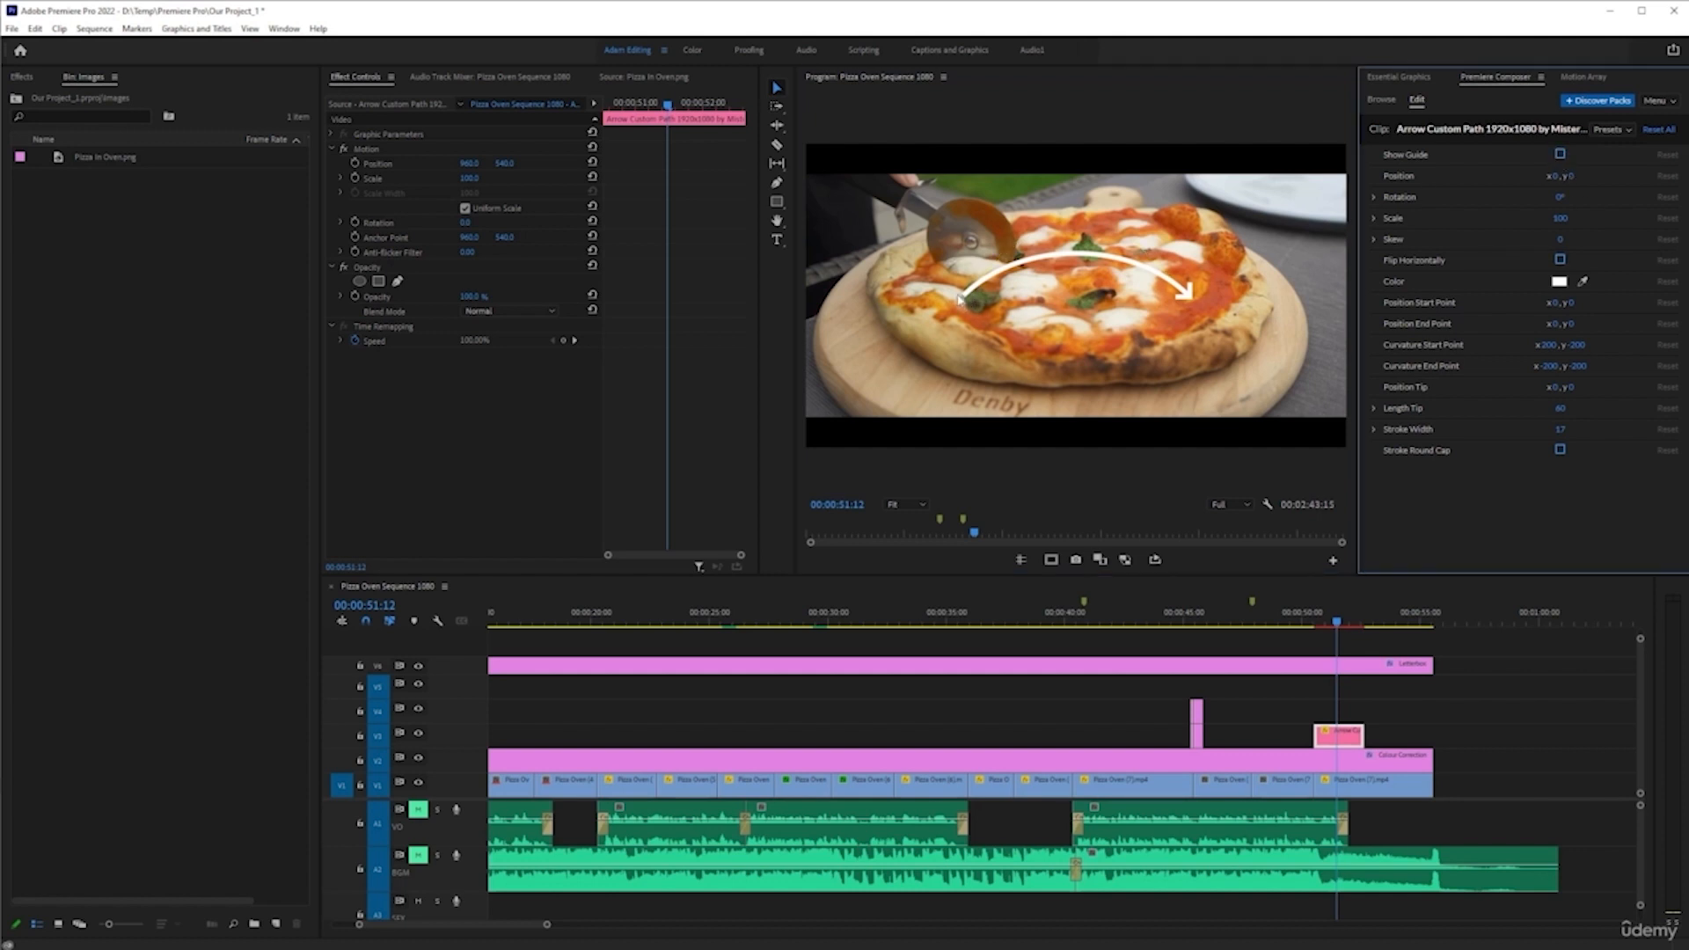
- Set the arrow's start point to about x -204, y 166 and its end point to about x -347, y -164
{"action": "left_click_drag", "start_coordinate": [1572, 303], "coordinate": [1400, 300]}
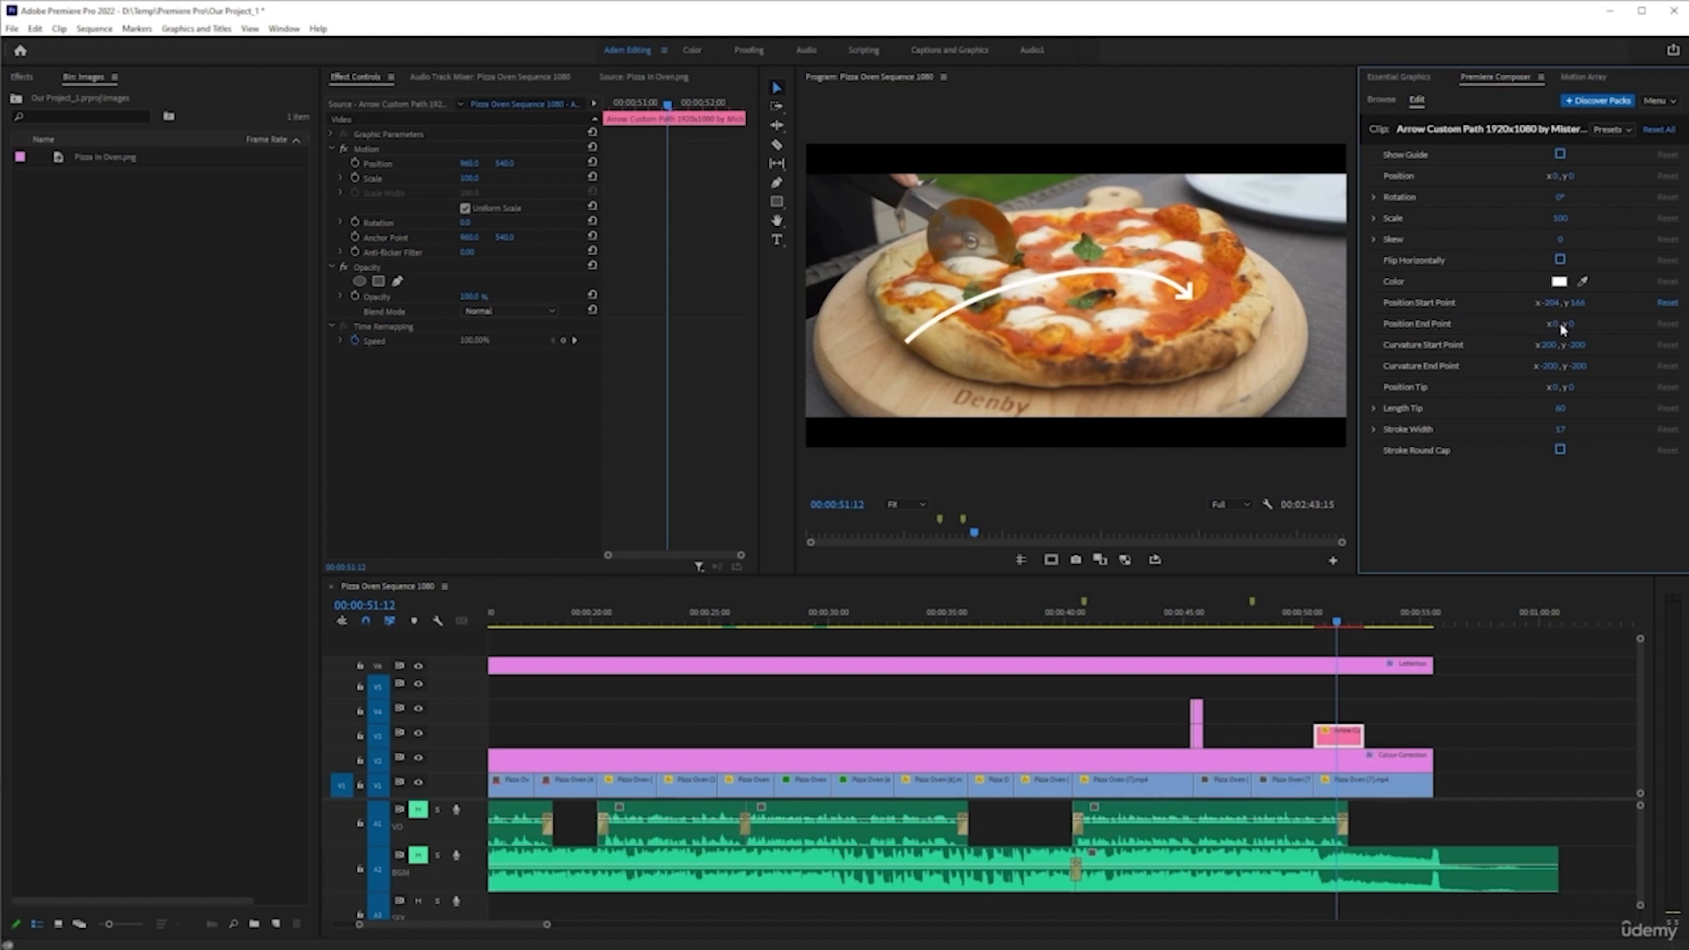
{"action": "left_click_drag", "start_coordinate": [1555, 324], "coordinate": [1337, 327]}
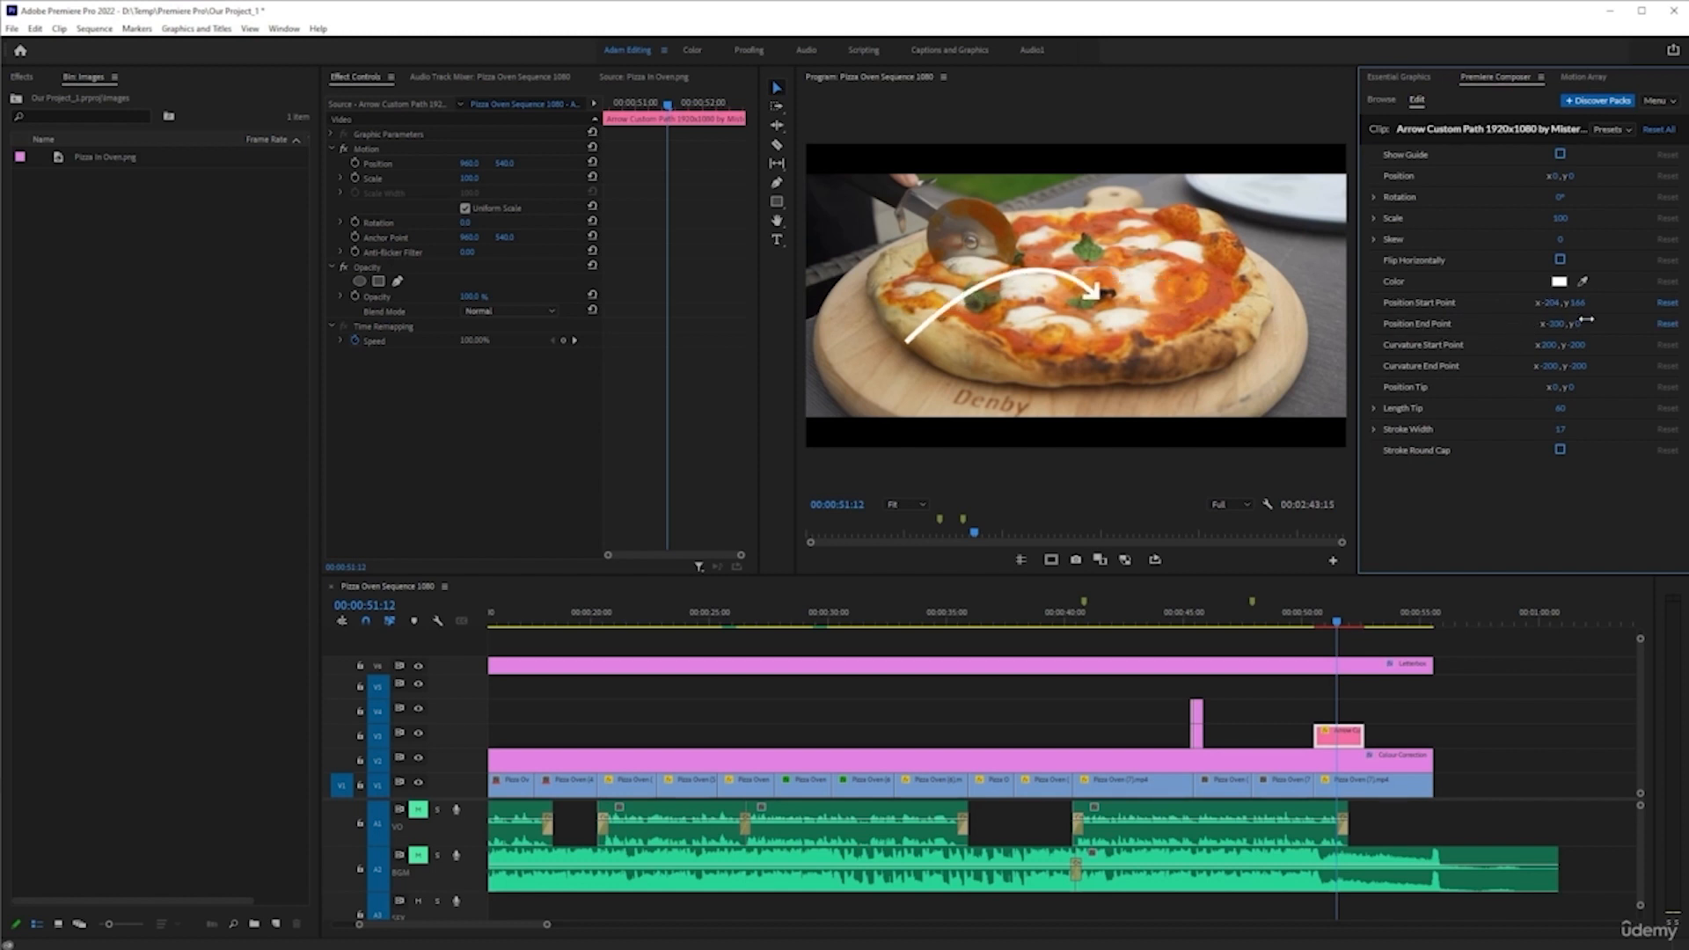
{"action": "left_click_drag", "start_coordinate": [1575, 323], "coordinate": [1534, 326]}
- Play back the arrow animation from just before its clip
{"action": "left_click", "coordinate": [1302, 615]}
{"action": "key", "text": "space"}
{"action": "scroll", "coordinate": [1363, 760], "scroll_direction": "up", "scroll_amount": 2}
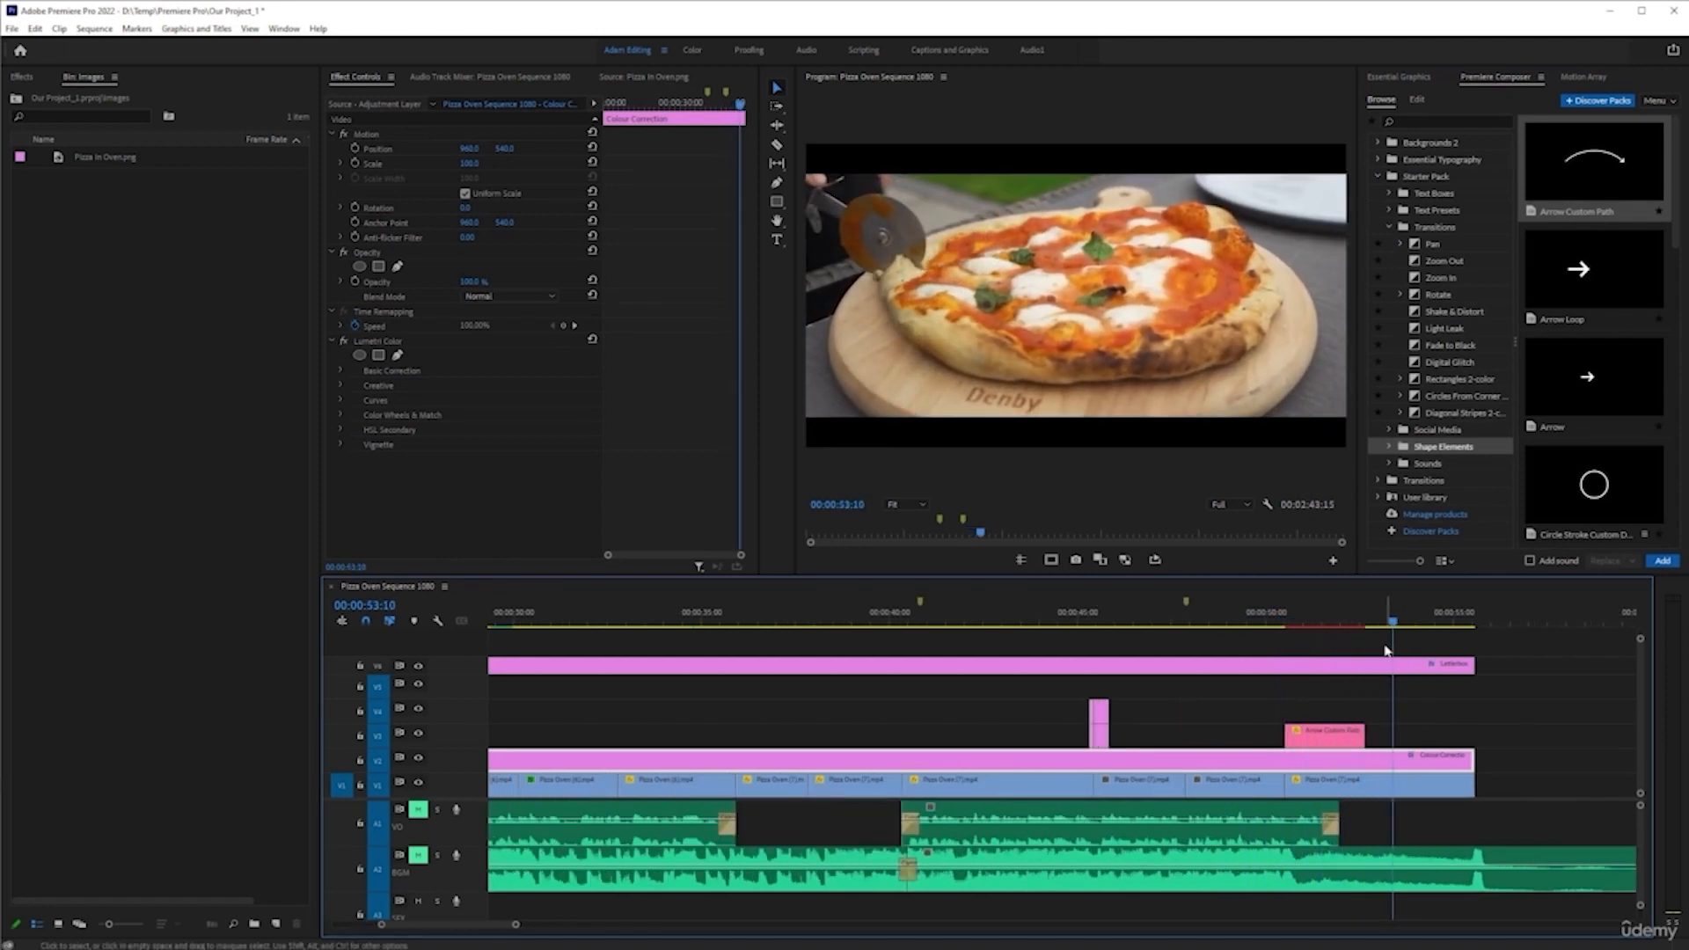
- Move the arrow clip up one track and add 1-Line Fill Text Box 1 - Up beneath it, starting slightly earlier than the arrow
{"action": "left_click", "coordinate": [1286, 616]}
{"action": "mouse_move", "coordinate": [1324, 732]}
{"action": "left_mouse_down"}
{"action": "mouse_move", "coordinate": [1341, 732]}
{"action": "mouse_move", "coordinate": [1342, 711]}
{"action": "left_mouse_up"}
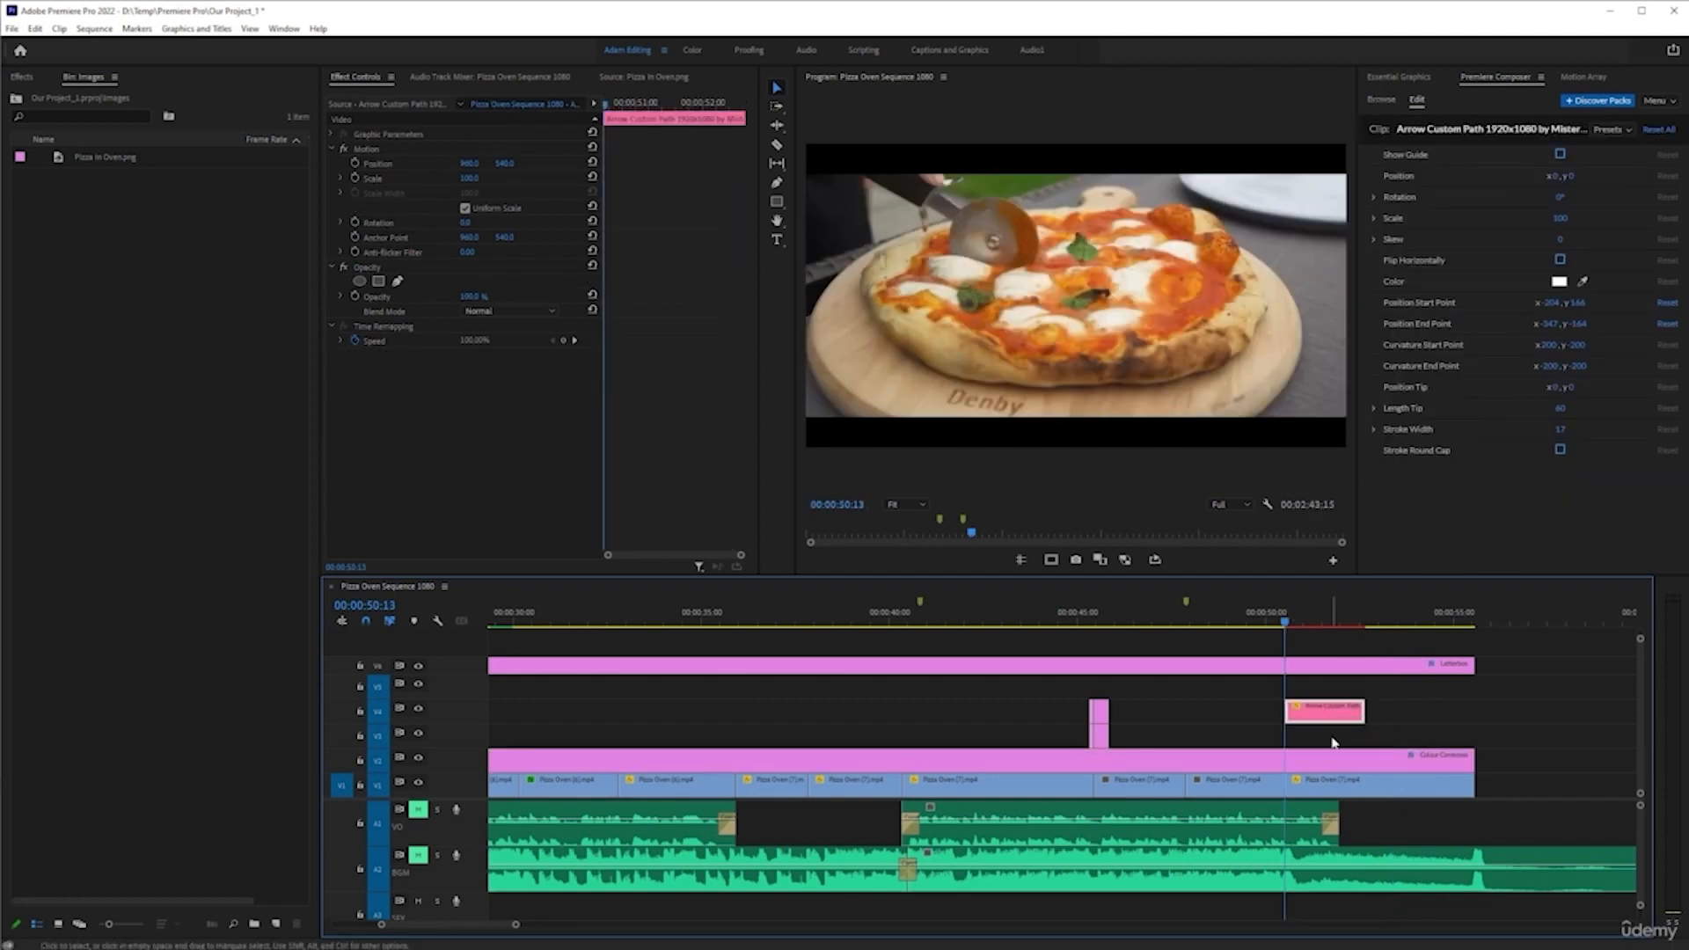
{"action": "left_click", "coordinate": [1382, 101]}
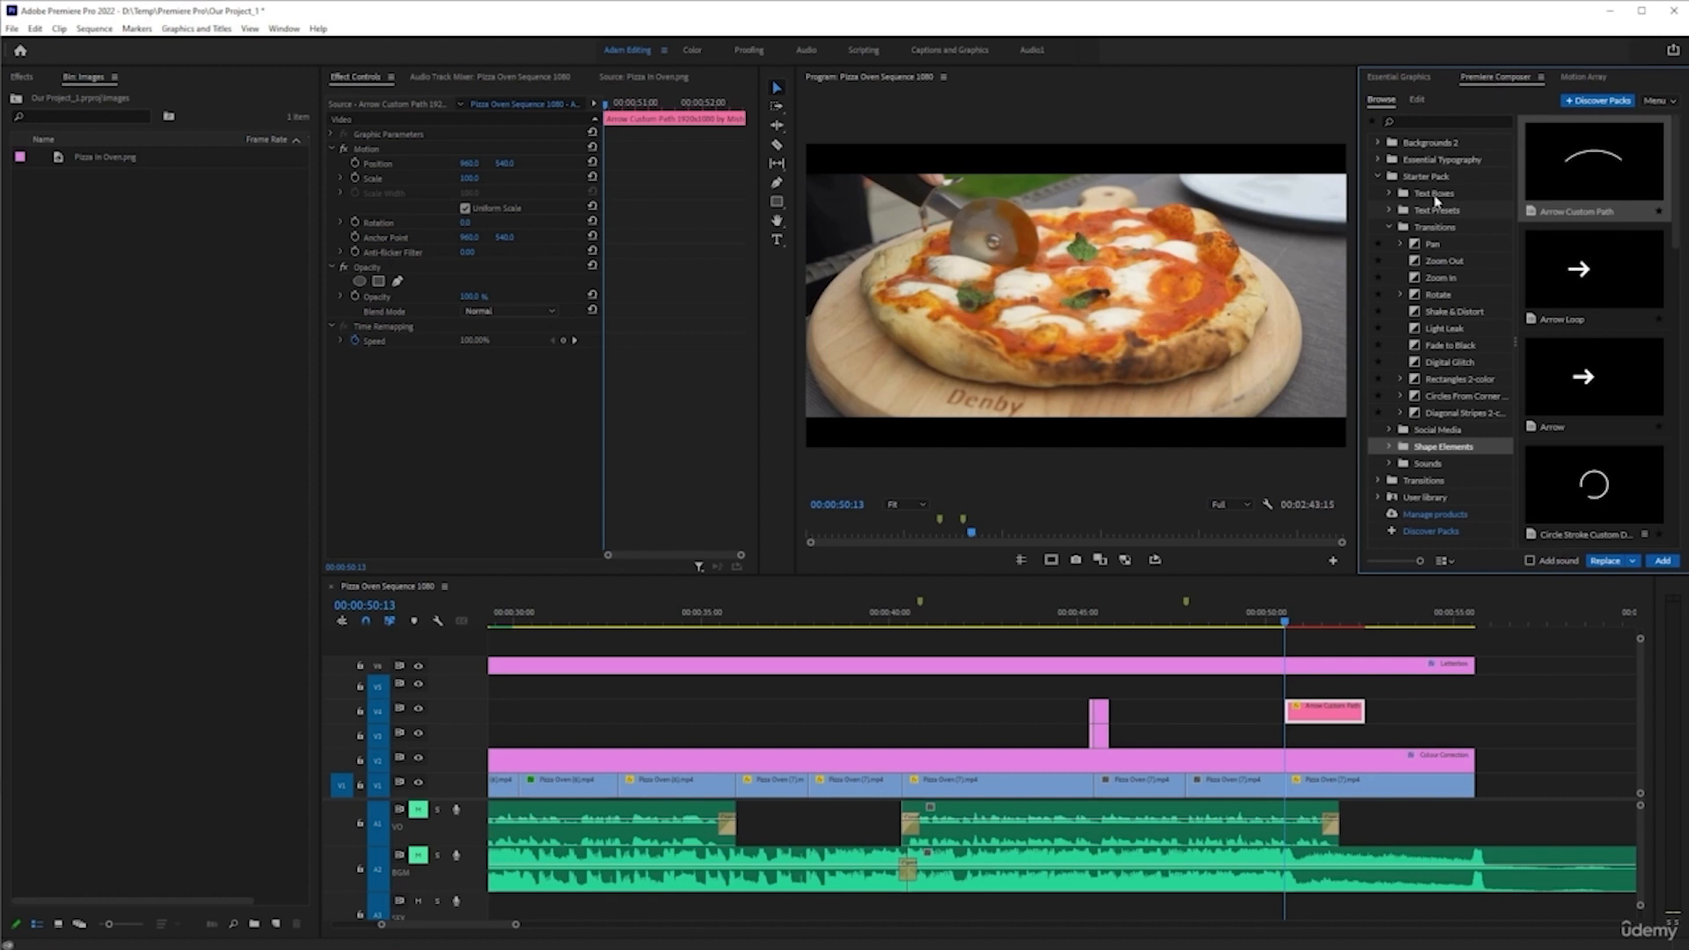
{"action": "left_click", "coordinate": [1433, 193]}
{"action": "left_click", "coordinate": [1594, 273]}
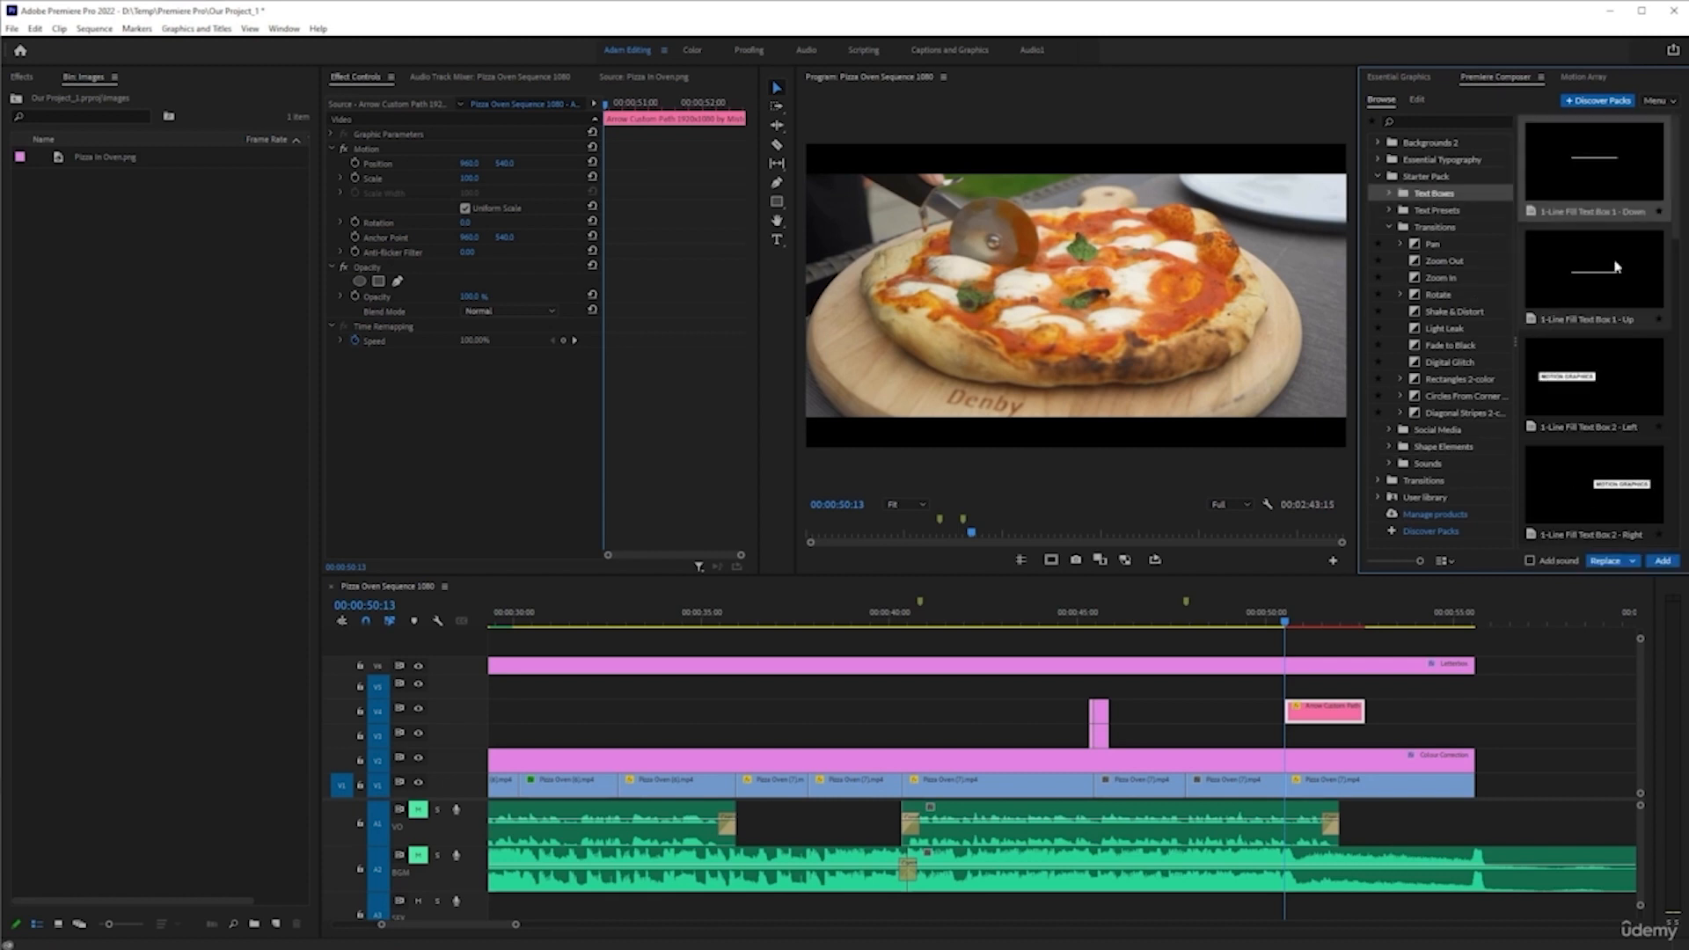
{"action": "left_click", "coordinate": [1661, 561]}
{"action": "left_click_drag", "start_coordinate": [1317, 747], "coordinate": [1301, 745]}
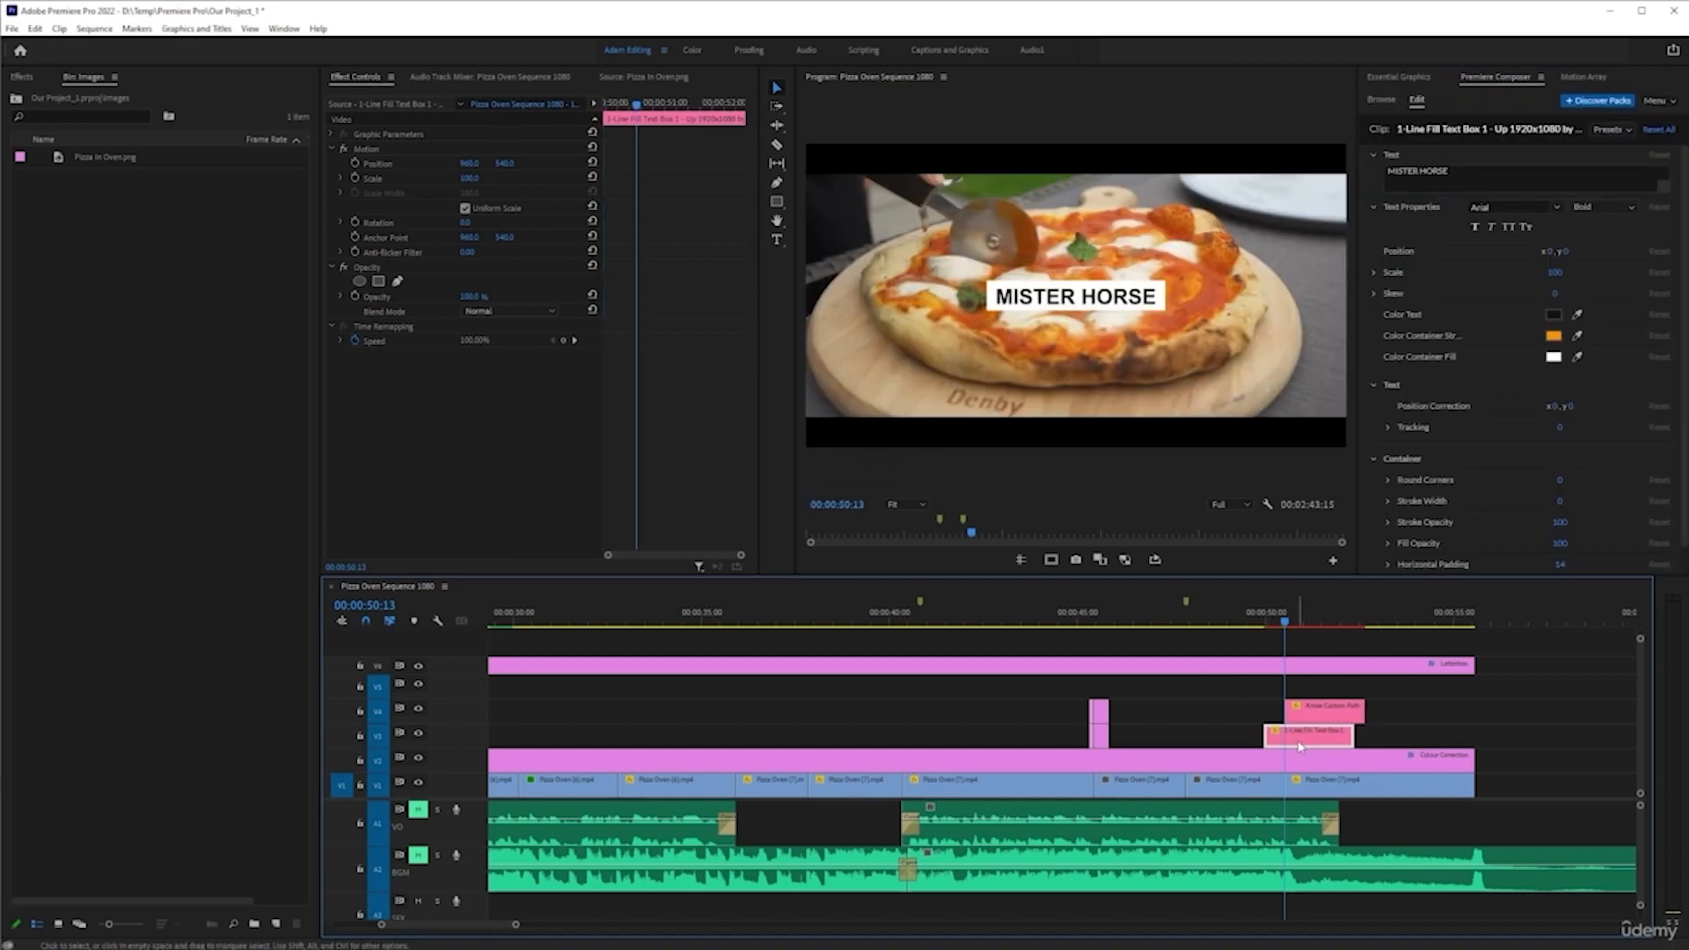
- Play on to 00:00:51:06, position the text box at about x -582, y 285 and change its text to Basil
{"action": "left_click", "coordinate": [1263, 615]}
{"action": "key", "text": "space"}
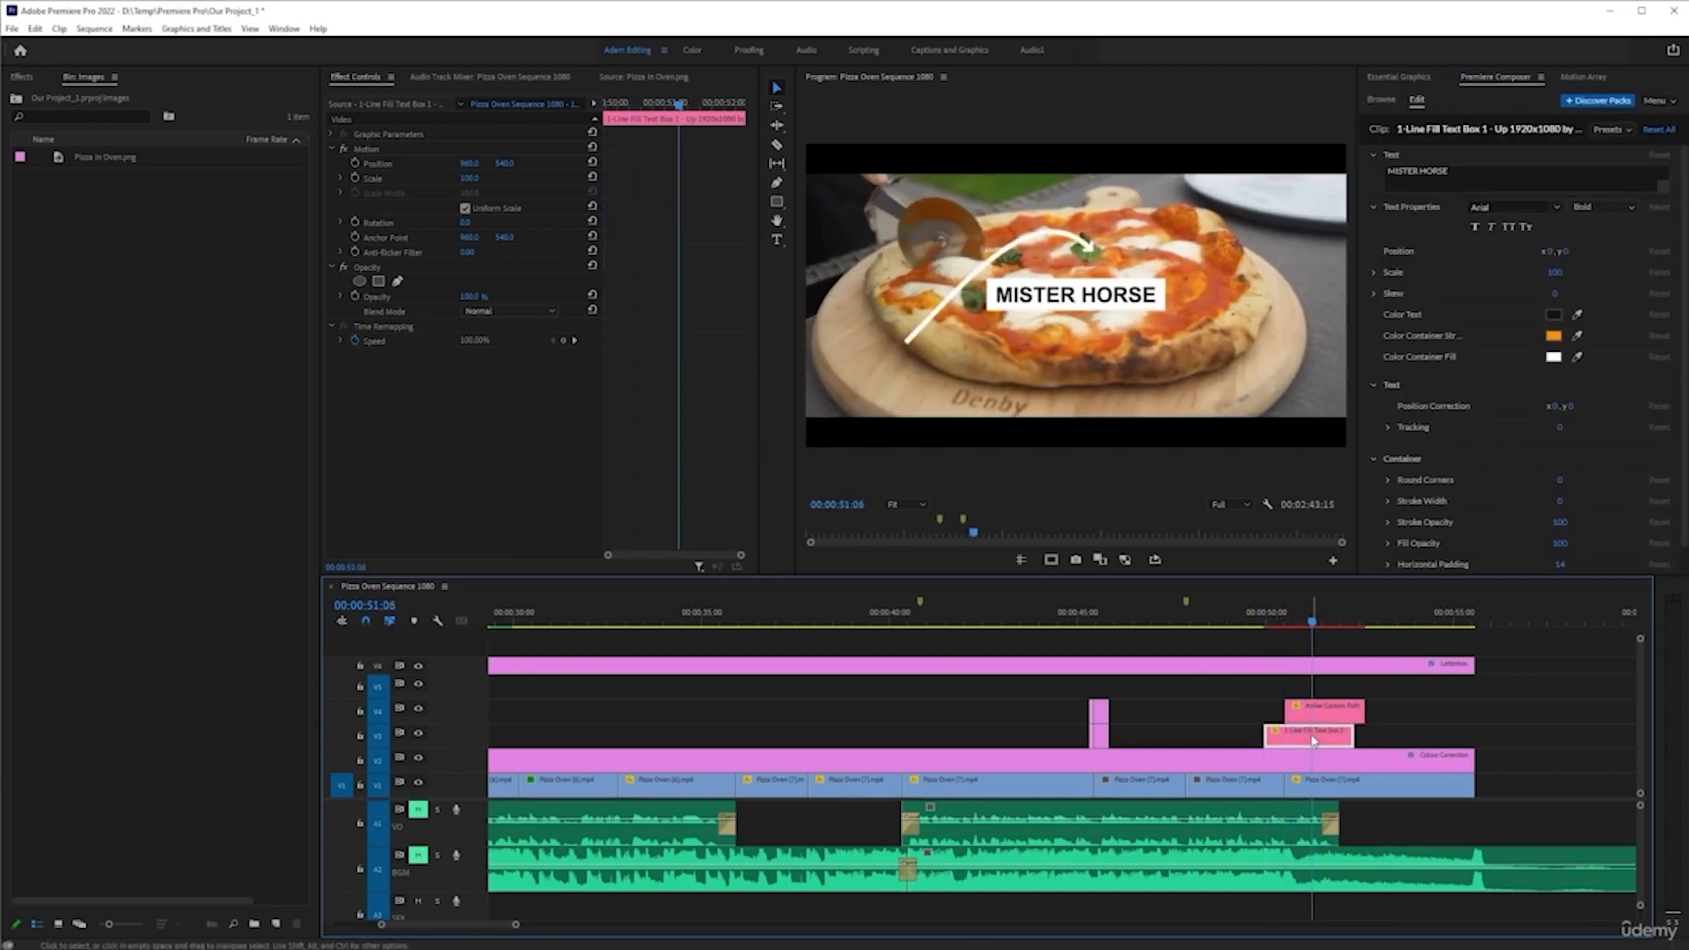
{"action": "left_click_drag", "start_coordinate": [1565, 254], "coordinate": [1206, 254]}
{"action": "left_click_drag", "start_coordinate": [1501, 169], "coordinate": [1238, 167]}
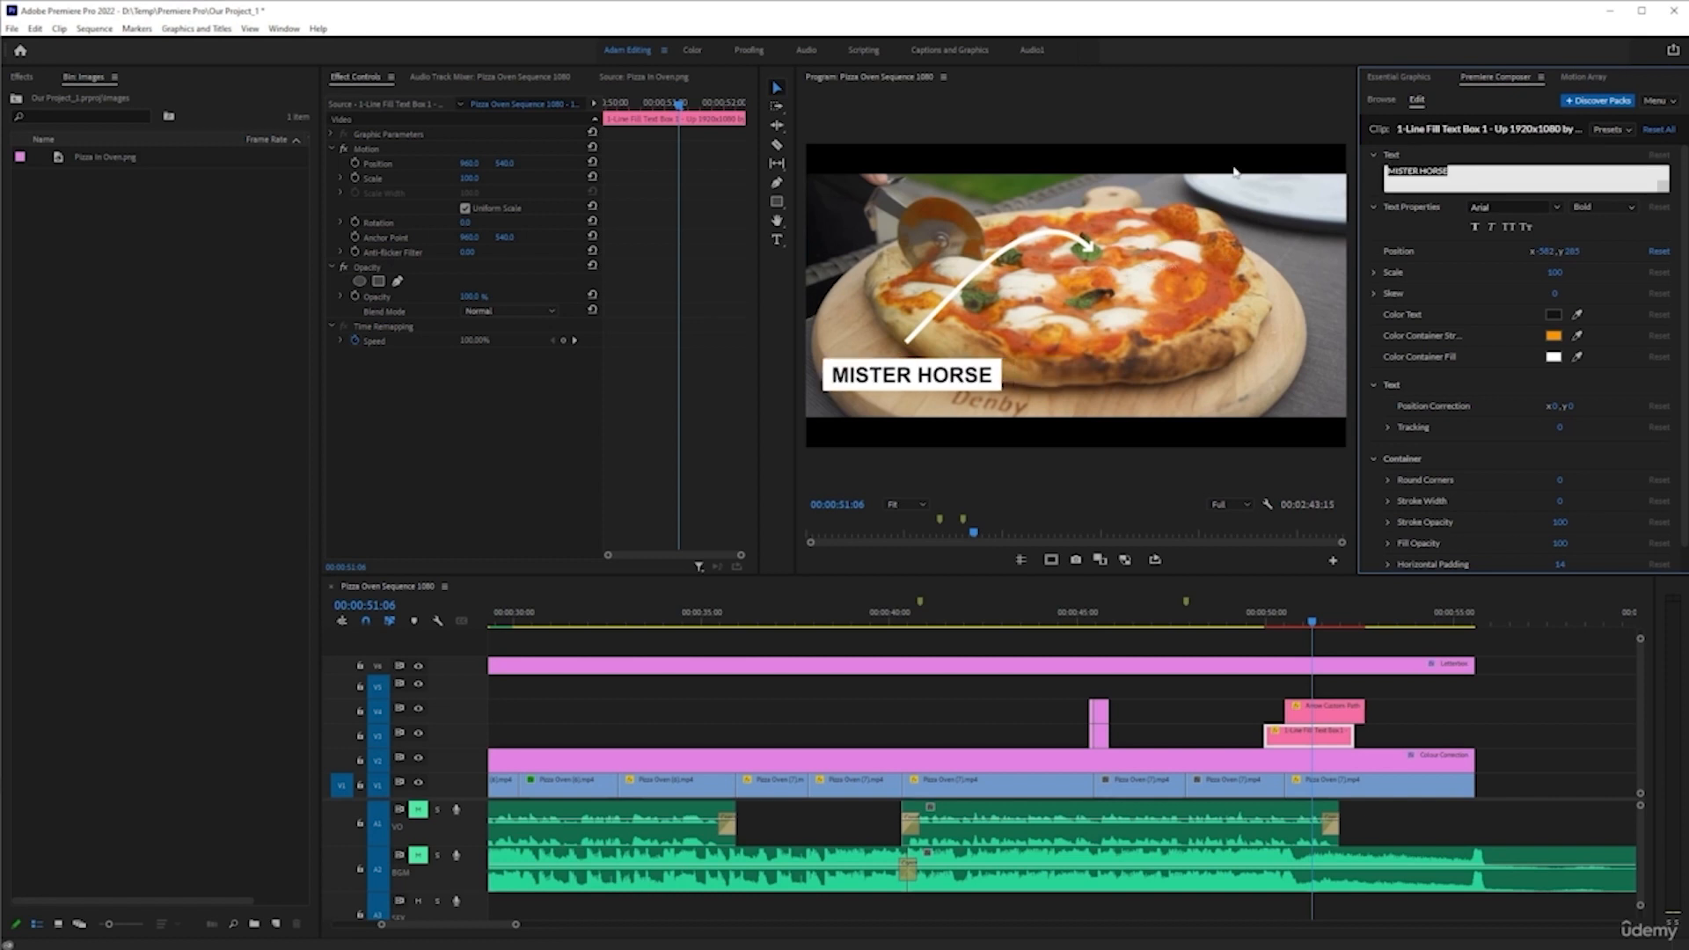
{"action": "type", "text": "Basil"}
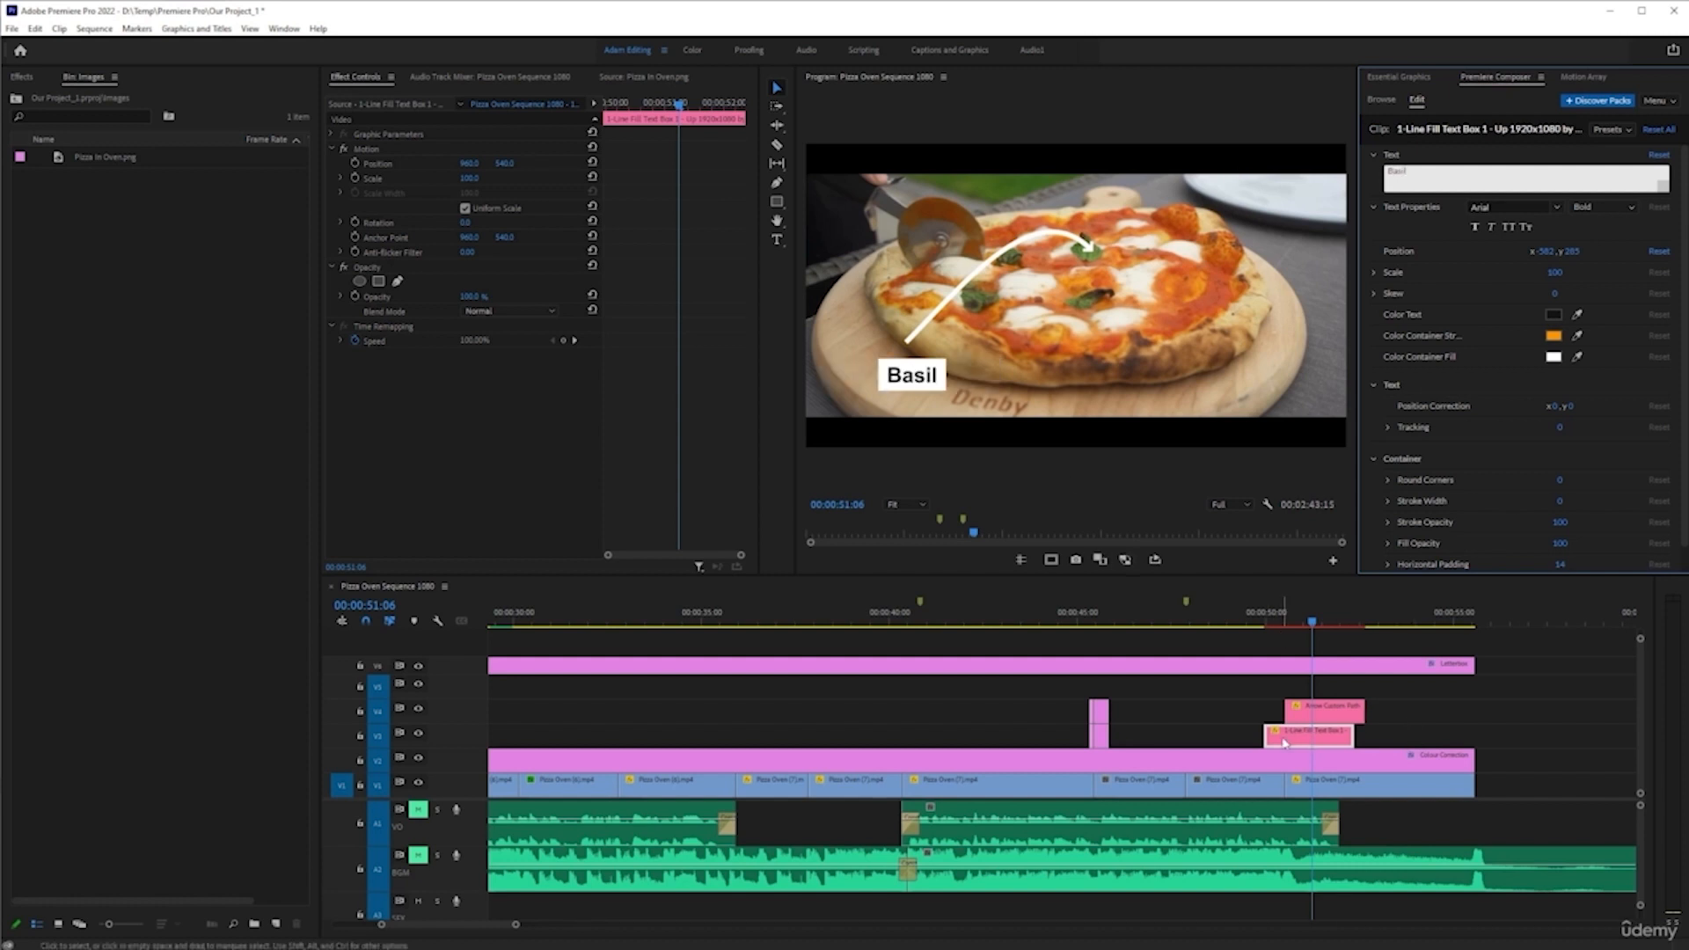
- Extend the text box clip to end with the arrow clip and play both from 00:00:50:07
{"action": "left_click_drag", "start_coordinate": [1284, 743], "coordinate": [1353, 719]}
{"action": "left_click", "coordinate": [1277, 619]}
{"action": "scroll", "coordinate": [1296, 739], "scroll_direction": "up", "scroll_amount": 3}
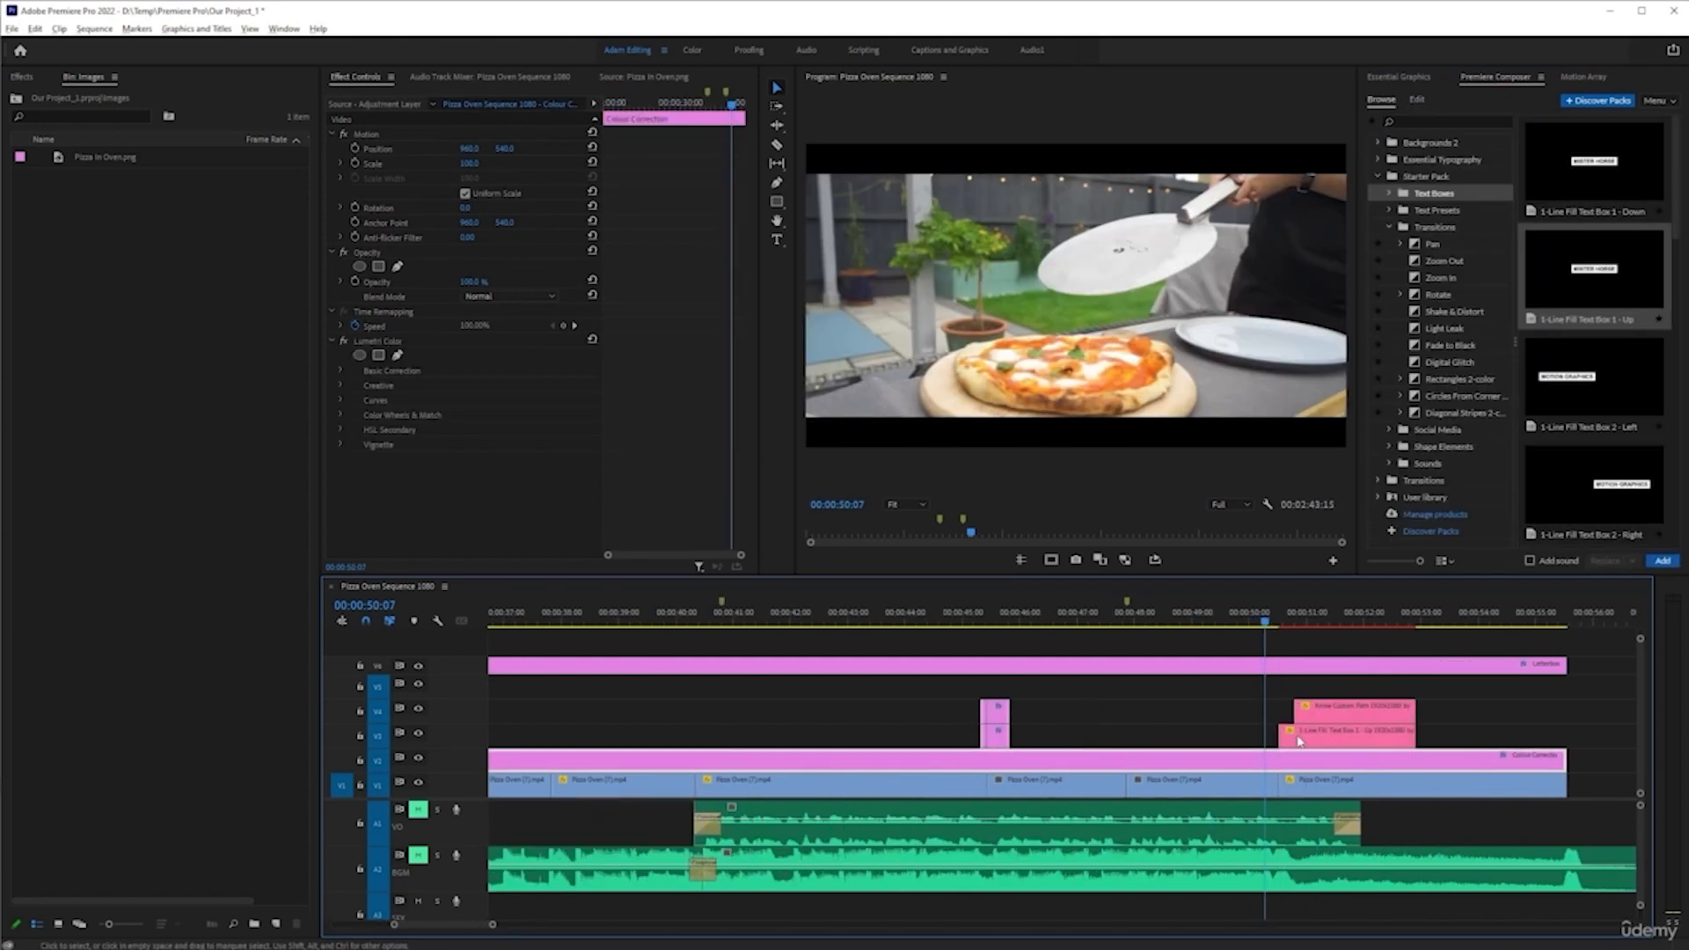
{"action": "key", "text": "space"}
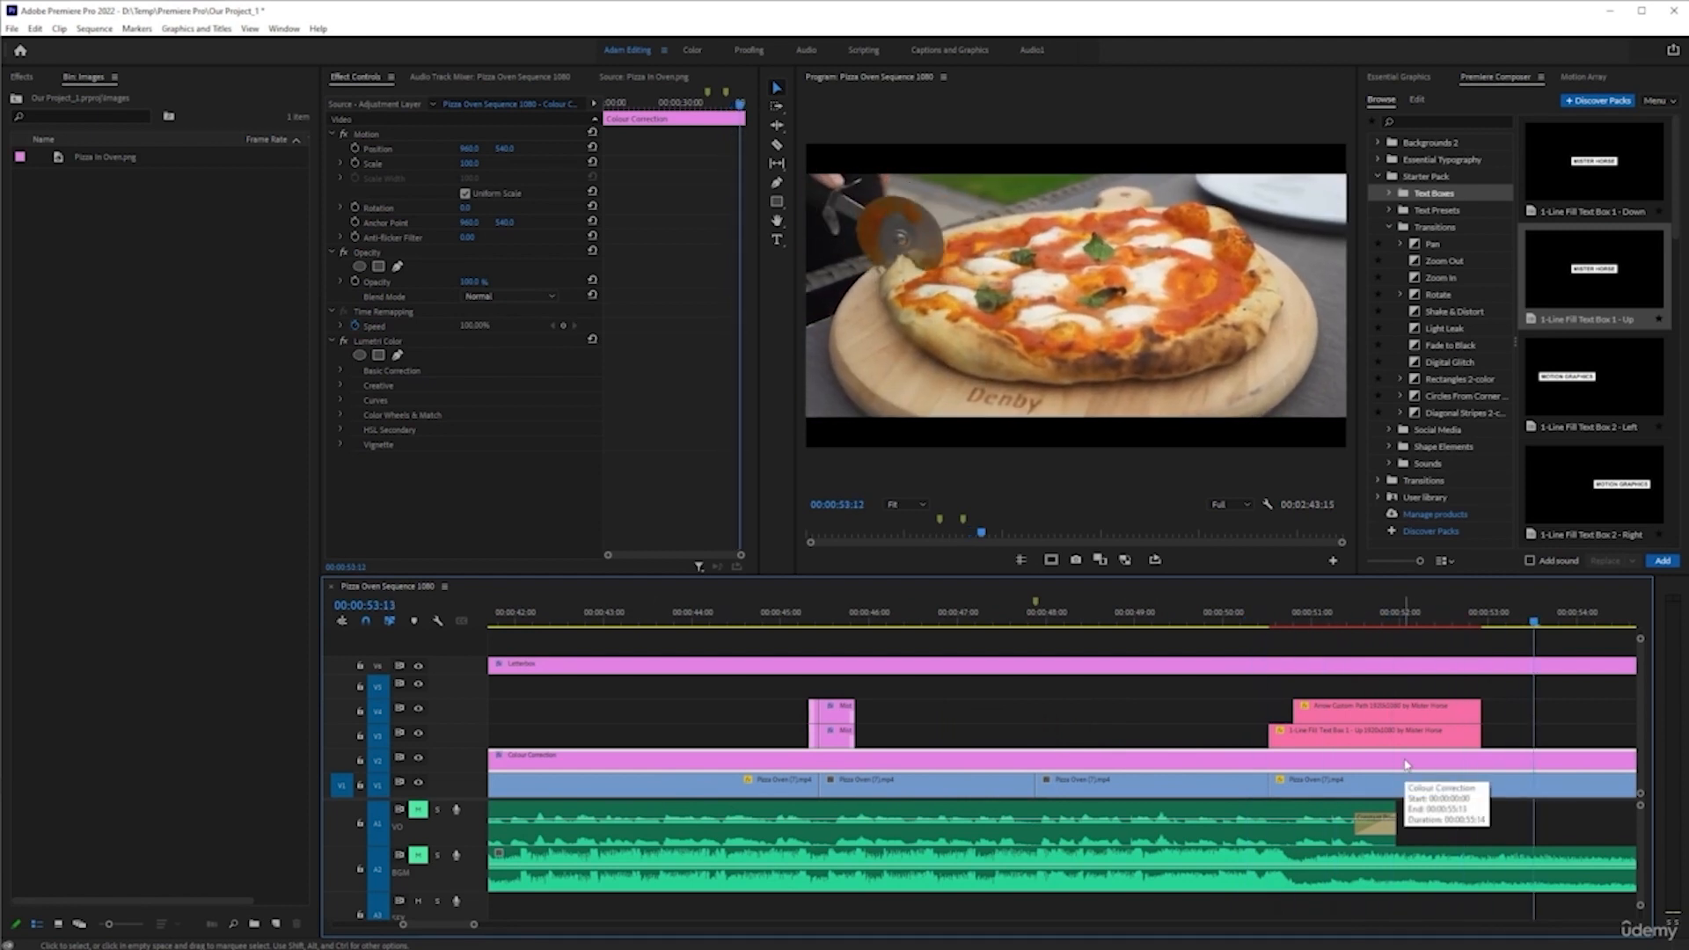
- Select the Arrow Custom Path clip with the playhead at 00:00:51:24 and save the project
{"action": "scroll", "coordinate": [1453, 741], "scroll_direction": "down", "scroll_amount": 2}
{"action": "scroll", "coordinate": [1453, 742], "scroll_direction": "down", "scroll_amount": 1}
{"action": "left_click", "coordinate": [1408, 706]}
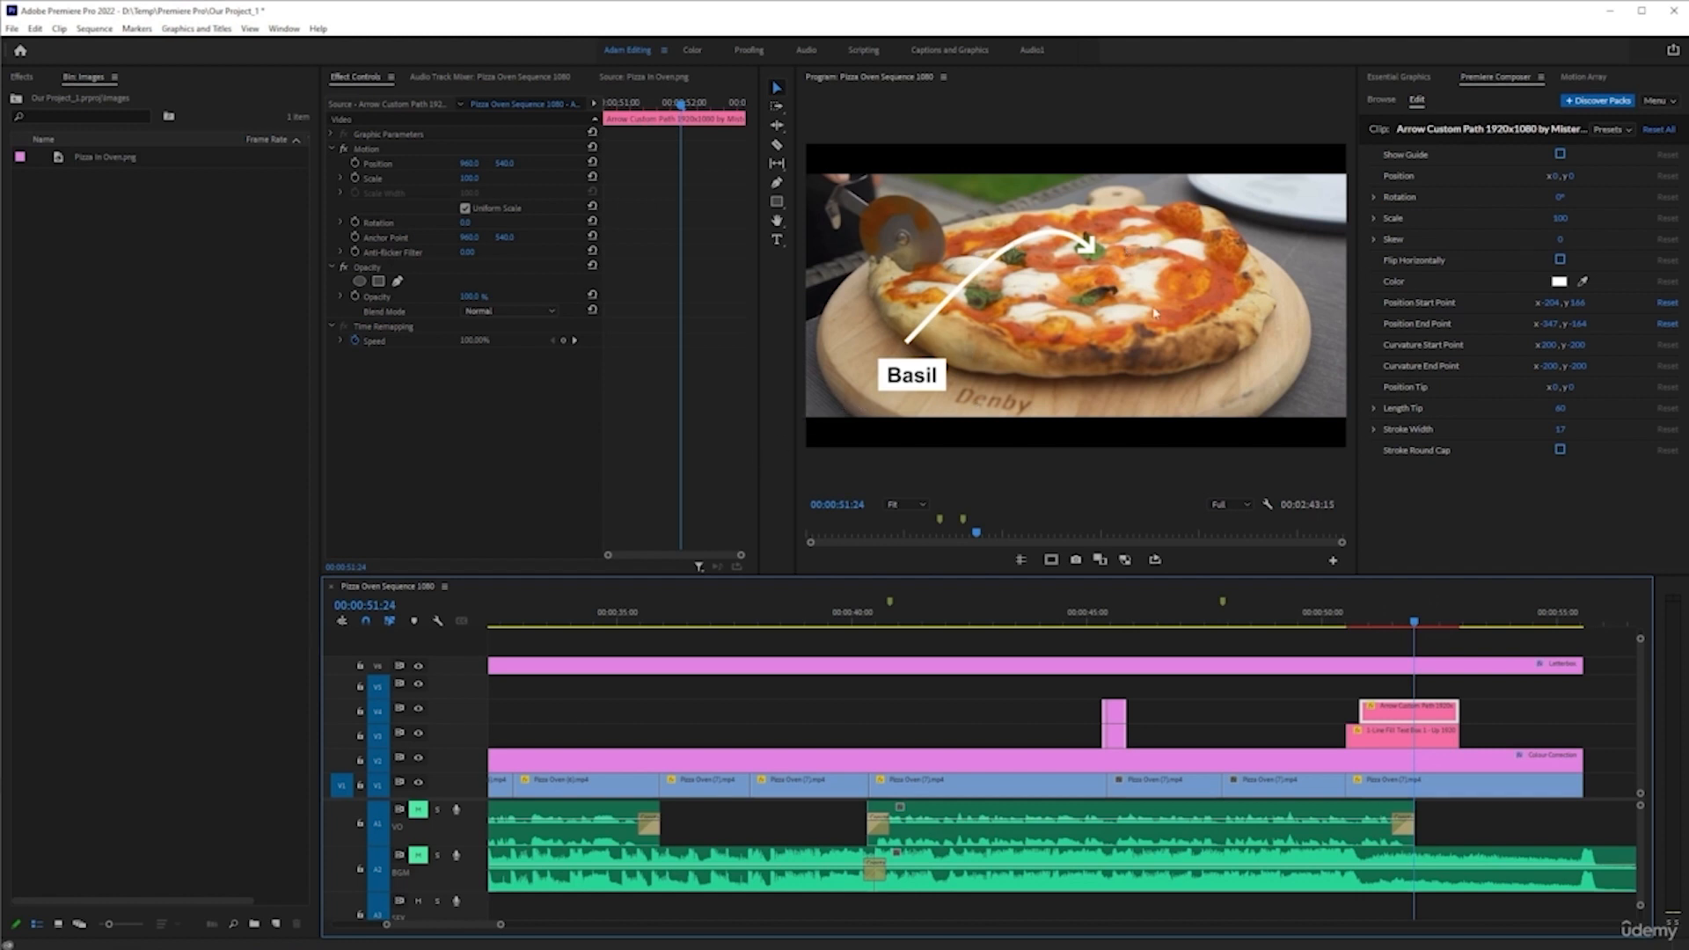
{"action": "key", "text": "ctrl+s"}
- Browse the Text Boxes, Social Media and Shape Elements items in the Starter Pack
{"action": "left_click", "coordinate": [1388, 102]}
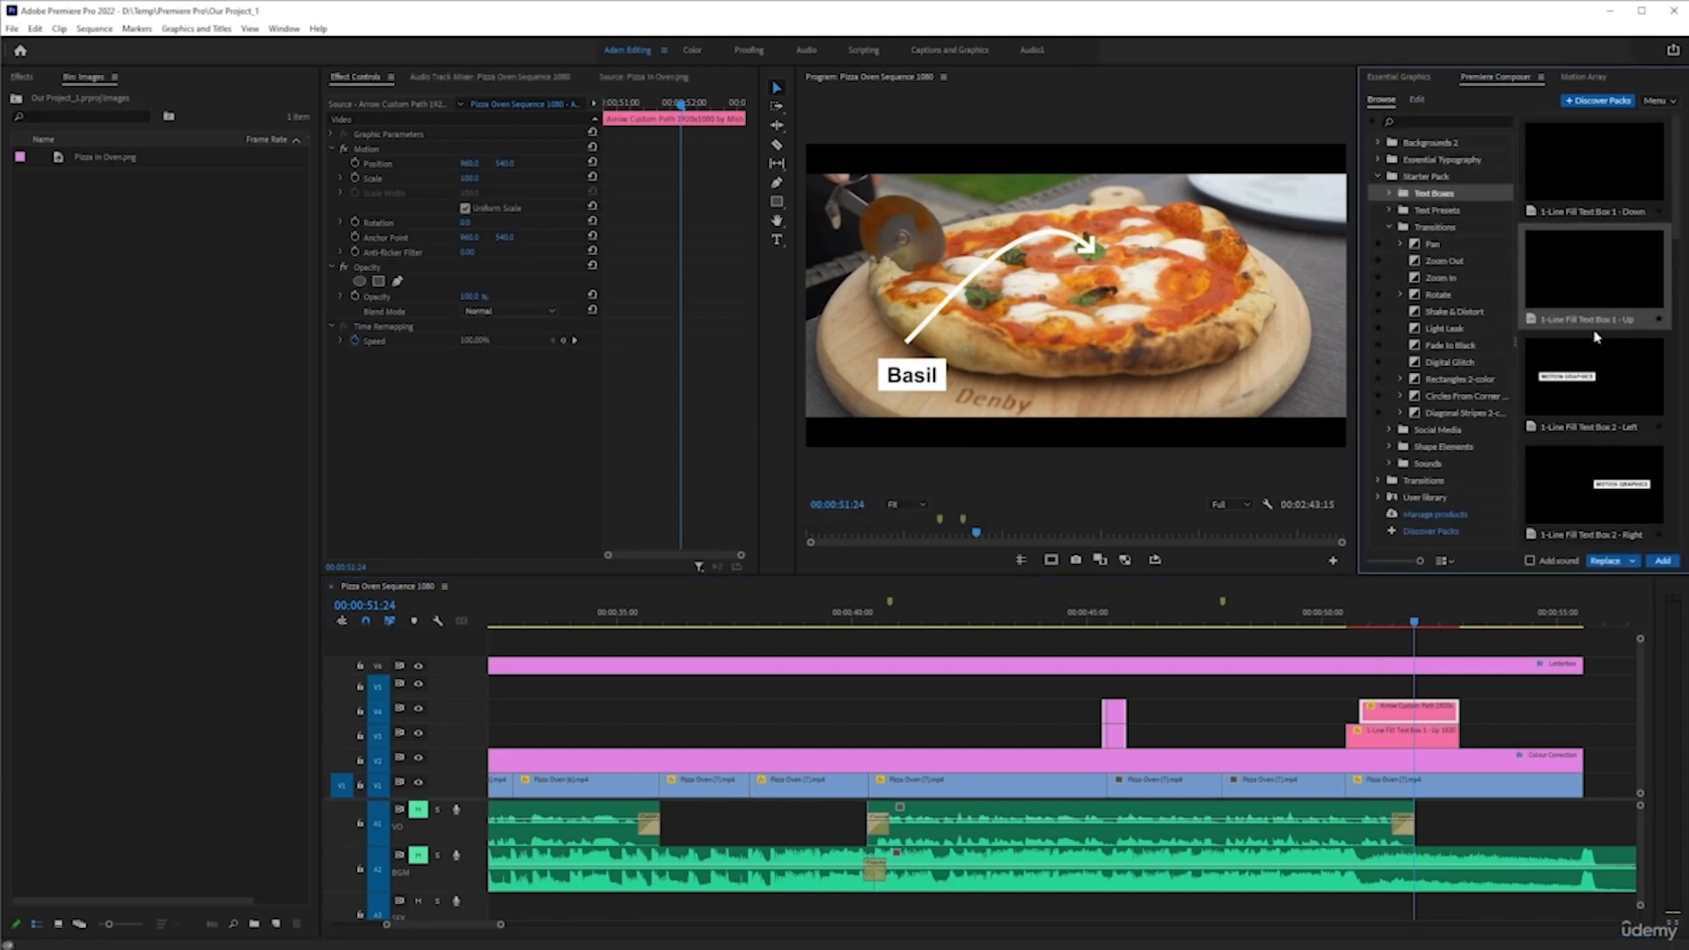
{"action": "scroll", "coordinate": [1588, 382], "scroll_direction": "down", "scroll_amount": 2}
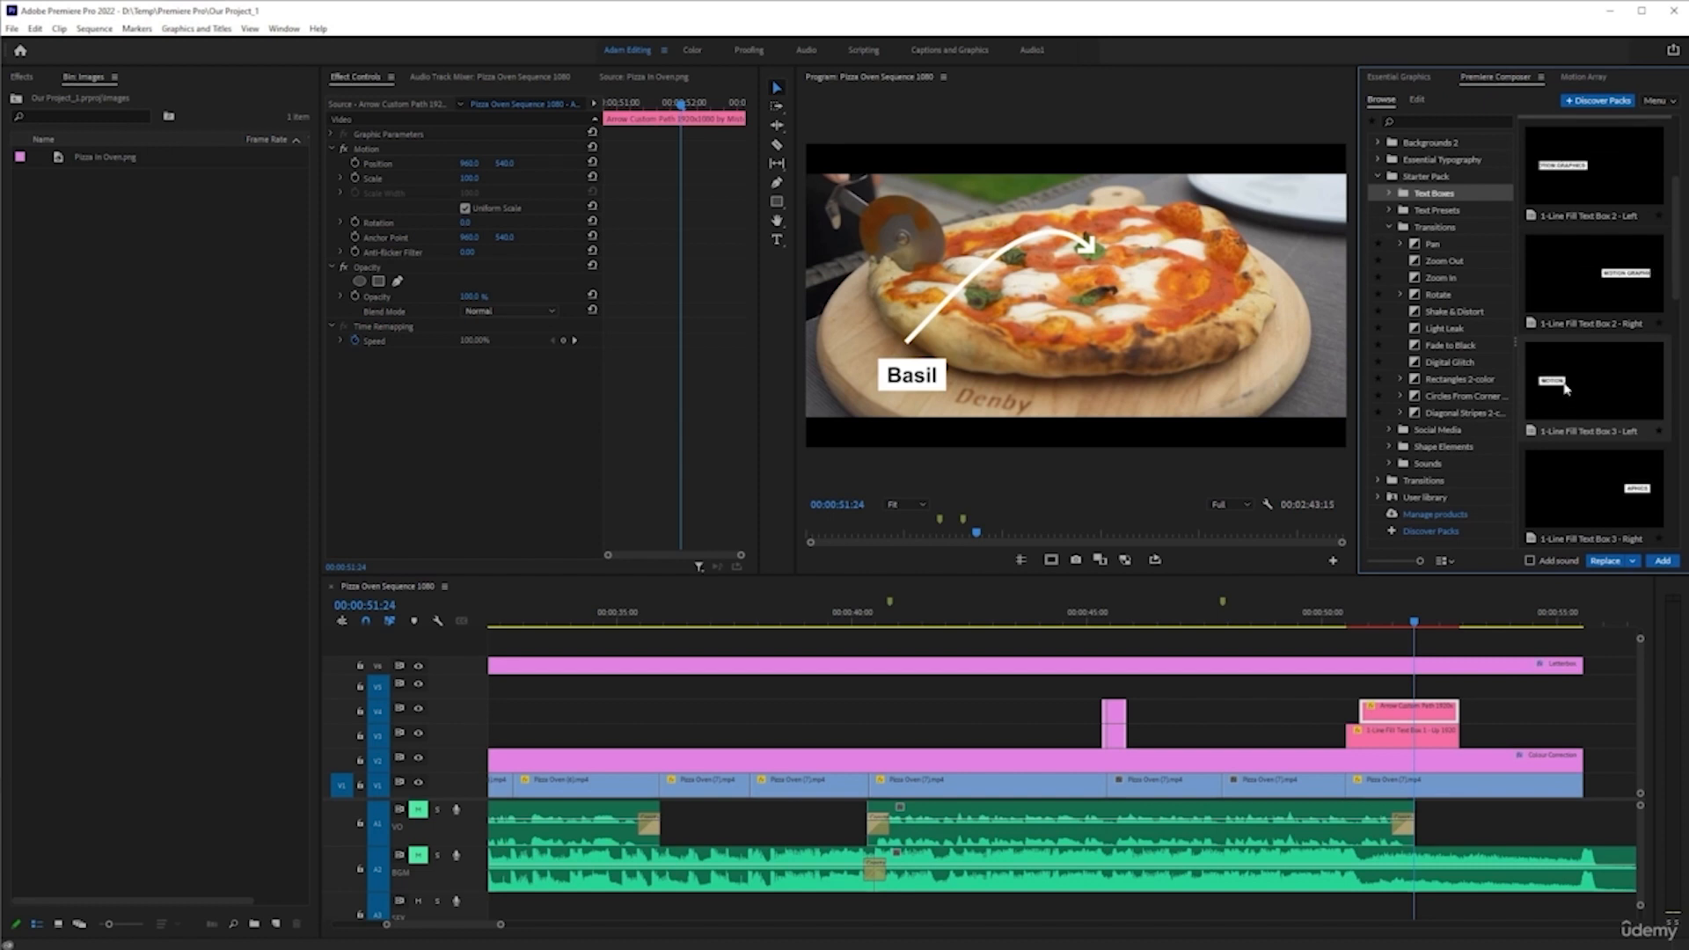
{"action": "scroll", "coordinate": [1564, 388], "scroll_direction": "down", "scroll_amount": 5}
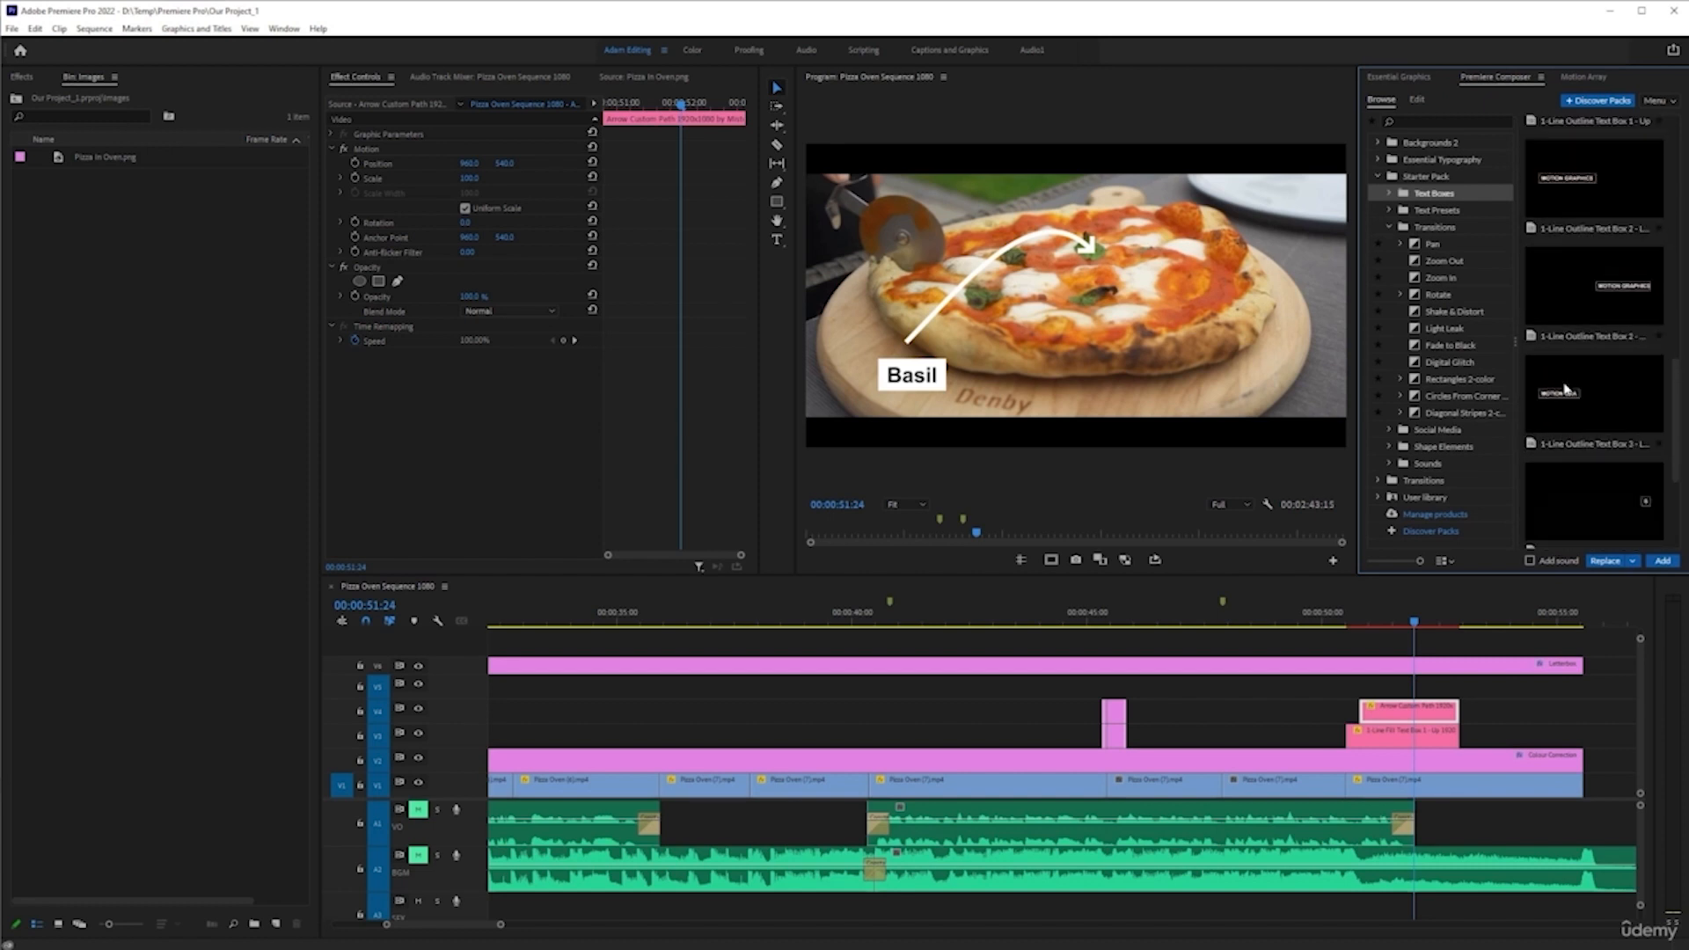
{"action": "scroll", "coordinate": [1350, 691], "scroll_direction": "down", "scroll_amount": 4}
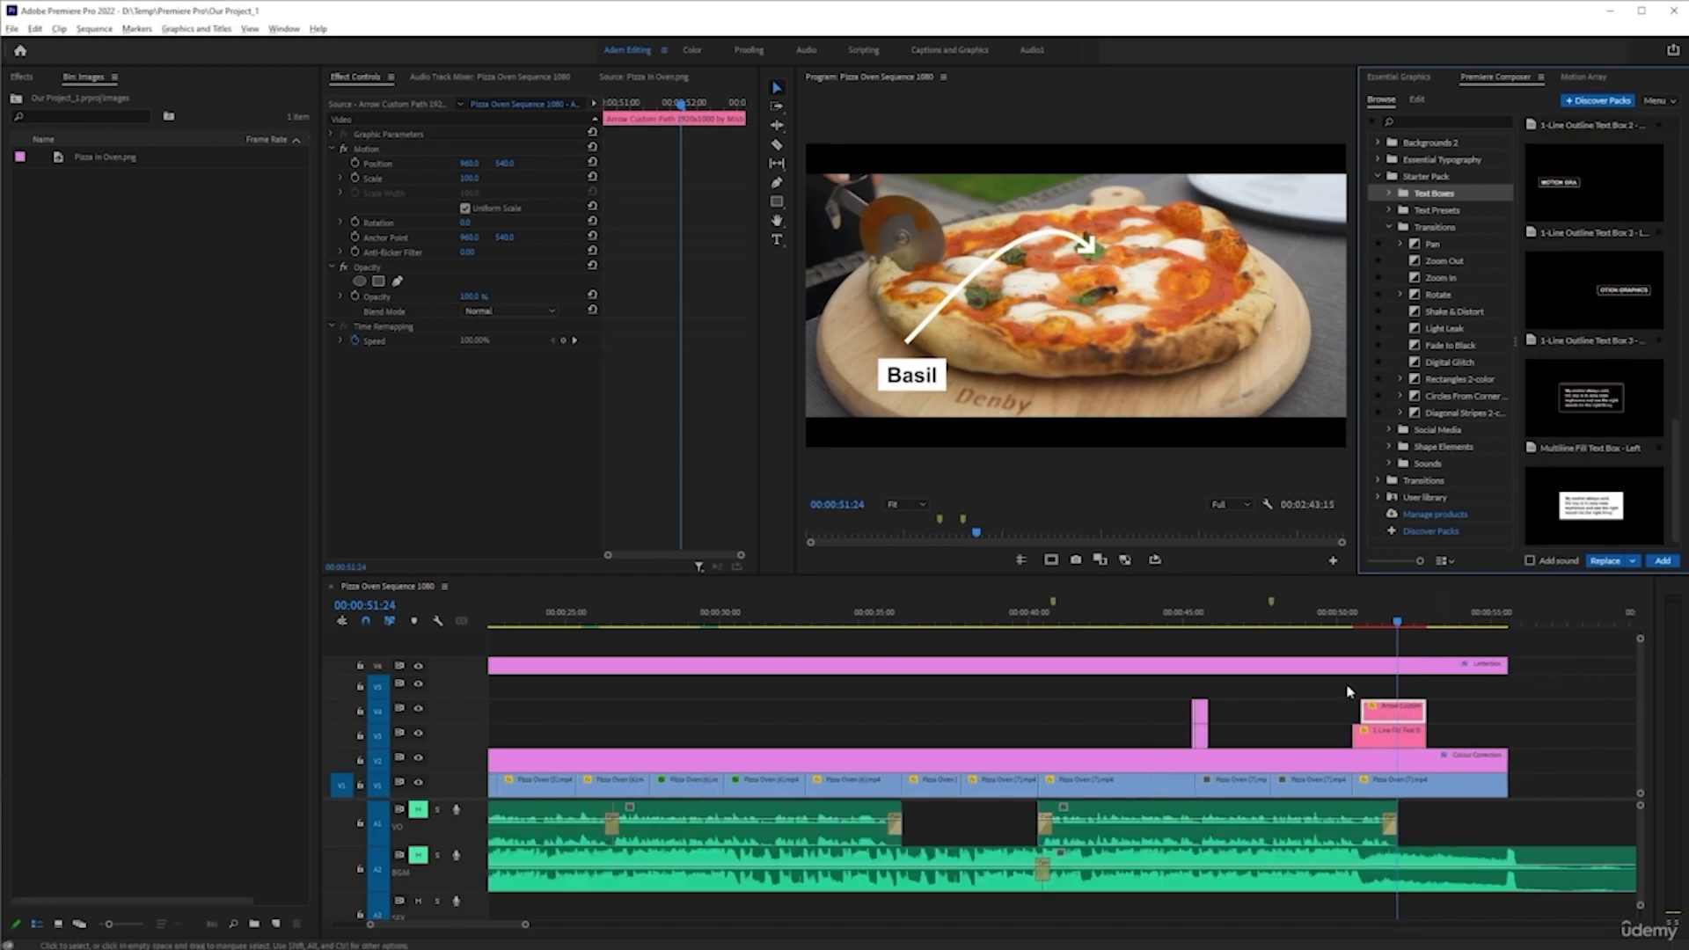
{"action": "scroll", "coordinate": [1350, 691], "scroll_direction": "right", "scroll_amount": 2}
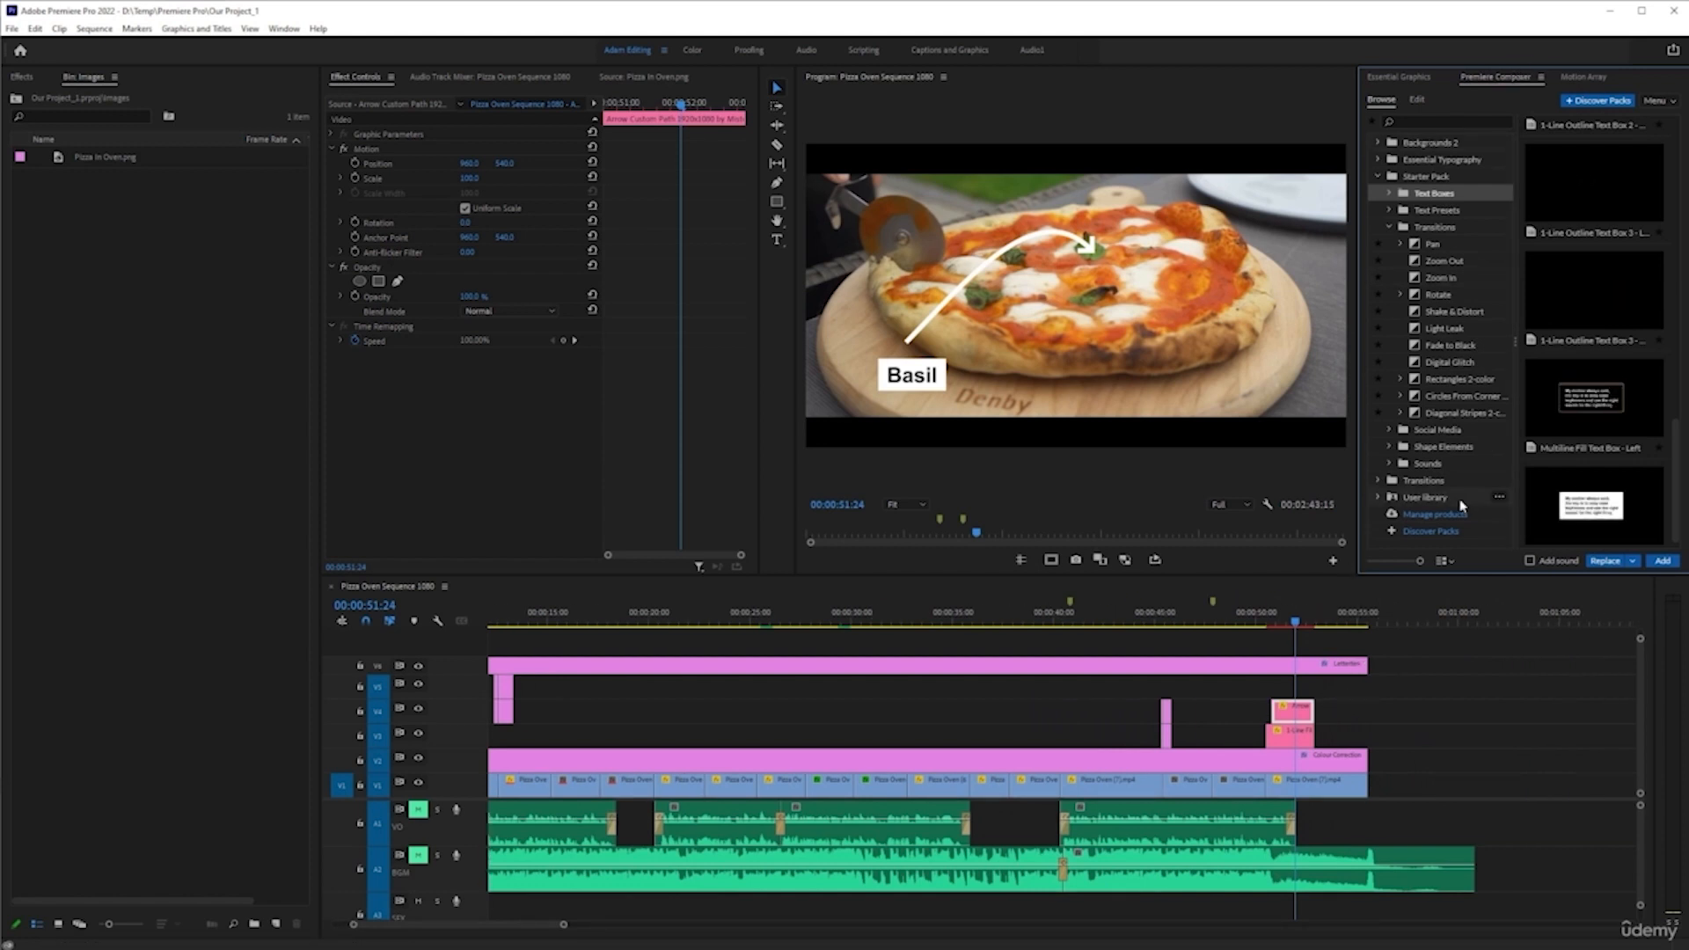
{"action": "left_click", "coordinate": [1435, 433]}
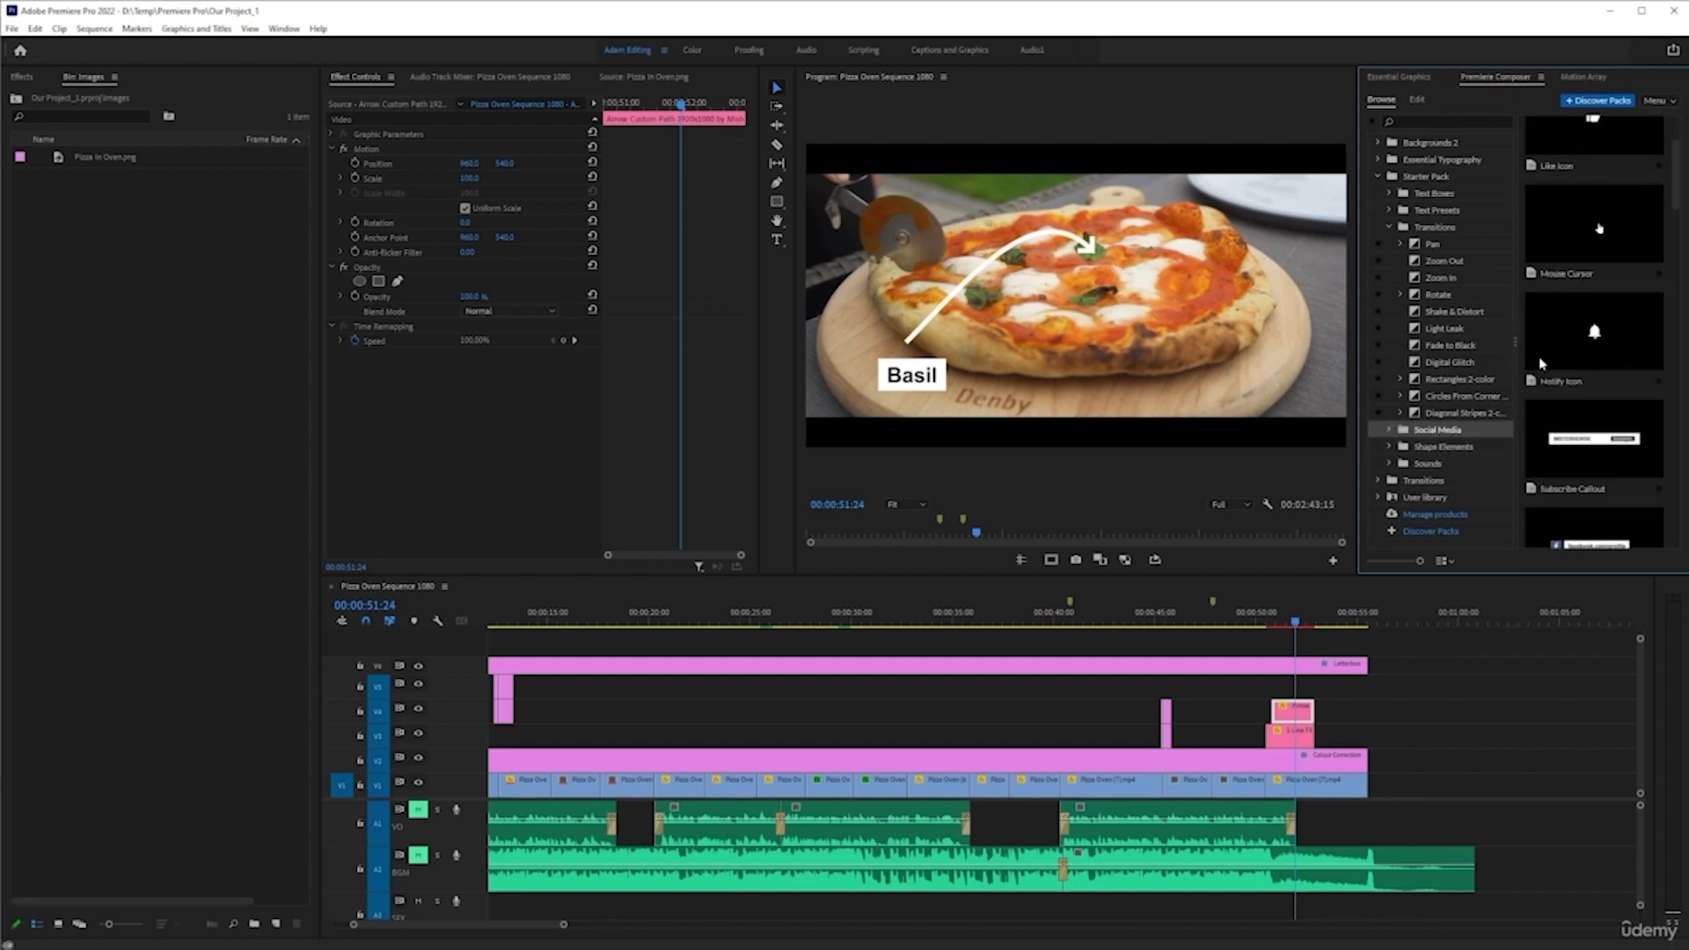
{"action": "scroll", "coordinate": [1538, 354], "scroll_direction": "down", "scroll_amount": 10}
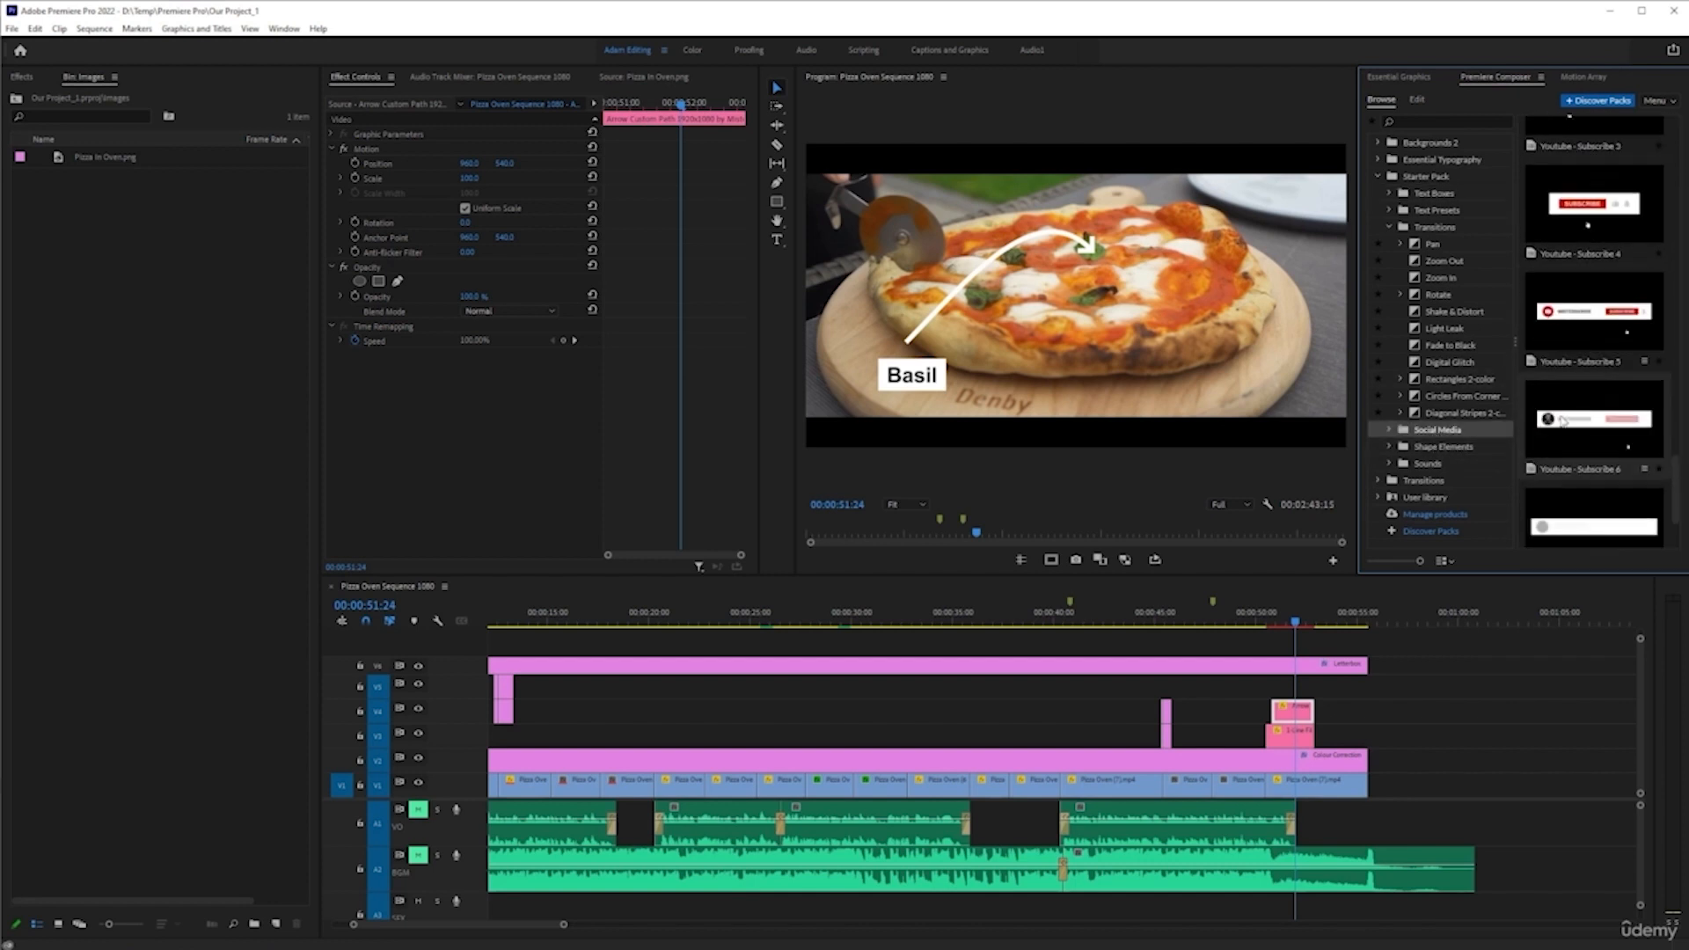
{"action": "left_click", "coordinate": [1430, 447]}
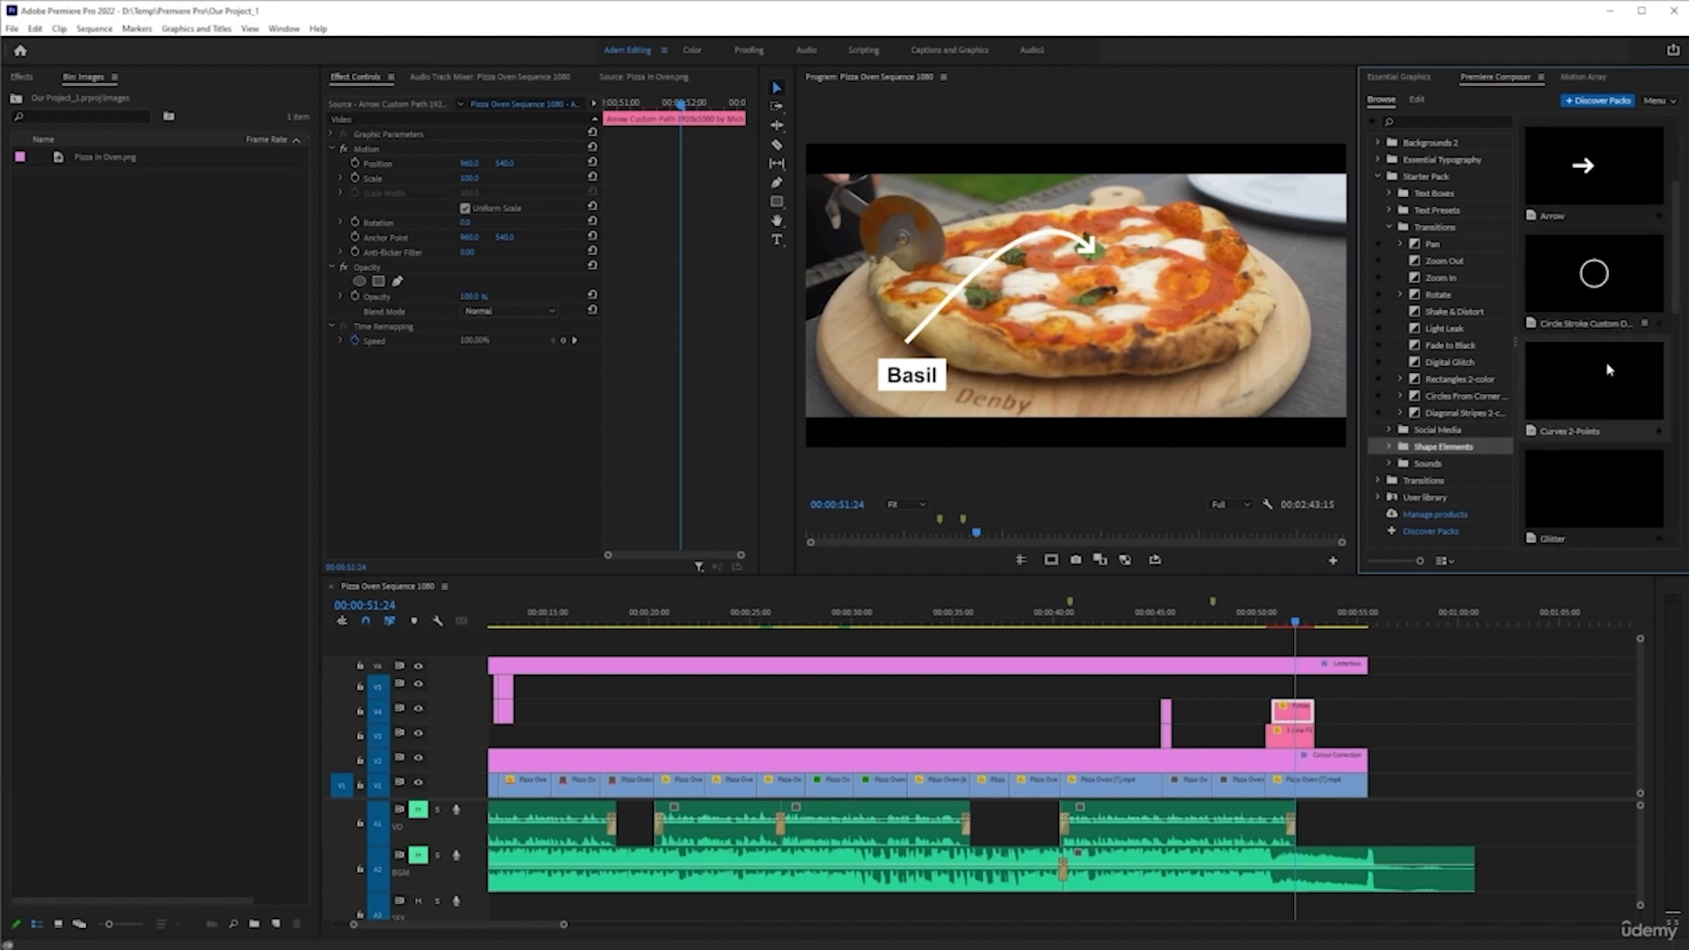
{"action": "scroll", "coordinate": [1592, 308], "scroll_direction": "down", "scroll_amount": 2}
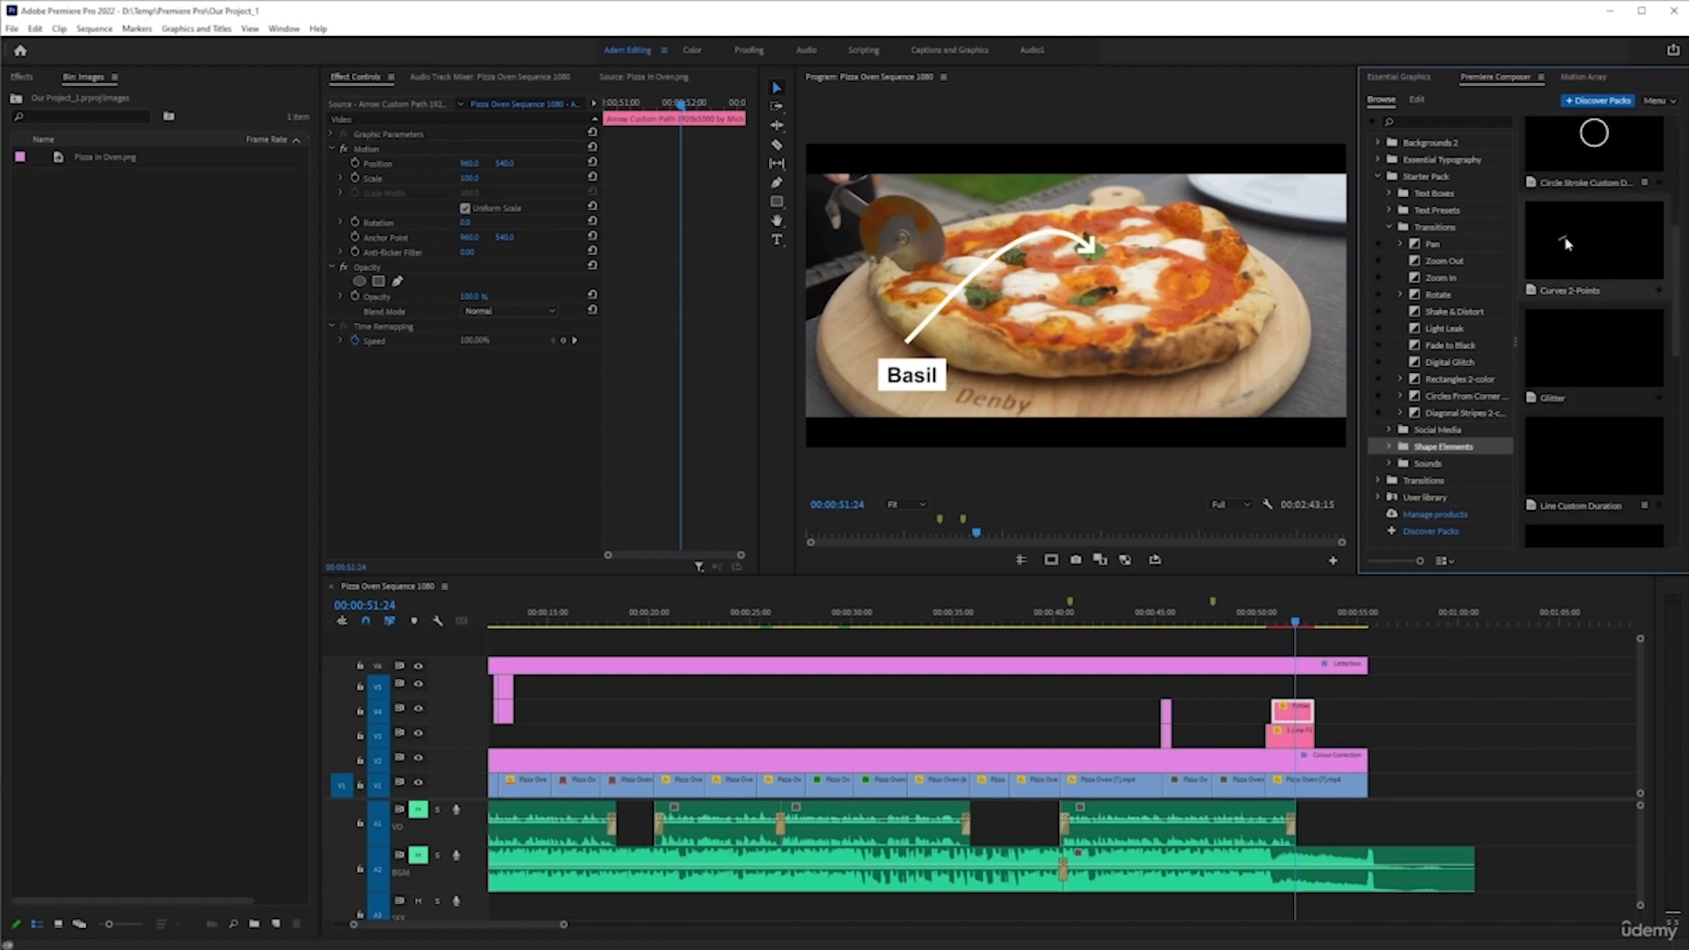
- Examine the remaining Shape Elements items of the Starter Pack, from the curves to the rectangle strokes
{"action": "scroll", "coordinate": [1609, 361], "scroll_direction": "down", "scroll_amount": 4}
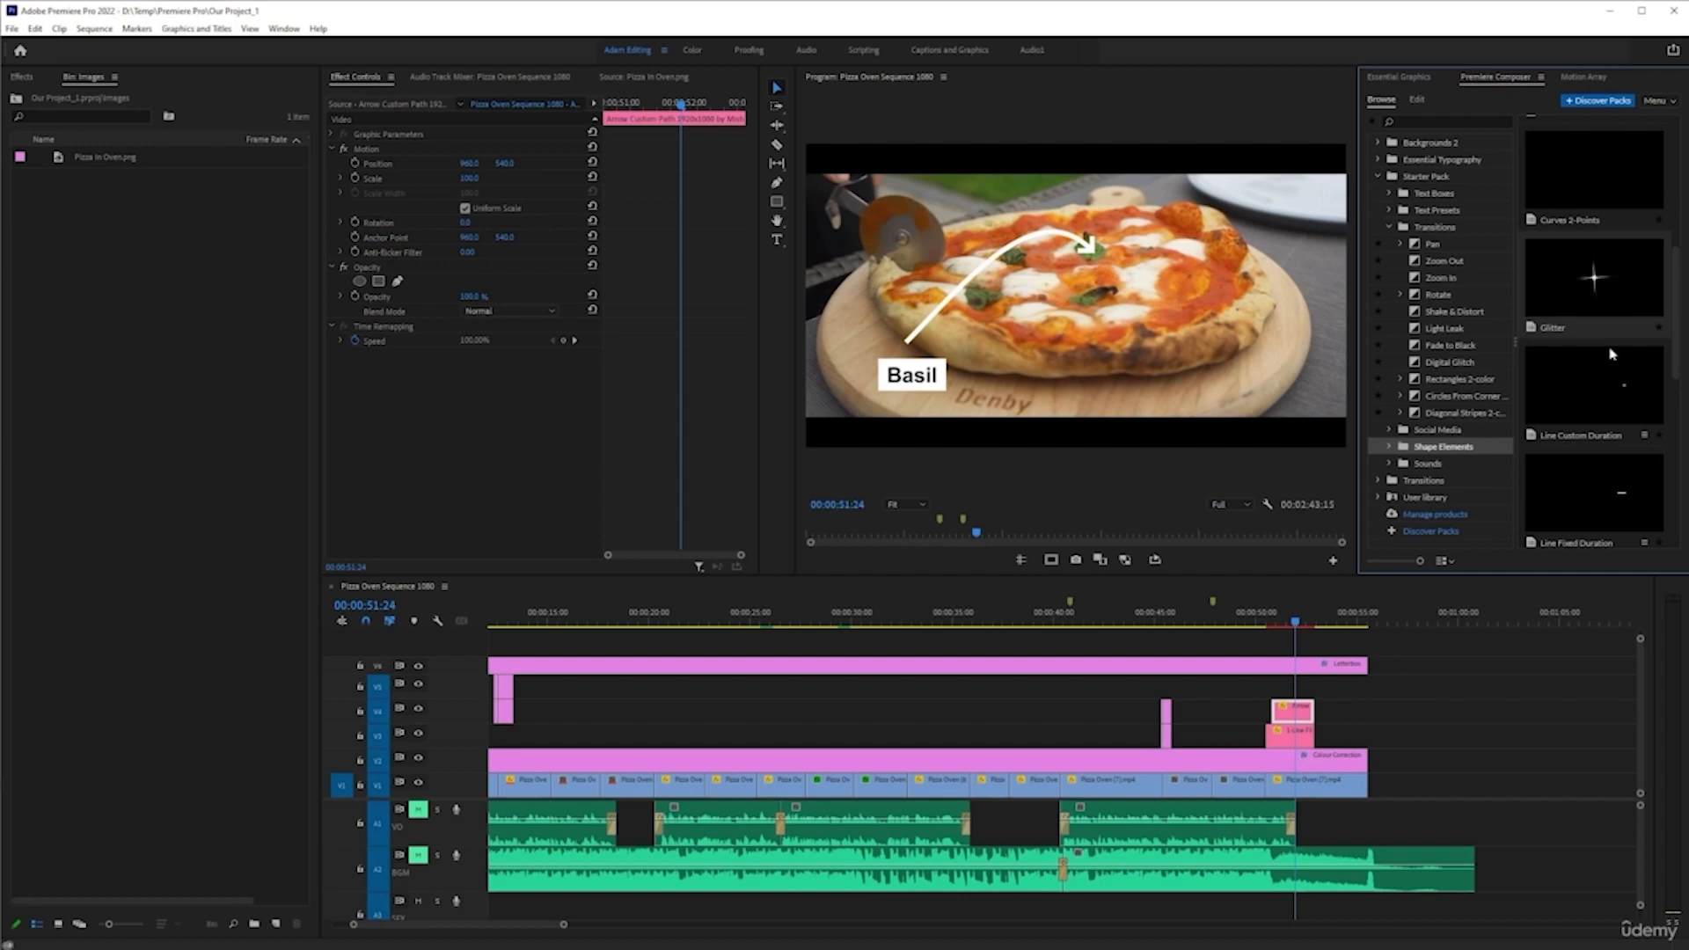
{"action": "scroll", "coordinate": [1594, 387], "scroll_direction": "down", "scroll_amount": 1}
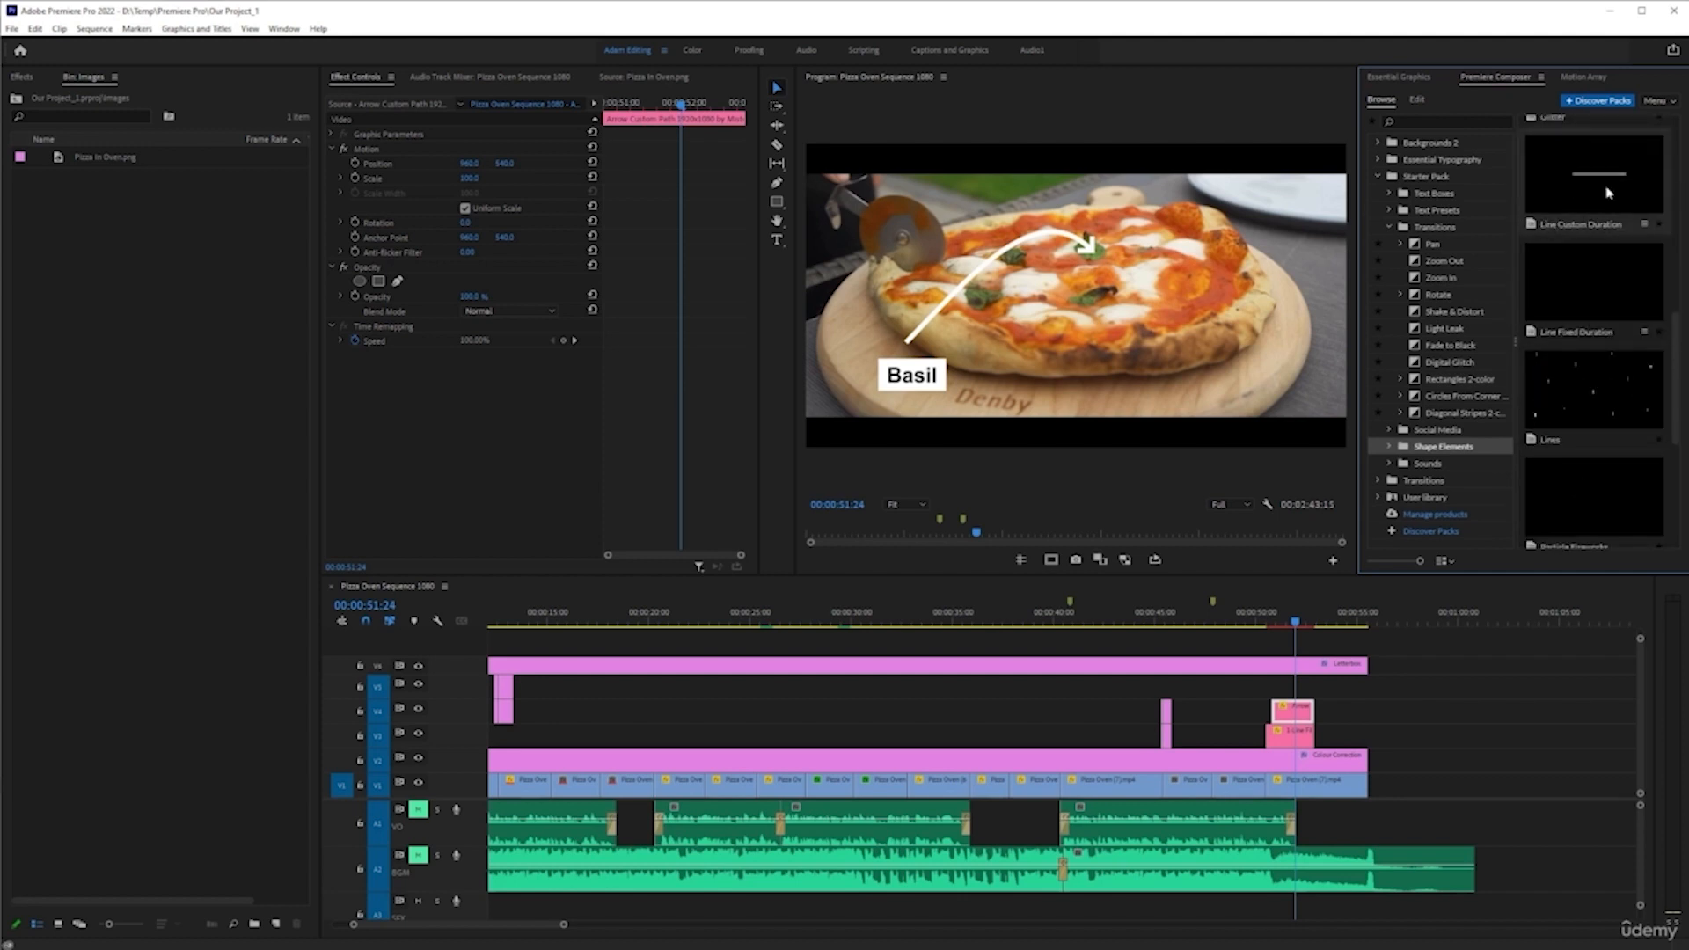
{"action": "scroll", "coordinate": [1548, 334], "scroll_direction": "down", "scroll_amount": 3}
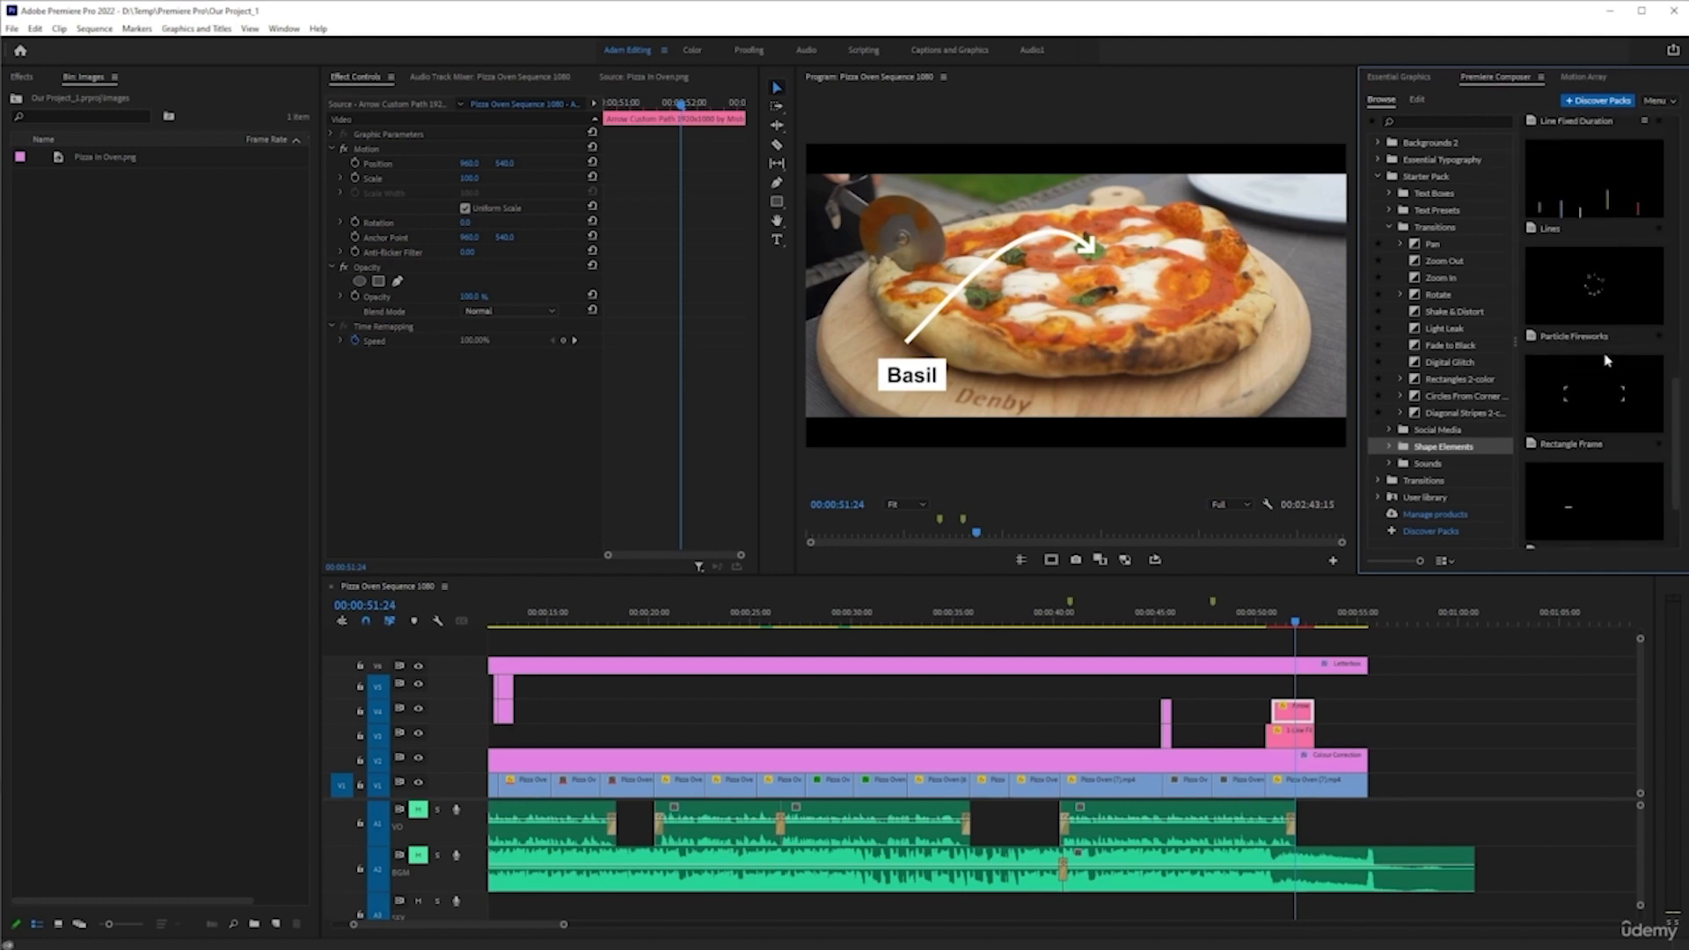
{"action": "scroll", "coordinate": [1539, 352], "scroll_direction": "down", "scroll_amount": 2}
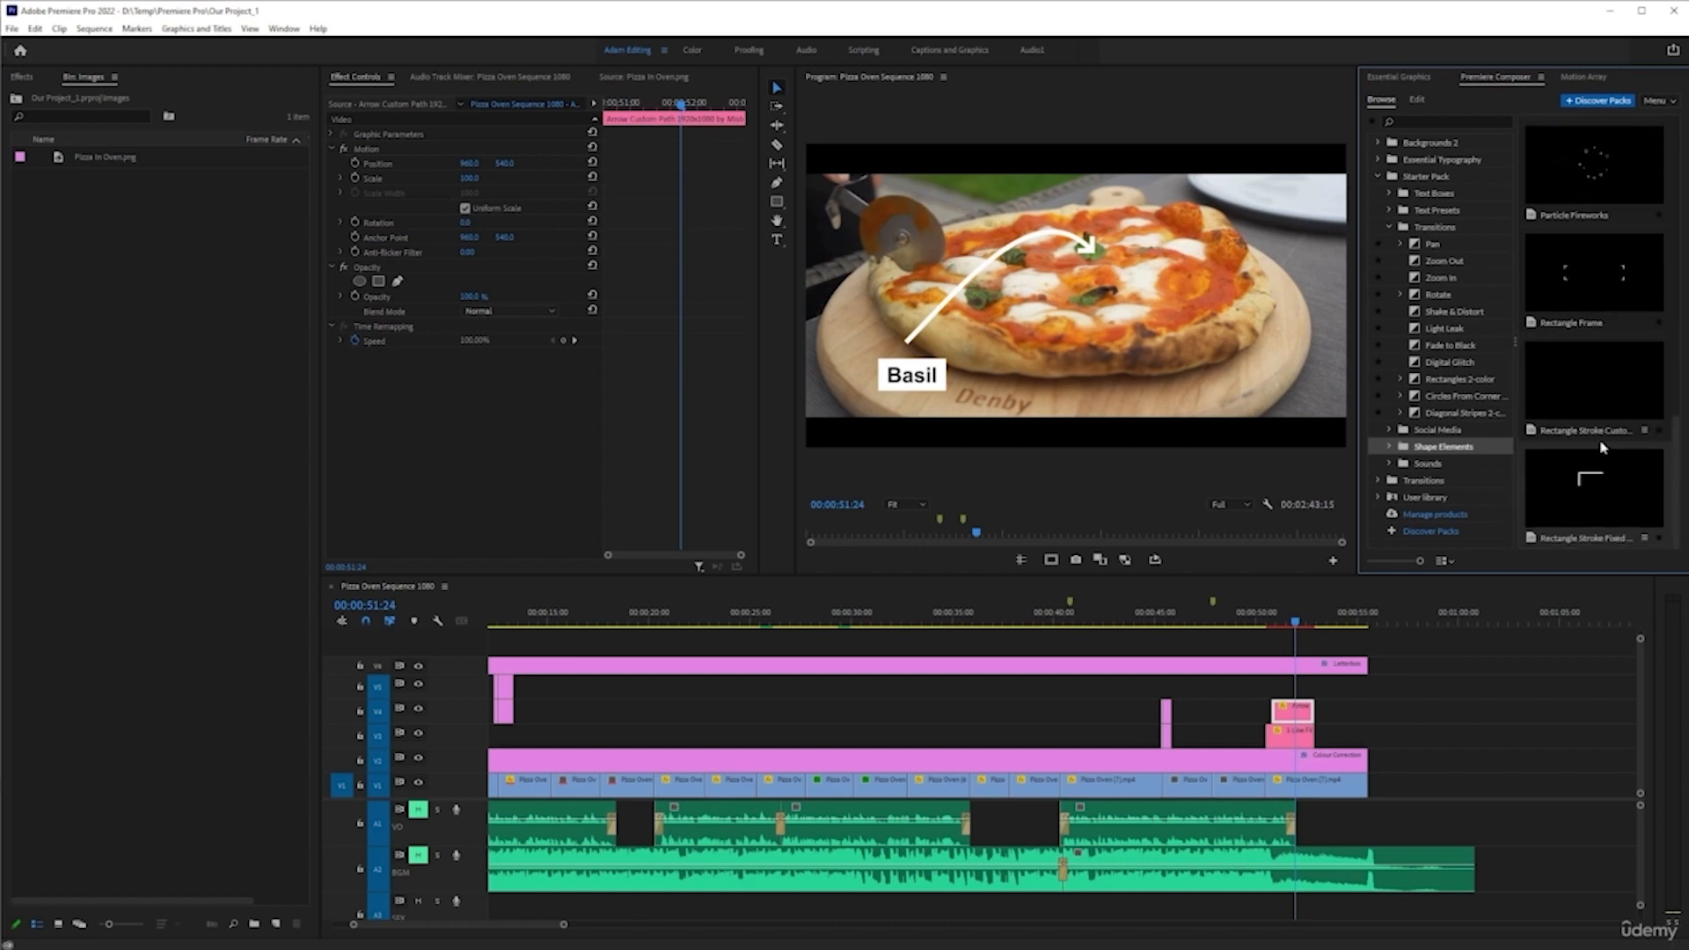
- Preview the Dramatic Approach 01 sound from the Starter Pack at pitch -17, trying Reverse on and off
{"action": "left_click", "coordinate": [1428, 463]}
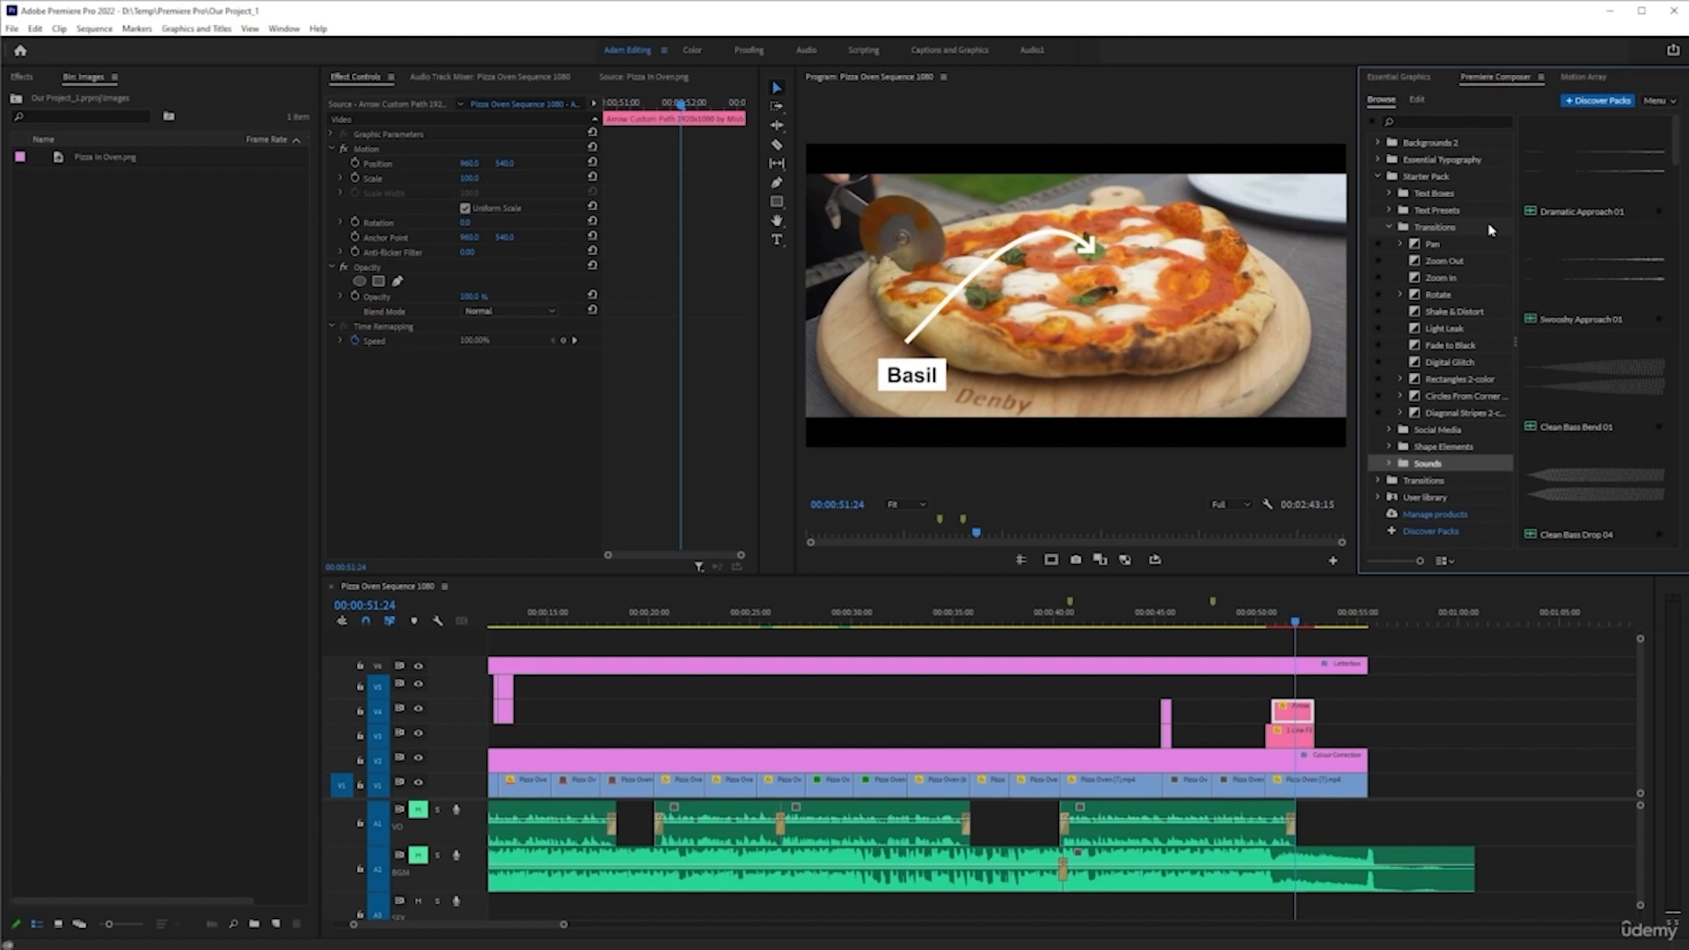
{"action": "left_click", "coordinate": [1578, 479]}
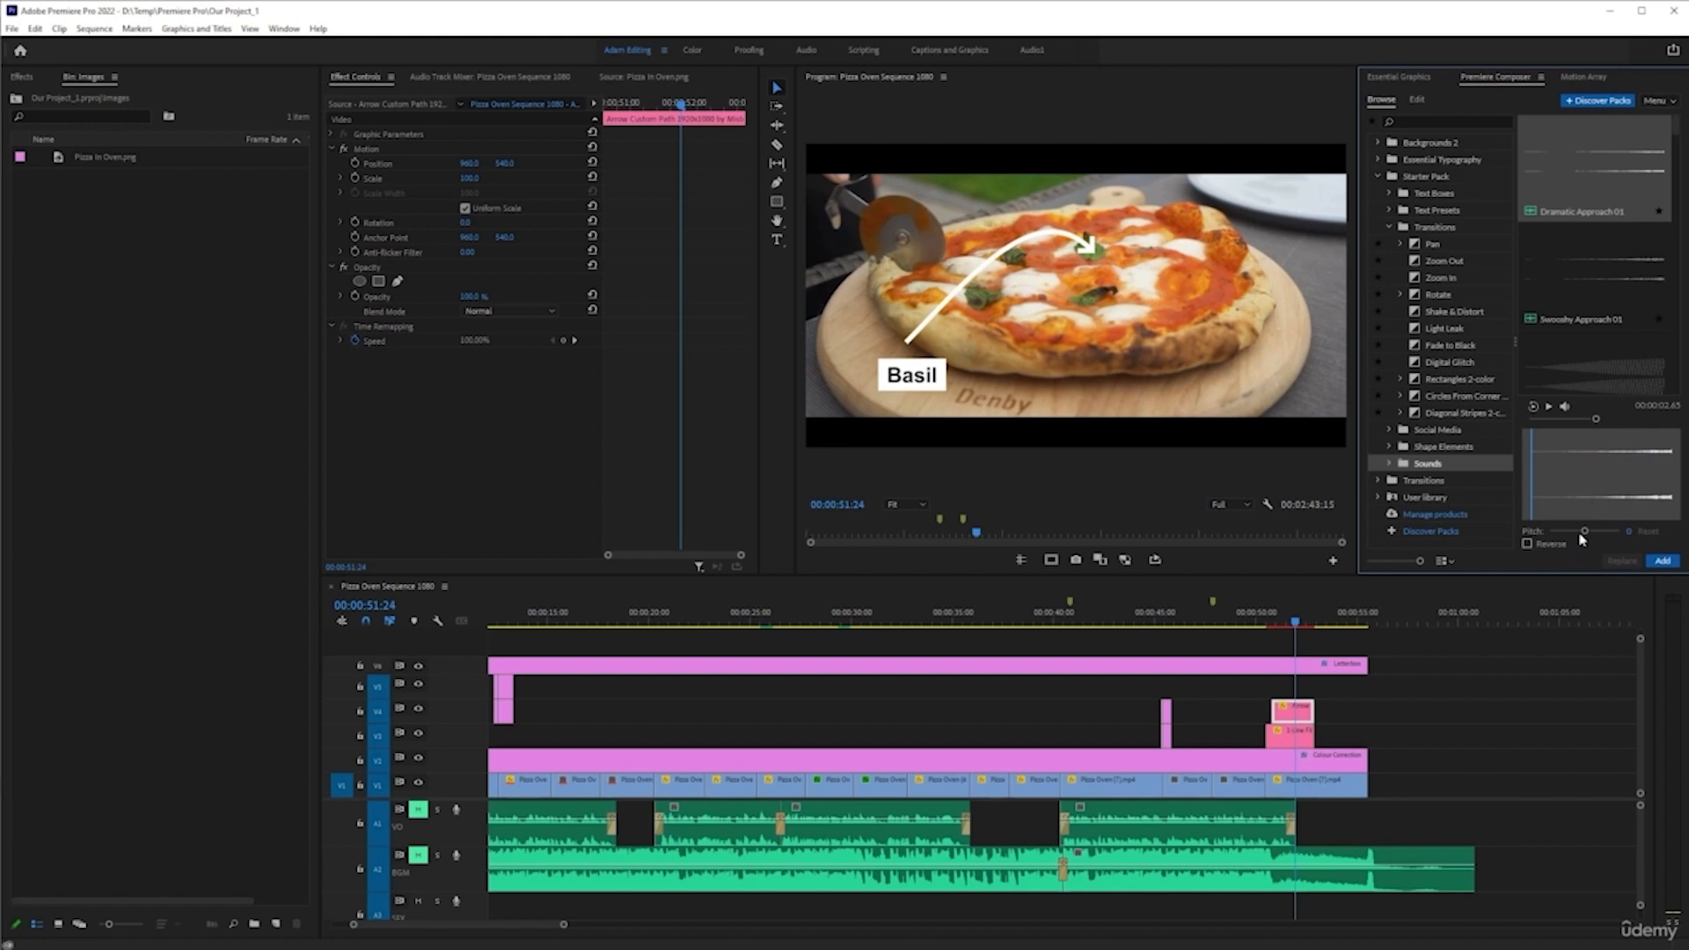
{"action": "left_click_drag", "start_coordinate": [1584, 533], "coordinate": [1562, 533]}
{"action": "left_click", "coordinate": [1528, 543]}
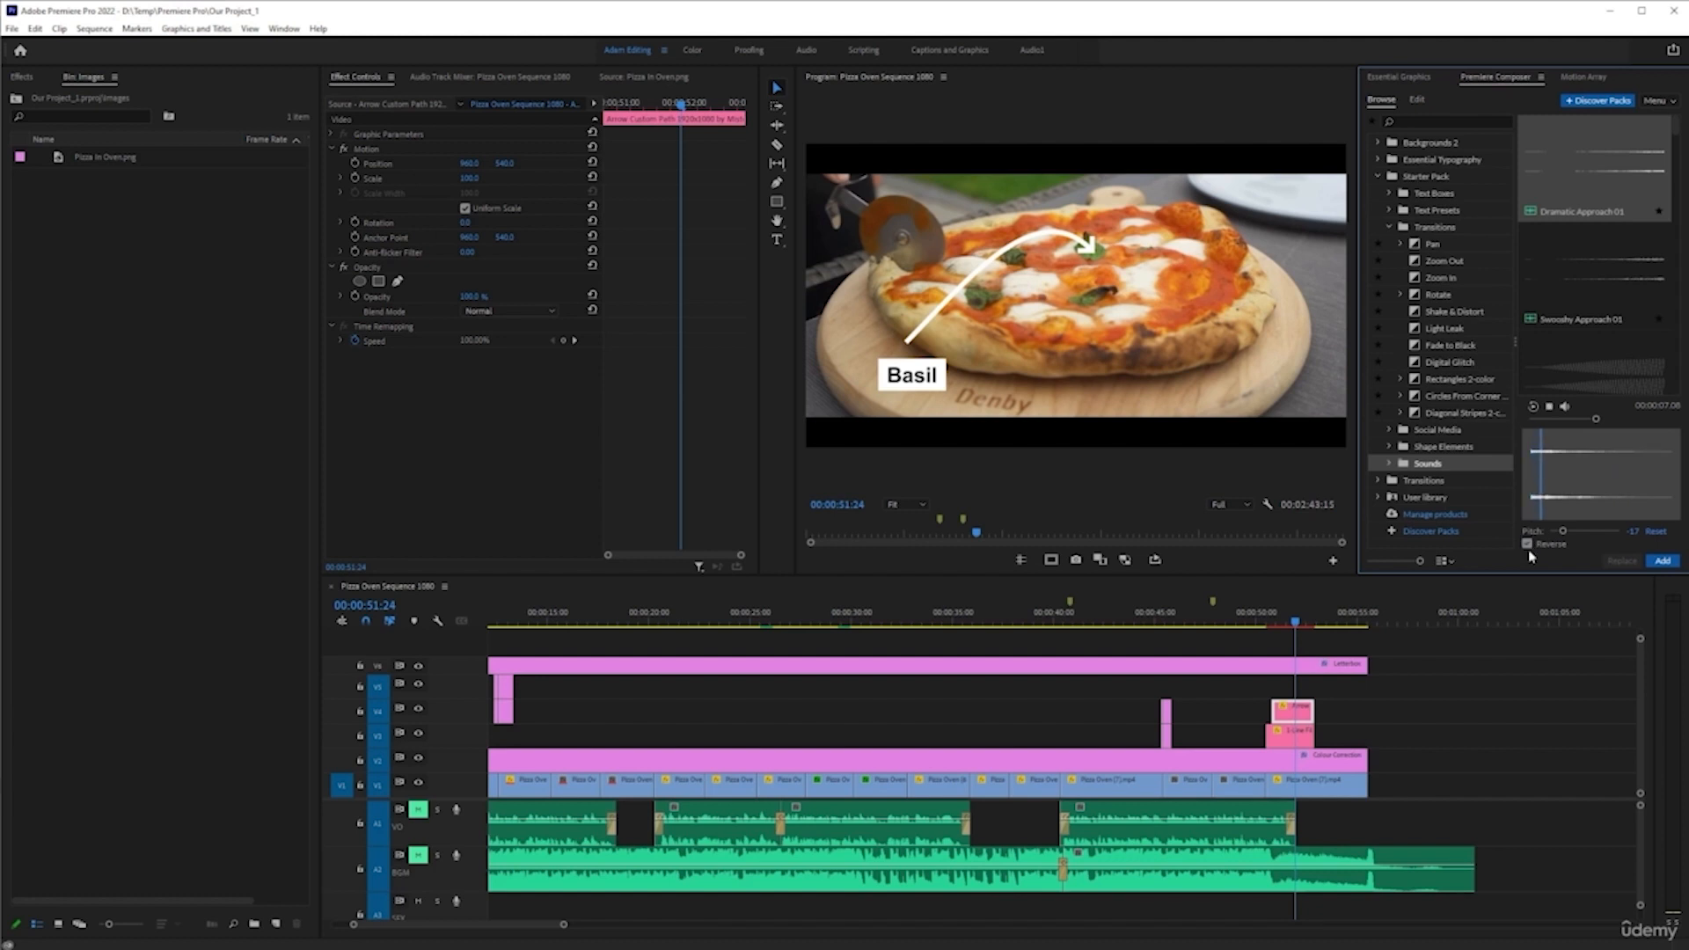
{"action": "left_click", "coordinate": [1528, 544]}
{"action": "left_click", "coordinate": [1549, 410]}
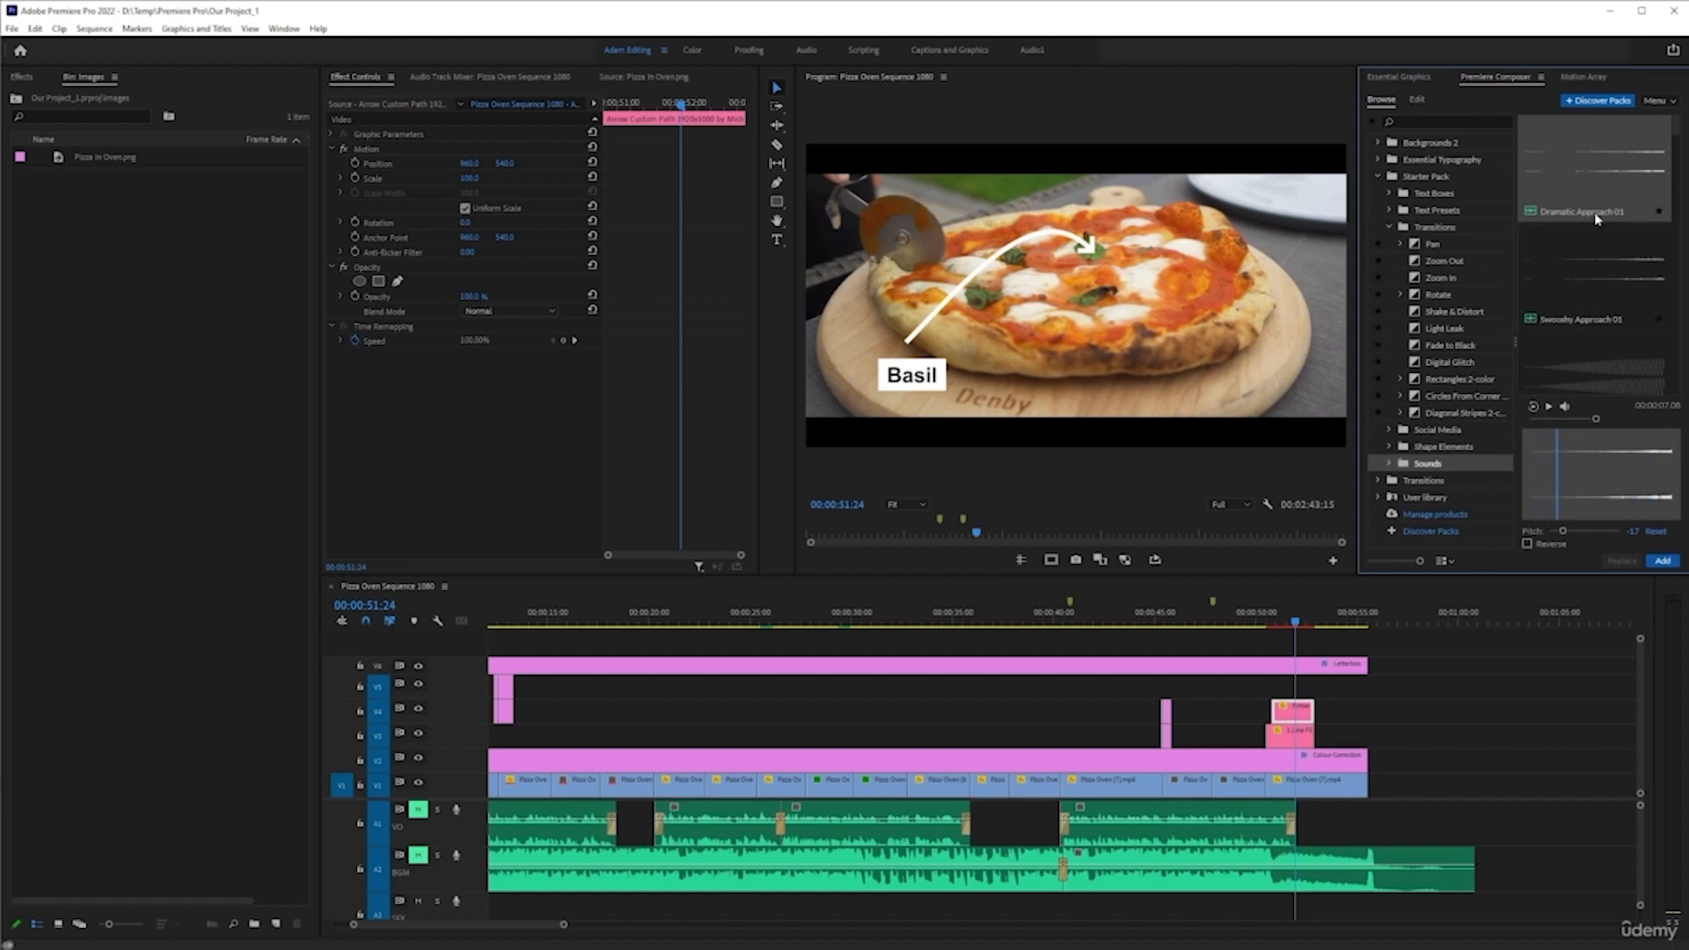
- Browse further Starter Pack sounds and preview Clean Decelerating Creak 01 and Sci-fi Drone Maneuver 02
{"action": "scroll", "coordinate": [1597, 299], "scroll_direction": "down", "scroll_amount": 5}
{"action": "scroll", "coordinate": [1601, 299], "scroll_direction": "down", "scroll_amount": 3}
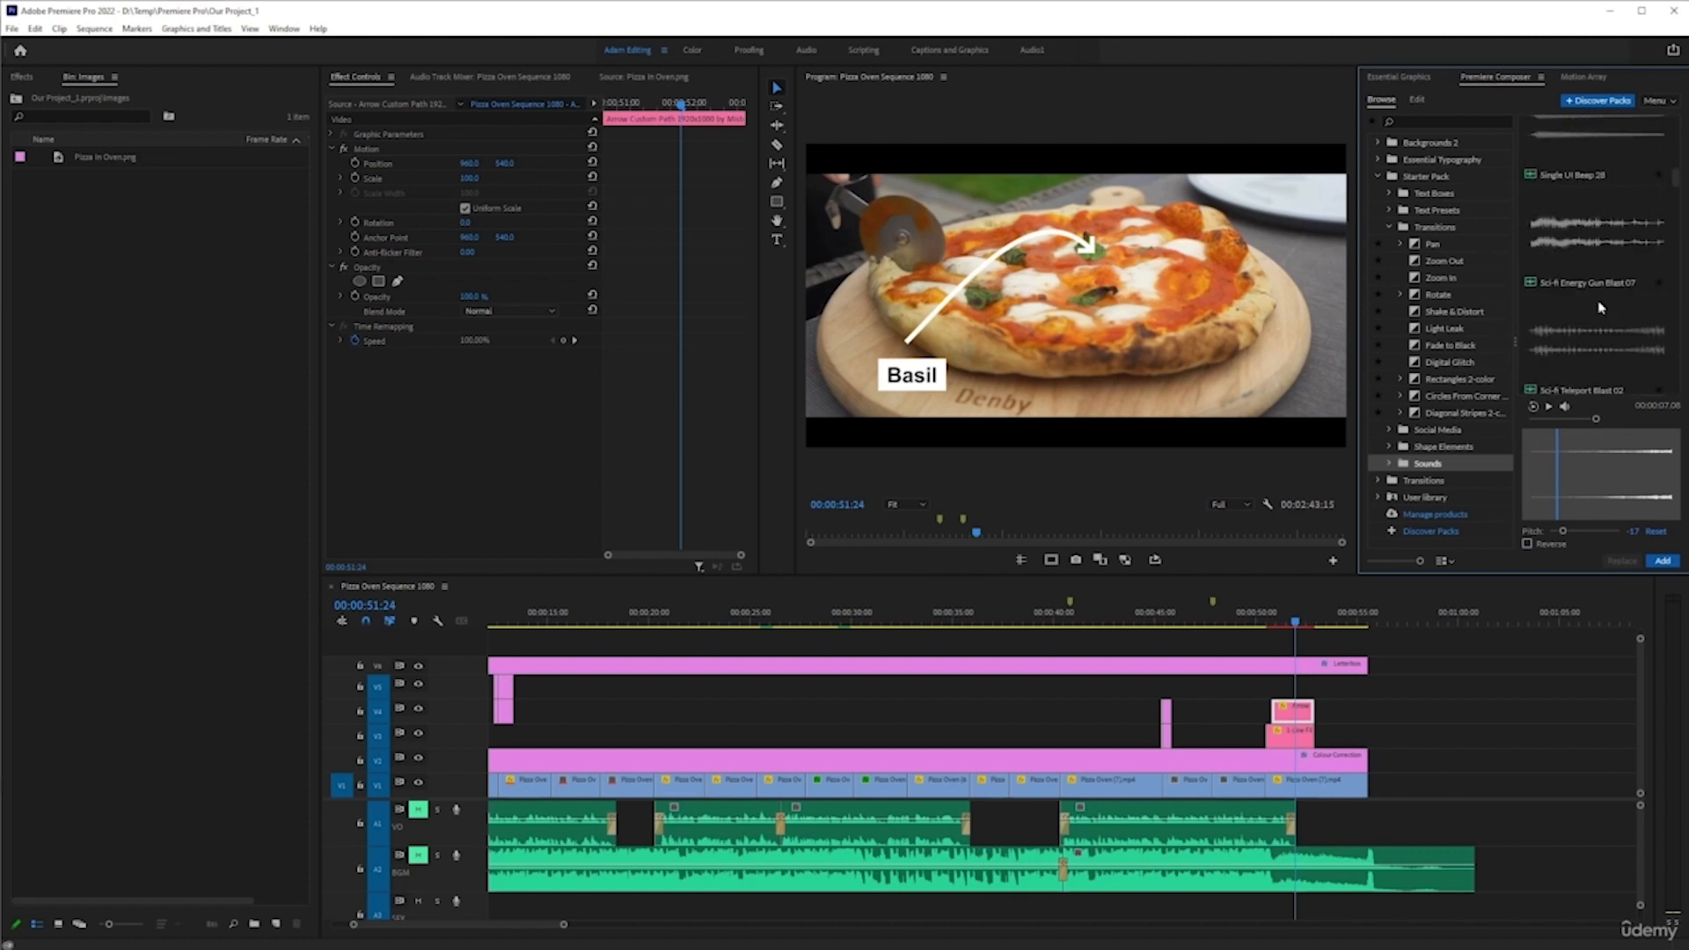
{"action": "scroll", "coordinate": [1588, 336], "scroll_direction": "down", "scroll_amount": 4}
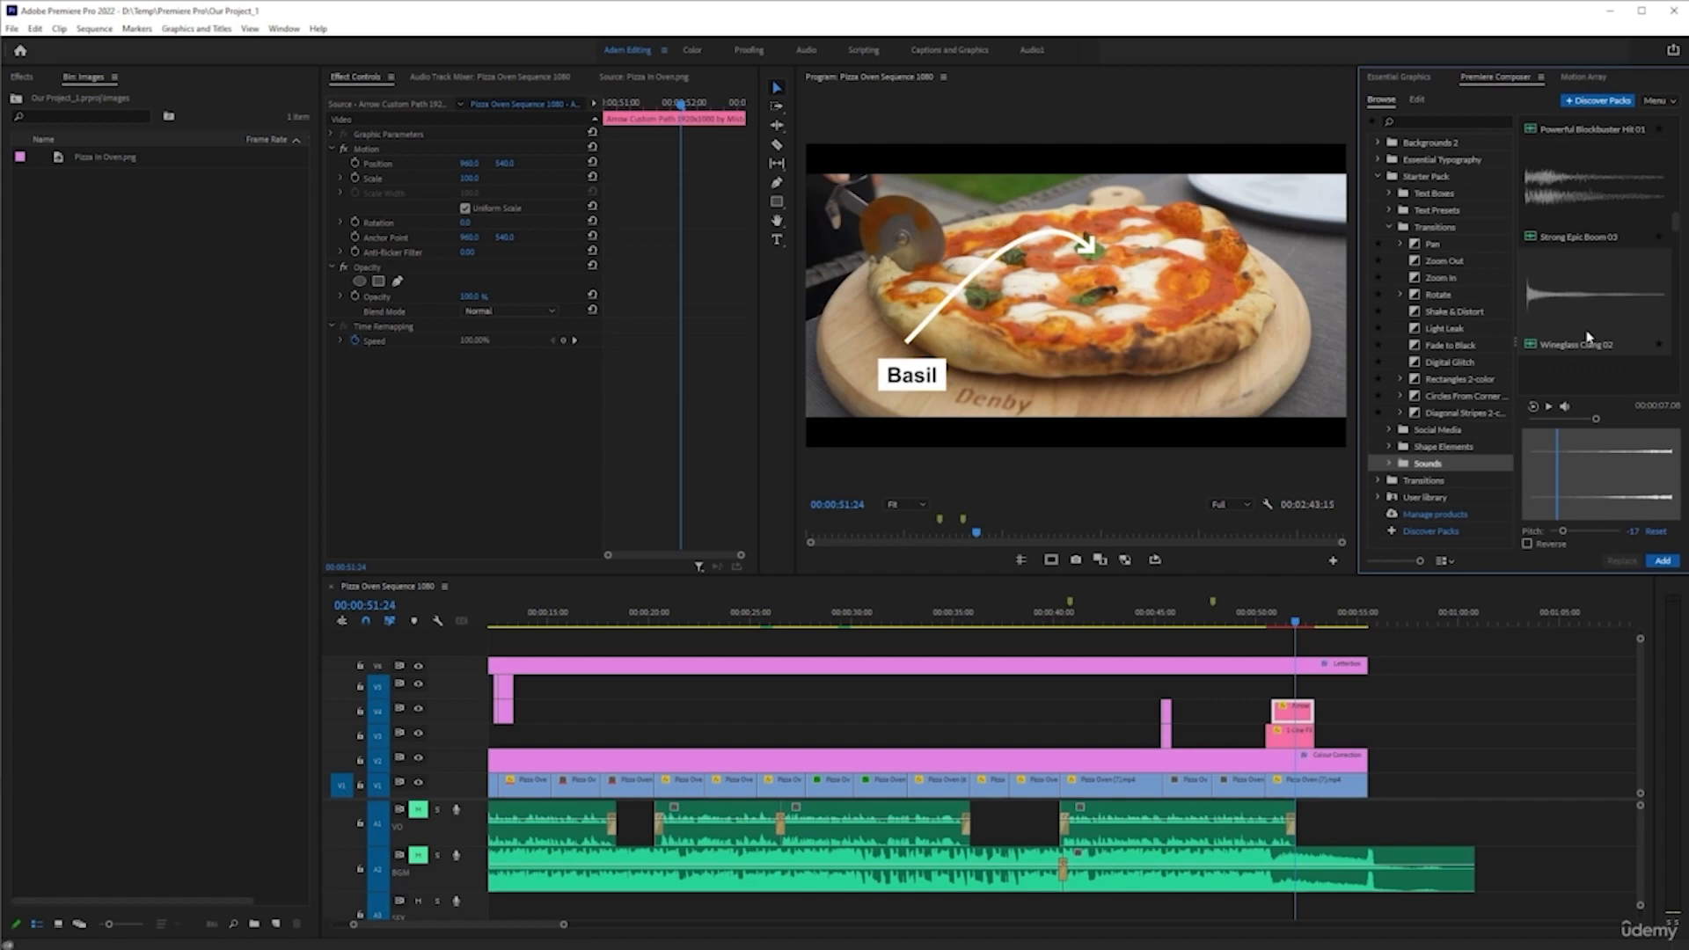
{"action": "scroll", "coordinate": [1589, 335], "scroll_direction": "down", "scroll_amount": 3}
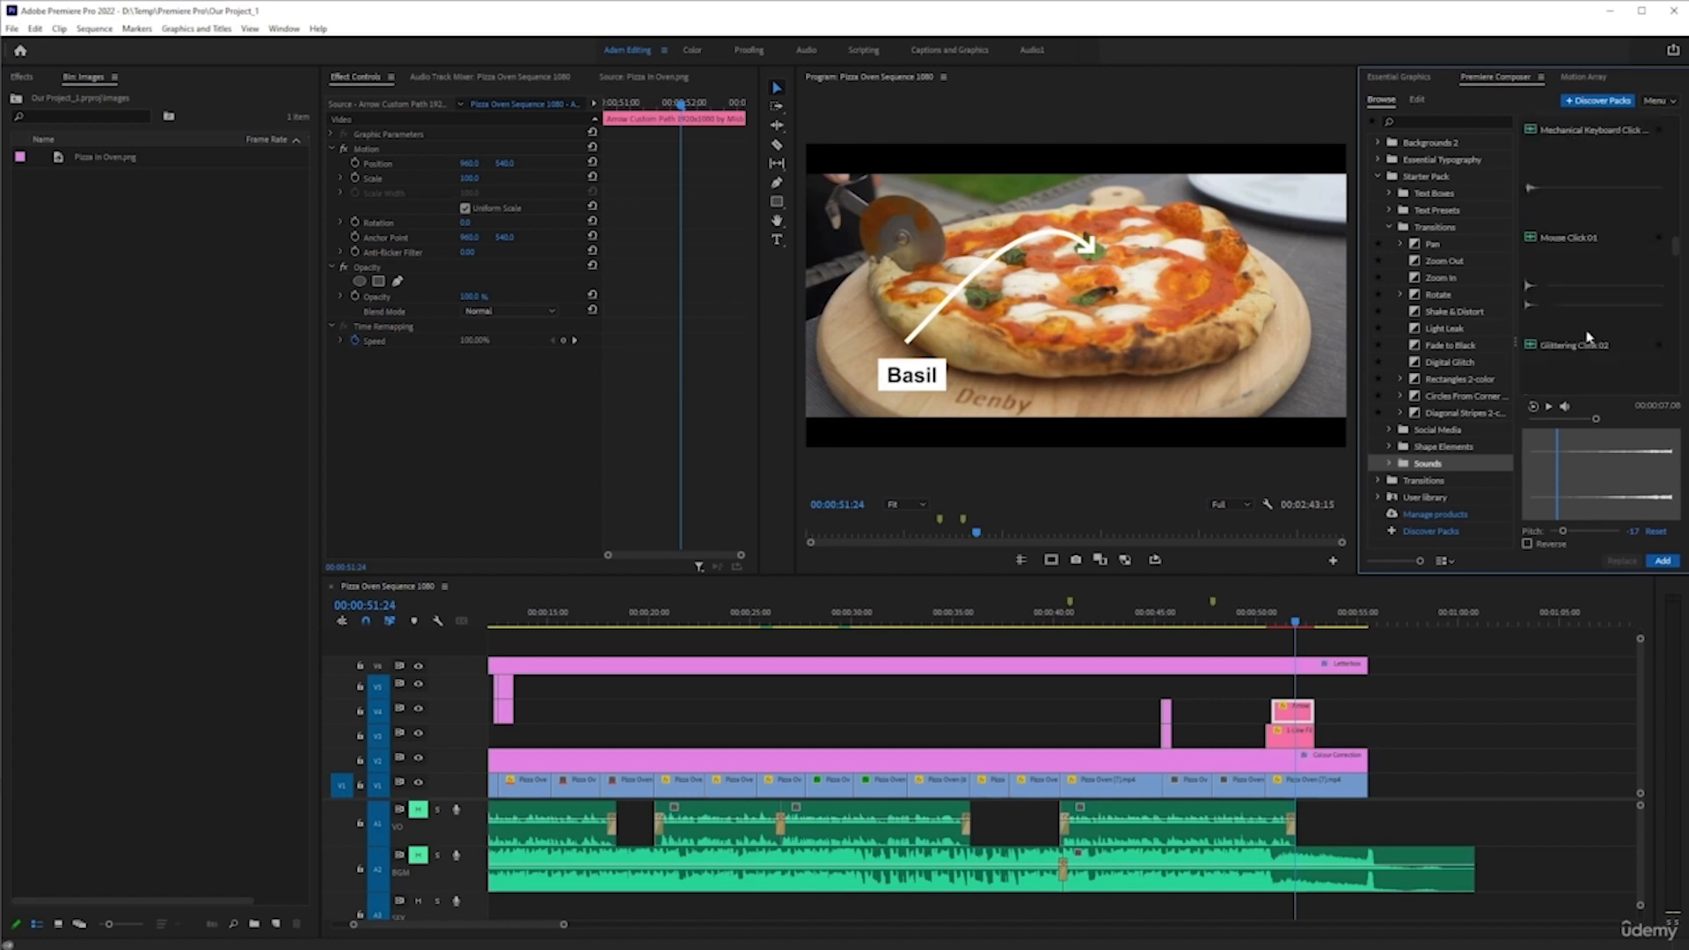
{"action": "scroll", "coordinate": [1588, 335], "scroll_direction": "down", "scroll_amount": 1}
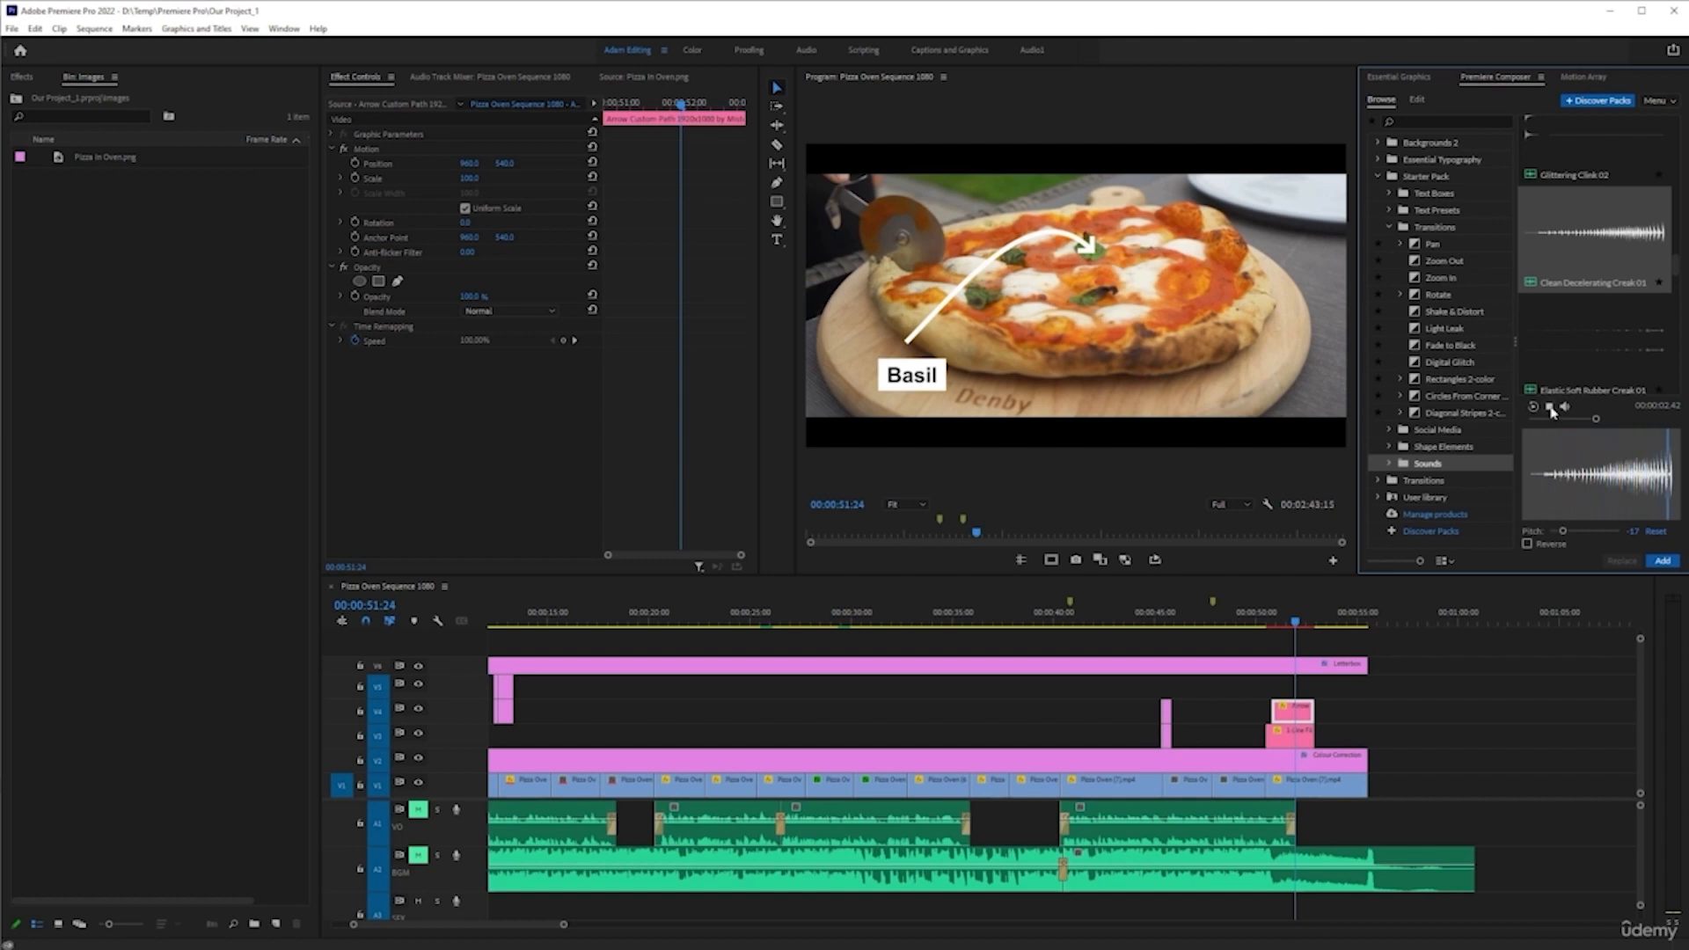
{"action": "scroll", "coordinate": [1572, 314], "scroll_direction": "down", "scroll_amount": 3}
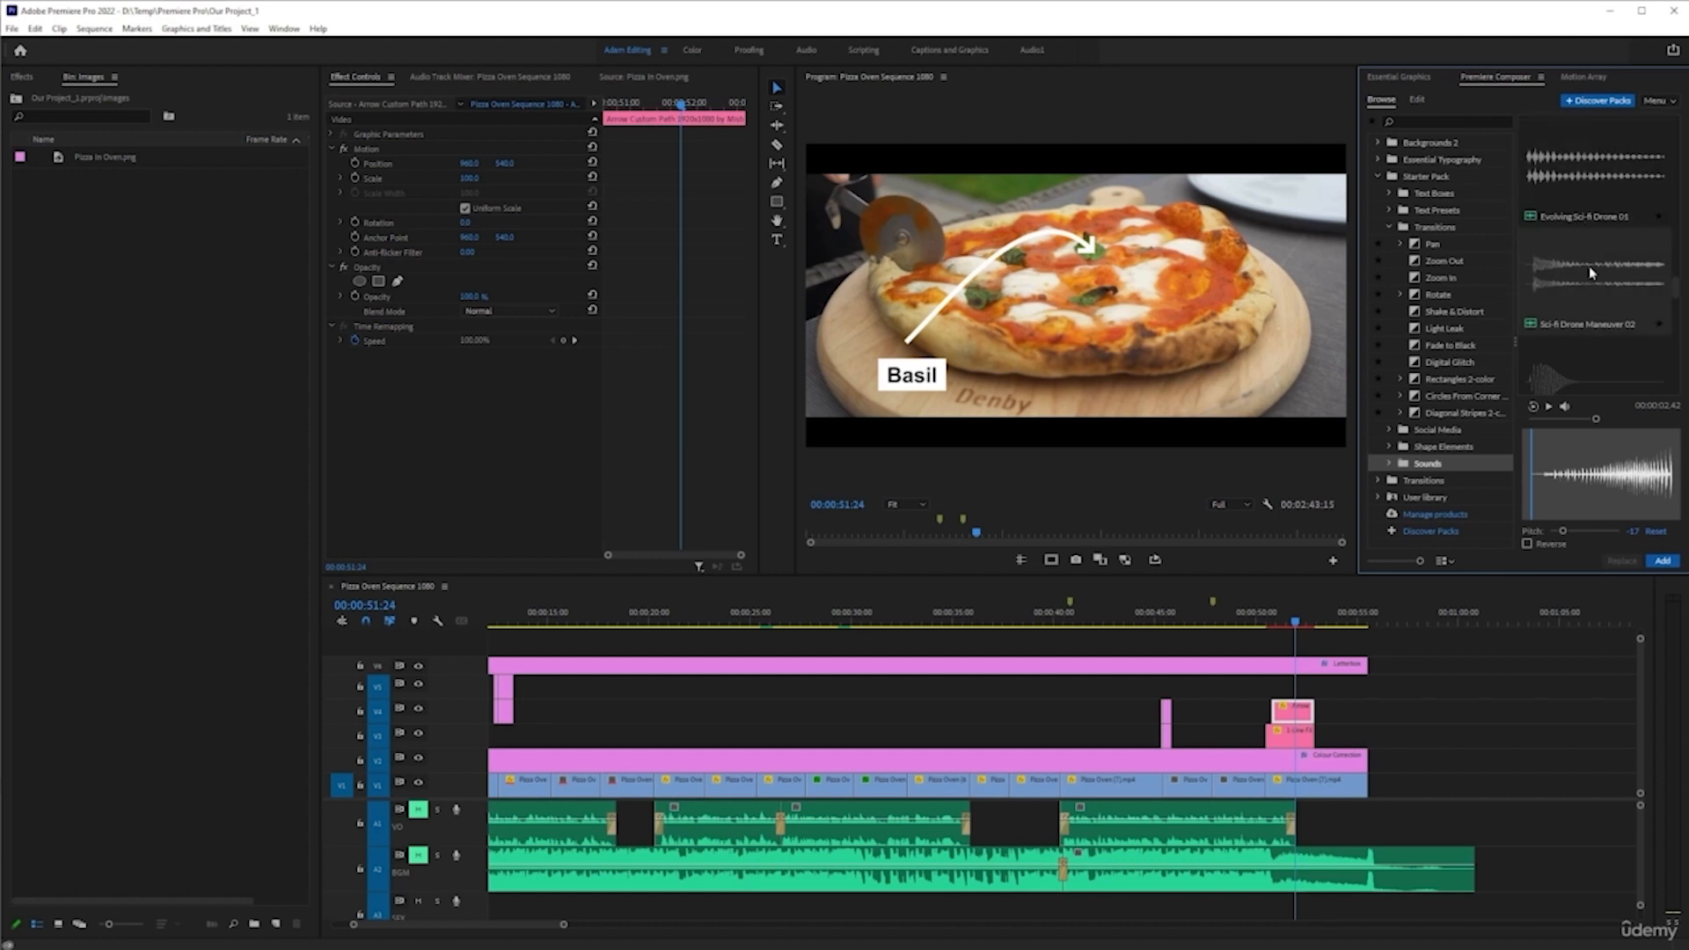
{"action": "left_click", "coordinate": [1589, 266]}
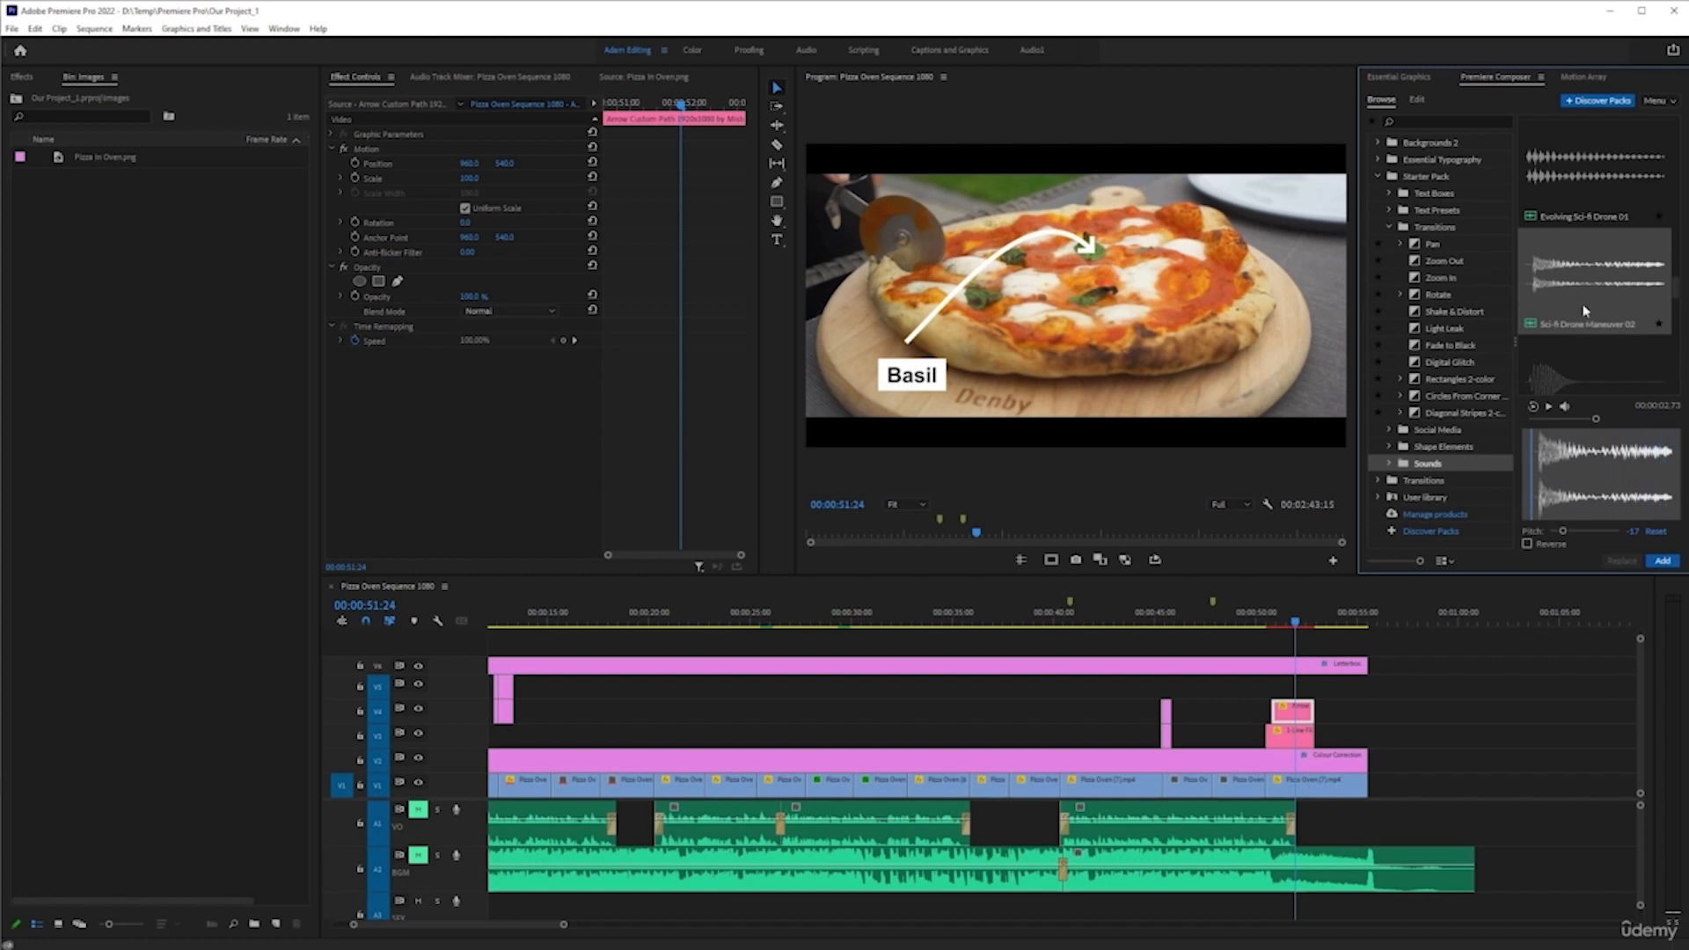
- Preview the Hard Slide short sound, reset the pitch to its default and browse the remaining sounds
{"action": "scroll", "coordinate": [1586, 309], "scroll_direction": "down", "scroll_amount": 3}
{"action": "scroll", "coordinate": [1585, 304], "scroll_direction": "down", "scroll_amount": 2}
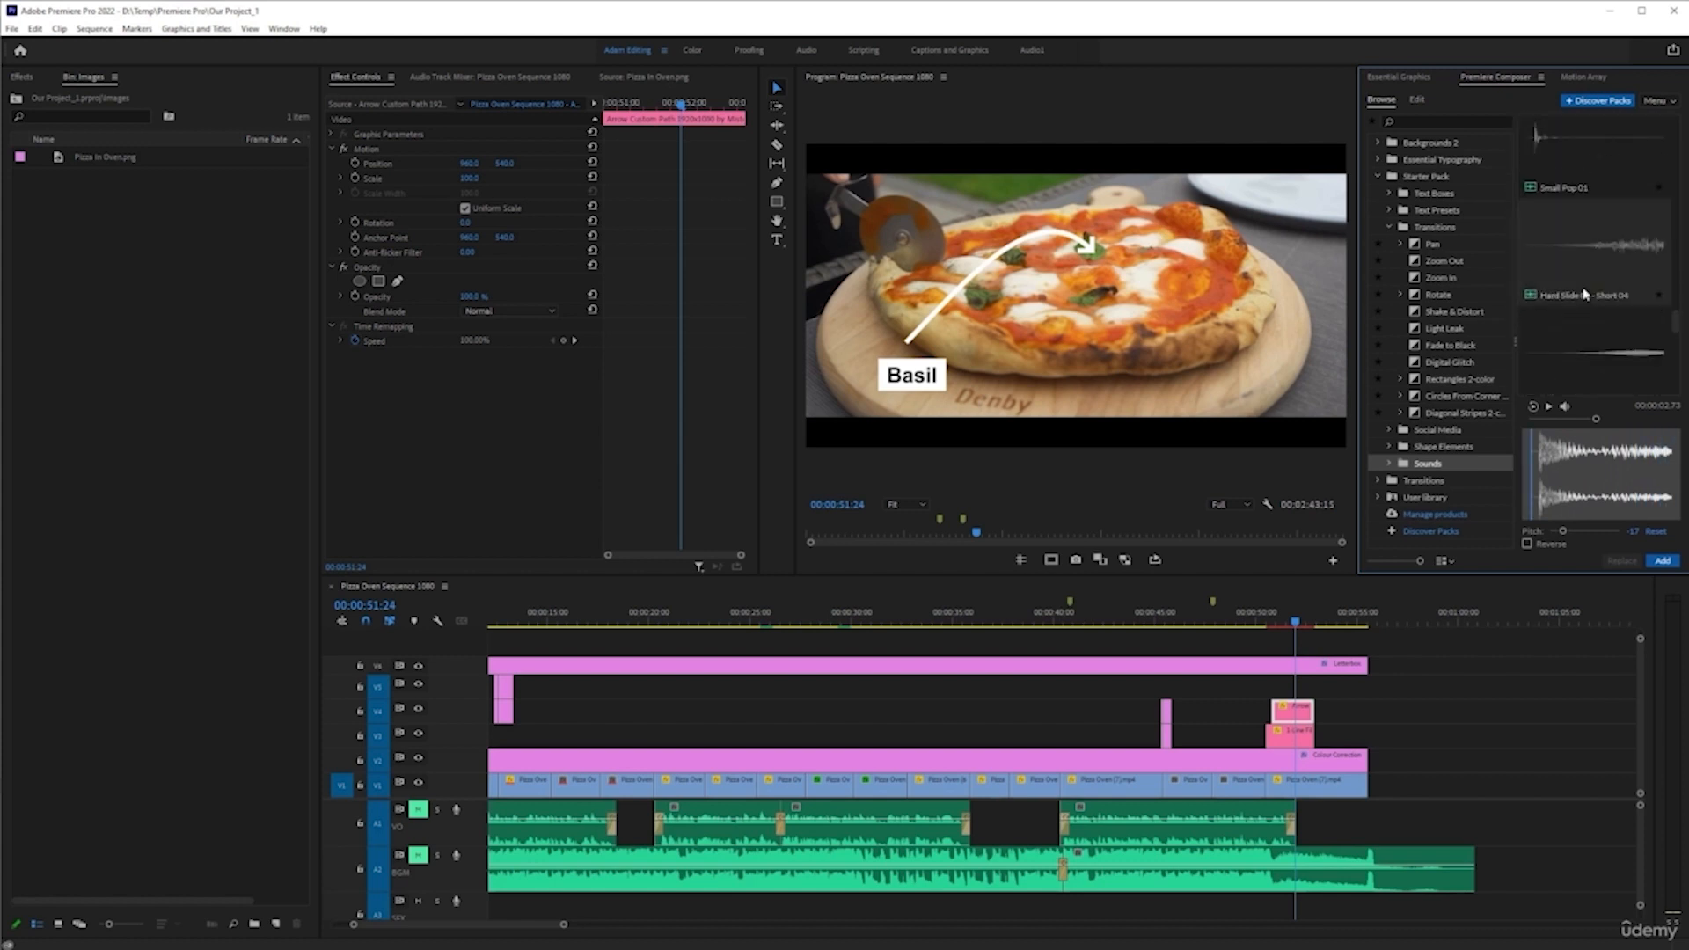
{"action": "left_click", "coordinate": [1586, 233]}
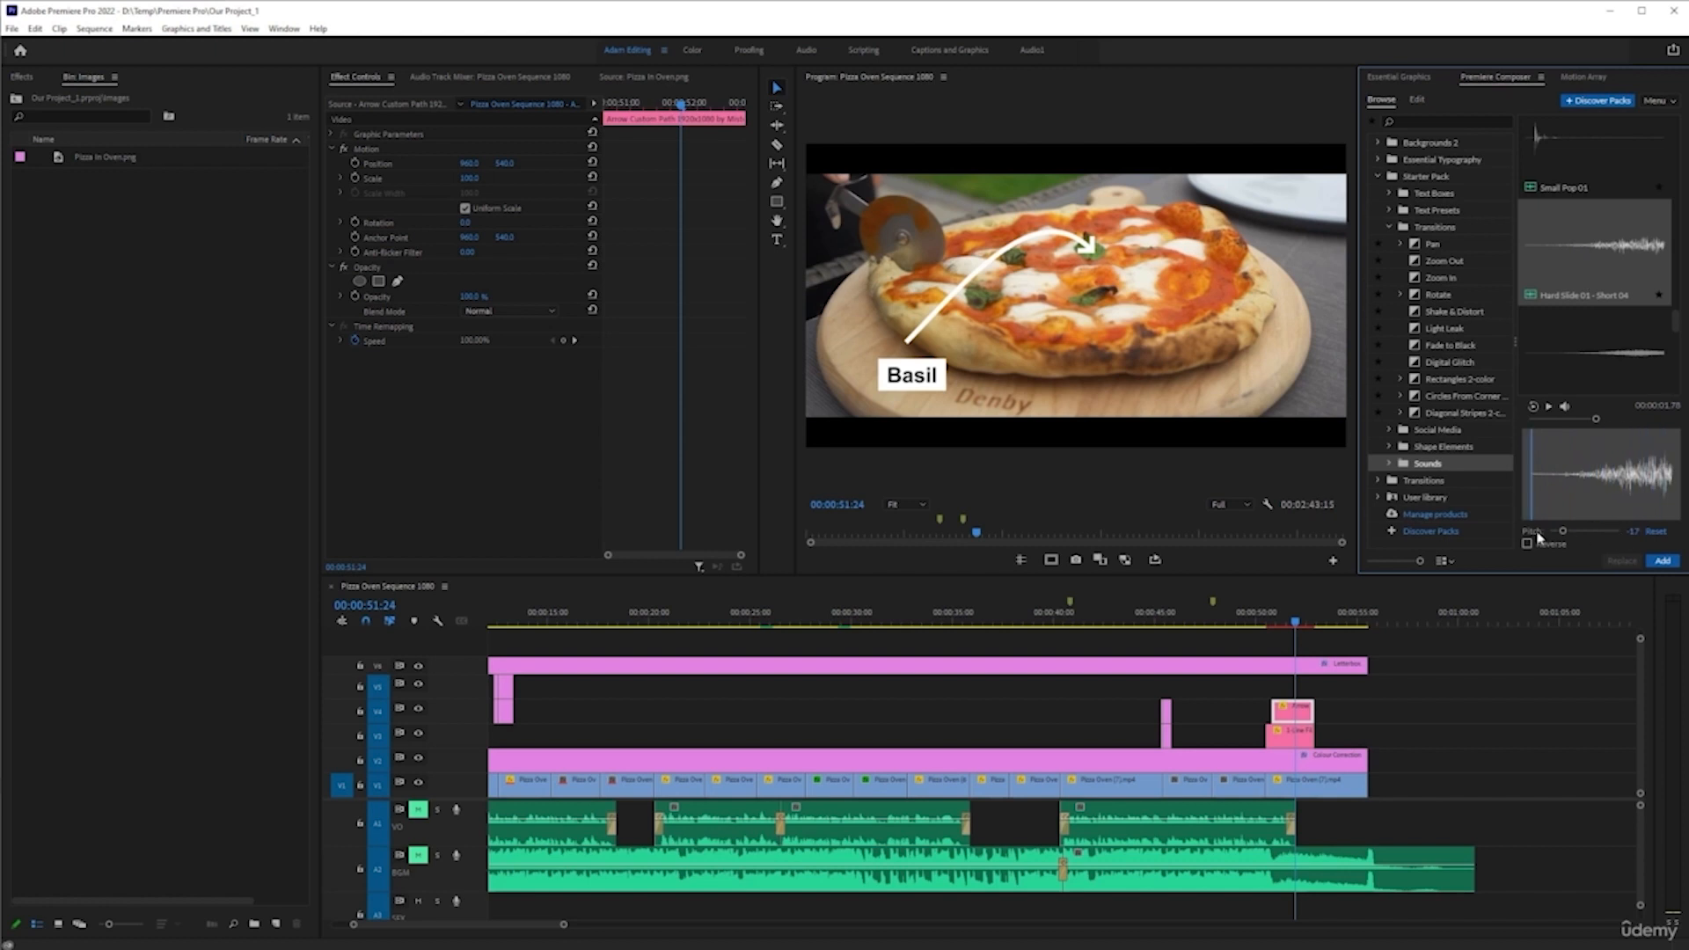
{"action": "left_click", "coordinate": [1658, 532]}
{"action": "scroll", "coordinate": [1561, 290], "scroll_direction": "down", "scroll_amount": 3}
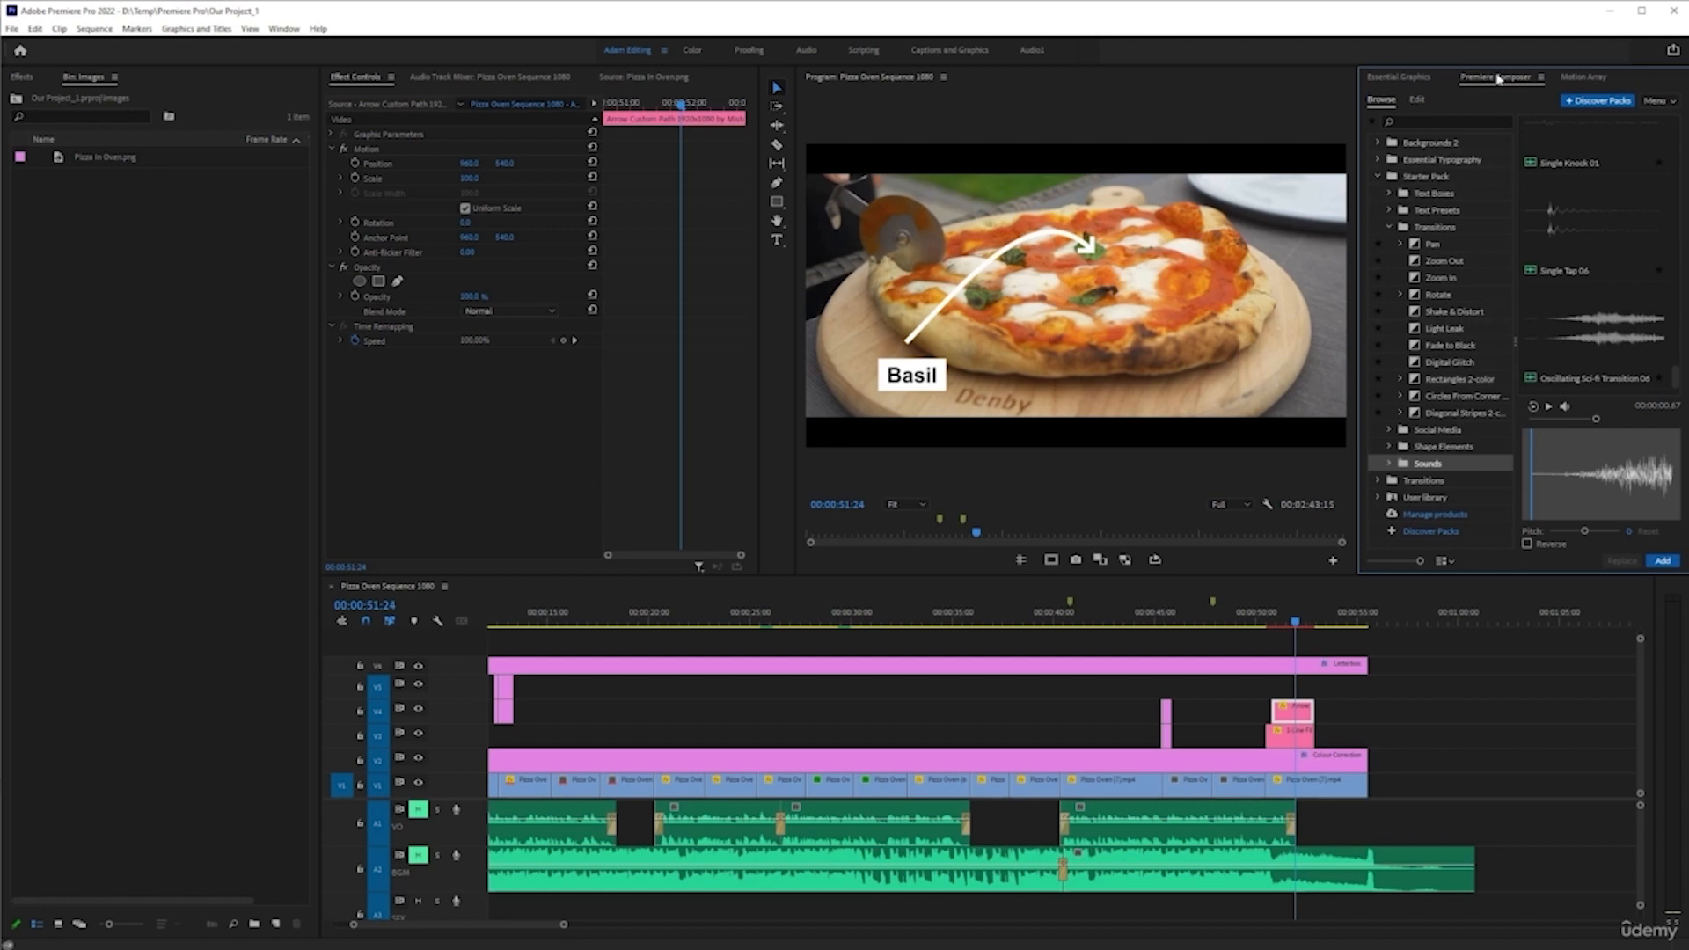
- Collapse the Starter Pack folder and show a longer stretch of the pizza oven sequence
{"action": "left_click", "coordinate": [1378, 177]}
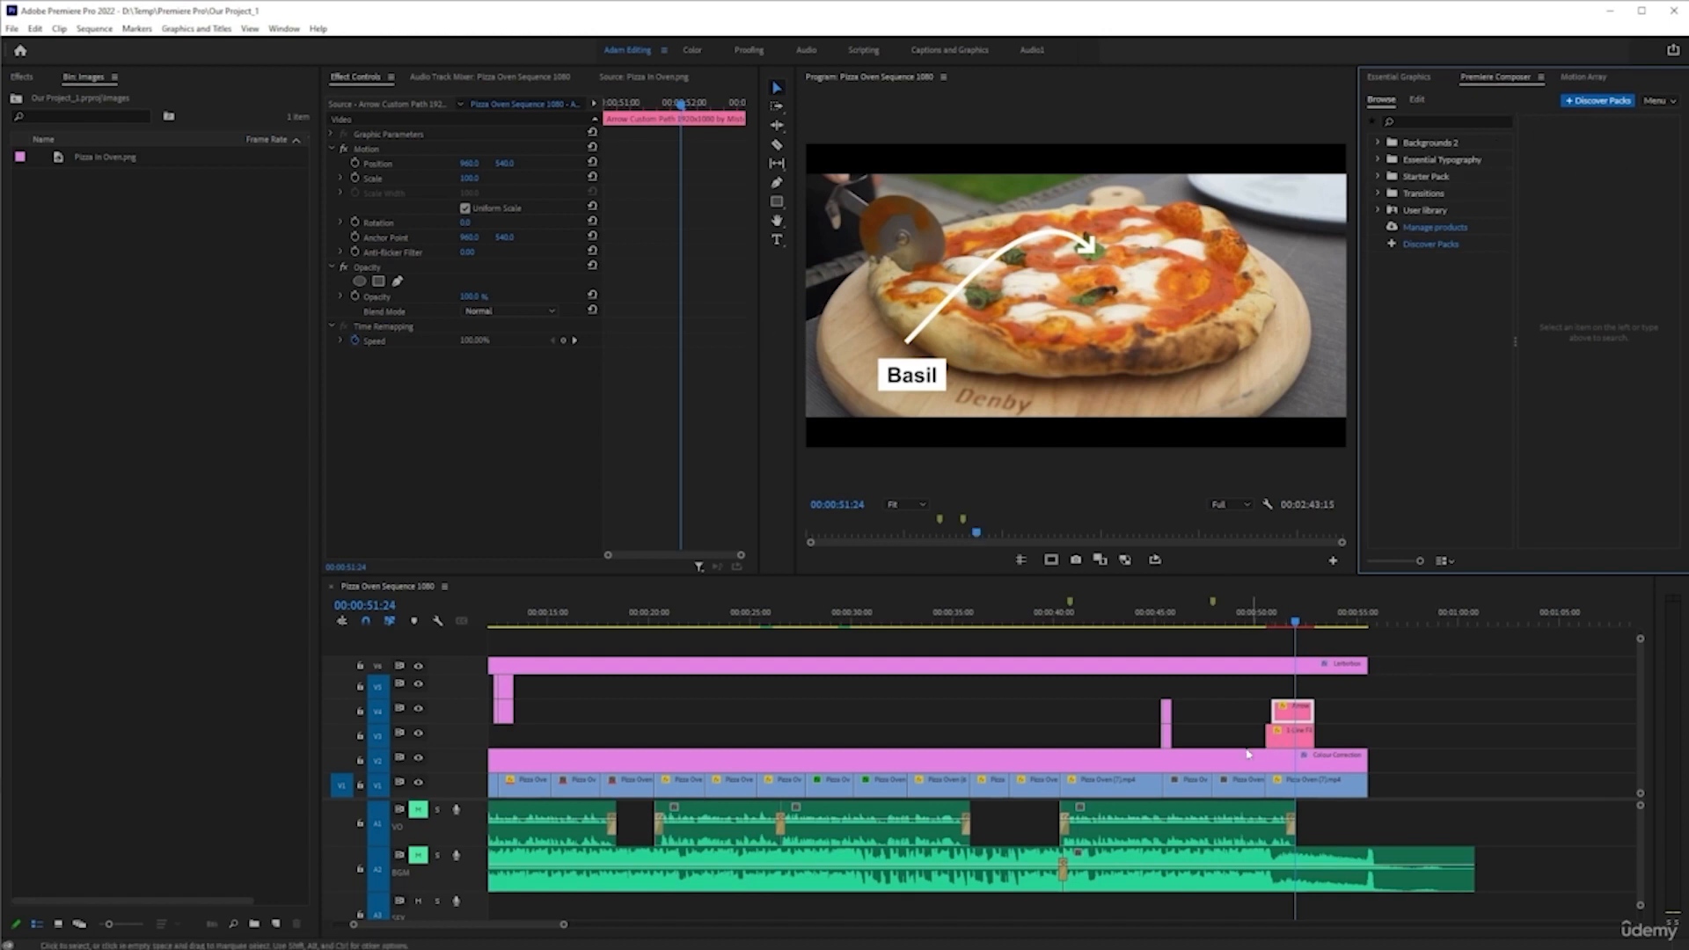
{"action": "scroll", "coordinate": [1247, 754], "scroll_direction": "down", "scroll_amount": 3}
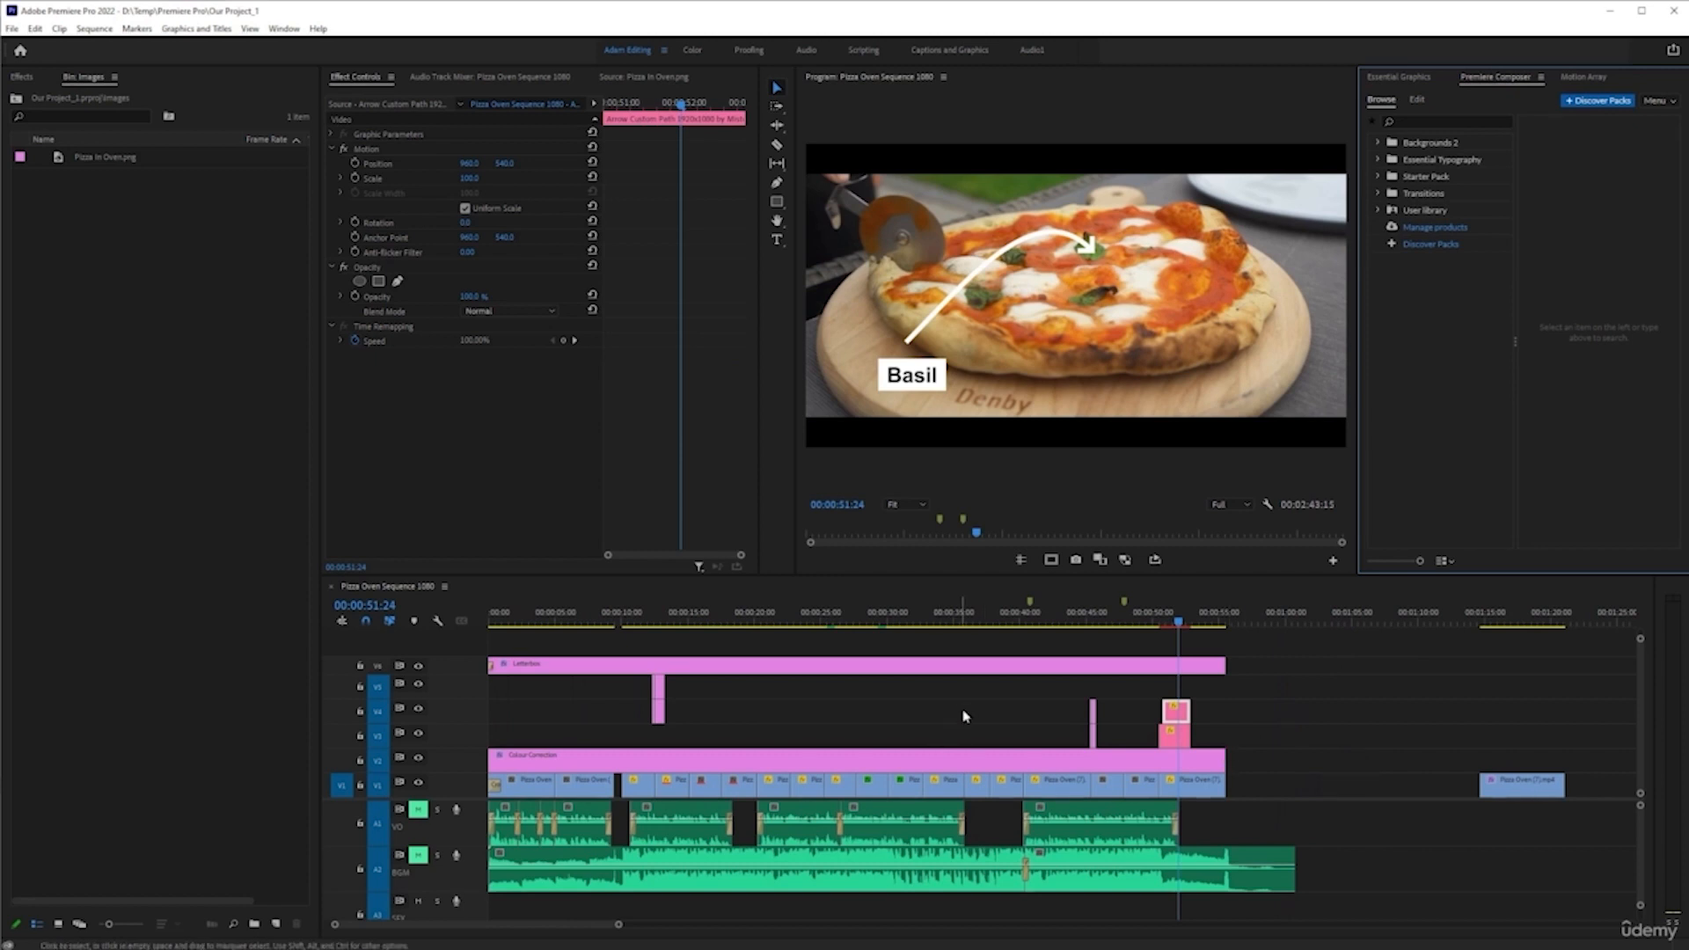